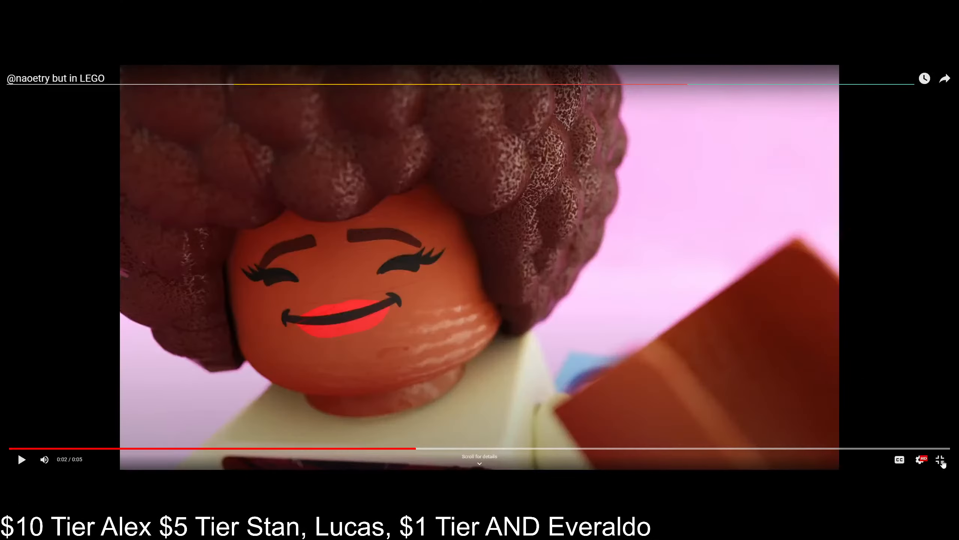
# - Leave the full-screen video and read through the description and viewer comments on the LEGO animation page
pyautogui.click(940, 461)
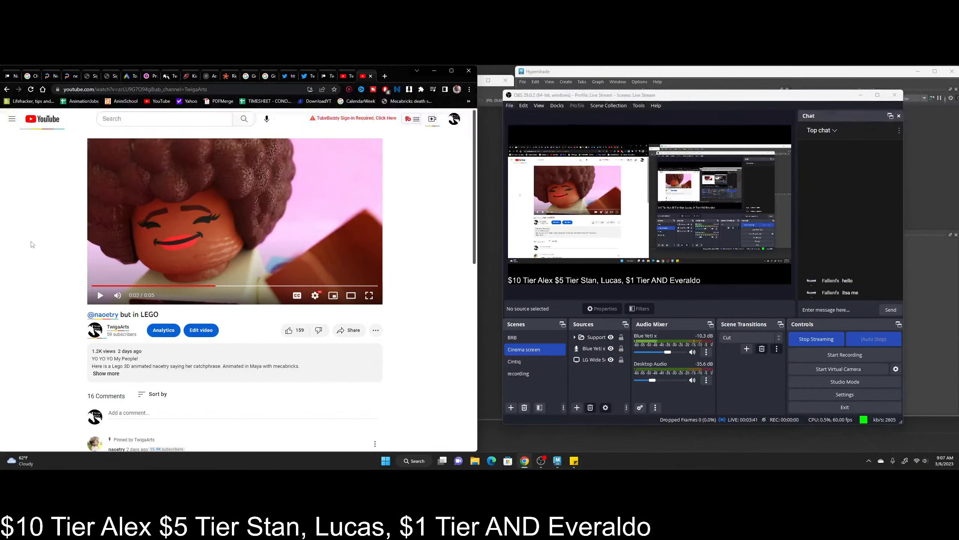
pyautogui.scroll(-2, 165, 239)
pyautogui.scroll(-8, 165, 239)
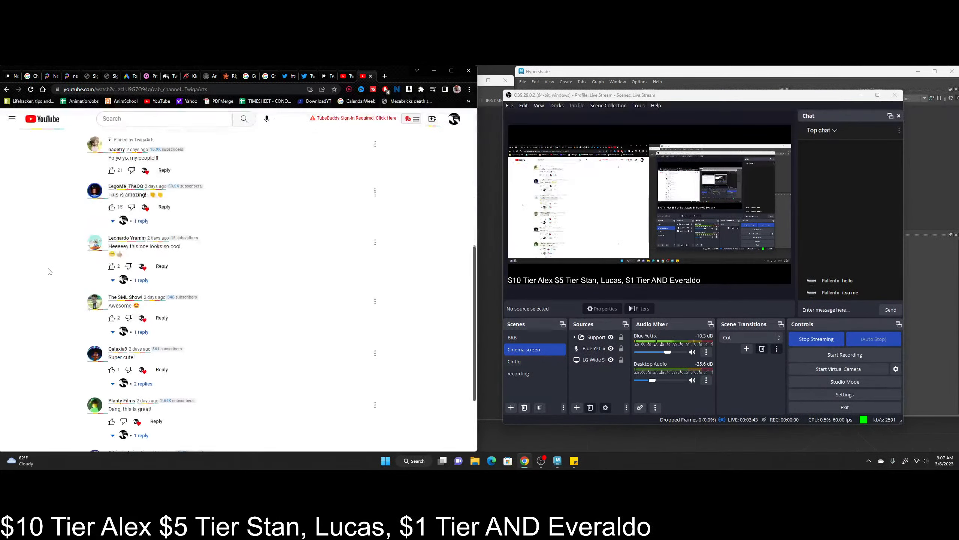
pyautogui.scroll(4, 48, 271)
pyautogui.scroll(3, 48, 271)
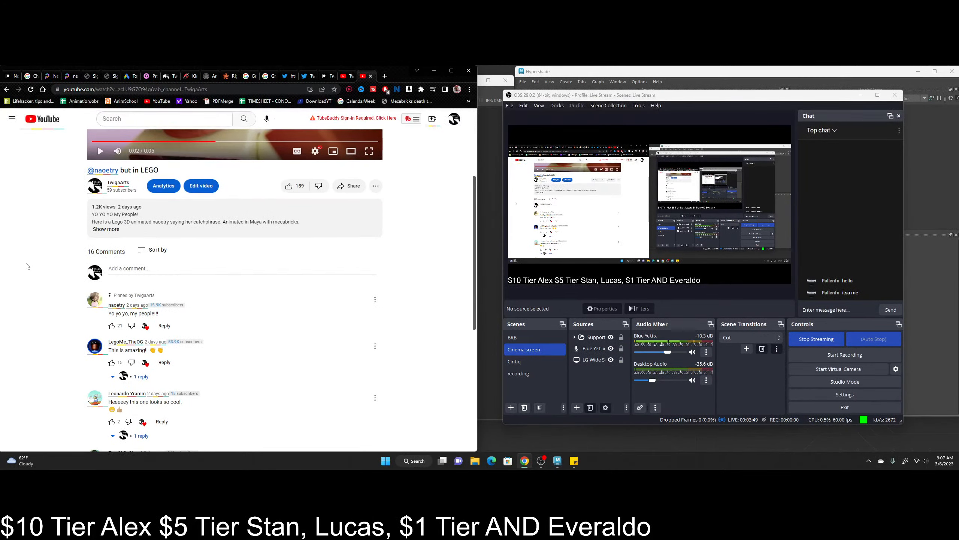
pyautogui.scroll(-7, 27, 266)
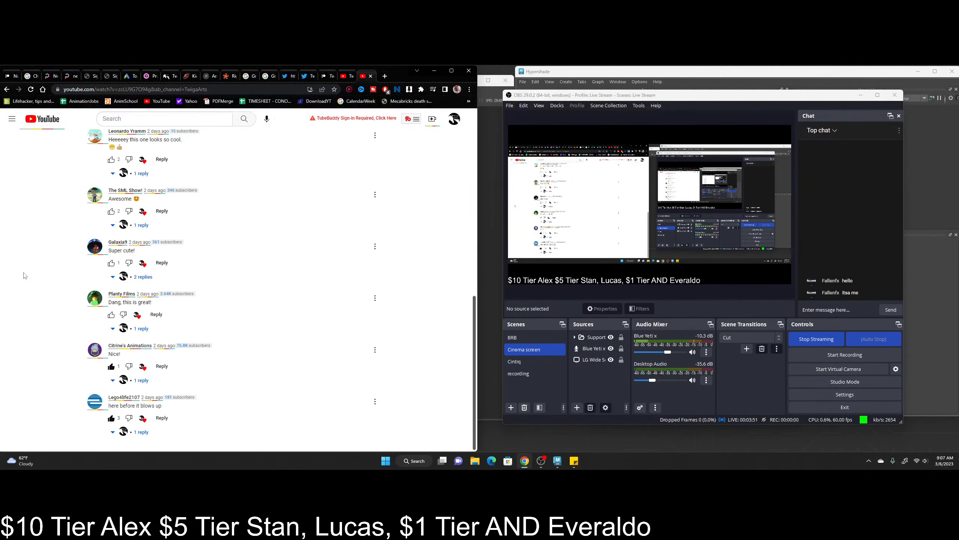
pyautogui.scroll(8, 24, 275)
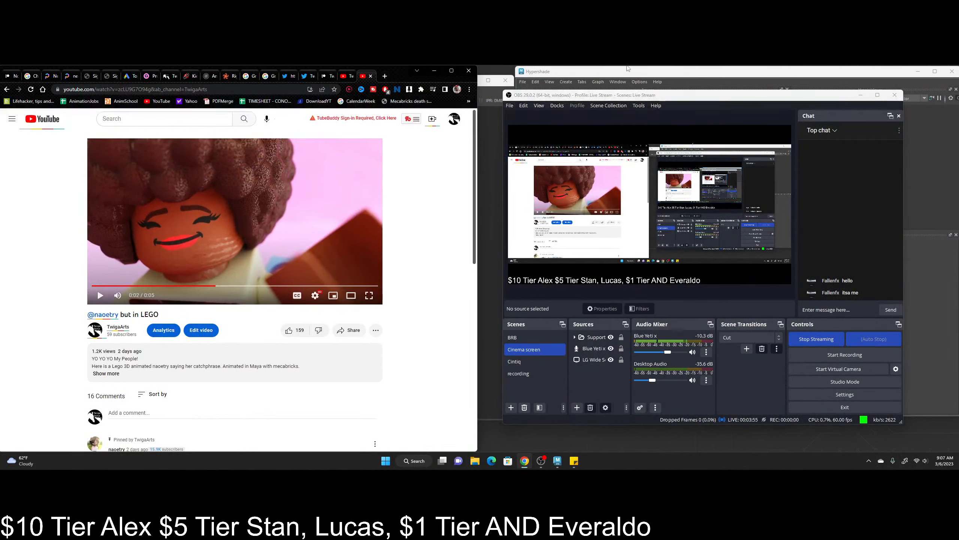
# - Open the Finishing_rig reference image from the recent files and position its window over the browser
pyautogui.click(682, 103)
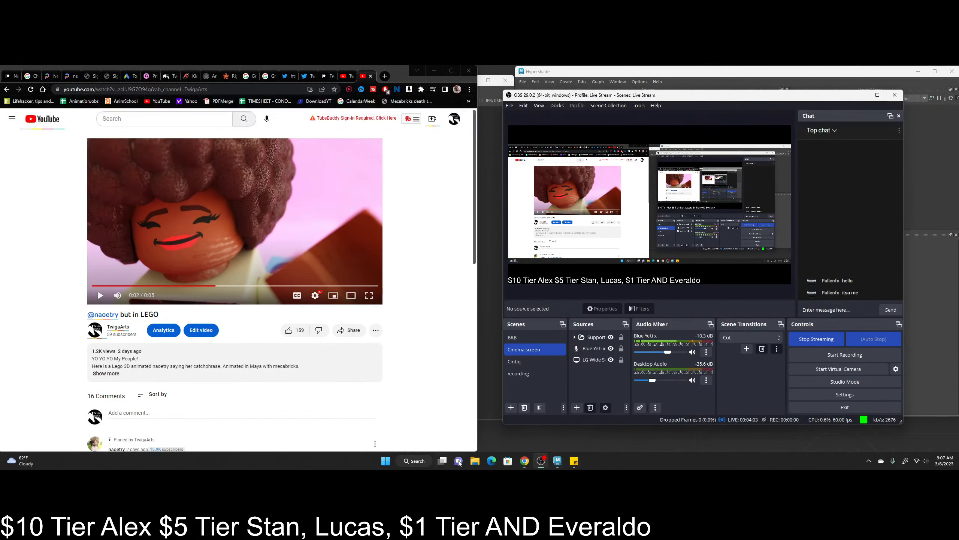
pyautogui.click(474, 460)
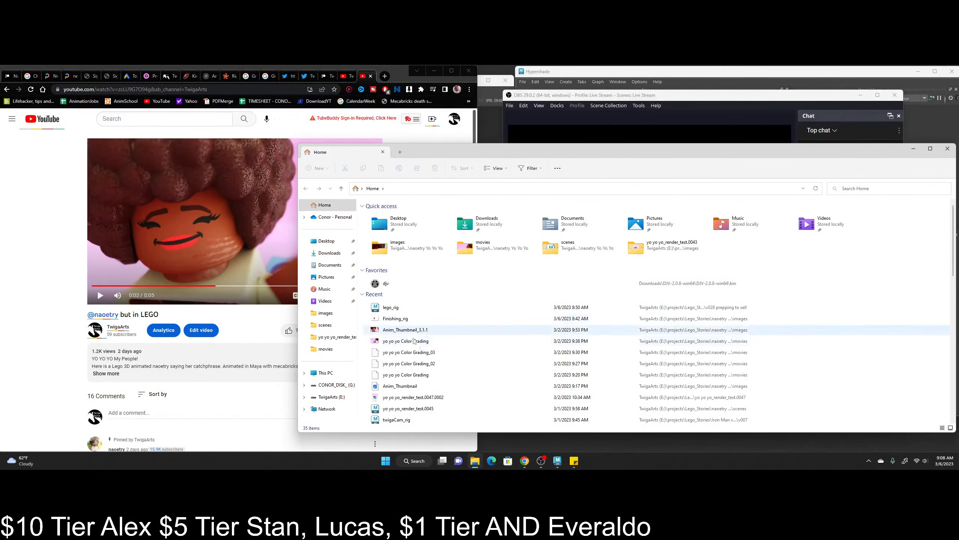
pyautogui.doubleClick(369, 319)
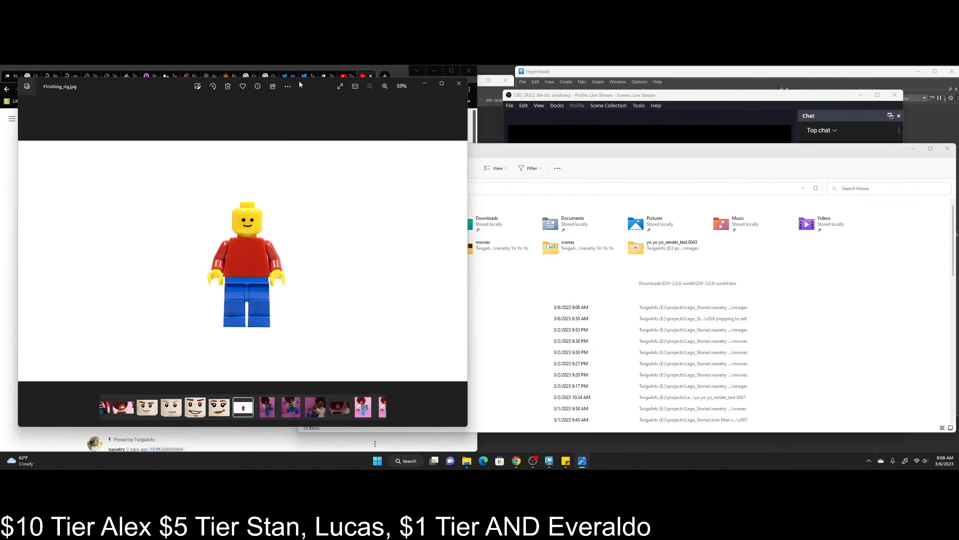
pyautogui.moveTo(300, 84)
pyautogui.mouseDown()
pyautogui.moveTo(310, 85)
pyautogui.moveTo(294, 91)
pyautogui.mouseUp()
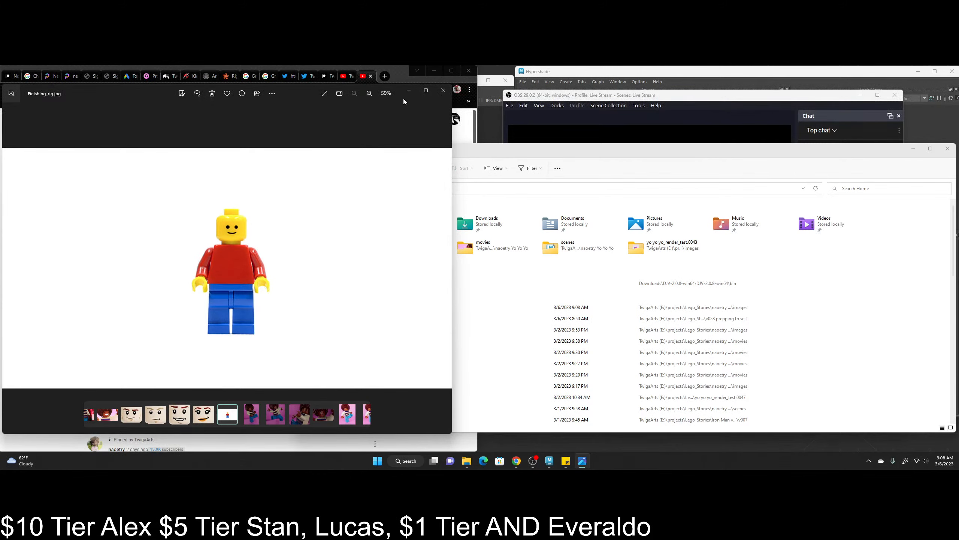
pyautogui.moveTo(289, 88); pyautogui.dragTo(287, 86)
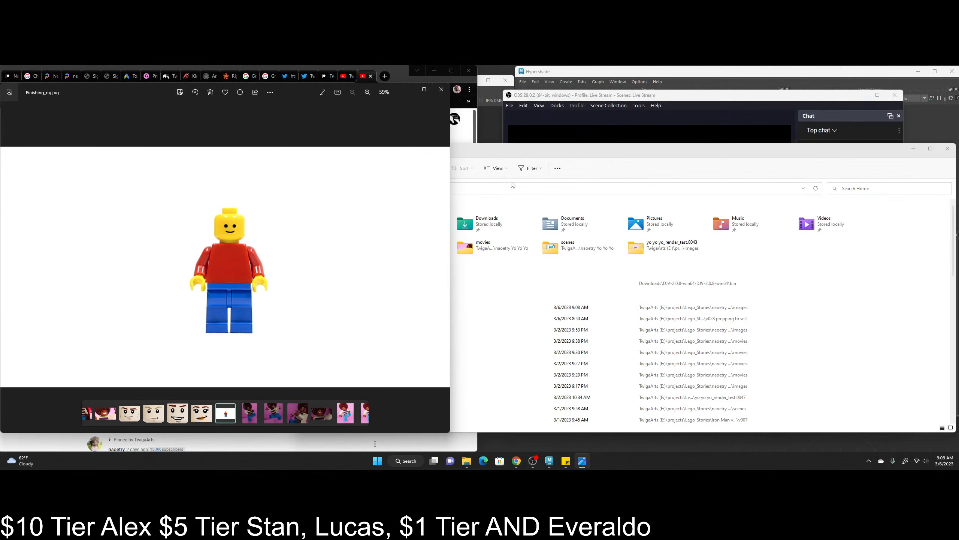
pyautogui.moveTo(297, 90)
pyautogui.mouseDown()
pyautogui.moveTo(304, 96)
pyautogui.moveTo(295, 88)
pyautogui.moveTo(293, 98)
pyautogui.mouseUp()
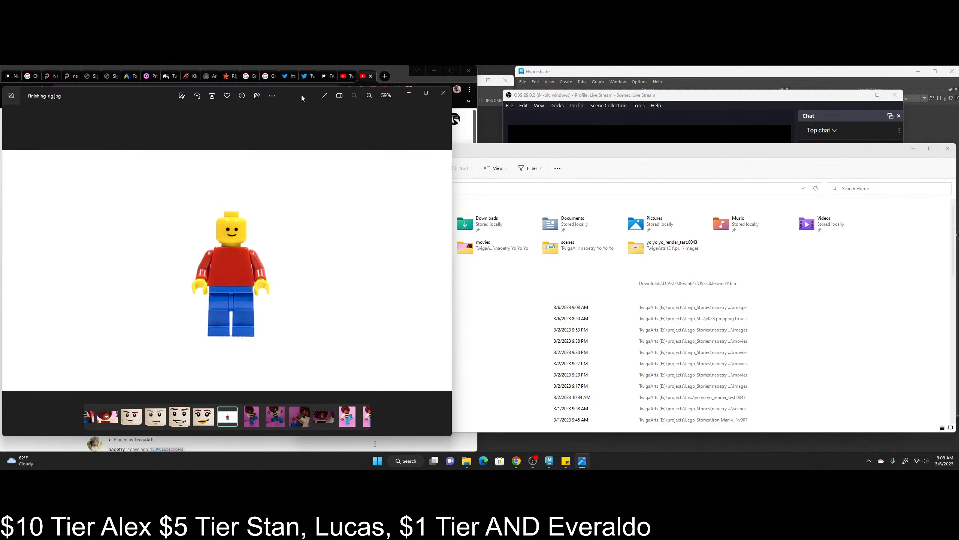
pyautogui.moveTo(420, 93); pyautogui.dragTo(425, 92)
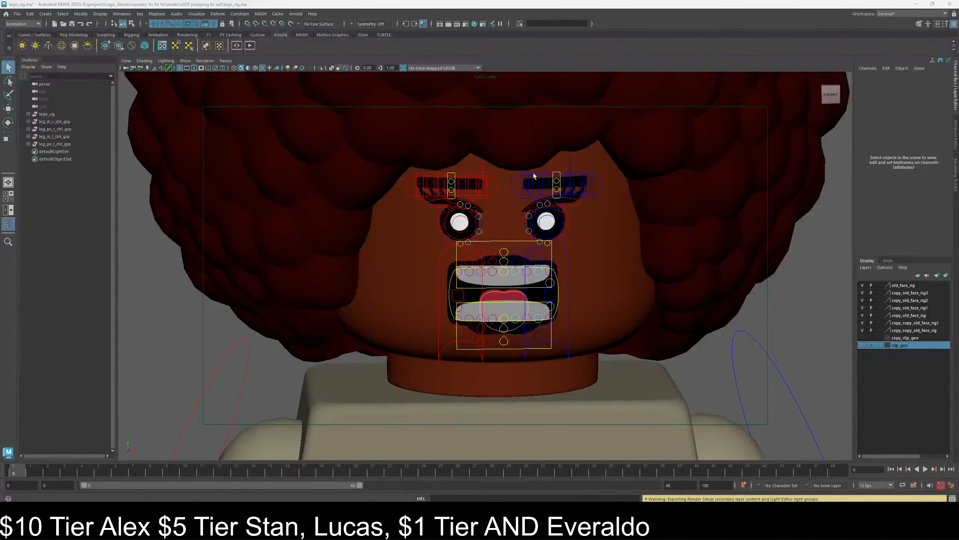
# - Switch to Maya, try moving the character's right leg IK control along Z, and undo the move
pyautogui.keyDown('alt'); pyautogui.moveTo(314, 260); pyautogui.dragTo(444, 273); pyautogui.keyUp('alt')
pyautogui.scroll(-10, 437, 250)
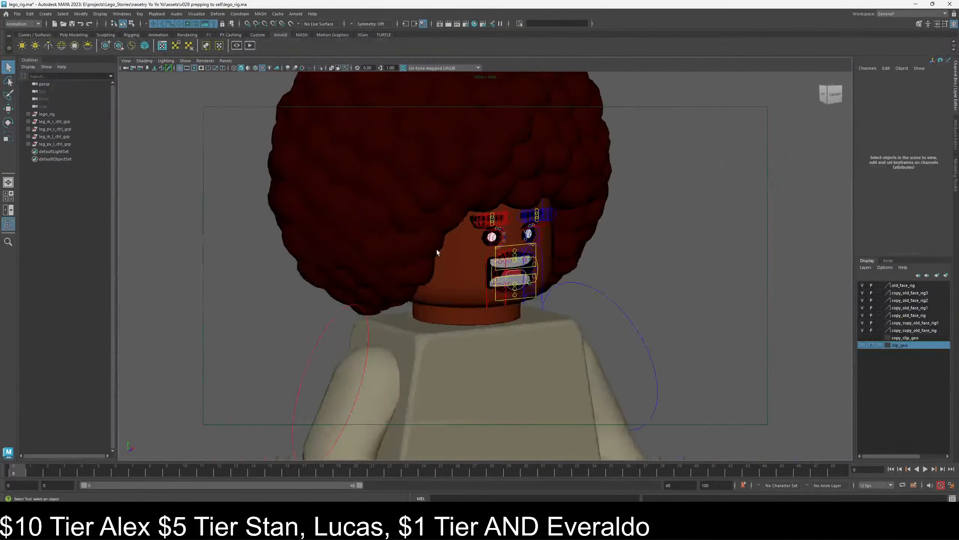
pyautogui.scroll(-5, 446, 263)
pyautogui.keyDown('alt'); pyautogui.moveTo(486, 347); pyautogui.dragTo(462, 294); pyautogui.keyUp('alt')
pyautogui.scroll(10, 462, 294)
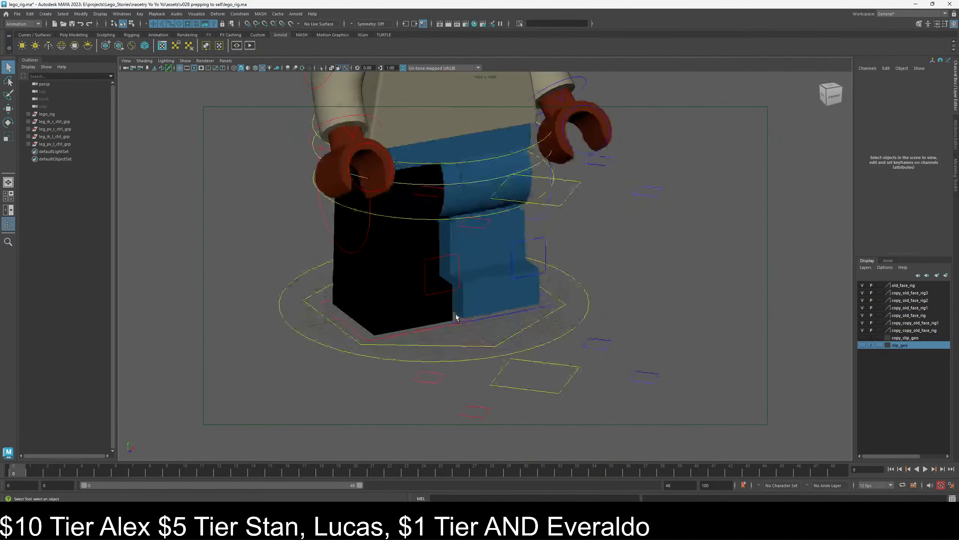
pyautogui.click(435, 330)
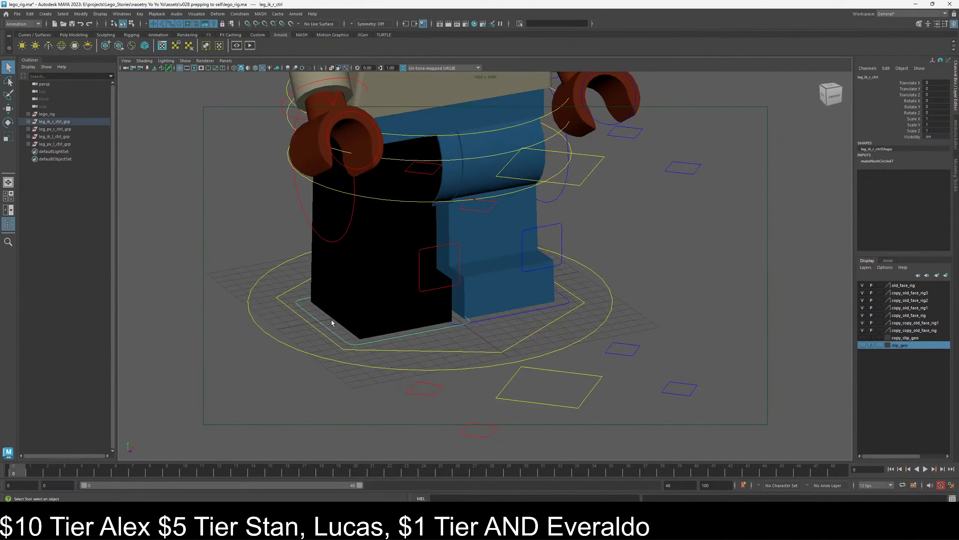
pyautogui.keyDown('alt'); pyautogui.moveTo(331, 319); pyautogui.dragTo(378, 325); pyautogui.keyUp('alt')
pyautogui.press('w')
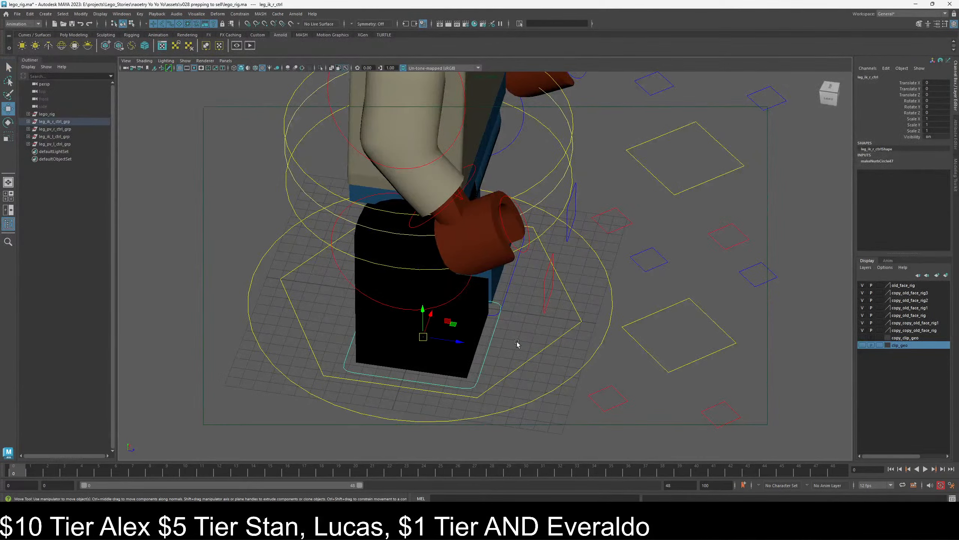
pyautogui.keyDown('alt'); pyautogui.moveTo(517, 342); pyautogui.dragTo(576, 306); pyautogui.keyUp('alt')
pyautogui.scroll(-8, 475, 326)
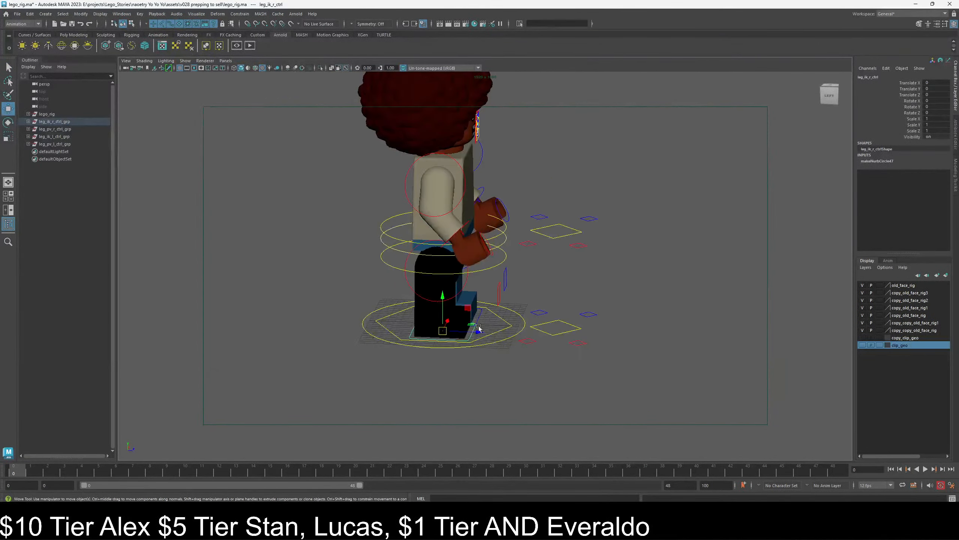
pyautogui.keyDown('alt'); pyautogui.moveTo(502, 333); pyautogui.dragTo(444, 341); pyautogui.keyUp('alt')
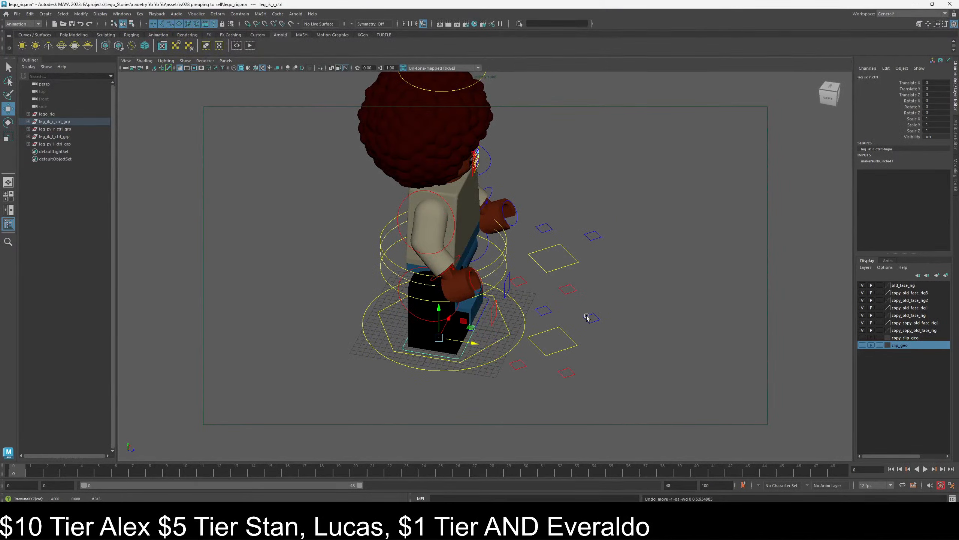
pyautogui.hotkey('ctrl', 'z')
pyautogui.keyDown('alt'); pyautogui.moveTo(613, 331); pyautogui.dragTo(495, 340); pyautogui.keyUp('alt')
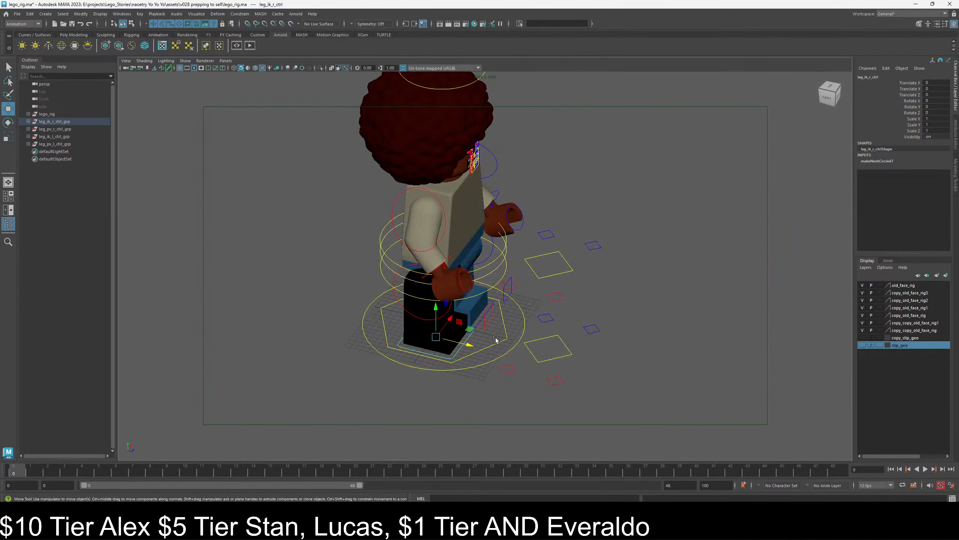
# - Set both leg FK/IK switch attributes on cog_rock_ctrl to 1 and clear the selection
pyautogui.click(506, 270)
pyautogui.click(520, 342)
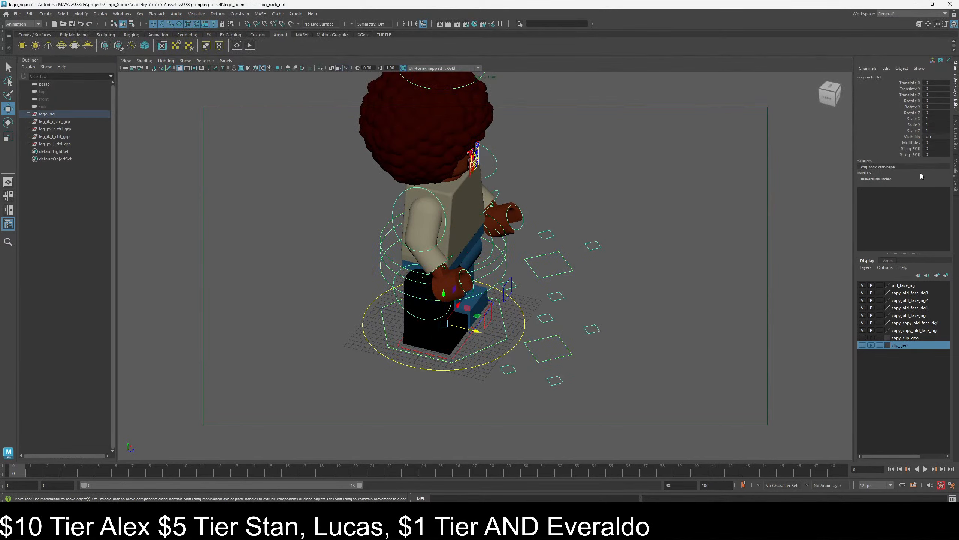
pyautogui.moveTo(911, 149); pyautogui.dragTo(912, 156)
pyautogui.moveTo(659, 190); pyautogui.dragTo(798, 196, button='middle')
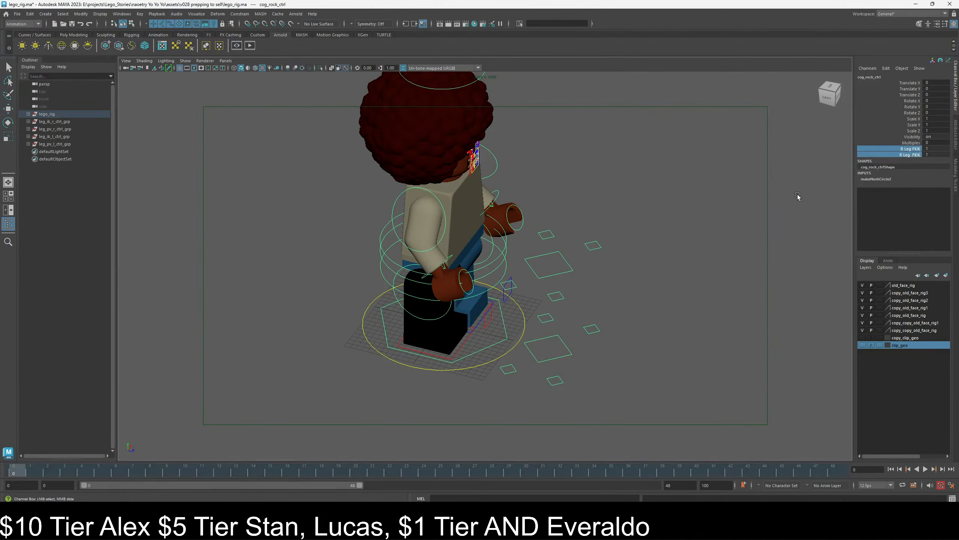
pyautogui.press('w')
pyautogui.click(626, 267)
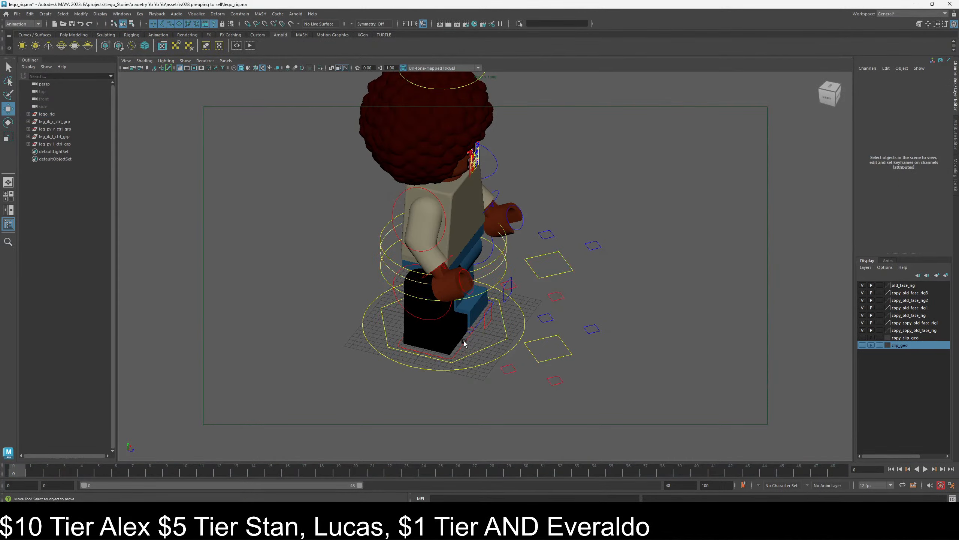
# - Try moving the right leg IK control backward about 5.7 units in Z and undo it
pyautogui.click(464, 340)
pyautogui.moveTo(465, 343); pyautogui.dragTo(445, 298)
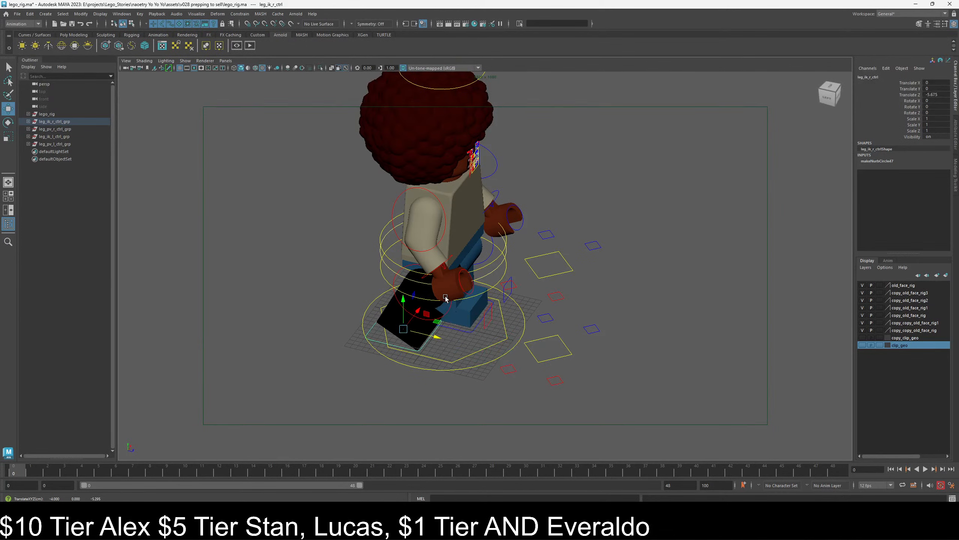
pyautogui.hotkey('ctrl', 'z')
# - Try moving the right leg IK control sideways about 5.5 units in X, select its pole vector control, and undo both
pyautogui.keyDown('alt'); pyautogui.moveTo(617, 325); pyautogui.dragTo(544, 314); pyautogui.keyUp('alt')
pyautogui.moveTo(451, 325); pyautogui.dragTo(464, 309)
pyautogui.click(507, 292)
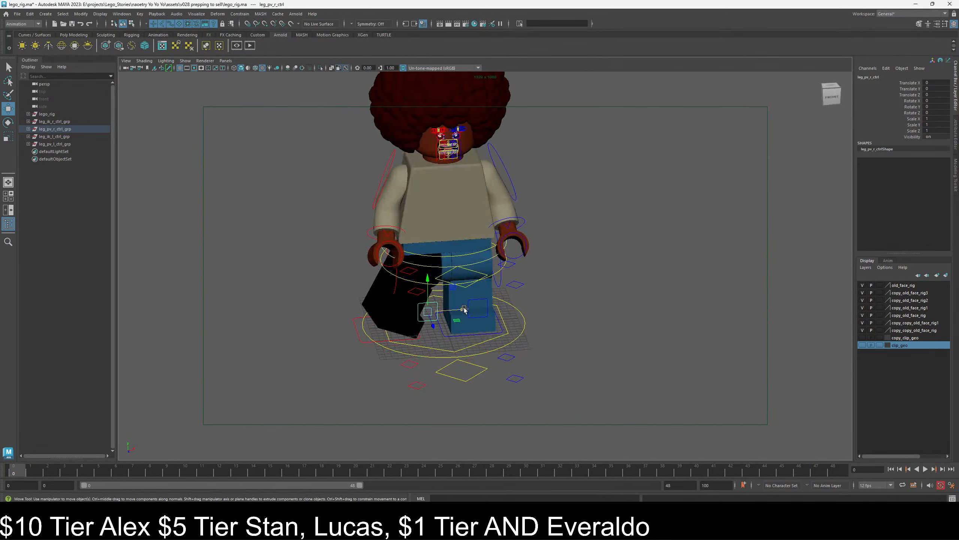
pyautogui.hotkey('ctrl', 'z')
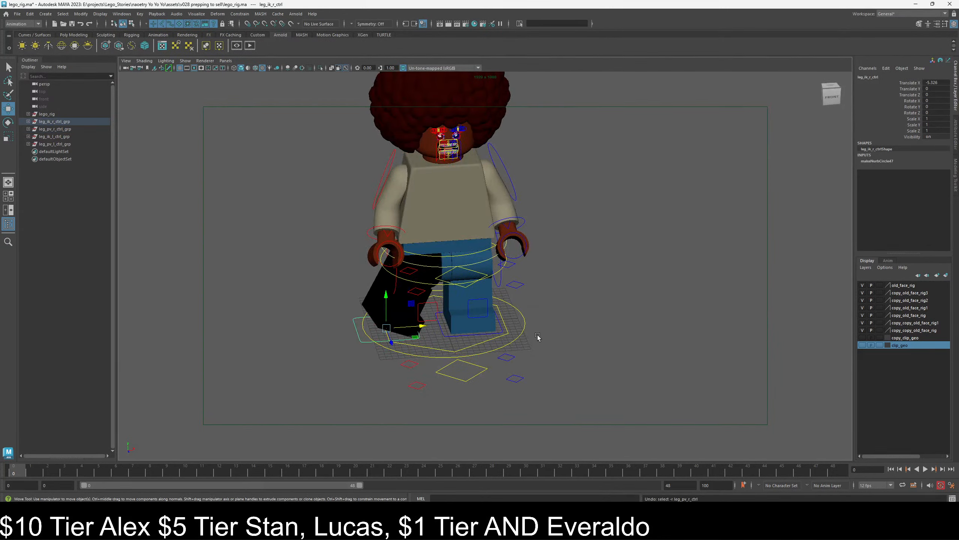
pyautogui.hotkey('ctrl', 'z')
pyautogui.keyDown('alt'); pyautogui.moveTo(459, 315); pyautogui.dragTo(528, 295); pyautogui.keyUp('alt')
pyautogui.scroll(5, 528, 295)
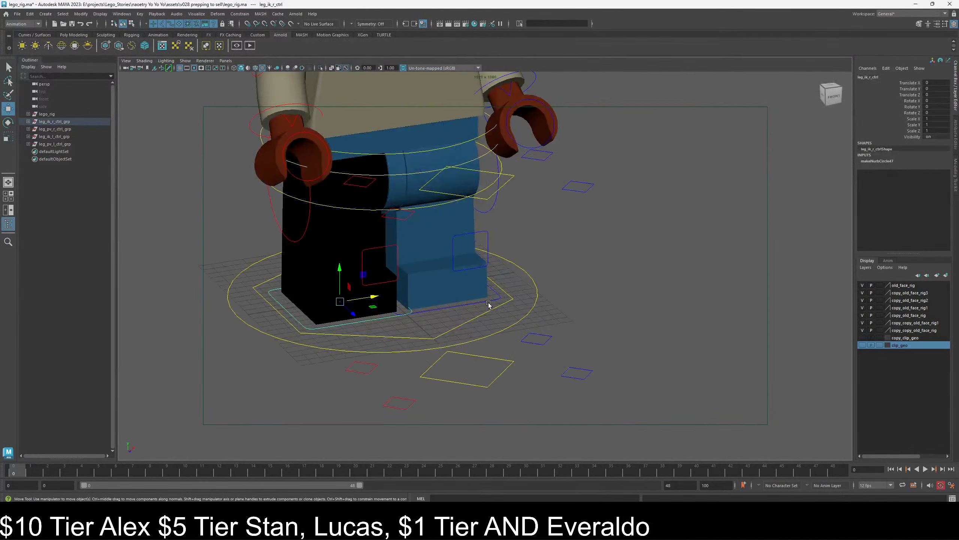
# - Select the left and right leg IK controls together at the character's feet
pyautogui.click(489, 300)
pyautogui.keyDown('alt'); pyautogui.moveTo(433, 303); pyautogui.dragTo(479, 316); pyautogui.keyUp('alt')
pyautogui.moveTo(440, 280)
pyautogui.mouseDown()
pyautogui.moveTo(476, 290)
pyautogui.moveTo(438, 281)
pyautogui.mouseUp()
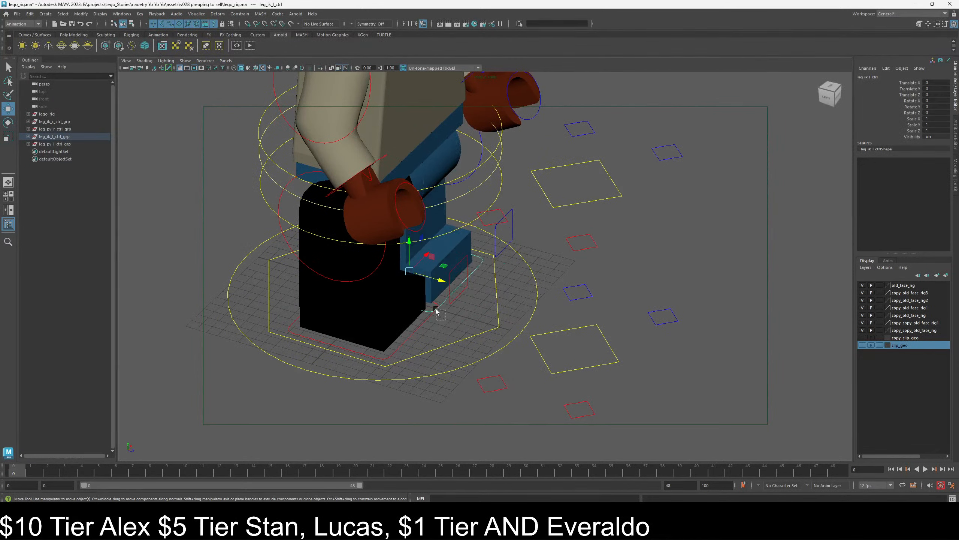
pyautogui.click(446, 314)
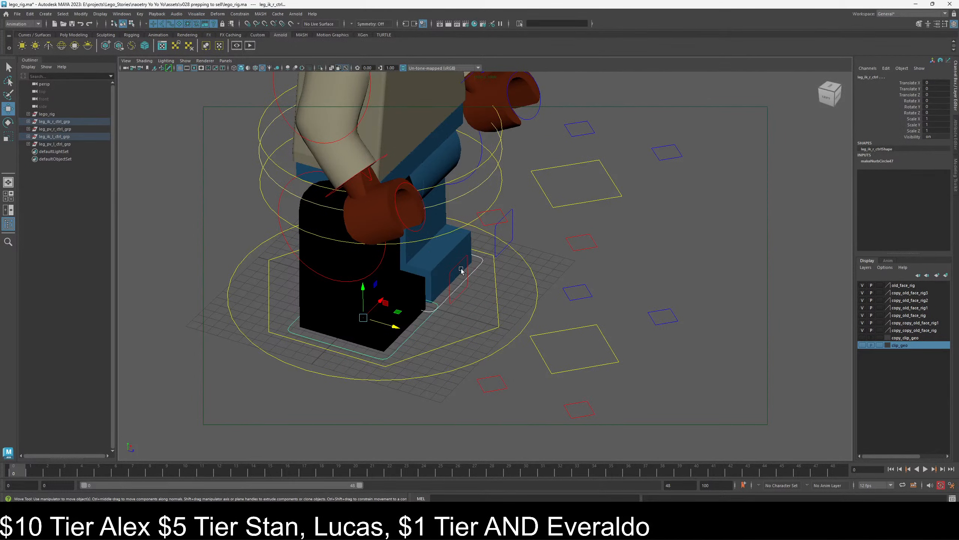
# - Set both leg FK/IK switch attributes on cog_rock_ctrl back to 0 and clear the selection
pyautogui.click(533, 301)
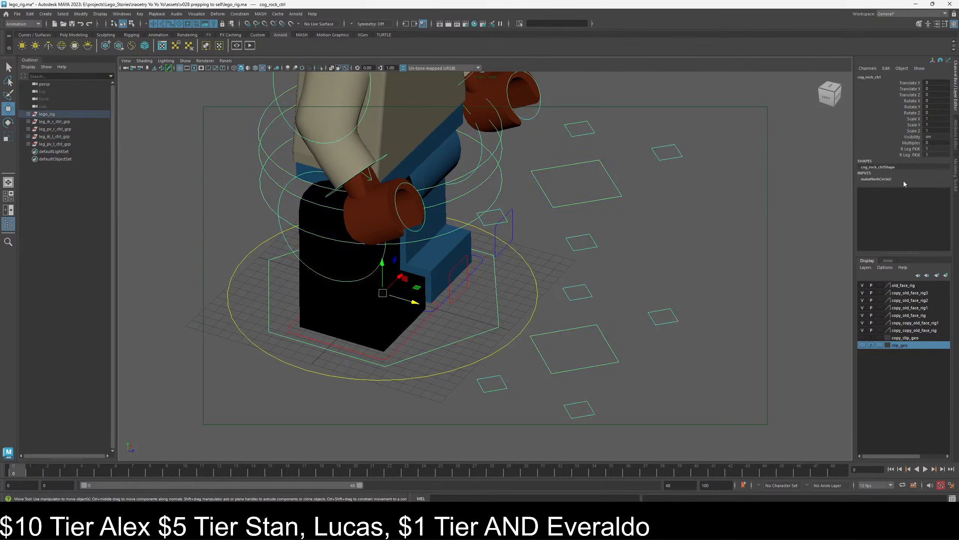
pyautogui.moveTo(914, 149); pyautogui.dragTo(913, 160)
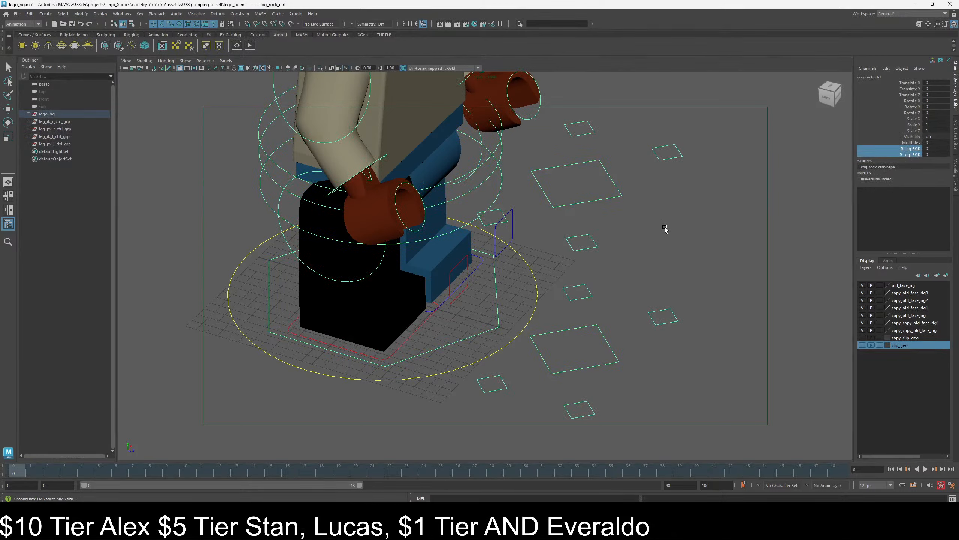
pyautogui.keyDown('alt'); pyautogui.moveTo(647, 252); pyautogui.dragTo(576, 225); pyautogui.keyUp('alt')
pyautogui.keyDown('alt'); pyautogui.moveTo(538, 216); pyautogui.dragTo(542, 241, button='middle'); pyautogui.keyUp('alt')
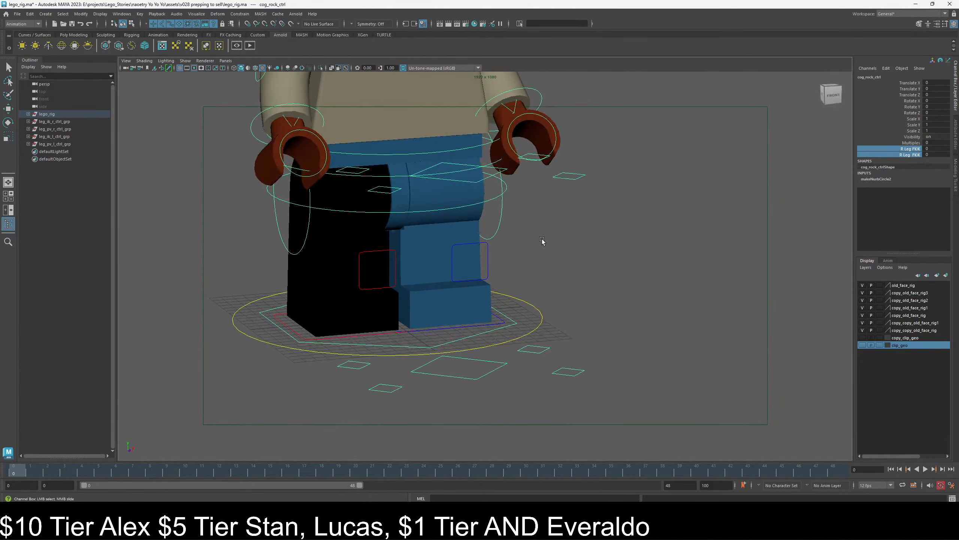
pyautogui.click(540, 240)
# - Examine the face rig's brow, eye, lip and teeth controls up close and at an angle
pyautogui.keyDown('alt'); pyautogui.moveTo(405, 145); pyautogui.dragTo(405, 250, button='middle'); pyautogui.keyUp('alt')
pyautogui.scroll(5, 405, 187)
pyautogui.keyDown('alt'); pyautogui.moveTo(416, 290); pyautogui.dragTo(441, 274, button='middle'); pyautogui.keyUp('alt')
pyautogui.scroll(4, 428, 284)
pyautogui.scroll(3, 447, 265)
pyautogui.scroll(3, 407, 189)
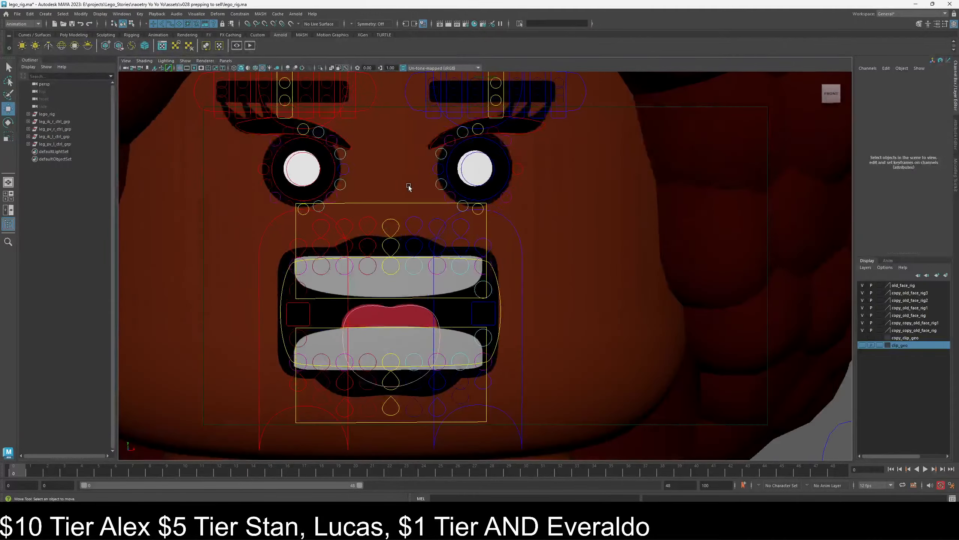
pyautogui.scroll(-5, 406, 188)
pyautogui.scroll(2, 381, 221)
pyautogui.scroll(1, 381, 221)
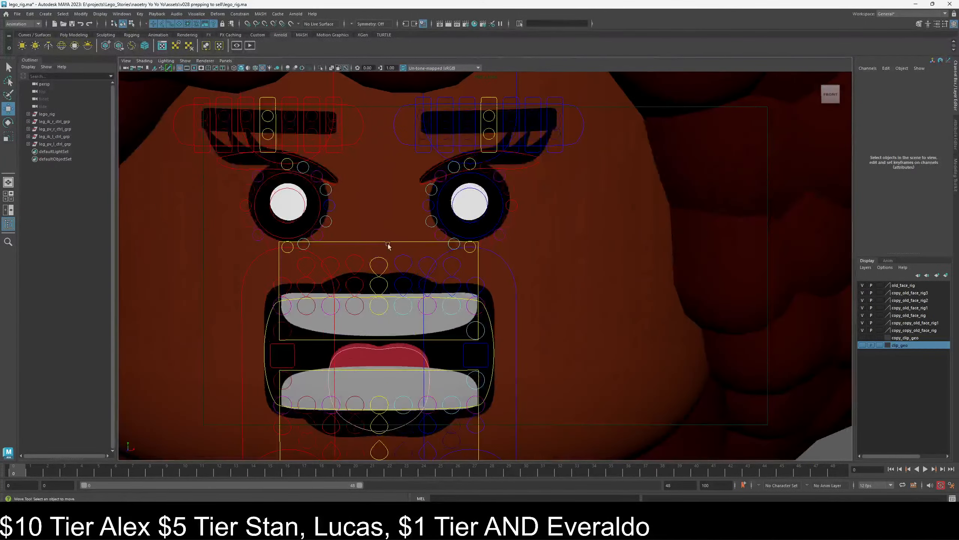
pyautogui.scroll(-3, 385, 250)
pyautogui.keyDown('alt'); pyautogui.moveTo(385, 251); pyautogui.dragTo(434, 265); pyautogui.keyUp('alt')
pyautogui.scroll(-3, 395, 302)
pyautogui.scroll(-1, 434, 264)
pyautogui.scroll(5, 442, 236)
pyautogui.scroll(-4, 442, 237)
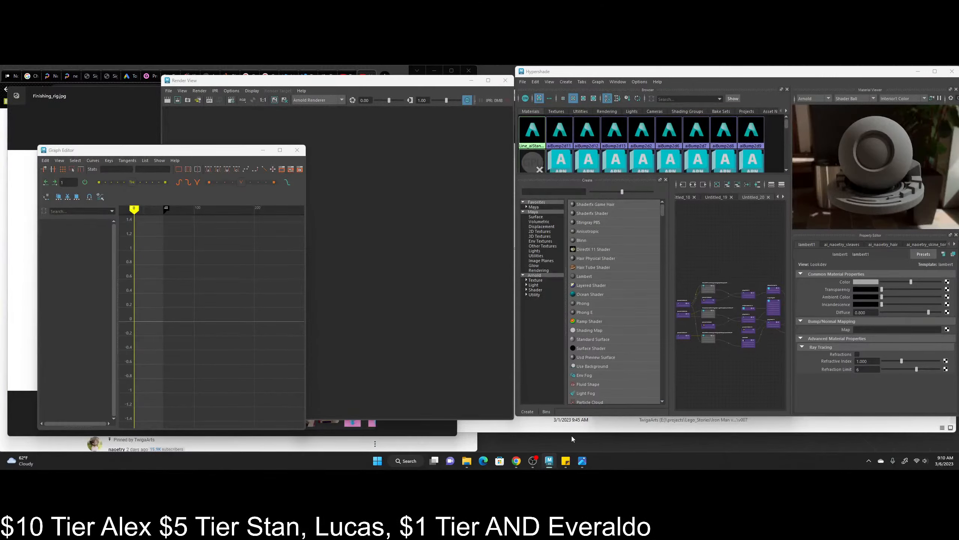
# - Switch to the sticky note holding the rig's to-do list
pyautogui.click(565, 460)
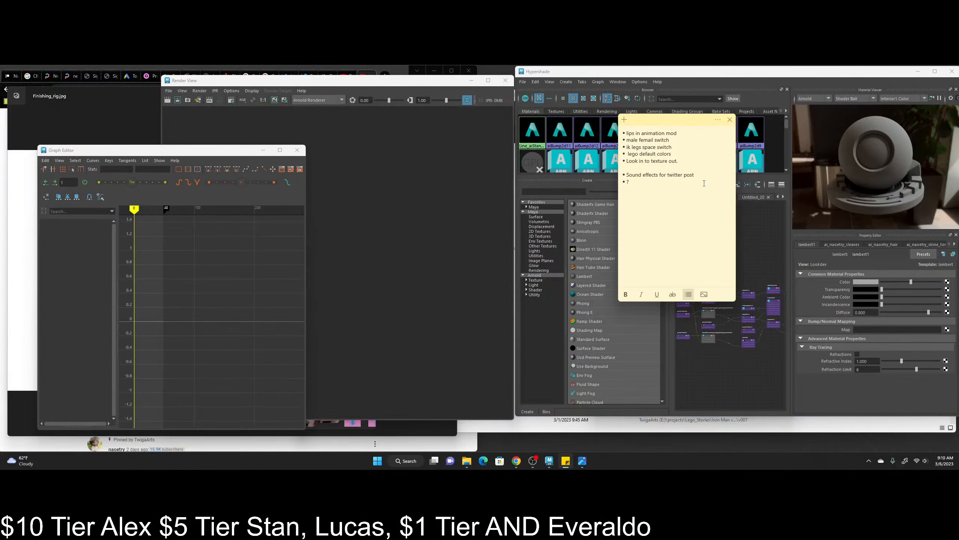
# - Rearrange the sticky note, Hypershade, File Explorer and OBS windows so the overlapping windows are spread out and the stream chat is accessible
pyautogui.moveTo(670, 121); pyautogui.dragTo(424, 208)
pyautogui.click(826, 206)
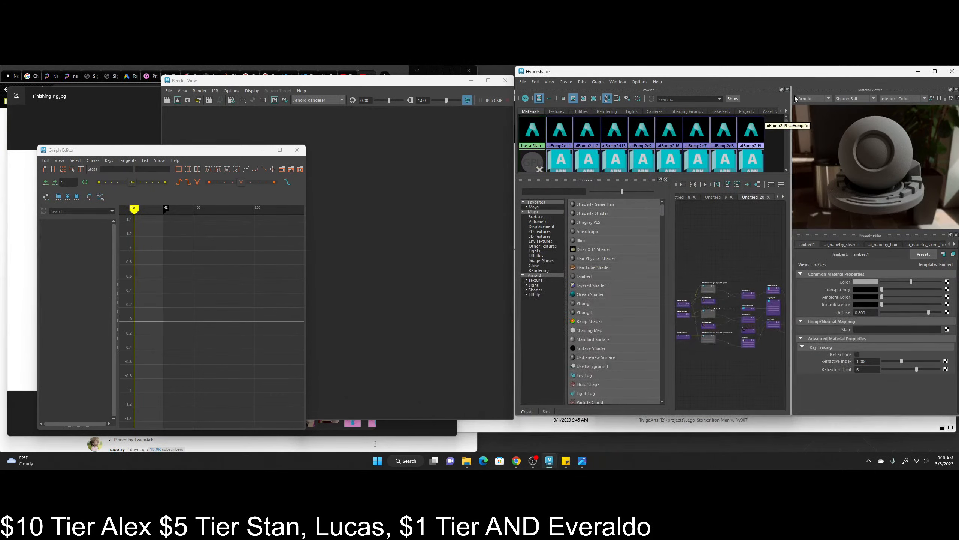
pyautogui.moveTo(804, 75); pyautogui.dragTo(526, 88)
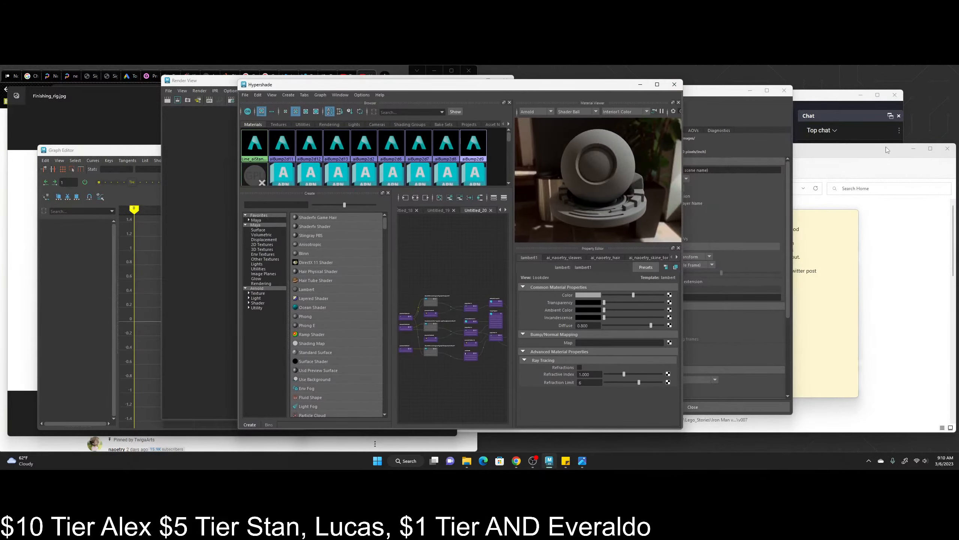
pyautogui.moveTo(890, 151); pyautogui.dragTo(709, 162)
pyautogui.moveTo(856, 93); pyautogui.dragTo(557, 104)
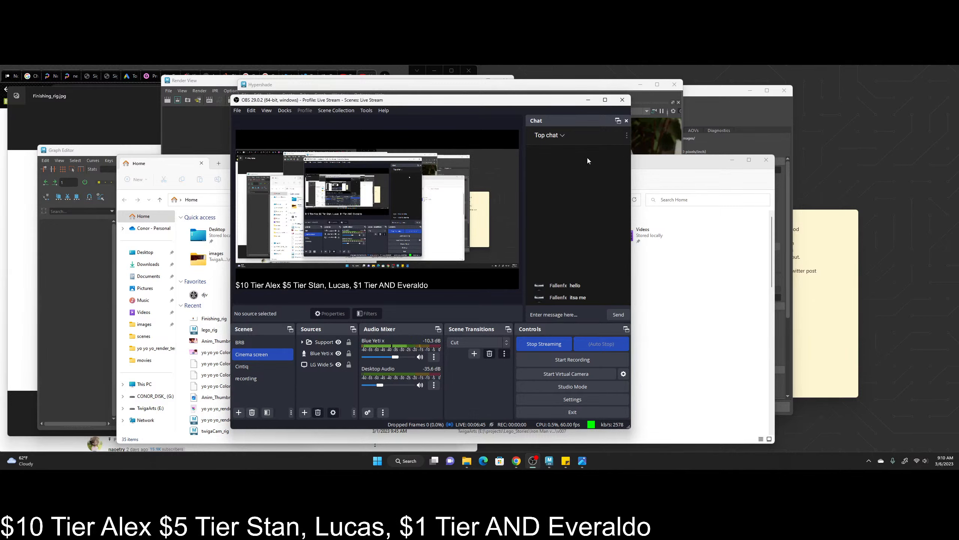
pyautogui.moveTo(494, 101); pyautogui.dragTo(32, 126)
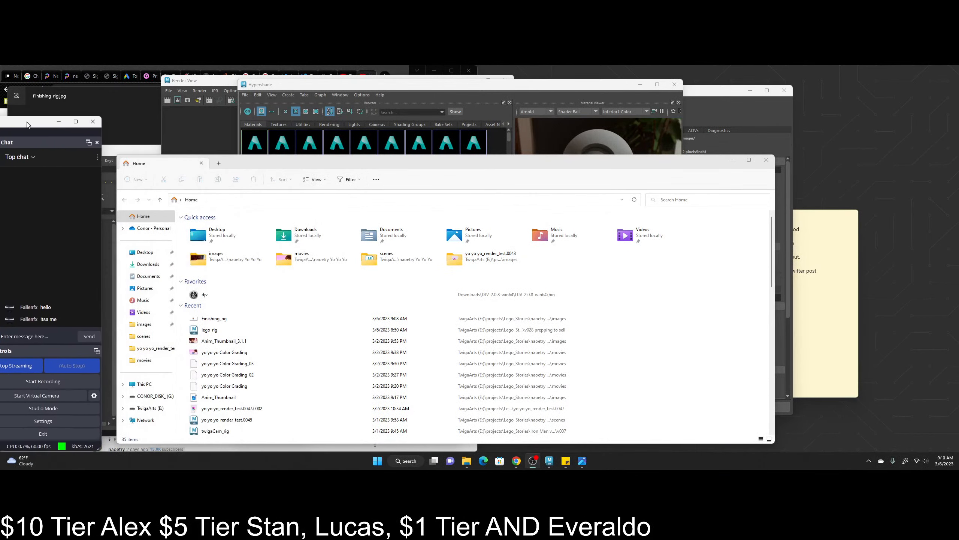
# - Switch to Chrome, copy the address of the LEGO animation's YouTube page and send it in the OBS stream chat
pyautogui.click(399, 71)
pyautogui.moveTo(499, 83); pyautogui.dragTo(525, 77)
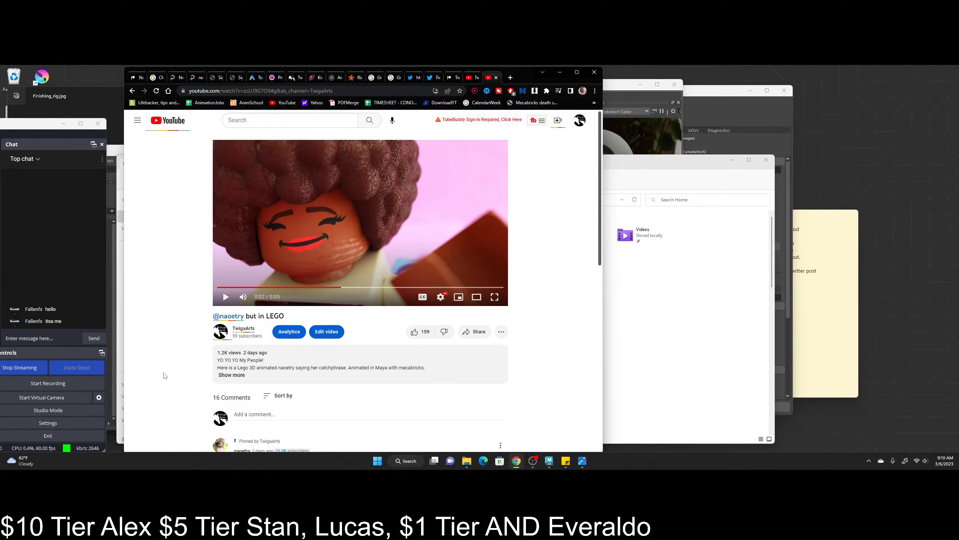
pyautogui.click(340, 91)
pyautogui.hotkey('ctrl', 'c')
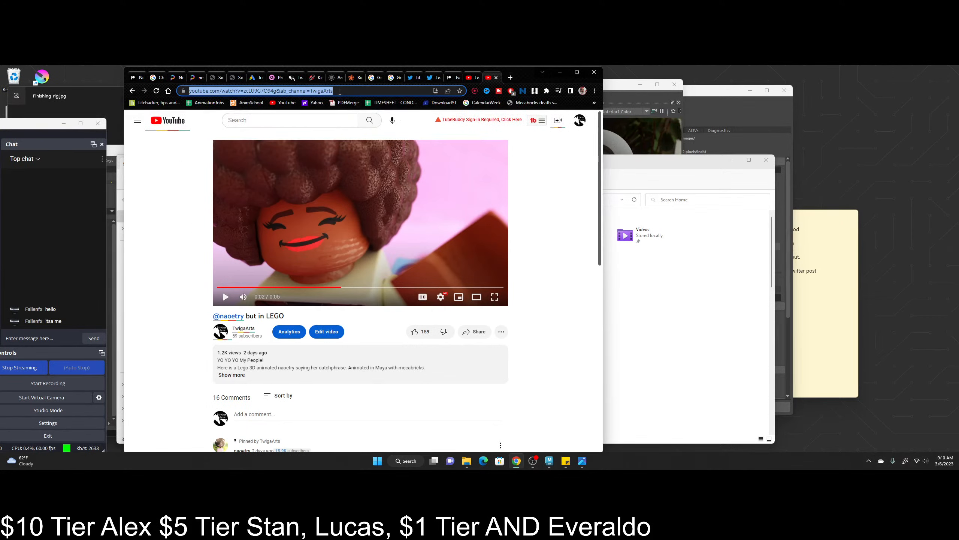
pyautogui.click(37, 337)
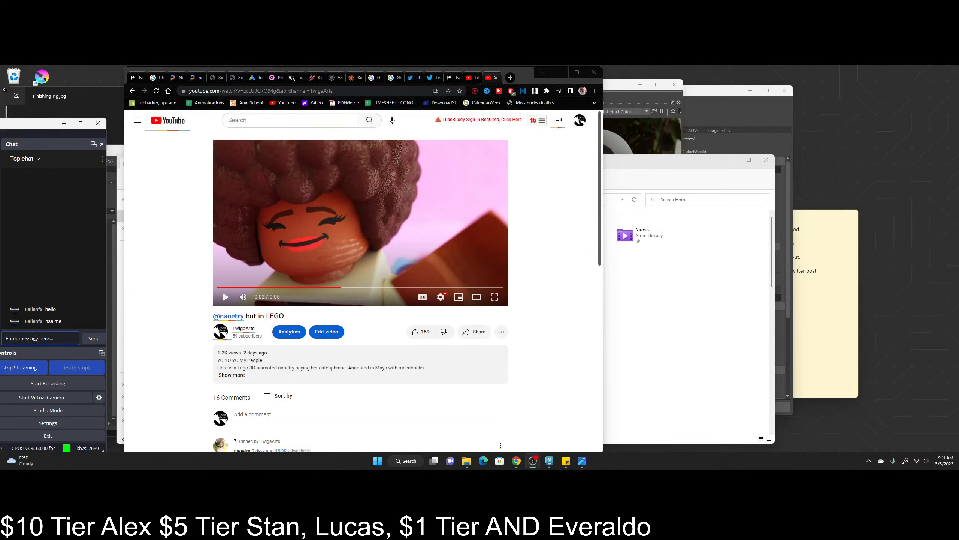
pyautogui.hotkey('ctrl', 'v')
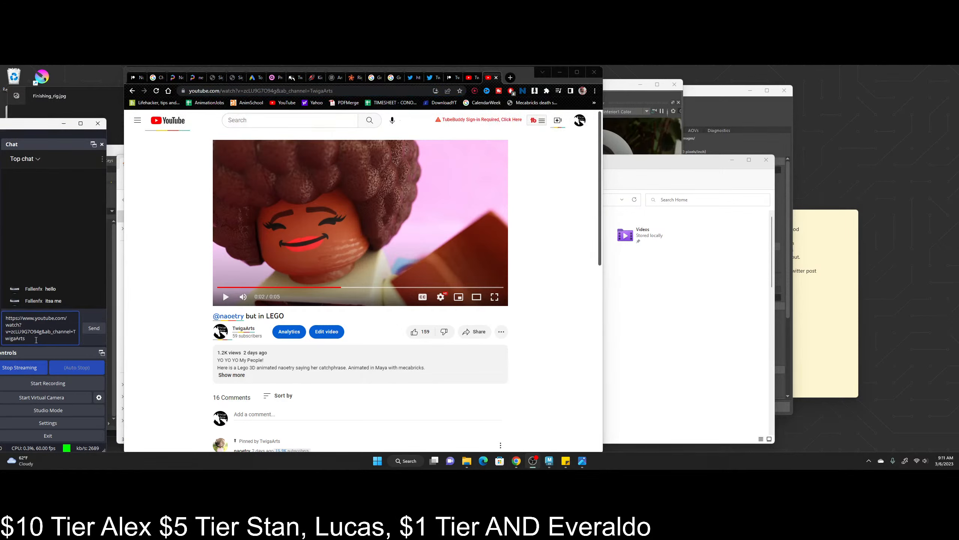
pyautogui.click(94, 329)
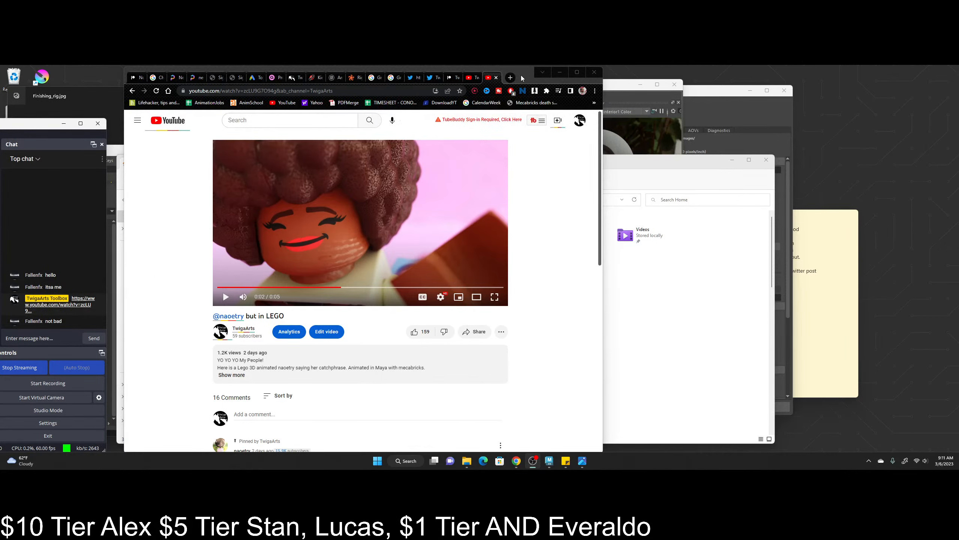
# - Minimize the browser and the File Explorer window
pyautogui.moveTo(523, 76); pyautogui.dragTo(517, 79)
pyautogui.click(555, 76)
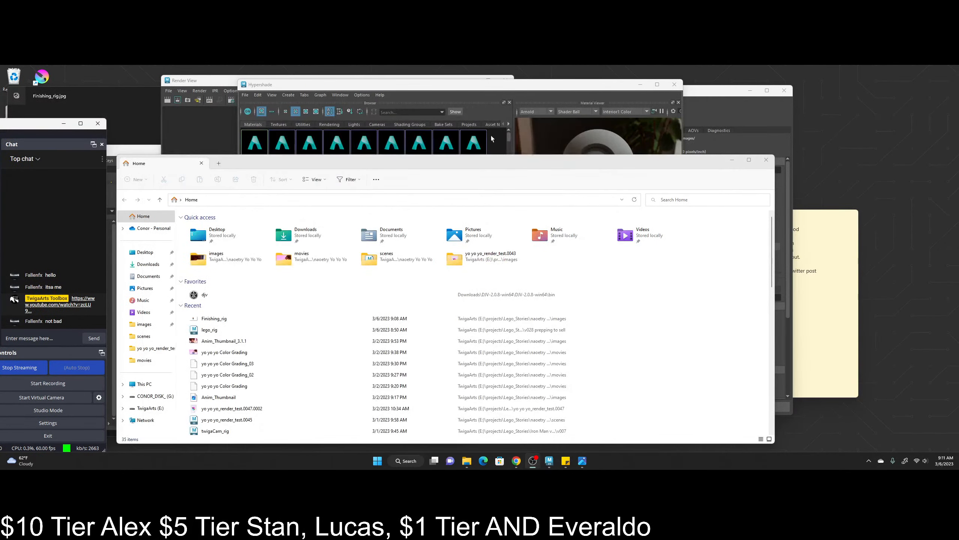
pyautogui.click(733, 162)
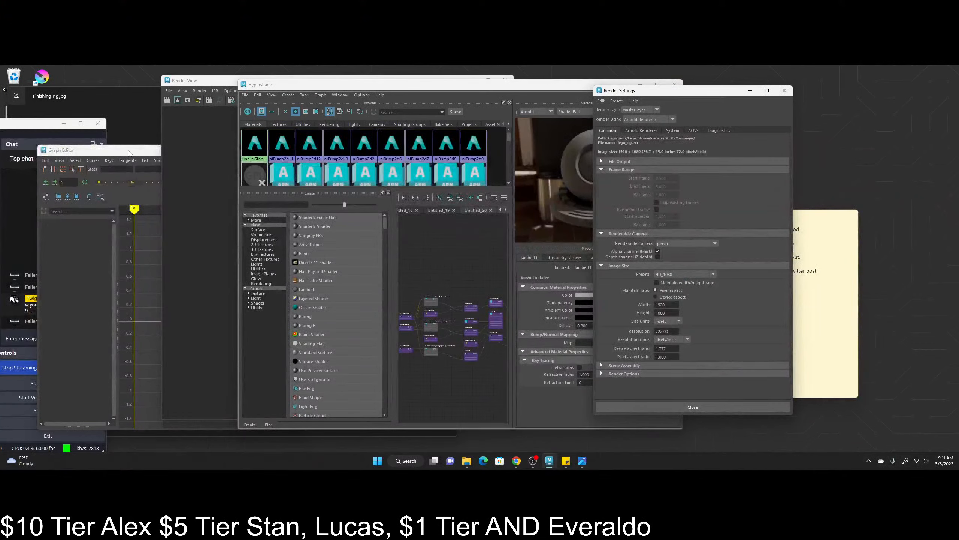
# - Close the Graph Editor and Render View windows
pyautogui.moveTo(128, 152); pyautogui.dragTo(179, 173)
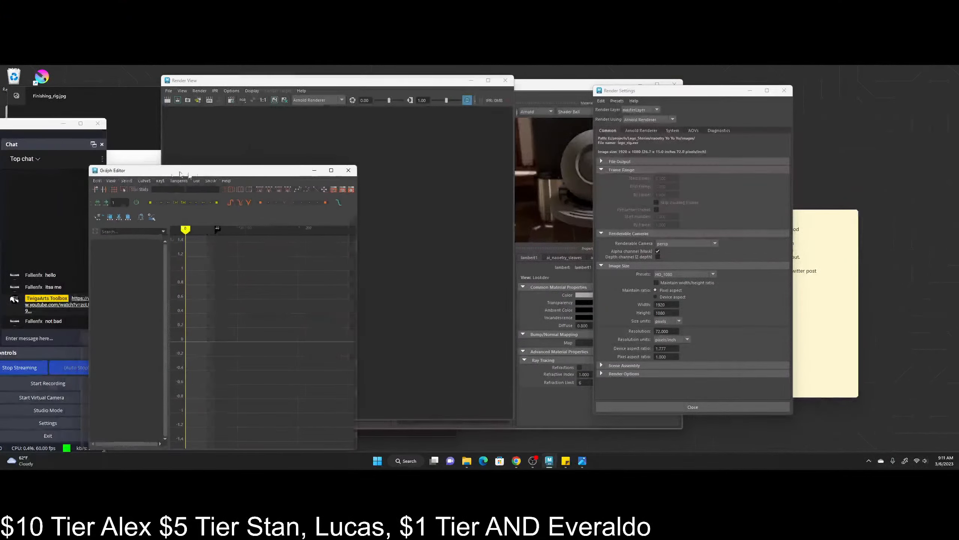
pyautogui.click(350, 173)
pyautogui.click(209, 81)
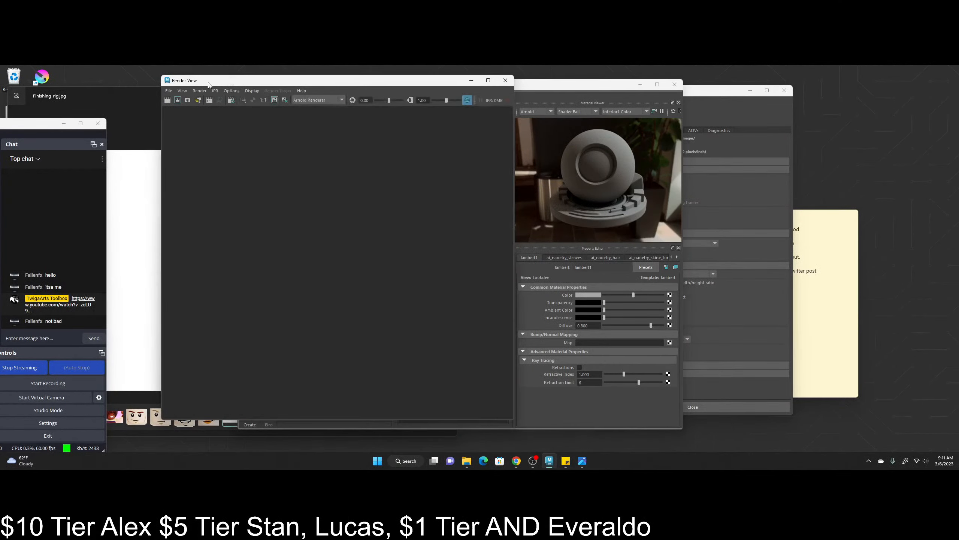
pyautogui.moveTo(514, 86); pyautogui.dragTo(494, 98)
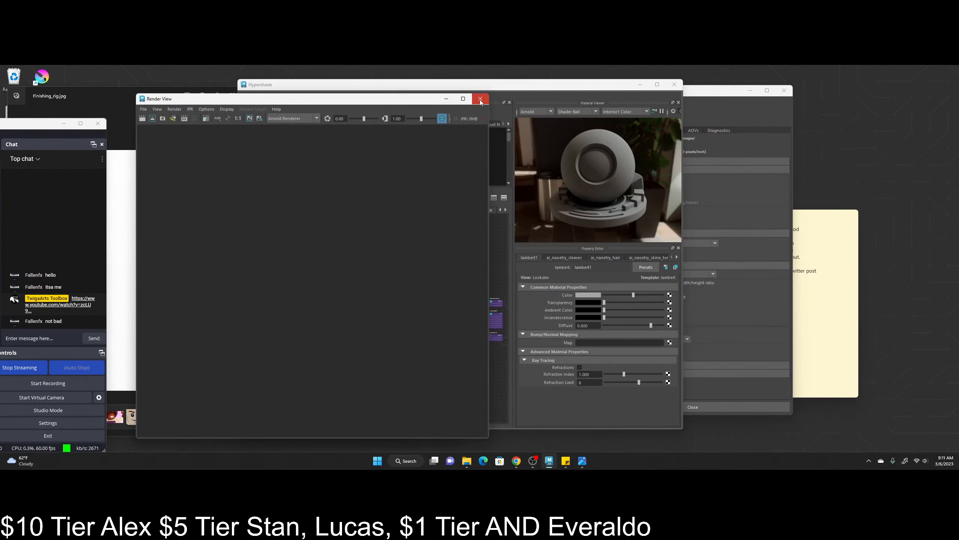
pyautogui.click(484, 93)
# - Minimize the Finishing_rig.jpg viewer and move the Hypershade window and the to-do sticky note to free space
pyautogui.moveTo(601, 91); pyautogui.dragTo(563, 99)
pyautogui.click(143, 98)
pyautogui.click(414, 92)
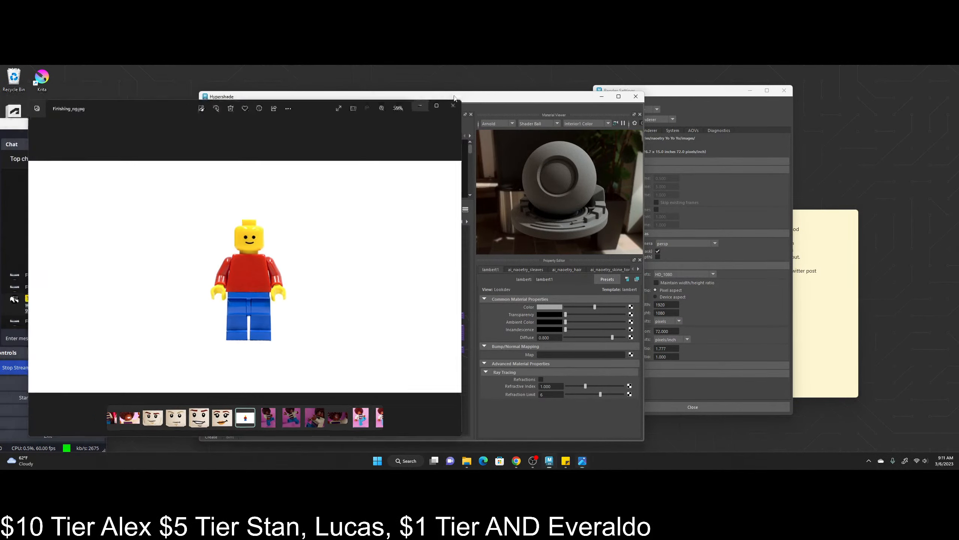
pyautogui.moveTo(495, 101); pyautogui.dragTo(412, 101)
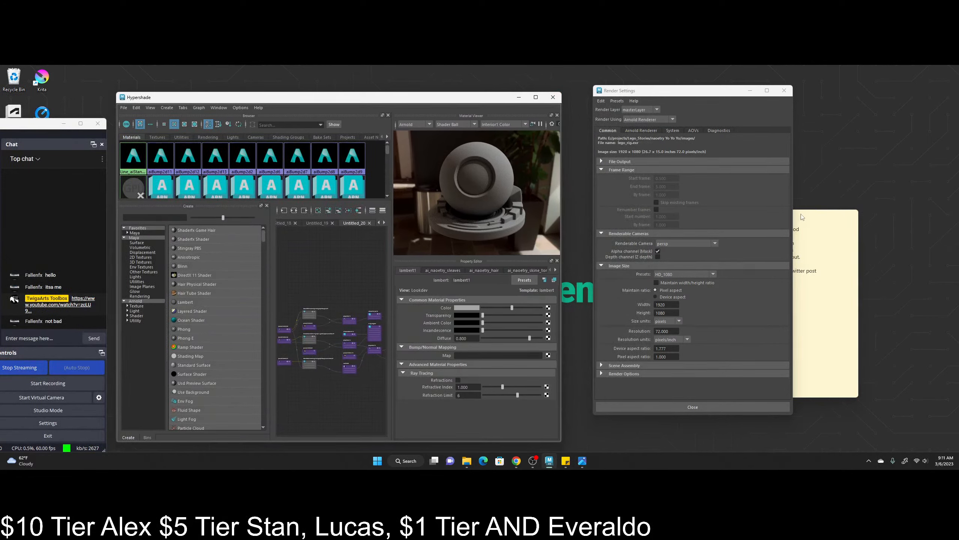
pyautogui.moveTo(802, 216); pyautogui.dragTo(888, 79)
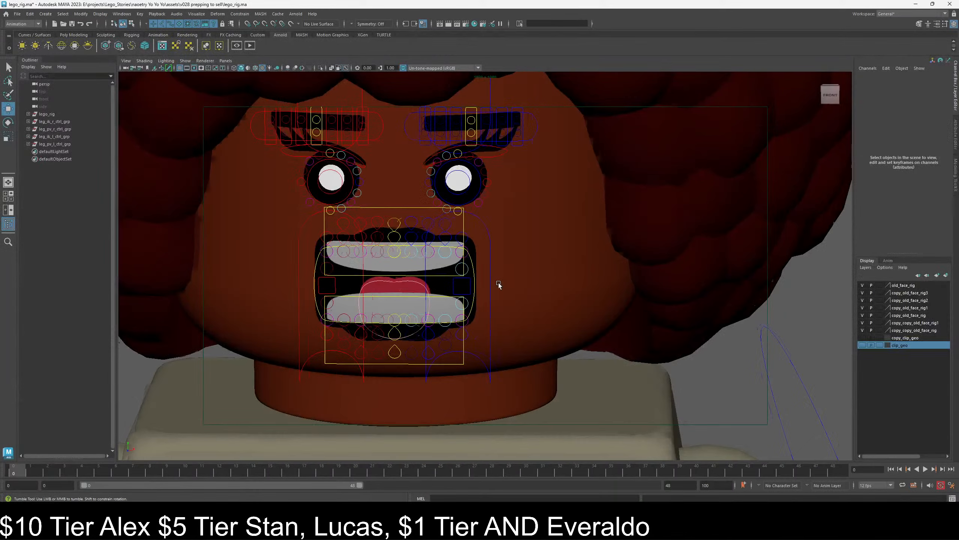
# - Select mouth_ctrl on the character's face and set its Render Mod attribute to Render
pyautogui.scroll(3, 498, 282)
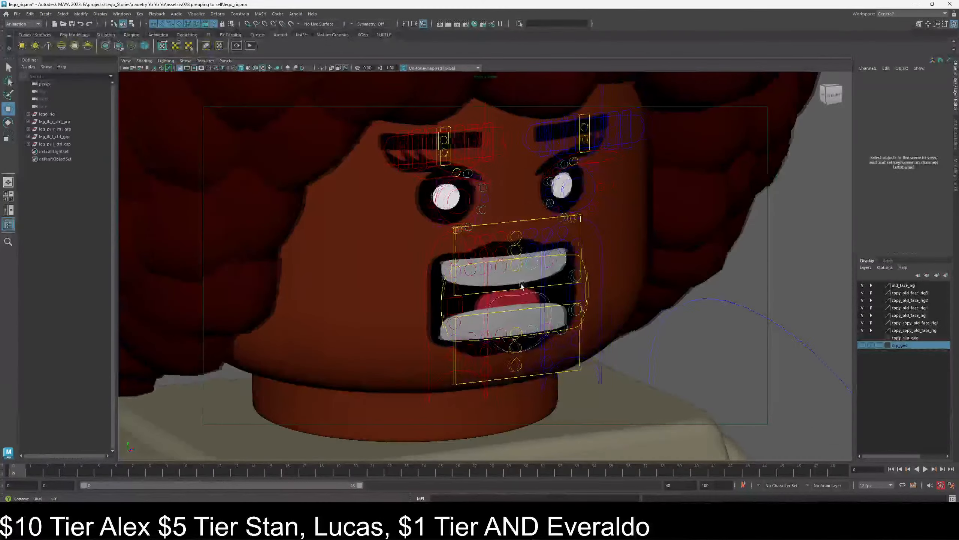
pyautogui.click(443, 290)
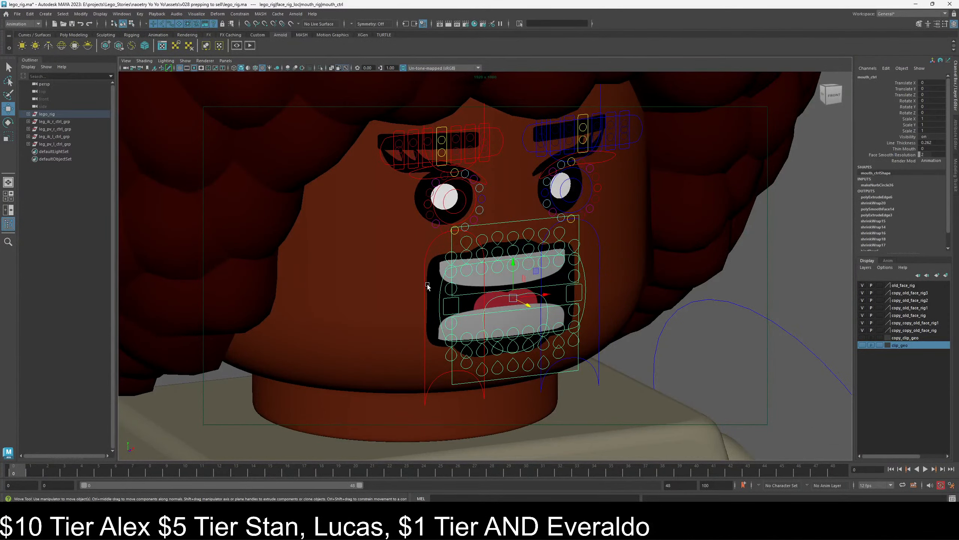
pyautogui.keyDown('alt'); pyautogui.moveTo(427, 286); pyautogui.dragTo(504, 262); pyautogui.keyUp('alt')
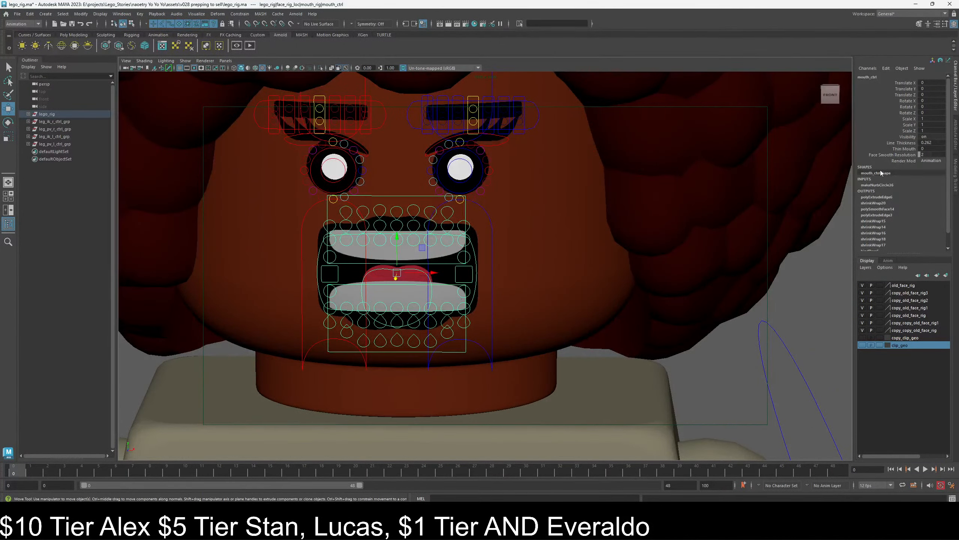
pyautogui.click(905, 162)
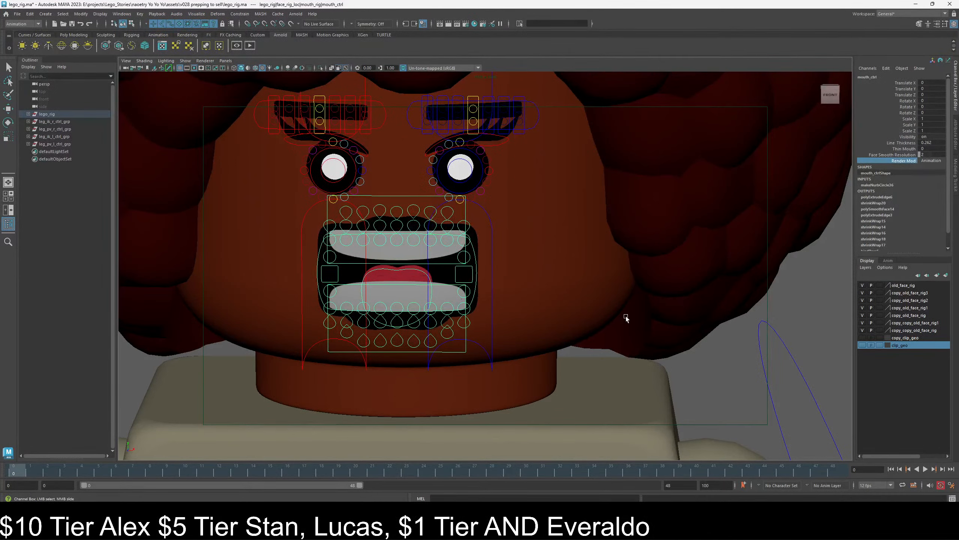
pyautogui.moveTo(625, 317); pyautogui.dragTo(681, 315, button='middle')
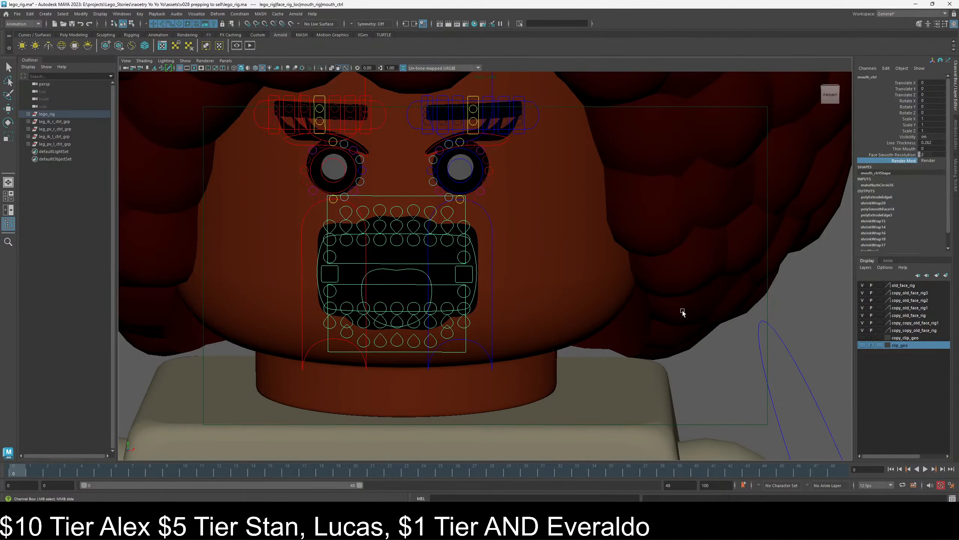
# - Toggle mouth_ctrl's Render Mod between Animation and Render to compare the eyes and mouth from several angles
pyautogui.moveTo(544, 244); pyautogui.dragTo(529, 265, button='middle')
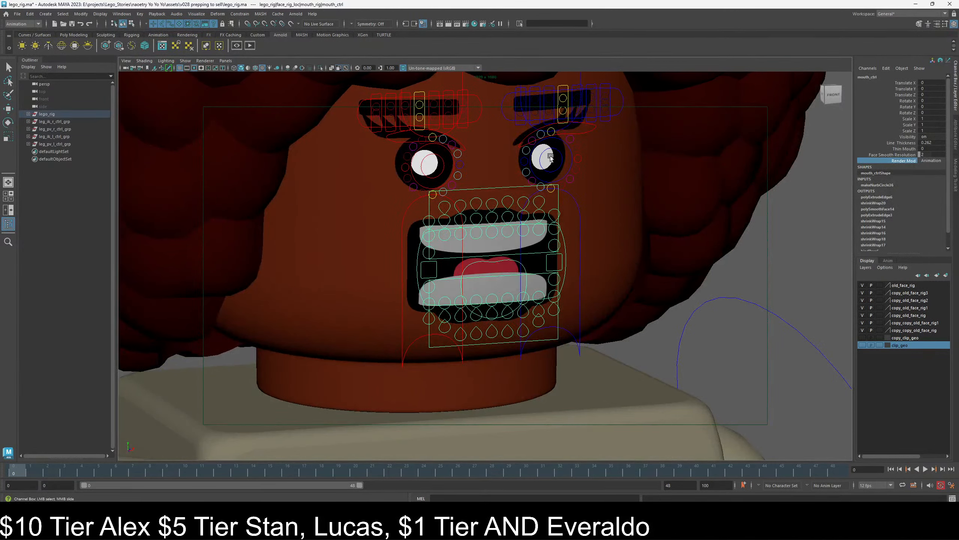
pyautogui.moveTo(672, 167); pyautogui.dragTo(501, 264, button='middle')
pyautogui.keyDown('alt'); pyautogui.moveTo(538, 284); pyautogui.dragTo(438, 272); pyautogui.keyUp('alt')
pyautogui.moveTo(438, 272); pyautogui.dragTo(408, 269, button='middle')
pyautogui.keyDown('alt'); pyautogui.moveTo(378, 265); pyautogui.dragTo(573, 270); pyautogui.keyUp('alt')
pyautogui.moveTo(529, 273); pyautogui.dragTo(597, 280, button='middle')
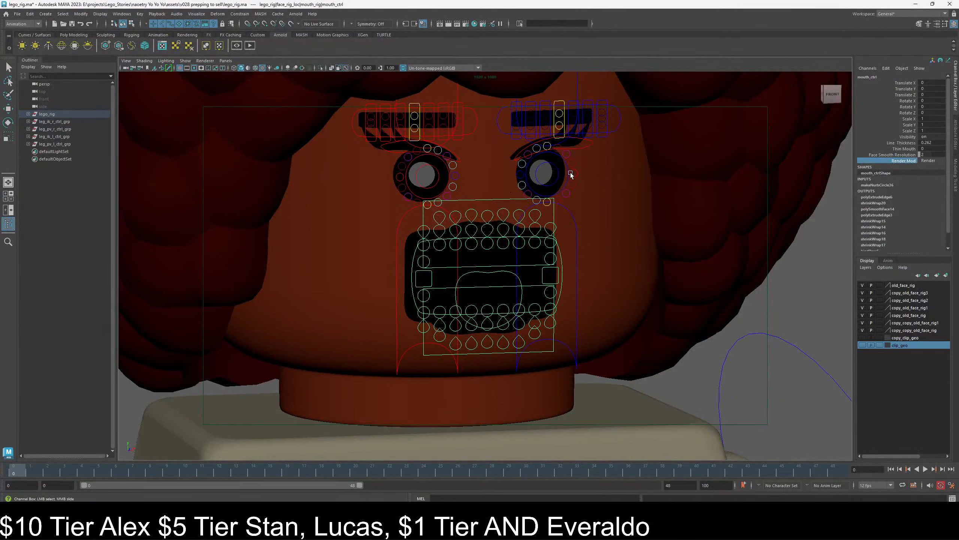
# - Try raising l_bottom_lid_ctrl while the face is in Render mode, and undo the move
pyautogui.moveTo(583, 303)
pyautogui.mouseDown(button='middle')
pyautogui.moveTo(600, 300)
pyautogui.moveTo(577, 291)
pyautogui.mouseUp(button='middle')
pyautogui.click(577, 267)
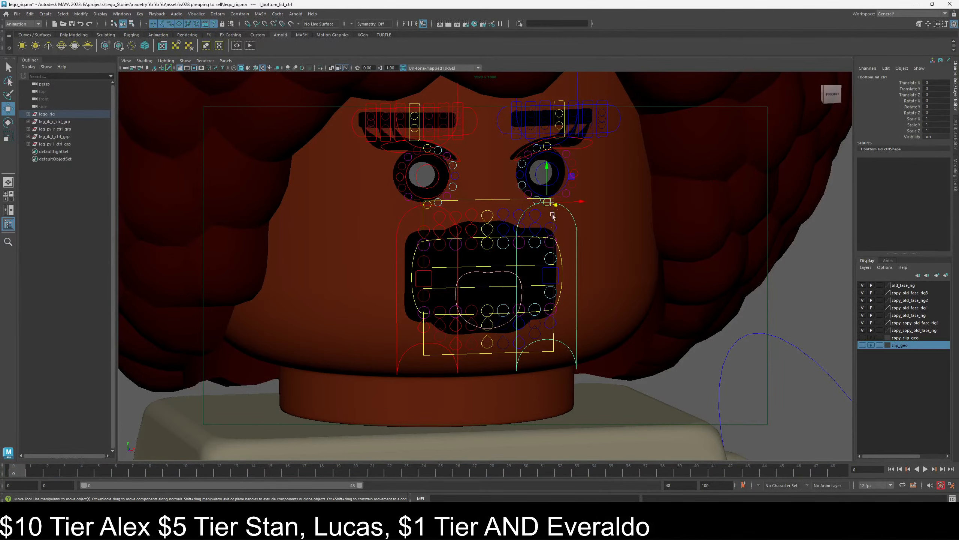
pyautogui.press('w')
pyautogui.moveTo(547, 188)
pyautogui.mouseDown()
pyautogui.moveTo(543, 157)
pyautogui.moveTo(542, 171)
pyautogui.mouseUp()
pyautogui.hotkey('ctrl', 'z')
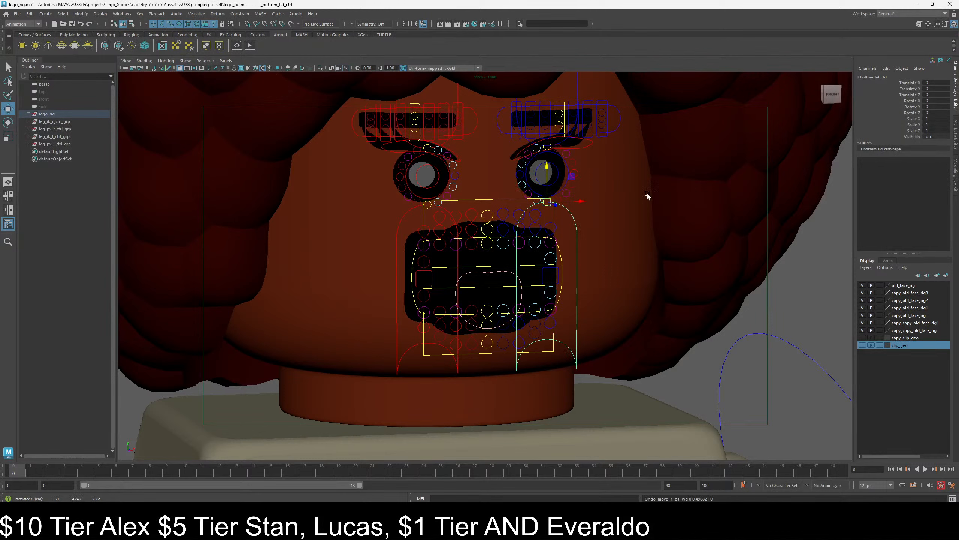
# - Reselect mouth_ctrl and set its Render Mod attribute back to Animation
pyautogui.click(501, 354)
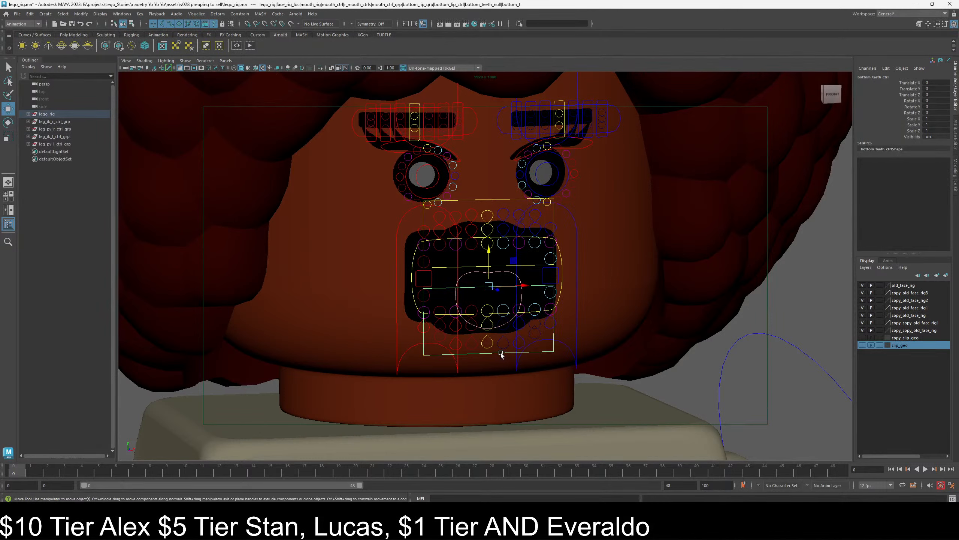
pyautogui.click(565, 288)
pyautogui.click(910, 161)
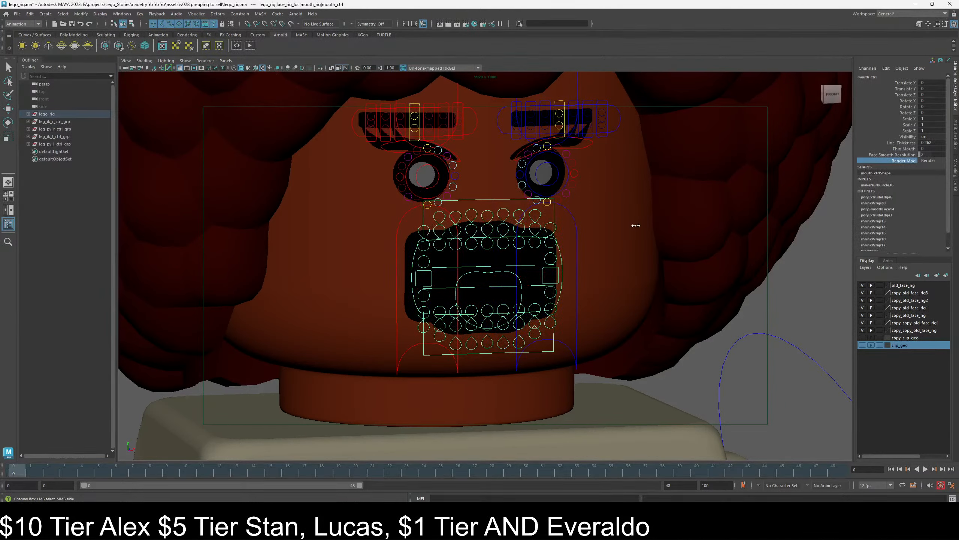
pyautogui.moveTo(636, 221); pyautogui.dragTo(619, 273, button='middle')
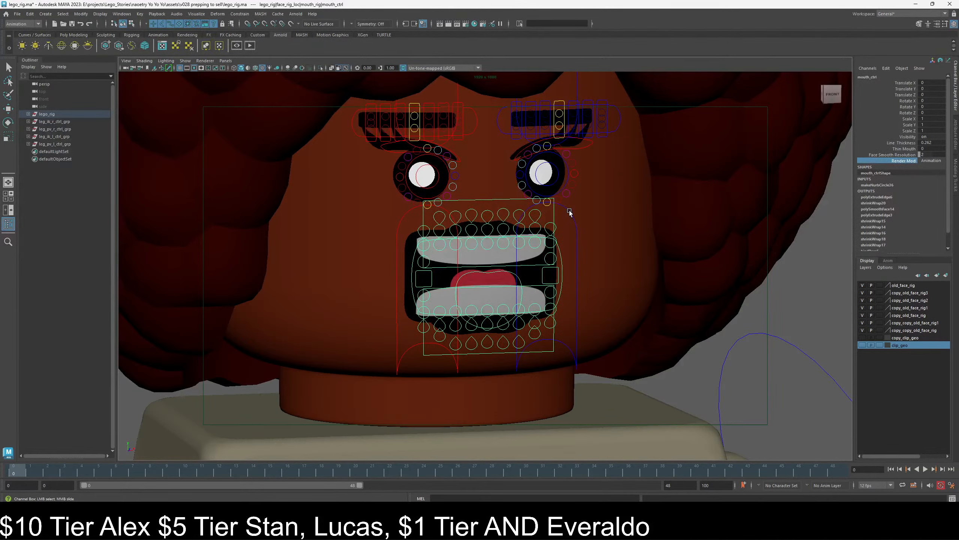
# - Try raising l_bottom_lid_ctrl while the face is in Animation mode, and undo the move
pyautogui.click(549, 188)
pyautogui.press('w')
pyautogui.moveTo(546, 178); pyautogui.dragTo(545, 163)
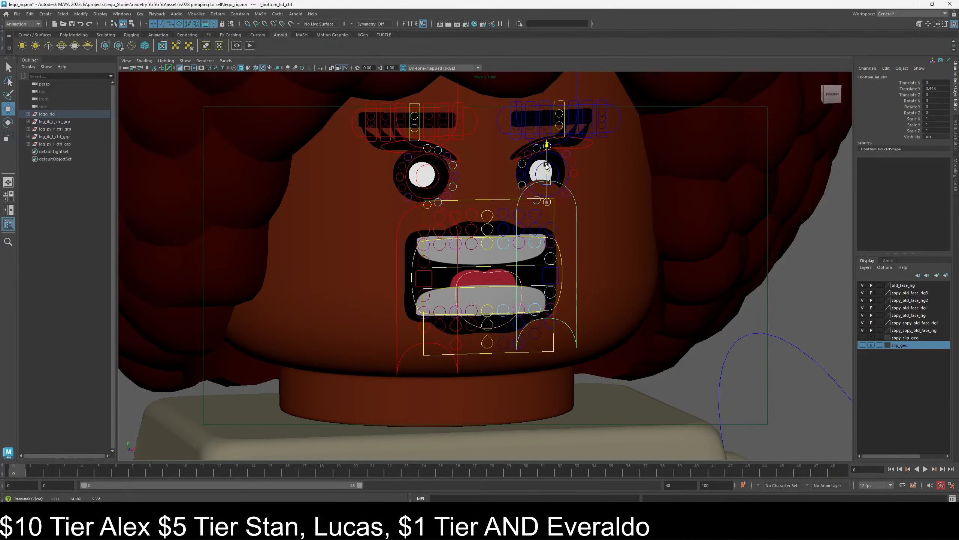
pyautogui.hotkey('ctrl', 'z')
# - Select the bottom lip geometry and add the top lip geometry to the selection
pyautogui.keyDown('alt'); pyautogui.moveTo(494, 324); pyautogui.dragTo(461, 307, button='middle'); pyautogui.keyUp('alt')
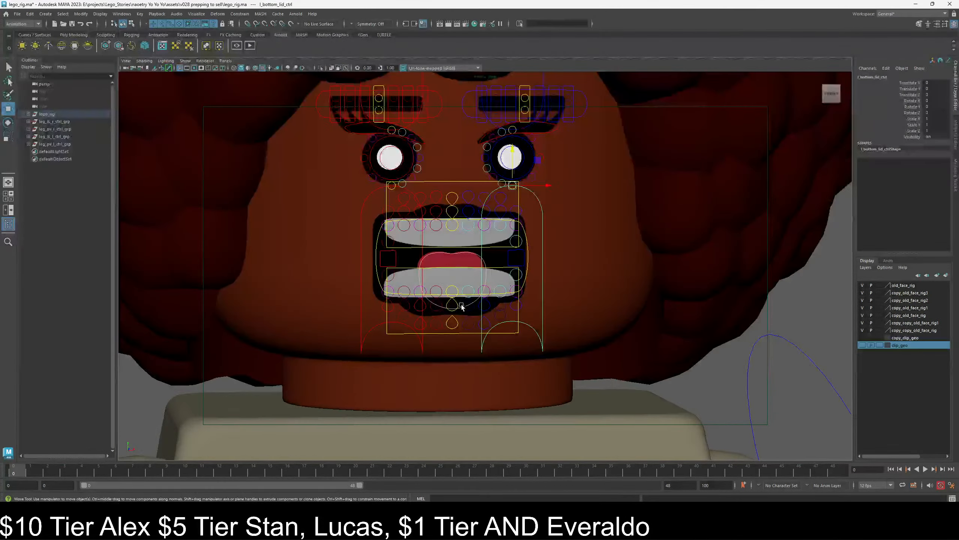
pyautogui.scroll(3, 462, 307)
pyautogui.scroll(-3, 460, 264)
pyautogui.scroll(1, 458, 204)
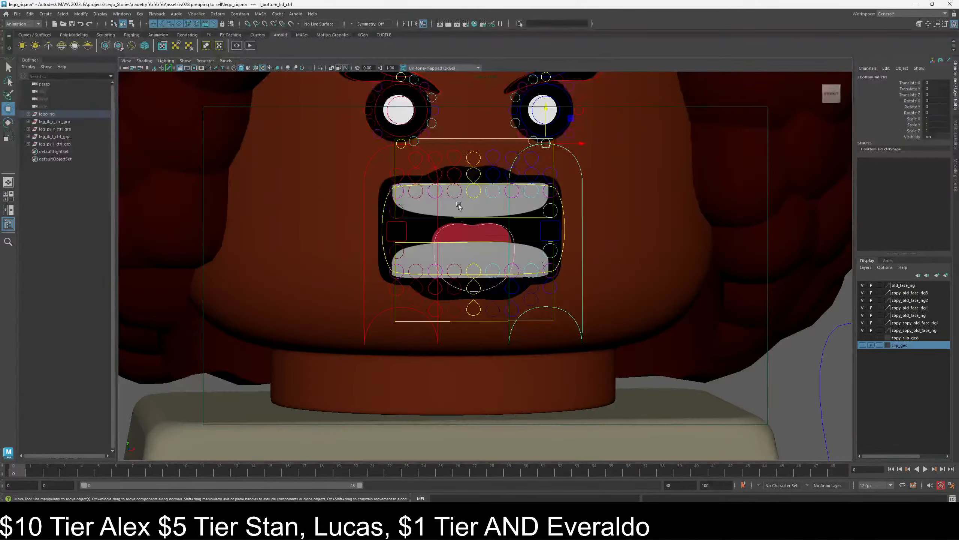
pyautogui.scroll(-3, 459, 204)
pyautogui.scroll(3, 458, 340)
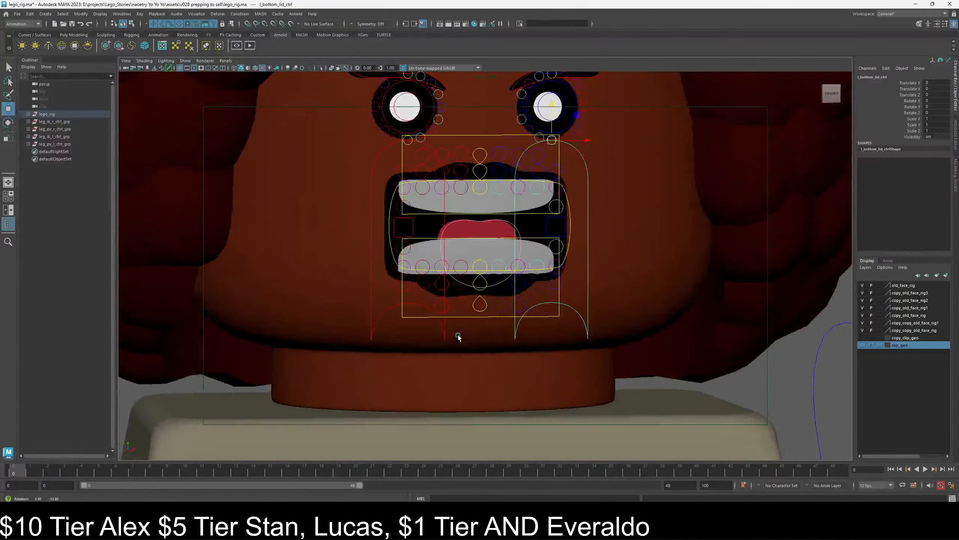
pyautogui.click(451, 294)
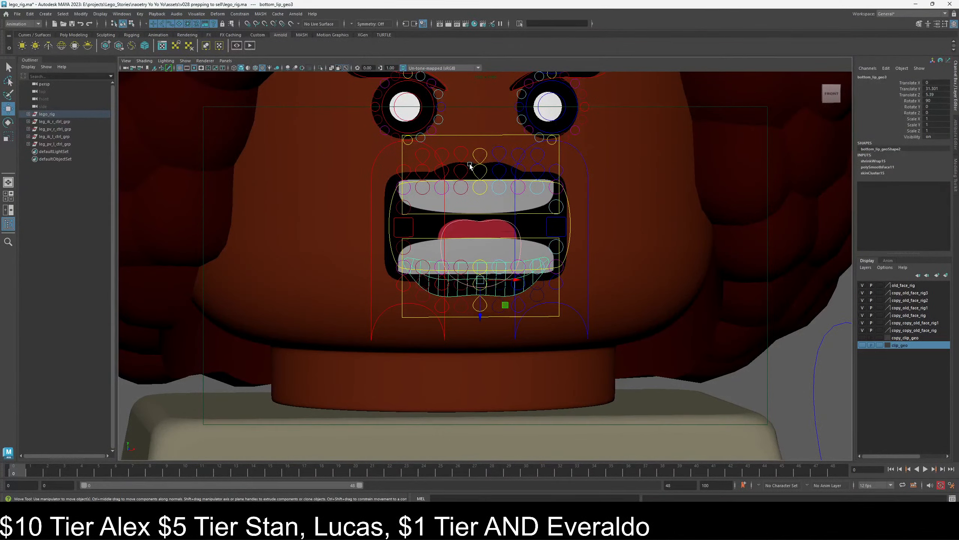
pyautogui.click(467, 195)
pyautogui.moveTo(443, 239)
pyautogui.keyDown('alt'); pyautogui.mouseDown()
pyautogui.moveTo(488, 237)
pyautogui.moveTo(443, 239)
pyautogui.mouseUp(); pyautogui.keyUp('alt')
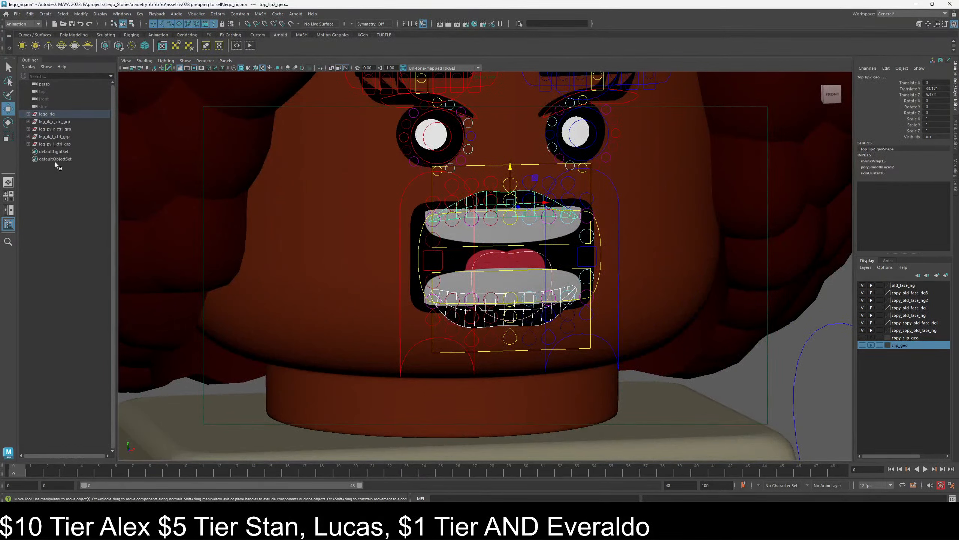
# - Select the inner mouth geometry and expand lego_rig and face_rig_loc to locate it in the hierarchy
pyautogui.click(485, 233)
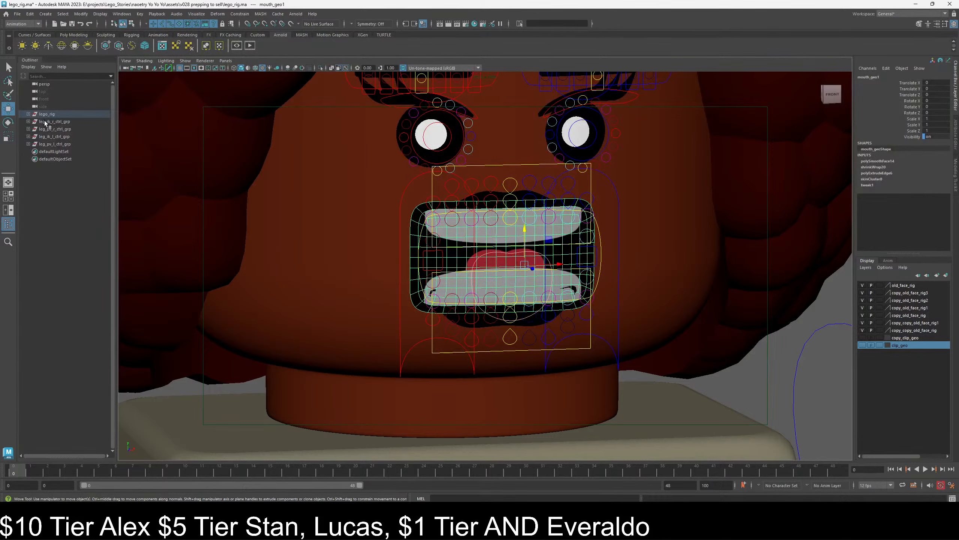
pyautogui.click(28, 114)
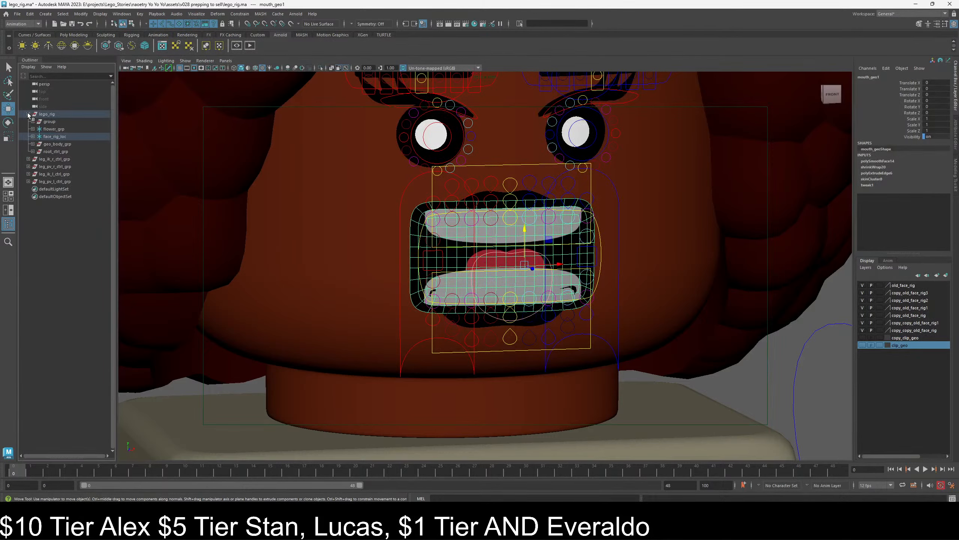
pyautogui.click(33, 136)
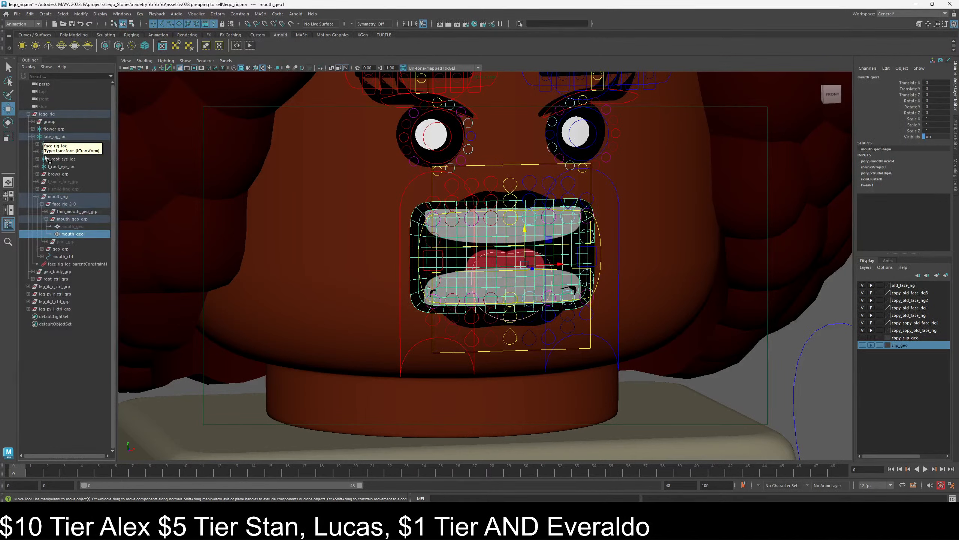
# - Alternately select mouth_geo and mouth_geo1 under mouth_geo_grp to compare the two mouth meshes
pyautogui.click(73, 226)
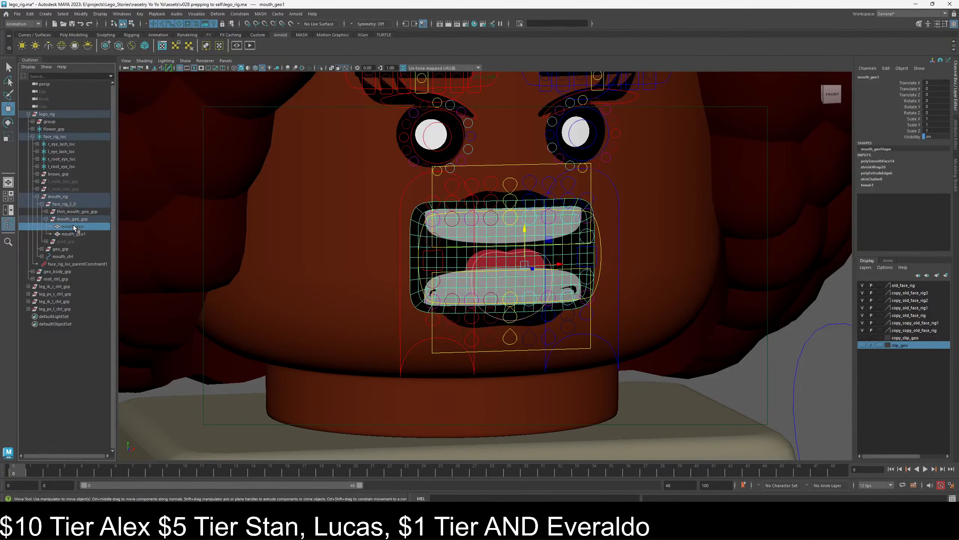
pyautogui.click(74, 235)
pyautogui.click(67, 226)
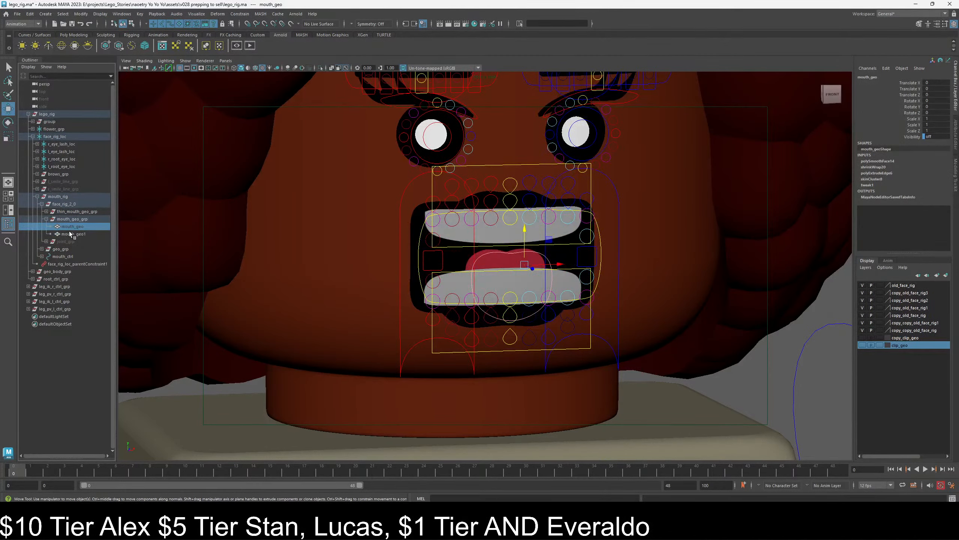
pyautogui.click(73, 234)
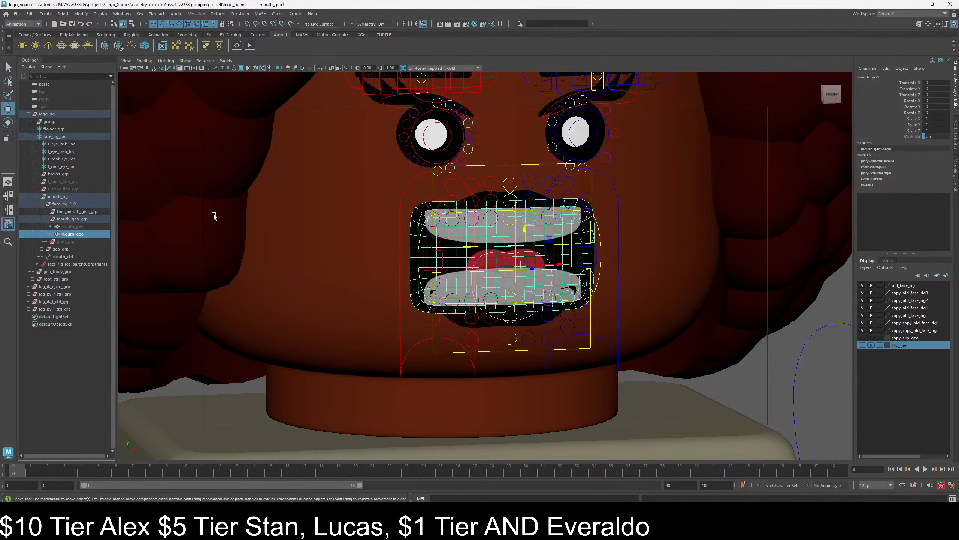
pyautogui.click(78, 228)
pyautogui.click(77, 233)
pyautogui.click(73, 227)
pyautogui.click(74, 233)
pyautogui.click(74, 227)
pyautogui.click(71, 233)
pyautogui.click(60, 227)
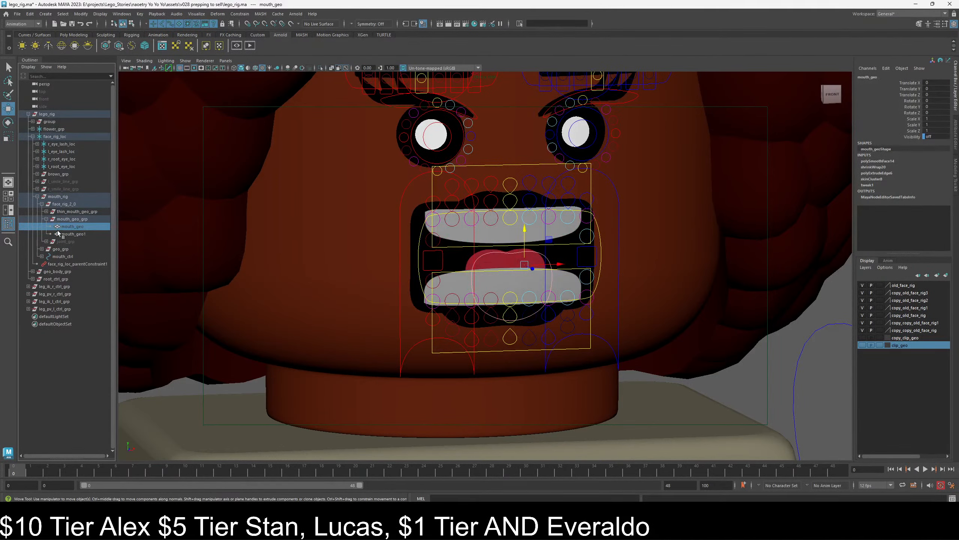
pyautogui.click(72, 234)
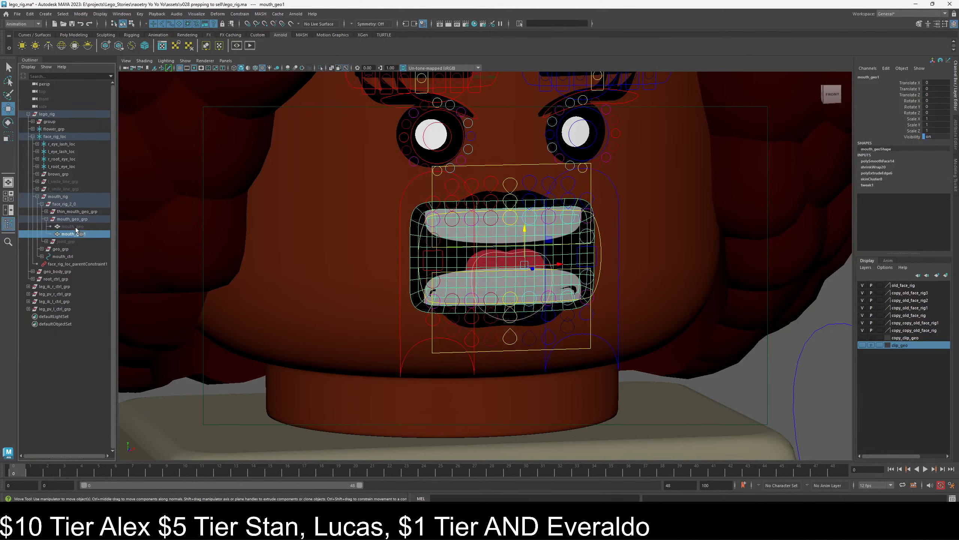
# - Select mouth_ctrl and scrub its Render Mod attribute to compare modes, ending on Animation
pyautogui.click(600, 261)
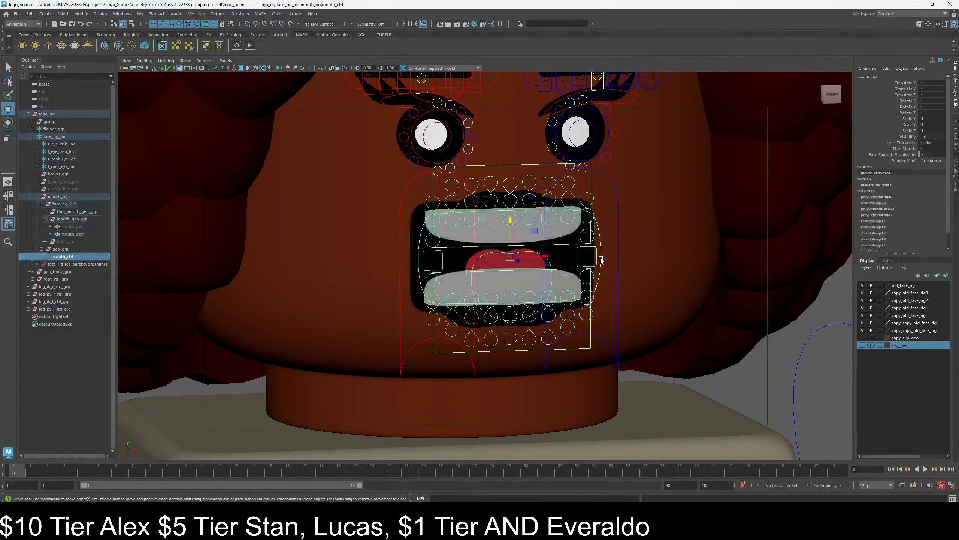
pyautogui.click(903, 161)
pyautogui.moveTo(601, 241); pyautogui.dragTo(270, 241, button='middle')
pyautogui.moveTo(376, 242); pyautogui.dragTo(320, 244, button='middle')
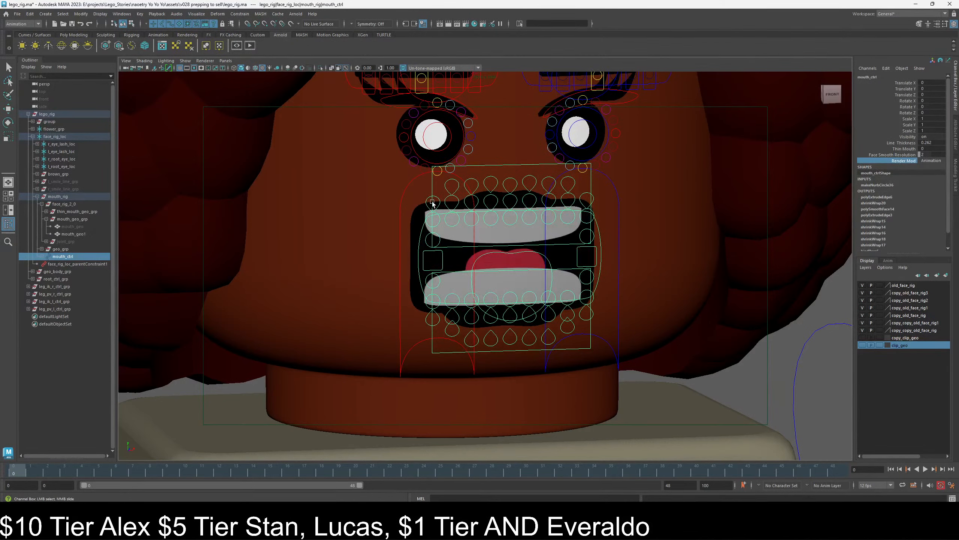
# - Select the bottom lip mesh, expand geo_grp to locate it, and add the top lip mesh to the selection
pyautogui.click(481, 323)
pyautogui.press('w')
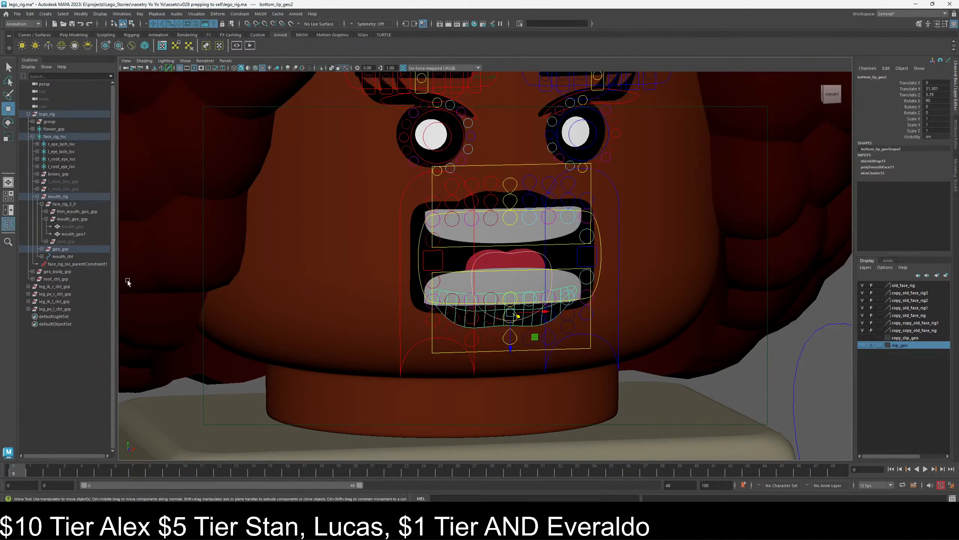
pyautogui.click(42, 249)
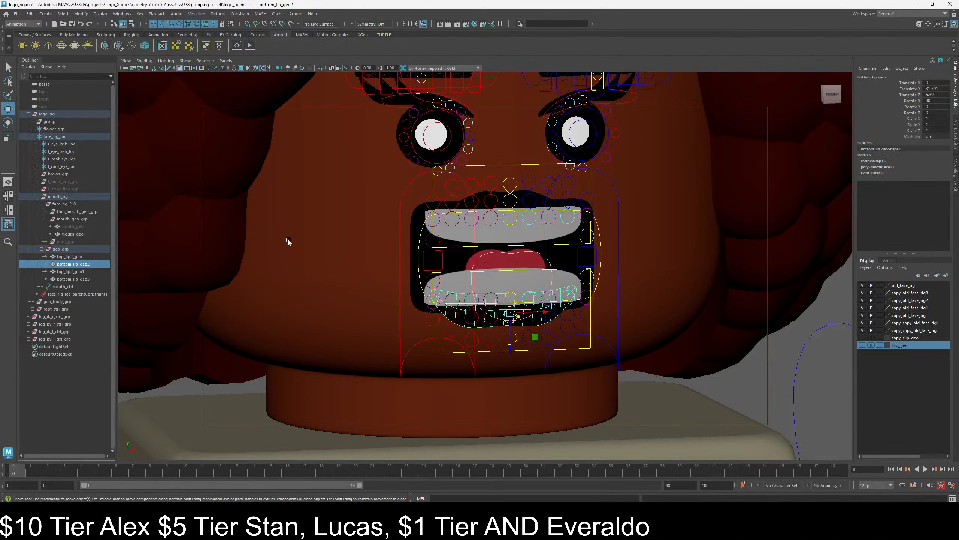
pyautogui.keyDown('shift'); pyautogui.click(500, 192); pyautogui.keyUp('shift')
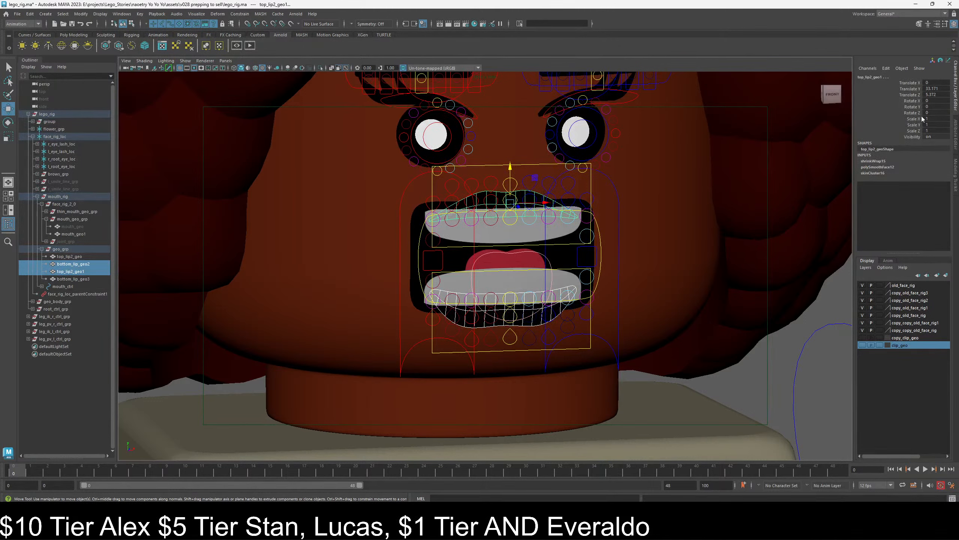
# - Switch the Visibility of bottom_lip_geo2 and top_lip2_geo1 off and back on to check what they display
pyautogui.click(913, 137)
pyautogui.moveTo(678, 205); pyautogui.dragTo(356, 207, button='middle')
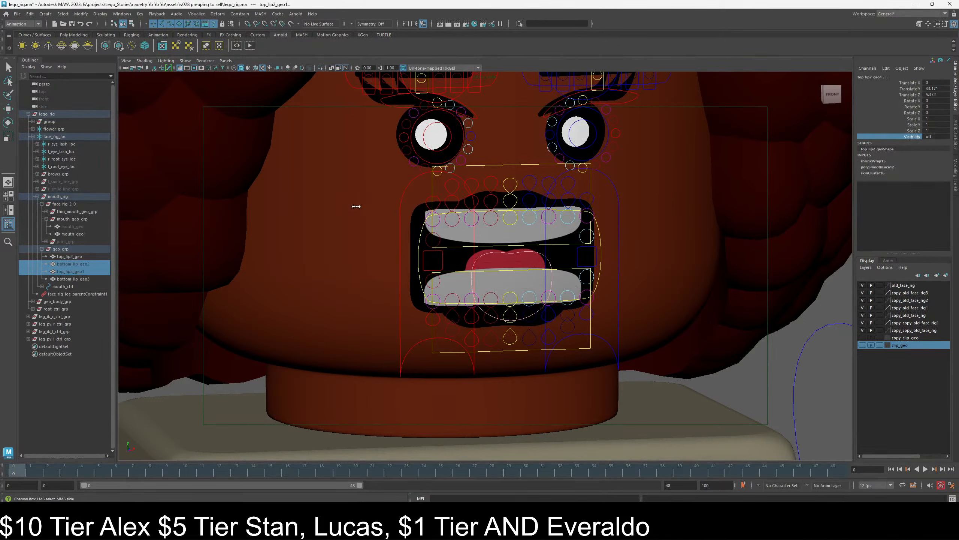
pyautogui.moveTo(671, 210); pyautogui.dragTo(461, 214, button='middle')
pyautogui.moveTo(589, 212); pyautogui.dragTo(714, 220, button='middle')
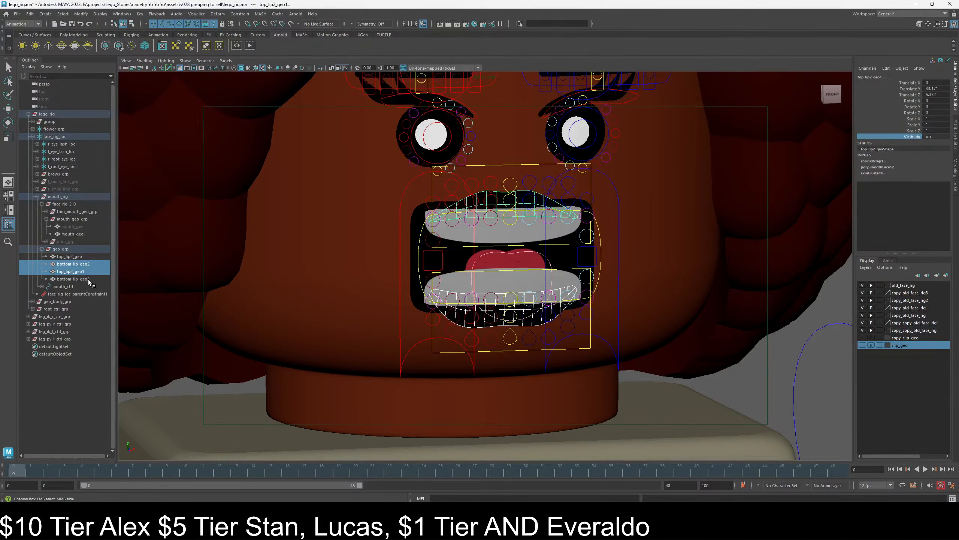
# - Check the lip meshes in geo_grp one by one, ending with top_lip2_geo1 and bottom_lip_geo2 selected together
pyautogui.click(72, 279)
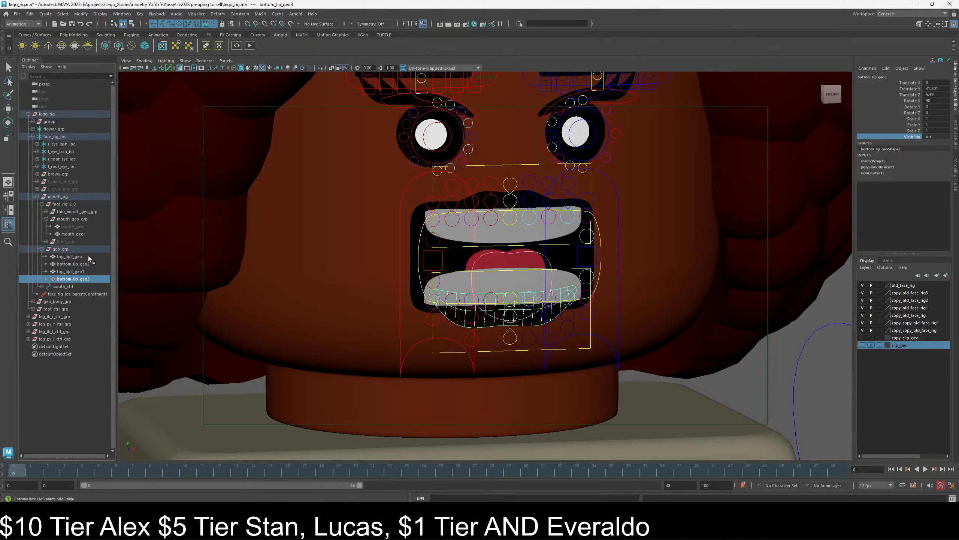
pyautogui.click(84, 257)
pyautogui.click(79, 269)
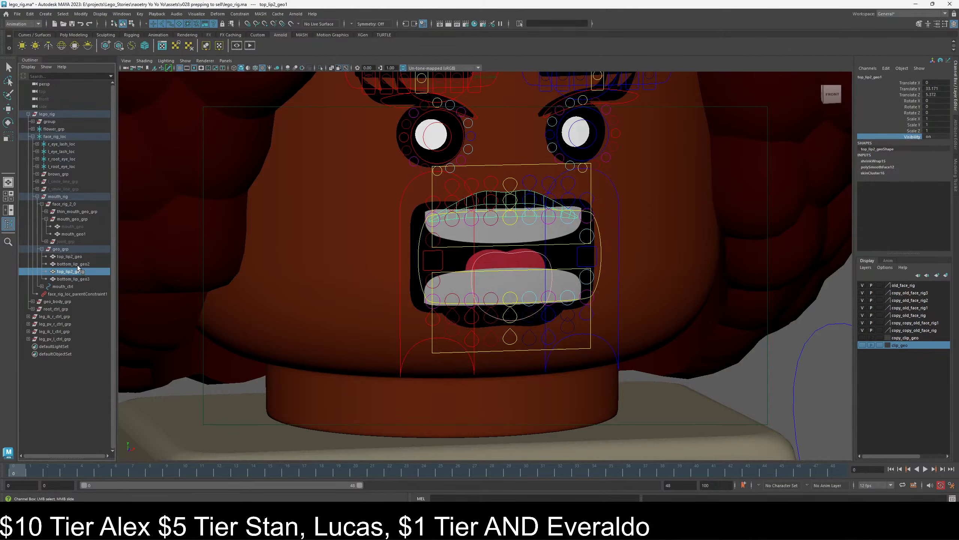
pyautogui.keyDown('ctrl'); pyautogui.click(78, 265); pyautogui.keyUp('ctrl')
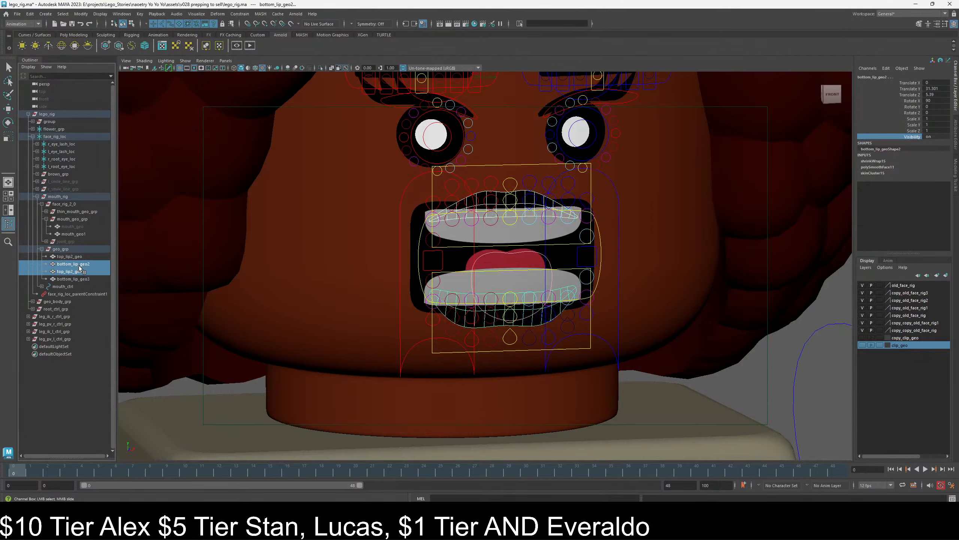
# - Move top_lip2_geo directly above bottom_lip_geo3 in geo_grp and compare it with top_lip2_geo1
pyautogui.click(61, 257)
pyautogui.moveTo(61, 257); pyautogui.dragTo(78, 283, button='middle')
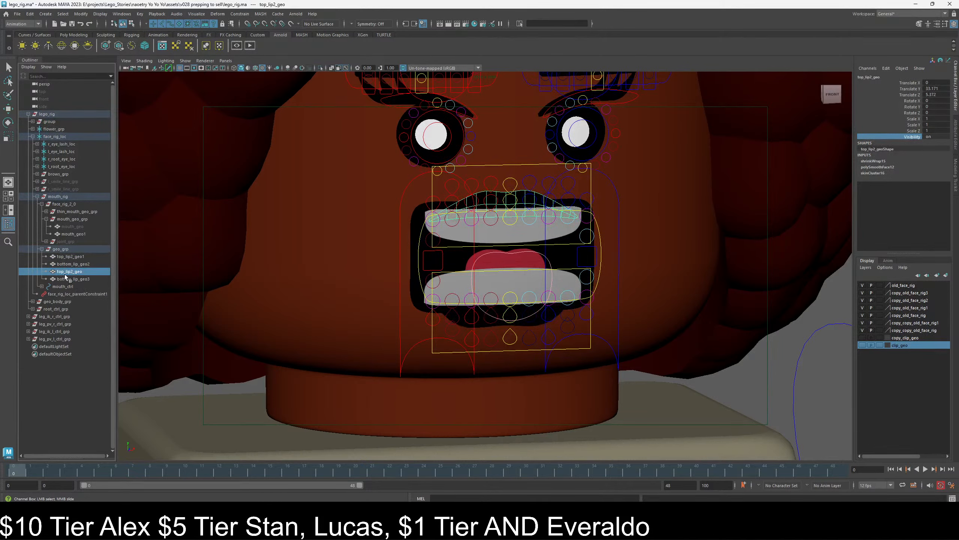
pyautogui.click(70, 258)
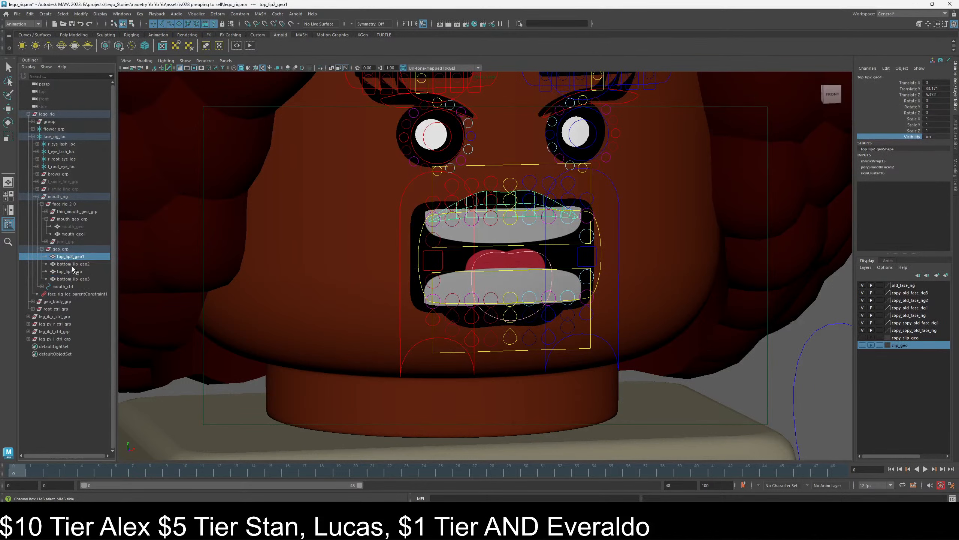
pyautogui.click(62, 273)
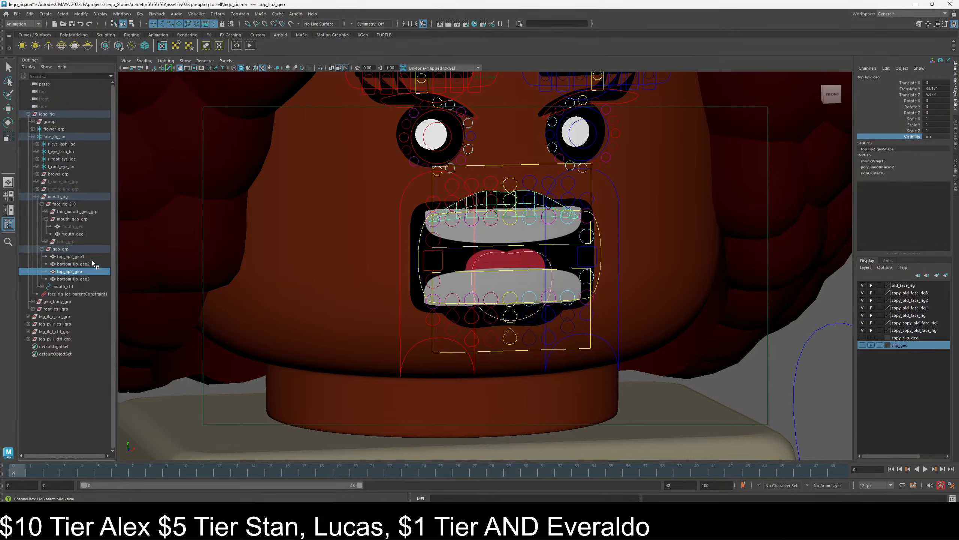
pyautogui.click(93, 255)
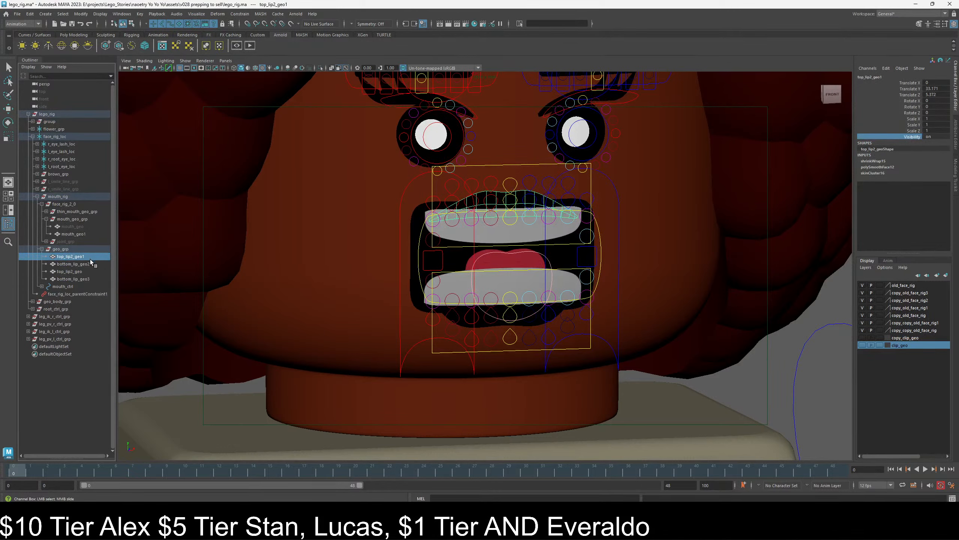
# - Move top_lip2_geo to the first place in geo_grp and check it against the other lip meshes
pyautogui.click(65, 272)
pyautogui.moveTo(66, 273); pyautogui.dragTo(92, 267, button='middle')
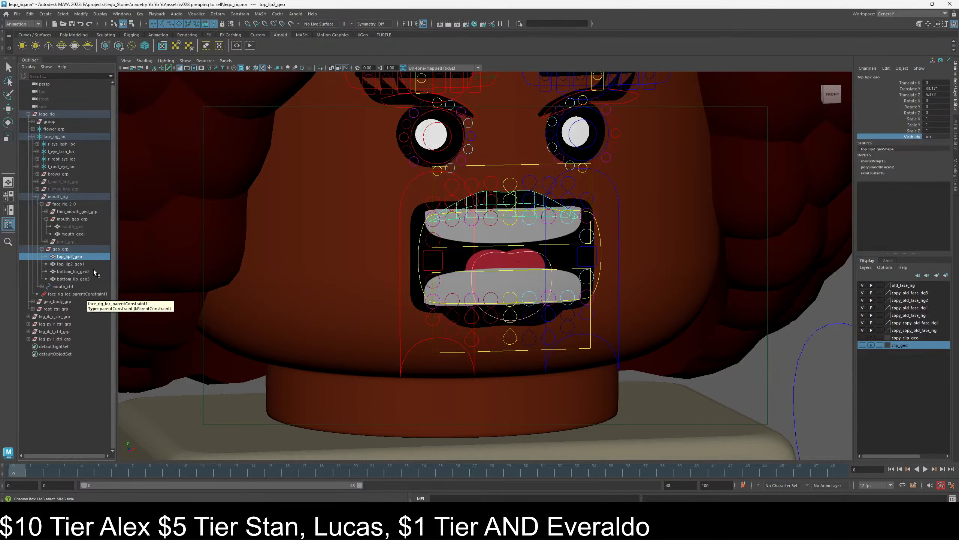
pyautogui.click(75, 272)
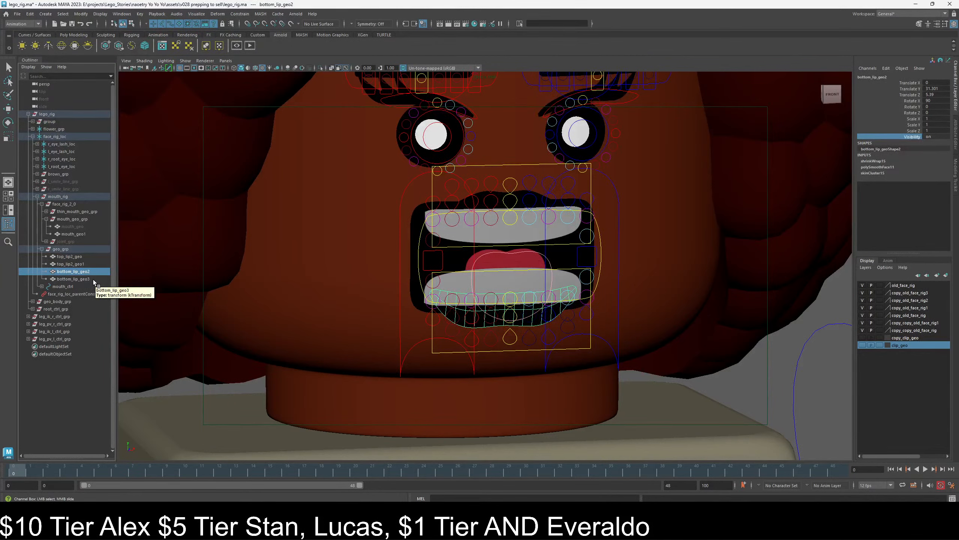
pyautogui.click(77, 257)
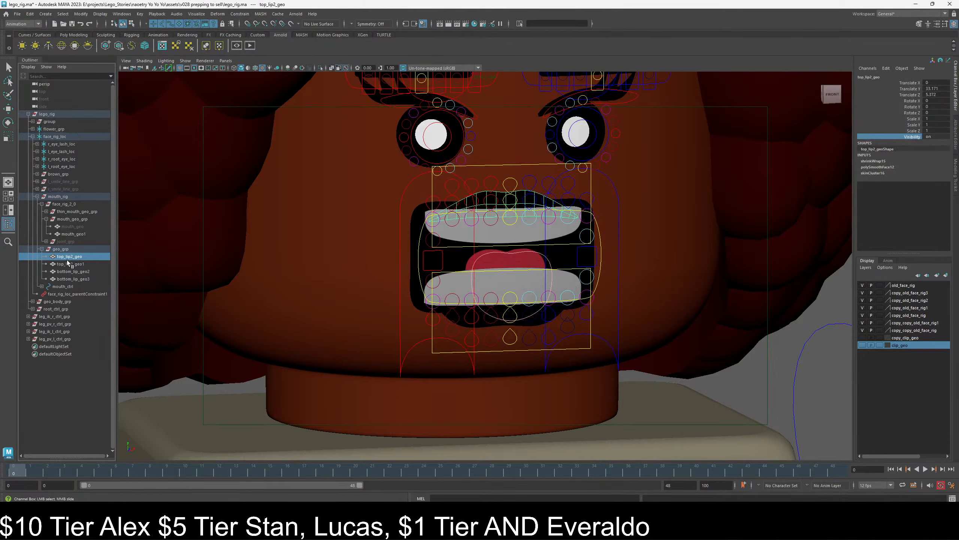
pyautogui.click(83, 265)
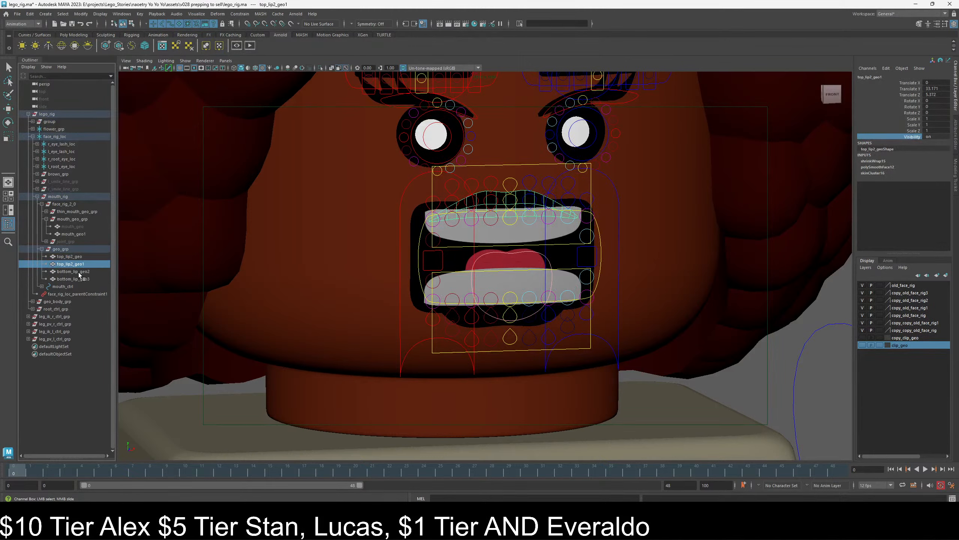
pyautogui.rightClick(80, 271)
pyautogui.click(80, 261)
pyautogui.click(80, 264)
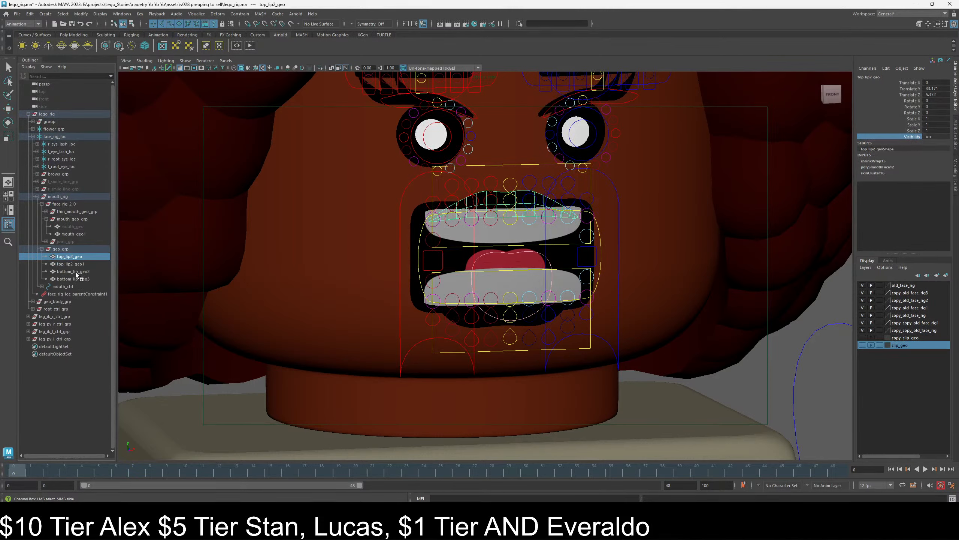
# - Move bottom_lip_geo2 directly below top_lip2_geo in geo_grp and check the two as a lip pair
pyautogui.click(71, 271)
pyautogui.moveTo(65, 272); pyautogui.dragTo(70, 263)
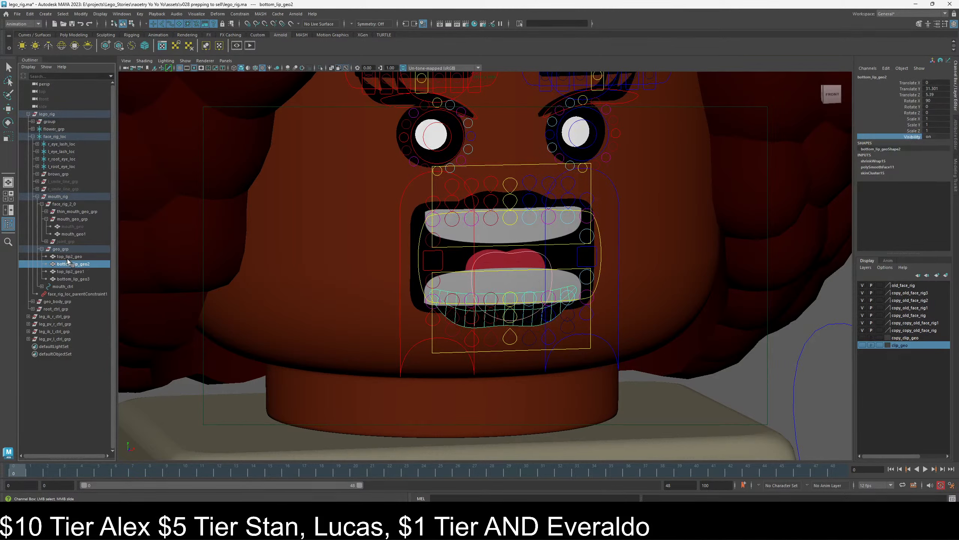
pyautogui.click(69, 257)
pyautogui.click(70, 264)
pyautogui.click(71, 257)
pyautogui.click(72, 264)
# - Check top_lip2_geo1 and bottom_lip_geo3 individually, and select both together as the second lip pair
pyautogui.click(72, 272)
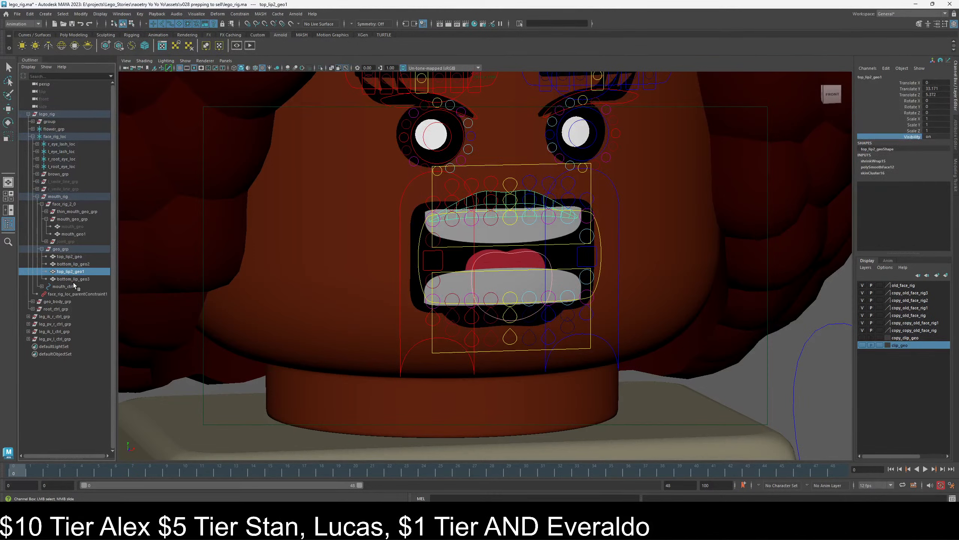
pyautogui.click(73, 279)
pyautogui.click(75, 272)
pyautogui.click(88, 279)
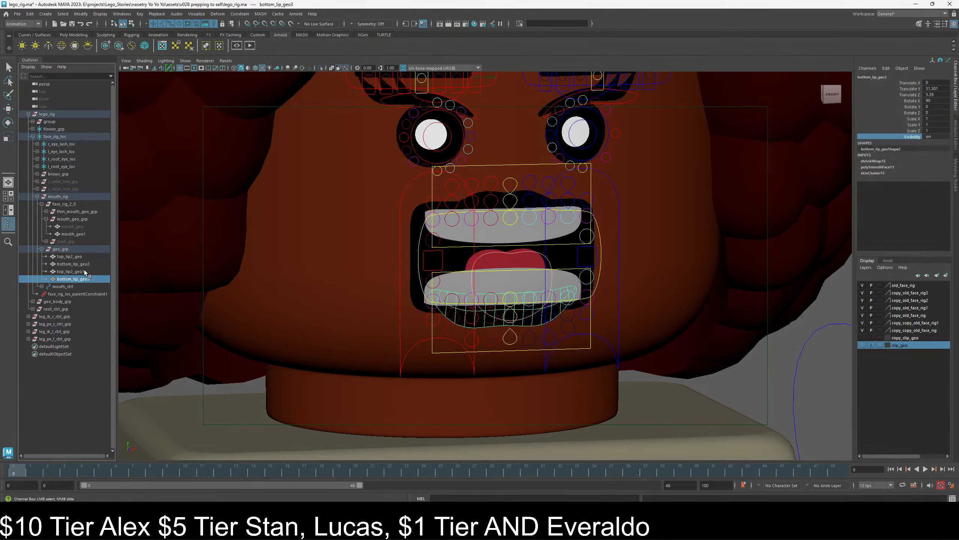
pyautogui.click(75, 272)
pyautogui.keyDown('shift'); pyautogui.click(72, 280); pyautogui.keyUp('shift')
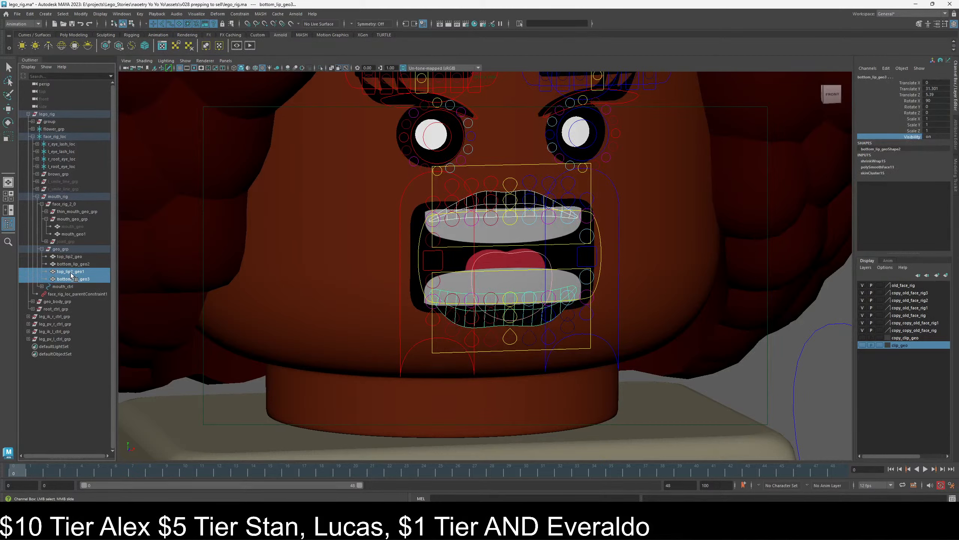
pyautogui.click(71, 272)
pyautogui.keyDown('shift'); pyautogui.click(70, 281); pyautogui.keyUp('shift')
pyautogui.click(953, 498)
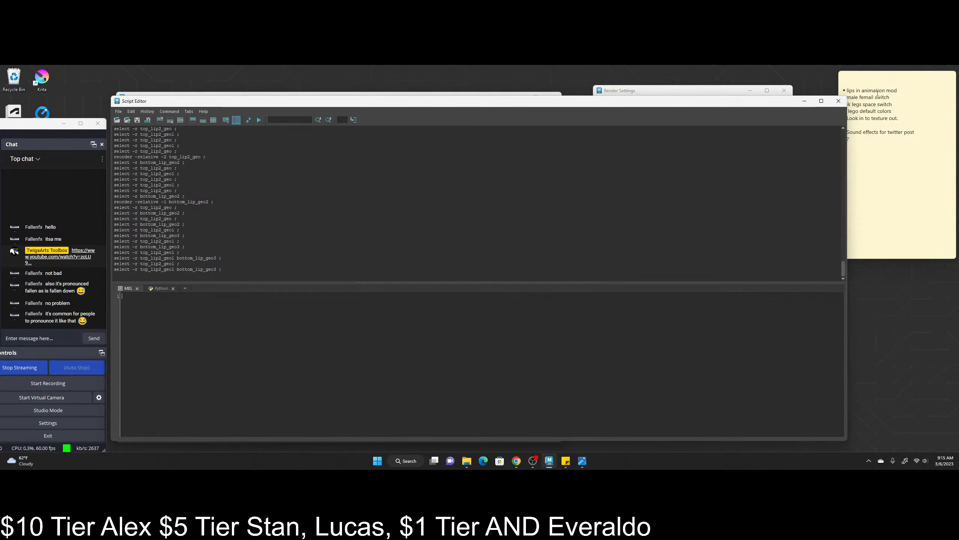
pyautogui.moveTo(788, 101); pyautogui.dragTo(797, 113)
pyautogui.click(848, 113)
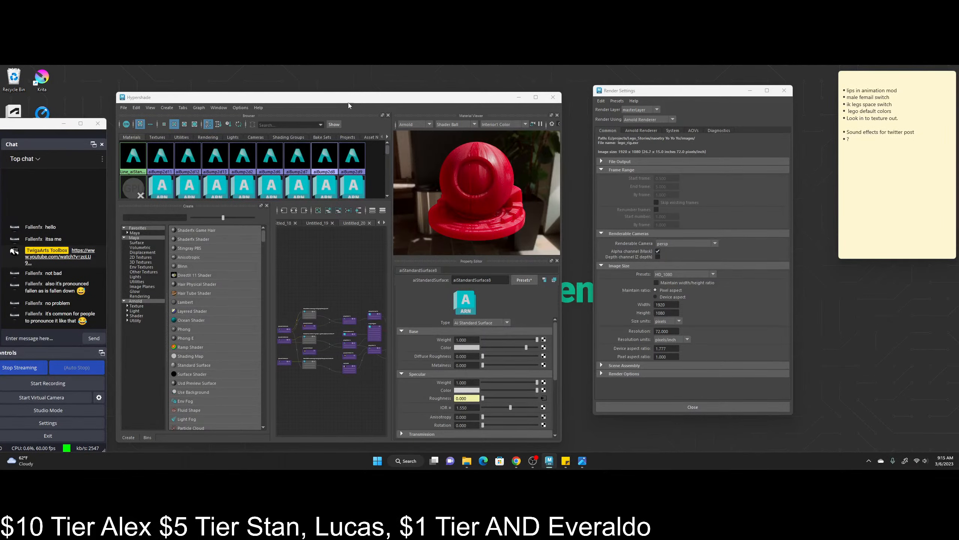
# - Reposition the Hypershade window and enlarge it
pyautogui.moveTo(282, 99); pyautogui.dragTo(256, 78)
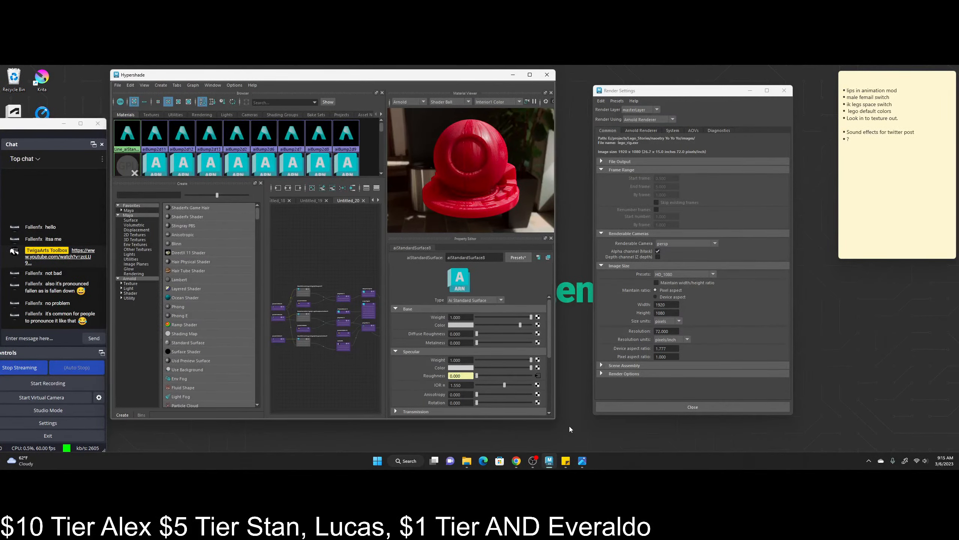
pyautogui.moveTo(557, 421); pyautogui.dragTo(589, 452)
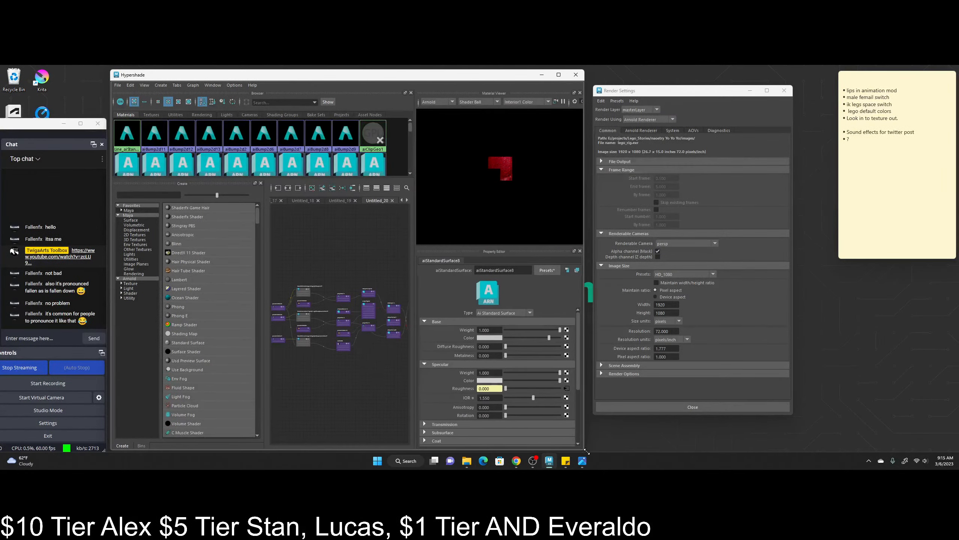
# - Switch the material preview's renderer to Hardware and back to Arnold
pyautogui.click(442, 102)
pyautogui.click(432, 110)
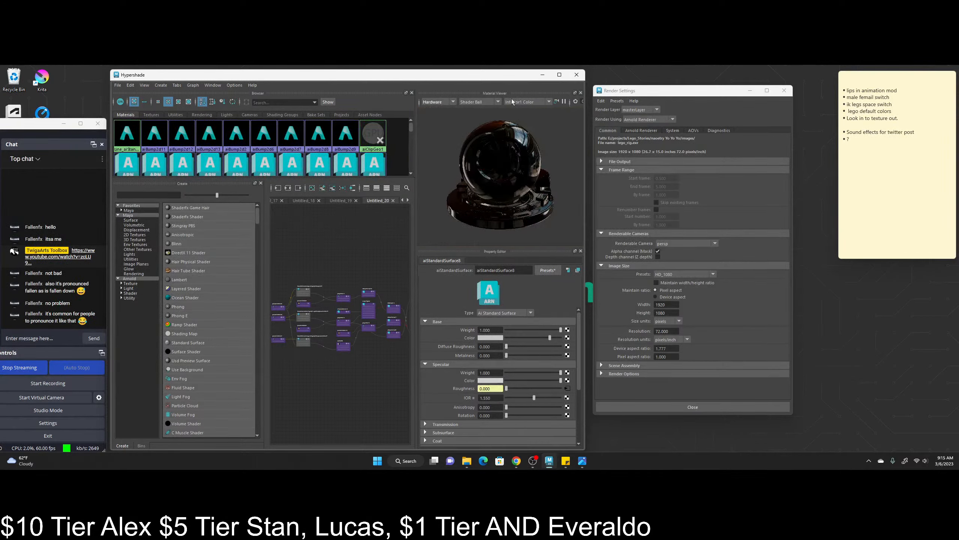
pyautogui.click(438, 102)
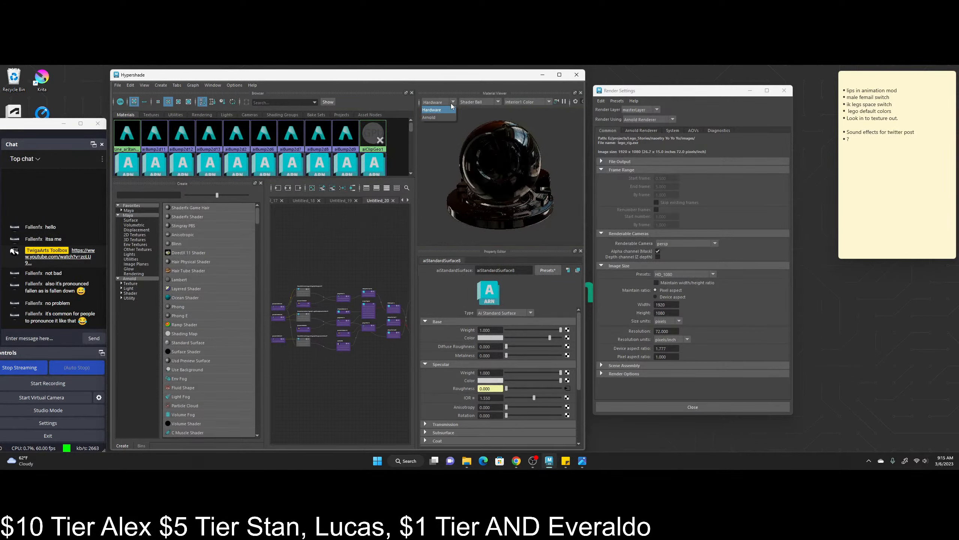
pyautogui.click(433, 119)
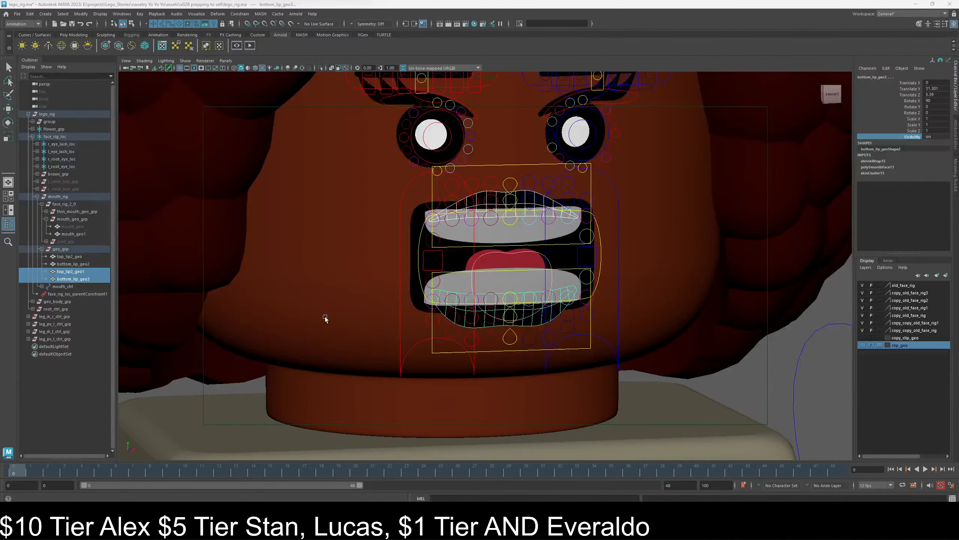
# - Select top_lip2_geo and bottom_lip_geo2 and graph their full shading network in a new Hypershade graph tab
pyautogui.click(71, 257)
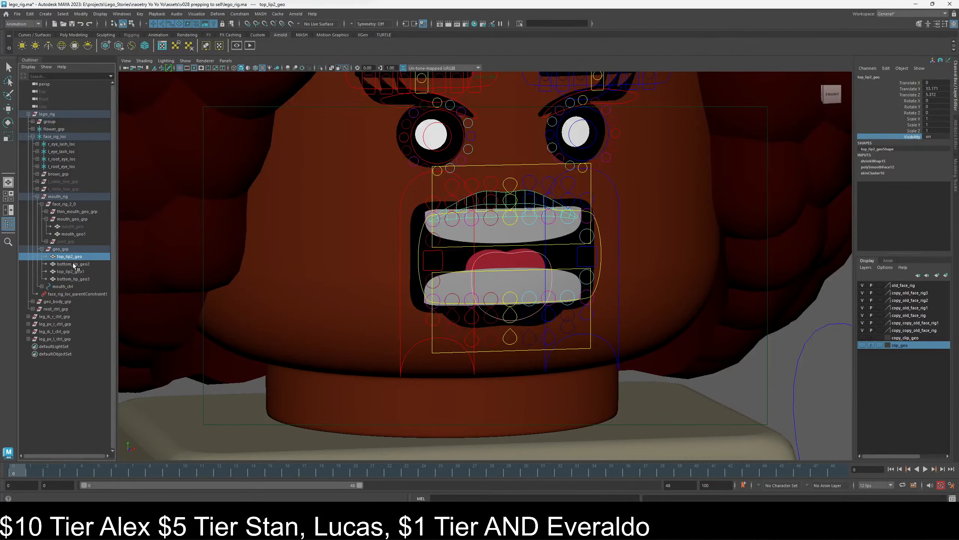
pyautogui.keyDown('shift'); pyautogui.click(81, 263); pyautogui.keyUp('shift')
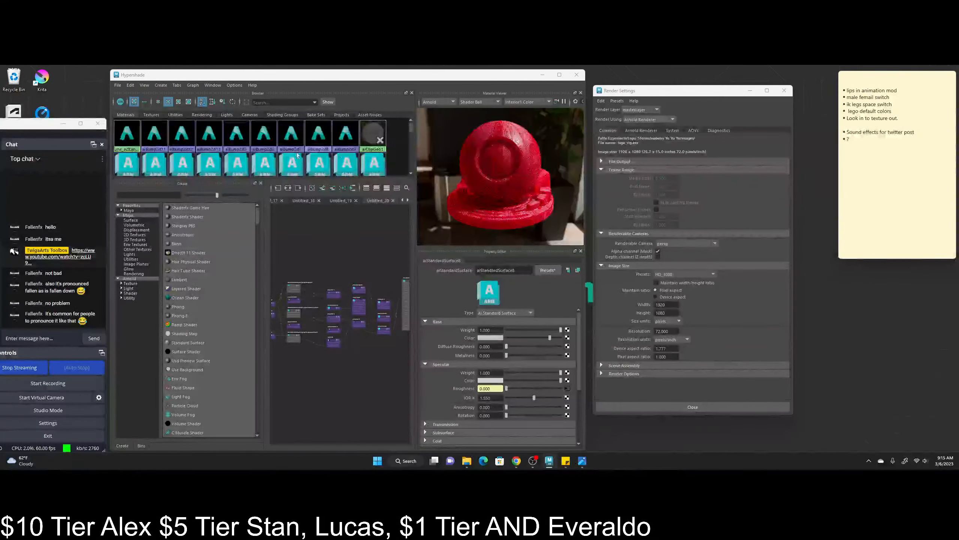
pyautogui.click(407, 200)
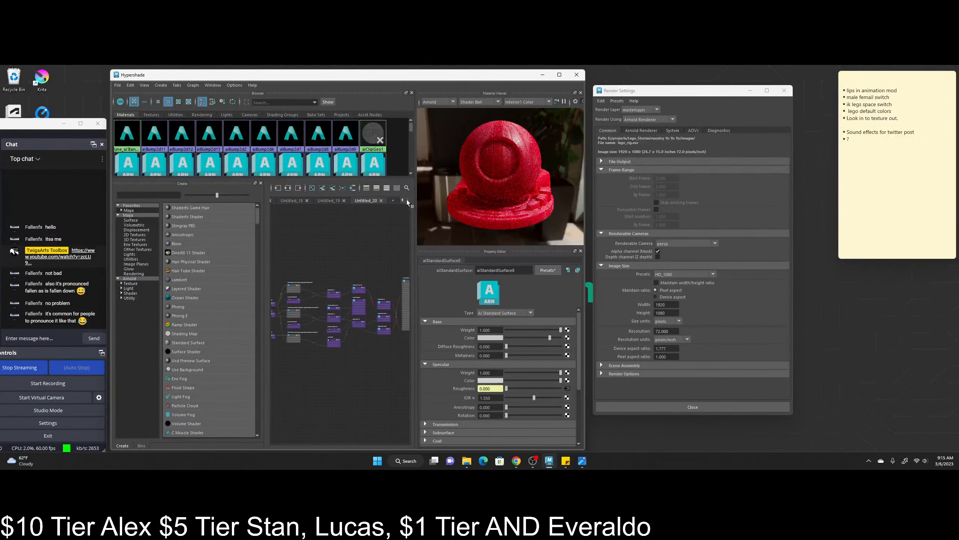
pyautogui.click(393, 200)
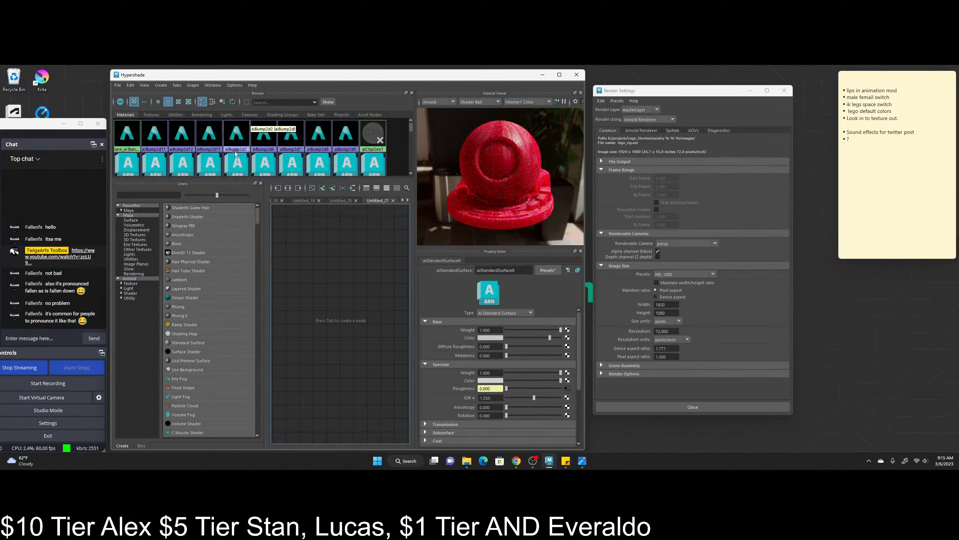
pyautogui.click(288, 188)
pyautogui.click(336, 313)
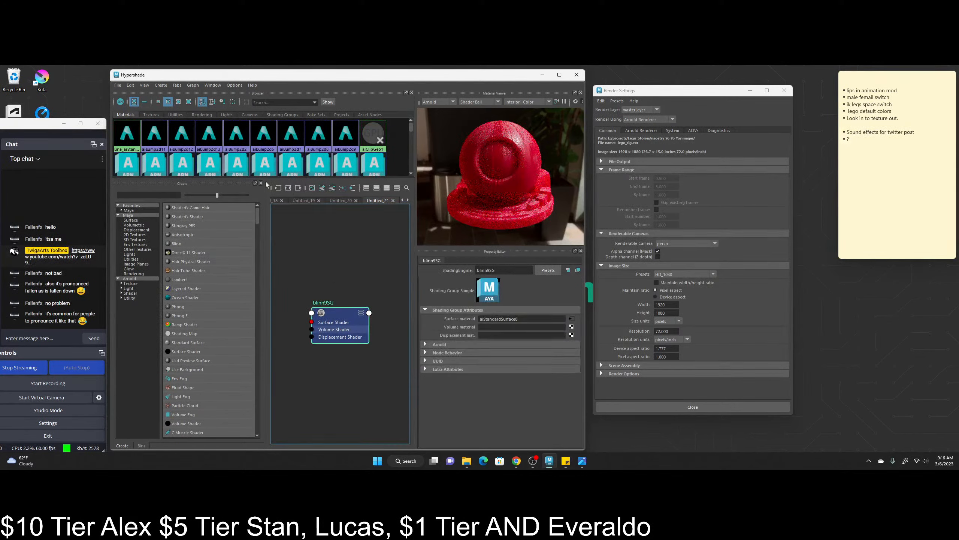
pyautogui.click(289, 188)
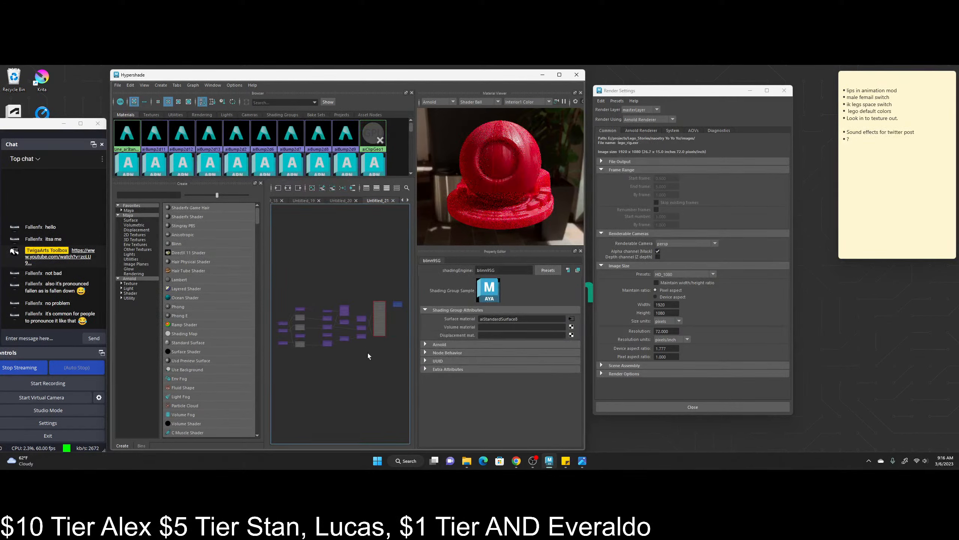
# - Rename the lips' standard surface material node as lips_scraches_aiStandardSurface8
pyautogui.scroll(5, 372, 328)
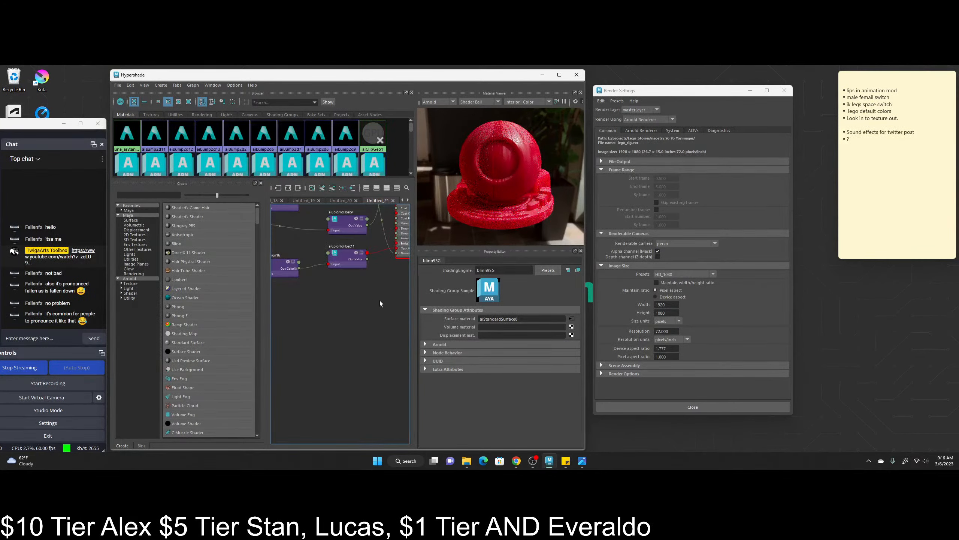
pyautogui.scroll(-5, 356, 303)
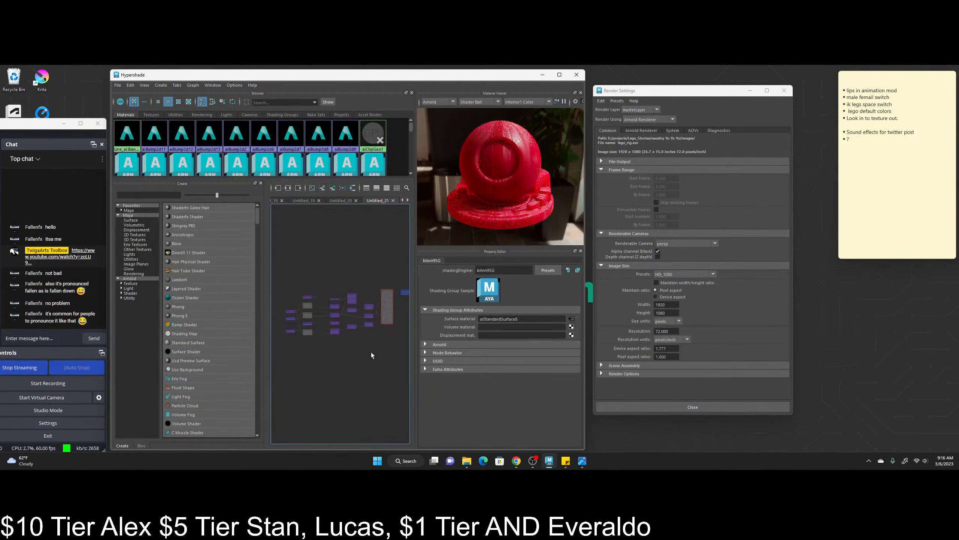
pyautogui.scroll(-2, 368, 310)
pyautogui.scroll(6, 373, 305)
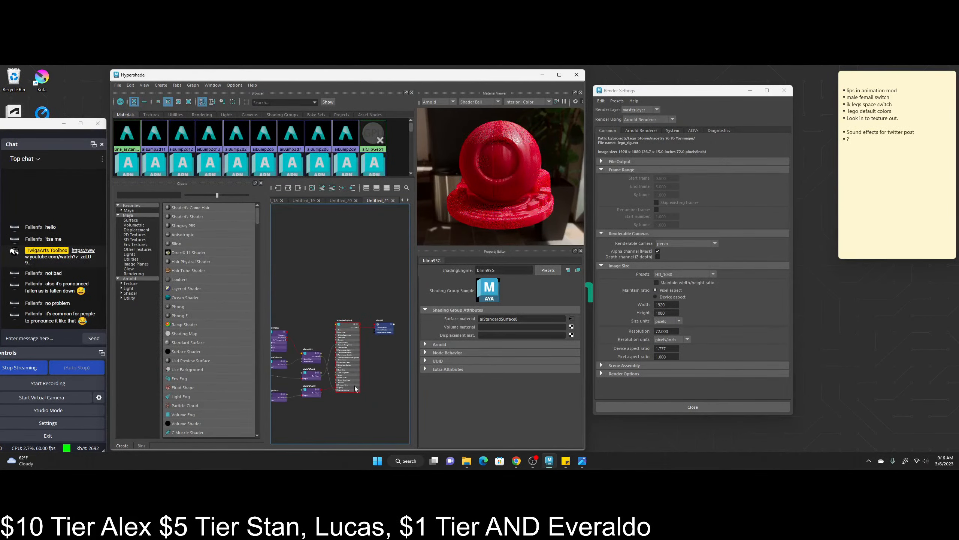
pyautogui.moveTo(353, 297)
pyautogui.mouseDown(button='middle')
pyautogui.moveTo(334, 208)
pyautogui.moveTo(336, 237)
pyautogui.mouseUp(button='middle')
pyautogui.click(343, 287)
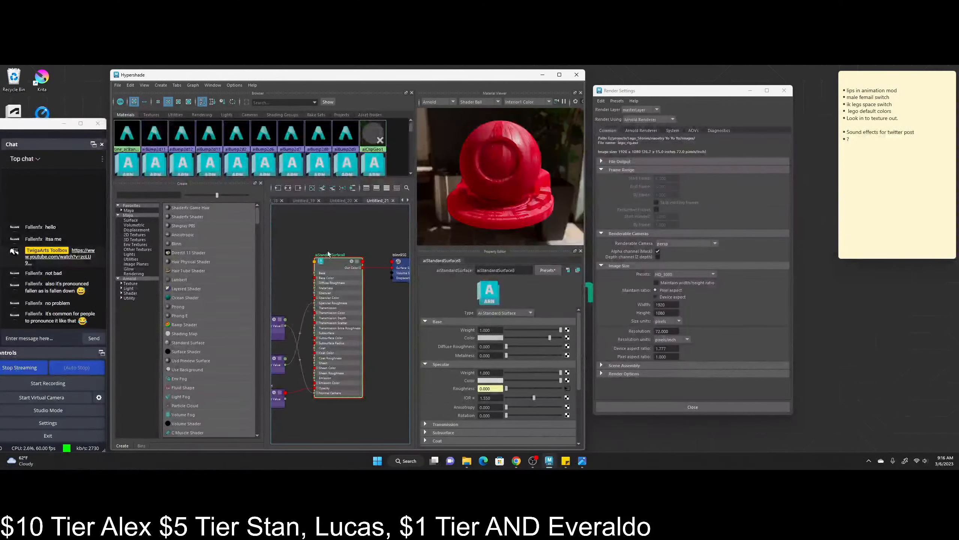
pyautogui.doubleClick(327, 255)
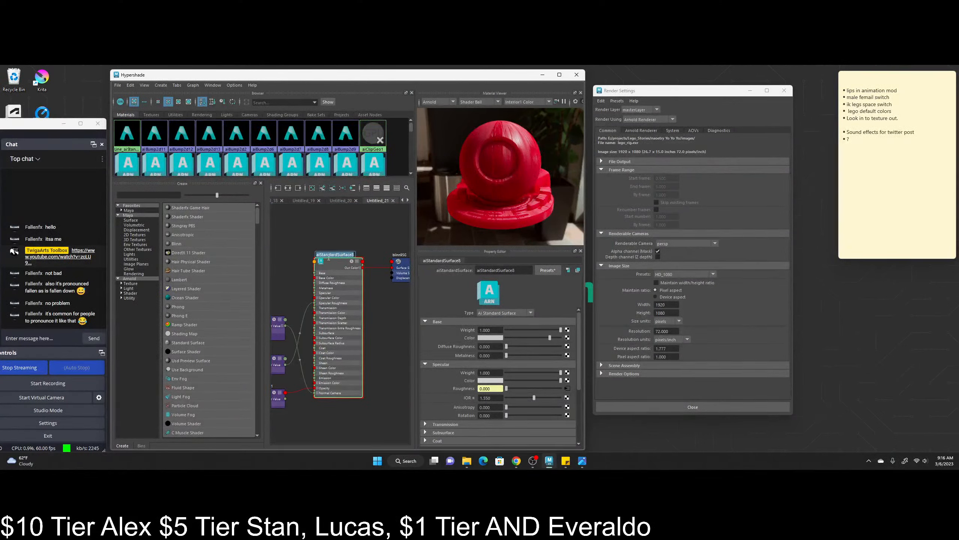
pyautogui.click(321, 254)
pyautogui.press('Home')
pyautogui.write('lips scraches')
pyautogui.press('Return')
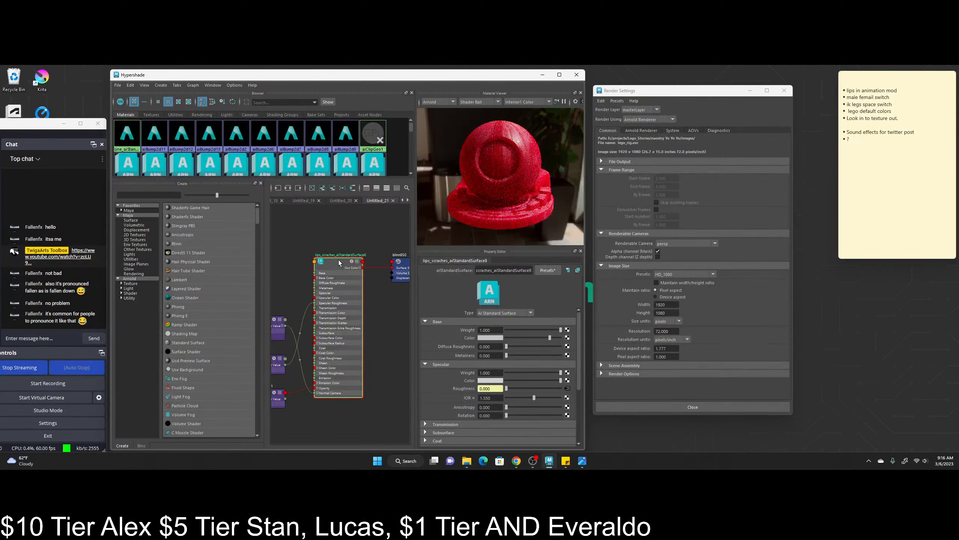
pyautogui.click(334, 268)
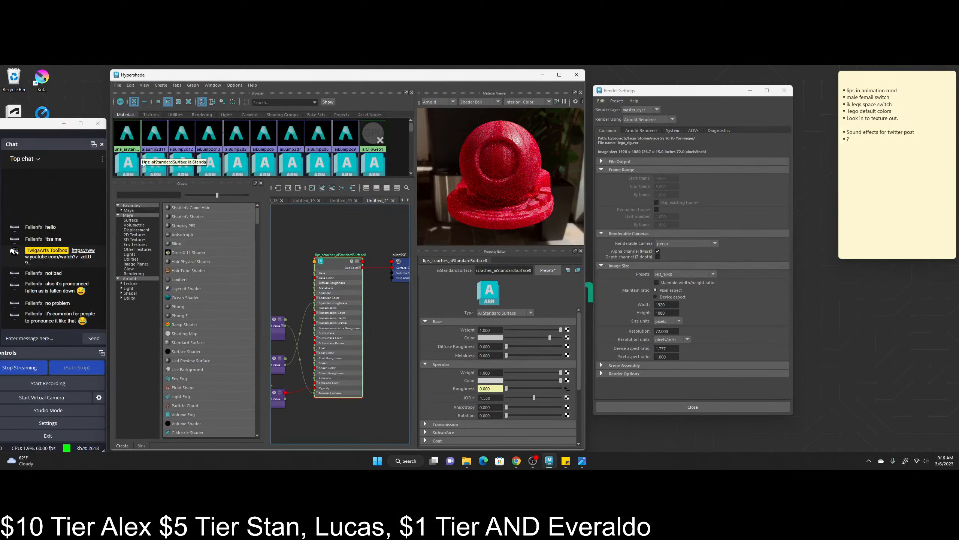
pyautogui.click(133, 87)
pyautogui.click(132, 86)
pyautogui.click(132, 88)
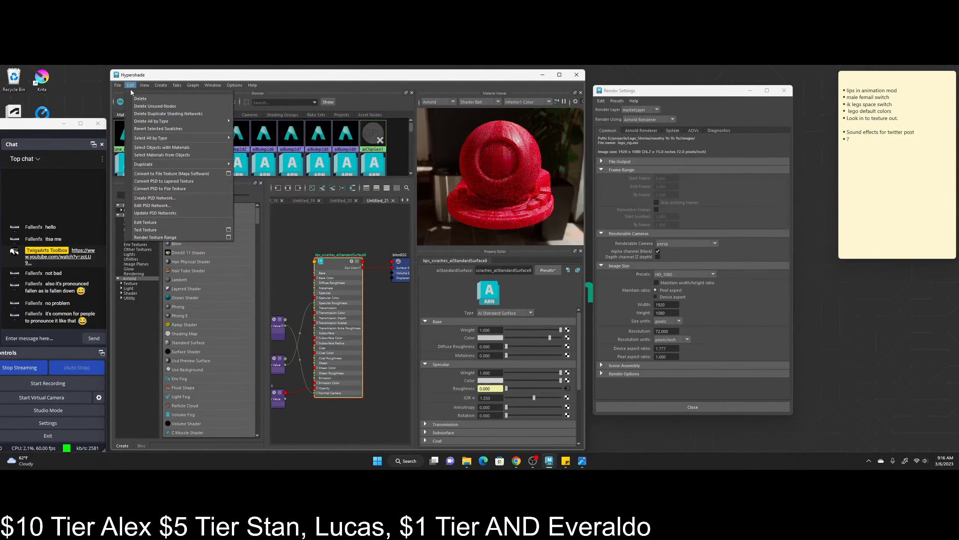
pyautogui.click(141, 106)
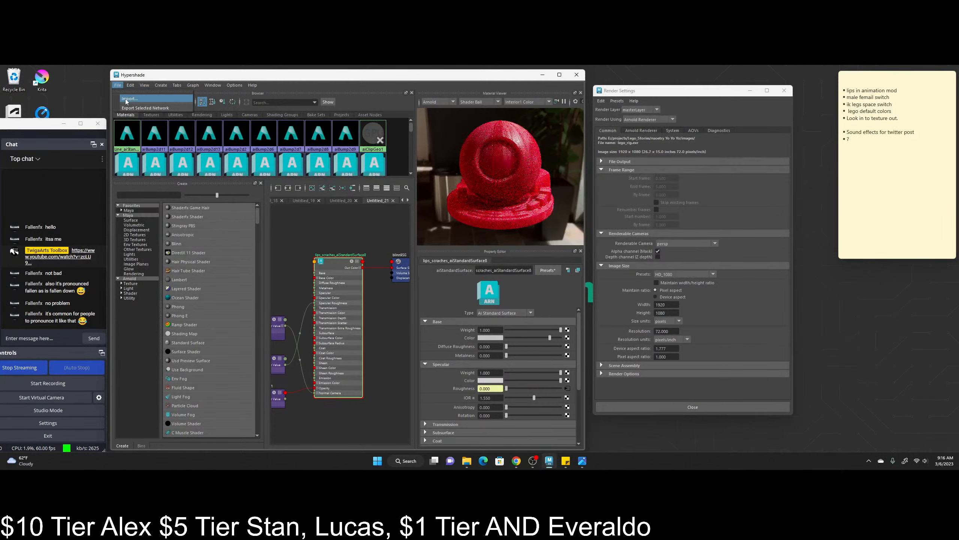
pyautogui.click(130, 85)
pyautogui.moveTo(160, 88)
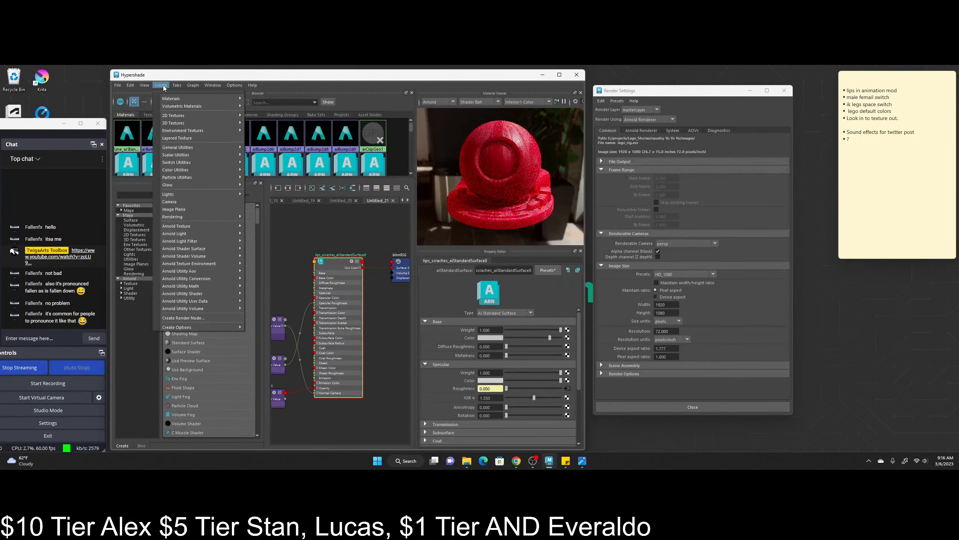
pyautogui.moveTo(131, 88)
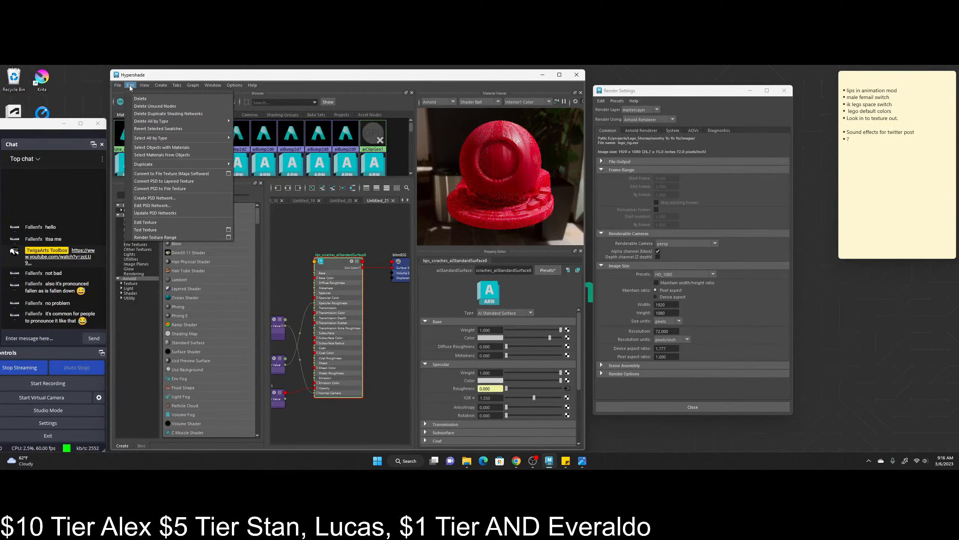
pyautogui.moveTo(148, 123)
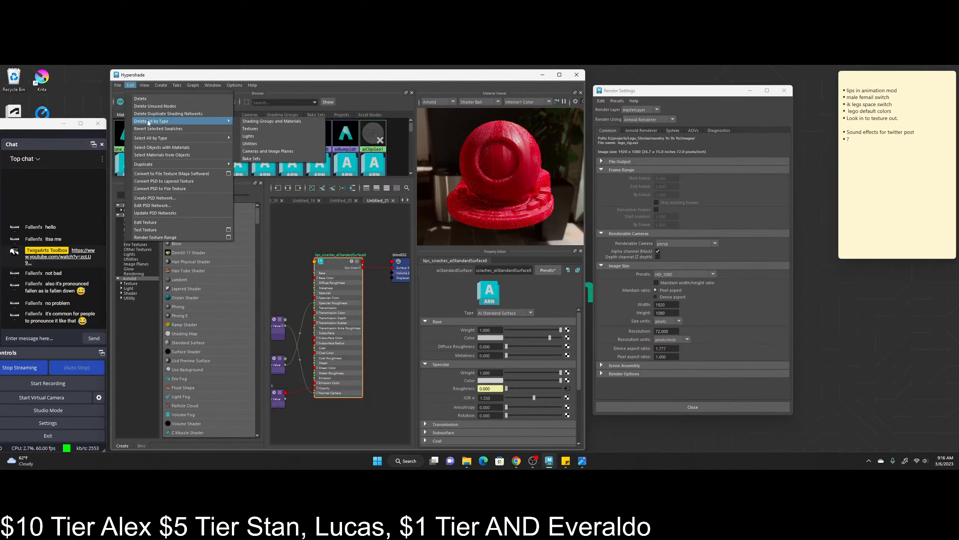
pyautogui.moveTo(150, 140)
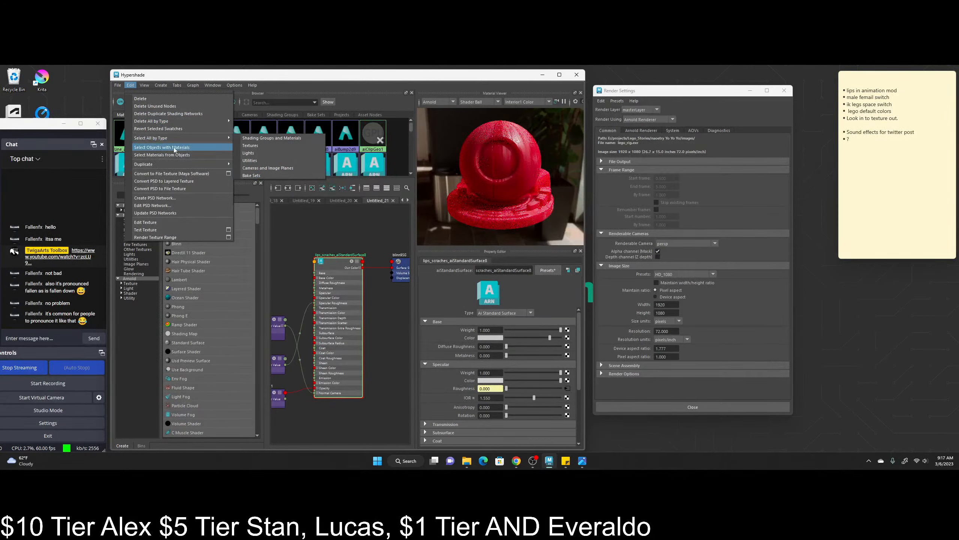
pyautogui.click(131, 85)
pyautogui.click(161, 85)
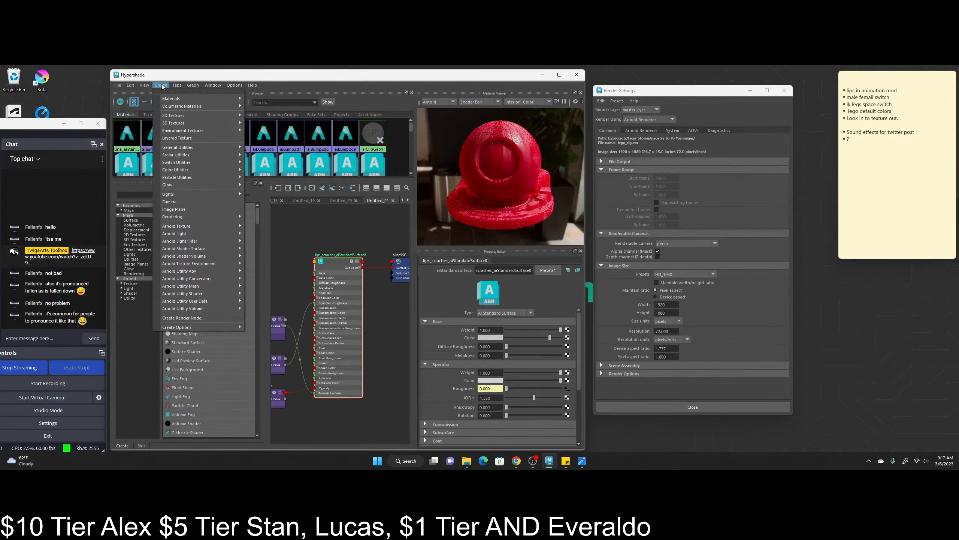
pyautogui.click(162, 86)
# - Duplicate lips_scraches_aiStandardSurface8 without its network and place the copy below the original node in the graph
pyautogui.click(130, 85)
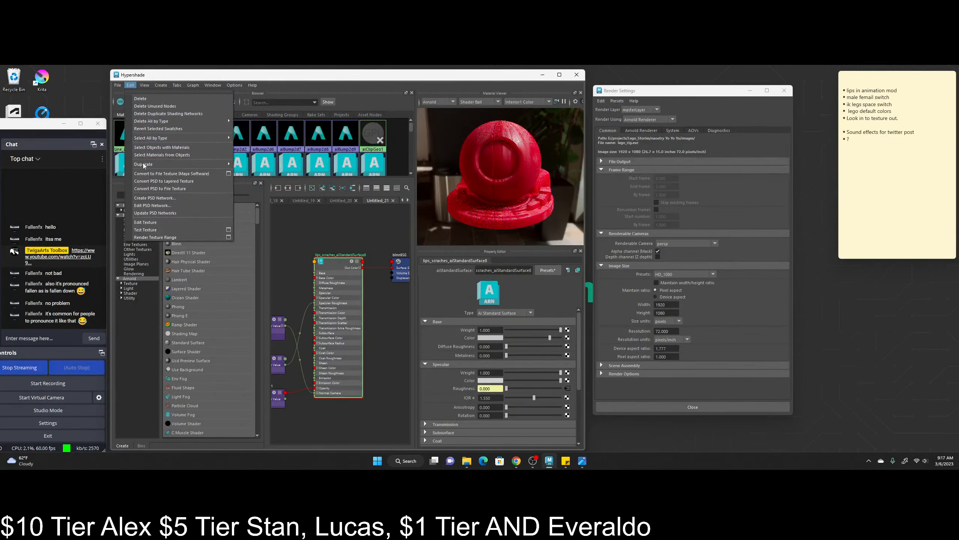
pyautogui.moveTo(223, 165)
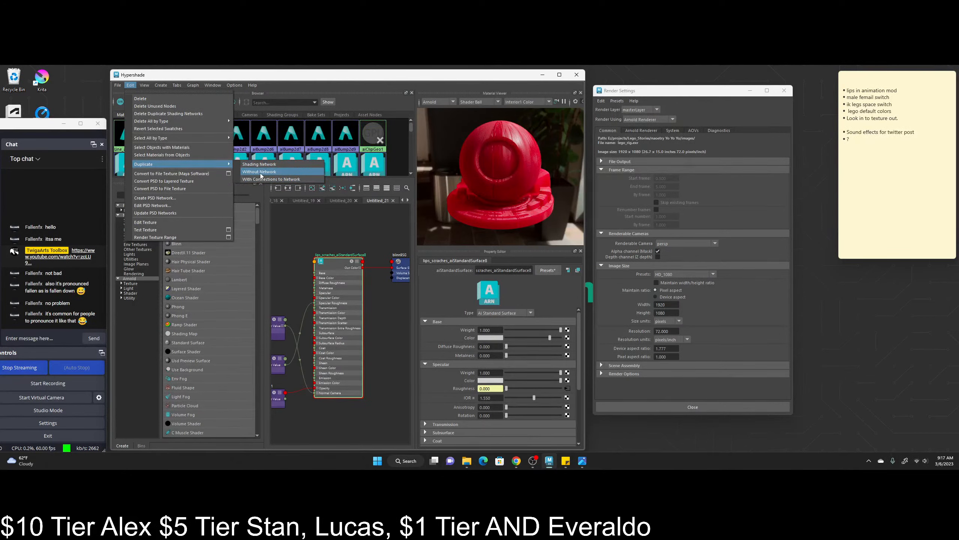
pyautogui.click(260, 175)
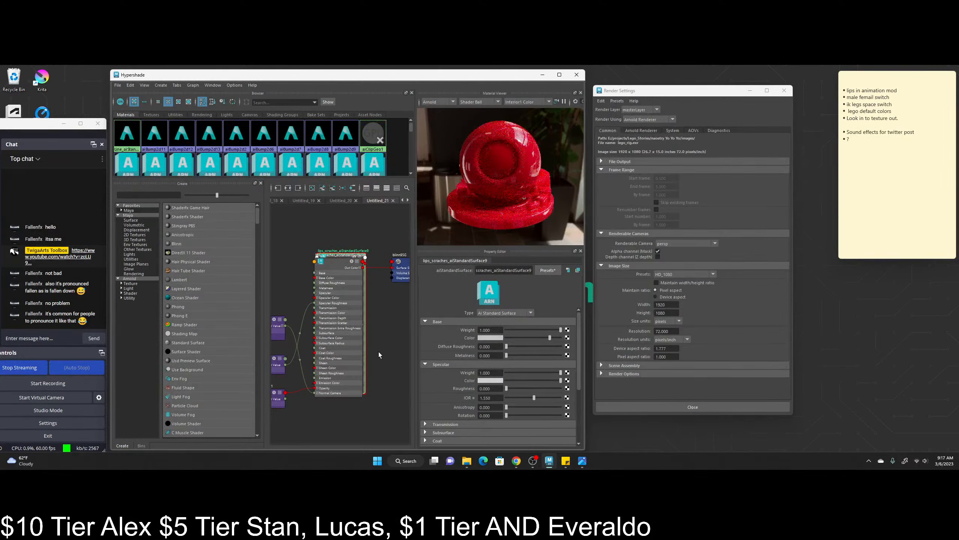
pyautogui.moveTo(366, 349); pyautogui.dragTo(391, 416)
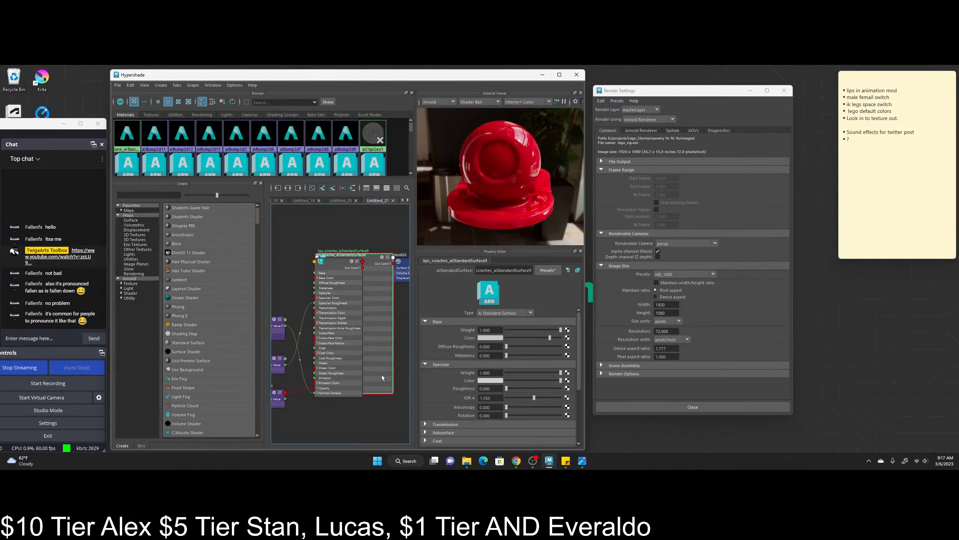
pyautogui.scroll(-4, 379, 365)
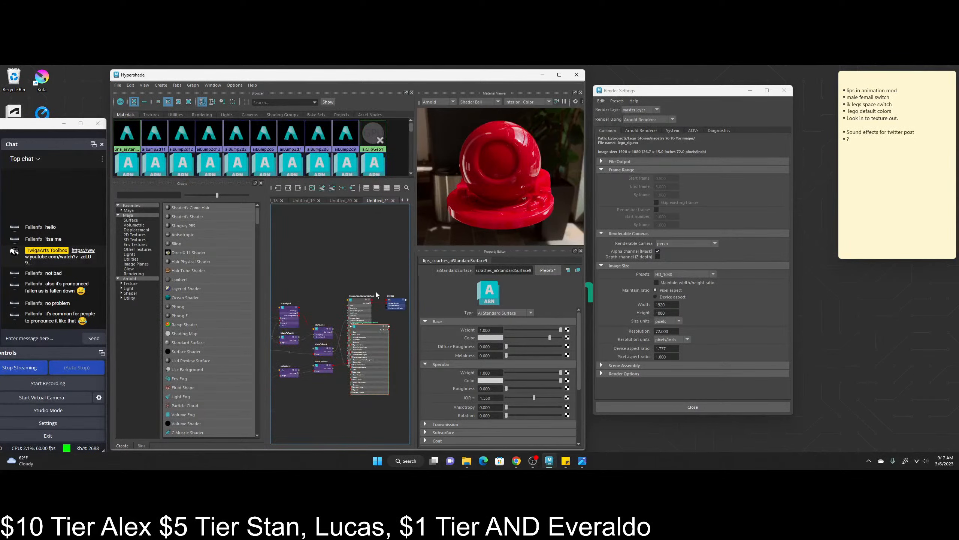
pyautogui.keyDown('alt'); pyautogui.moveTo(376, 295); pyautogui.dragTo(362, 227, button='middle'); pyautogui.keyUp('alt')
pyautogui.moveTo(363, 256); pyautogui.dragTo(360, 310)
pyautogui.keyDown('alt'); pyautogui.moveTo(359, 310); pyautogui.dragTo(347, 307, button='middle'); pyautogui.keyUp('alt')
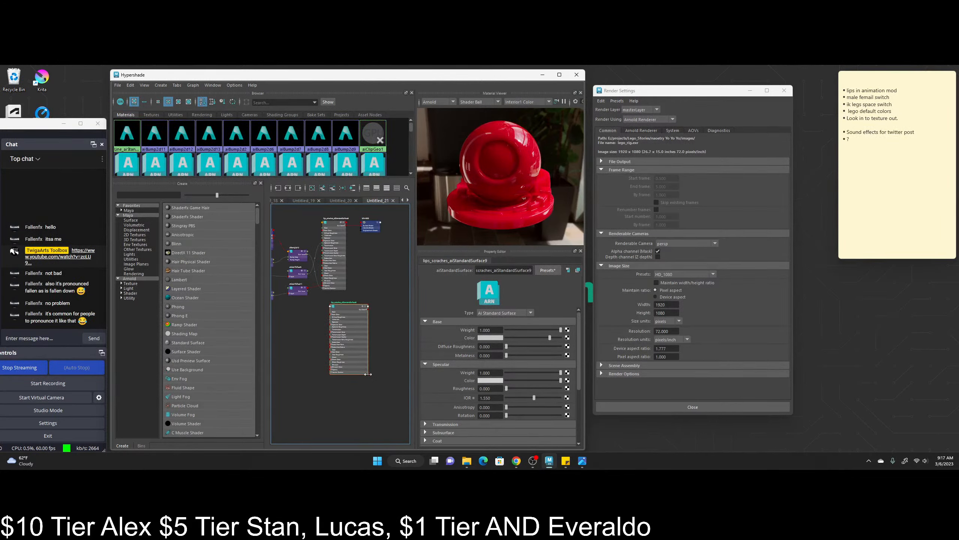
# - Rename the duplicated material node as lips_aiStandardSurface9, removing scraches from its name
pyautogui.scroll(4, 351, 304)
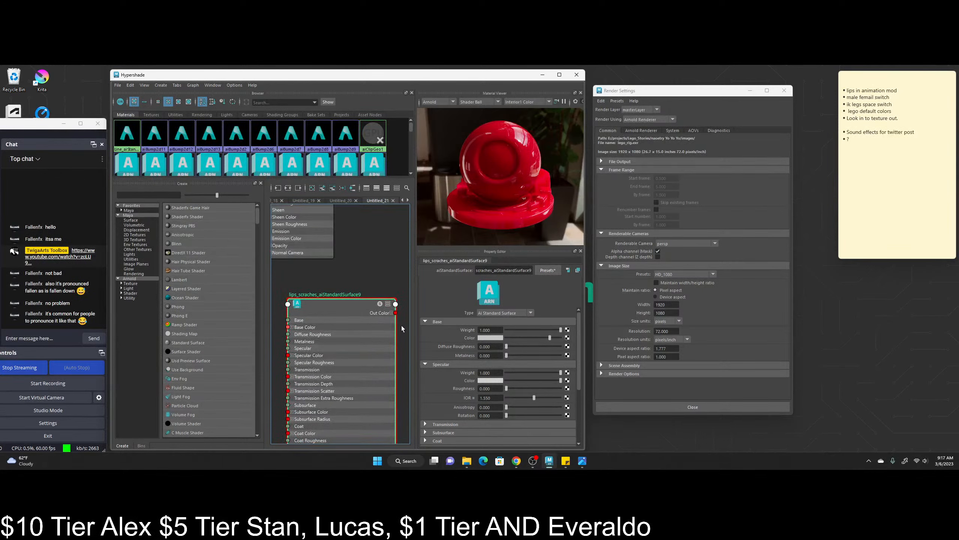
pyautogui.scroll(-5, 359, 311)
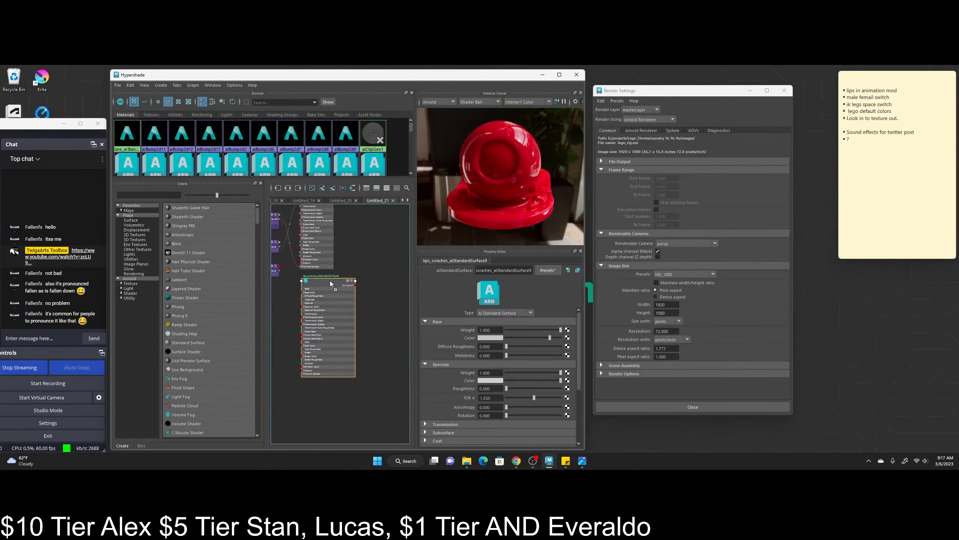
pyautogui.click(330, 284)
pyautogui.scroll(5, 309, 275)
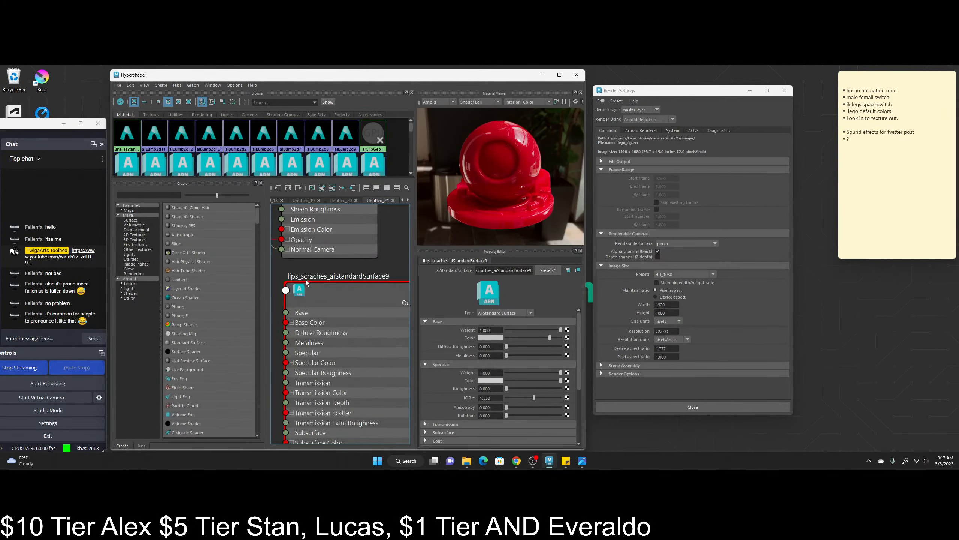
pyautogui.doubleClick(326, 275)
pyautogui.click(311, 278)
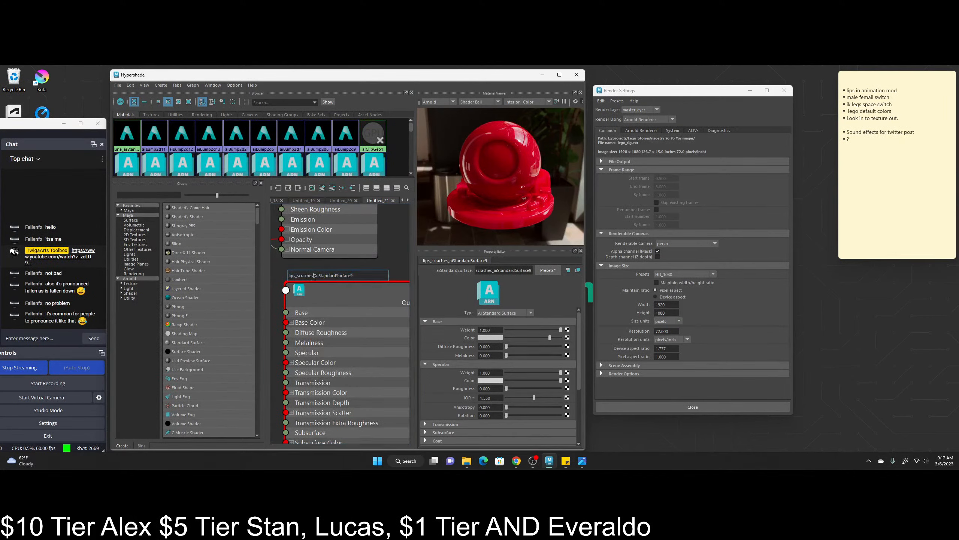
pyautogui.press('BackSpace')
pyautogui.press('BackSpace')
pyautogui.press('BackSpace')
pyautogui.press('BackSpace')
pyautogui.press('BackSpace')
pyautogui.press('BackSpace')
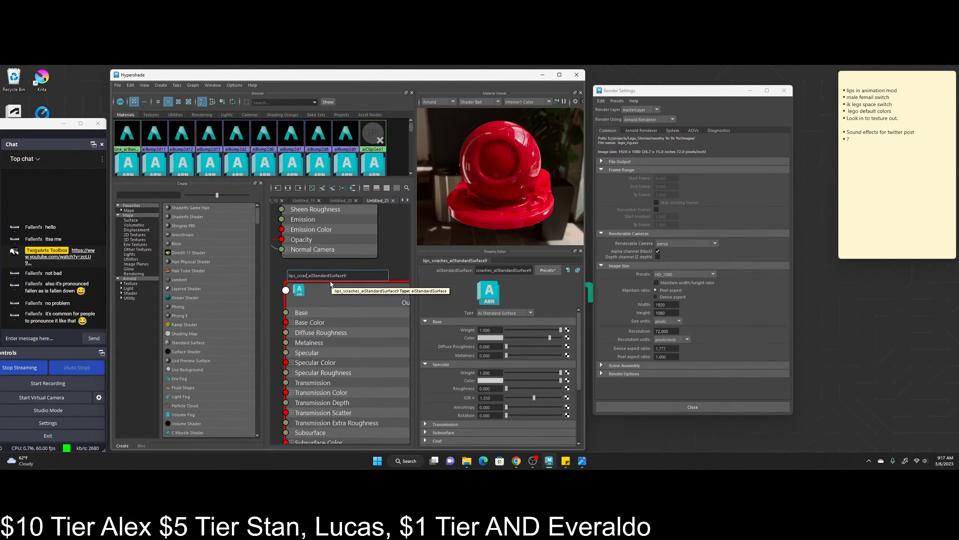
pyautogui.press('BackSpace')
pyautogui.press('BackSpace')
pyautogui.press('Return')
pyautogui.scroll(-4, 353, 325)
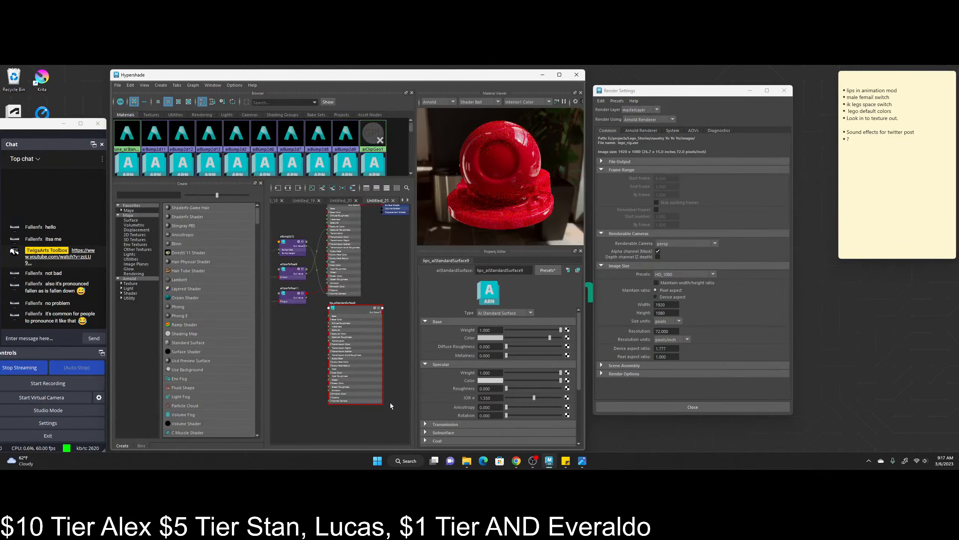
# - Nudge the lips_aiStandardSurface9 node in the graph and select the lip meshes top_lip2_geo1 and bottom_lip_geo3
pyautogui.moveTo(375, 316); pyautogui.dragTo(369, 315)
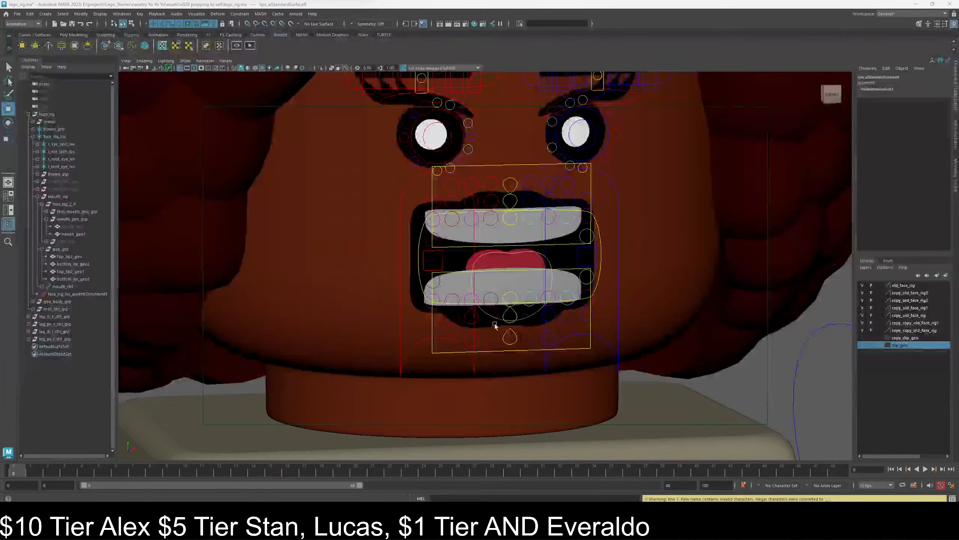
pyautogui.scroll(-5, 284, 214)
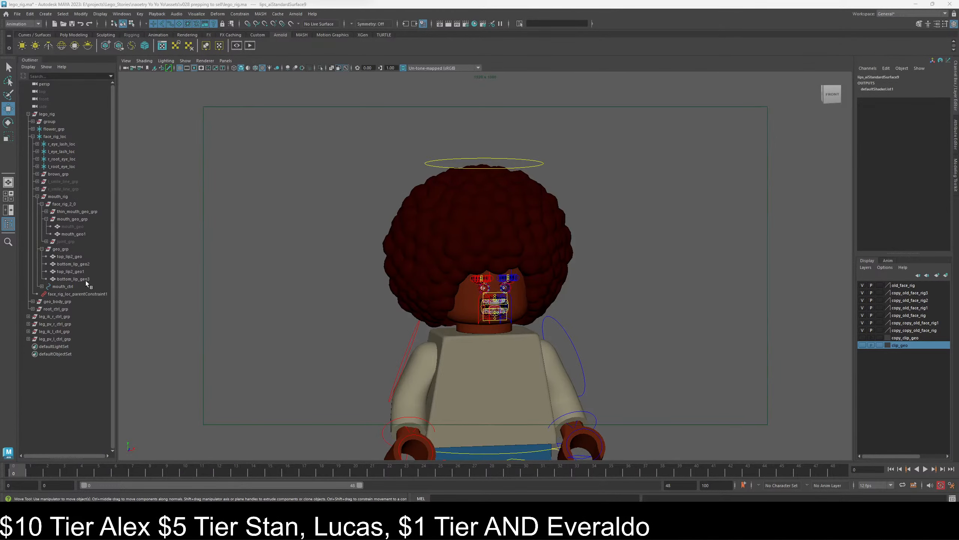
pyautogui.click(77, 272)
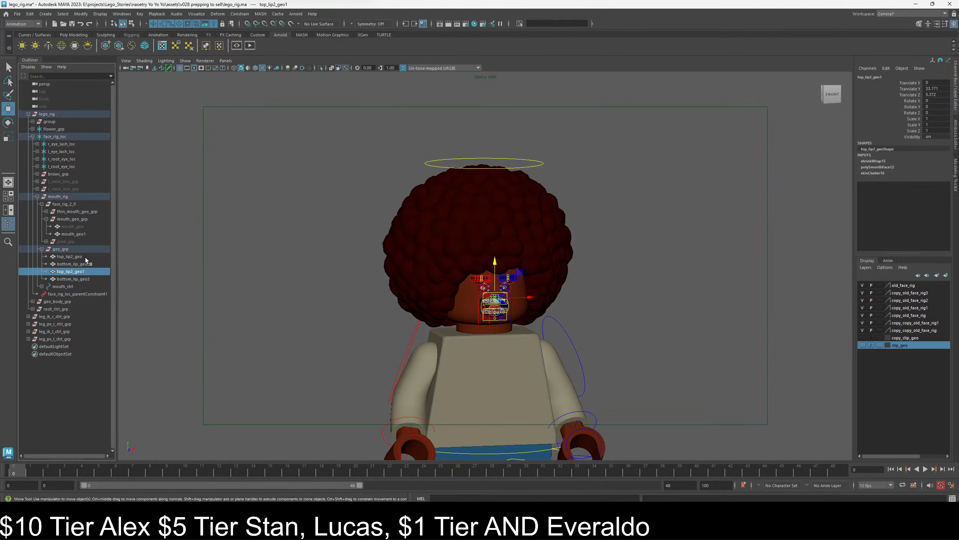
pyautogui.click(86, 258)
pyautogui.click(90, 271)
pyautogui.click(88, 279)
pyautogui.click(88, 272)
pyautogui.keyDown('ctrl'); pyautogui.click(88, 279); pyautogui.keyUp('ctrl')
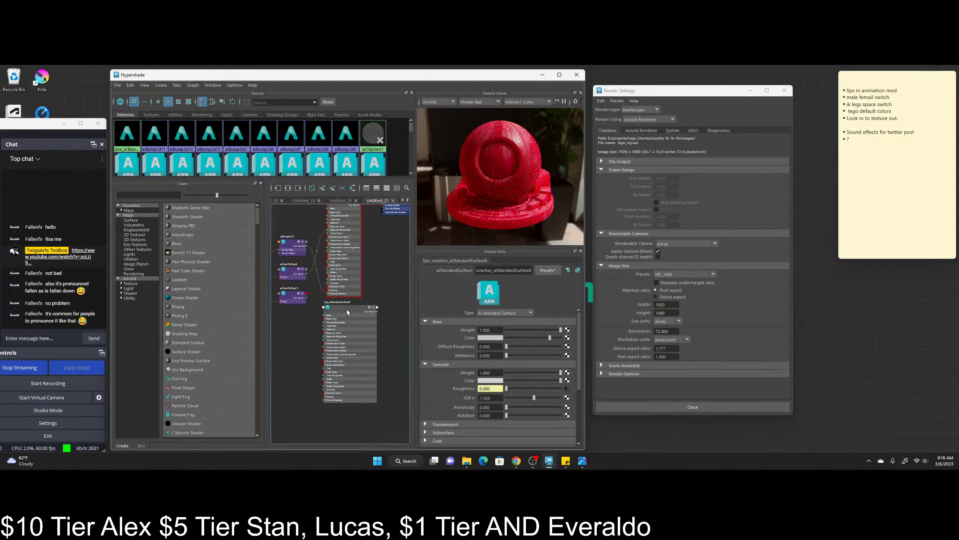
# - Examine the Base, Specular and Transmission attributes of the lips_aiStandardSurface9 material
pyautogui.click(346, 309)
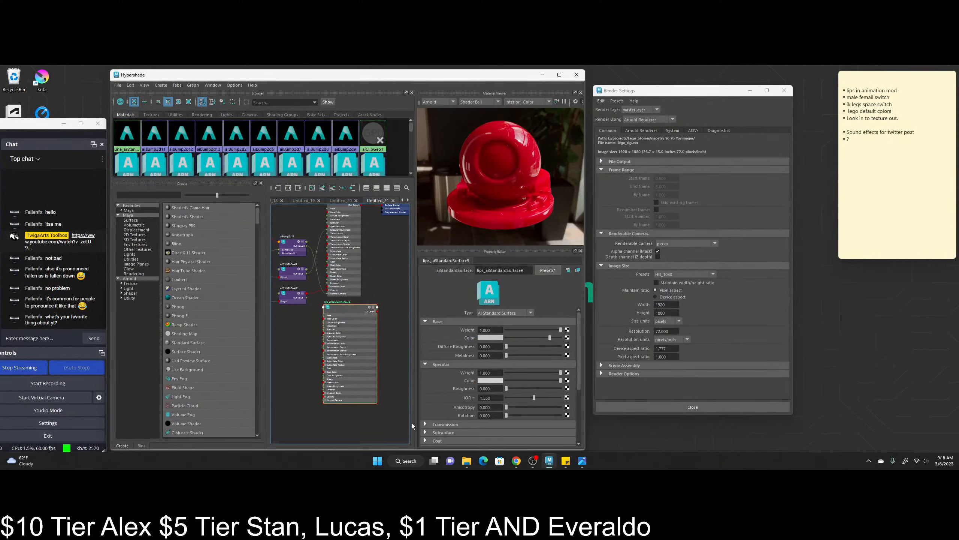
pyautogui.click(426, 423)
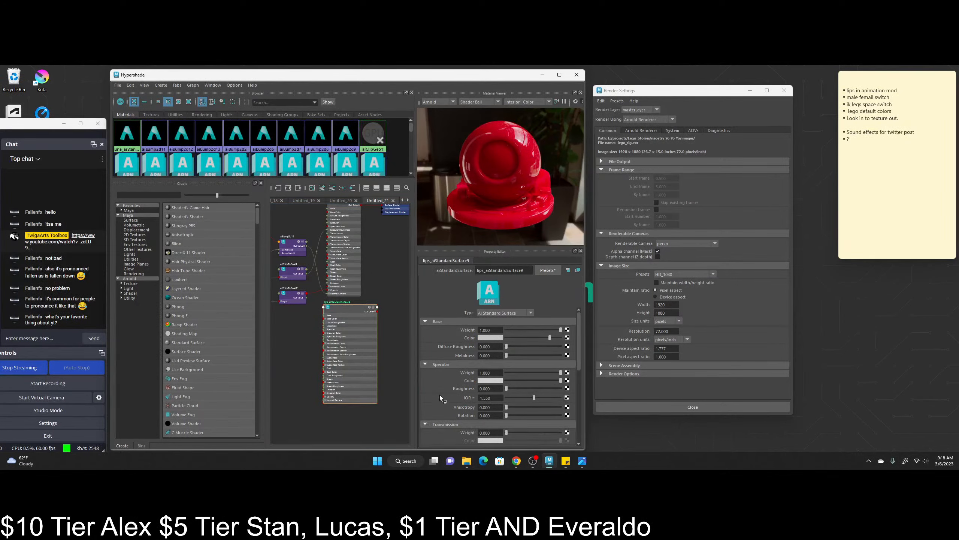
pyautogui.scroll(-2, 440, 390)
pyautogui.scroll(-2, 444, 384)
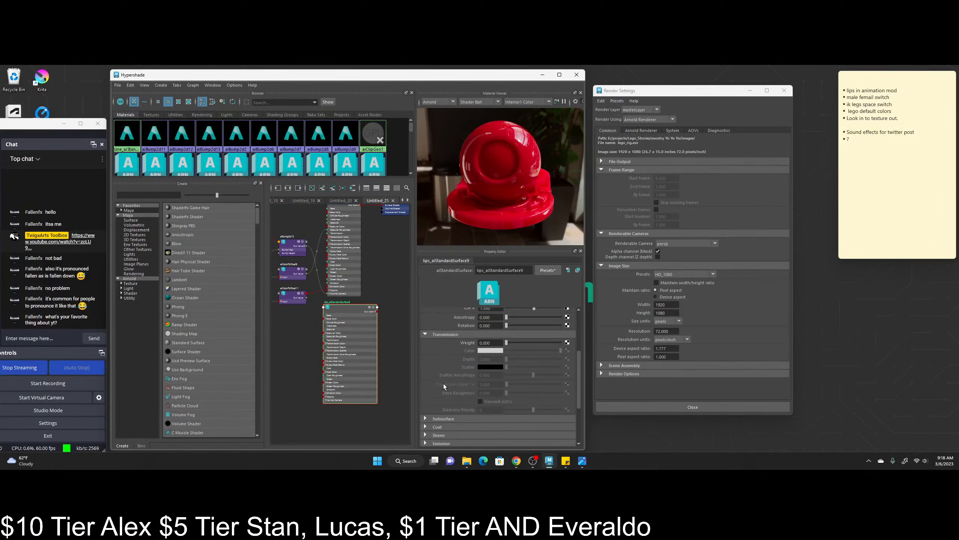
pyautogui.scroll(2, 458, 374)
pyautogui.scroll(1, 455, 376)
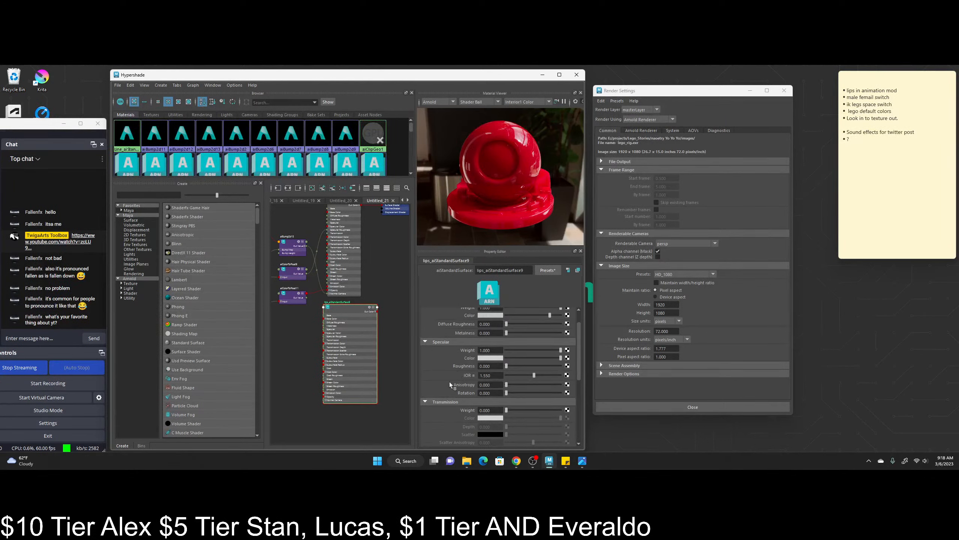
pyautogui.scroll(-5, 446, 431)
pyautogui.scroll(4, 446, 430)
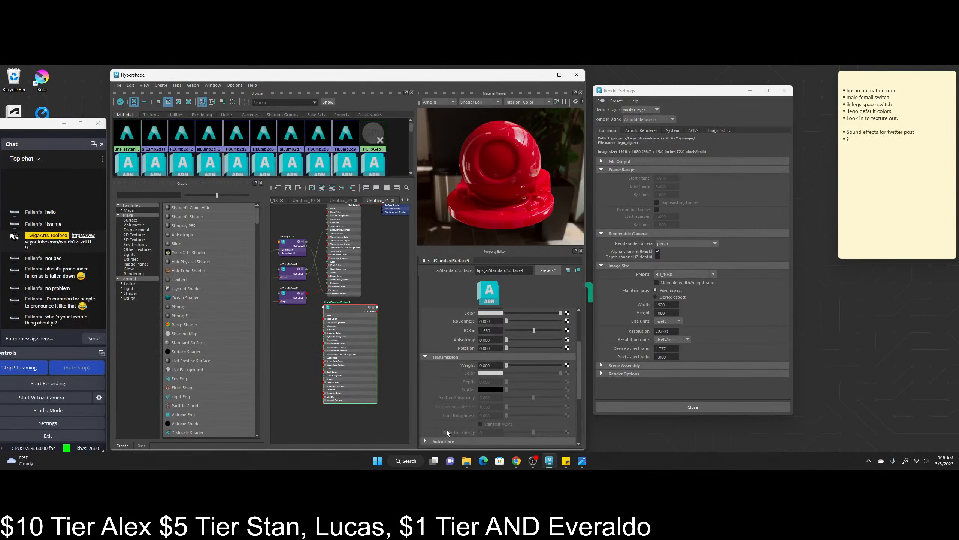
pyautogui.click(425, 378)
pyautogui.scroll(2, 442, 392)
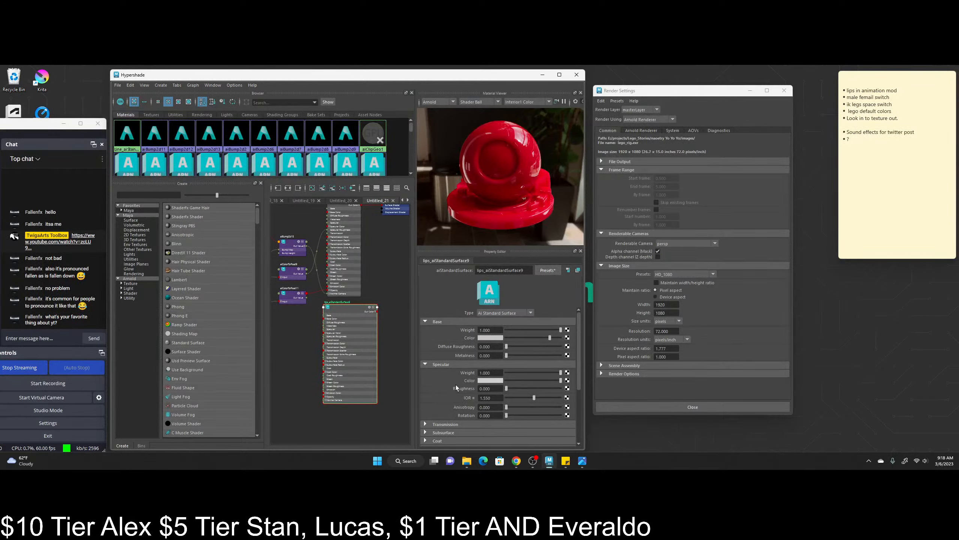
# - Raise the specular roughness of the lips_aiStandardSurface9 material
pyautogui.click(490, 388)
pyautogui.moveTo(489, 388); pyautogui.dragTo(483, 388)
pyautogui.write('2')
pyautogui.press('Return')
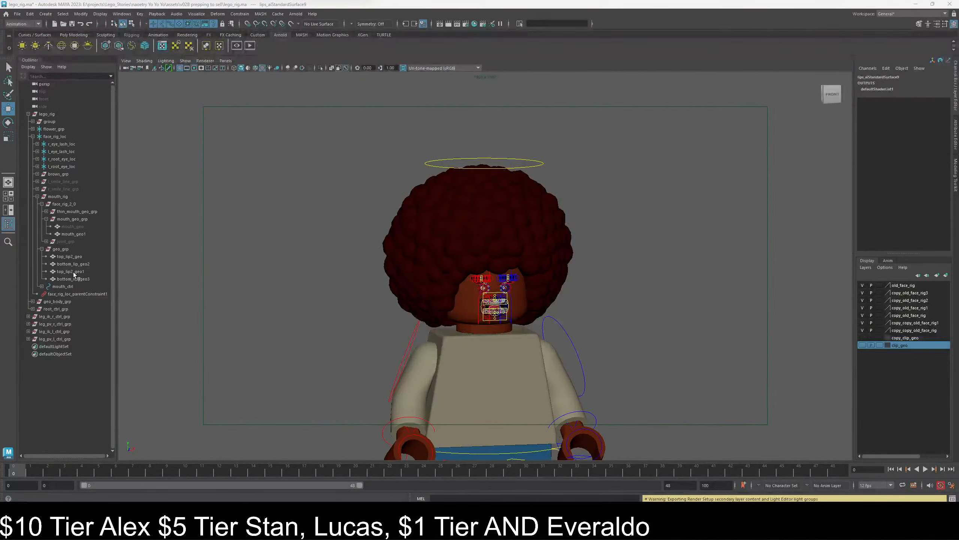
# - Assign the lips_aiStandardSurface9 material to the lip meshes top_lip2_geo1 and bottom_lip_geo3
pyautogui.moveTo(74, 272); pyautogui.dragTo(80, 281)
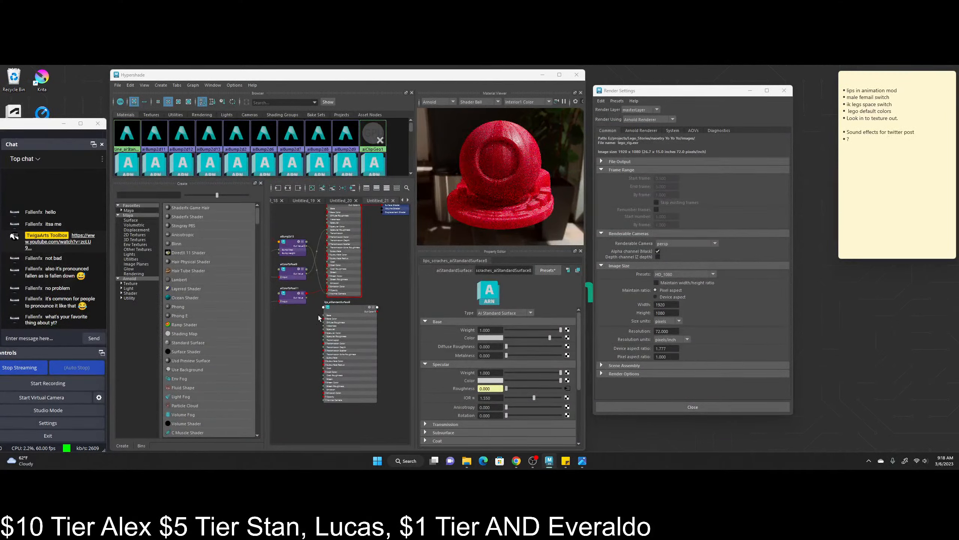
pyautogui.moveTo(352, 308); pyautogui.dragTo(365, 287, button='right')
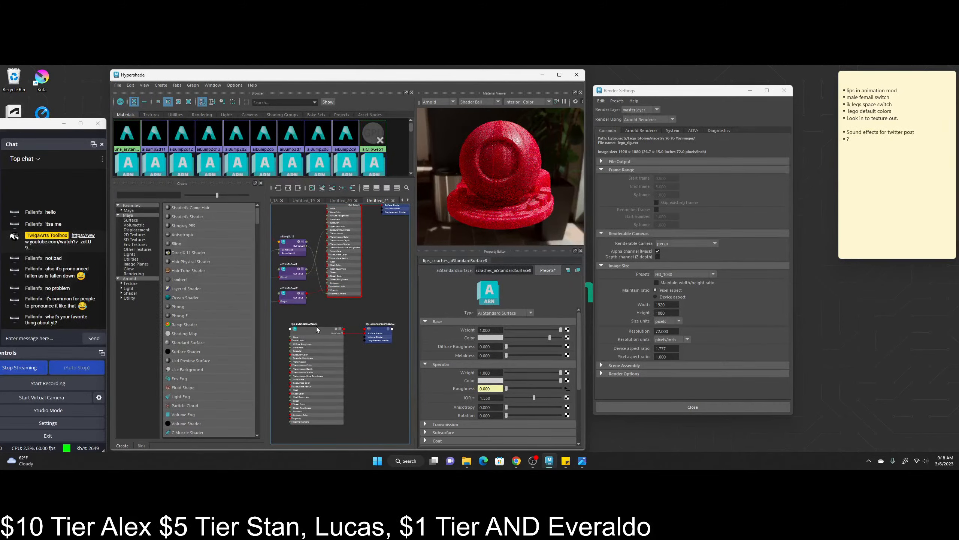
pyautogui.moveTo(316, 334); pyautogui.dragTo(320, 335)
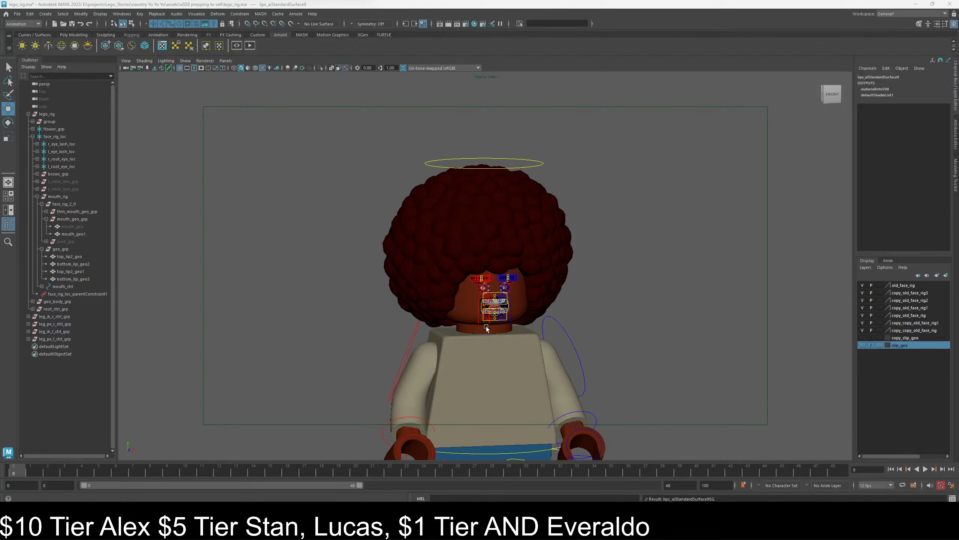
# - Turn off the visibility of top_lip2_geo and bottom_lip_geo2
pyautogui.scroll(5, 495, 305)
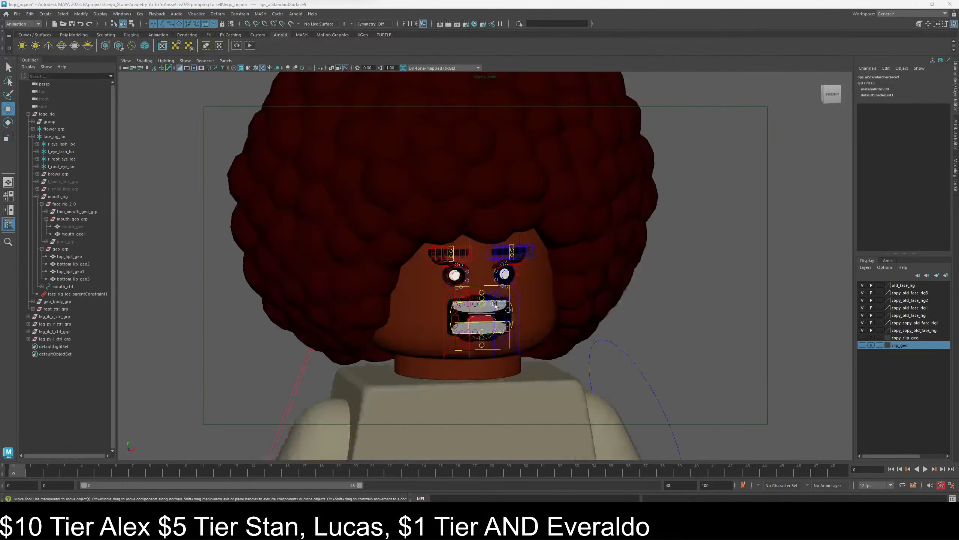
pyautogui.scroll(5, 494, 305)
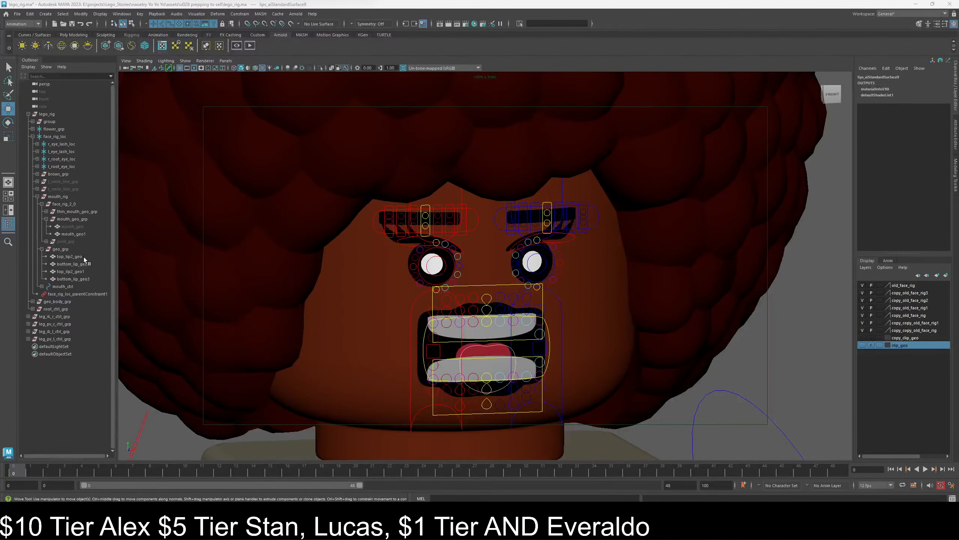
pyautogui.click(84, 257)
pyautogui.keyDown('ctrl'); pyautogui.click(85, 264); pyautogui.keyUp('ctrl')
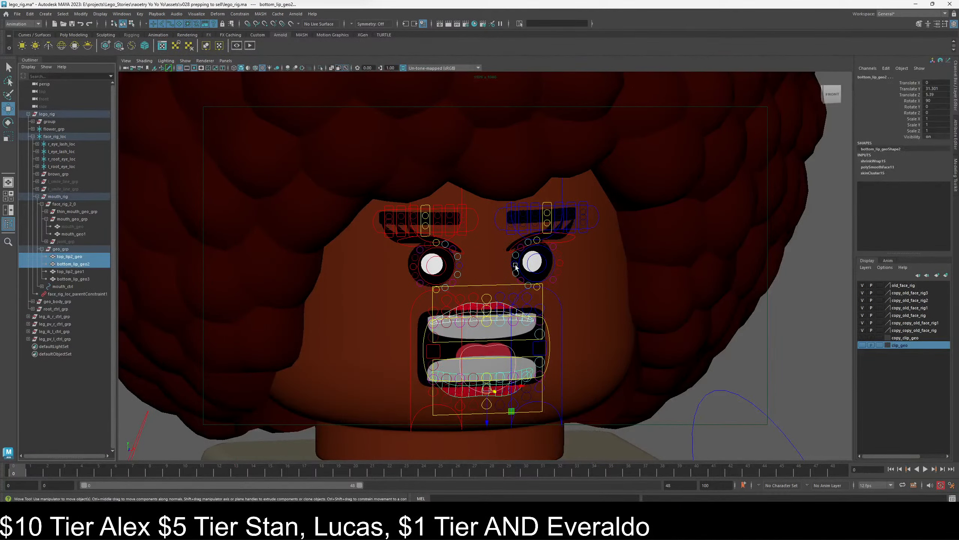
pyautogui.doubleClick(940, 136)
pyautogui.write('0')
pyautogui.press('Return')
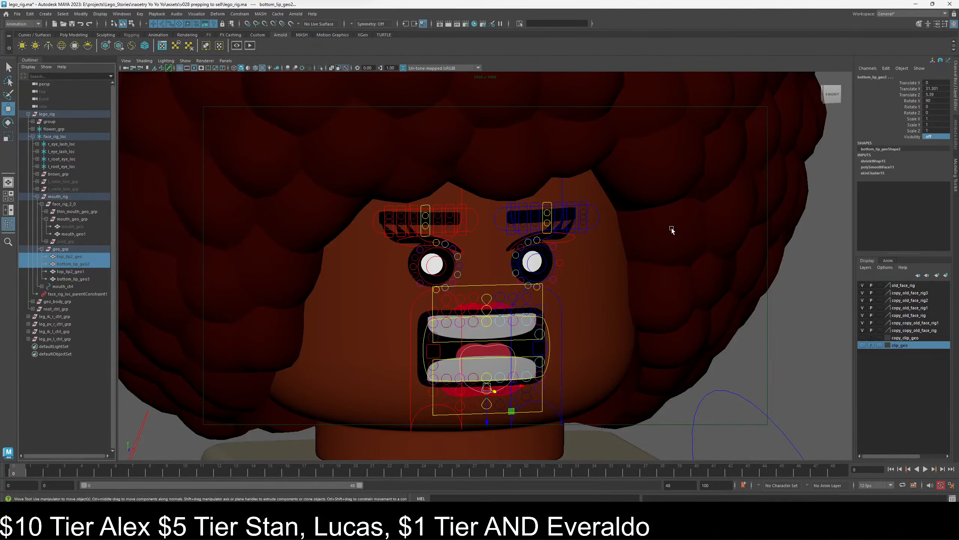
# - Turn the visibility of top_lip2_geo and bottom_lip_geo2 back on
pyautogui.click(85, 261)
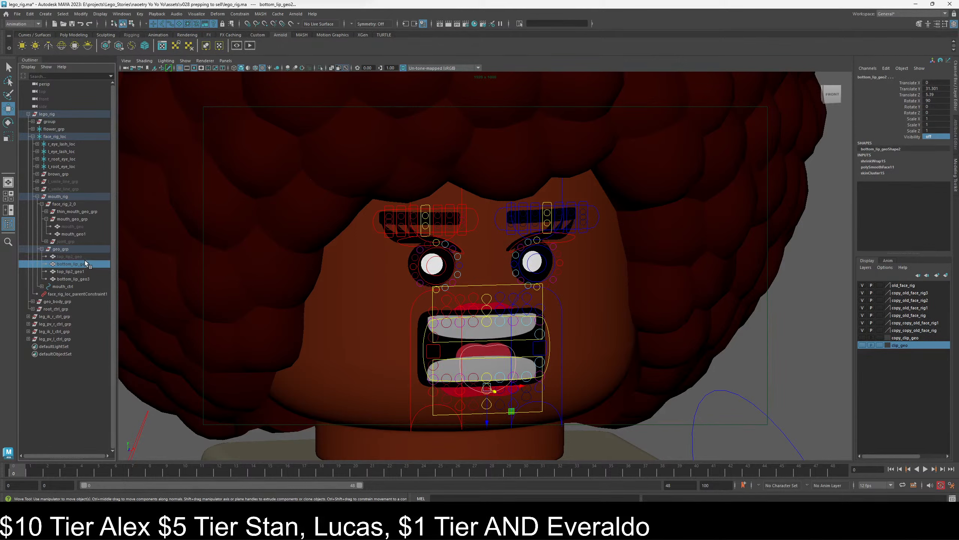
pyautogui.click(84, 257)
pyautogui.keyDown('ctrl'); pyautogui.click(81, 263); pyautogui.keyUp('ctrl')
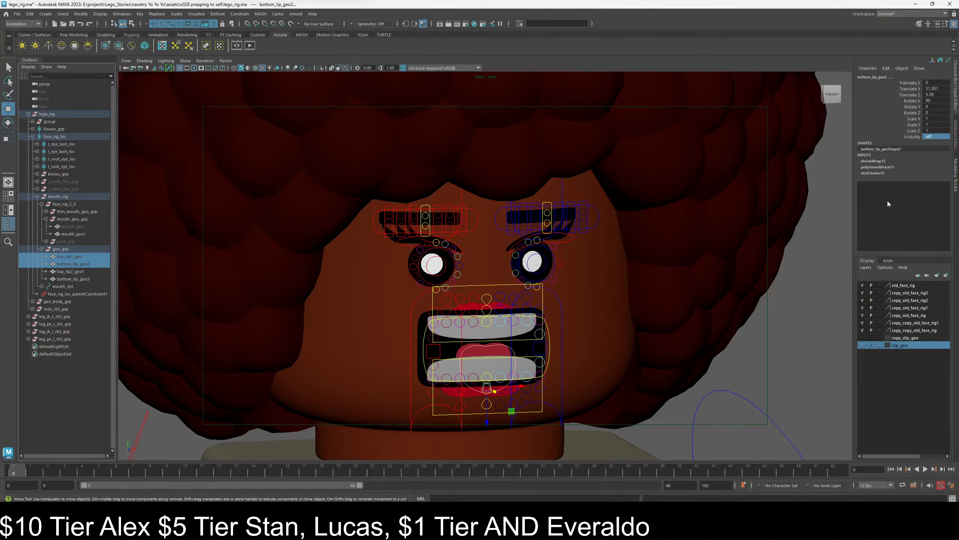
pyautogui.doubleClick(936, 137)
pyautogui.write('1')
pyautogui.press('Return')
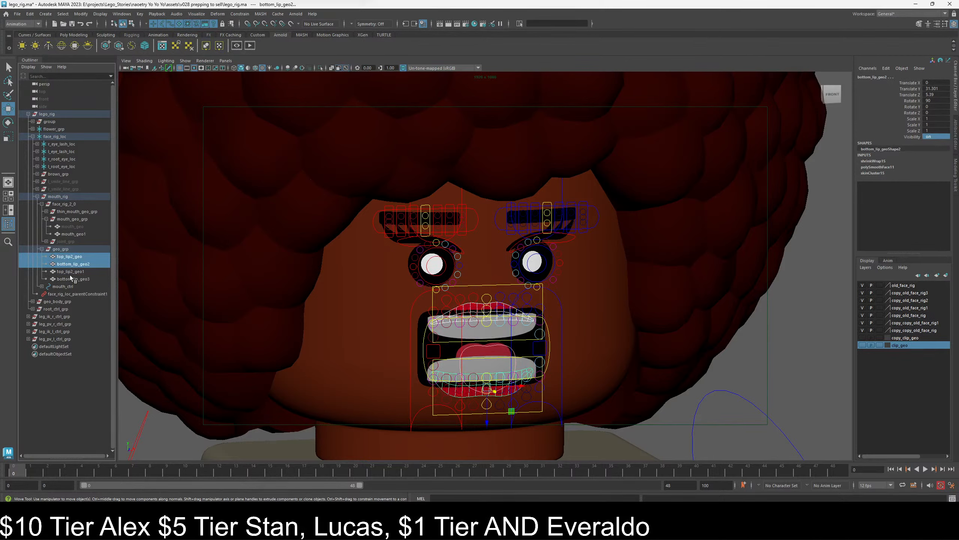
# - Toggle the visibility of top_lip2_geo1 and bottom_lip_geo3 off and back on
pyautogui.moveTo(76, 271); pyautogui.dragTo(86, 278)
pyautogui.keyDown('ctrl'); pyautogui.click(82, 270); pyautogui.keyUp('ctrl')
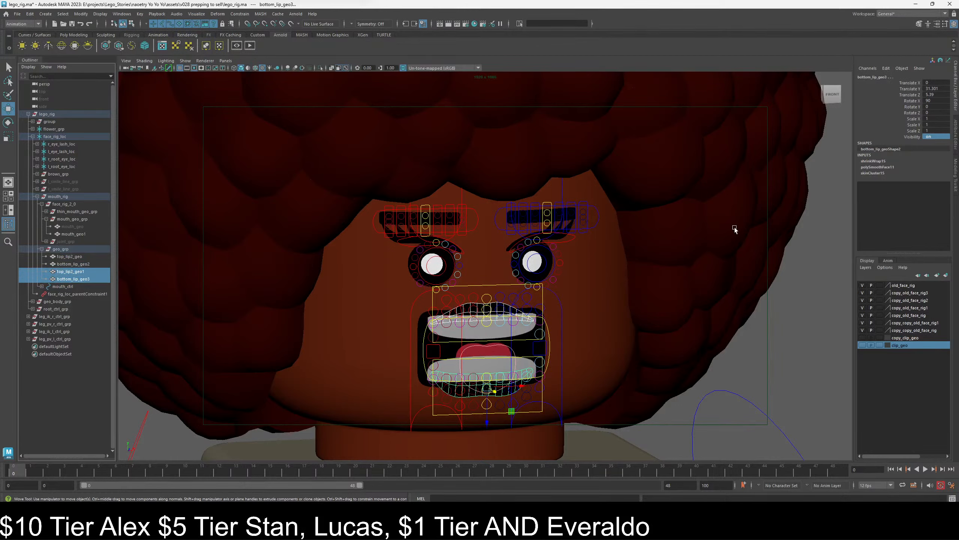
pyautogui.doubleClick(941, 136)
pyautogui.write('0')
pyautogui.press('Return')
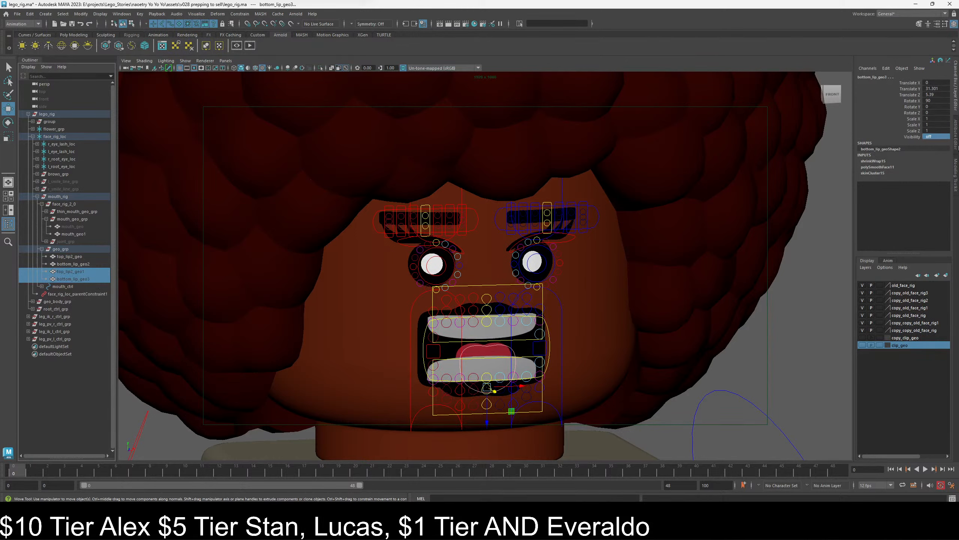
pyautogui.doubleClick(939, 137)
pyautogui.write('1')
pyautogui.press('Return')
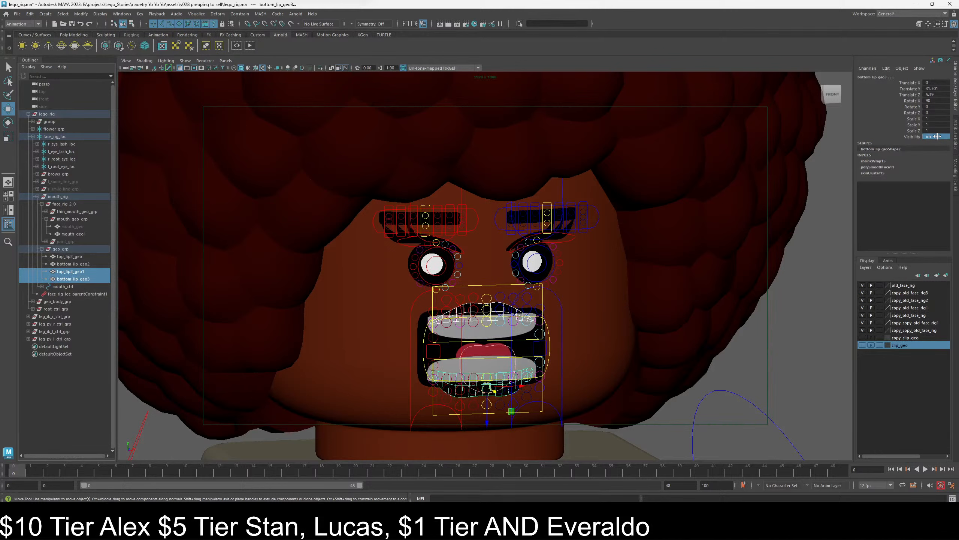
# - Compare the two overlapping lip pairs by selecting top_lip2_geo with bottom_lip_geo2 and top_lip2_geo1 with bottom_lip_geo3
pyautogui.click(71, 257)
pyautogui.keyDown('ctrl'); pyautogui.click(76, 264); pyautogui.keyUp('ctrl')
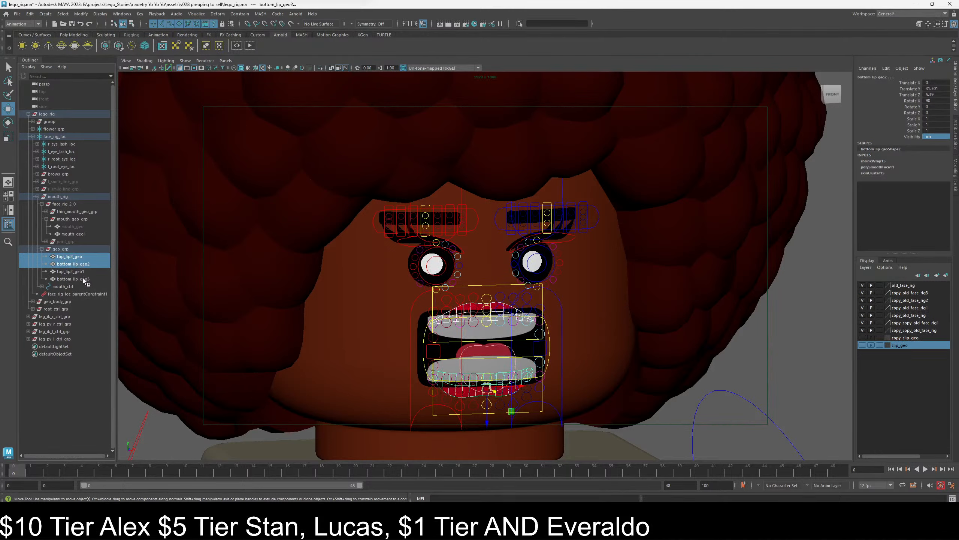
pyautogui.click(82, 272)
pyautogui.keyDown('ctrl'); pyautogui.click(81, 279); pyautogui.keyUp('ctrl')
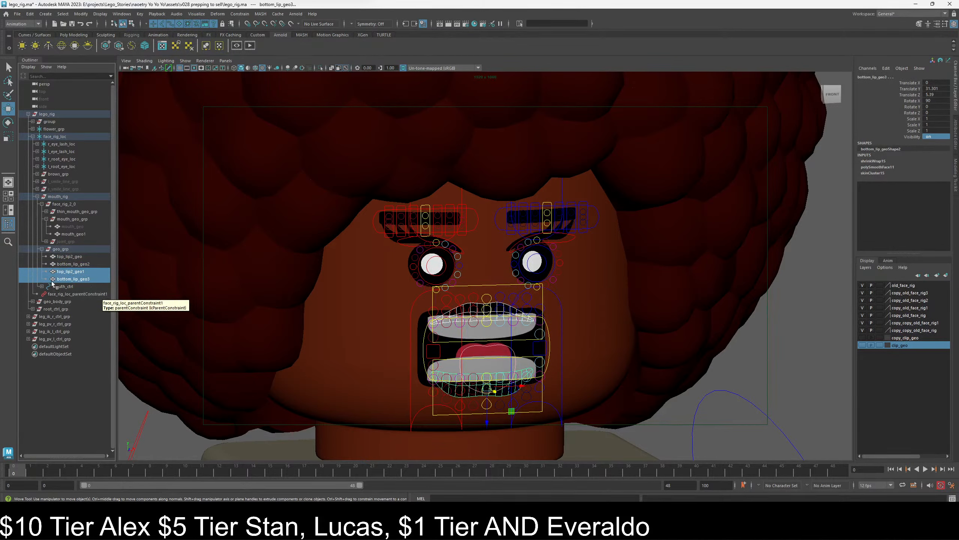
pyautogui.click(88, 257)
pyautogui.click(90, 264)
pyautogui.rightClick(90, 264)
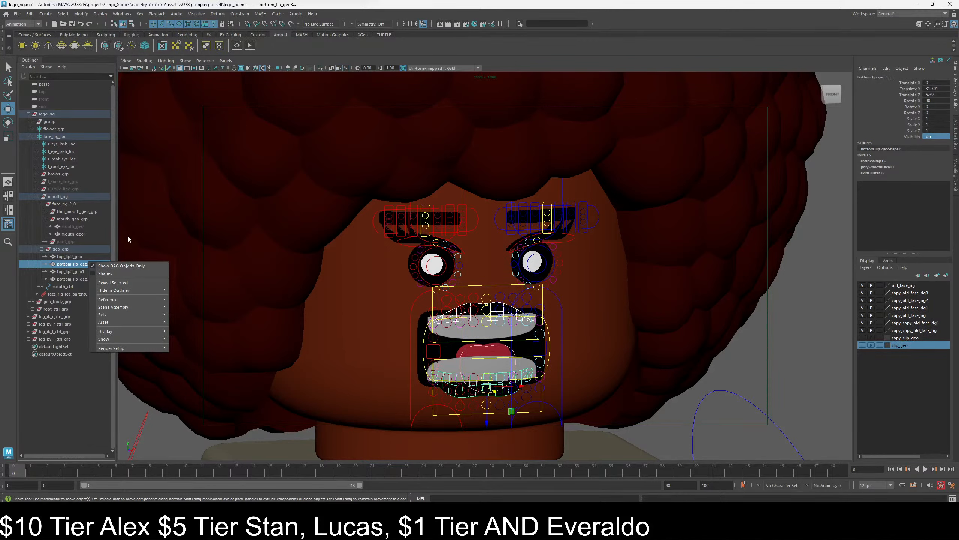
# - Group top_lip2_geo with bottom_lip_geo2, and top_lip2_geo1 with bottom_lip_geo3, as two separate groups inside geo_grp
pyautogui.click(64, 258)
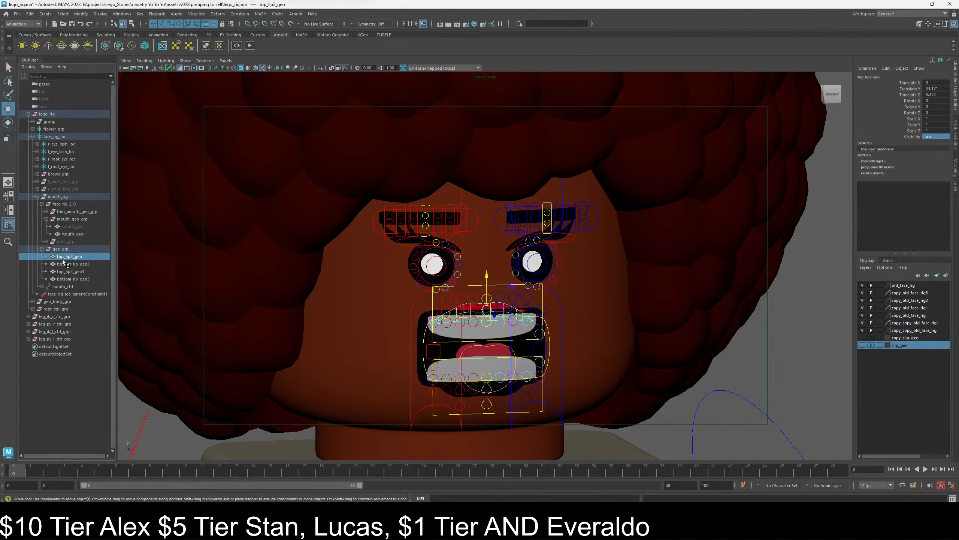
pyautogui.keyDown('ctrl'); pyautogui.click(73, 264); pyautogui.keyUp('ctrl')
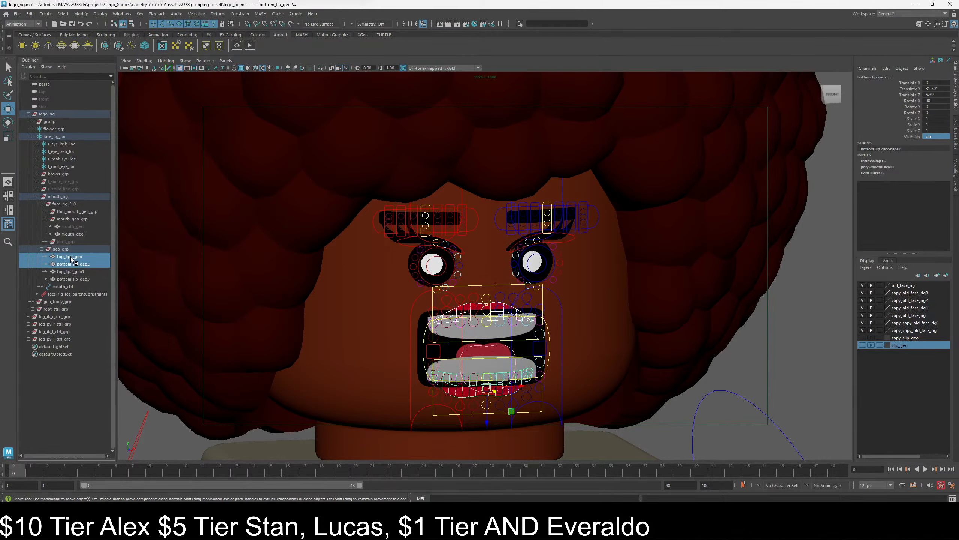
pyautogui.hotkey('ctrl', 'g')
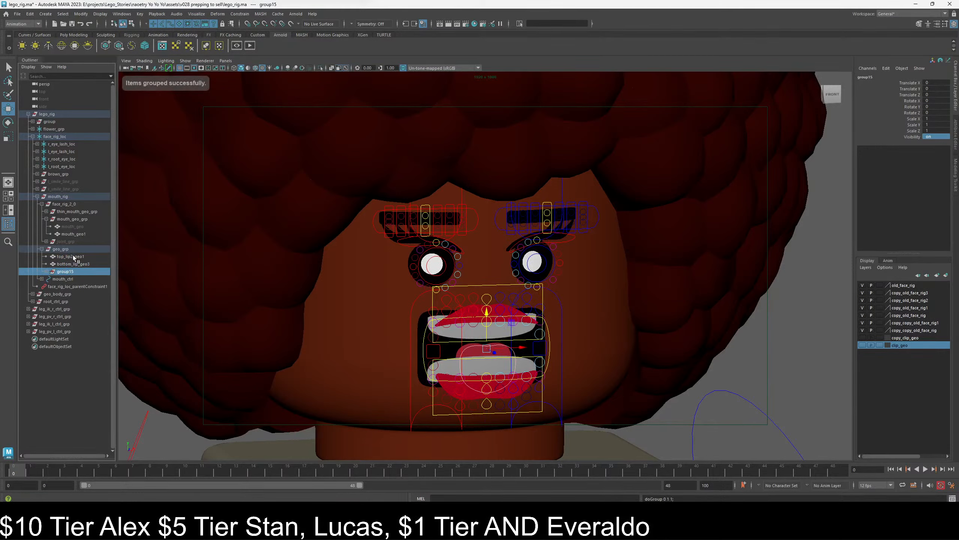
pyautogui.click(72, 257)
pyautogui.keyDown('ctrl'); pyautogui.click(73, 264); pyautogui.keyUp('ctrl')
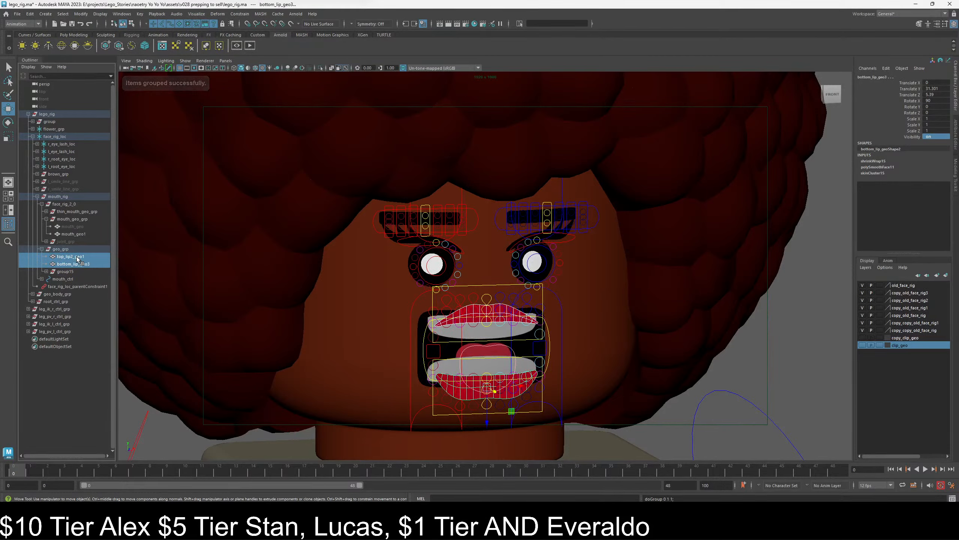
pyautogui.hotkey('ctrl', 'g')
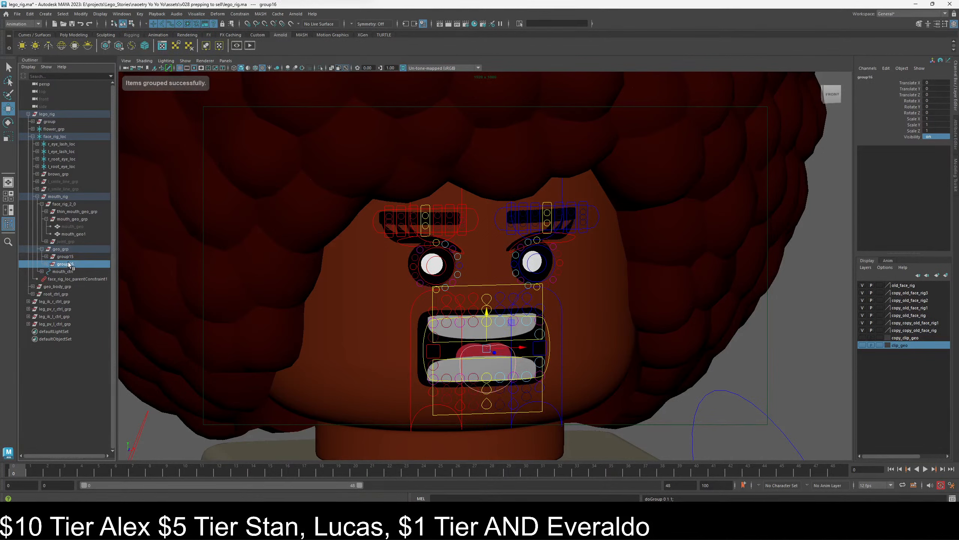
pyautogui.click(64, 257)
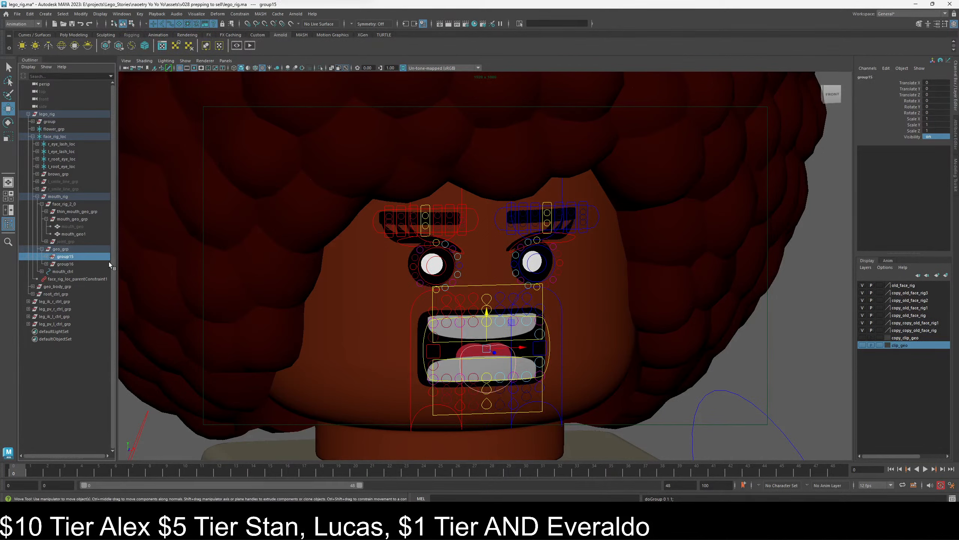
# - Undo the grouping of both lip pairs inside geo_grp
pyautogui.hotkey('ctrl', 'z')
pyautogui.hotkey('ctrl', 'z')
pyautogui.hotkey('ctrl', 'z')
pyautogui.hotkey('ctrl', 'z')
pyautogui.hotkey('ctrl', 'z')
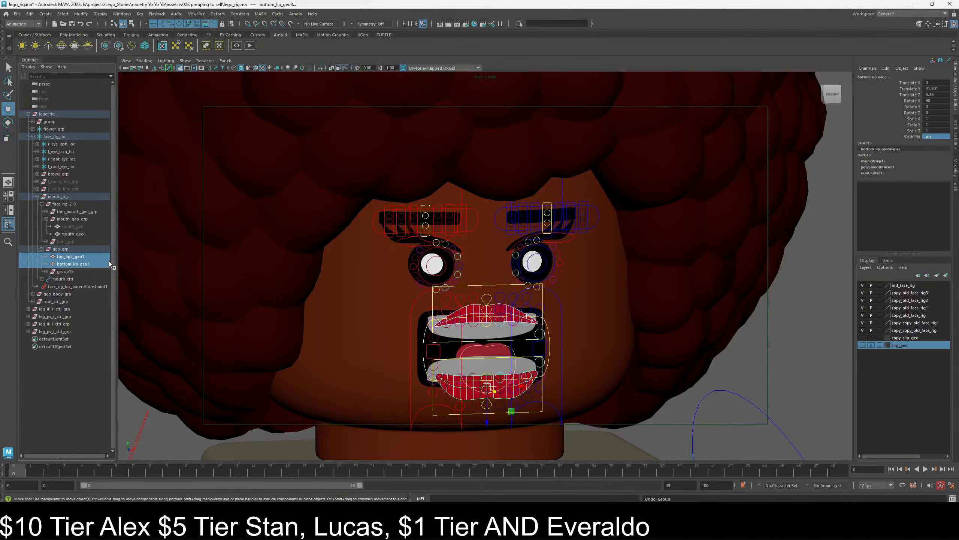
pyautogui.hotkey('ctrl', 'z')
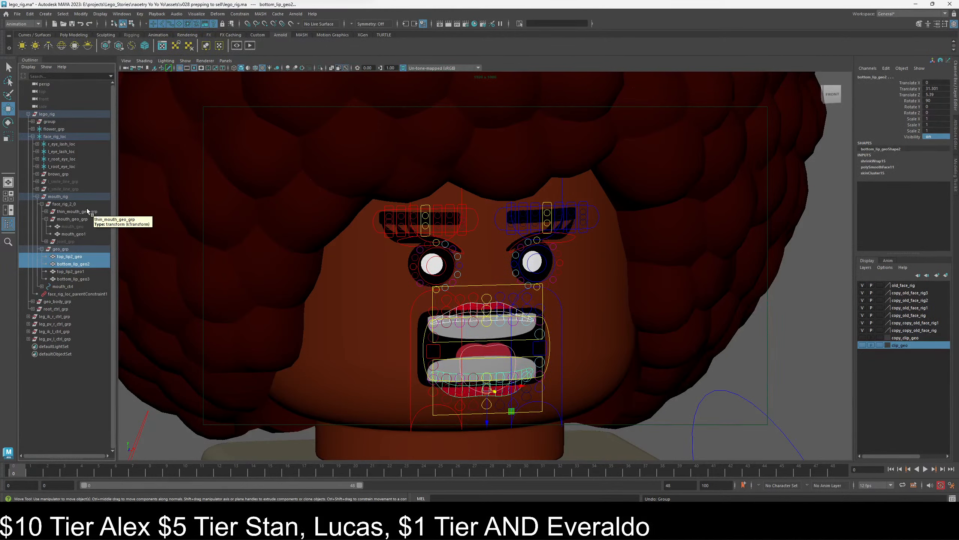
# - Examine the lip pair top_lip2_geo and bottom_lip_geo2, and the attributes available on mouth_ctrl
pyautogui.click(73, 262)
pyautogui.click(73, 257)
pyautogui.click(75, 265)
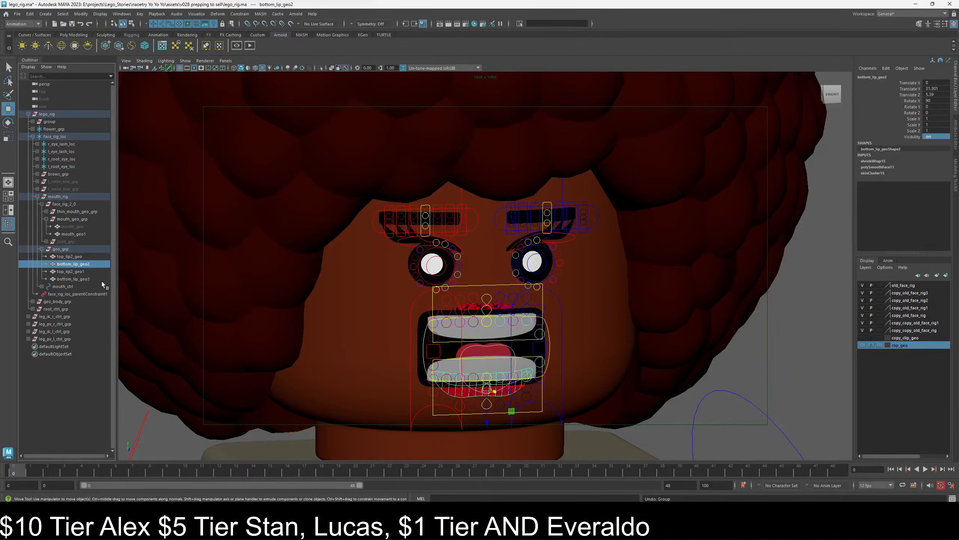
pyautogui.click(550, 348)
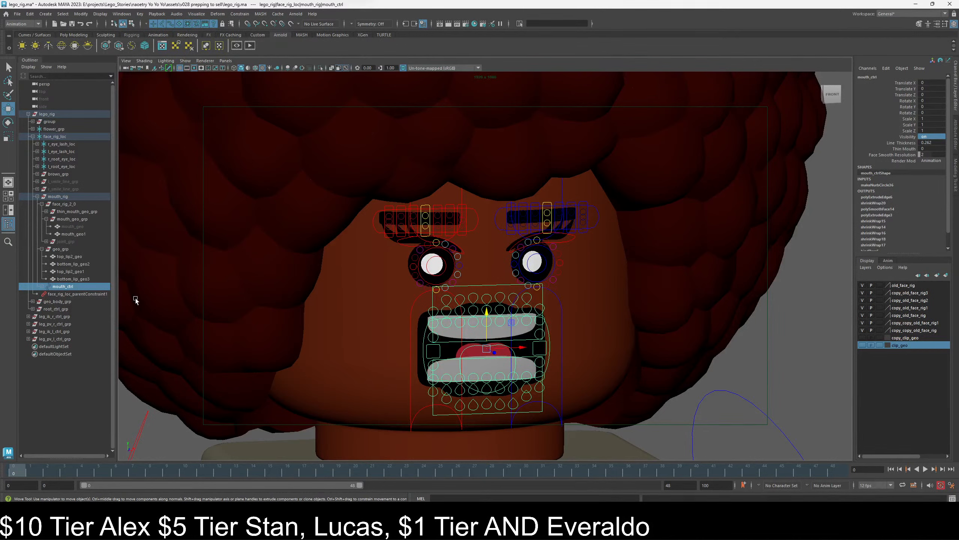
pyautogui.moveTo(136, 300); pyautogui.dragTo(62, 258)
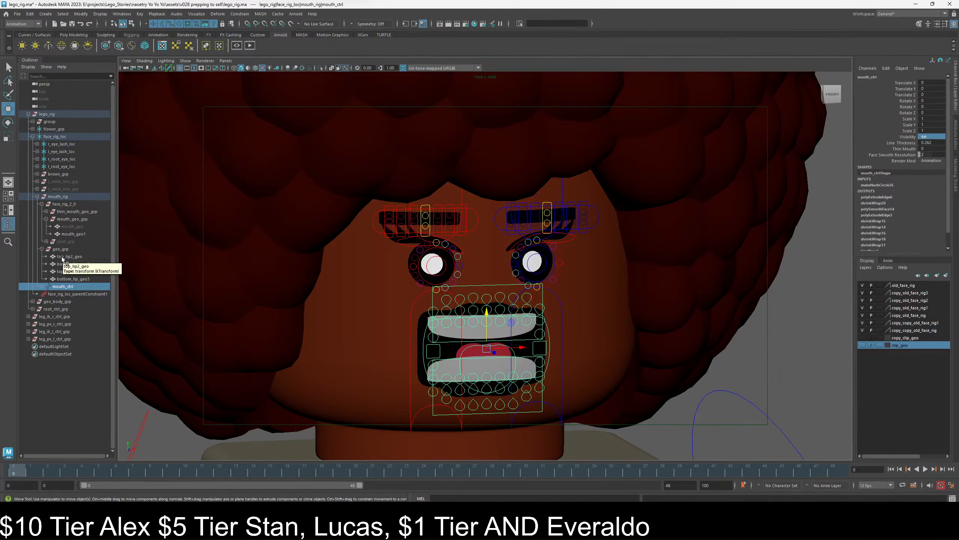
pyautogui.moveTo(62, 258); pyautogui.dragTo(63, 260)
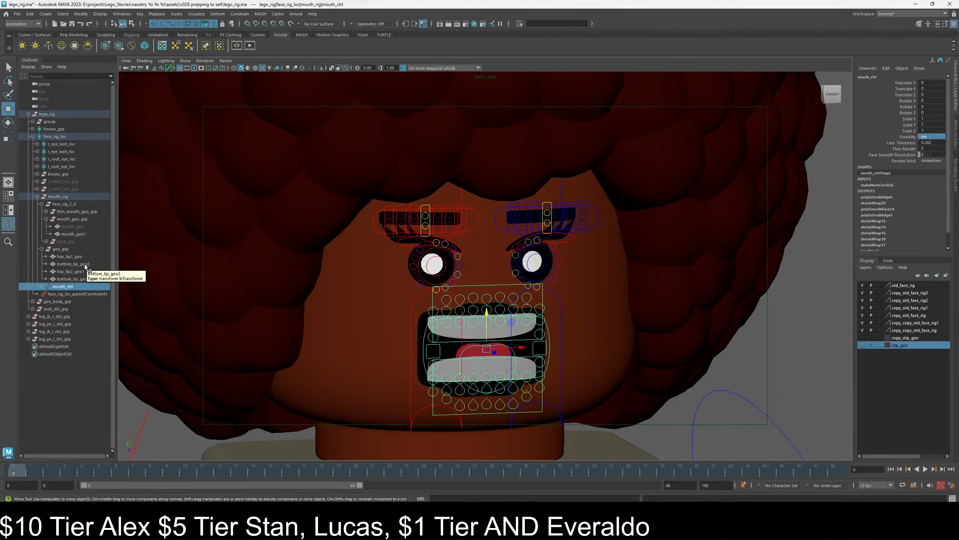
# - Compare the lip meshes top_lip2_geo, bottom_lip_geo2 and top_lip2_geo1 by selecting them one at a time
pyautogui.click(83, 256)
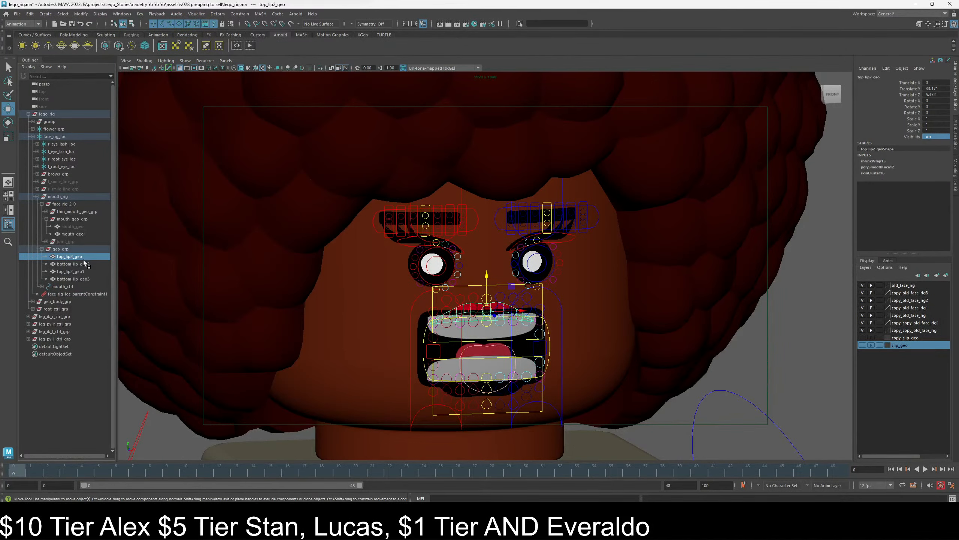
pyautogui.click(91, 263)
pyautogui.click(91, 256)
pyautogui.click(93, 264)
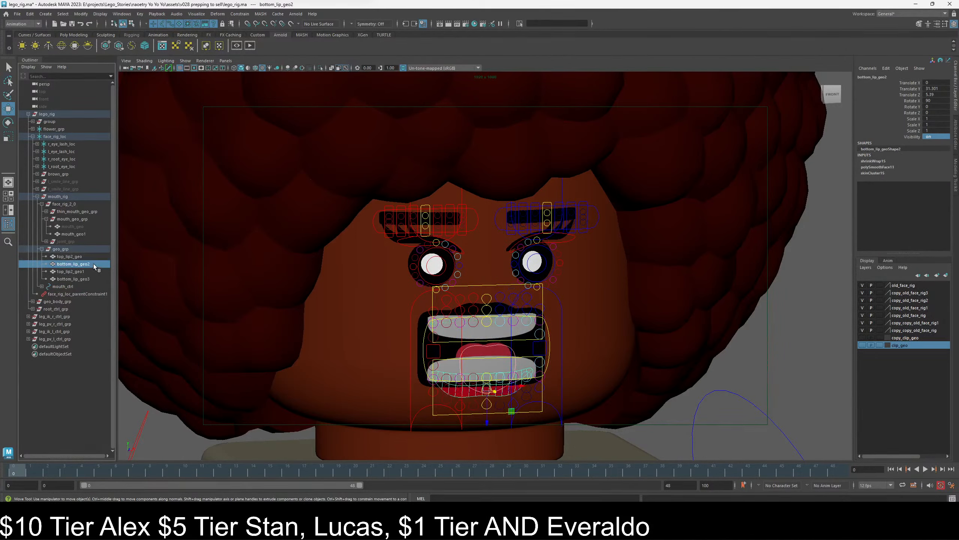
pyautogui.click(88, 257)
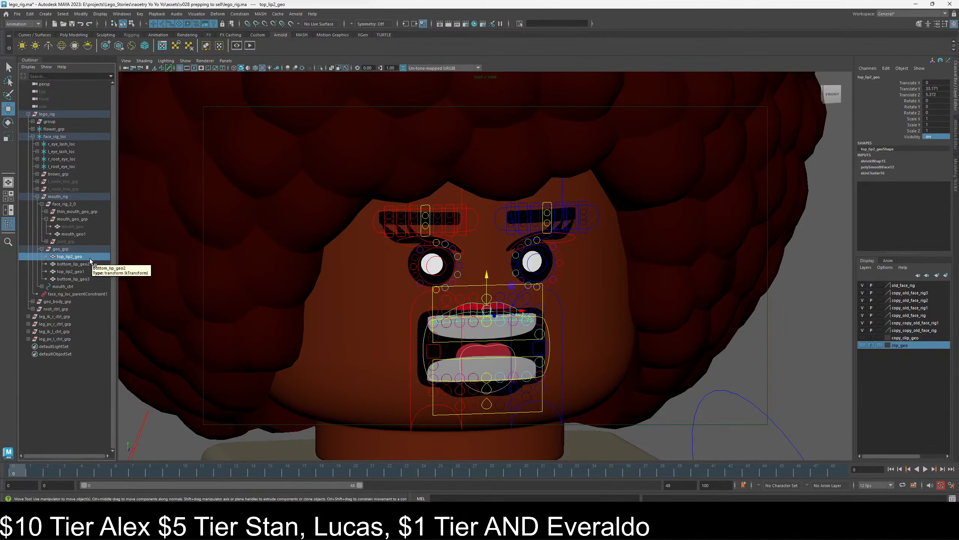
pyautogui.click(88, 272)
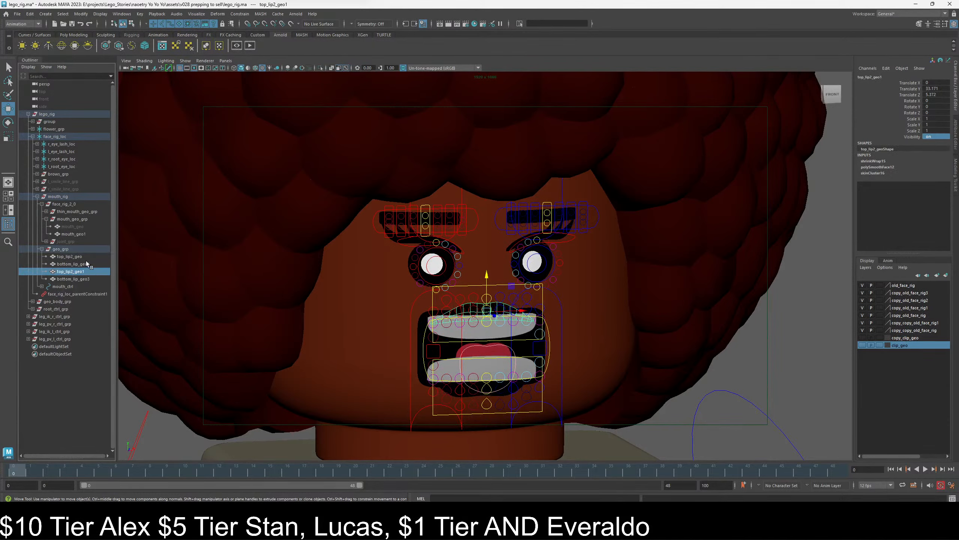
pyautogui.click(87, 255)
pyautogui.click(92, 264)
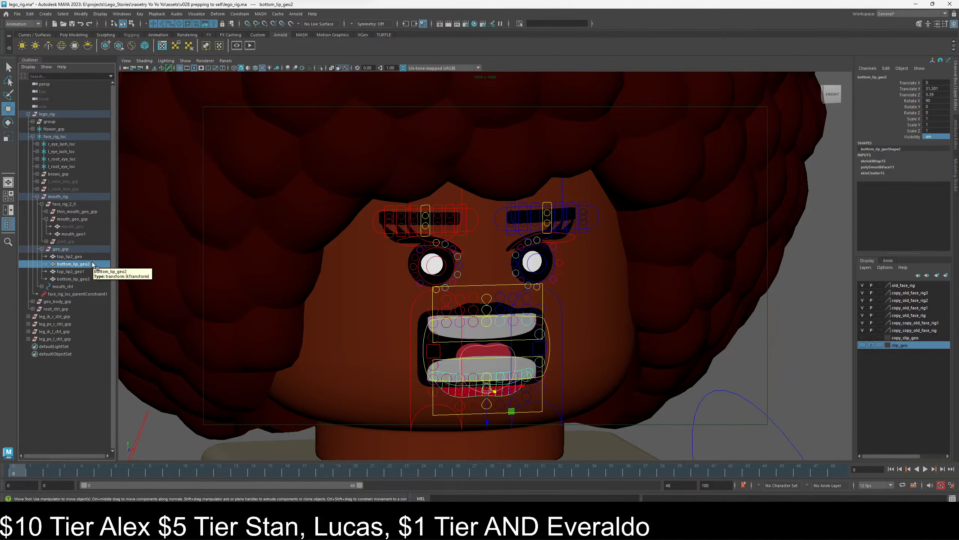
pyautogui.click(96, 256)
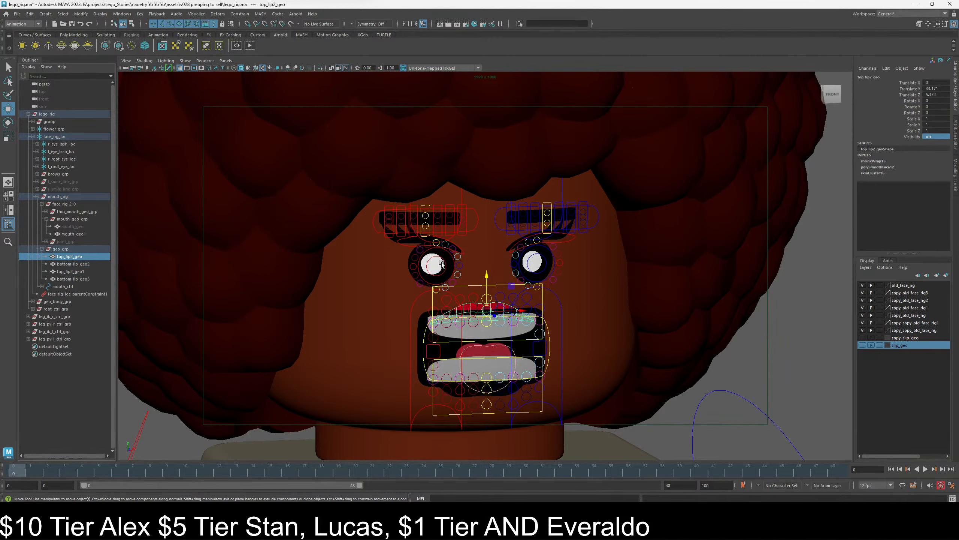
# - Select top_lip2_geo together with bottom_lip_geo2 and inspect how the lips sit on the face from the side and front
pyautogui.keyDown('alt'); pyautogui.moveTo(419, 275); pyautogui.dragTo(437, 272); pyautogui.keyUp('alt')
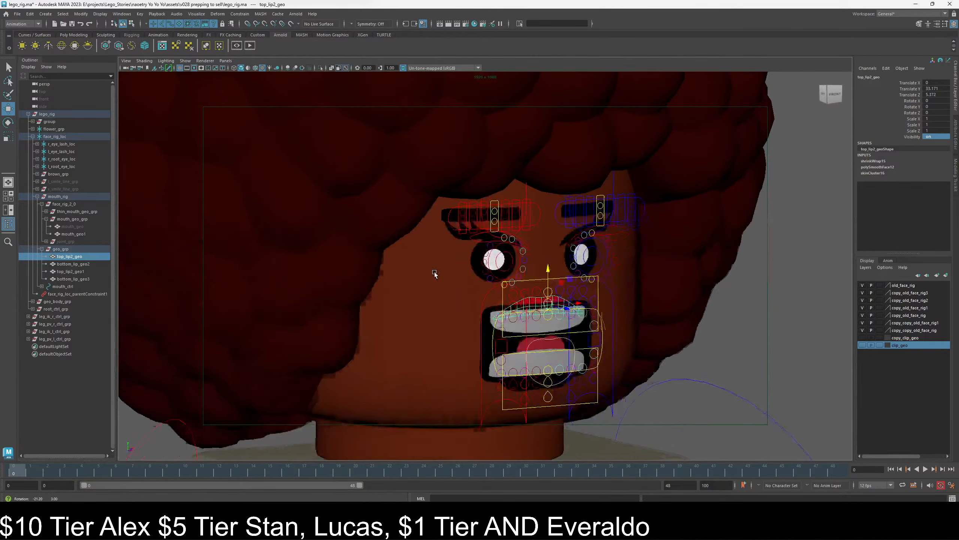
pyautogui.click(87, 271)
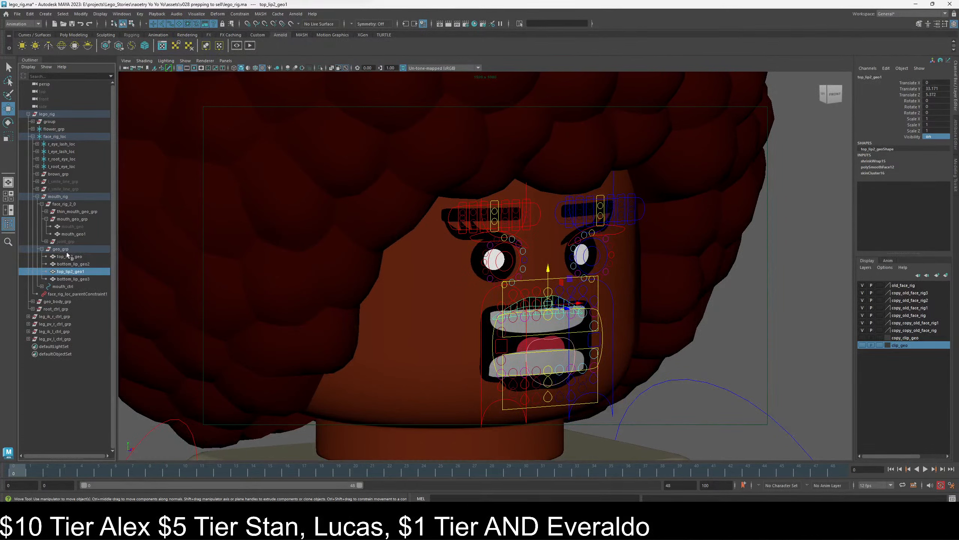
pyautogui.doubleClick(84, 258)
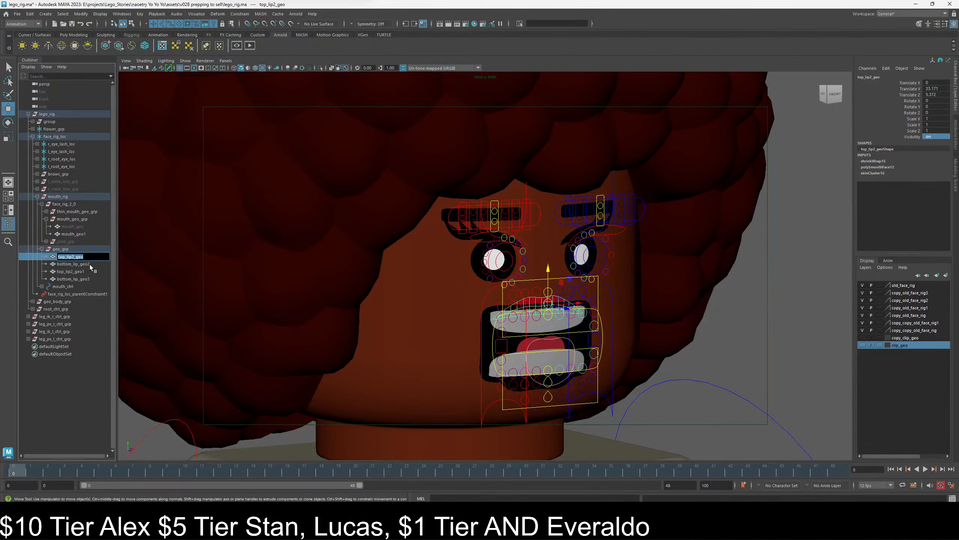
pyautogui.click(90, 263)
pyautogui.click(86, 256)
pyautogui.keyDown('shift'); pyautogui.click(91, 263); pyautogui.keyUp('shift')
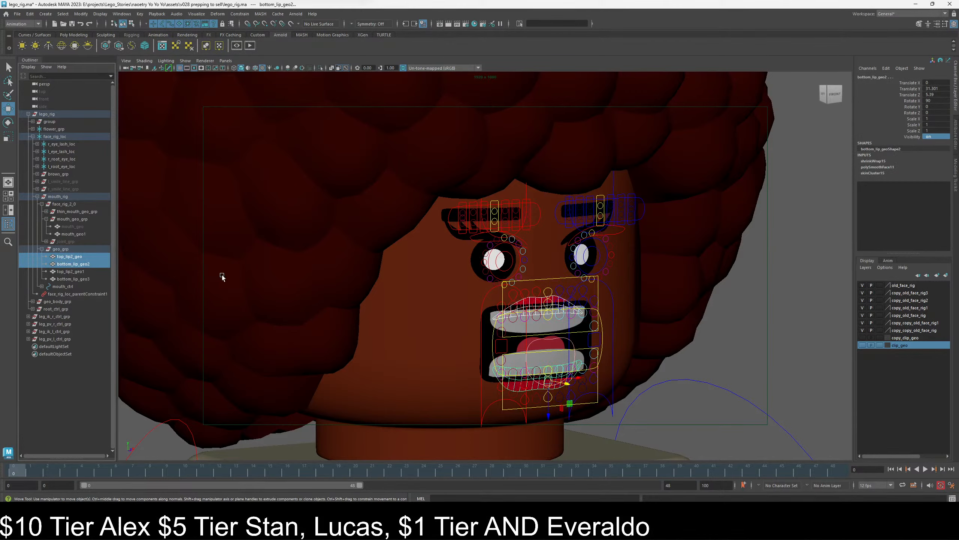
pyautogui.keyDown('alt'); pyautogui.moveTo(537, 316); pyautogui.dragTo(575, 317); pyautogui.keyUp('alt')
pyautogui.scroll(8, 557, 327)
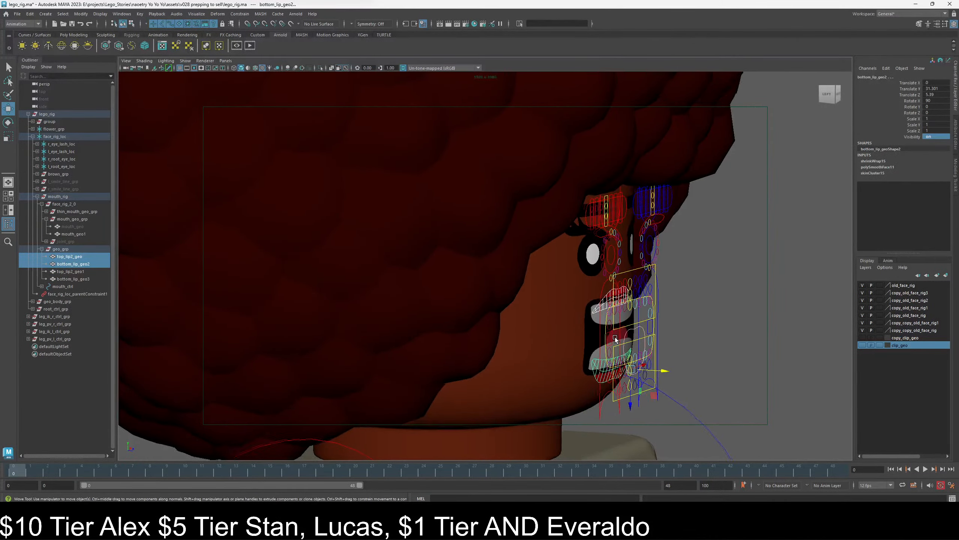
pyautogui.keyDown('alt'); pyautogui.moveTo(448, 295); pyautogui.dragTo(417, 334); pyautogui.keyUp('alt')
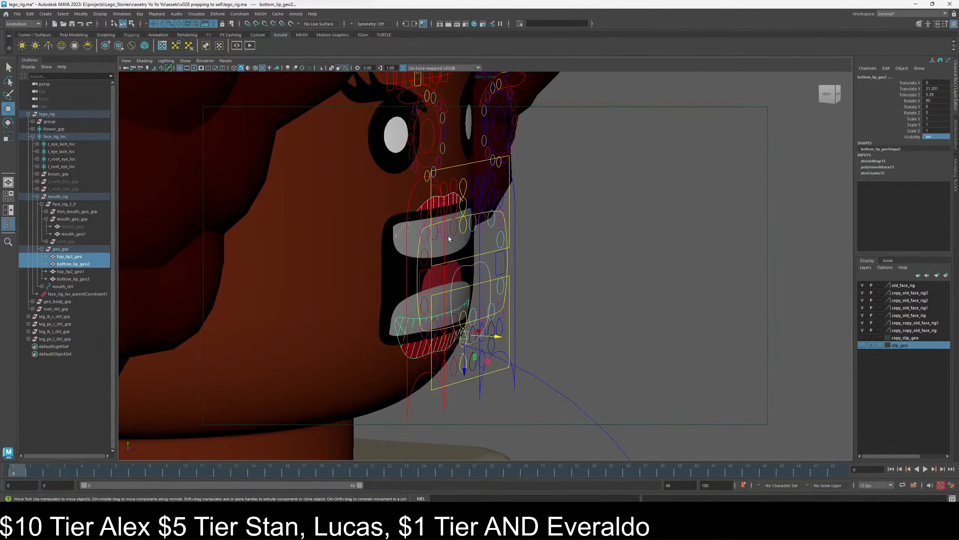
pyautogui.keyDown('alt'); pyautogui.moveTo(533, 255); pyautogui.dragTo(477, 253); pyautogui.keyUp('alt')
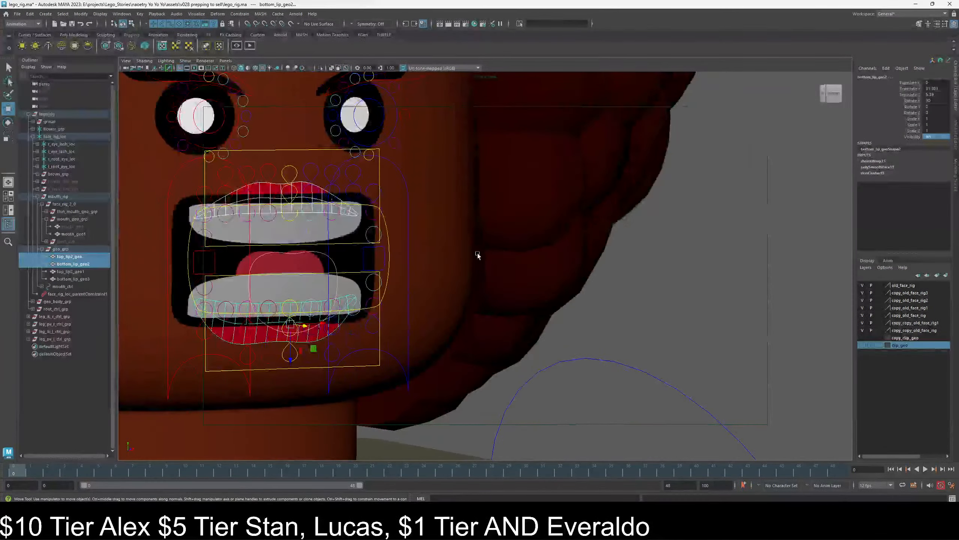
pyautogui.keyDown('alt'); pyautogui.moveTo(317, 233); pyautogui.dragTo(267, 231); pyautogui.keyUp('alt')
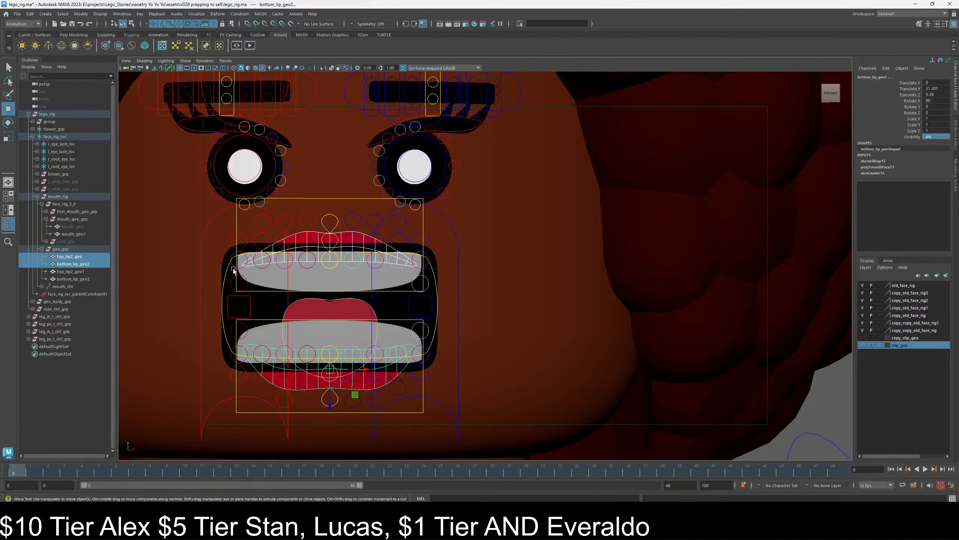
# - Try raising the middle top-lip control above the mouth and undo the move
pyautogui.click(336, 236)
pyautogui.click(330, 209)
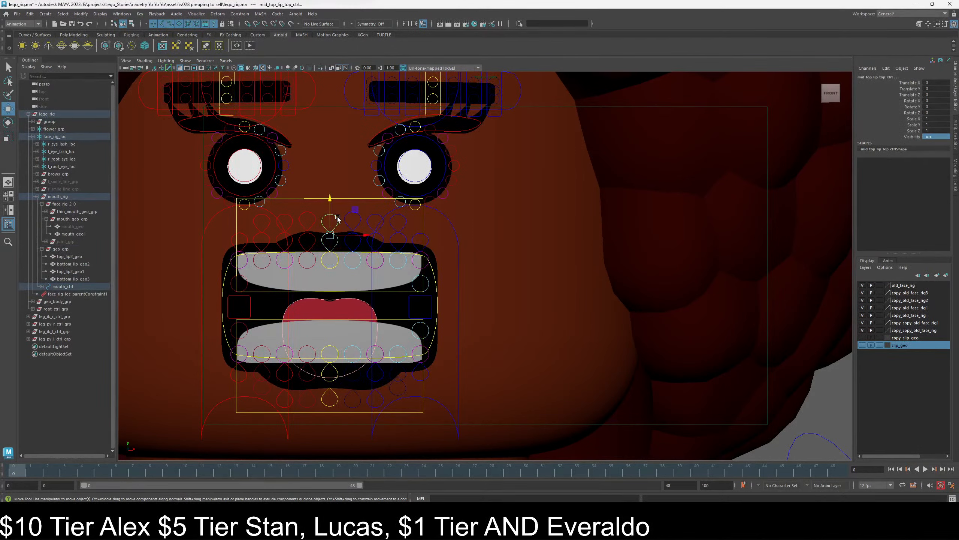
pyautogui.moveTo(330, 209); pyautogui.dragTo(330, 186)
pyautogui.hotkey('ctrl', 'z')
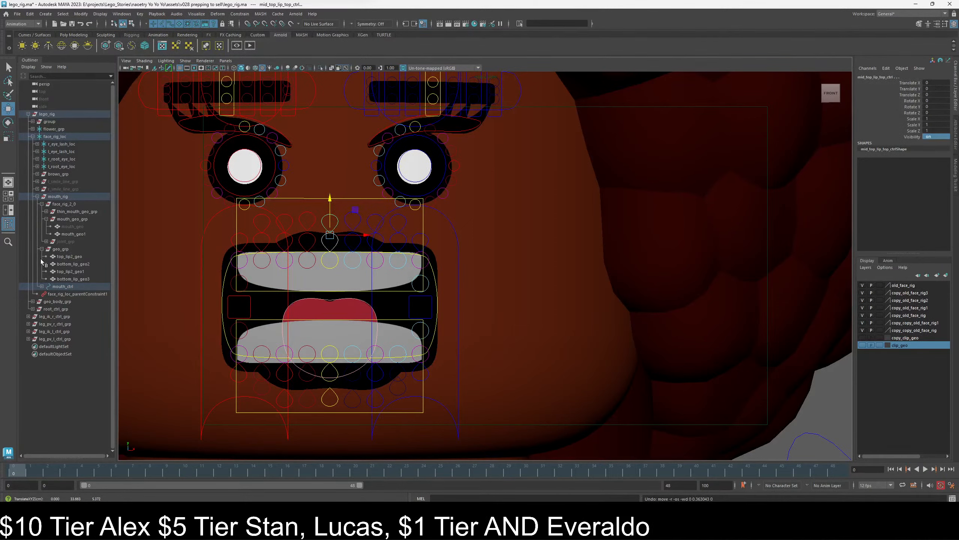
# - Open the Set Driven Key window with mouth_ctrl selected and place it beside the mouth in the viewport
pyautogui.click(438, 307)
pyautogui.keyDown('alt'); pyautogui.moveTo(441, 325); pyautogui.dragTo(554, 325, button='middle'); pyautogui.keyUp('alt')
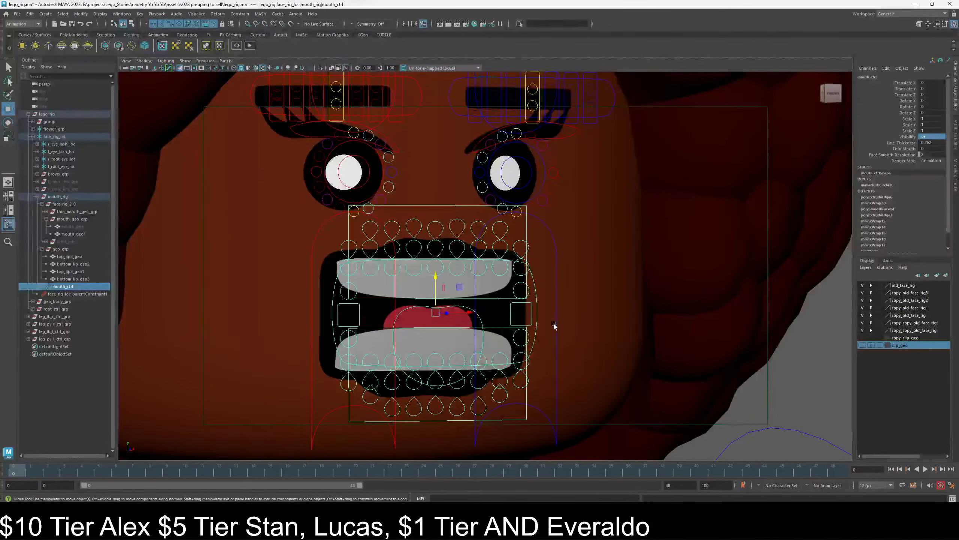
pyautogui.keyDown('alt'); pyautogui.moveTo(429, 317); pyautogui.dragTo(419, 319, button='middle'); pyautogui.keyUp('alt')
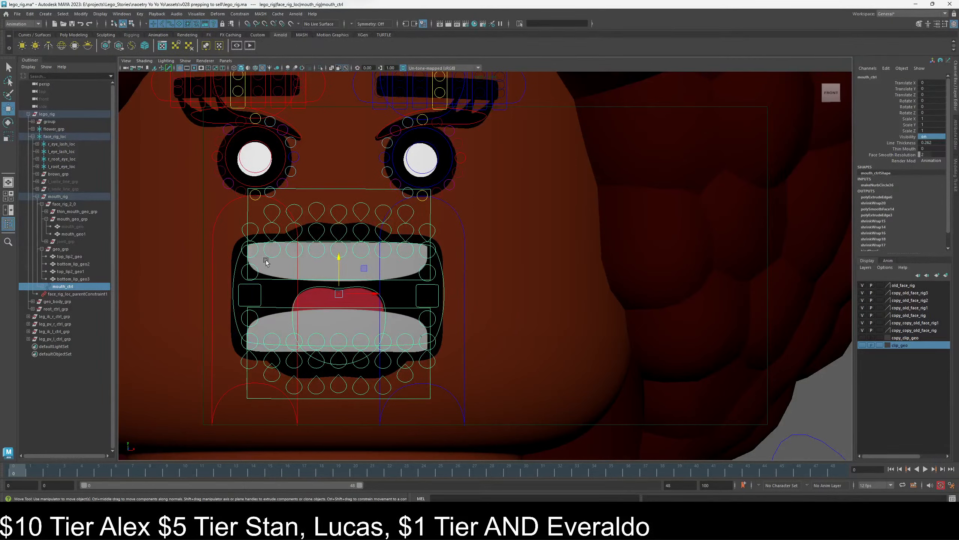
pyautogui.click(122, 13)
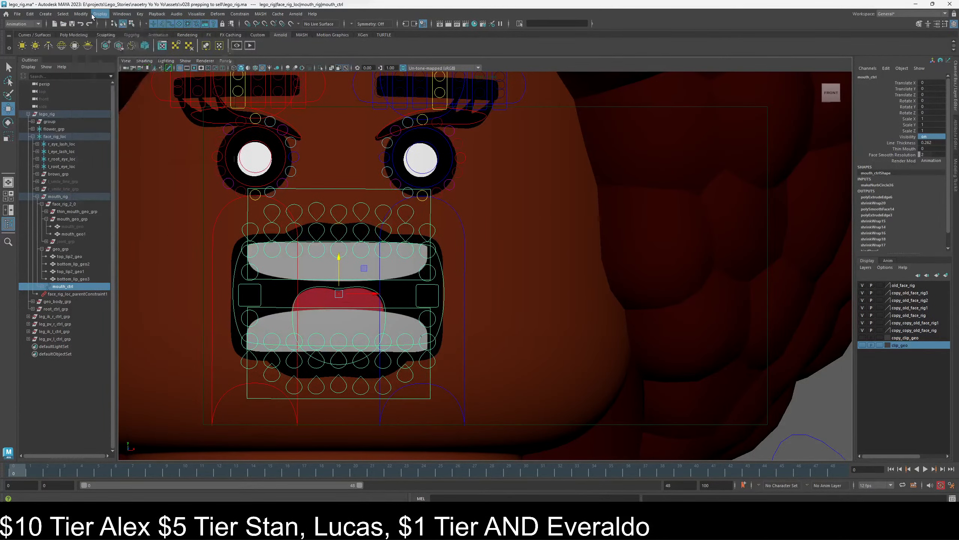
pyautogui.moveTo(146, 14)
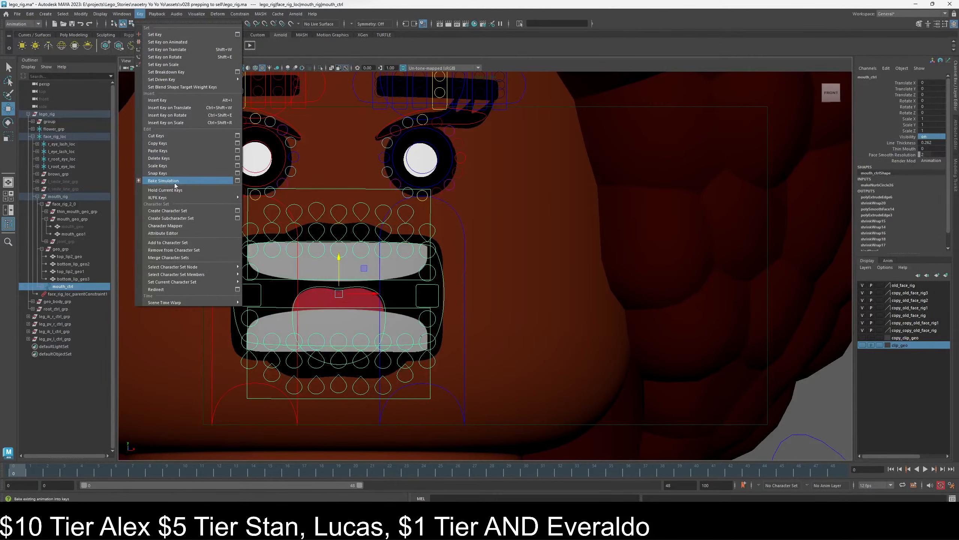
pyautogui.moveTo(166, 80)
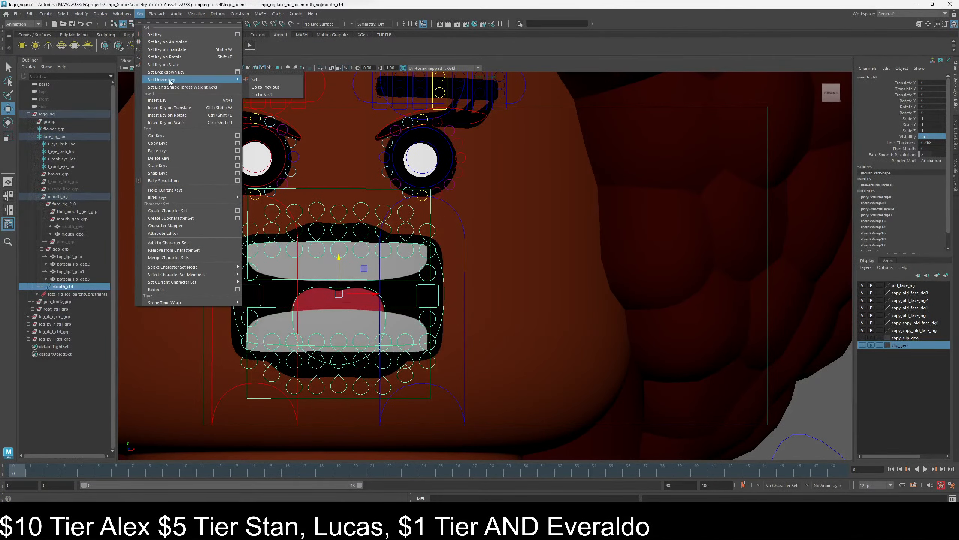
pyautogui.click(282, 82)
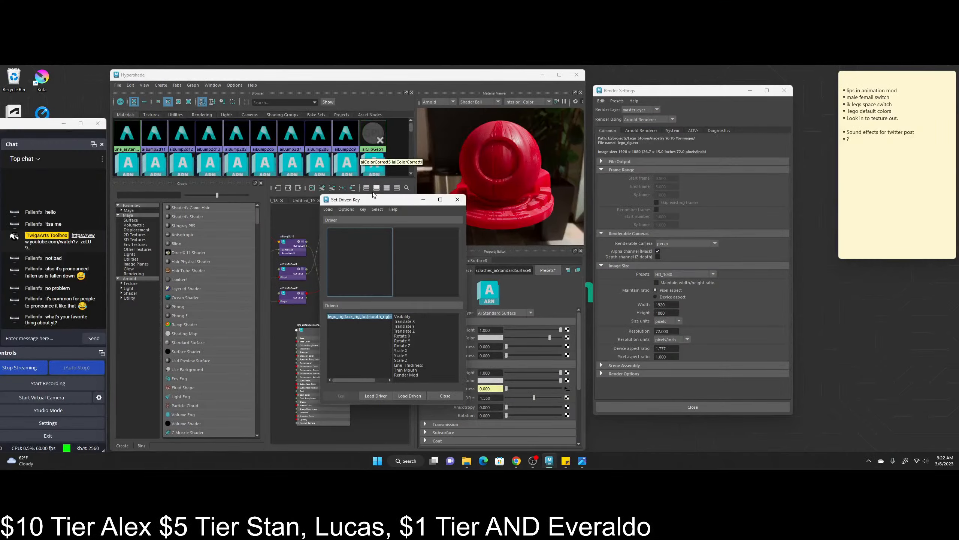
pyautogui.moveTo(377, 199); pyautogui.dragTo(843, 393)
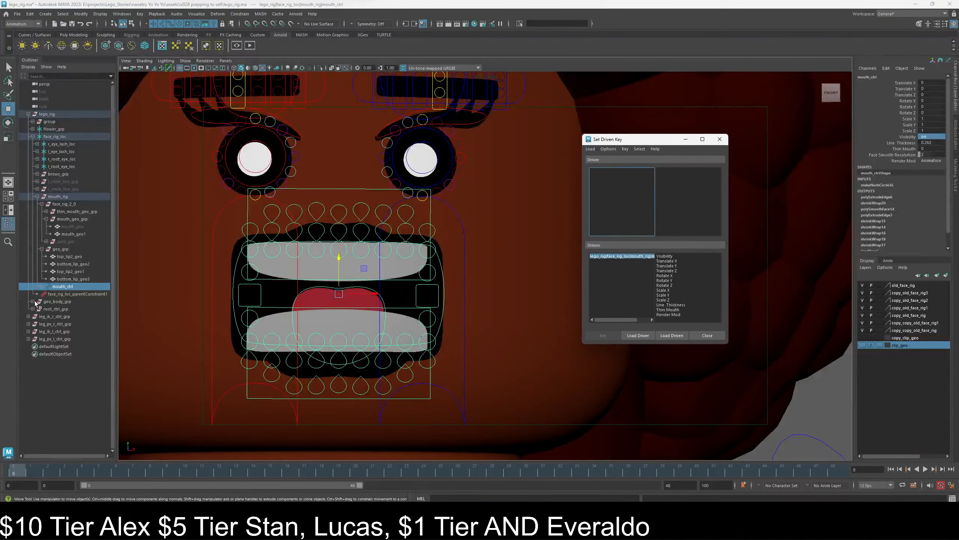
# - Try hiding top_lip2_geo and bottom_lip_geo2 together by setting their Visibility to 0, and undo the change
pyautogui.click(74, 257)
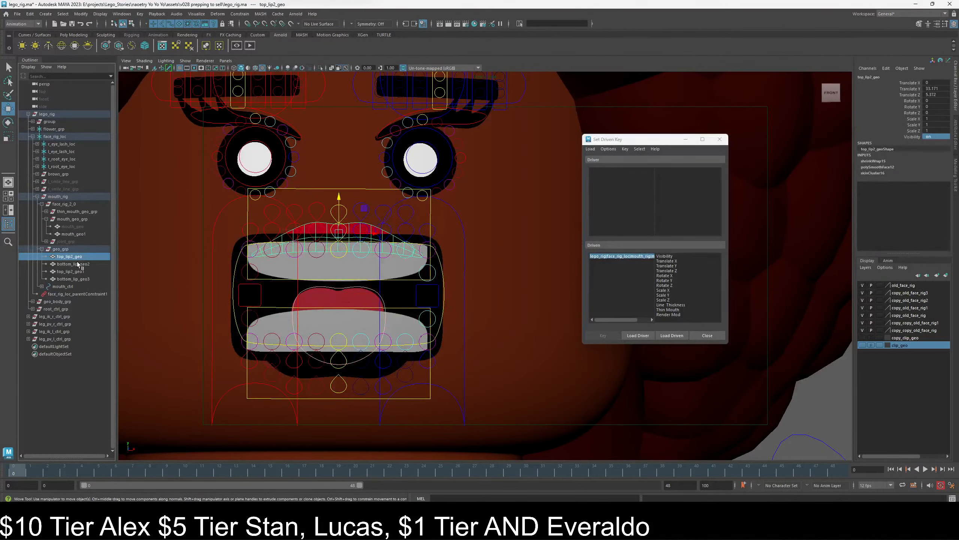
pyautogui.keyDown('ctrl'); pyautogui.click(71, 271); pyautogui.keyUp('ctrl')
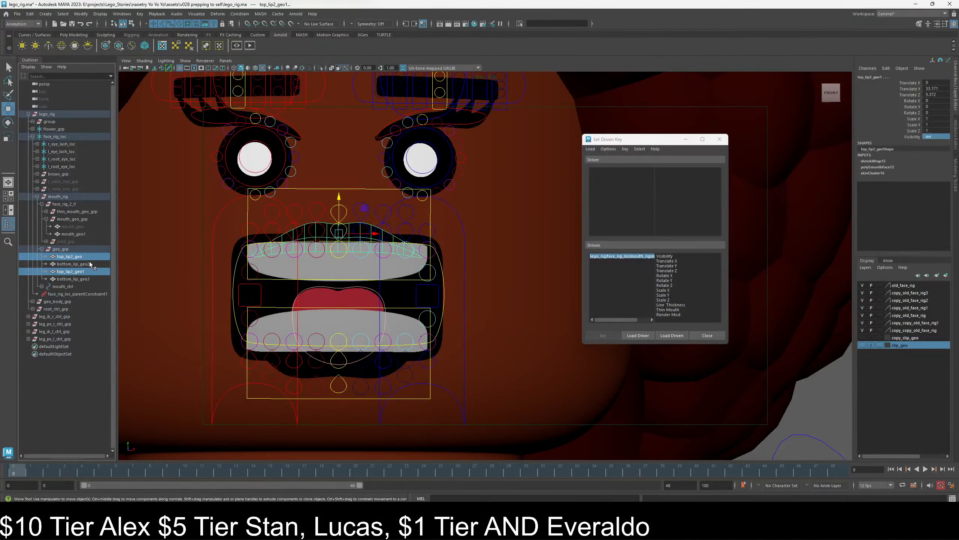
pyautogui.click(88, 258)
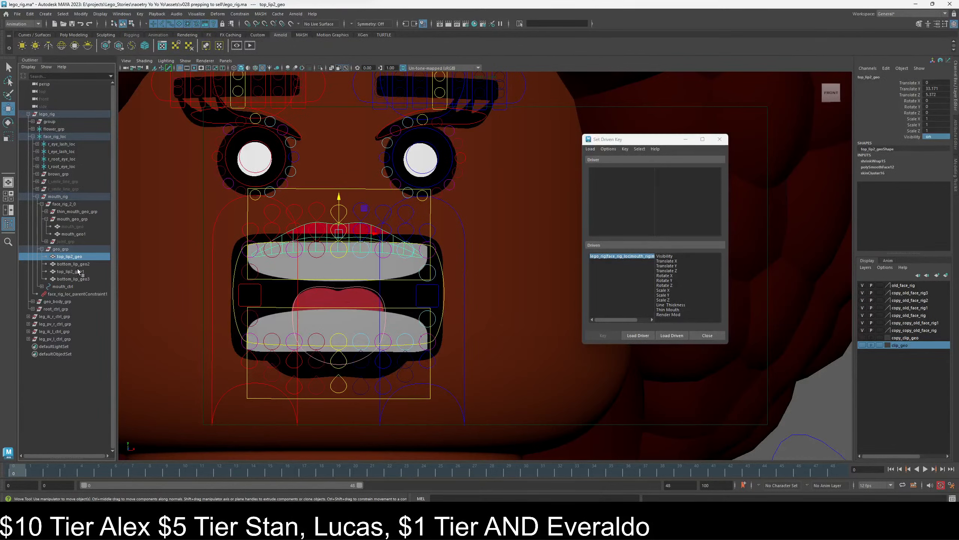
pyautogui.click(77, 264)
pyautogui.click(77, 258)
pyautogui.keyDown('ctrl'); pyautogui.click(78, 265); pyautogui.keyUp('ctrl')
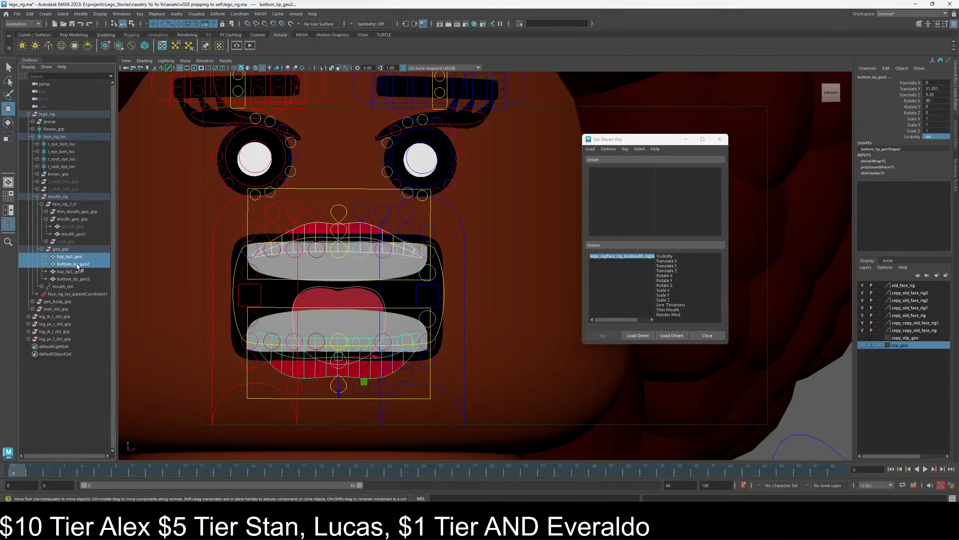
pyautogui.doubleClick(943, 136)
pyautogui.write('0')
pyautogui.press('Return')
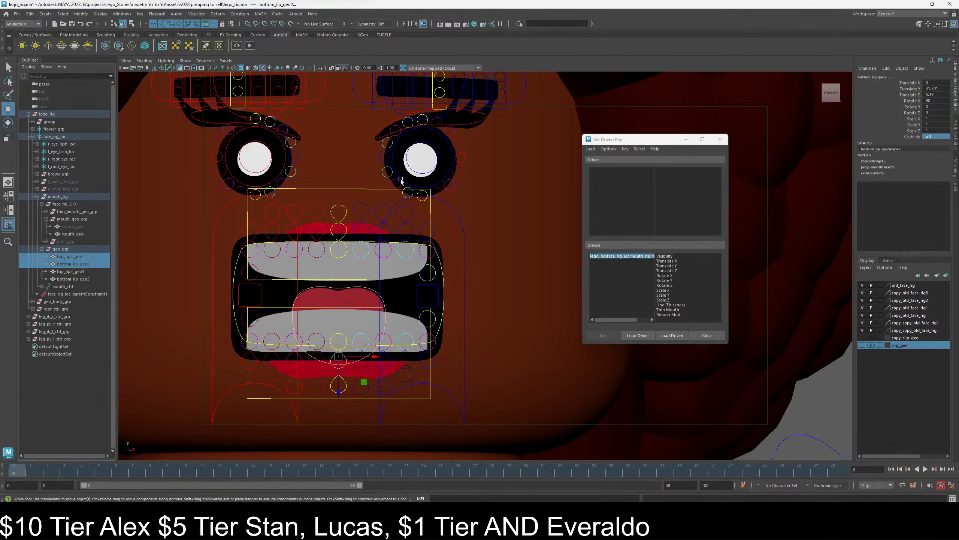
pyautogui.hotkey('ctrl', 'z')
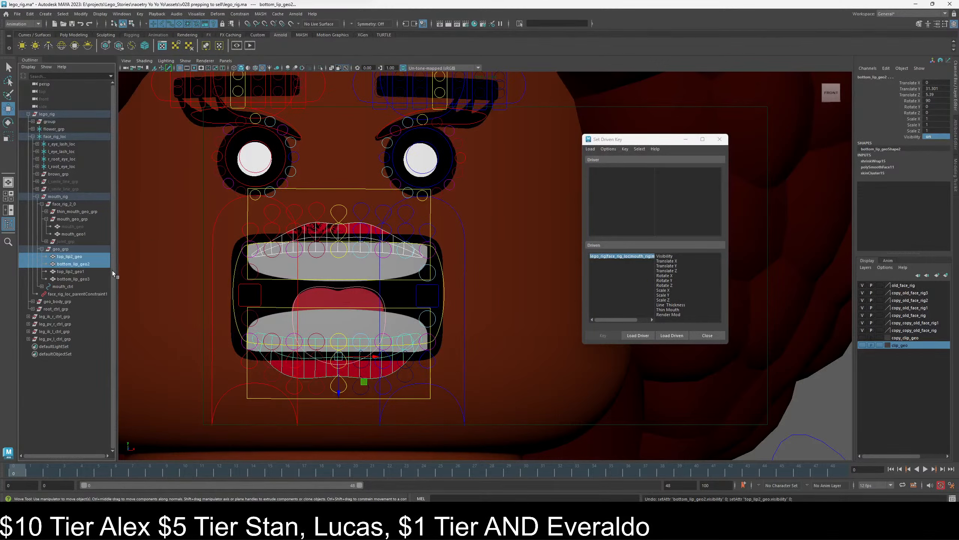
# - Try hiding top_lip2_geo1 and bottom_lip_geo3 together by setting their Visibility to 0, and undo the change
pyautogui.click(81, 271)
pyautogui.keyDown('ctrl'); pyautogui.click(81, 279); pyautogui.keyUp('ctrl')
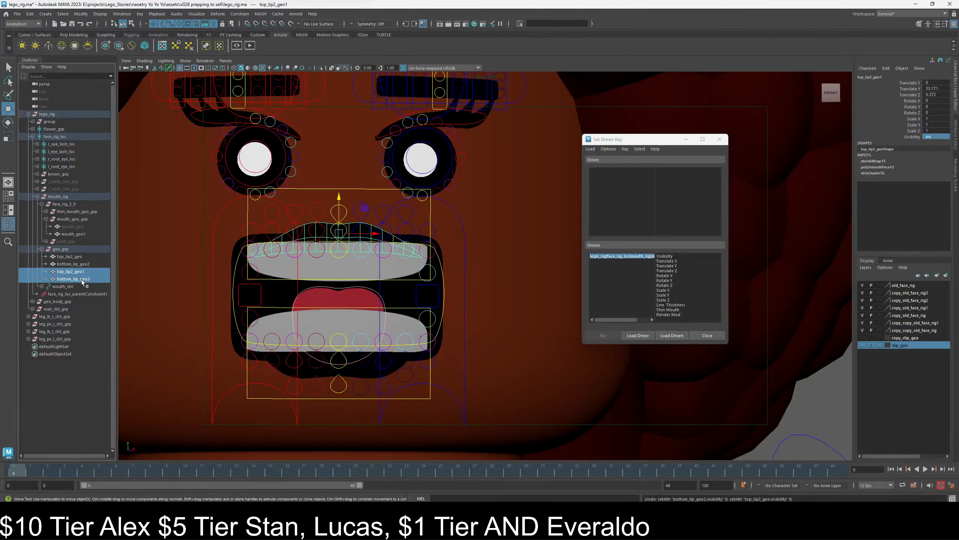
pyautogui.doubleClick(938, 138)
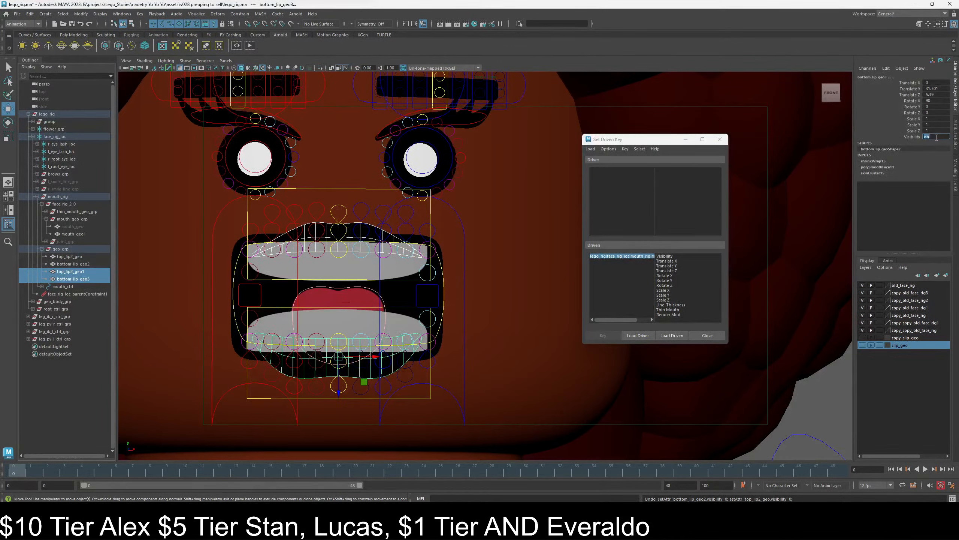
pyautogui.write('0')
pyautogui.press('Return')
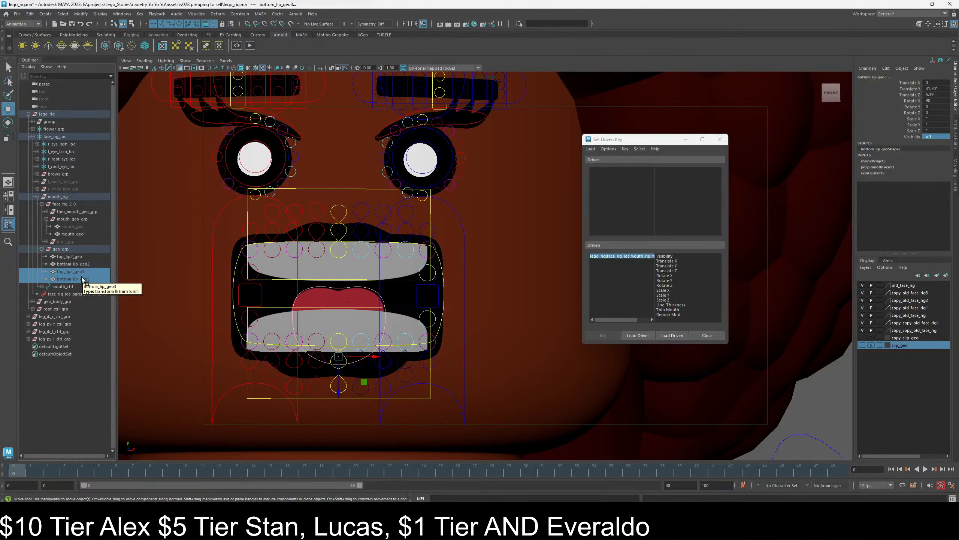
pyautogui.hotkey('ctrl', 'z')
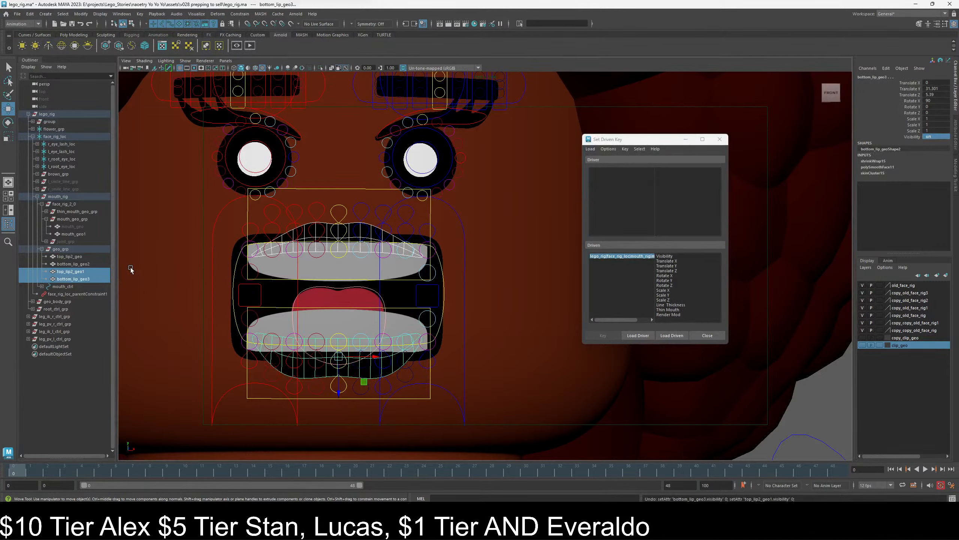
# - Select top_lip2_geo together with top_lip2_geo1 and load both as the driven objects in Set Driven Key
pyautogui.click(70, 257)
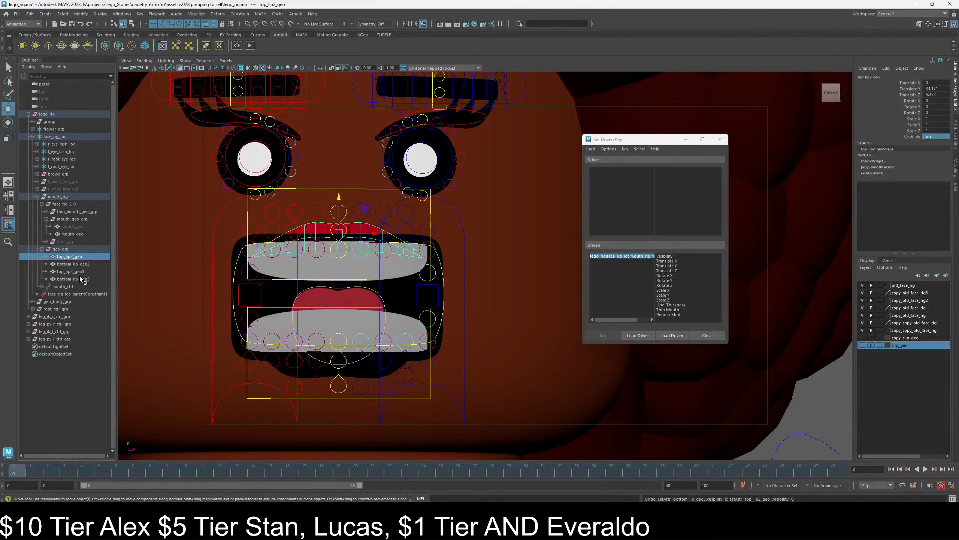
pyautogui.keyDown('ctrl'); pyautogui.click(78, 273); pyautogui.keyUp('ctrl')
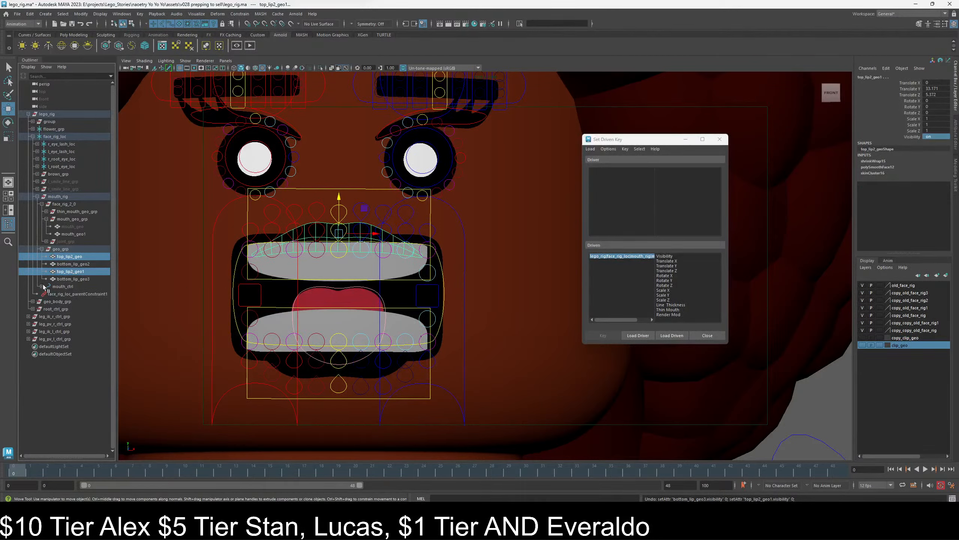
pyautogui.doubleClick(72, 257)
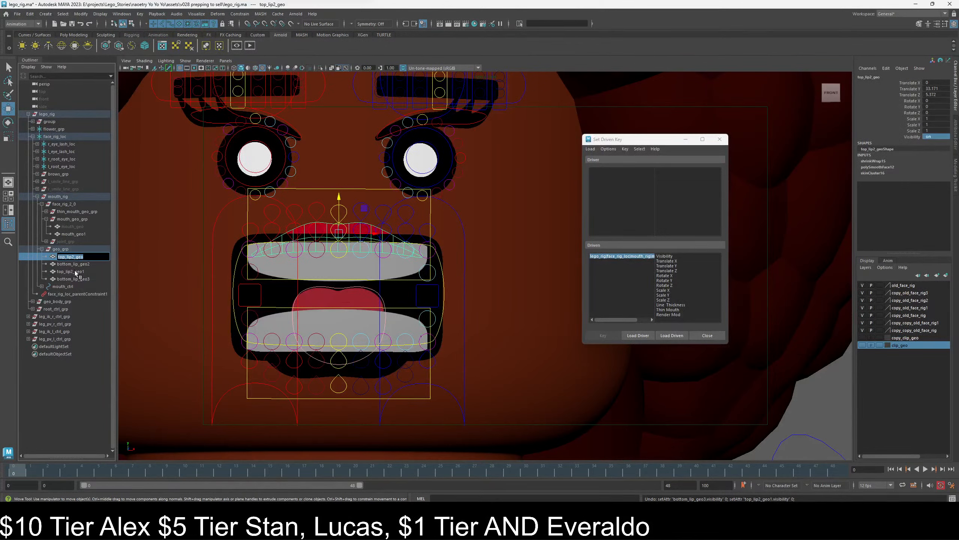
pyautogui.press('Return')
pyautogui.keyDown('ctrl'); pyautogui.click(74, 272); pyautogui.keyUp('ctrl')
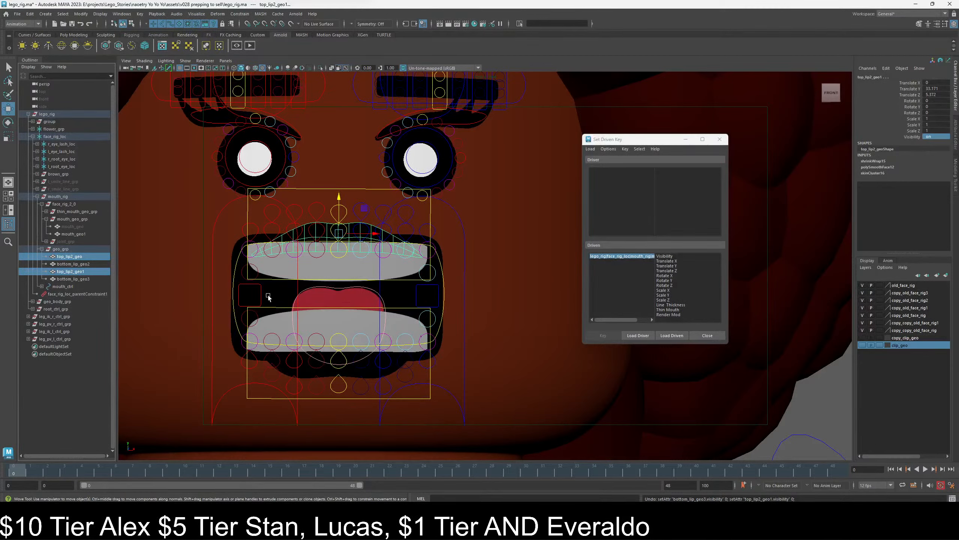
pyautogui.click(668, 335)
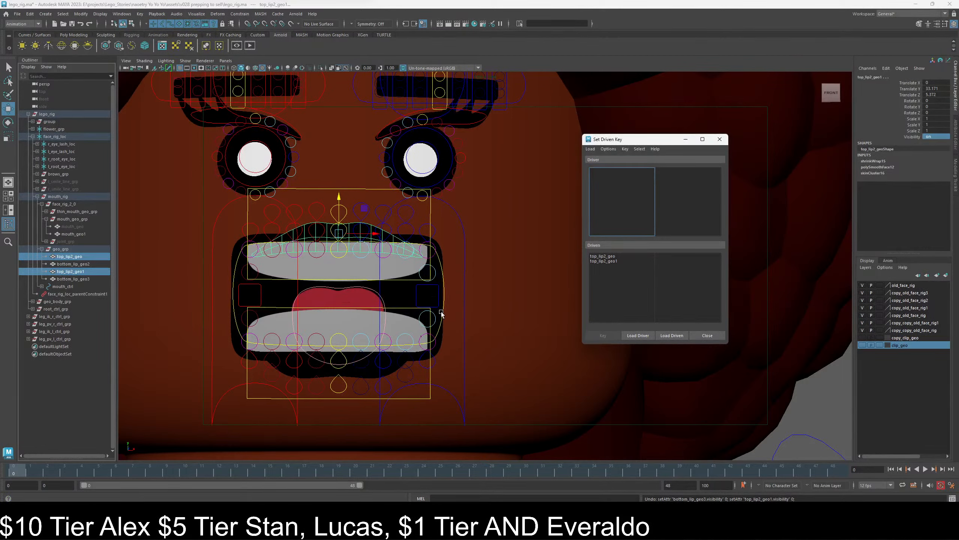
# - Load mouth_ctrl as the driver and choose its Render Mod attribute as the driving attribute
pyautogui.click(443, 293)
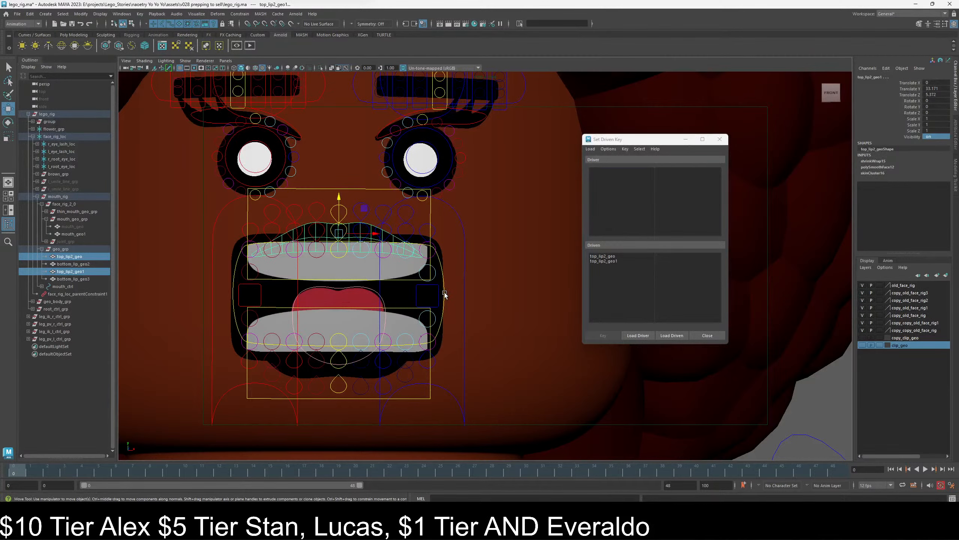
pyautogui.click(636, 334)
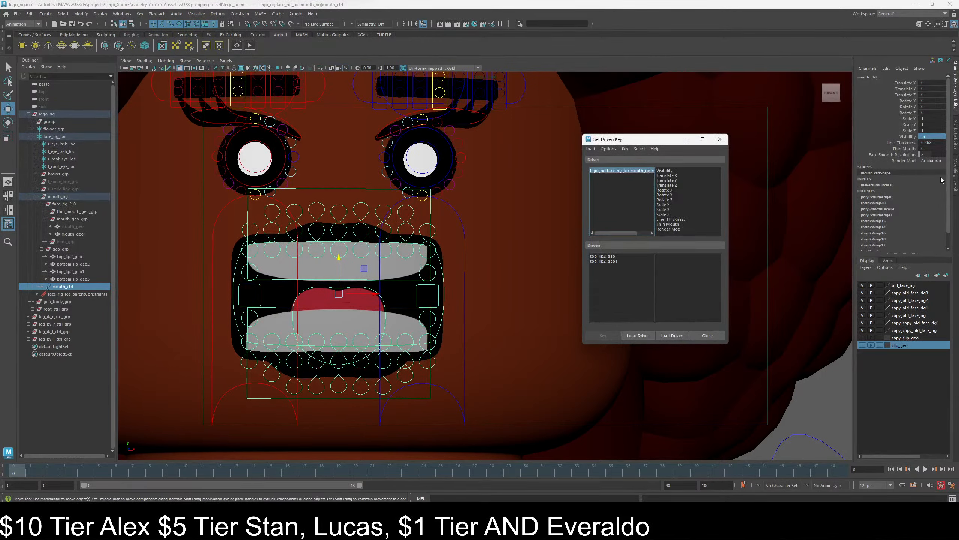
pyautogui.click(677, 229)
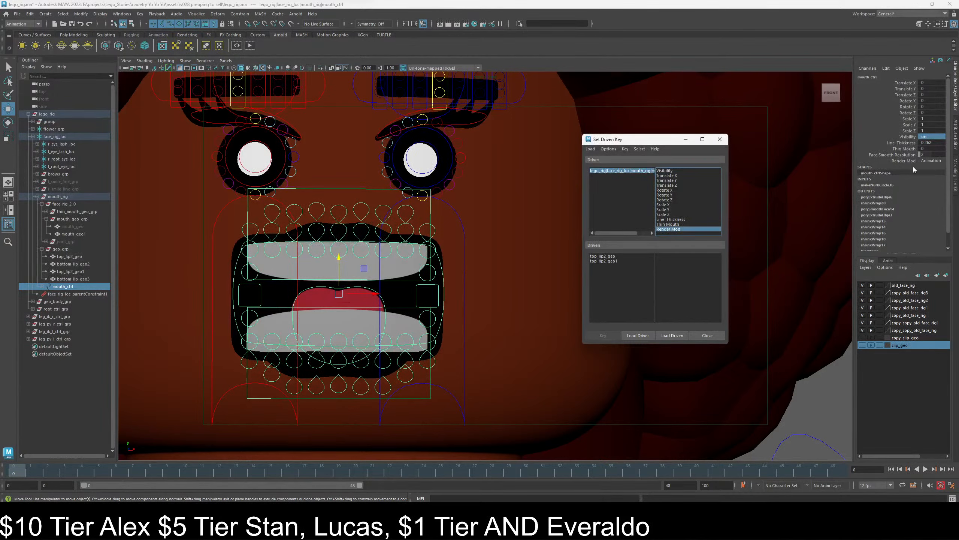
# - Choose Visibility as the driven attribute of top_lip2_geo and set its Visibility to 0 for the Animation mode
pyautogui.click(613, 262)
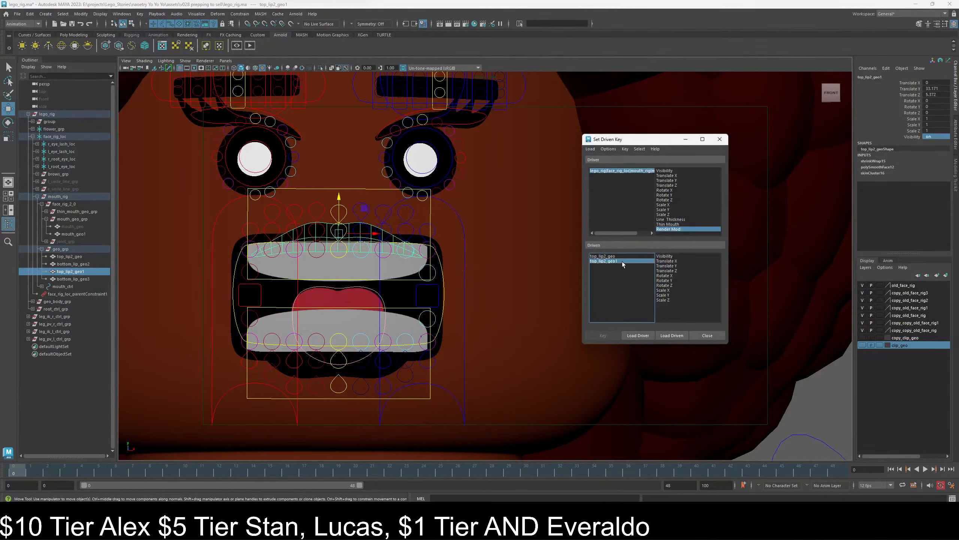
pyautogui.click(605, 256)
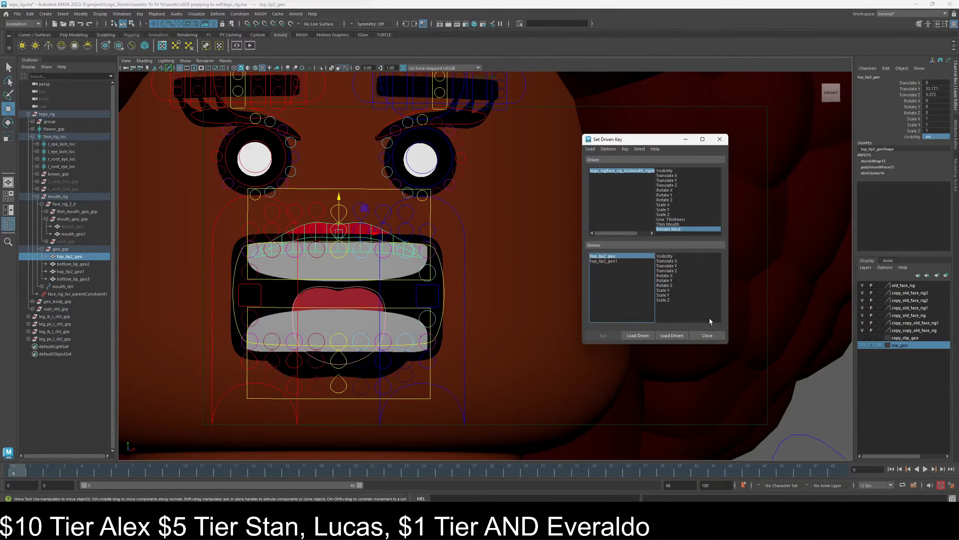
pyautogui.click(664, 256)
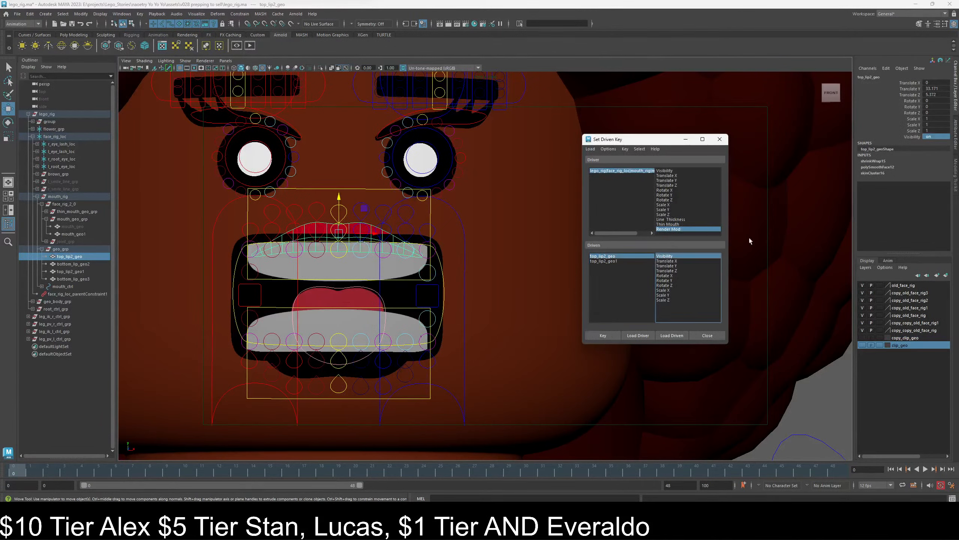
pyautogui.click(934, 136)
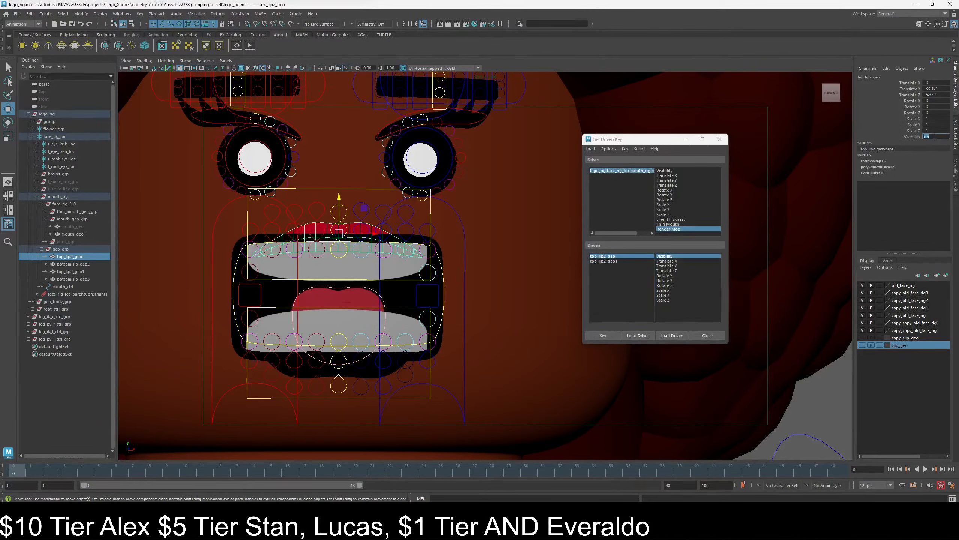
pyautogui.write('0')
pyautogui.press('Return')
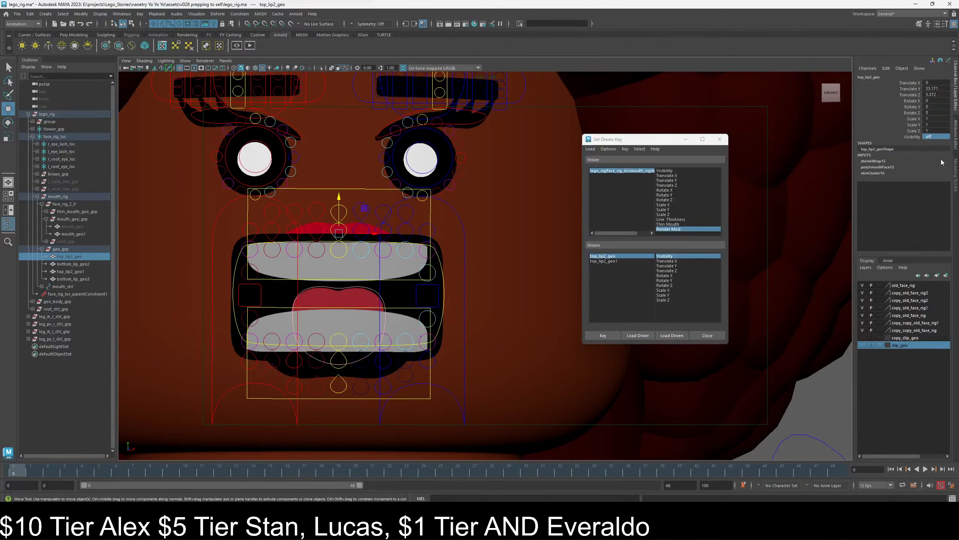
# - Key the Visibility of both top_lip2_geo and top_lip2_geo1 against Render Mod in its Animation state
pyautogui.click(616, 261)
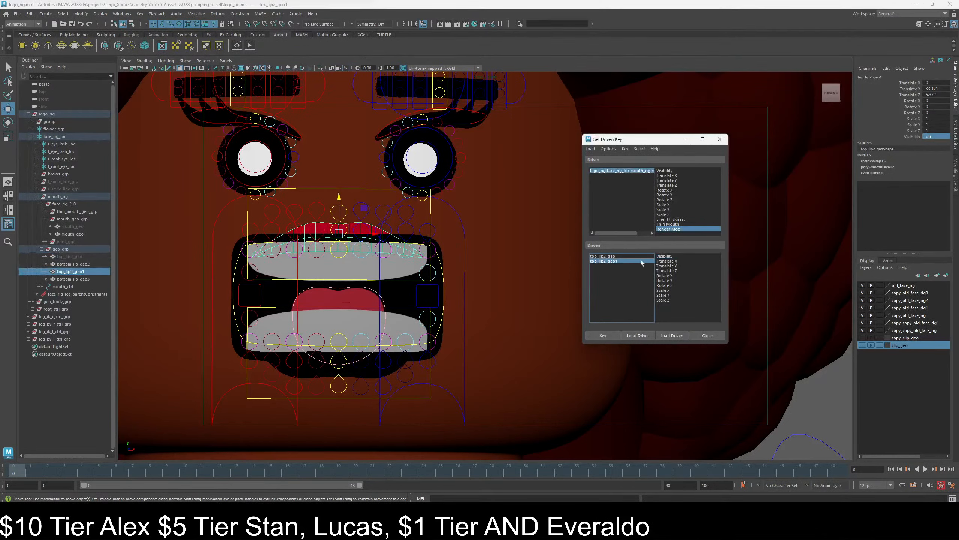
pyautogui.keyDown('shift'); pyautogui.click(621, 256); pyautogui.keyUp('shift')
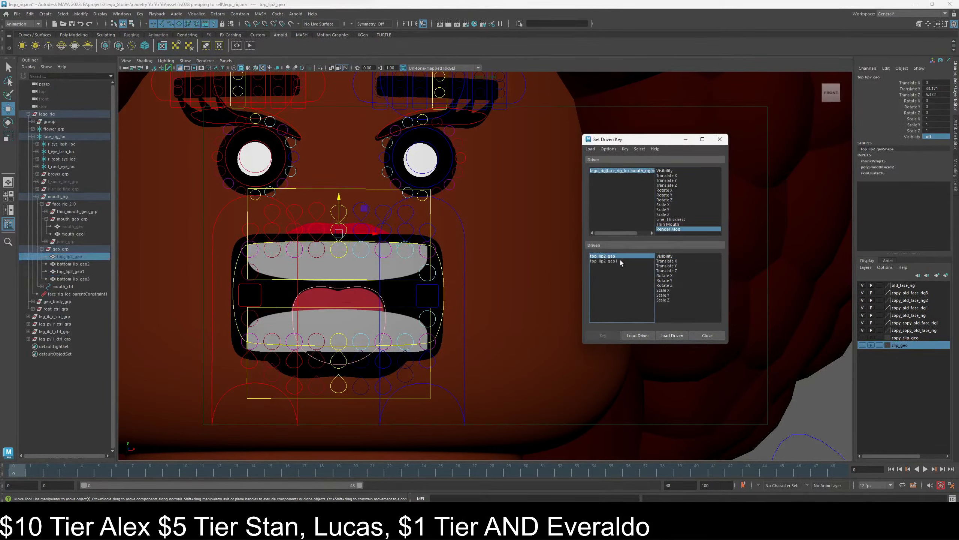
pyautogui.click(670, 256)
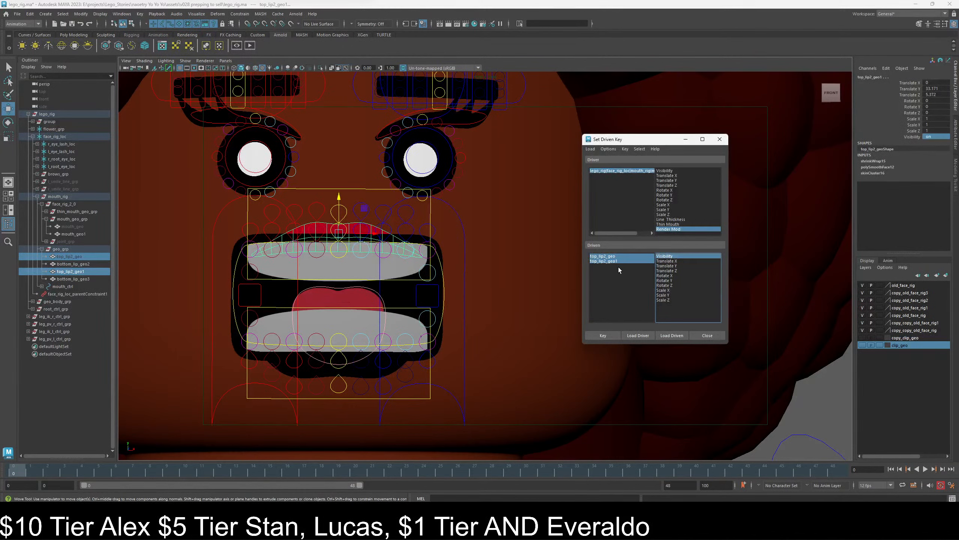
pyautogui.click(605, 335)
# - Switch the Render Mod attribute of mouth_ctrl to Render
pyautogui.click(444, 295)
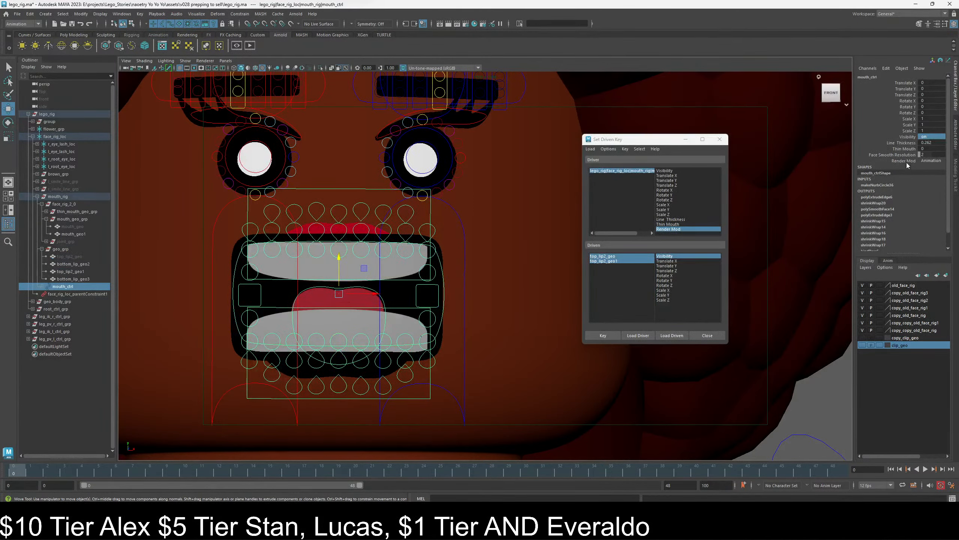
pyautogui.click(935, 160)
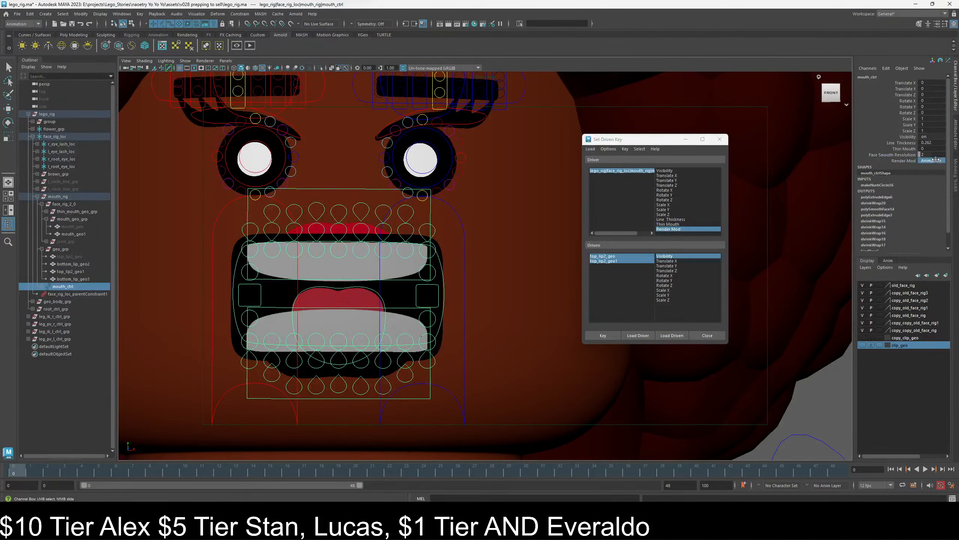
pyautogui.click(936, 160)
pyautogui.click(929, 175)
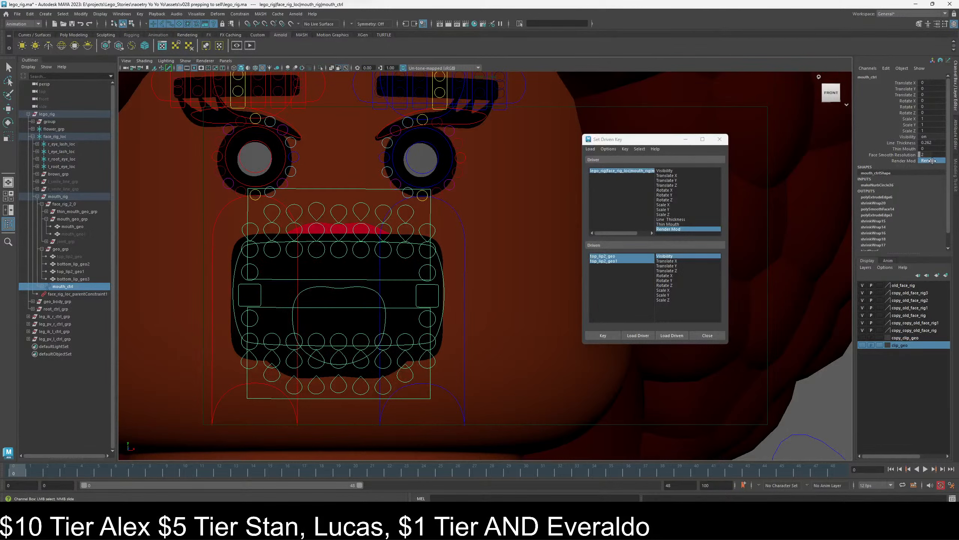
pyautogui.click(931, 161)
# - Choose Visibility of the driven top_lip2_geo and set it to 0 for the Render mode
pyautogui.click(642, 261)
pyautogui.click(640, 255)
pyautogui.click(673, 256)
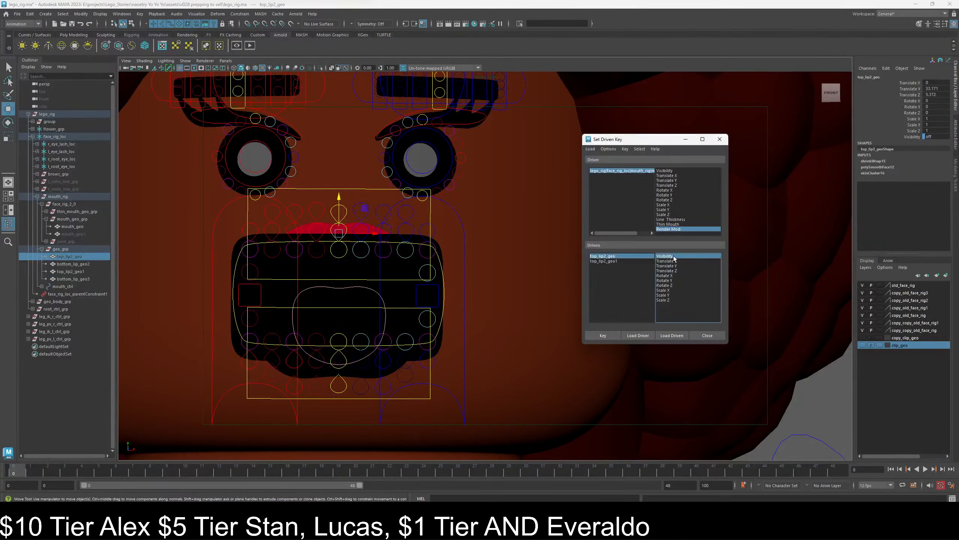
pyautogui.doubleClick(935, 136)
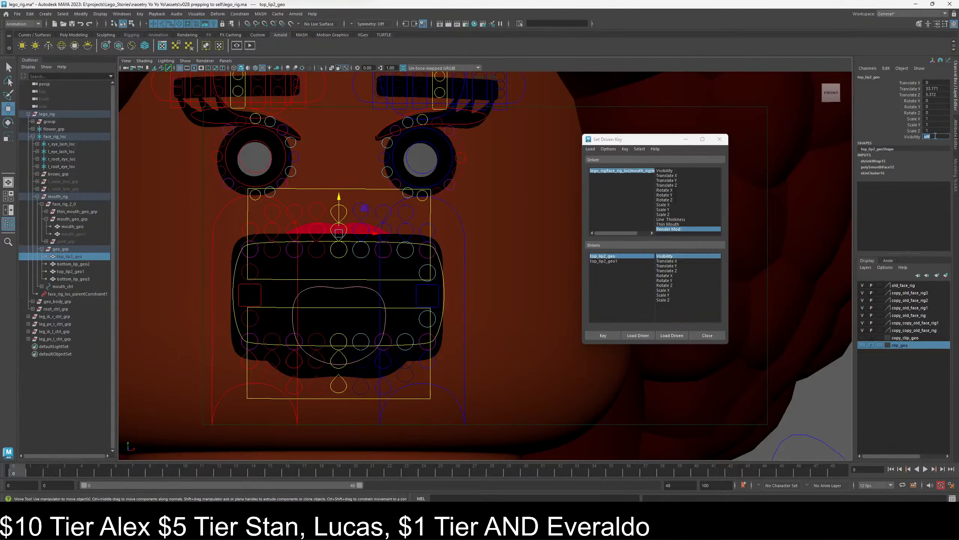
pyautogui.write('0')
pyautogui.press('Return')
# - Set the Visibility of top_lip2_geo1 to 1 and key it against the Render state of Render Mod
pyautogui.click(604, 261)
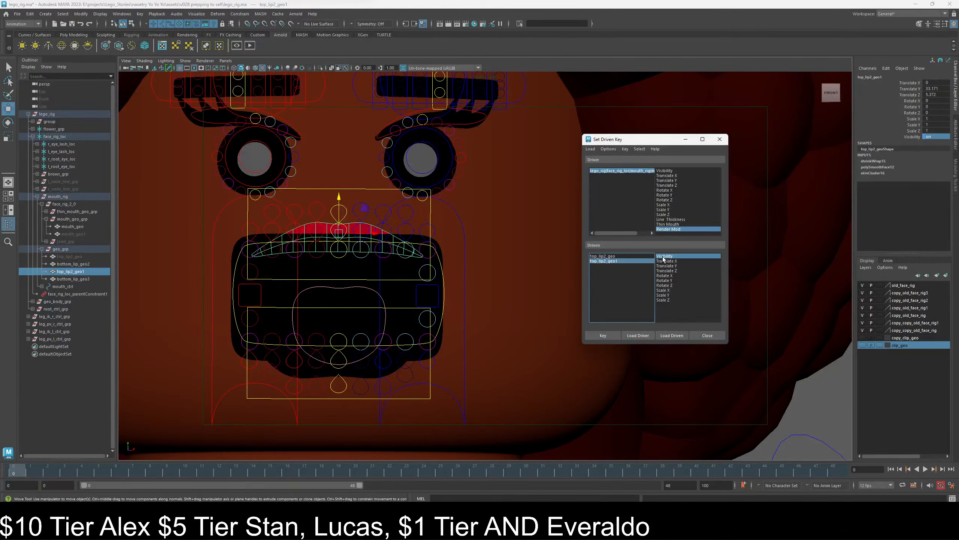
pyautogui.click(937, 136)
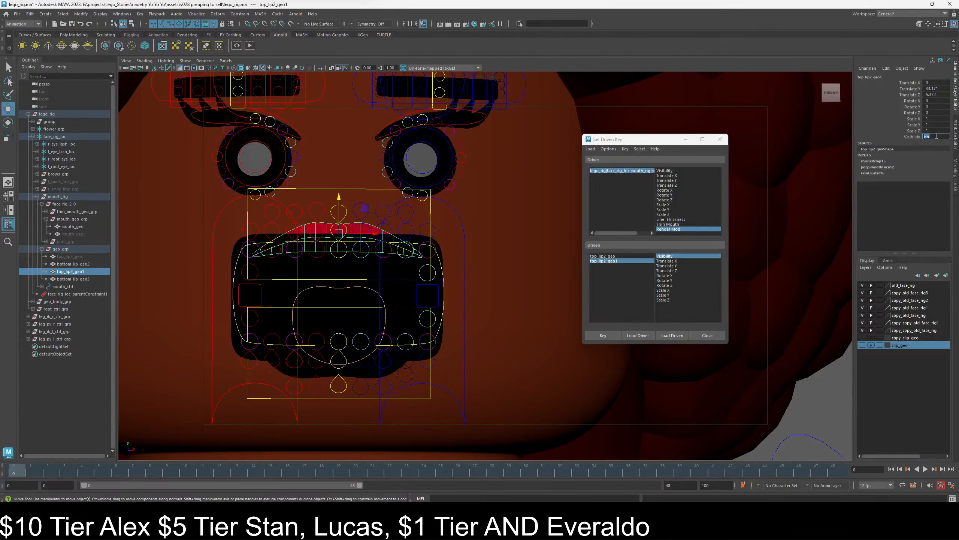
pyautogui.write('1')
pyautogui.press('Return')
pyautogui.click(595, 334)
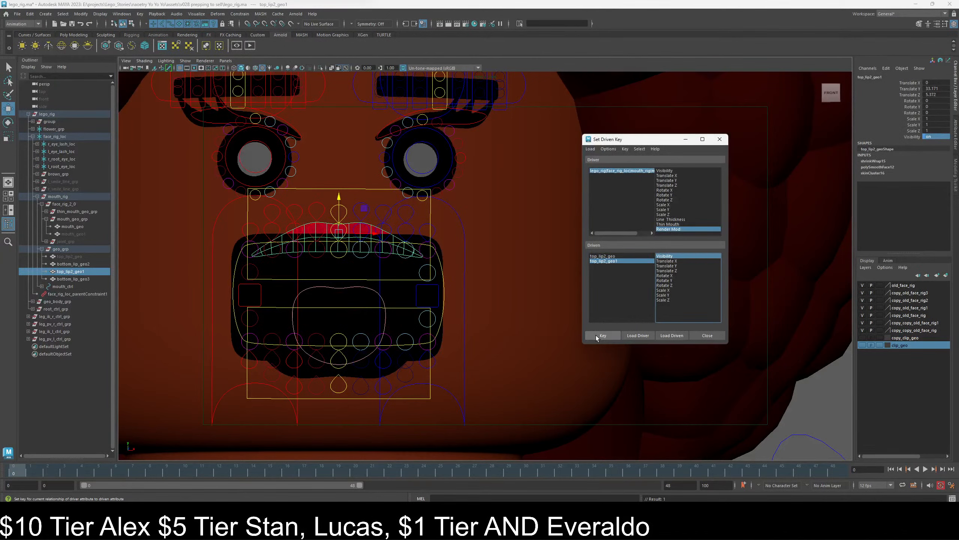
# - Scrub Render Mod on mouth_ctrl in the viewport to test how the top lip meshes switch
pyautogui.click(444, 277)
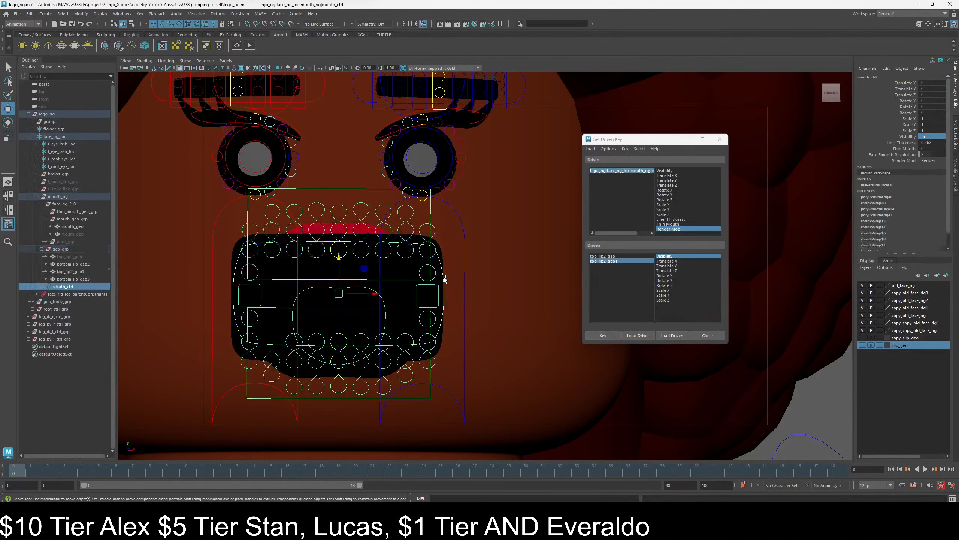
pyautogui.click(907, 161)
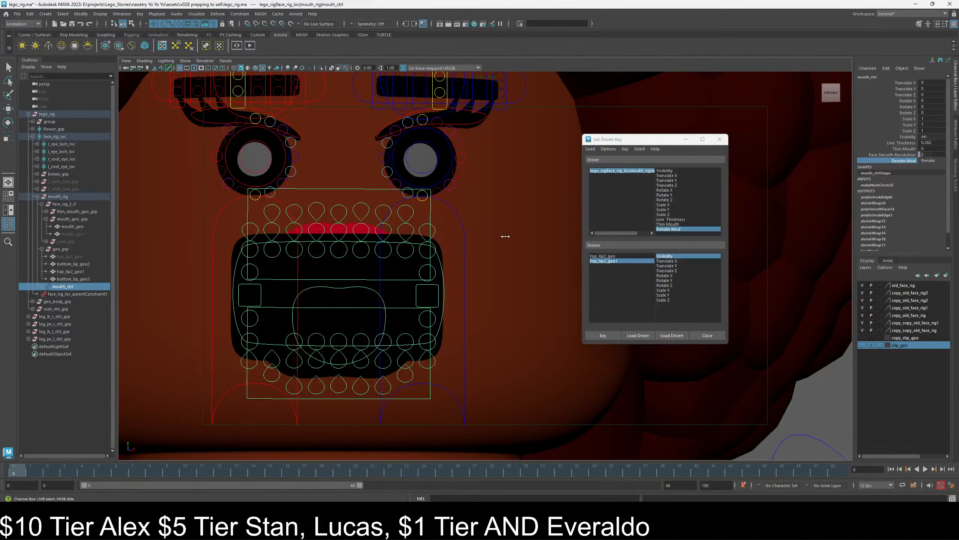
pyautogui.moveTo(505, 236); pyautogui.dragTo(524, 245, button='middle')
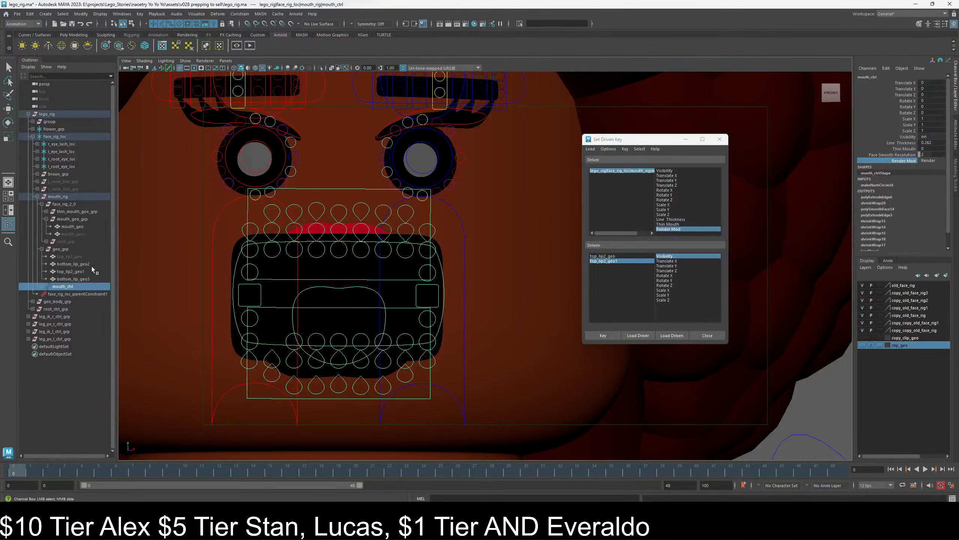
# - Check the Visibility channels of bottom_lip_geo2 and the two driven top lip meshes, and reselect the mouth_ctrl driver
pyautogui.click(73, 264)
pyautogui.press('w')
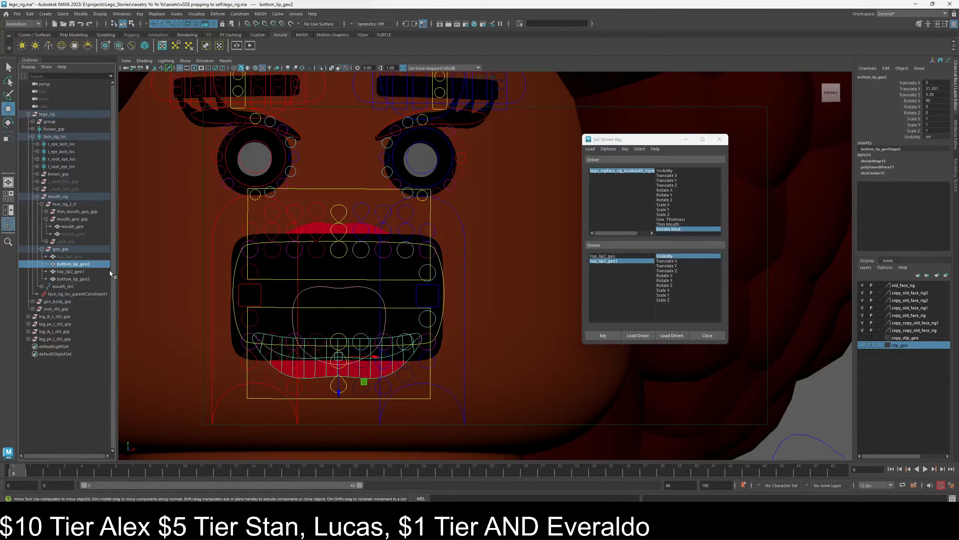
pyautogui.click(76, 272)
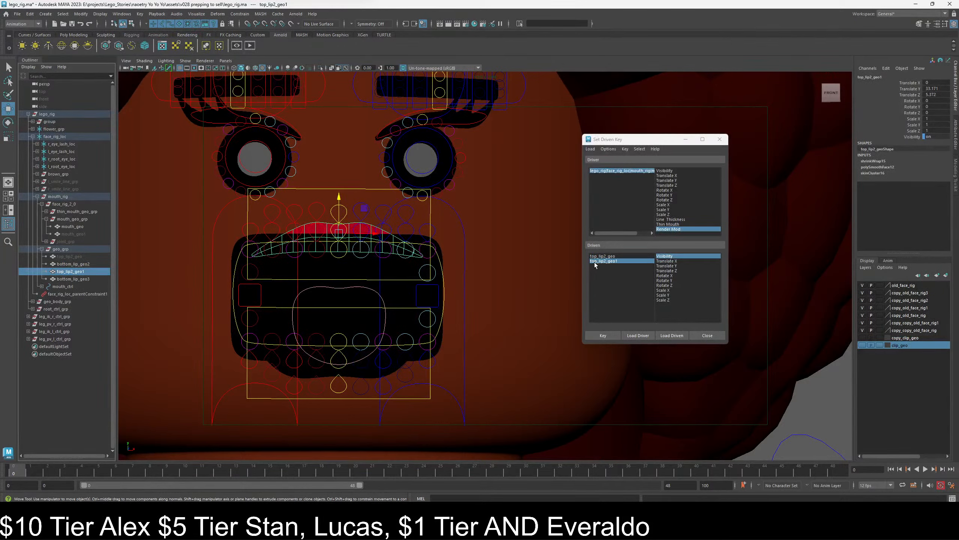
pyautogui.click(622, 256)
pyautogui.click(622, 259)
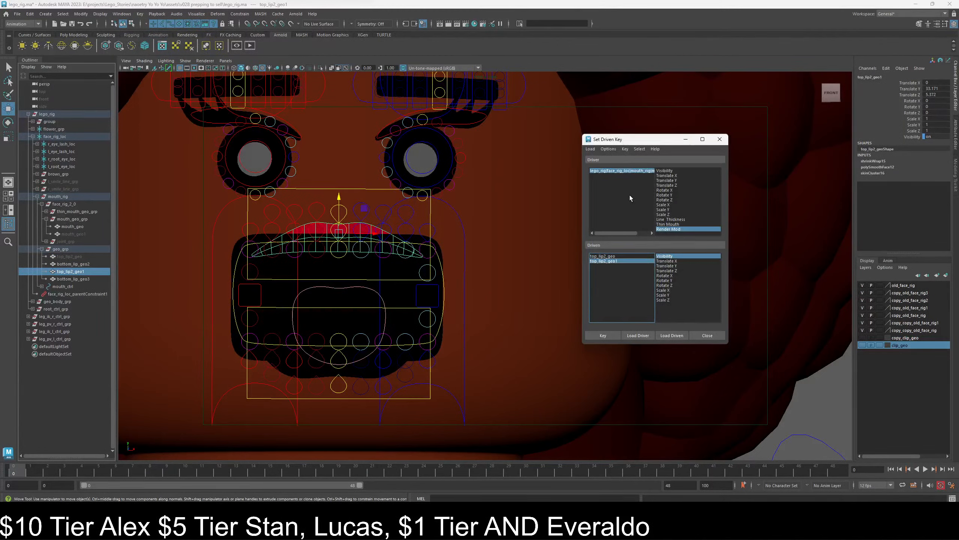
pyautogui.click(629, 171)
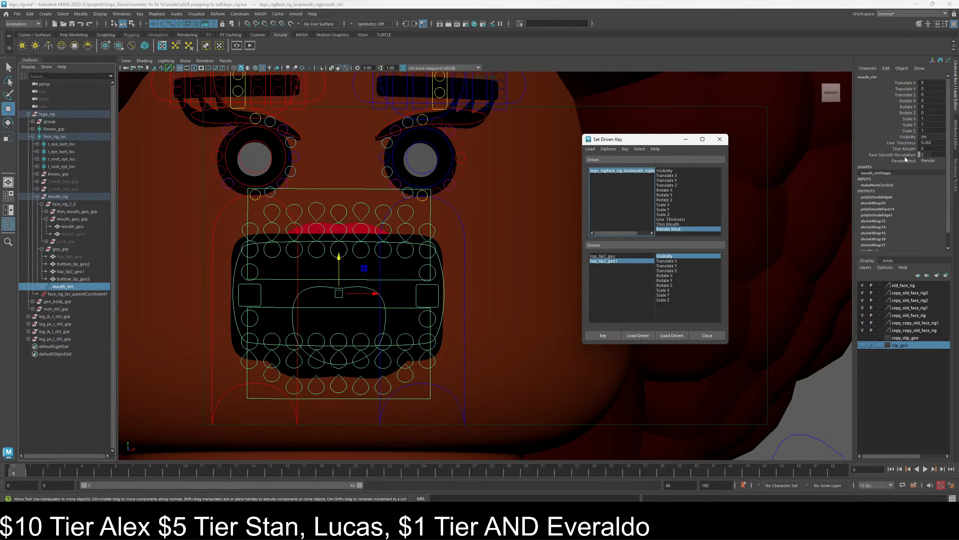
# - Set mouth_ctrl's Render Mod to Animation and check the Visibility of the driven top_lip2_geo
pyautogui.click(931, 160)
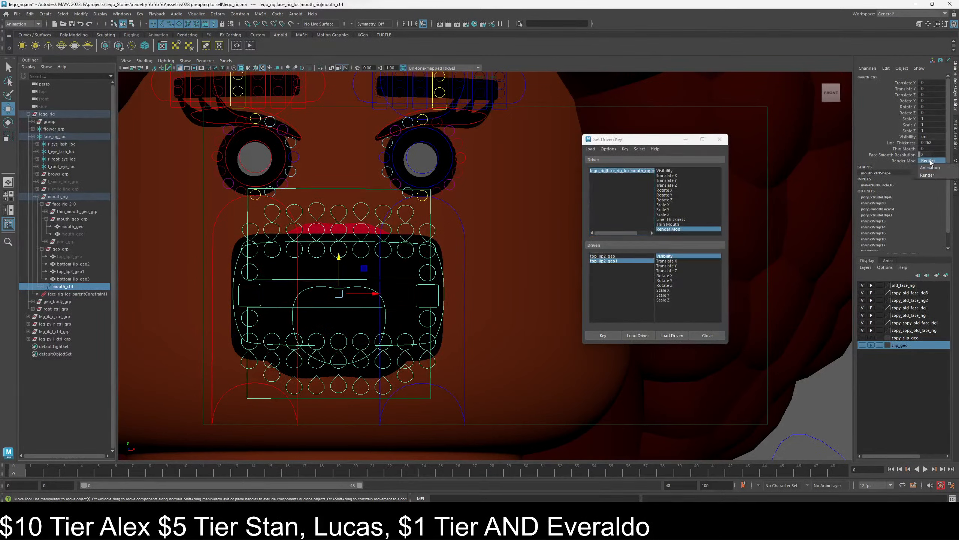
pyautogui.click(935, 172)
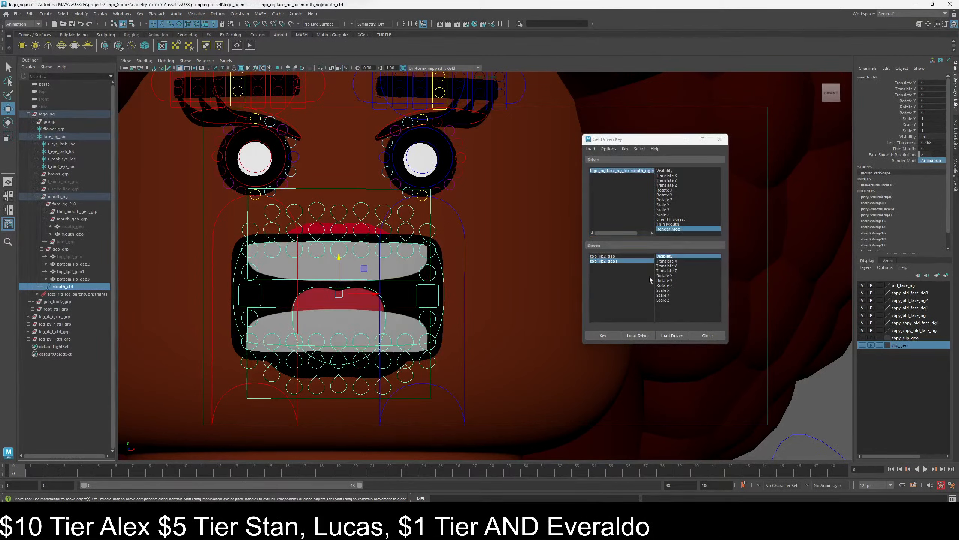
pyautogui.click(613, 257)
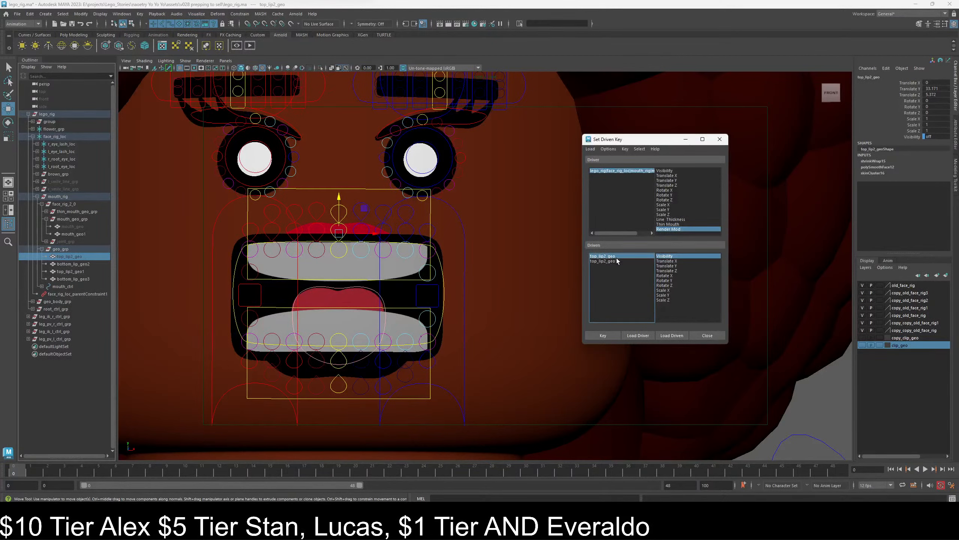
pyautogui.doubleClick(931, 136)
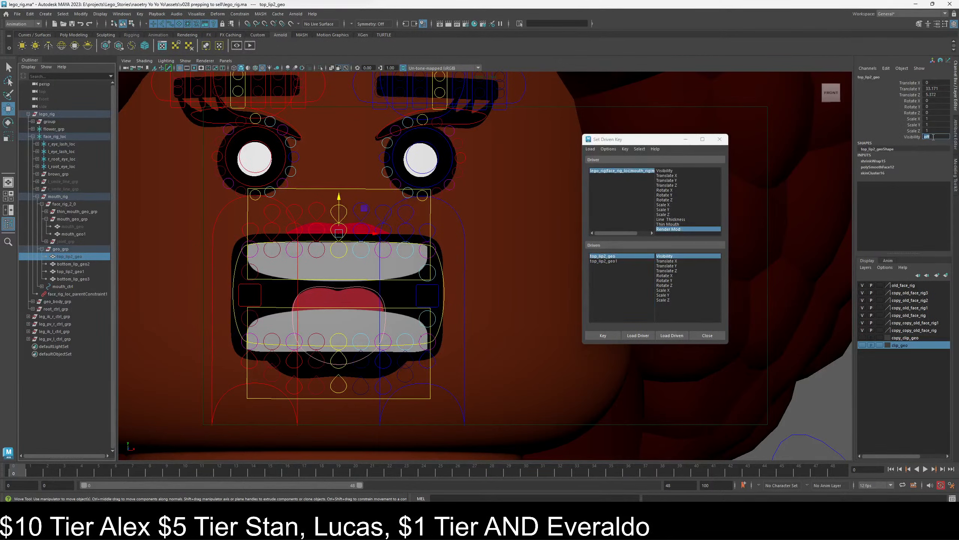
pyautogui.click(631, 171)
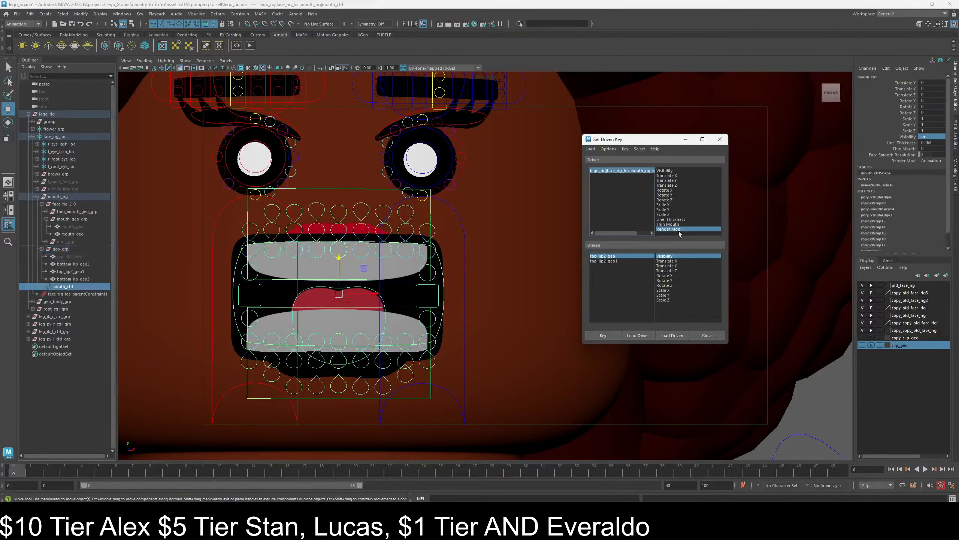
pyautogui.click(930, 160)
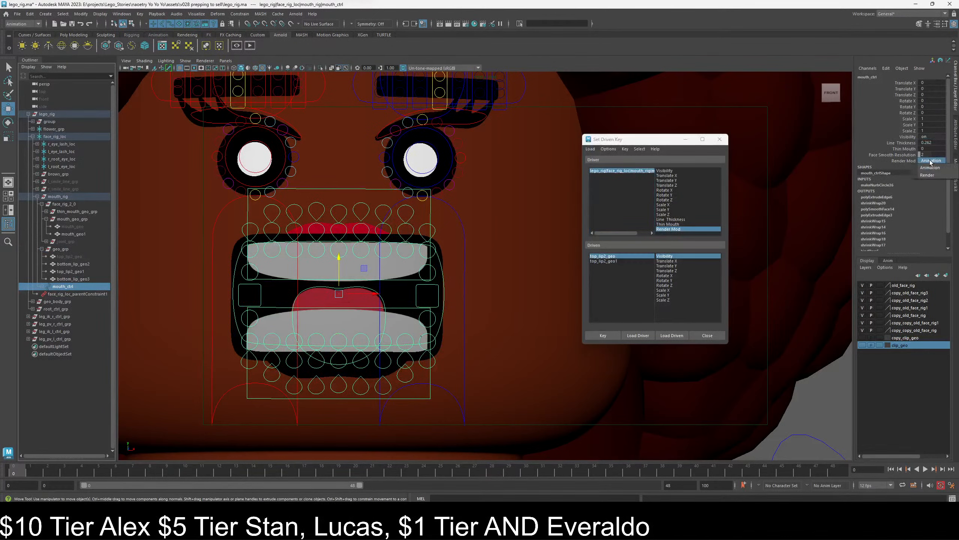
pyautogui.click(934, 170)
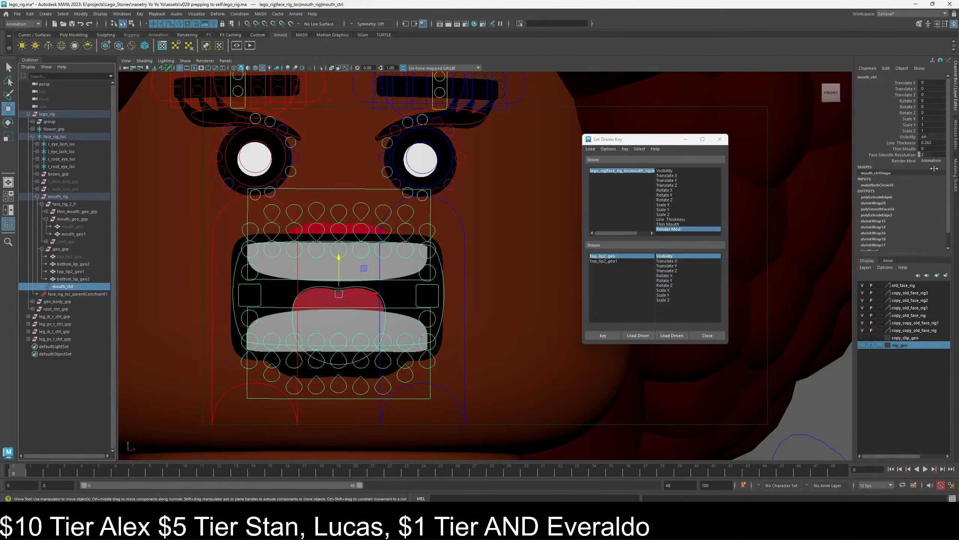
# - Key the Visibility of both driven meshes, top_lip2_geo and top_lip2_geo1, against the Animation state of Render Mod
pyautogui.click(613, 256)
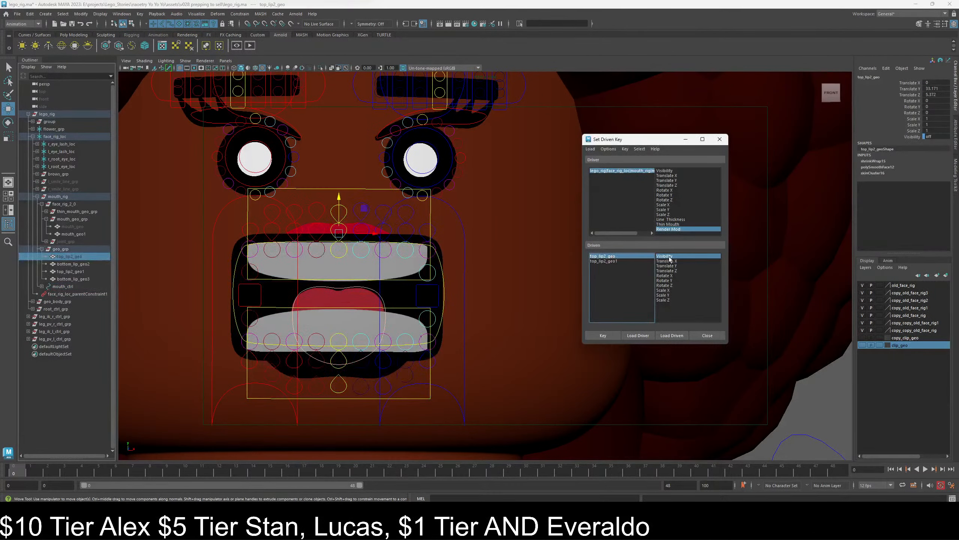
pyautogui.click(933, 137)
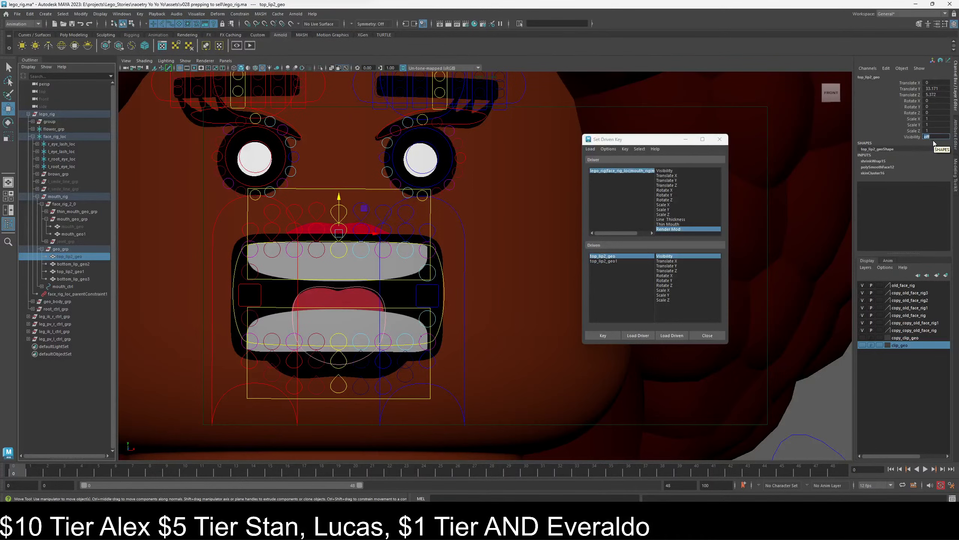
pyautogui.click(622, 261)
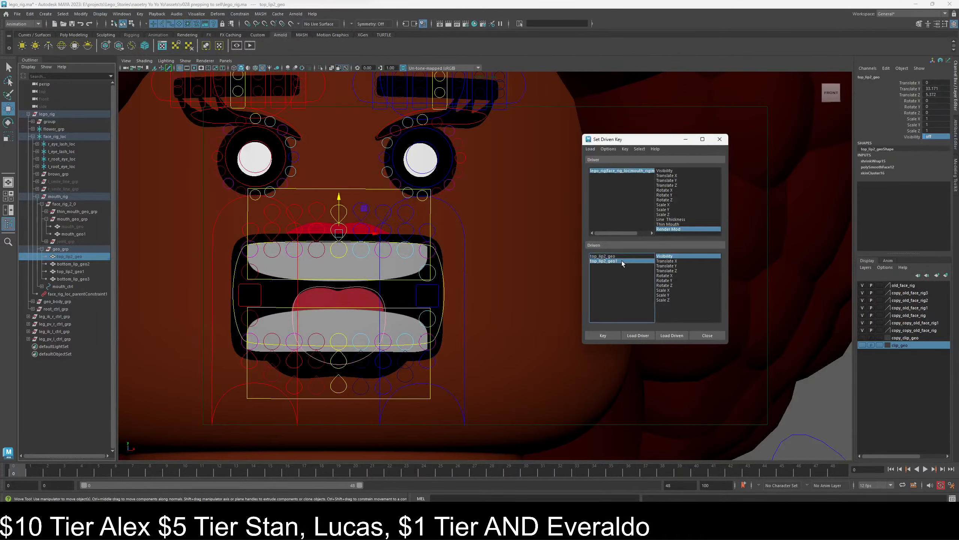
pyautogui.click(603, 335)
pyautogui.moveTo(620, 257); pyautogui.dragTo(618, 263)
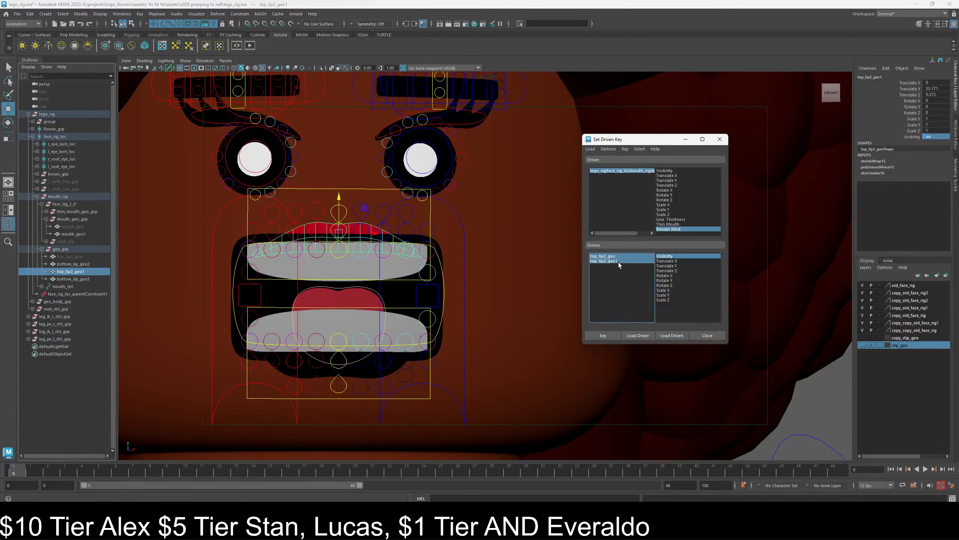
pyautogui.click(604, 335)
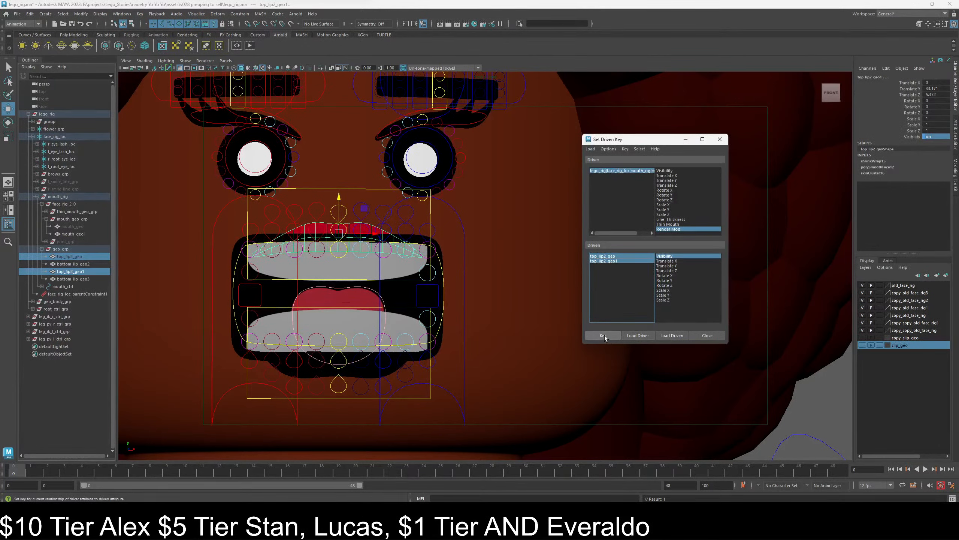
# - Switch mouth_ctrl's Render Mod to Render and choose Visibility of the driven top_lip2_geo
pyautogui.click(626, 172)
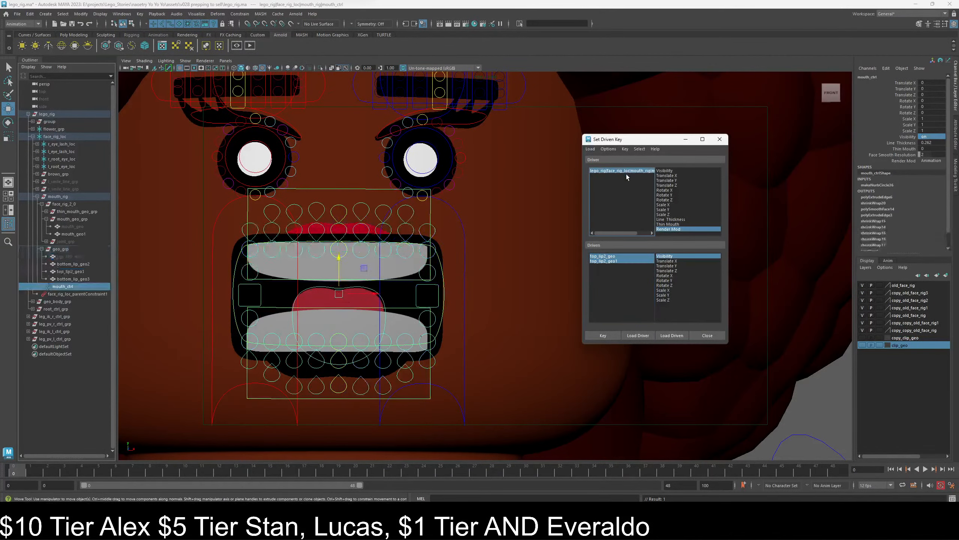
pyautogui.click(932, 161)
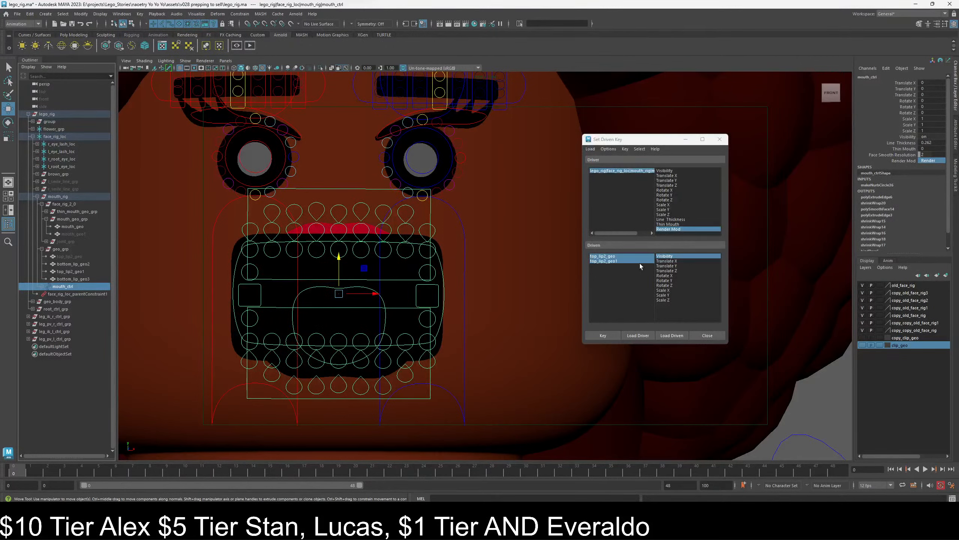
pyautogui.click(628, 257)
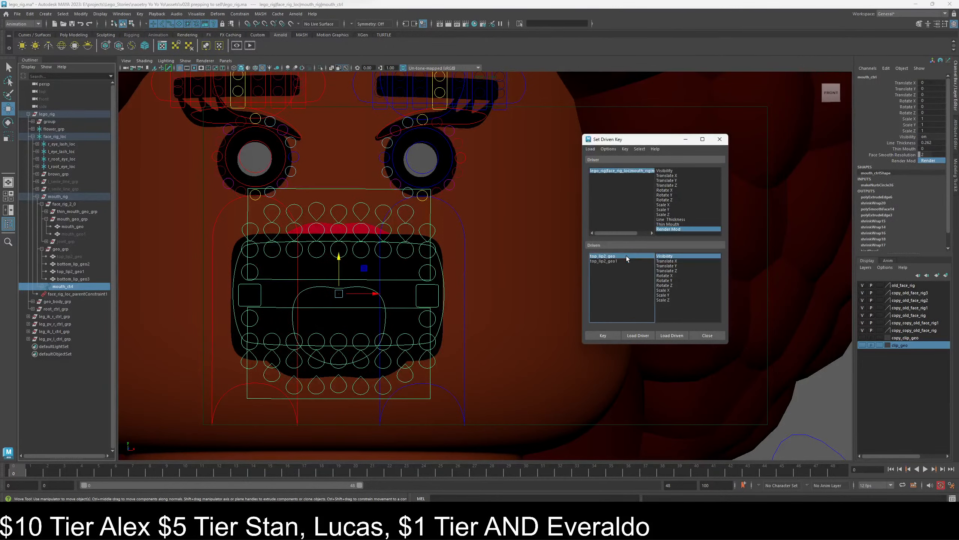
pyautogui.click(668, 257)
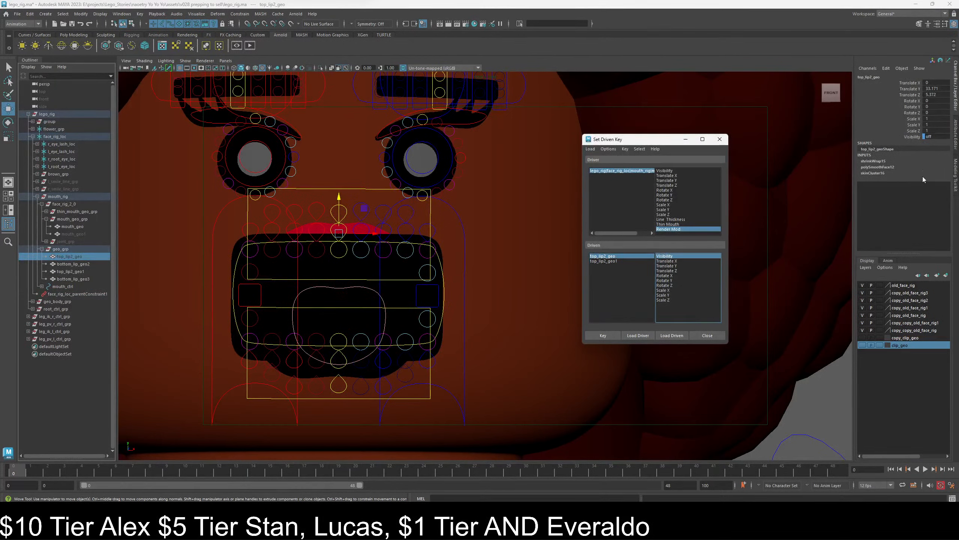
# - Set the Visibility of top_lip2_geo to 0 and check the Visibility of top_lip2_geo1
pyautogui.click(940, 136)
pyautogui.write('0')
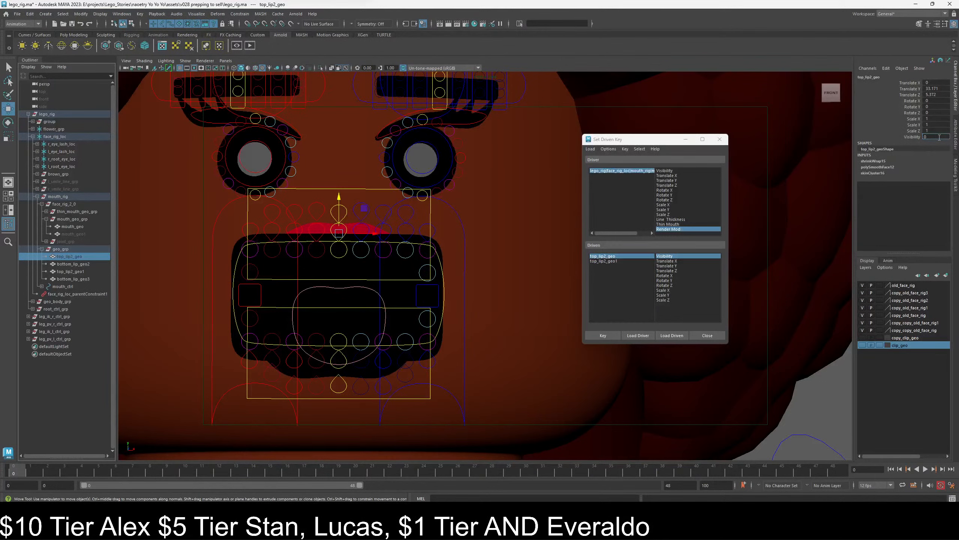
pyautogui.press('Return')
pyautogui.click(628, 261)
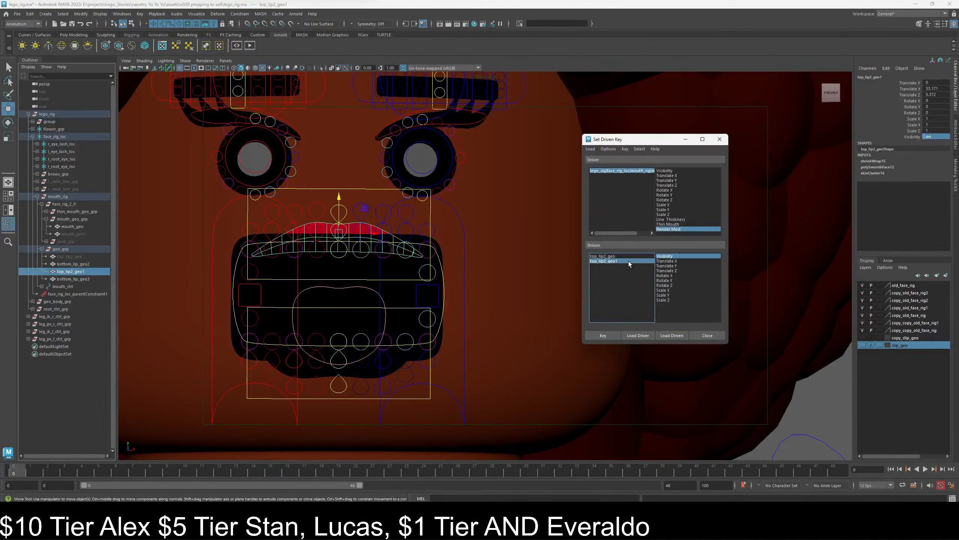
# - Set the Visibility of top_lip2_geo to 1 for the Render mode
pyautogui.click(628, 256)
pyautogui.doubleClick(932, 136)
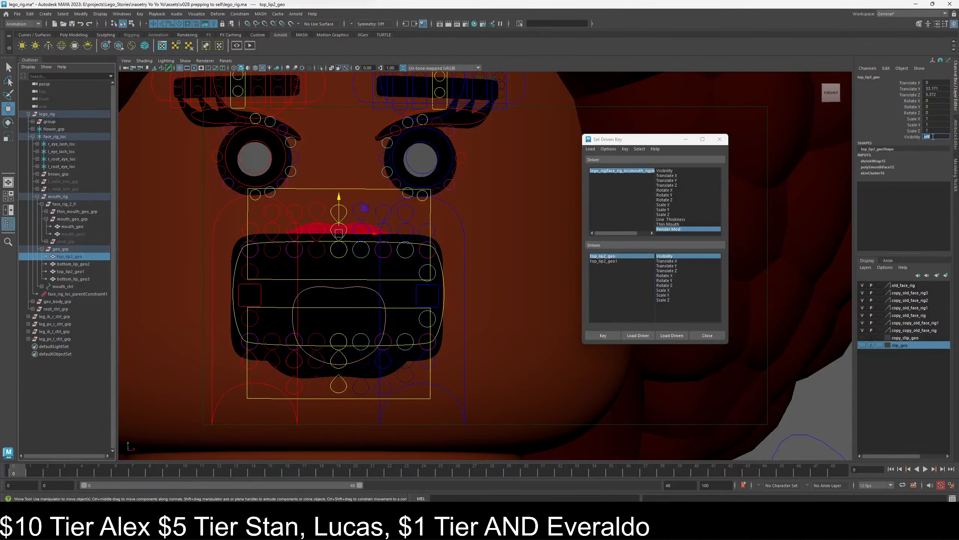
pyautogui.write('1')
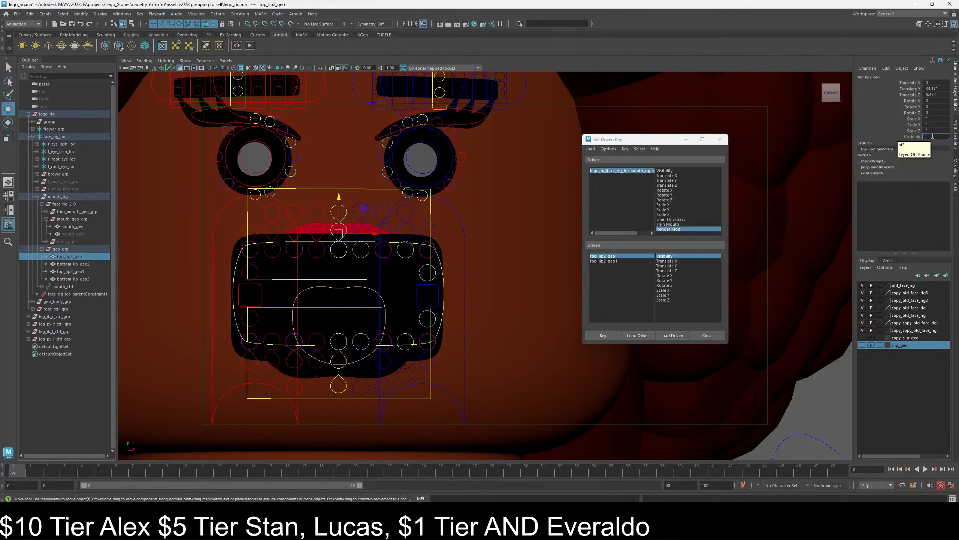
pyautogui.press('Return')
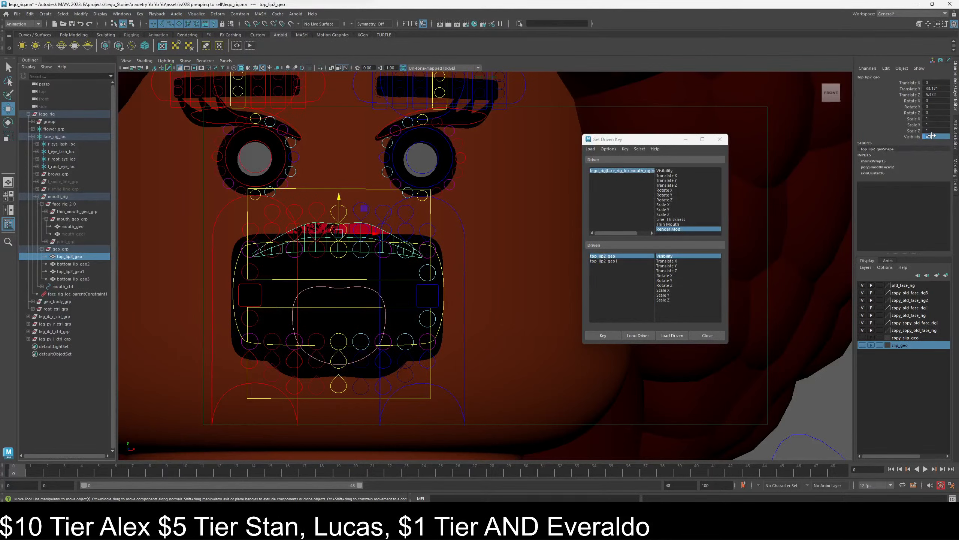
# - Set the Visibility of top_lip2_geo1 to 0 and key both top lip meshes against the Render state of Render Mod
pyautogui.click(637, 263)
pyautogui.click(633, 261)
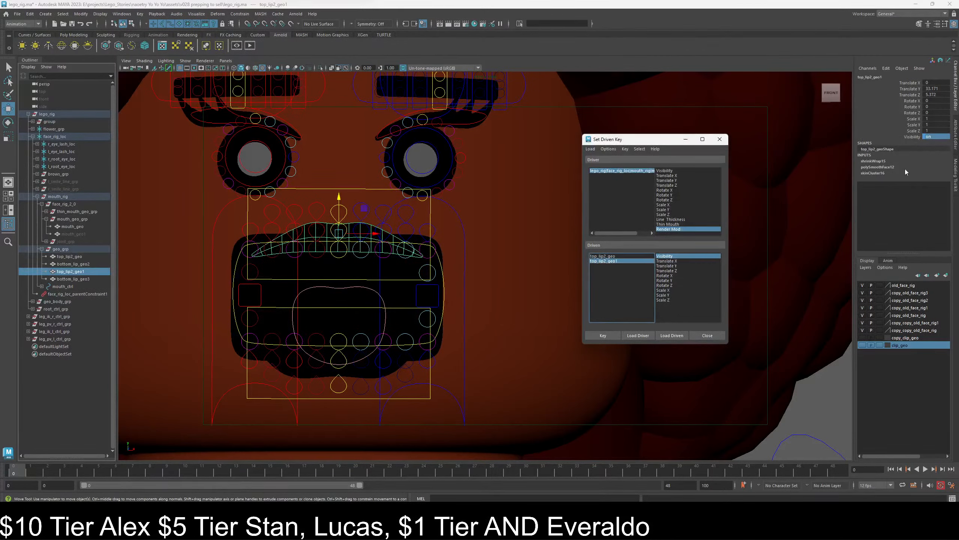
pyautogui.doubleClick(938, 137)
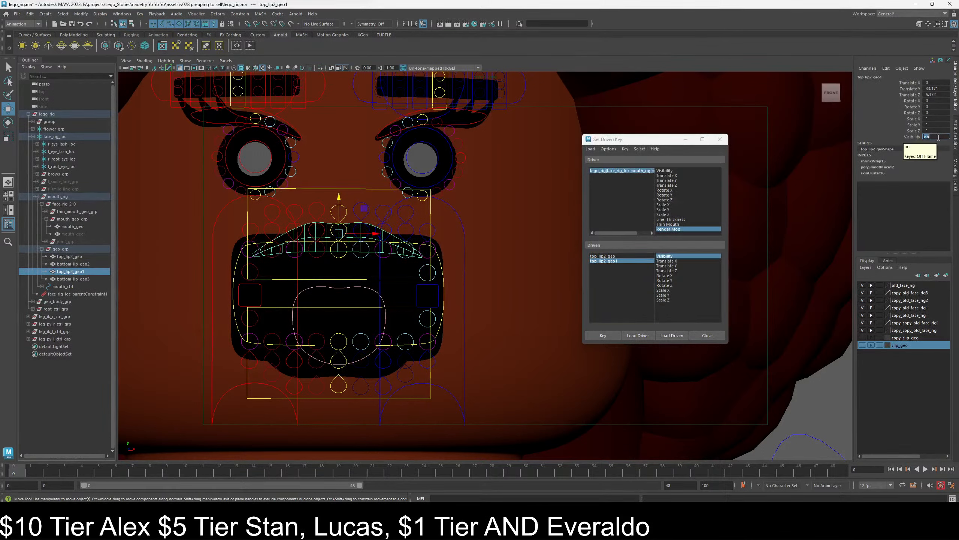
pyautogui.write('0')
pyautogui.press('Return')
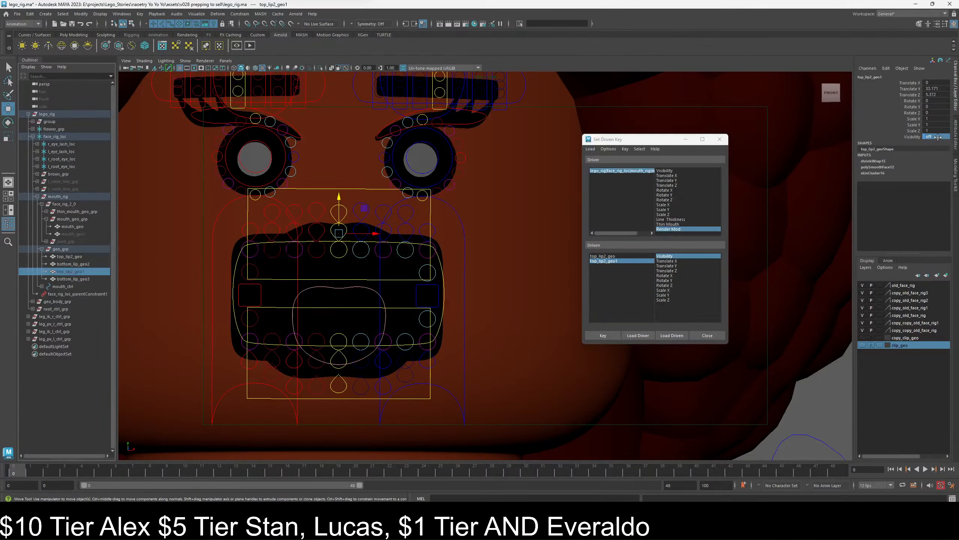
pyautogui.keyDown('shift'); pyautogui.click(632, 256); pyautogui.keyUp('shift')
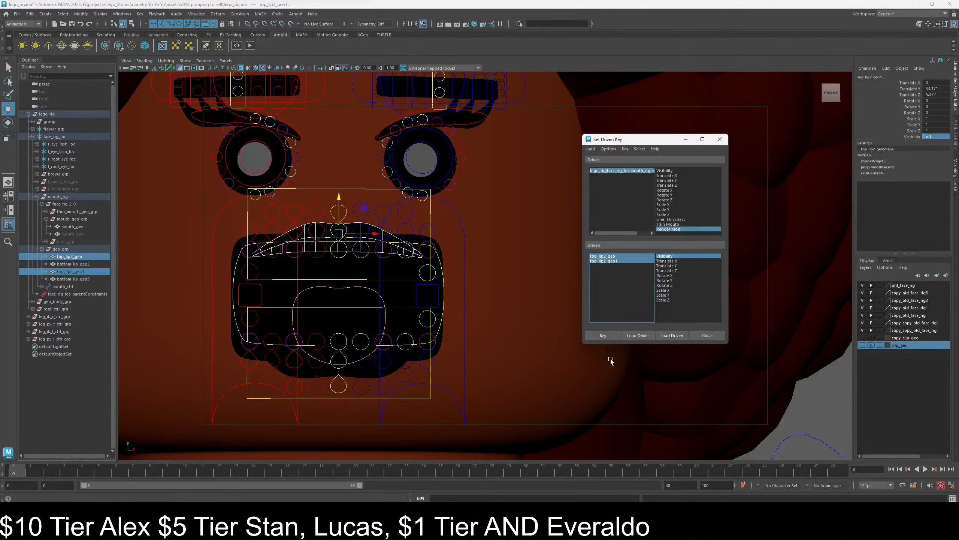
pyautogui.click(604, 334)
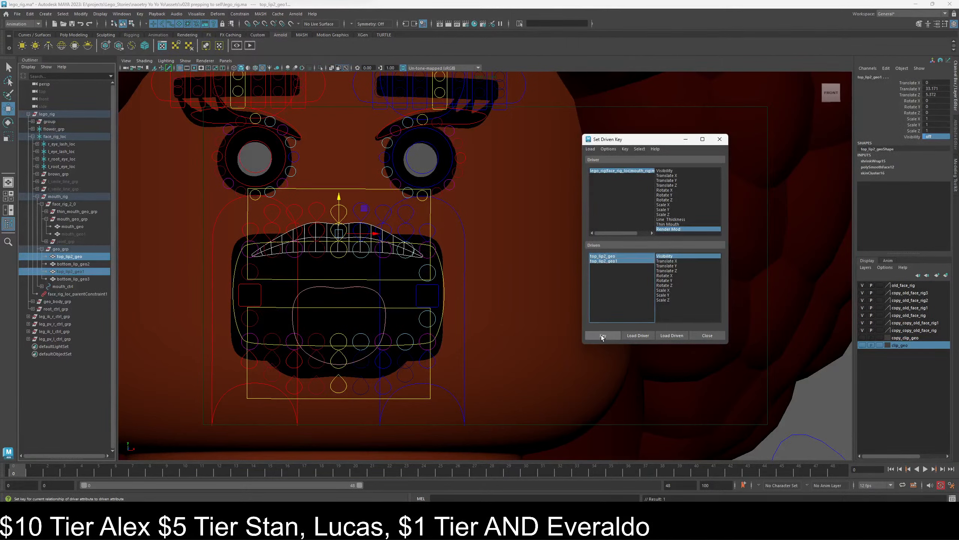
# - Test the top lip switch by scrubbing mouth_ctrl's Render Mod in the viewport, leaving it on Animation
pyautogui.click(444, 283)
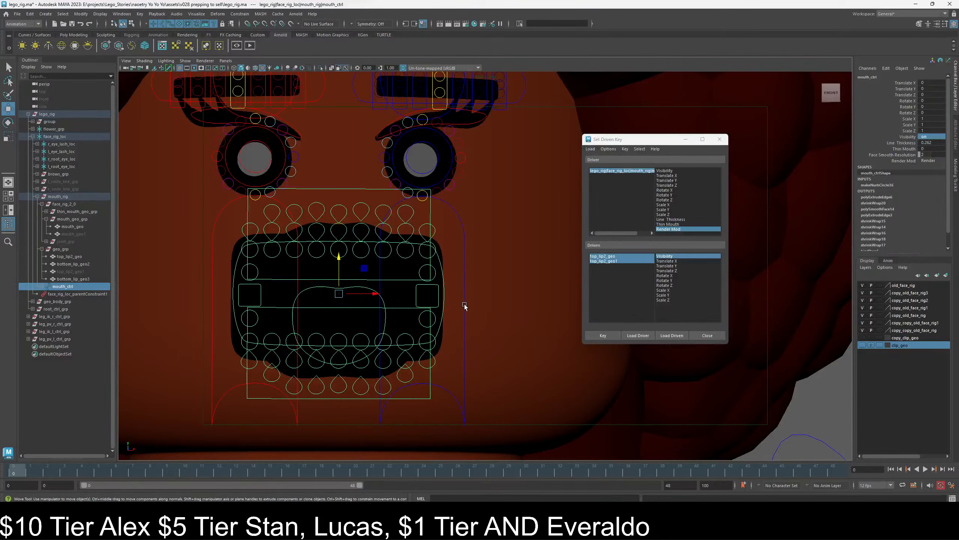
pyautogui.click(902, 161)
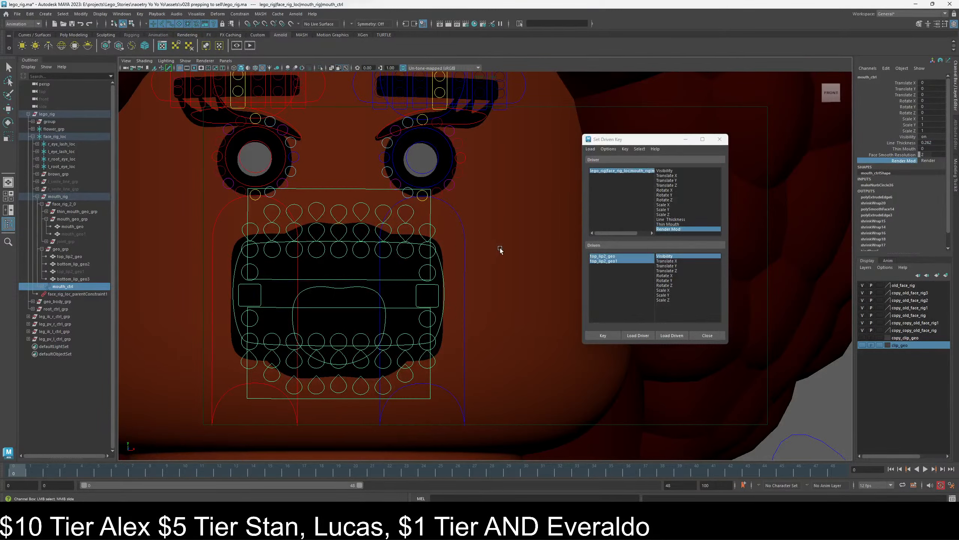
pyautogui.doubleClick(653, 134)
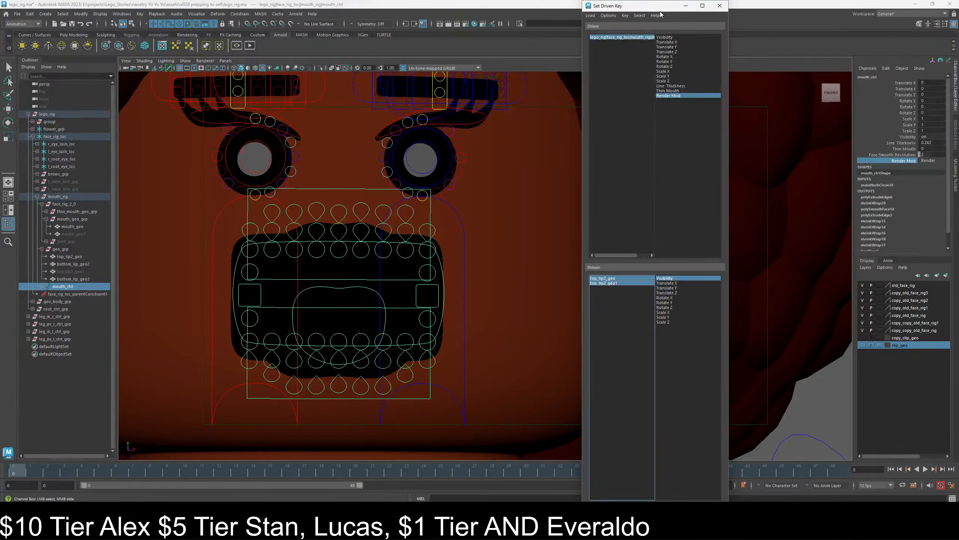
pyautogui.moveTo(659, 8); pyautogui.dragTo(659, 51)
pyautogui.moveTo(654, 145); pyautogui.dragTo(650, 188)
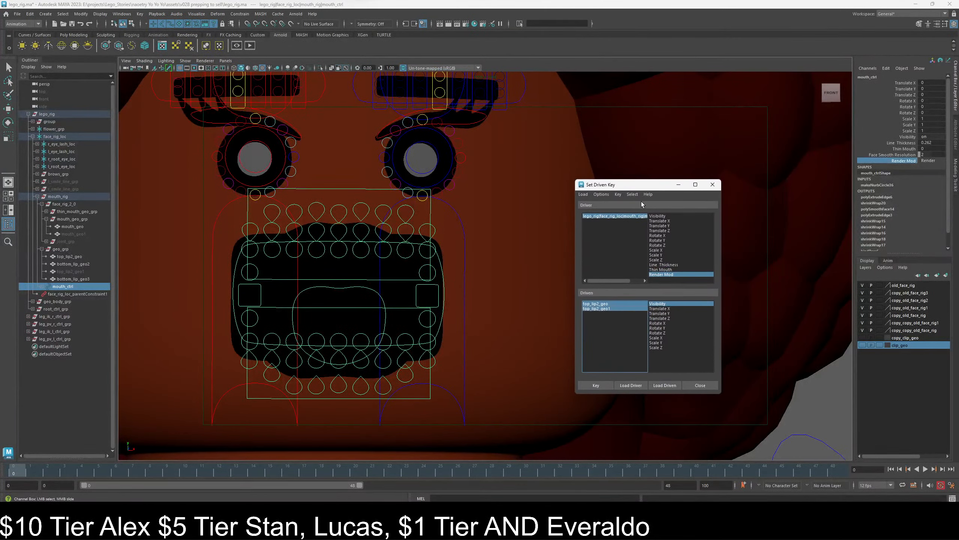
pyautogui.click(68, 280)
pyautogui.click(72, 287)
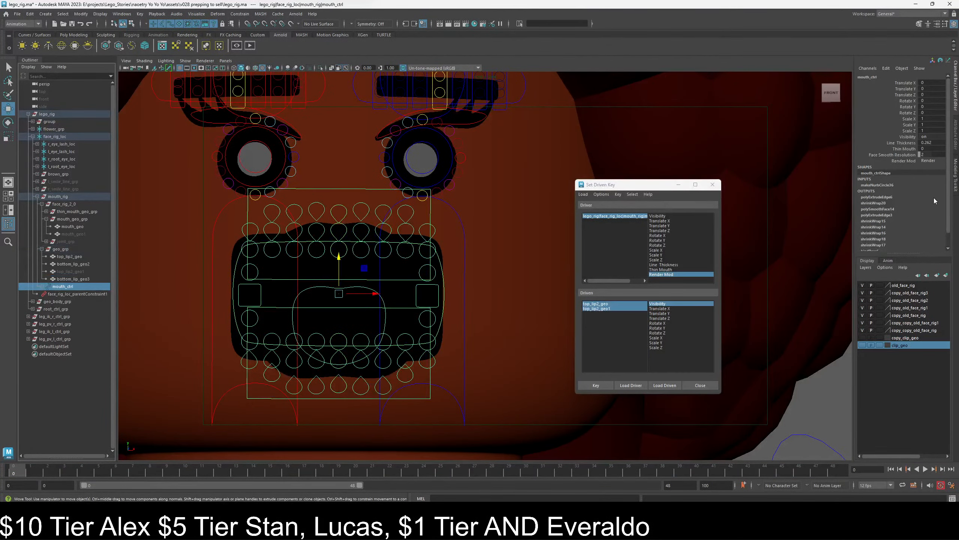
pyautogui.click(905, 160)
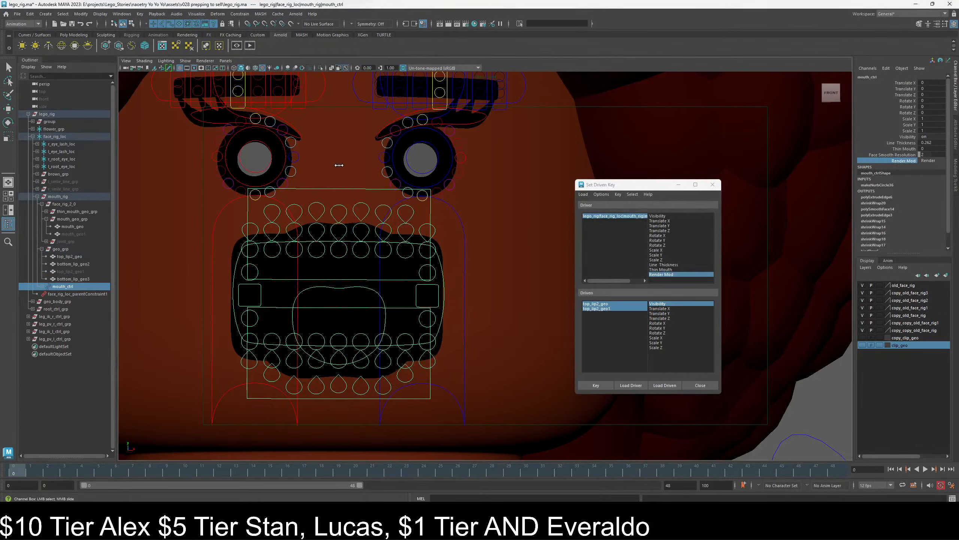
pyautogui.moveTo(416, 168); pyautogui.dragTo(317, 161, button='middle')
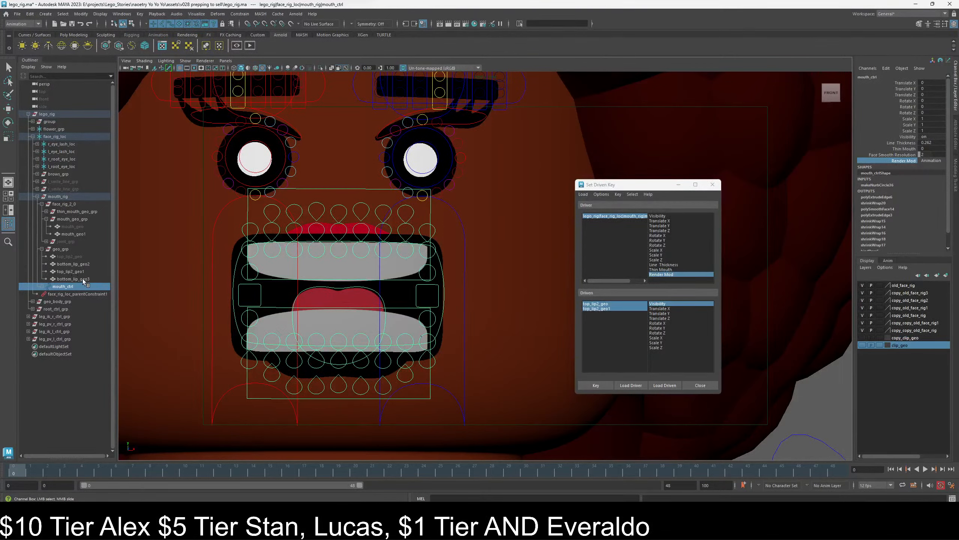
# - Load bottom_lip_geo2 and bottom_lip_geo3 as the driven objects for the Set Driven Key setup
pyautogui.click(76, 264)
pyautogui.press('w')
pyautogui.keyDown('ctrl'); pyautogui.click(76, 279); pyautogui.keyUp('ctrl')
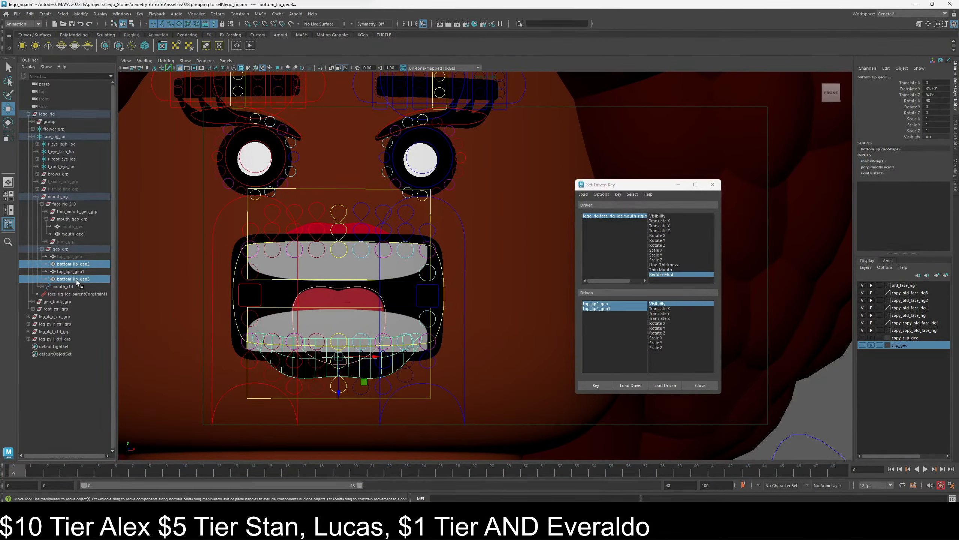
pyautogui.click(667, 386)
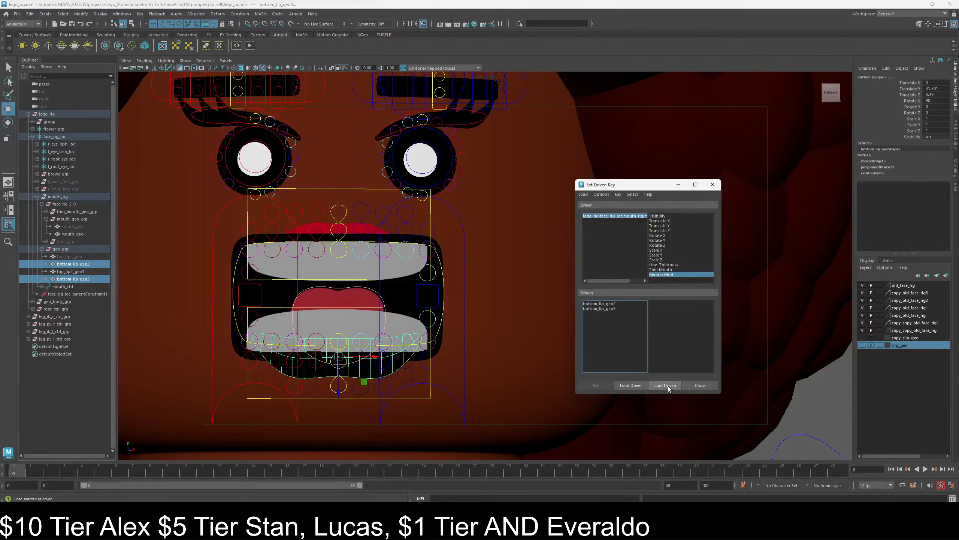
pyautogui.moveTo(620, 307); pyautogui.dragTo(621, 308)
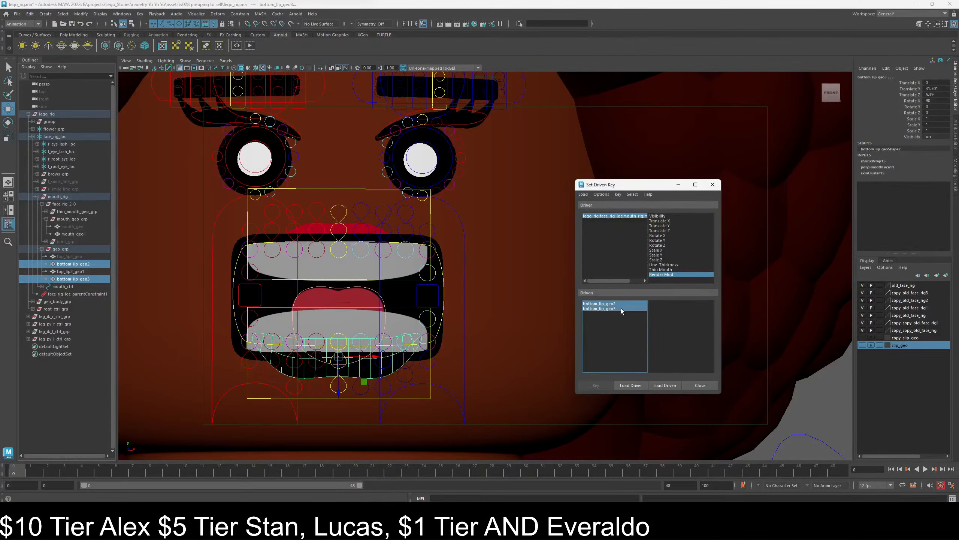
pyautogui.click(659, 313)
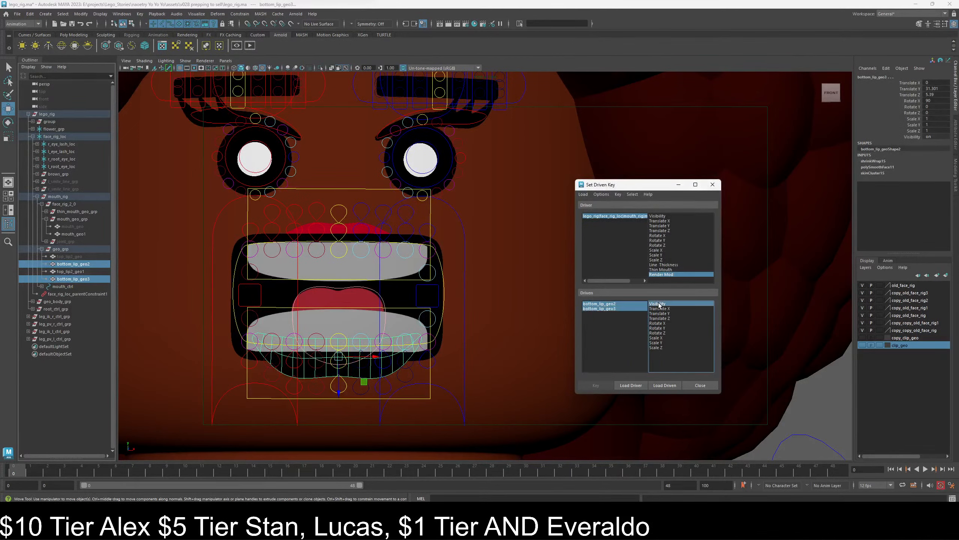
pyautogui.click(623, 305)
pyautogui.click(623, 309)
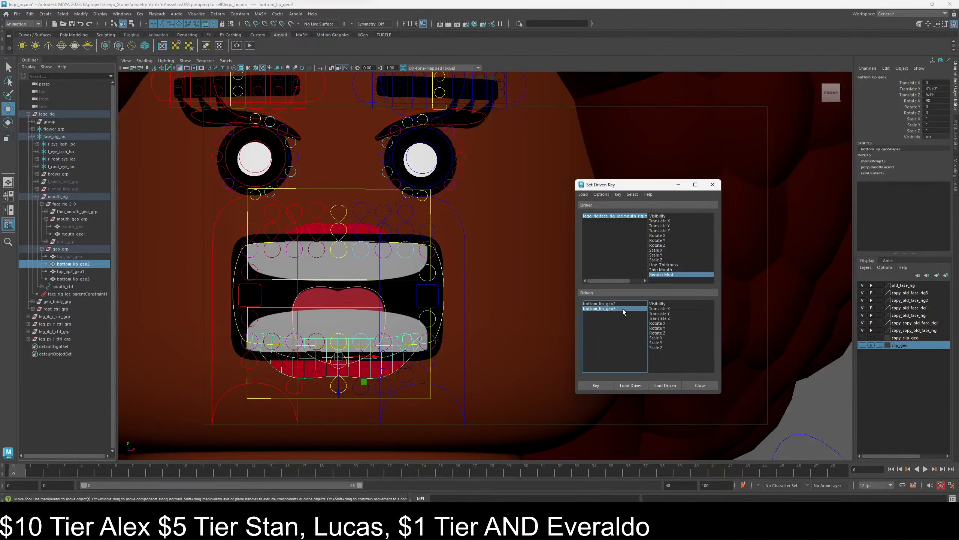
pyautogui.moveTo(623, 304); pyautogui.dragTo(623, 311)
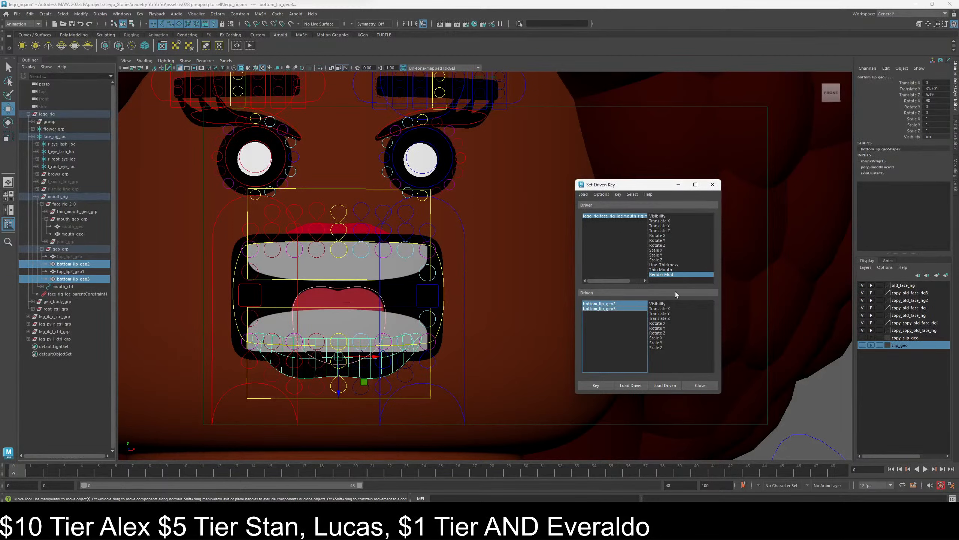
pyautogui.click(669, 274)
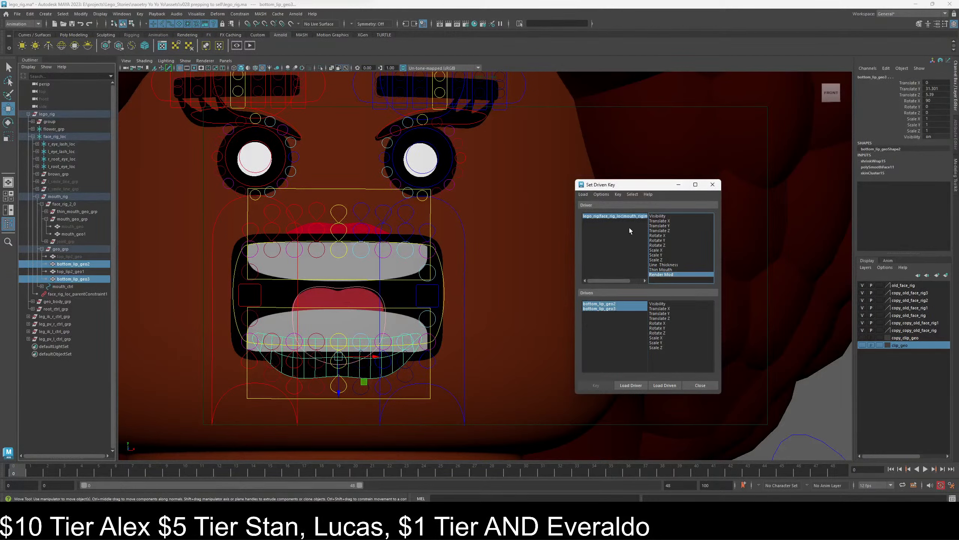
pyautogui.click(628, 216)
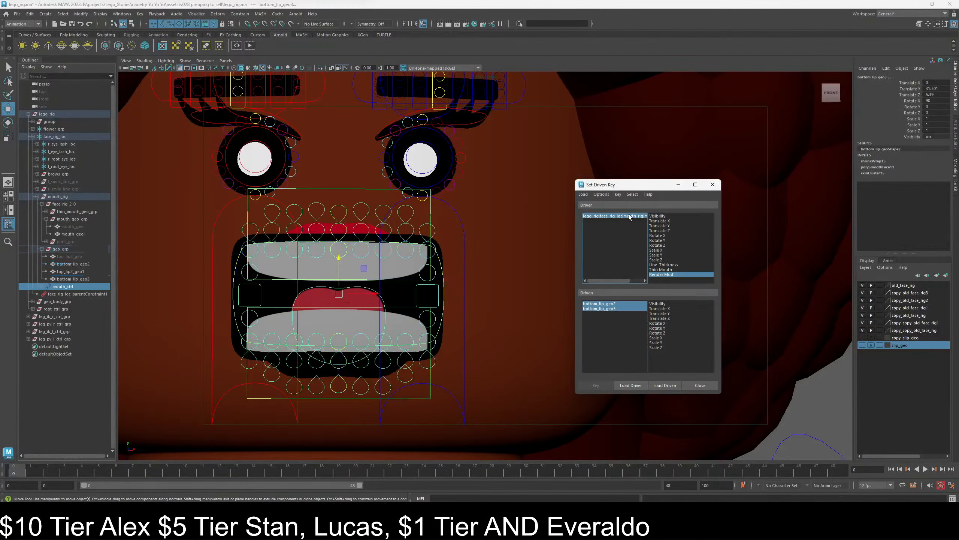
# - Set the Visibility of bottom_lip_geo3 to 0
pyautogui.click(616, 304)
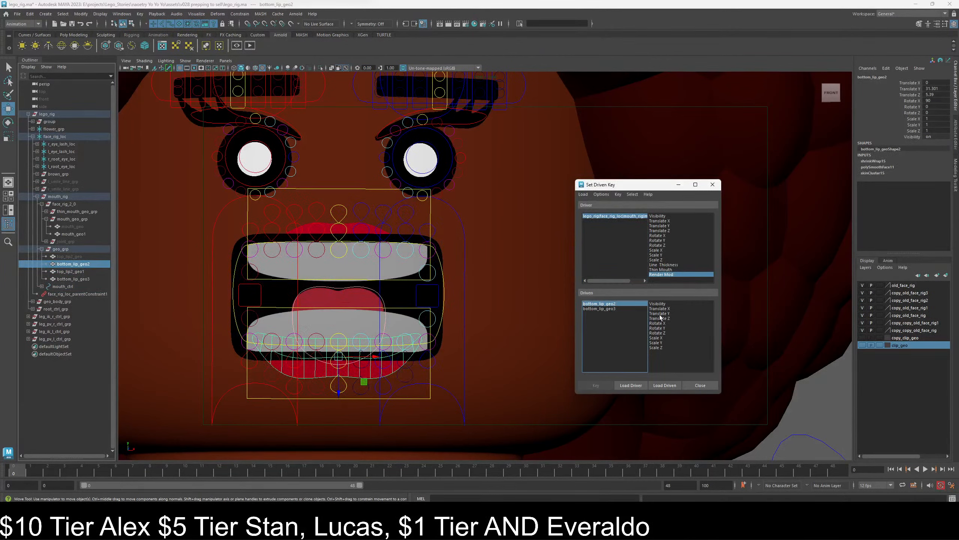
pyautogui.click(604, 309)
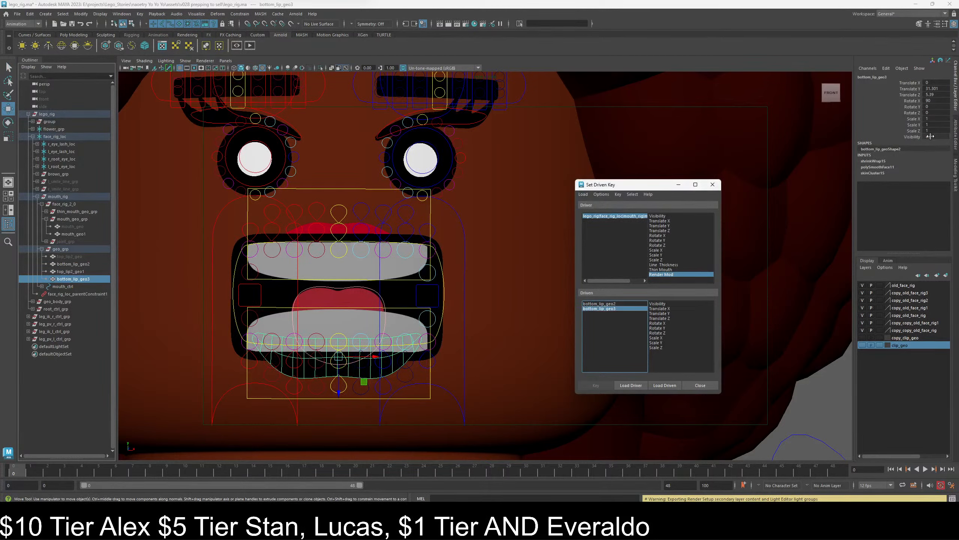
pyautogui.doubleClick(946, 136)
pyautogui.write('0')
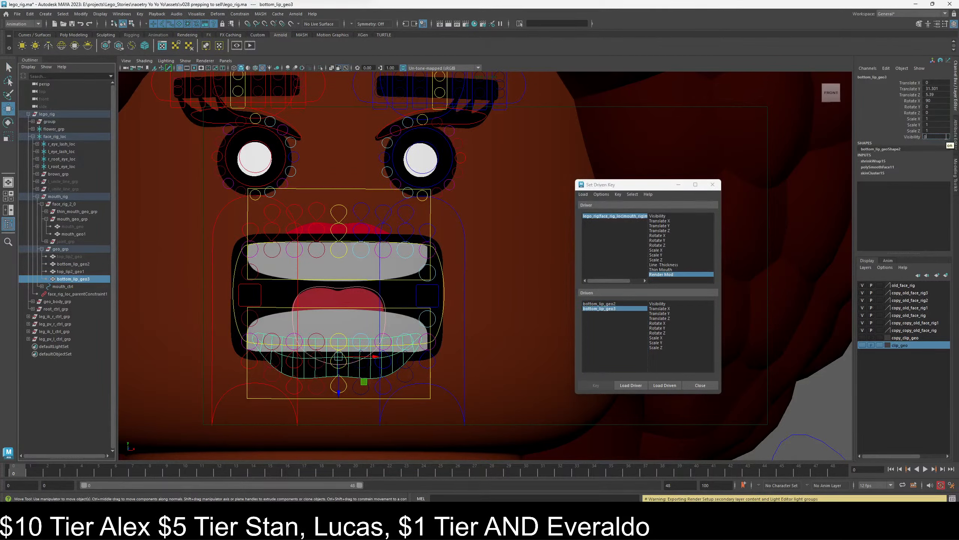
pyautogui.press('Return')
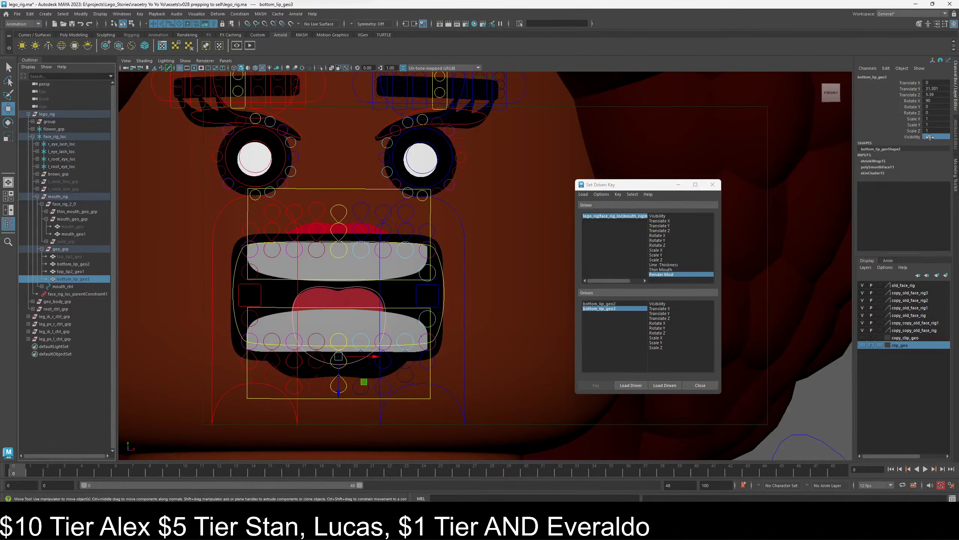
# - Set the Visibility of bottom_lip_geo2 to 0 for the Animation mode
pyautogui.click(621, 303)
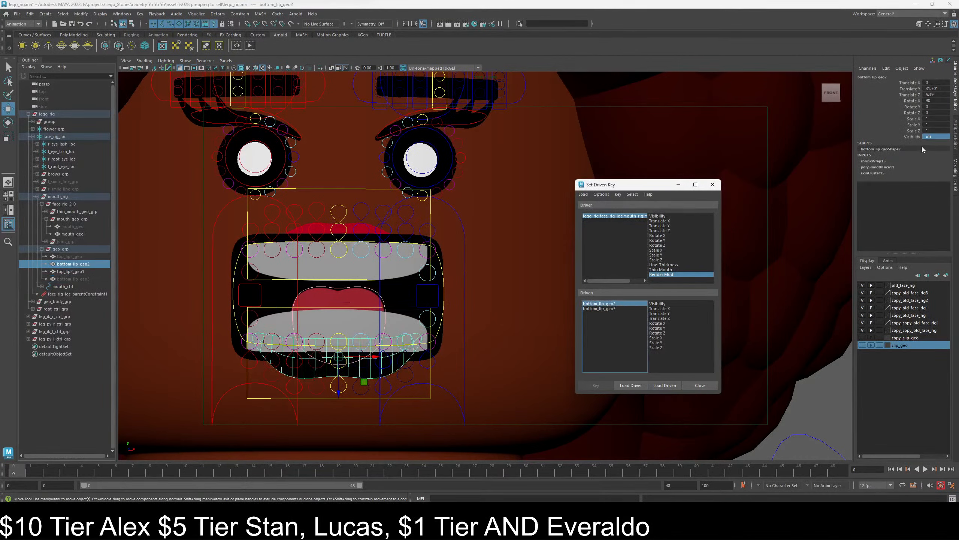
pyautogui.doubleClick(938, 136)
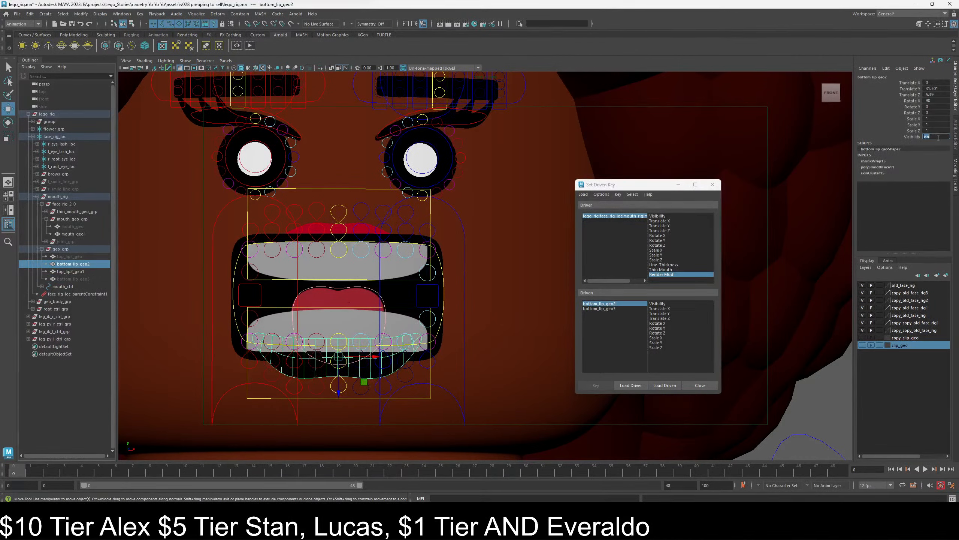
pyautogui.write('0')
pyautogui.press('Return')
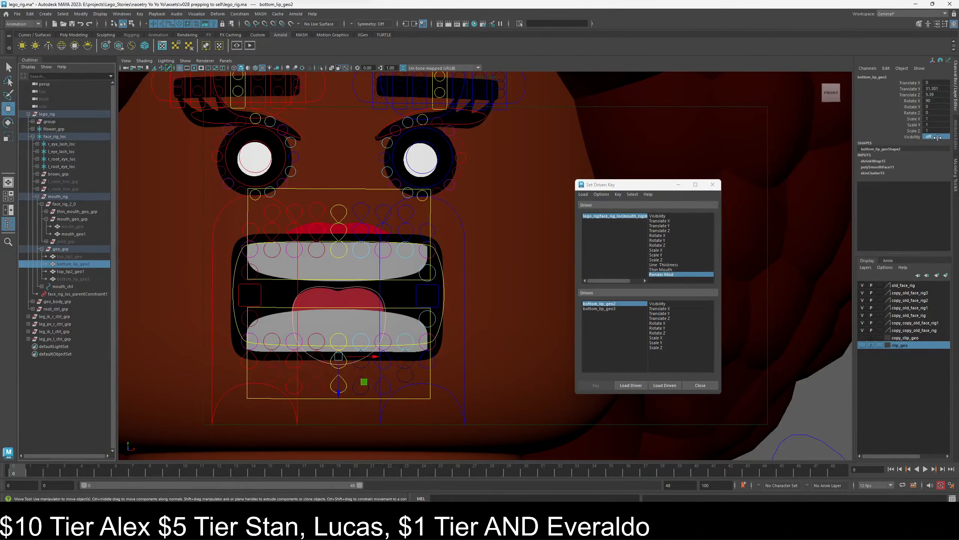
# - Set the Visibility of bottom_lip_geo3 to 1 and key both bottom lip meshes' Visibility against the Animation state of Render Mod
pyautogui.click(612, 309)
pyautogui.doubleClick(933, 137)
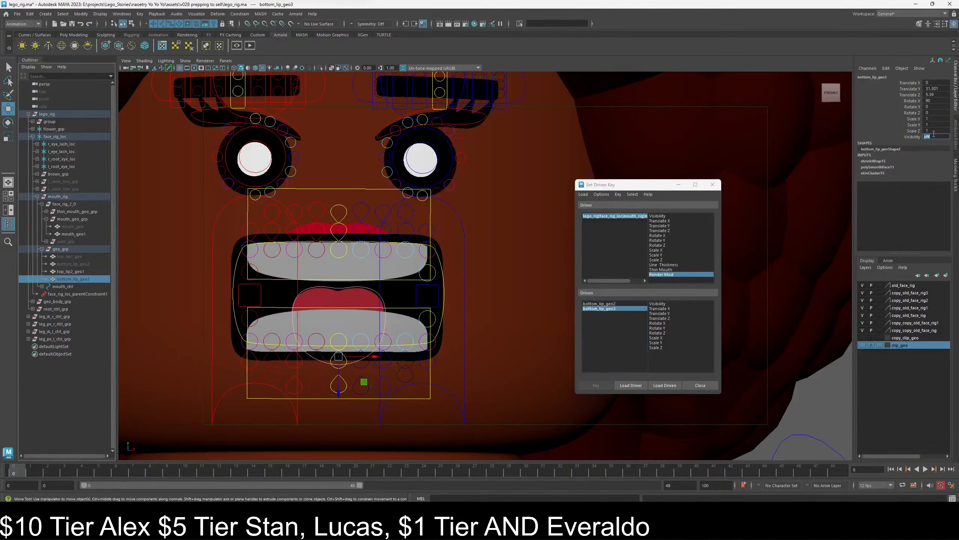
pyautogui.write('1')
pyautogui.press('Return')
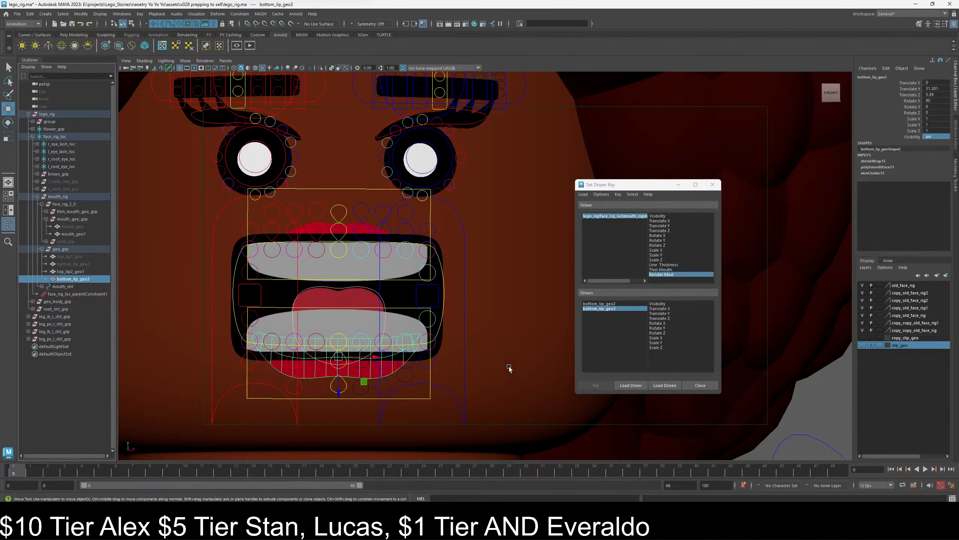
pyautogui.keyDown('shift'); pyautogui.click(625, 304); pyautogui.keyUp('shift')
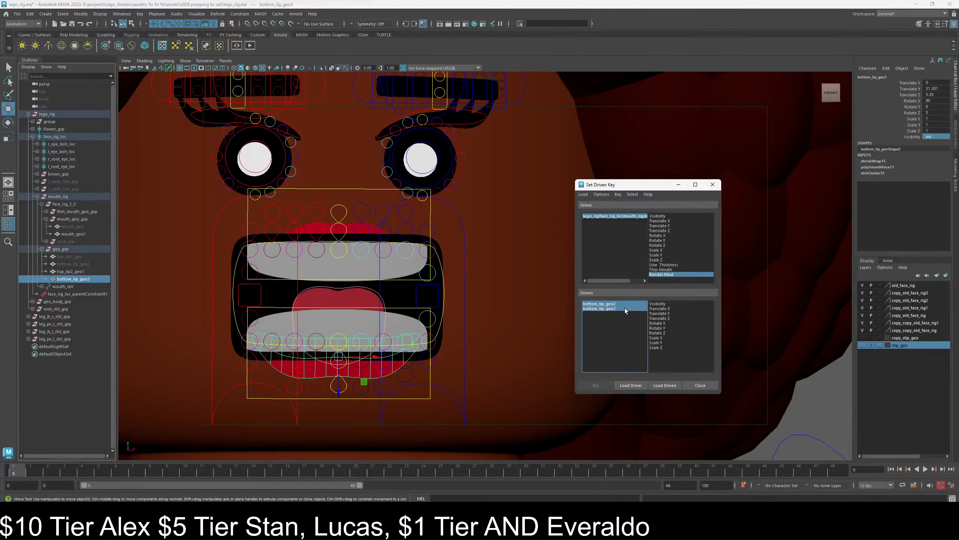
pyautogui.click(663, 305)
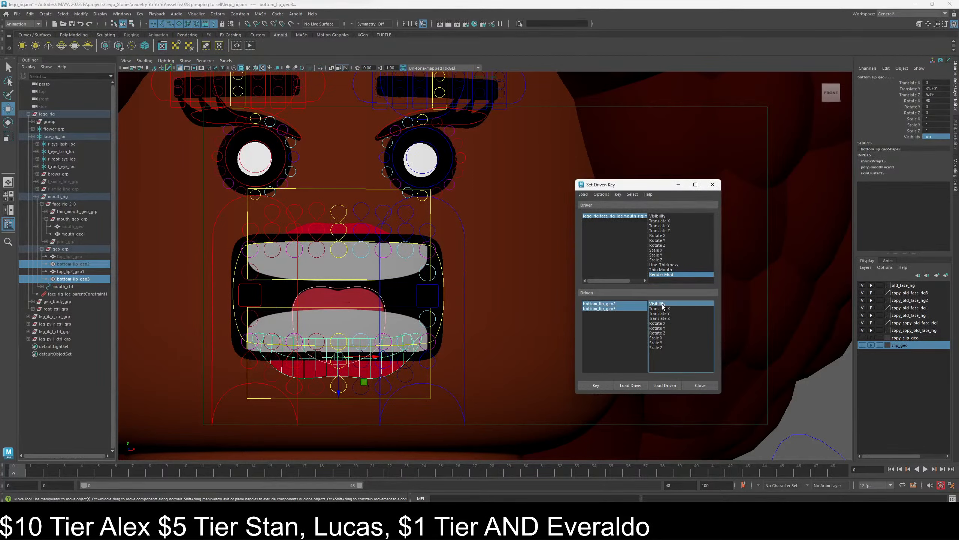
pyautogui.click(595, 385)
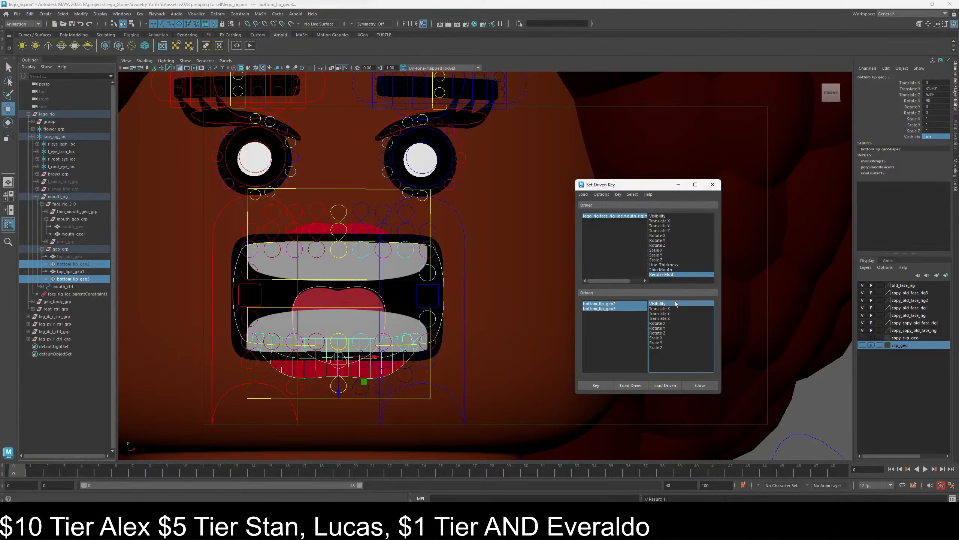
# - Switch mouth_ctrl's Render Mod to Render and set the Visibility of bottom_lip_geo2 to 1
pyautogui.click(618, 216)
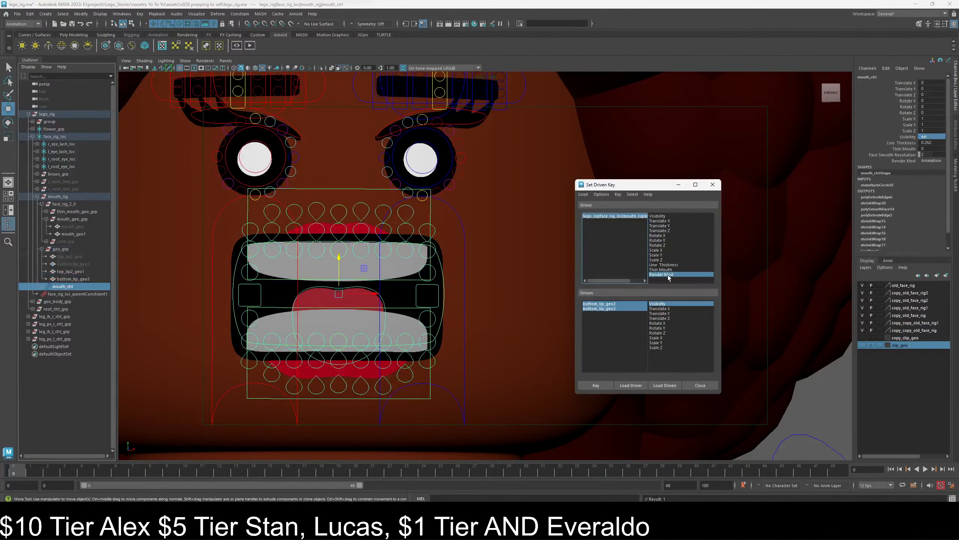
pyautogui.click(931, 160)
pyautogui.click(928, 175)
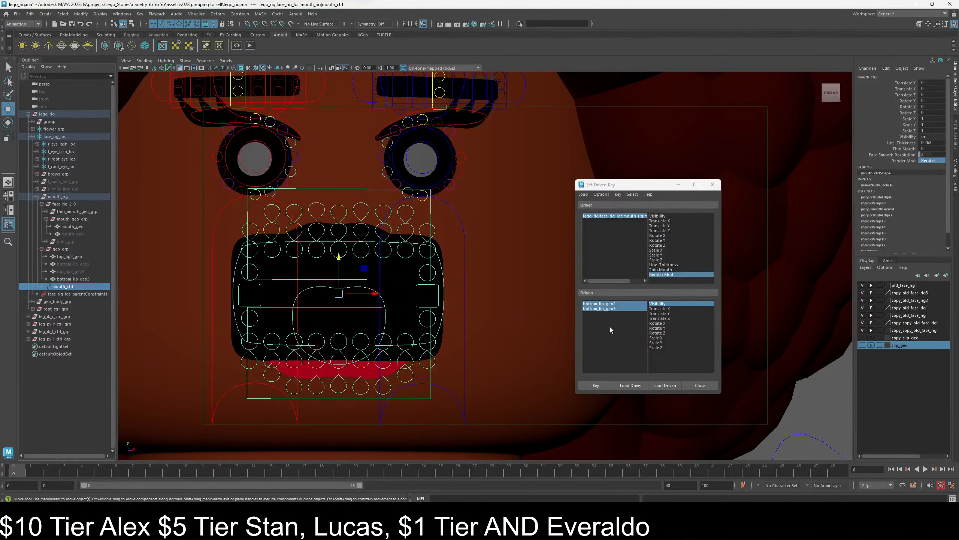
pyautogui.click(610, 305)
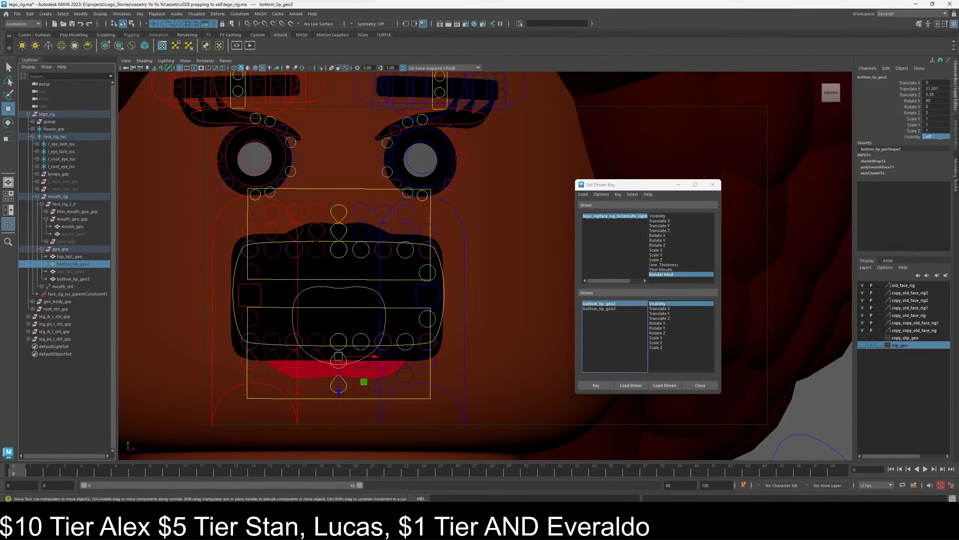
pyautogui.doubleClick(936, 137)
pyautogui.write('1')
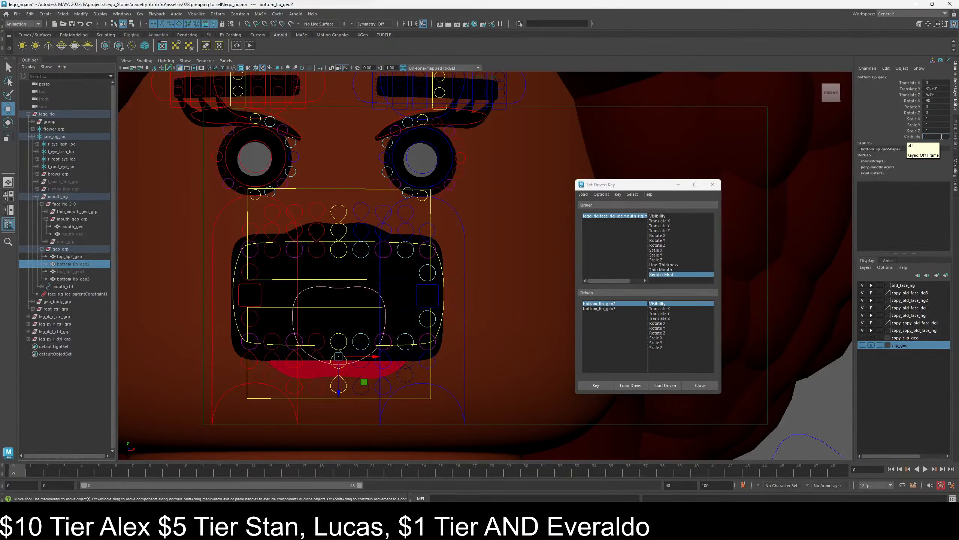
pyautogui.press('Return')
# - Set the Visibility of bottom_lip_geo3 to 0, key both bottom lip meshes against the Render state, and close the Set Driven Key window
pyautogui.click(615, 310)
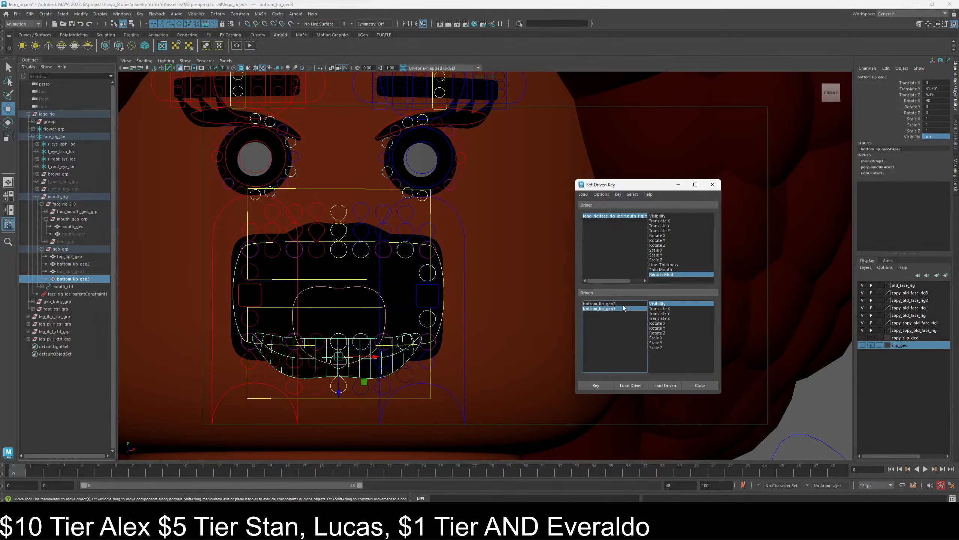
pyautogui.doubleClick(936, 136)
pyautogui.write('0')
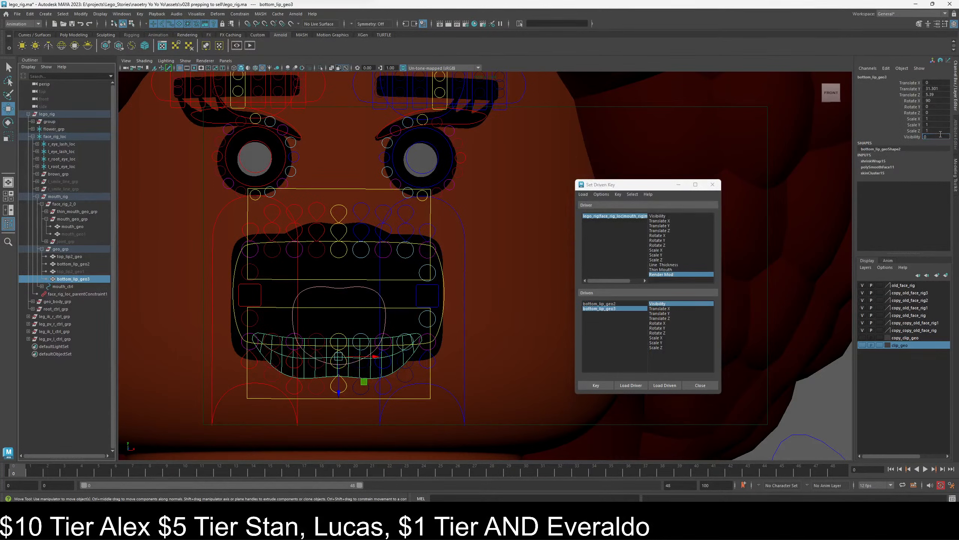
pyautogui.press('Return')
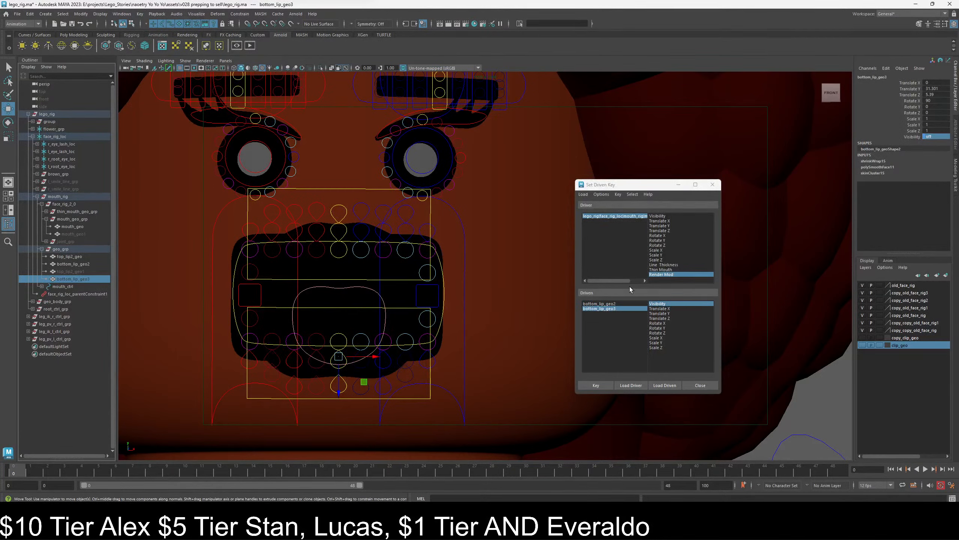
pyautogui.keyDown('ctrl'); pyautogui.click(628, 304); pyautogui.keyUp('ctrl')
pyautogui.click(668, 304)
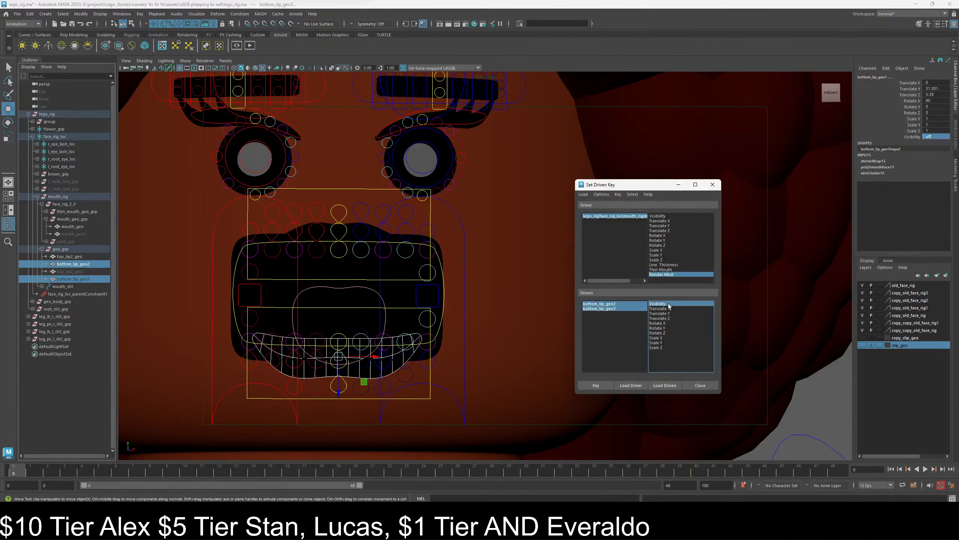
pyautogui.click(595, 386)
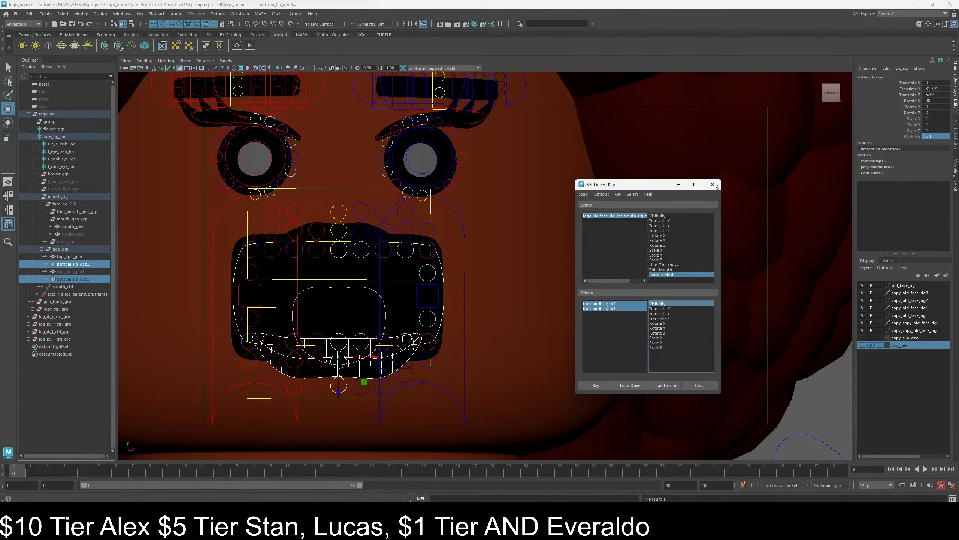
pyautogui.click(714, 185)
# - Test the bottom lip switch by scrubbing mouth_ctrl's Render Mod in the viewport, leaving it on Animation
pyautogui.click(445, 294)
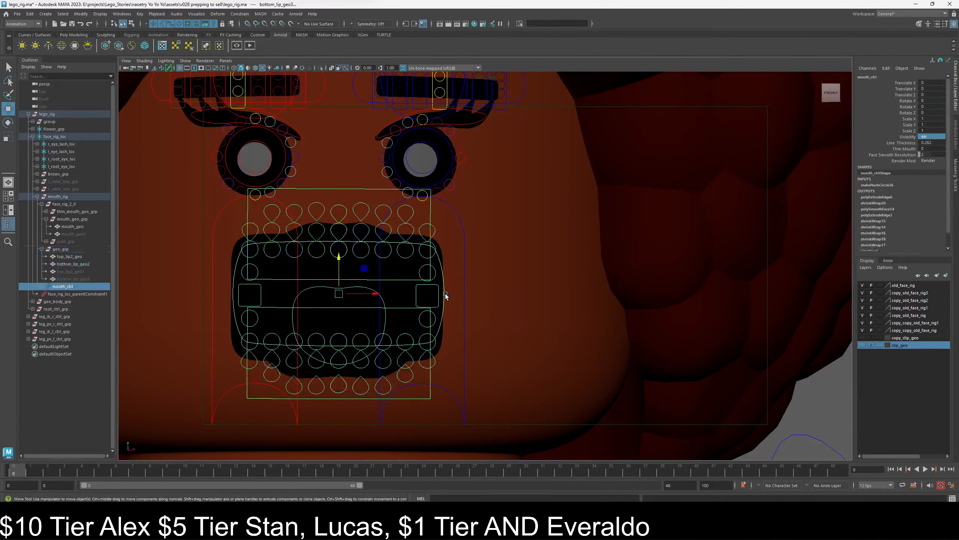
pyautogui.click(906, 161)
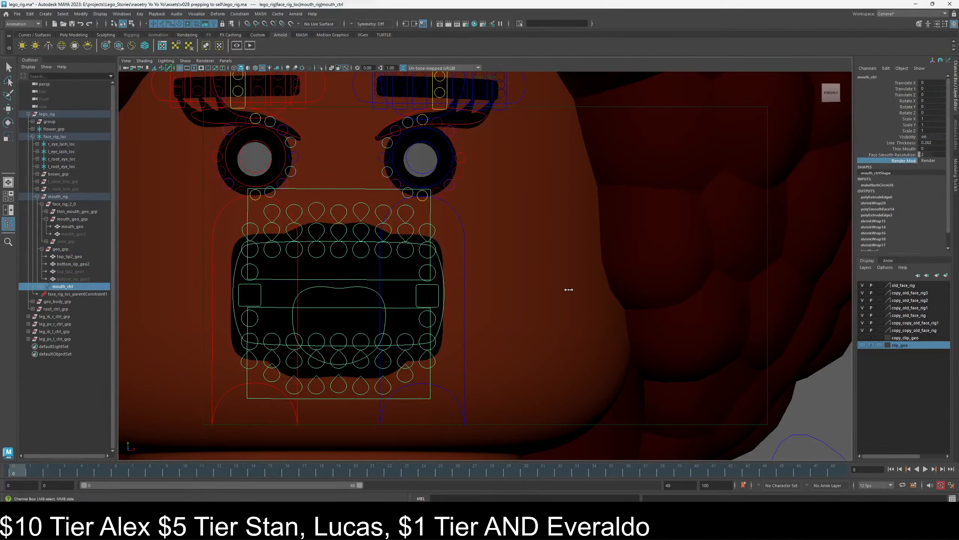
pyautogui.moveTo(568, 287); pyautogui.dragTo(407, 269, button='middle')
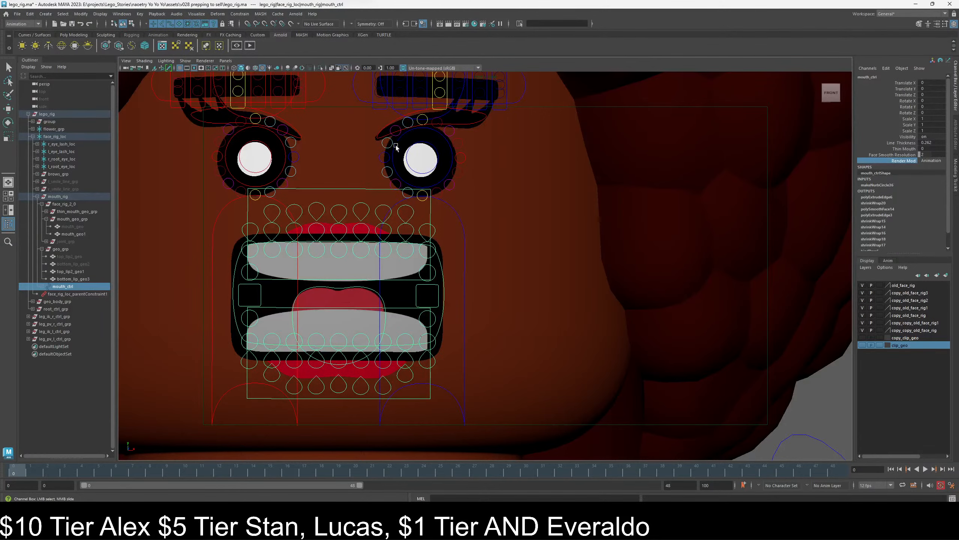
pyautogui.keyDown('alt'); pyautogui.moveTo(337, 123); pyautogui.dragTo(327, 247, button='middle'); pyautogui.keyUp('alt')
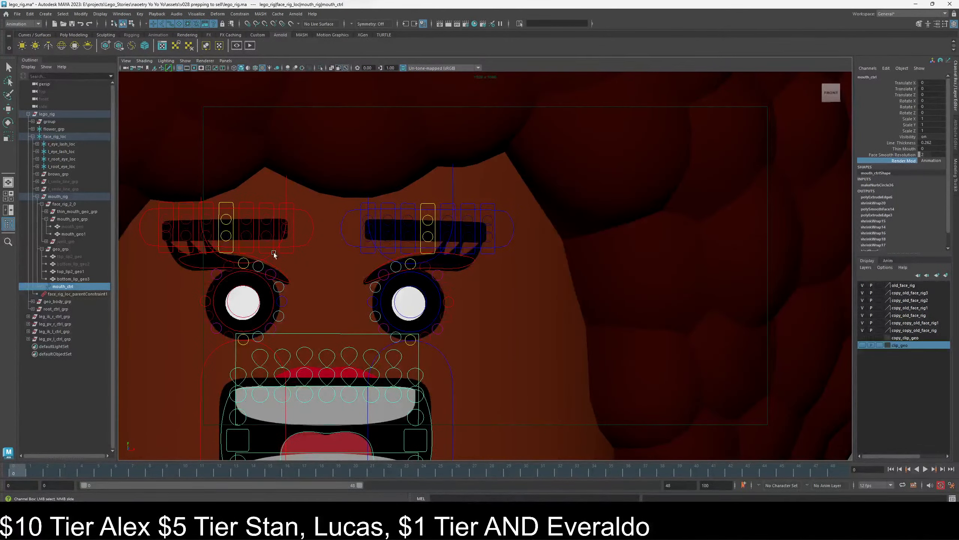
pyautogui.keyDown('alt'); pyautogui.moveTo(535, 375); pyautogui.dragTo(556, 299, button='middle'); pyautogui.keyUp('alt')
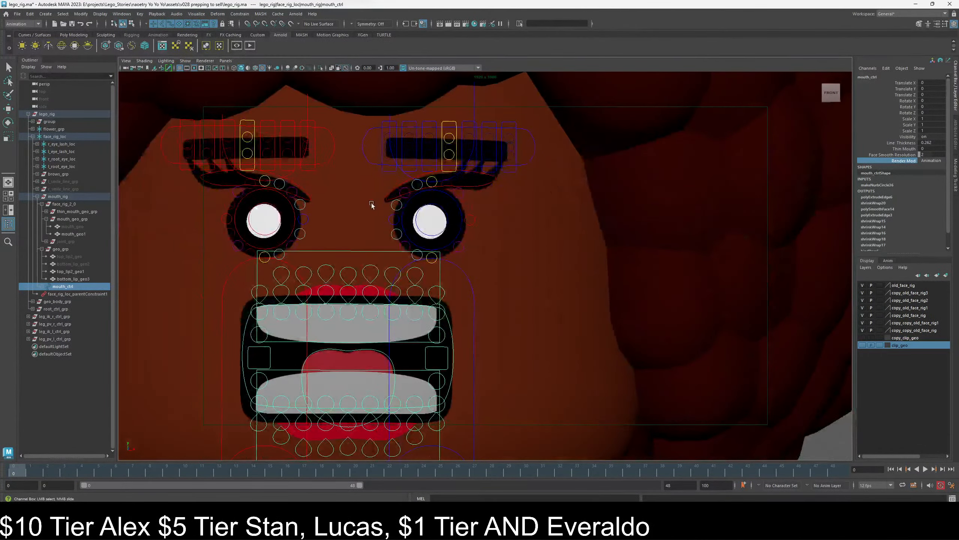
pyautogui.keyDown('alt'); pyautogui.moveTo(328, 187); pyautogui.dragTo(381, 163, button='middle'); pyautogui.keyUp('alt')
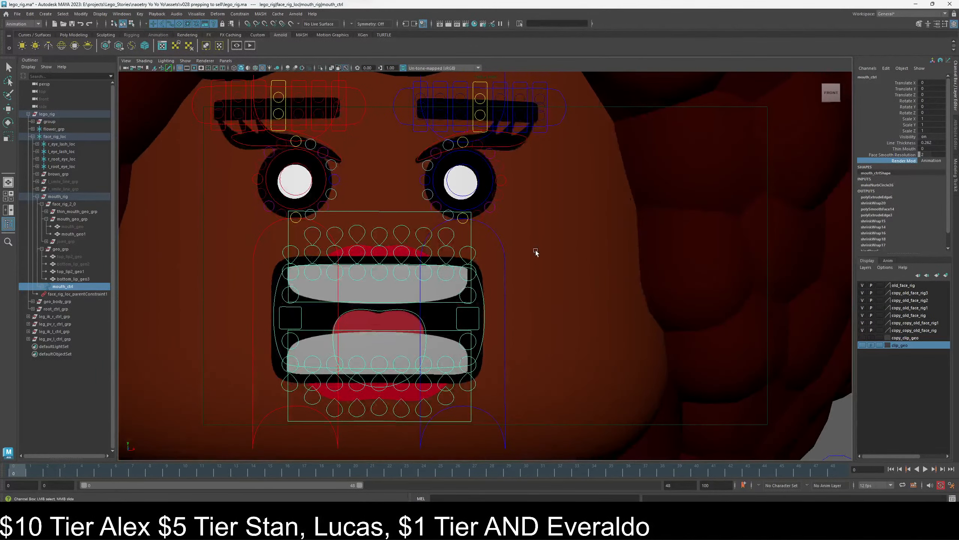
pyautogui.keyDown('alt'); pyautogui.moveTo(535, 253); pyautogui.dragTo(519, 302, button='middle'); pyautogui.keyUp('alt')
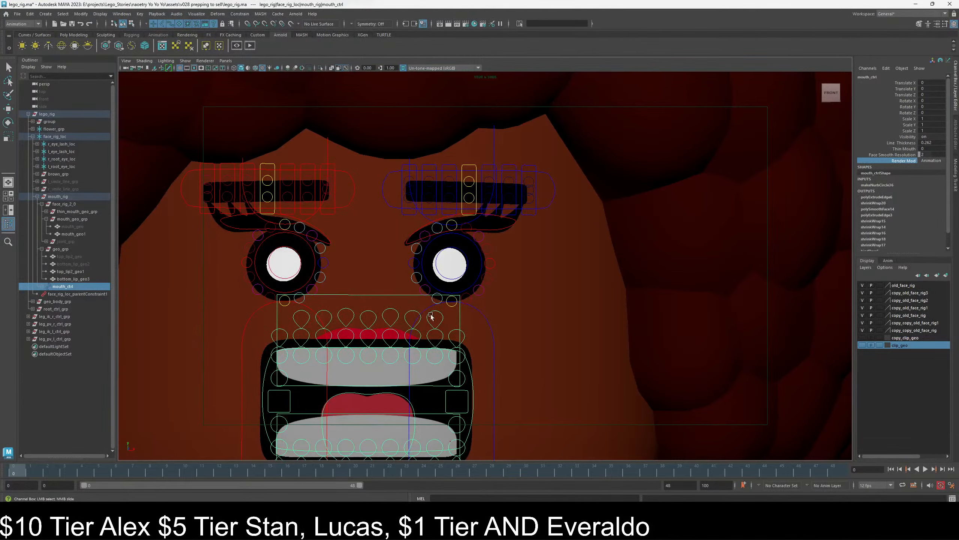
pyautogui.keyDown('alt'); pyautogui.moveTo(543, 357); pyautogui.dragTo(550, 253, button='middle'); pyautogui.keyUp('alt')
pyautogui.keyDown('alt'); pyautogui.moveTo(379, 147); pyautogui.dragTo(380, 297, button='middle'); pyautogui.keyUp('alt')
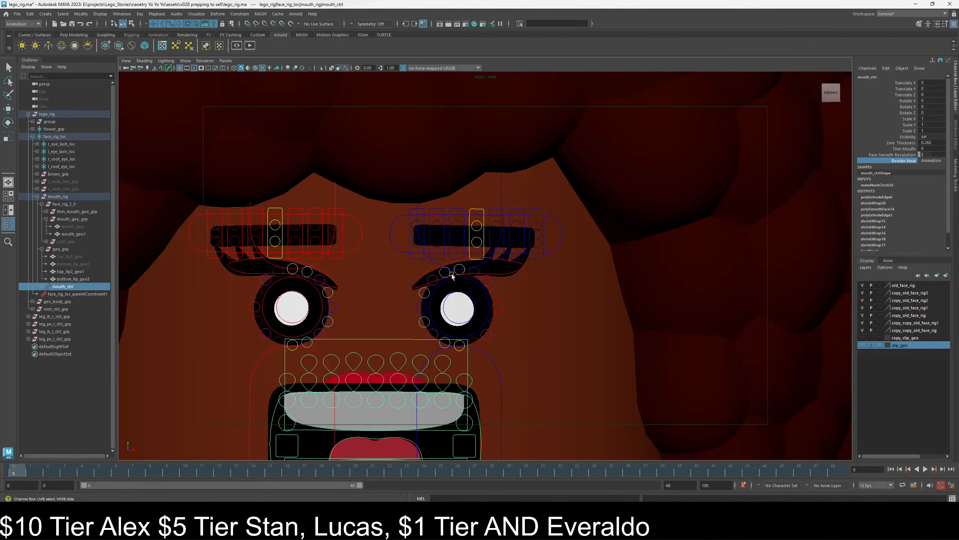
# - Examine the mouth, eyes and brows of the face in the front viewport
pyautogui.keyDown('alt'); pyautogui.moveTo(412, 327); pyautogui.dragTo(415, 302); pyautogui.keyUp('alt')
pyautogui.keyDown('alt'); pyautogui.moveTo(416, 302); pyautogui.dragTo(416, 281, button='middle'); pyautogui.keyUp('alt')
pyautogui.scroll(-1, 416, 281)
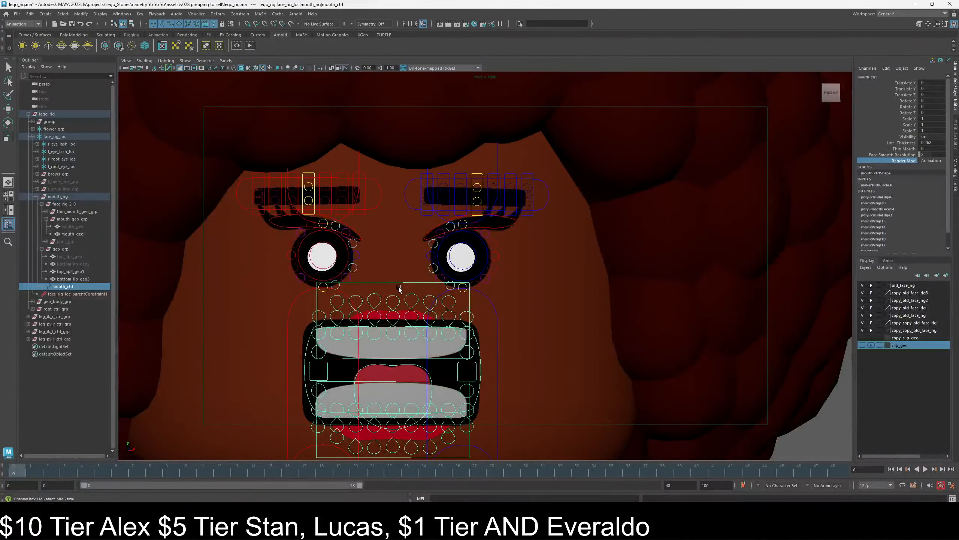
pyautogui.scroll(-2, 400, 287)
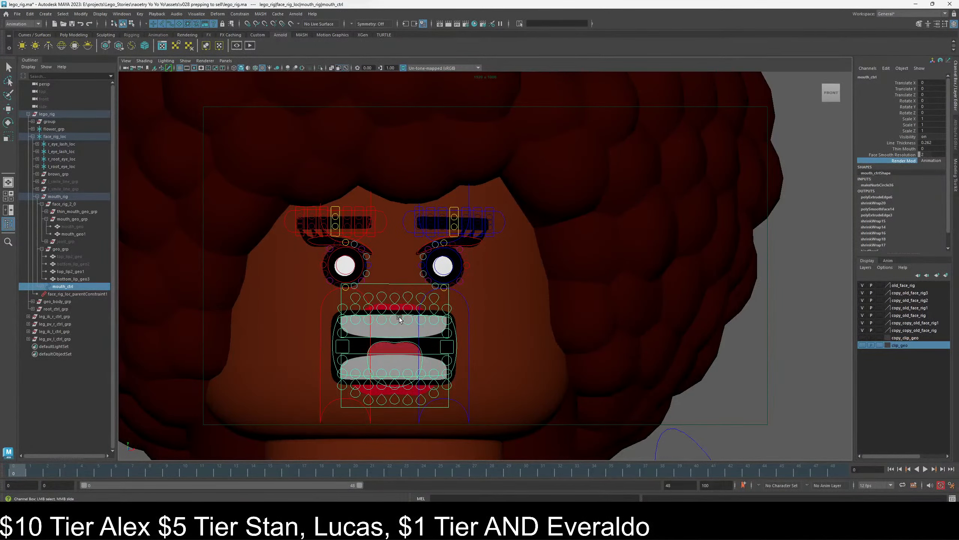
pyautogui.scroll(3, 383, 230)
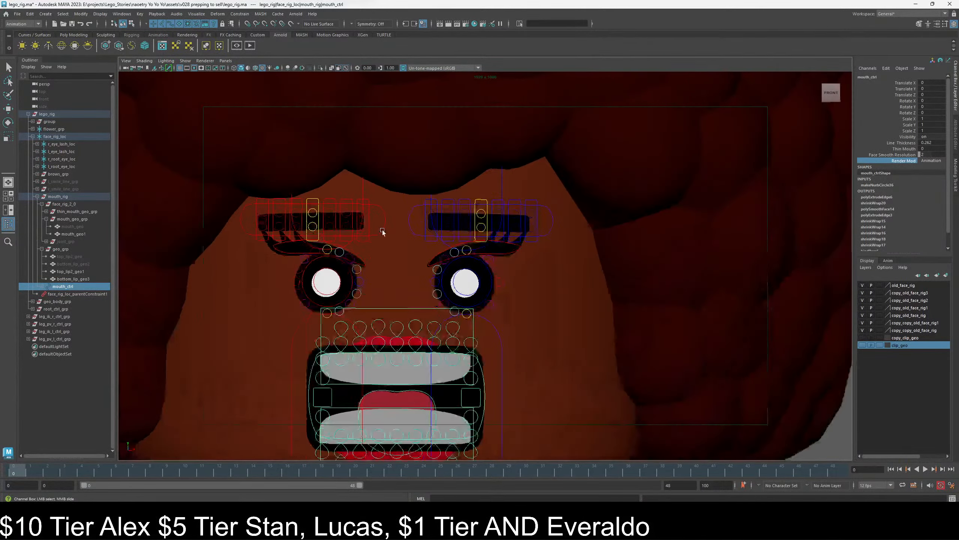
pyautogui.scroll(-2, 392, 225)
pyautogui.scroll(2, 392, 225)
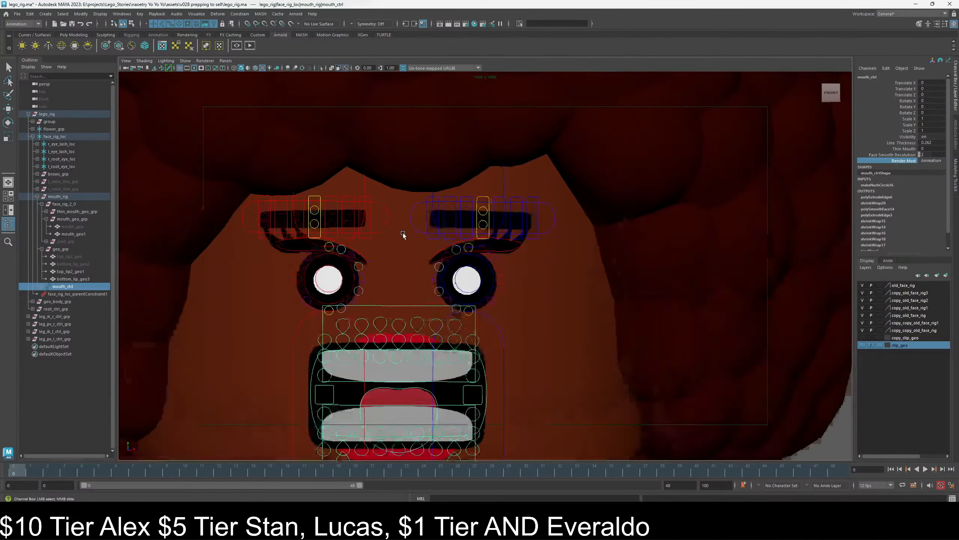
pyautogui.keyDown('alt'); pyautogui.moveTo(418, 191); pyautogui.dragTo(382, 293, button='middle'); pyautogui.keyUp('alt')
pyautogui.scroll(2, 382, 292)
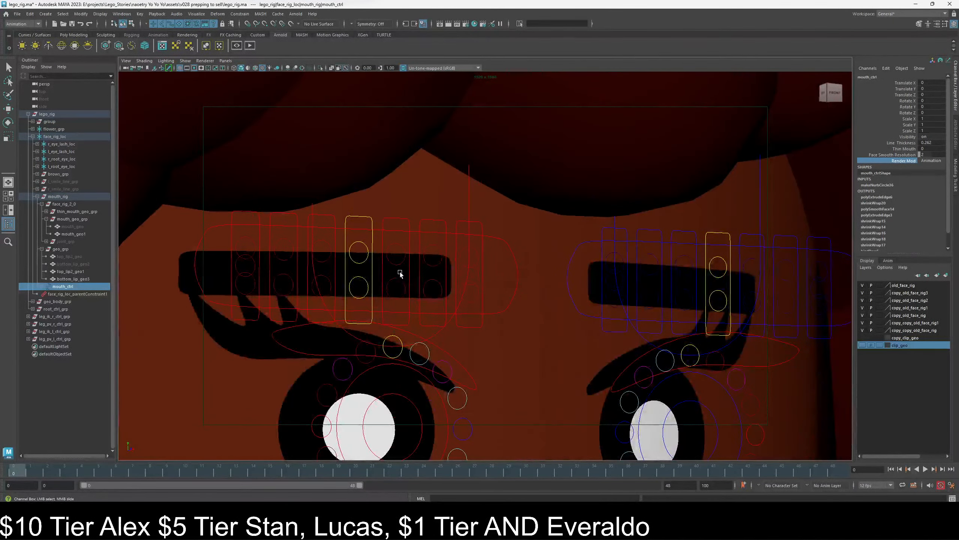
# - Select both brow meshes on the face in the viewport
pyautogui.click(400, 271)
pyautogui.press('w')
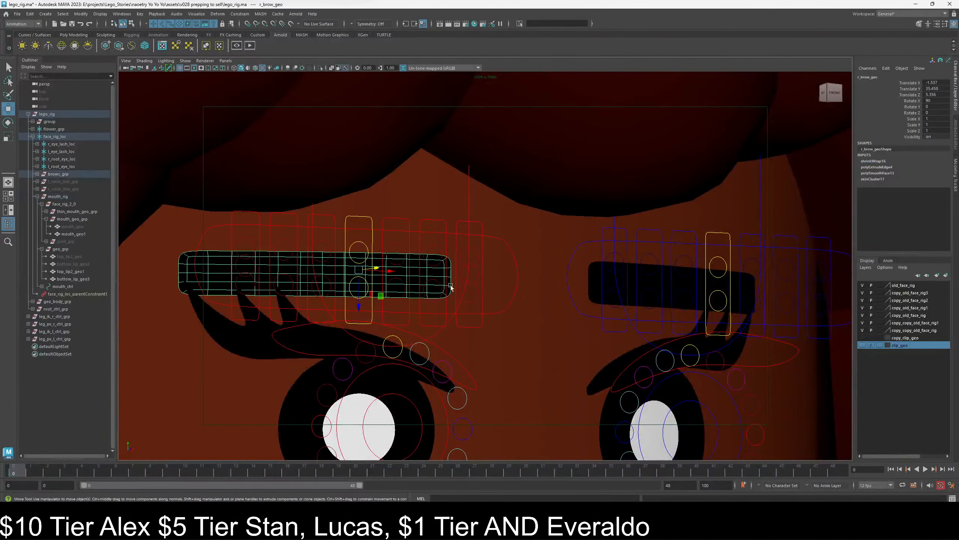
pyautogui.click(650, 287)
pyautogui.press('f')
pyautogui.scroll(-5, 353, 285)
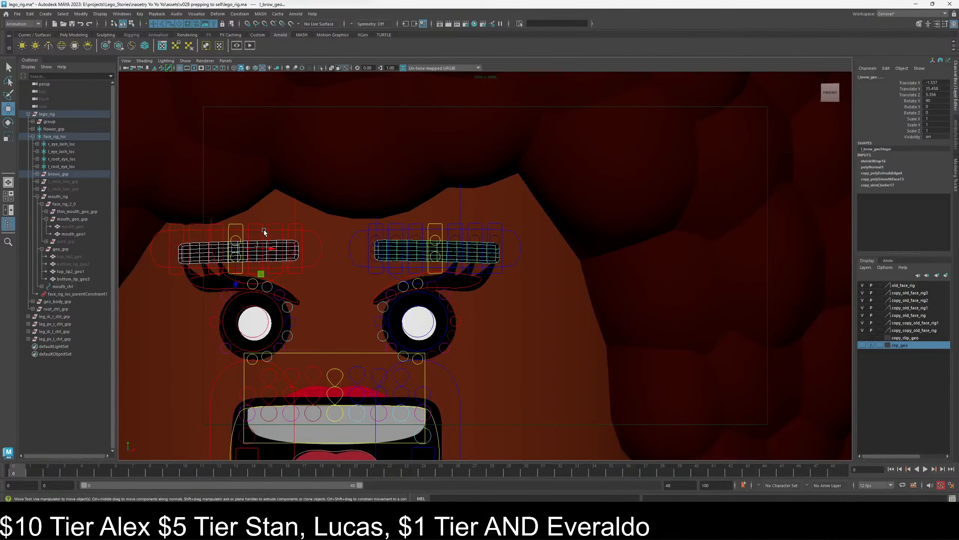
# - Expand brows_grp in the scene hierarchy through both brow controls to reveal r_brow_geo and l_brow_geo
pyautogui.click(37, 173)
pyautogui.click(42, 189)
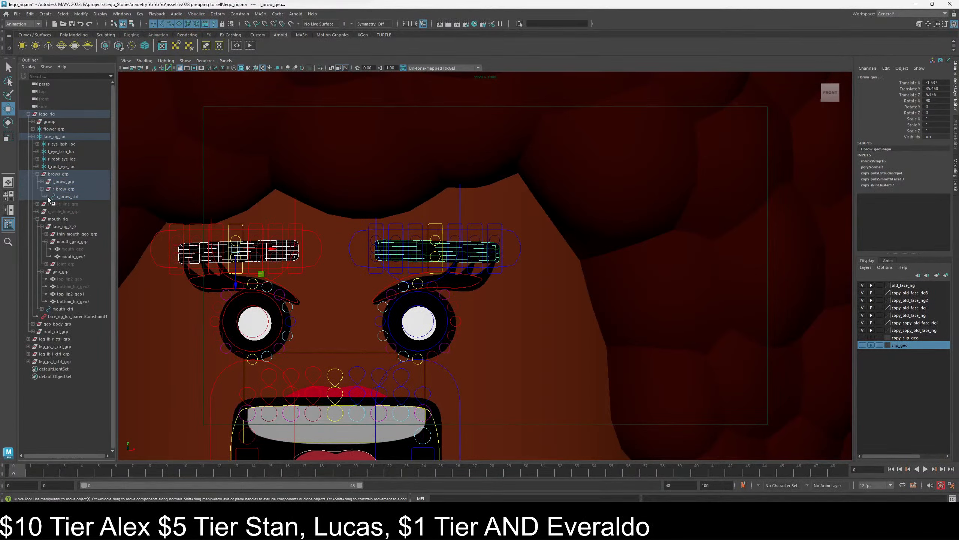
pyautogui.click(46, 197)
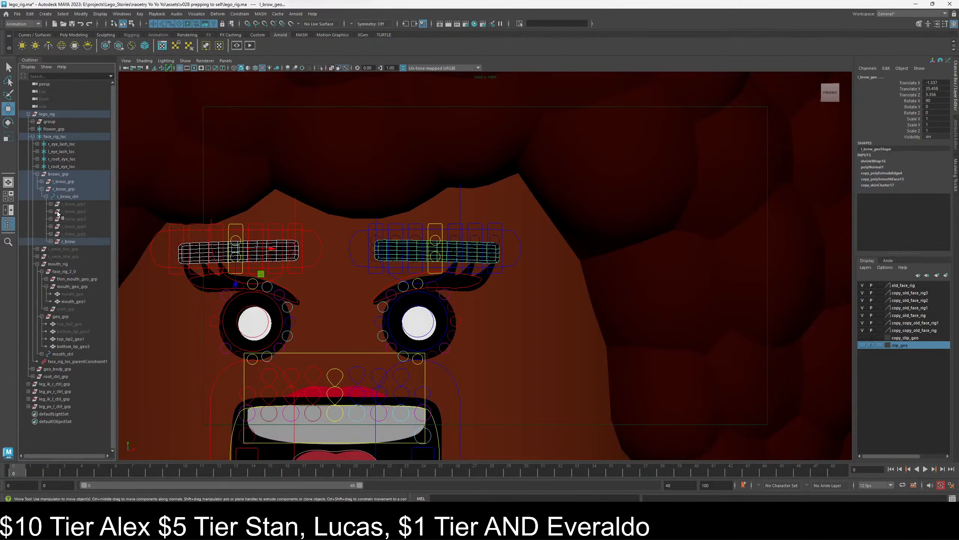
pyautogui.click(51, 241)
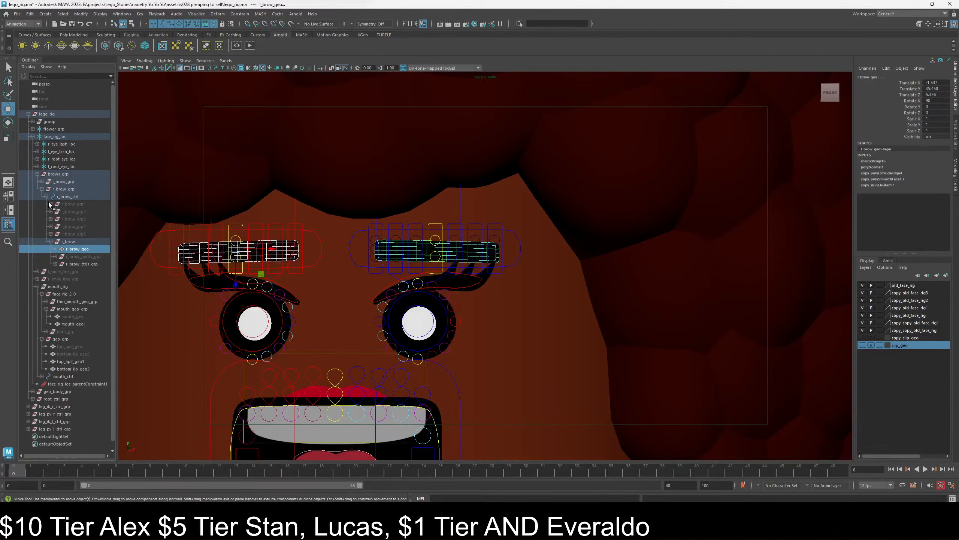
pyautogui.click(41, 181)
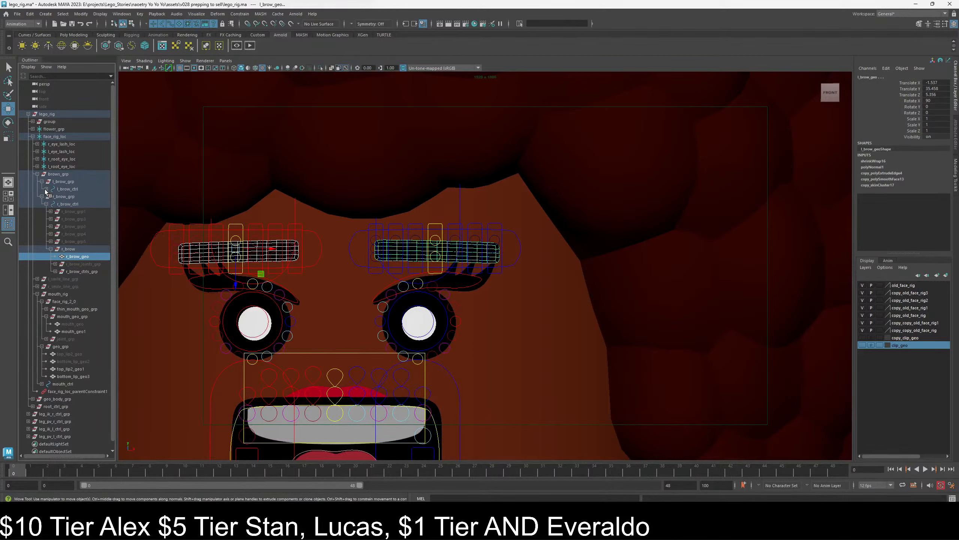
pyautogui.click(46, 188)
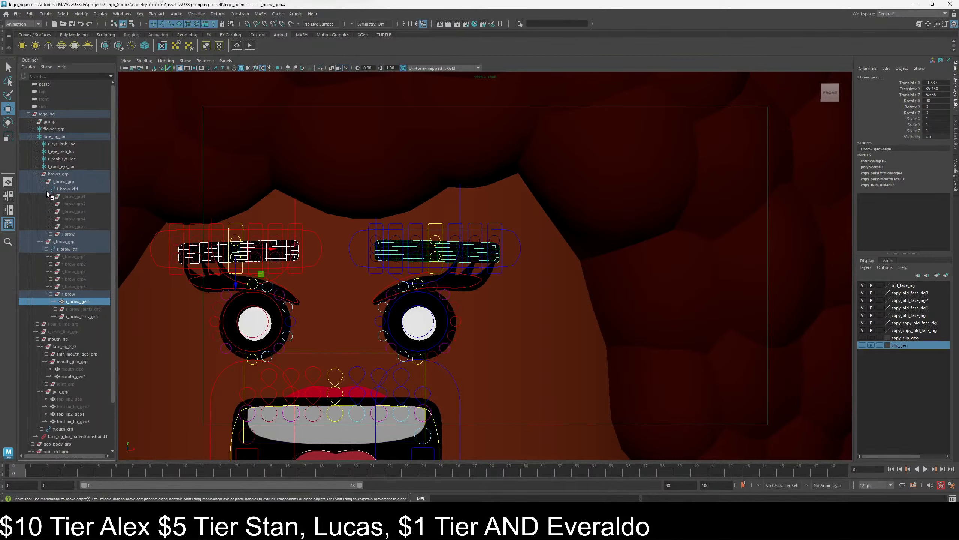
pyautogui.click(51, 234)
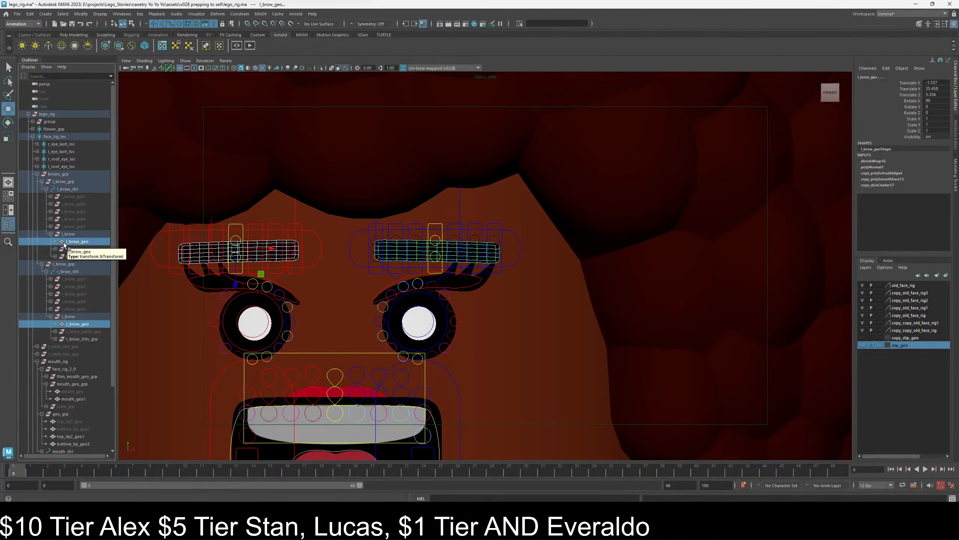
# - Duplicate both brow meshes with Duplicate Special, using Instance as the geometry type
pyautogui.click(16, 14)
pyautogui.moveTo(30, 15)
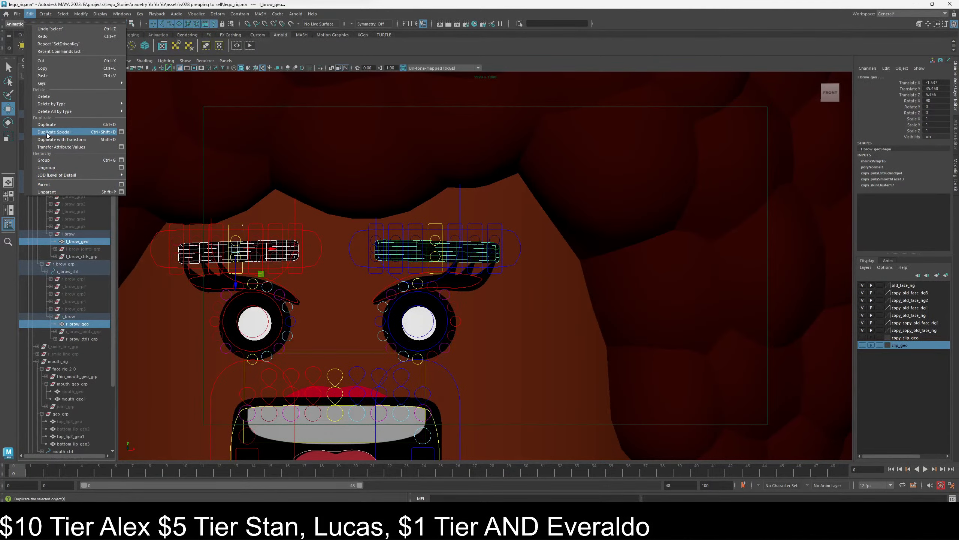
pyautogui.click(181, 200)
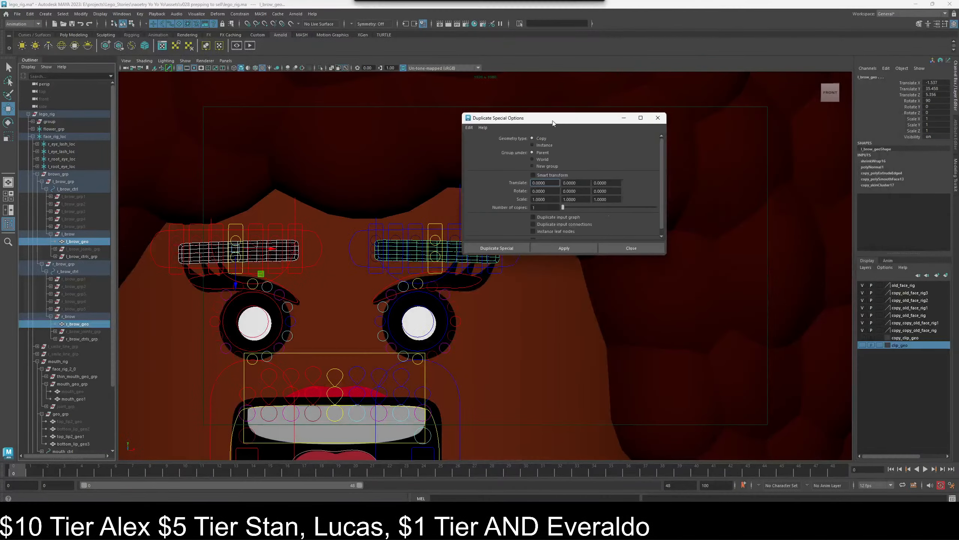
pyautogui.moveTo(536, 114); pyautogui.dragTo(348, 143)
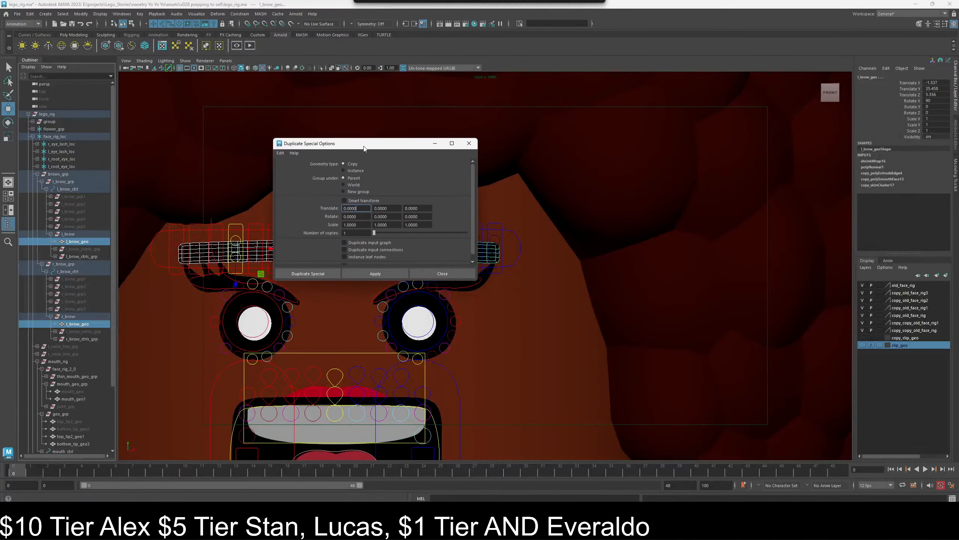
pyautogui.click(342, 170)
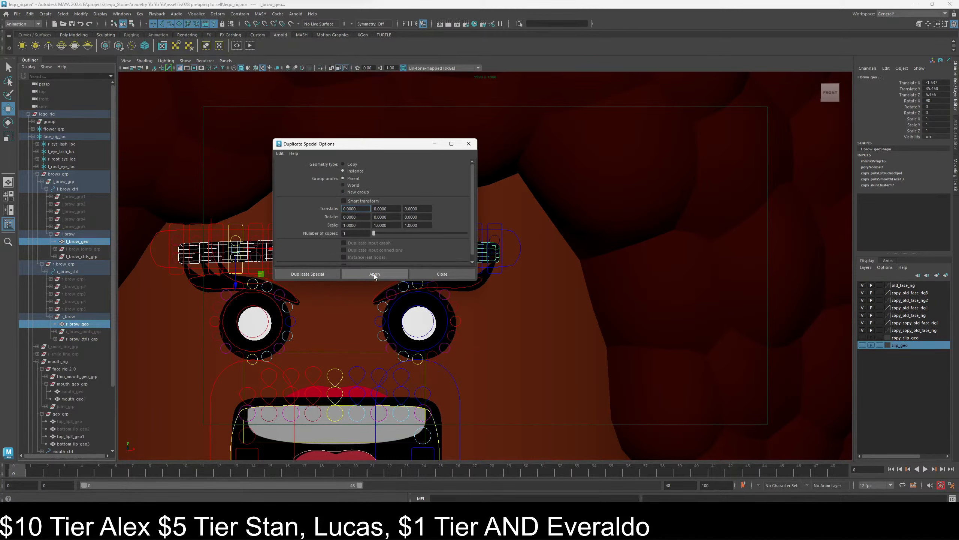
pyautogui.click(360, 276)
pyautogui.click(469, 143)
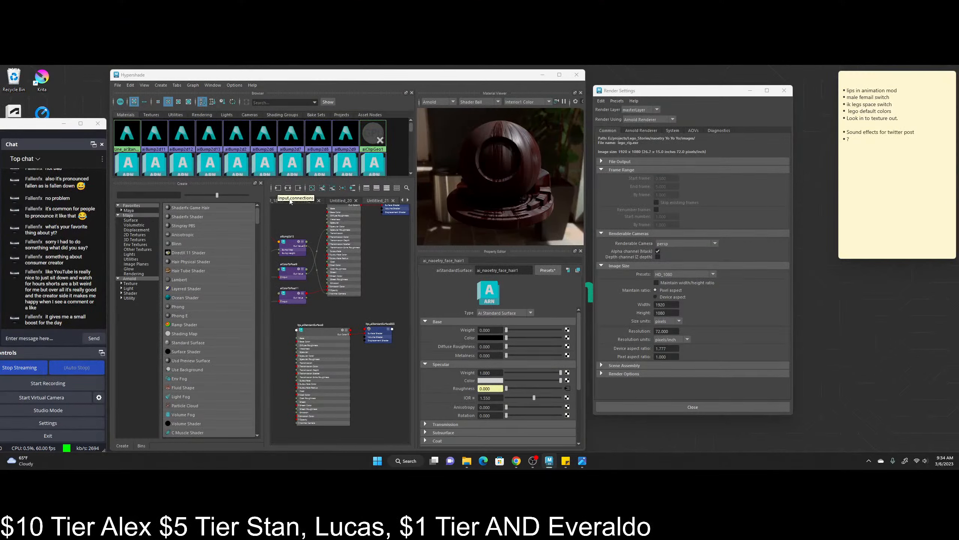
# - Add a new Hypershade graph and load the shading network of the original l_brow_geo and r_brow_geo with its connections
pyautogui.click(404, 200)
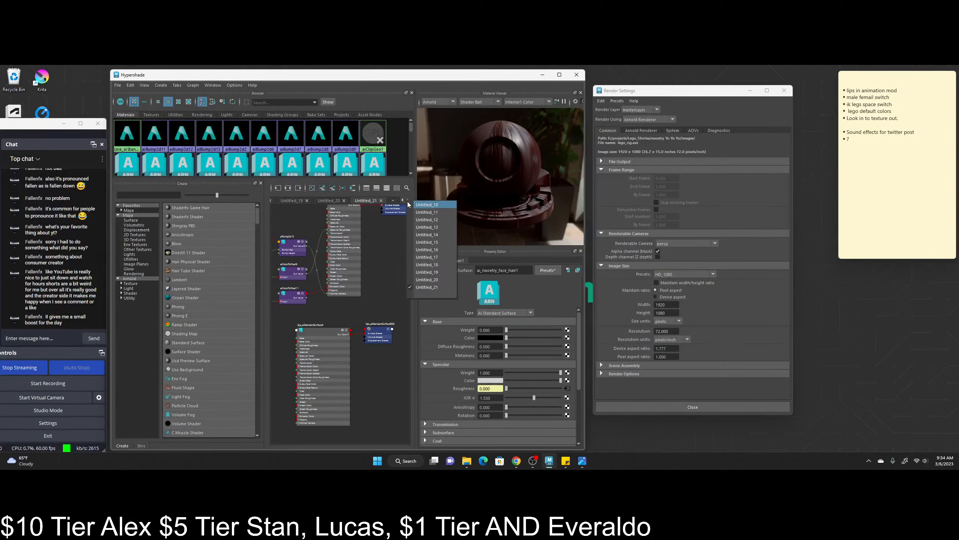
pyautogui.click(392, 200)
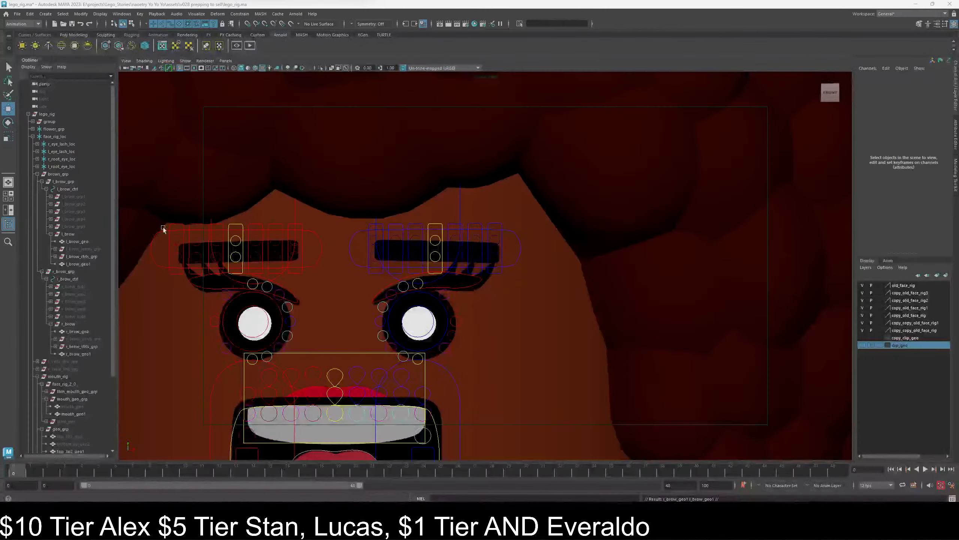
pyautogui.click(89, 240)
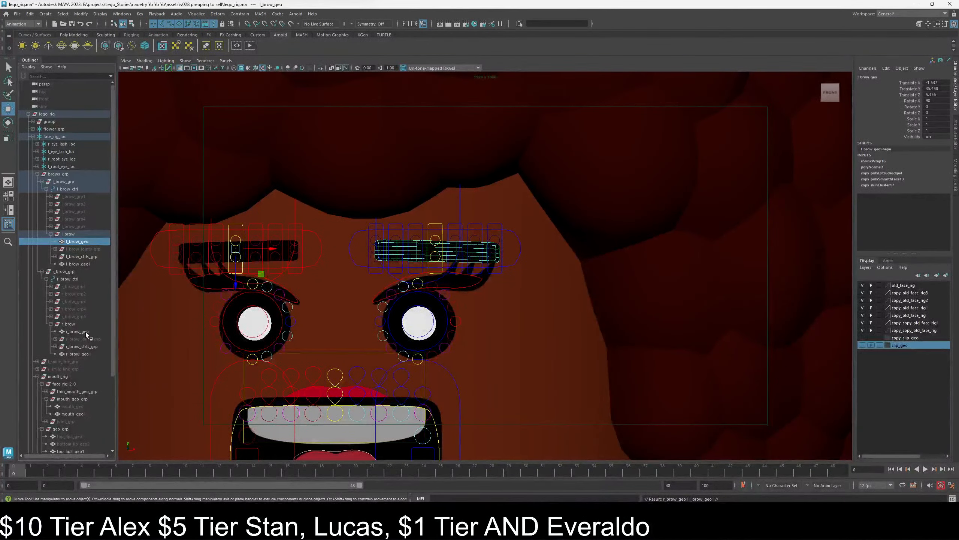
pyautogui.keyDown('ctrl'); pyautogui.click(80, 332); pyautogui.keyUp('ctrl')
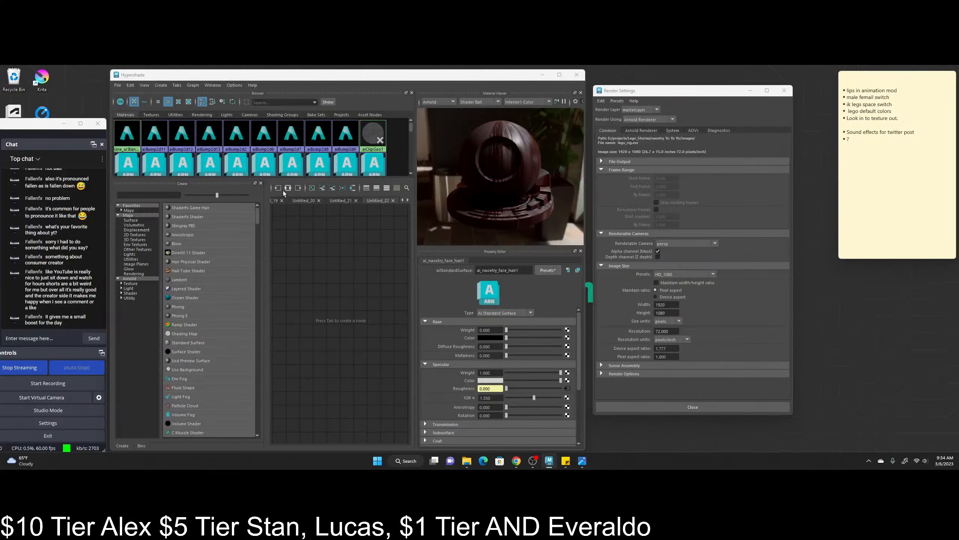
pyautogui.click(338, 302)
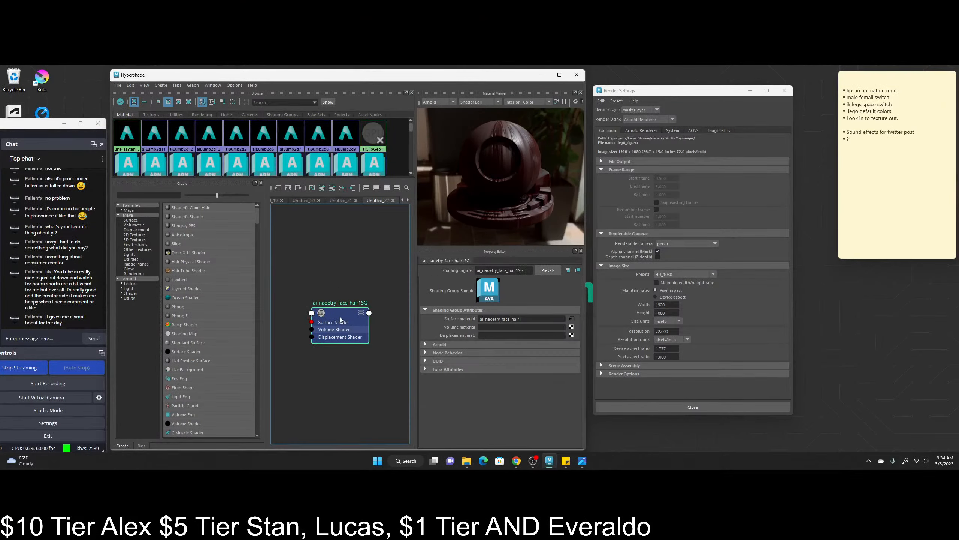
pyautogui.click(289, 188)
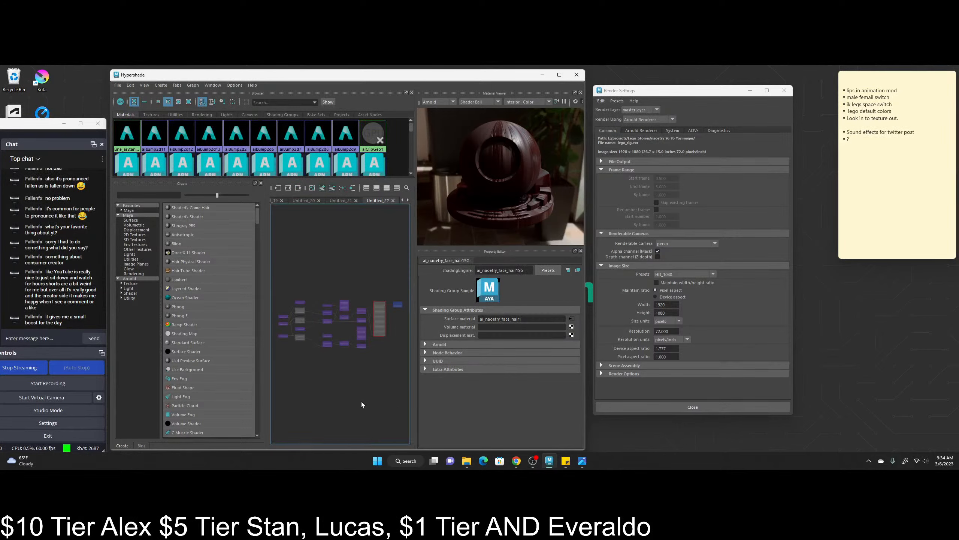
# - Select the brows' ai_naoetry_face_hair1 material in the graph and examine its attributes and incoming connections
pyautogui.keyDown('alt'); pyautogui.moveTo(336, 276); pyautogui.dragTo(381, 360, button='middle'); pyautogui.keyUp('alt')
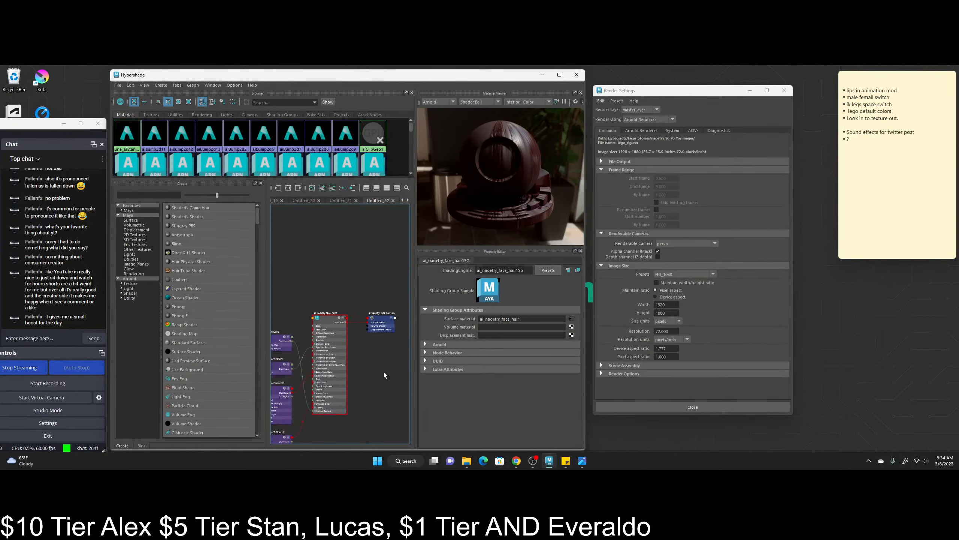
pyautogui.scroll(4, 301, 319)
pyautogui.keyDown('alt'); pyautogui.moveTo(300, 354); pyautogui.dragTo(292, 323, button='middle'); pyautogui.keyUp('alt')
pyautogui.click(344, 322)
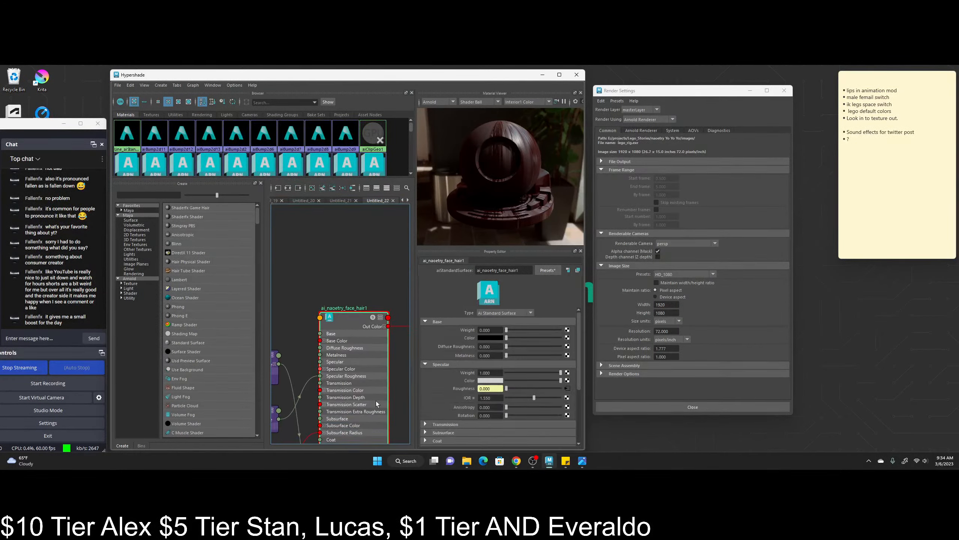
pyautogui.keyDown('alt'); pyautogui.moveTo(401, 434); pyautogui.dragTo(366, 337, button='middle'); pyautogui.keyUp('alt')
pyautogui.scroll(-4, 387, 343)
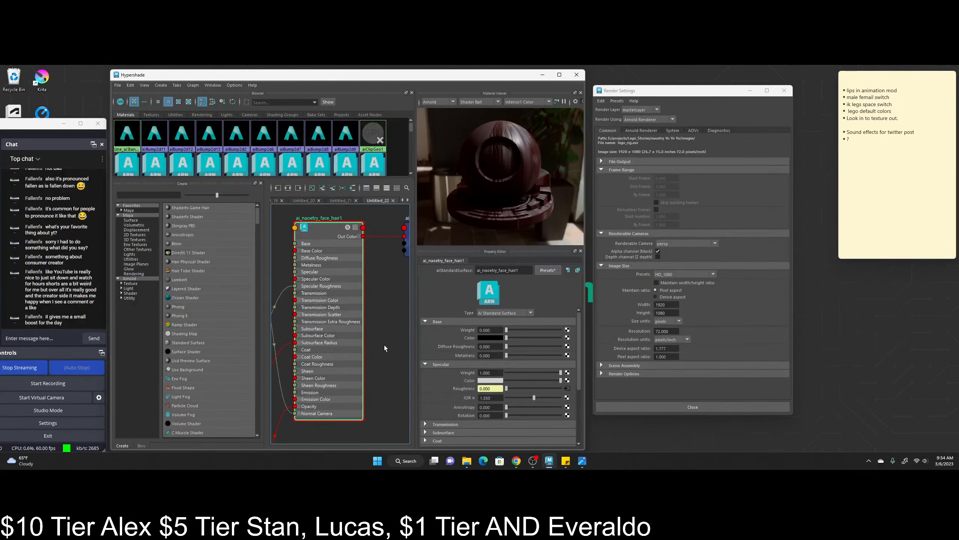
pyautogui.scroll(4, 355, 275)
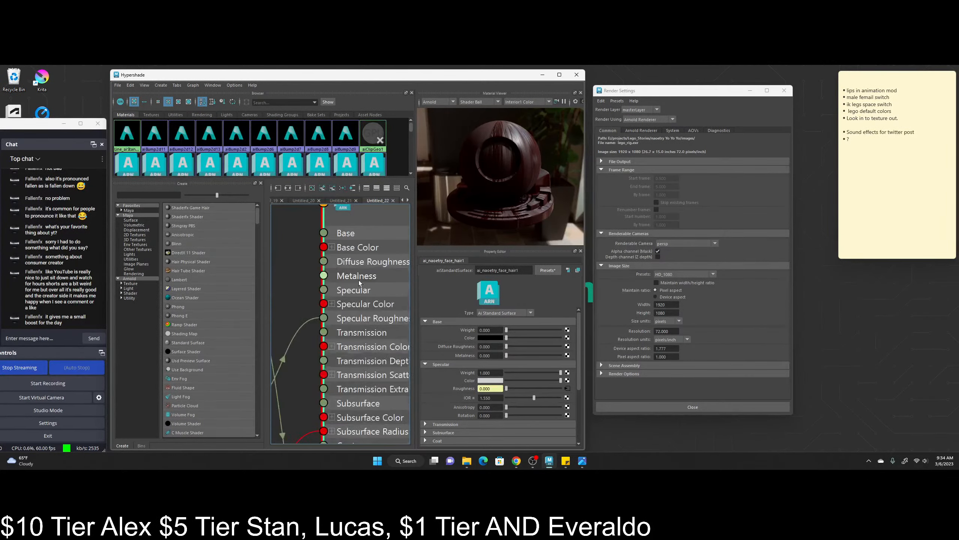
pyautogui.scroll(-4, 363, 290)
pyautogui.scroll(-4, 362, 303)
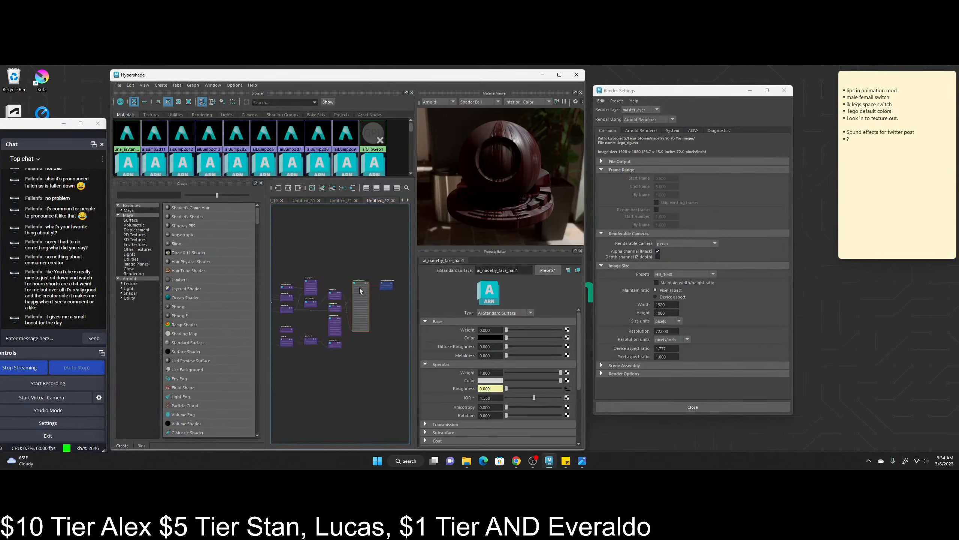
pyautogui.scroll(5, 363, 294)
pyautogui.scroll(-5, 379, 342)
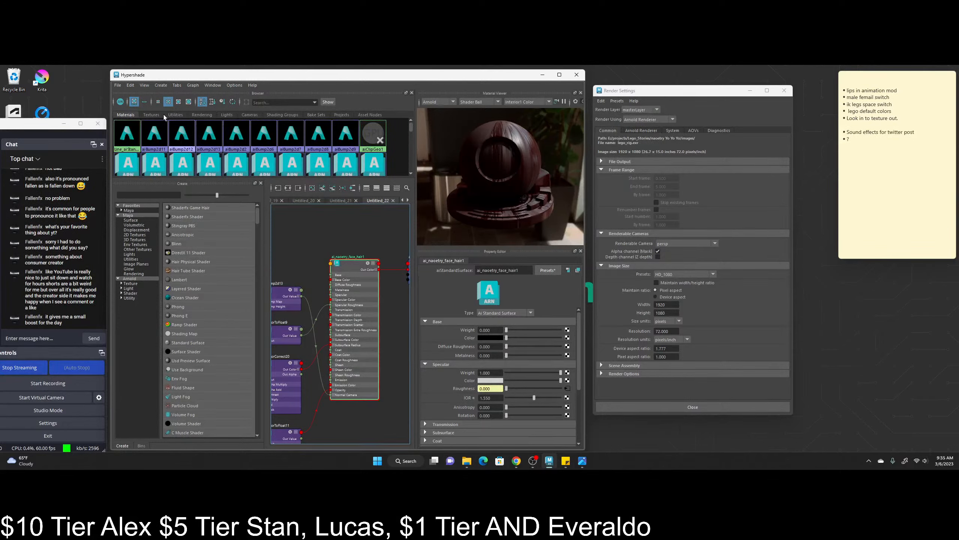
# - Duplicate the ai_naoetry_face_hair1 material without its network
pyautogui.click(131, 85)
pyautogui.click(131, 86)
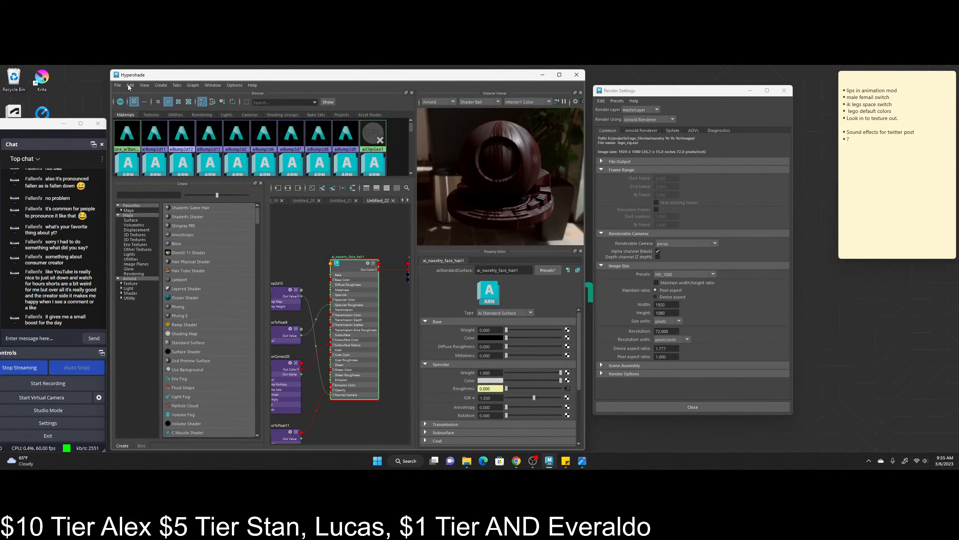
pyautogui.click(131, 86)
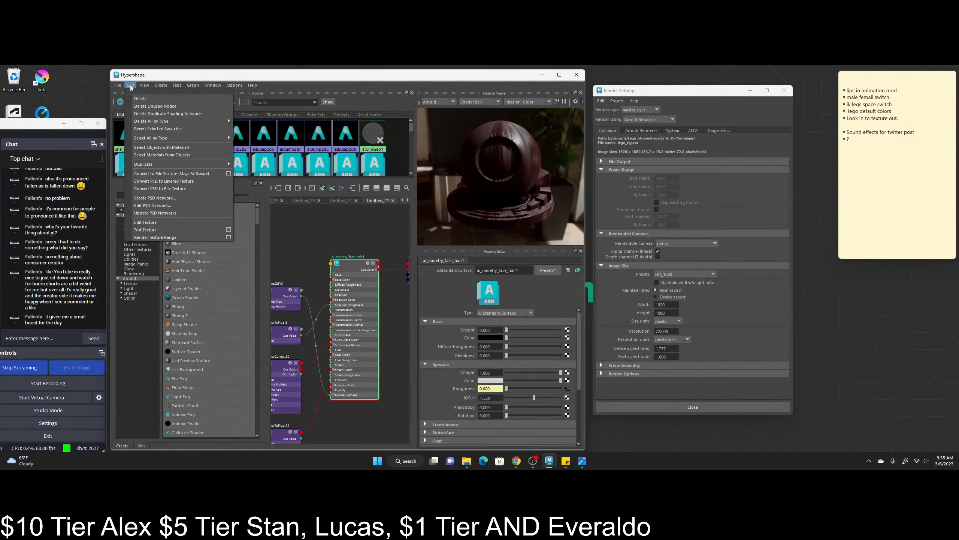
pyautogui.moveTo(174, 164)
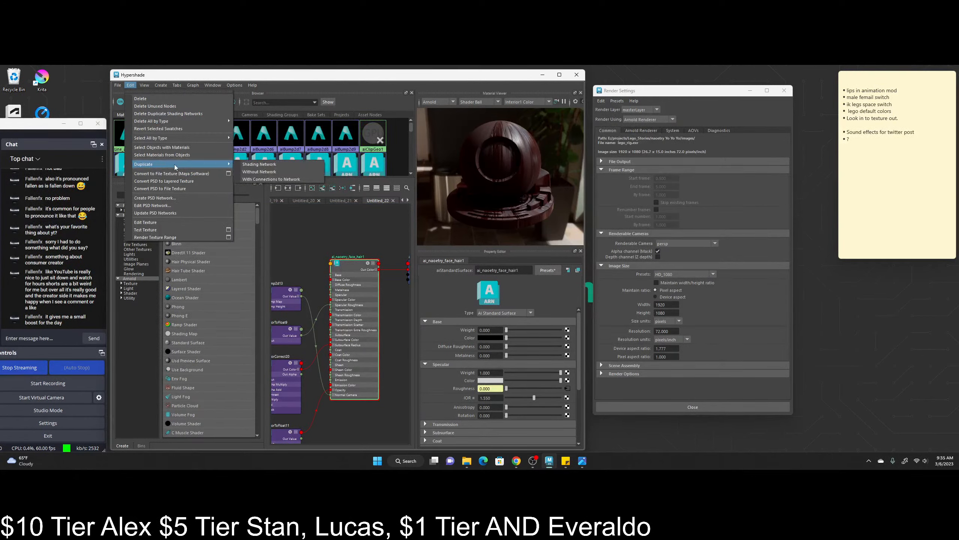
pyautogui.click(272, 172)
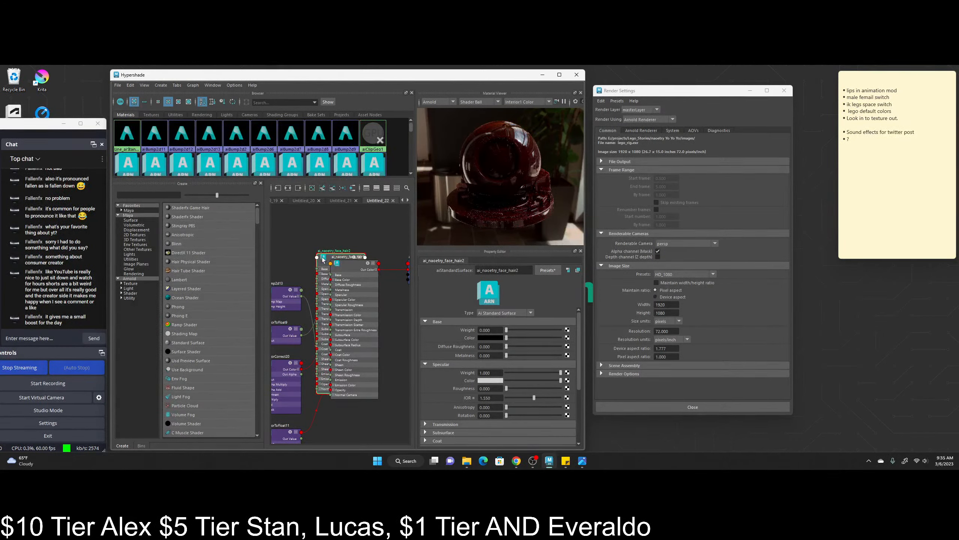
# - Move the ai_naoetry_face_hair2 shader node into the empty space below the ai_naoetry_face_hair1 node in the graph
pyautogui.moveTo(329, 259); pyautogui.dragTo(349, 426)
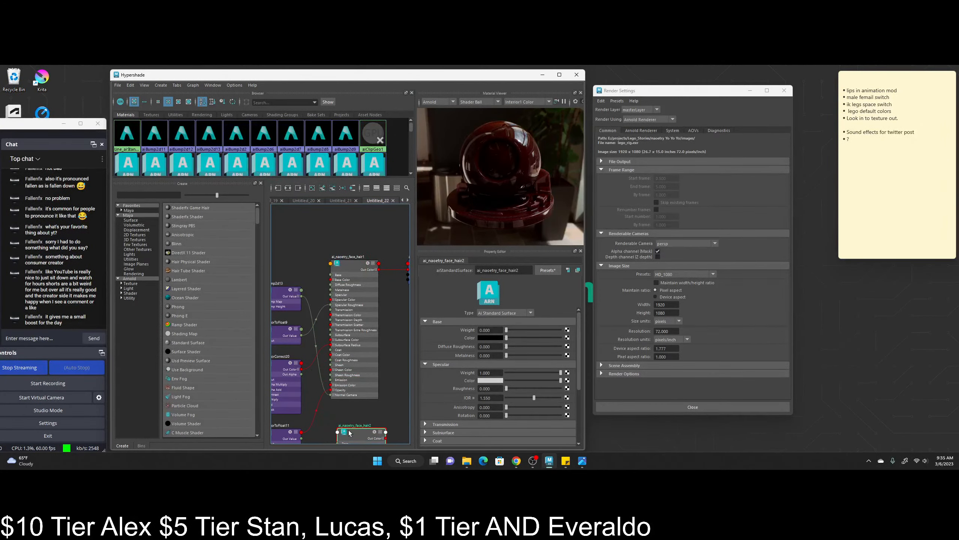
pyautogui.keyDown('alt'); pyautogui.moveTo(381, 411); pyautogui.dragTo(368, 236, button='middle'); pyautogui.keyUp('alt')
pyautogui.moveTo(345, 260); pyautogui.dragTo(342, 277)
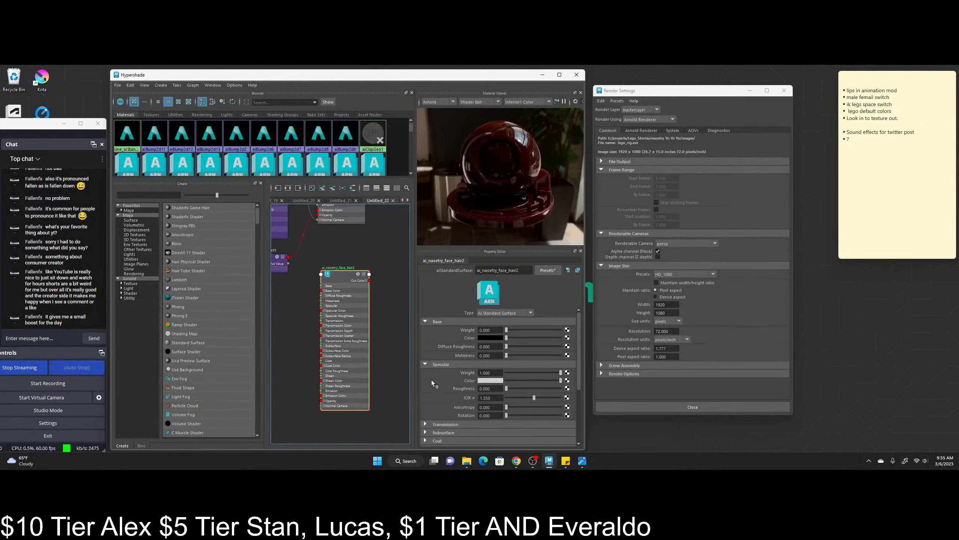
# - Set the specular roughness of the ai_naoetry_face_hair2 material to 0.2
pyautogui.moveTo(492, 387)
pyautogui.mouseDown()
pyautogui.moveTo(470, 391)
pyautogui.moveTo(496, 389)
pyautogui.moveTo(486, 389)
pyautogui.mouseUp()
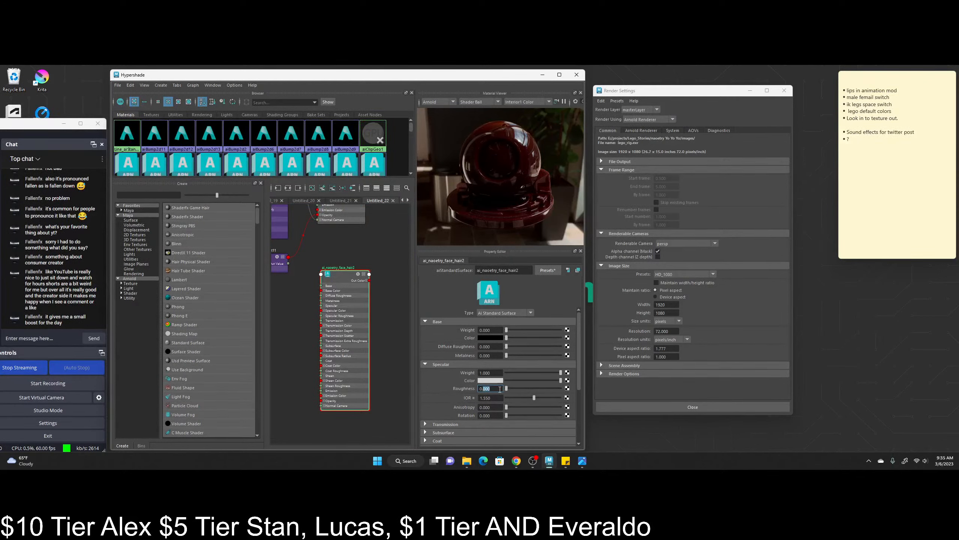
pyautogui.write('2')
pyautogui.press('Return')
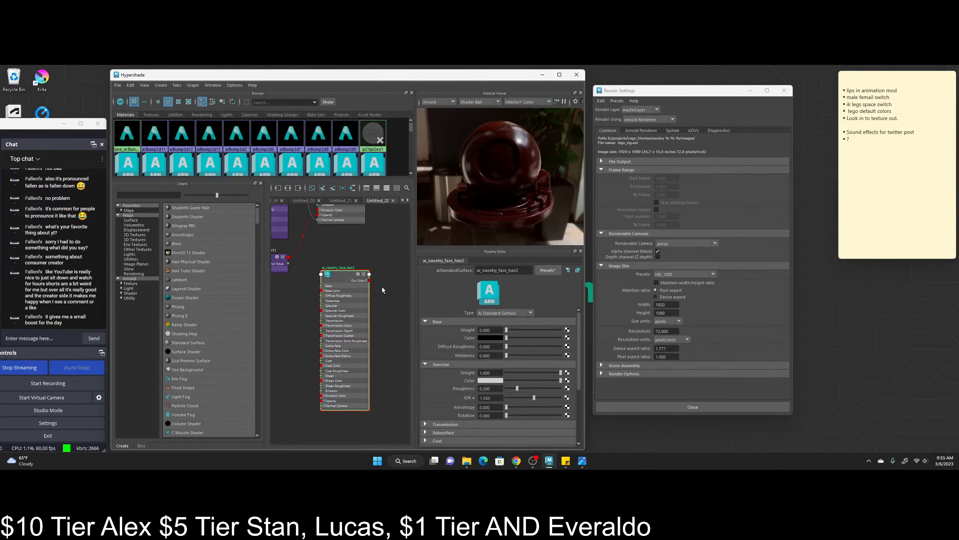
pyautogui.keyDown('alt'); pyautogui.moveTo(368, 255); pyautogui.dragTo(377, 247, button='middle'); pyautogui.keyUp('alt')
pyautogui.moveTo(349, 275); pyautogui.dragTo(347, 275)
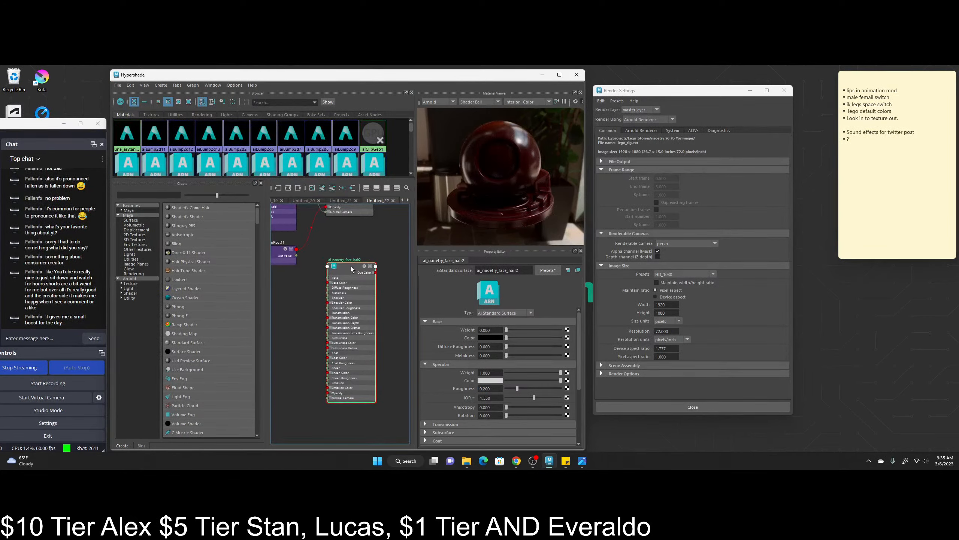
pyautogui.scroll(-5, 342, 264)
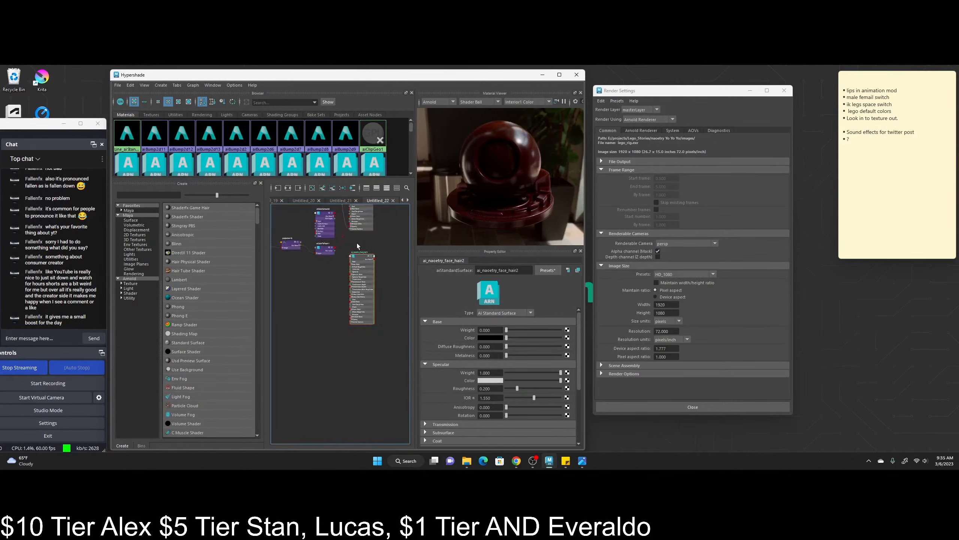
pyautogui.scroll(8, 374, 259)
pyautogui.keyDown('alt'); pyautogui.moveTo(345, 210); pyautogui.dragTo(354, 243, button='middle'); pyautogui.keyUp('alt')
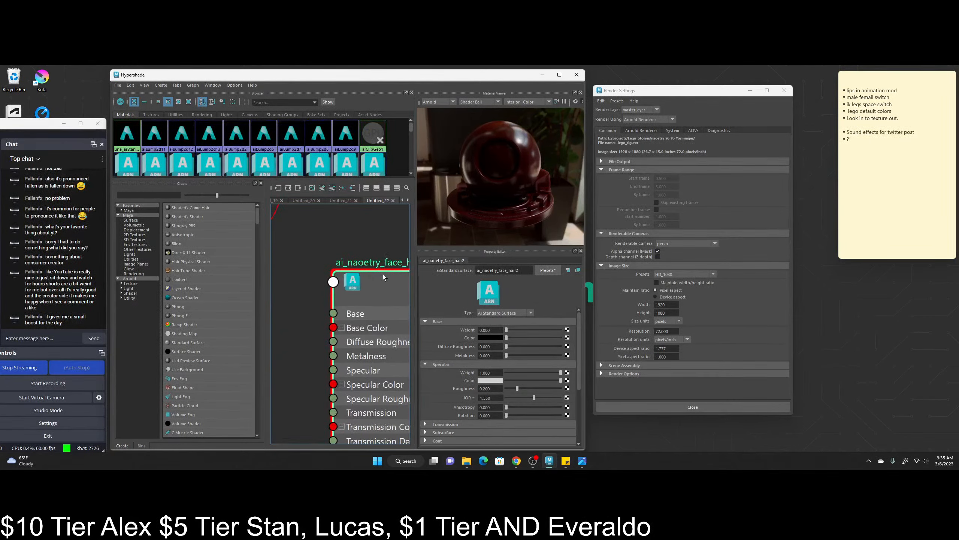
pyautogui.moveTo(360, 268); pyautogui.dragTo(345, 270)
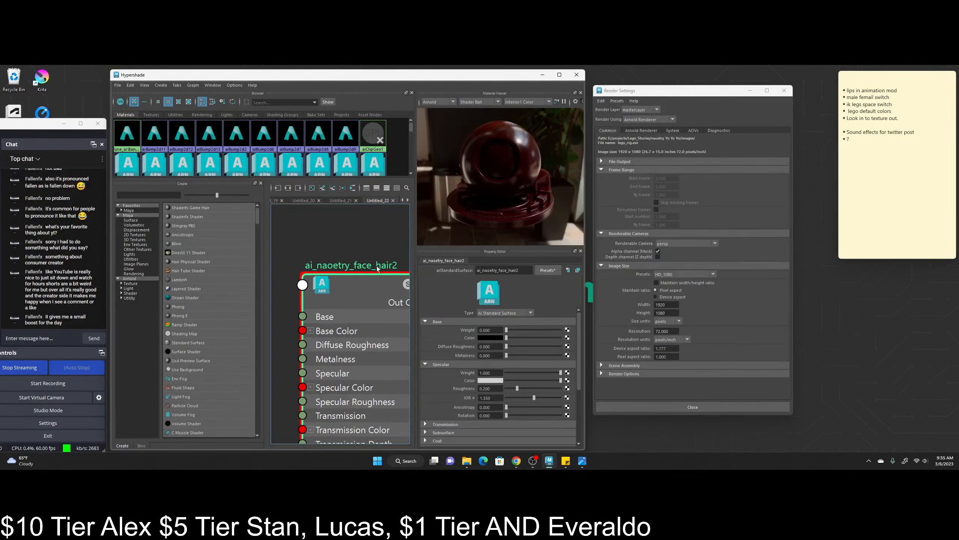
pyautogui.doubleClick(316, 267)
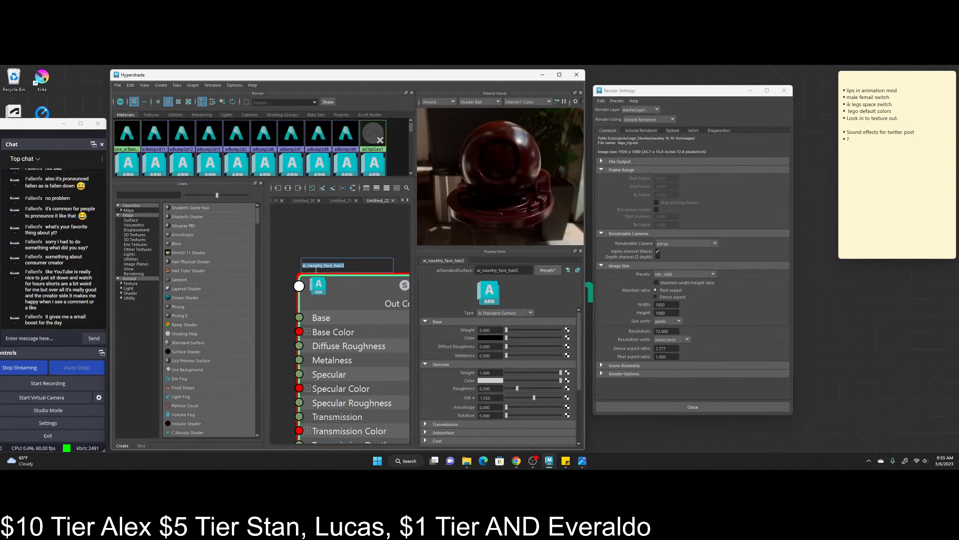
pyautogui.click(316, 267)
pyautogui.scroll(-5, 339, 222)
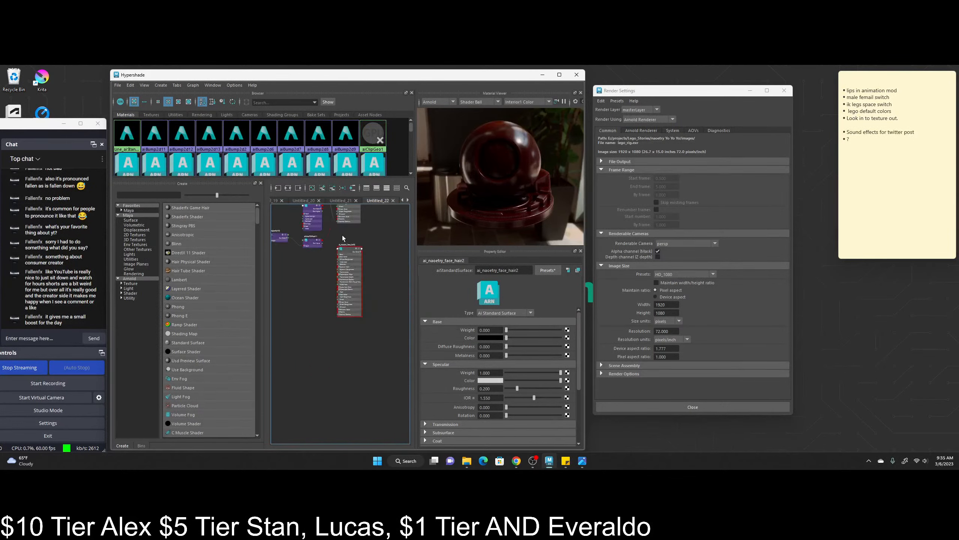
# - Rename the ai_naoetry_face_hair1 shader node to ai__scraches_naoetry_face_hair1
pyautogui.click(363, 321)
pyautogui.scroll(5, 348, 263)
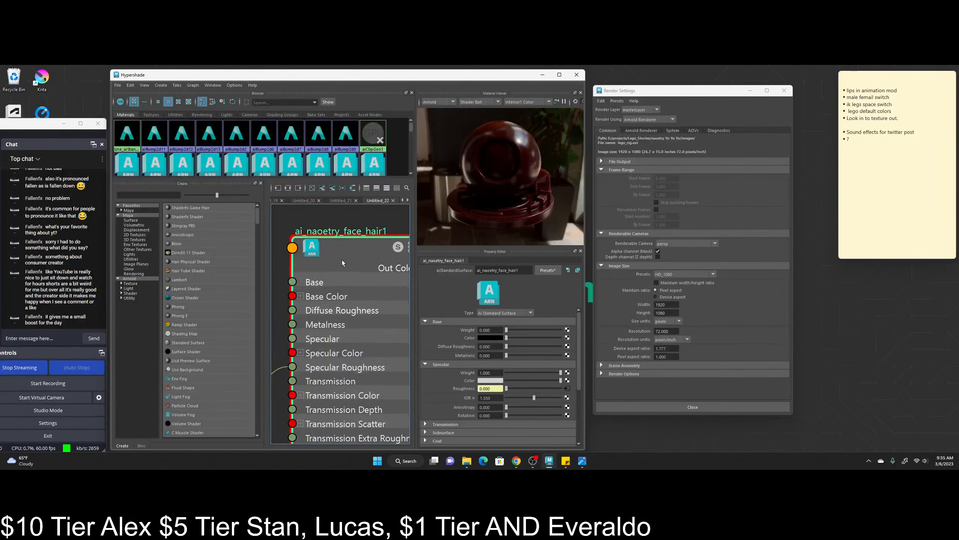
pyautogui.keyDown('alt'); pyautogui.moveTo(343, 237); pyautogui.dragTo(344, 258, button='middle'); pyautogui.keyUp('alt')
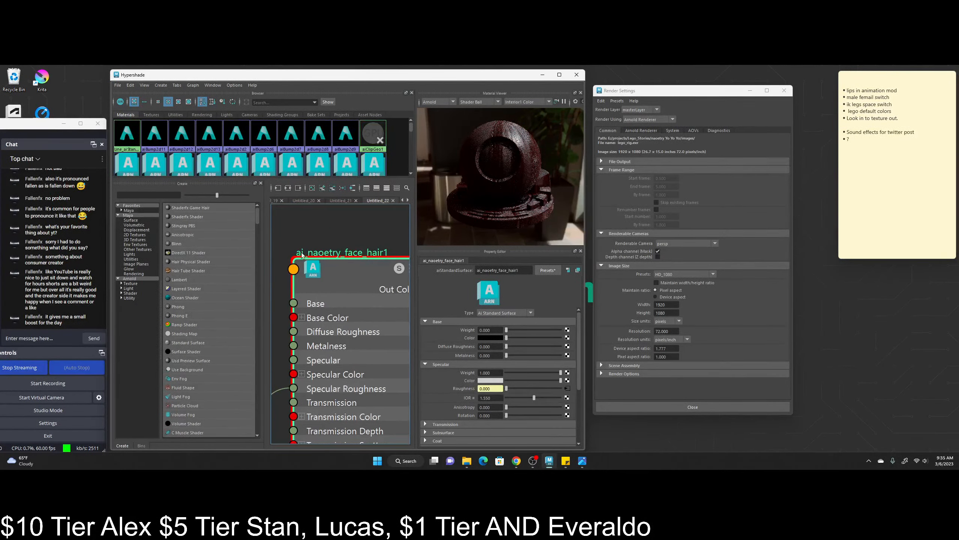
pyautogui.doubleClick(361, 253)
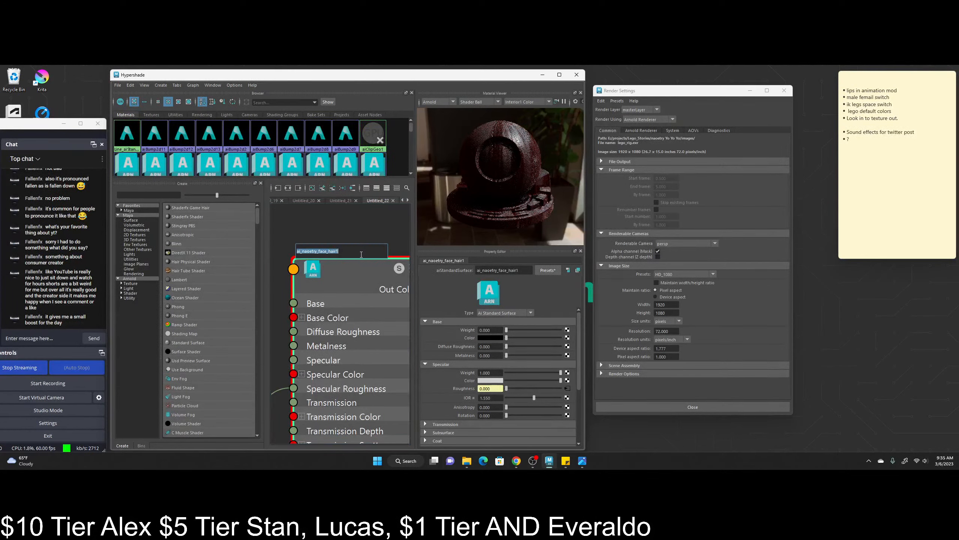
pyautogui.click(345, 254)
pyautogui.moveTo(362, 251); pyautogui.dragTo(342, 251)
pyautogui.press('BackSpace')
pyautogui.press('Home')
pyautogui.press('Right')
pyautogui.press('Right')
pyautogui.press('Right')
pyautogui.write('scraches')
pyautogui.write('_')
pyautogui.press('Return')
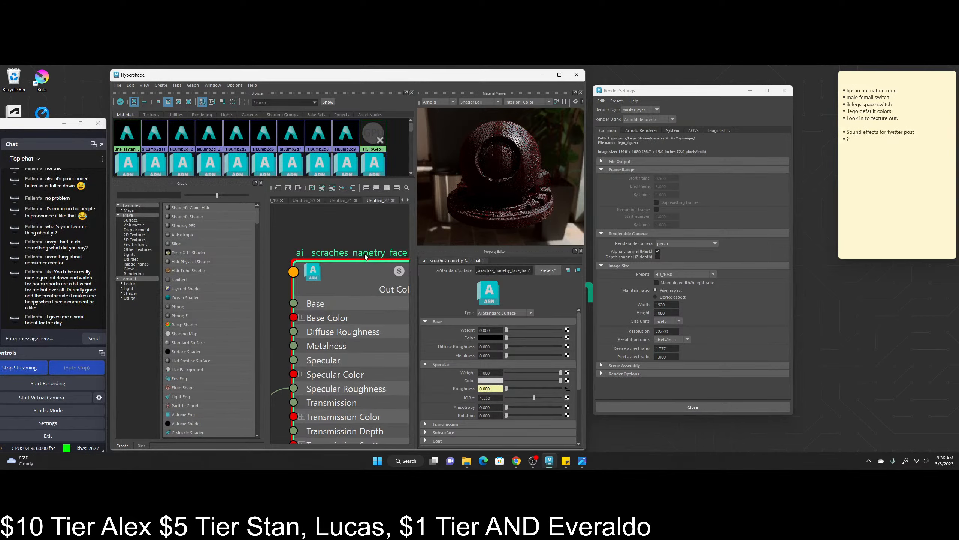
# - Remove the extra underscore from the renamed shader so it reads ai_scraches_naoetry_face_hair1
pyautogui.doubleClick(306, 253)
pyautogui.click(302, 252)
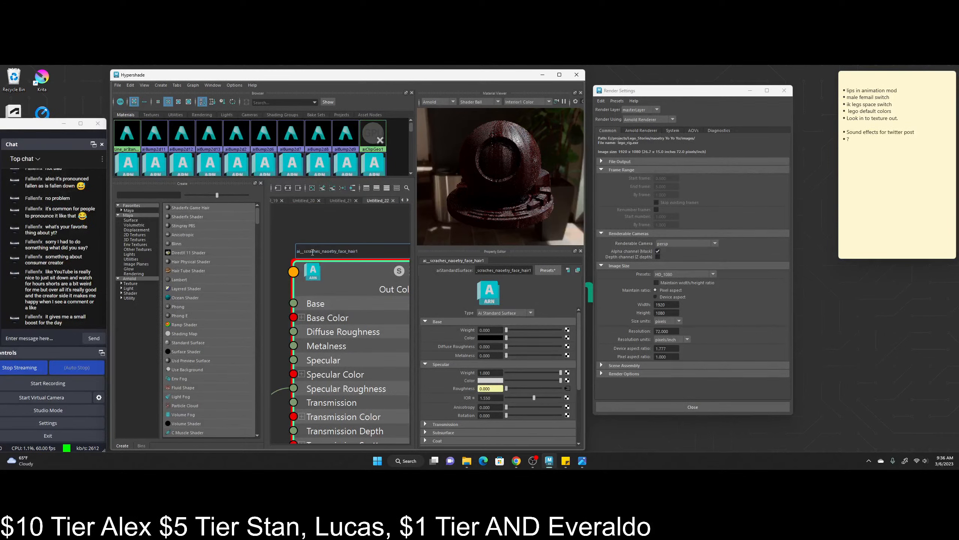
pyautogui.write('_')
pyautogui.press('Return')
pyautogui.press('a')
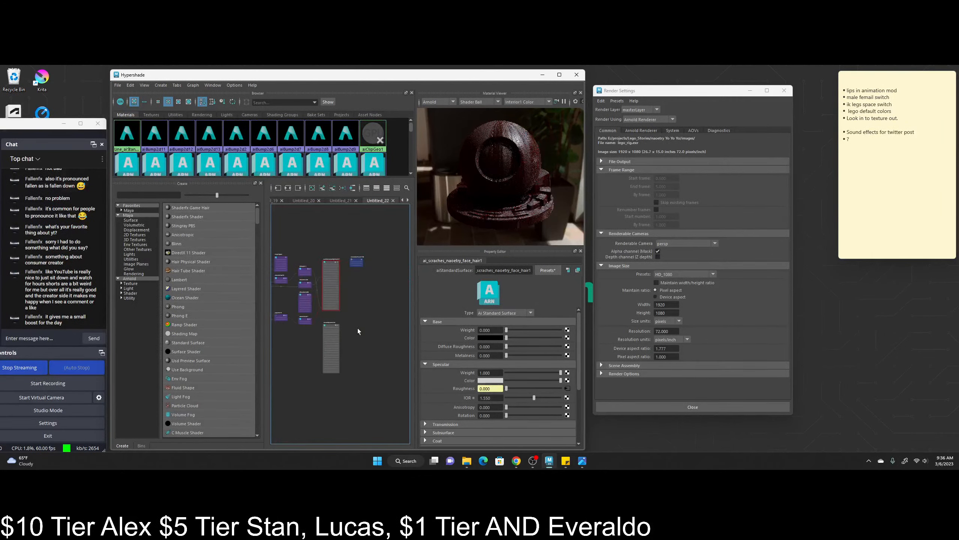
pyautogui.scroll(8, 335, 289)
pyautogui.moveTo(337, 360); pyautogui.dragTo(341, 323, button='middle')
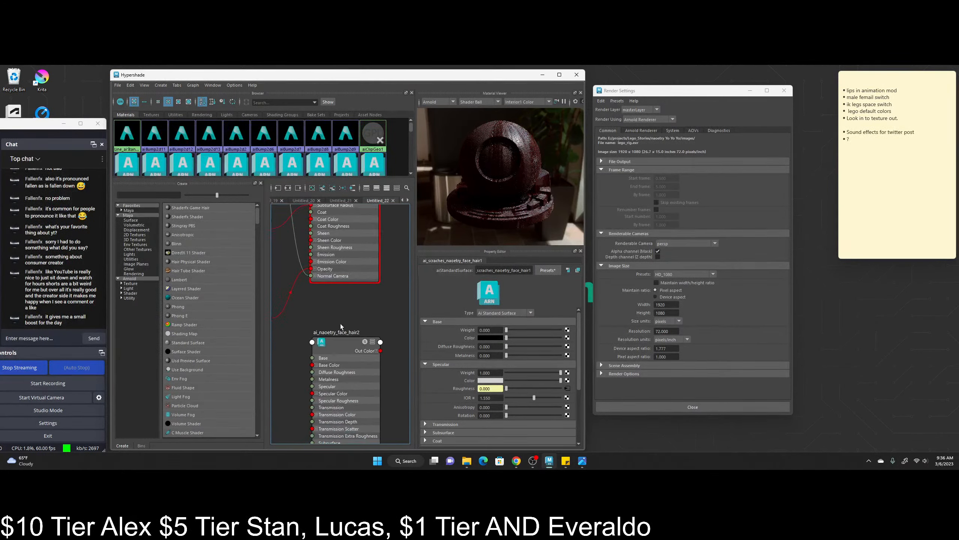
pyautogui.click(339, 340)
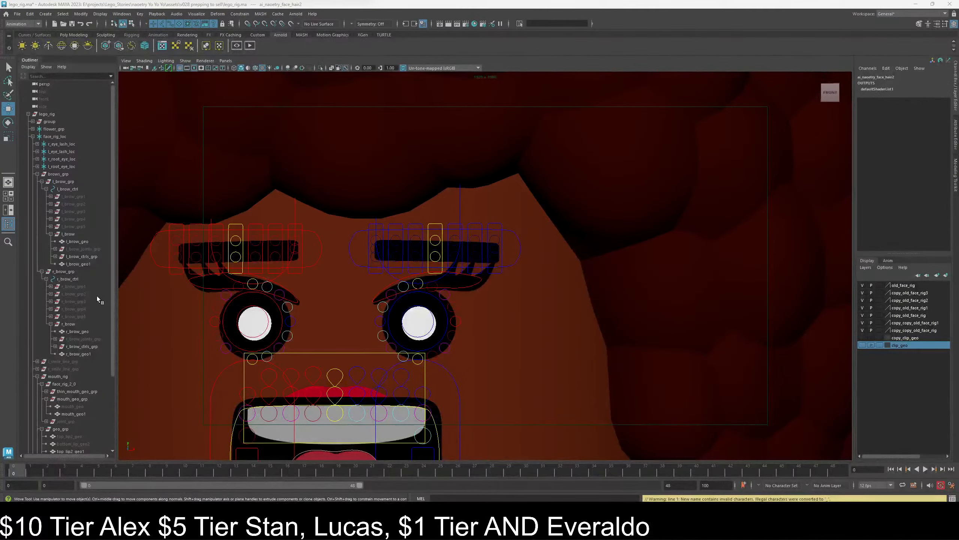
pyautogui.click(94, 263)
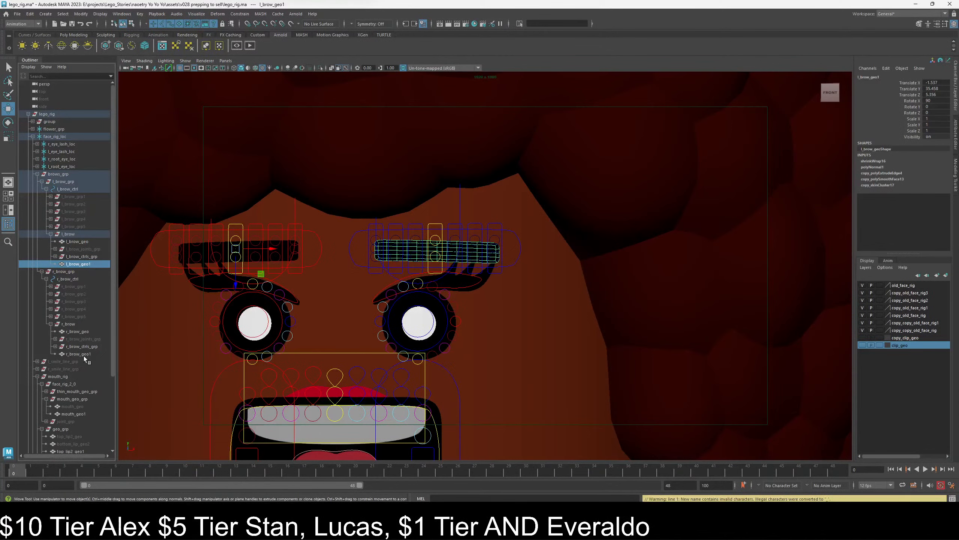
pyautogui.keyDown('ctrl'); pyautogui.click(84, 353); pyautogui.keyUp('ctrl')
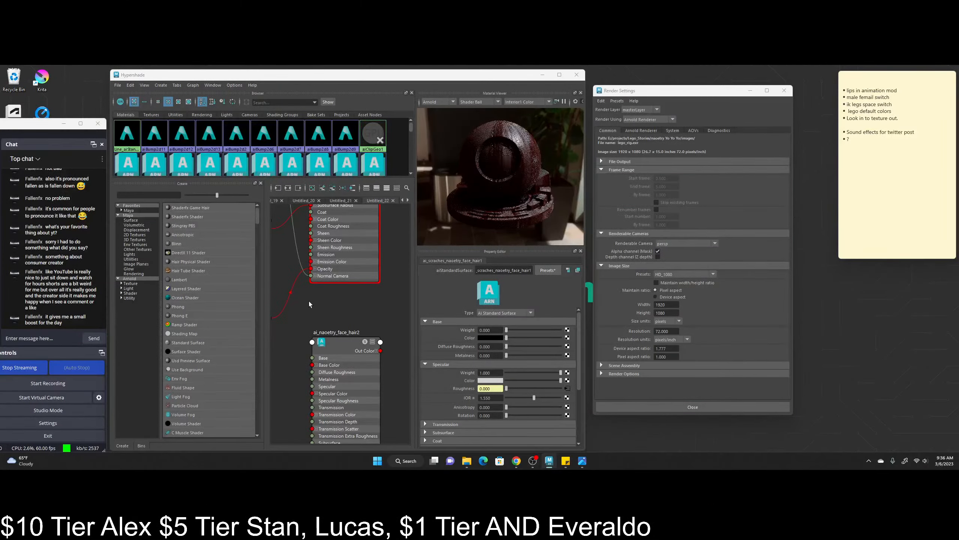
pyautogui.scroll(-5, 332, 291)
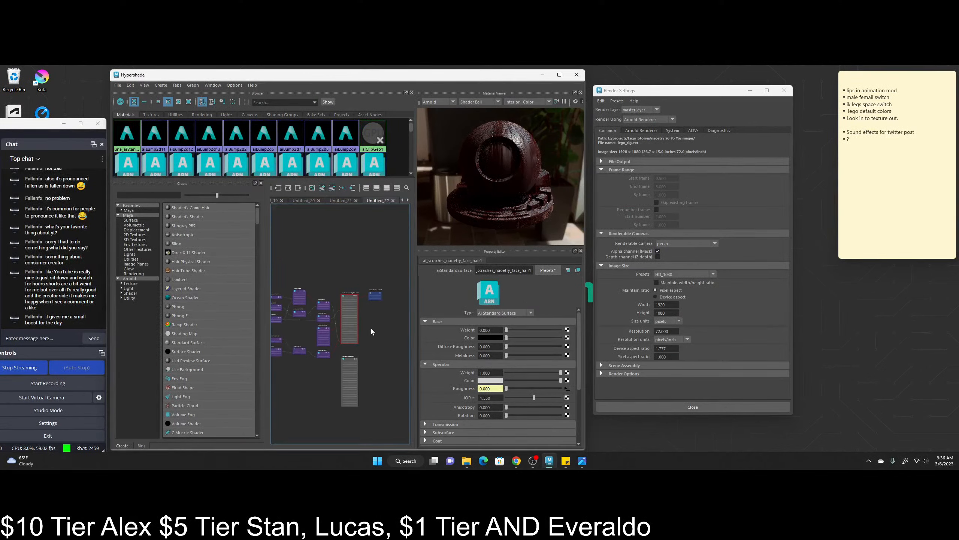
pyautogui.scroll(4, 367, 381)
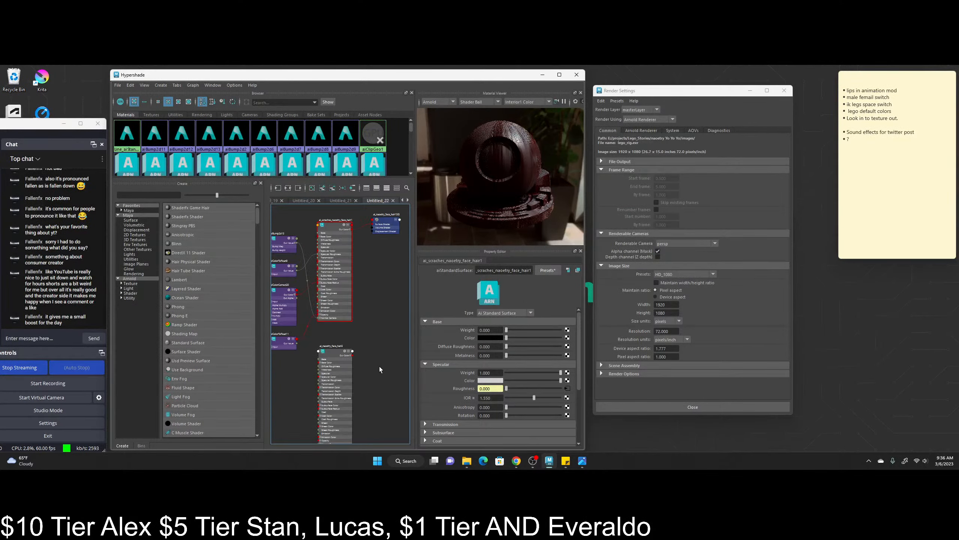
pyautogui.keyDown('alt'); pyautogui.moveTo(379, 369); pyautogui.dragTo(397, 343, button='middle'); pyautogui.keyUp('alt')
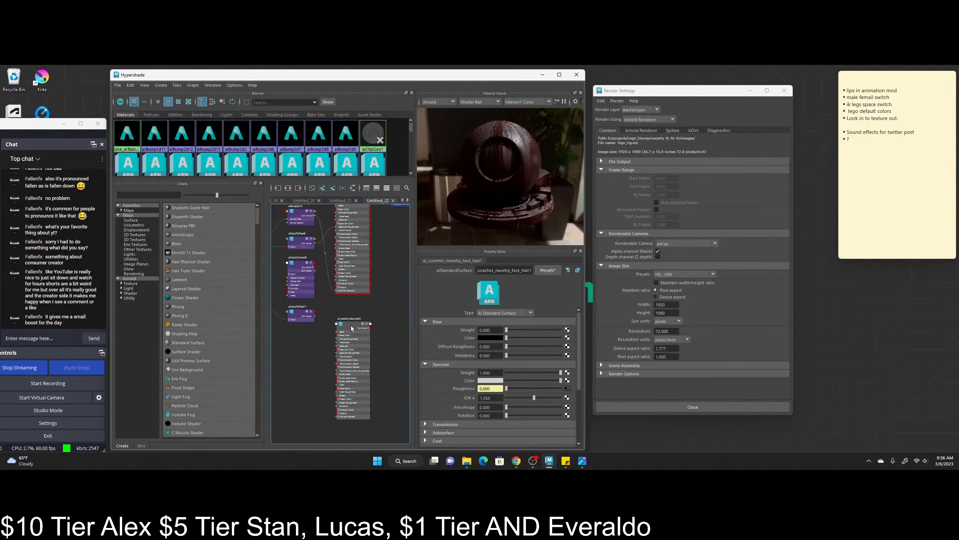
pyautogui.click(351, 327)
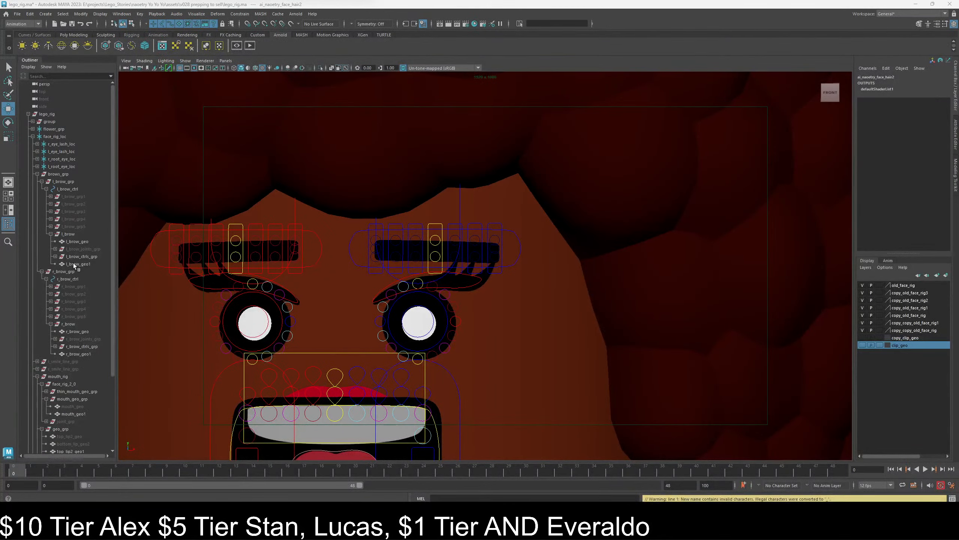
# - Try to move the brow mesh r_brow_geo1 into the l_brow hierarchy and undo each reparenting
pyautogui.click(74, 262)
pyautogui.keyDown('ctrl'); pyautogui.doubleClick(78, 354); pyautogui.keyUp('ctrl')
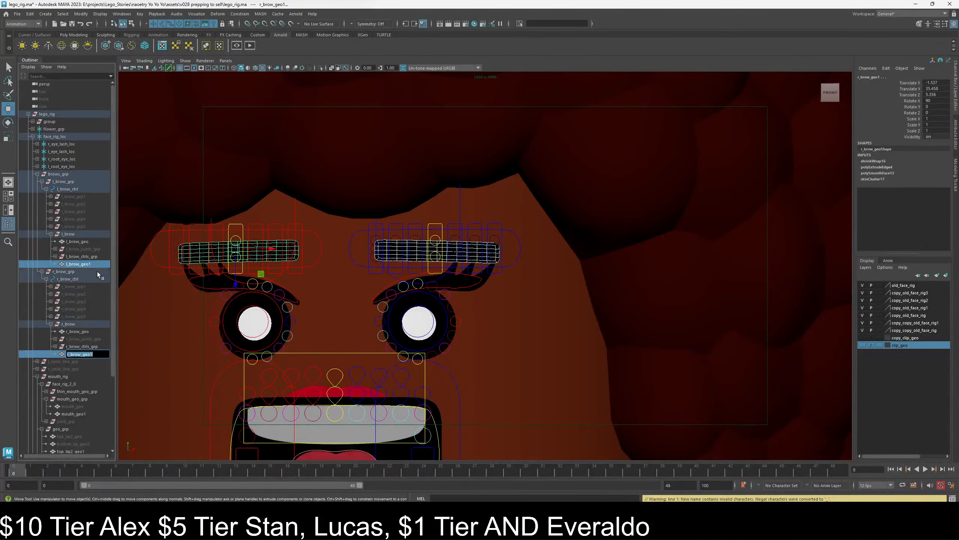
pyautogui.moveTo(70, 353); pyautogui.dragTo(63, 264, button='middle')
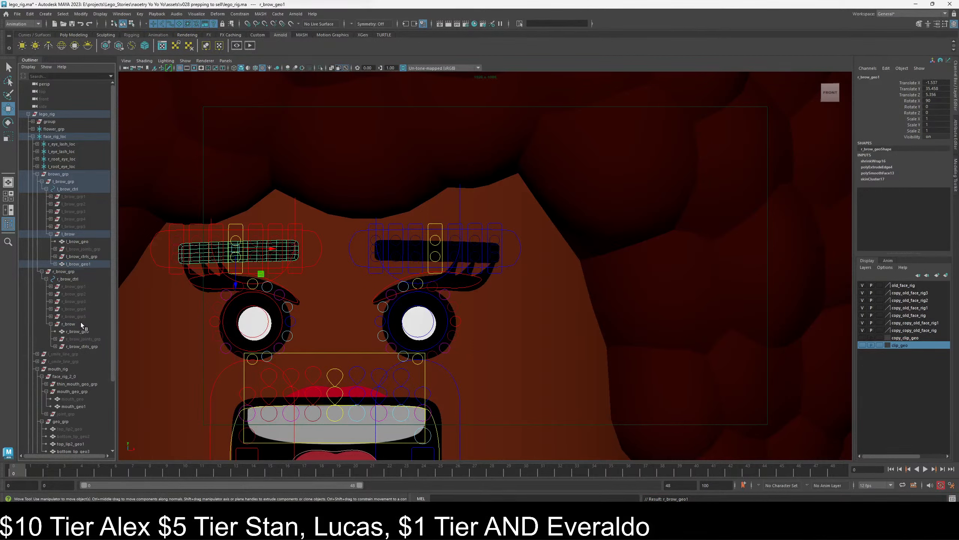
pyautogui.hotkey('ctrl', 'z')
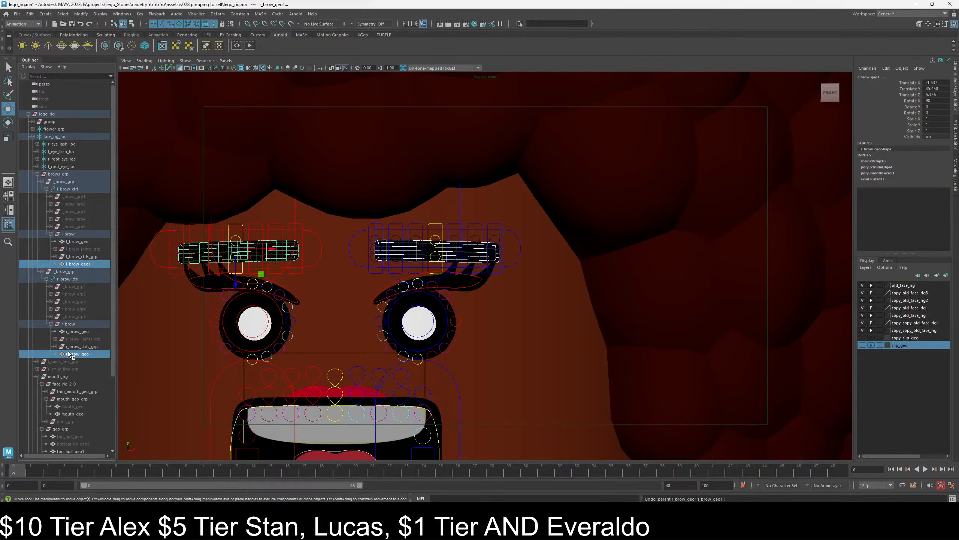
pyautogui.moveTo(69, 264); pyautogui.dragTo(66, 268, button='middle')
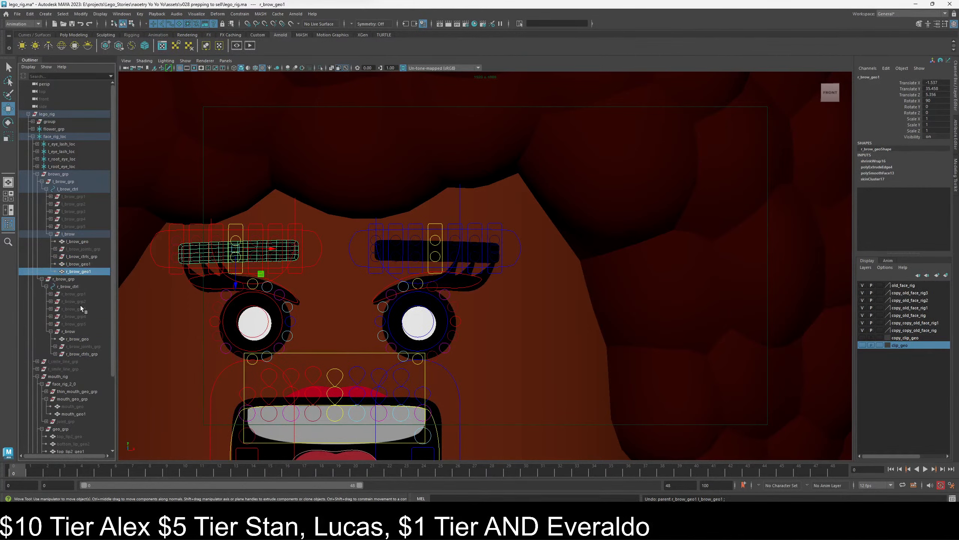
pyautogui.hotkey('ctrl', 'z')
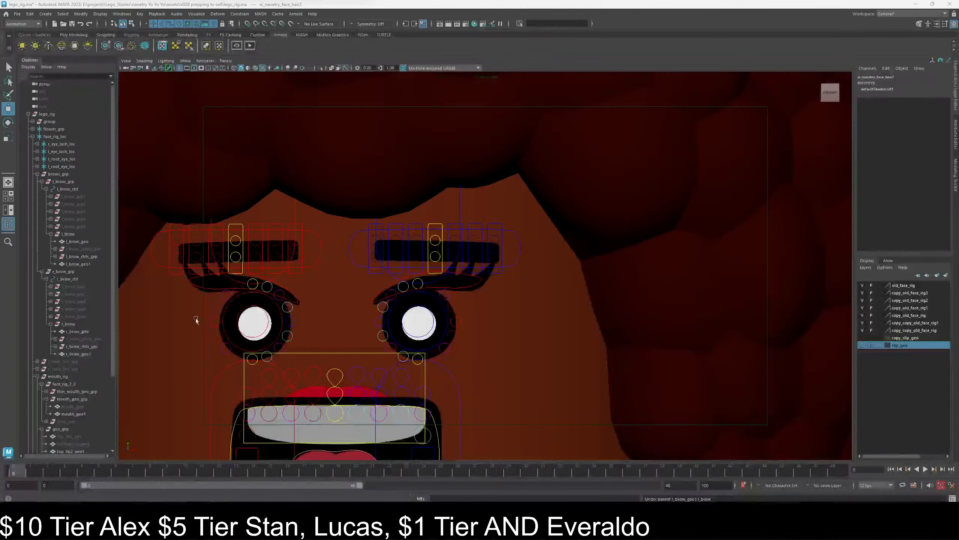
# - Select the brow meshes l_brow_geo1 and r_brow_geo1 and assign the ai_naoetry_face_hair2 material to them
pyautogui.click(84, 264)
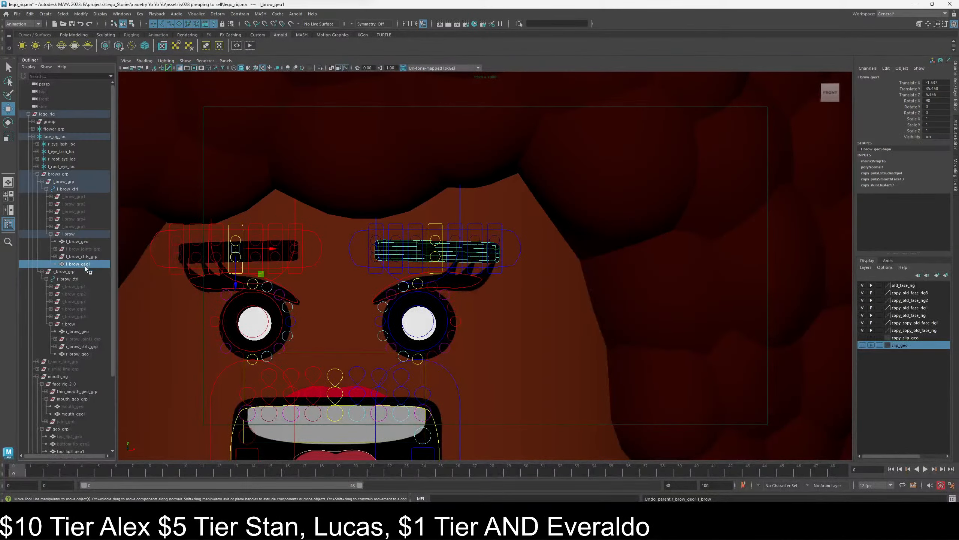
pyautogui.keyDown('ctrl'); pyautogui.click(77, 354); pyautogui.keyUp('ctrl')
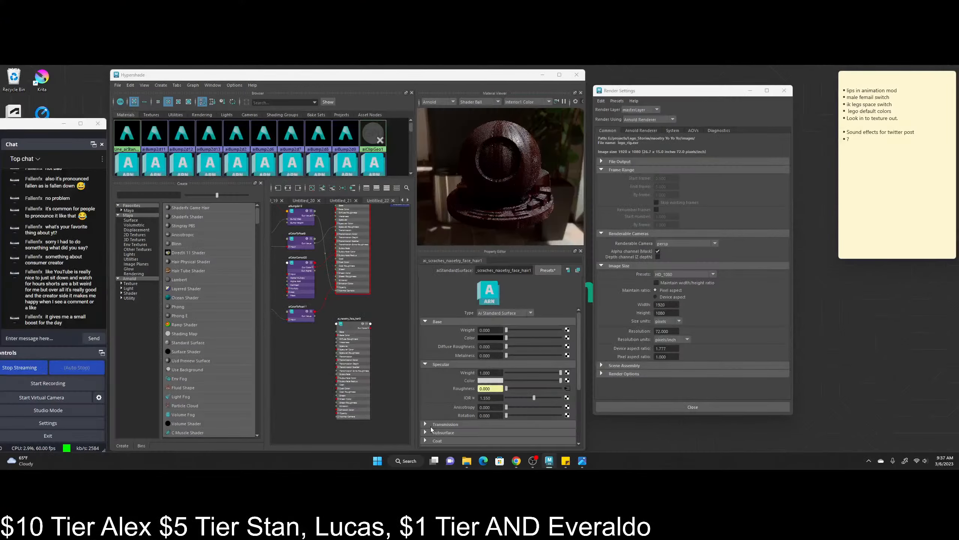
pyautogui.click(351, 327)
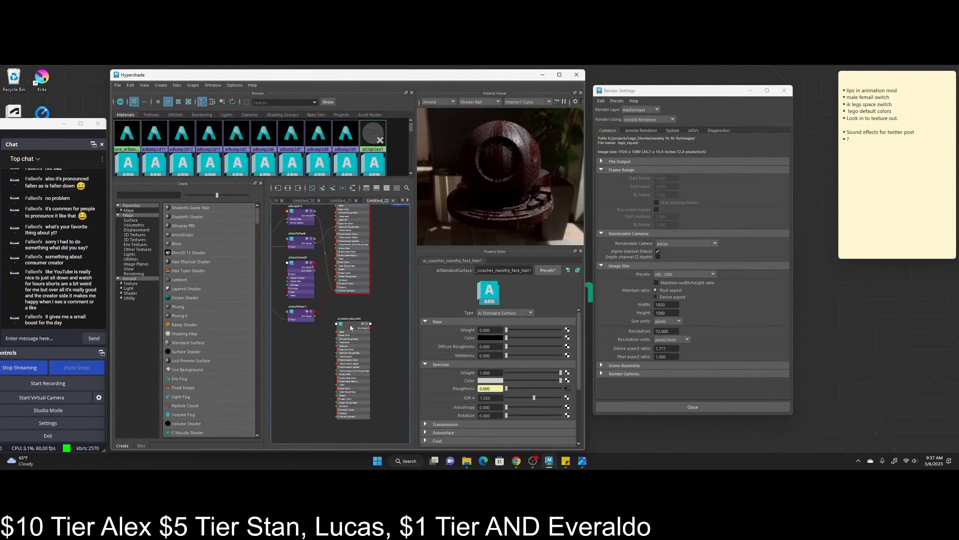
pyautogui.moveTo(350, 317); pyautogui.dragTo(331, 300, button='right')
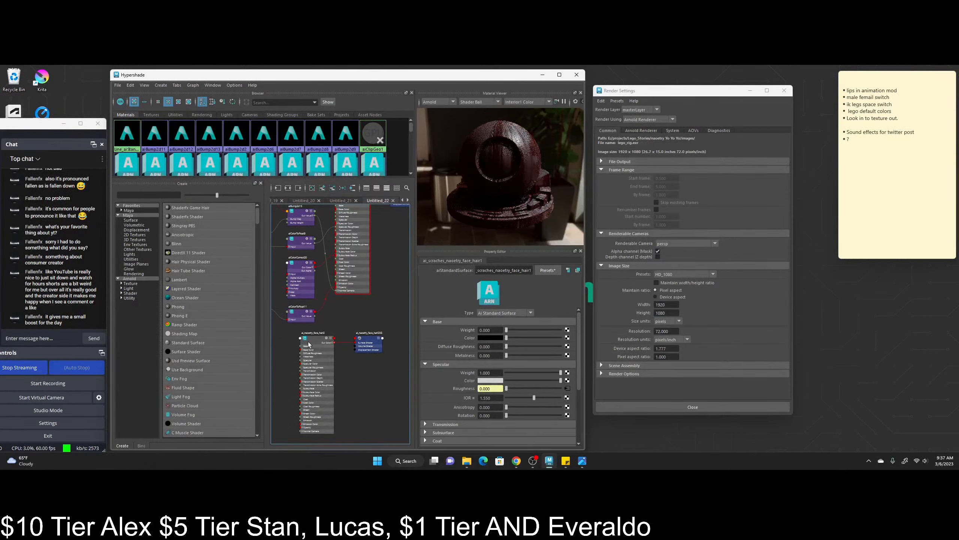
pyautogui.moveTo(316, 342); pyautogui.dragTo(318, 344)
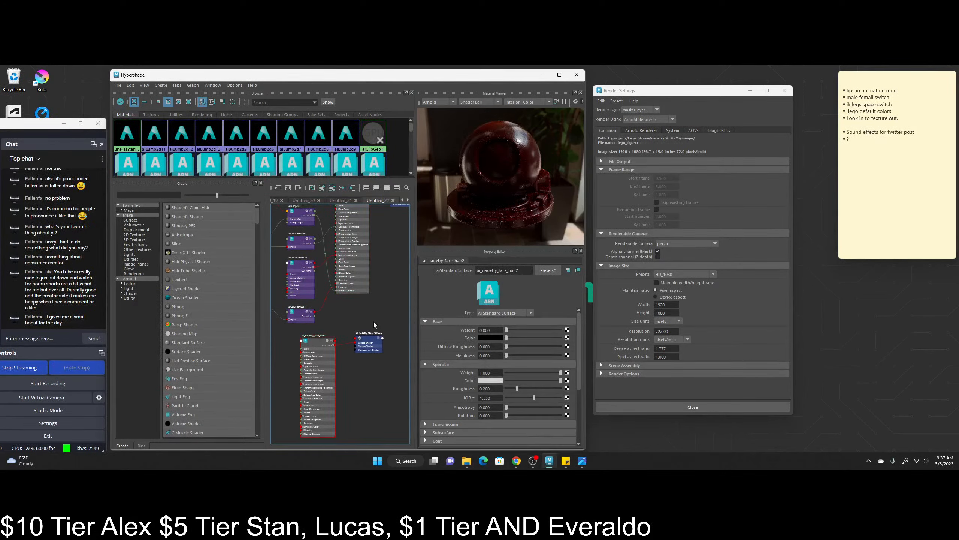
pyautogui.keyDown('alt'); pyautogui.moveTo(364, 384); pyautogui.dragTo(374, 388, button='middle'); pyautogui.keyUp('alt')
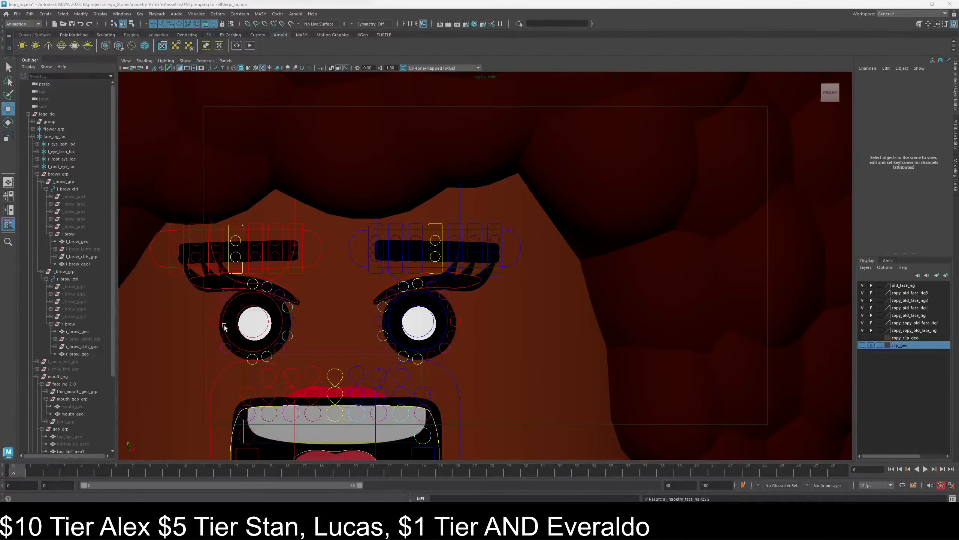
# - Open the Set Driven Key window and load the mouth control mouth_ctrl as the driver
pyautogui.click(141, 15)
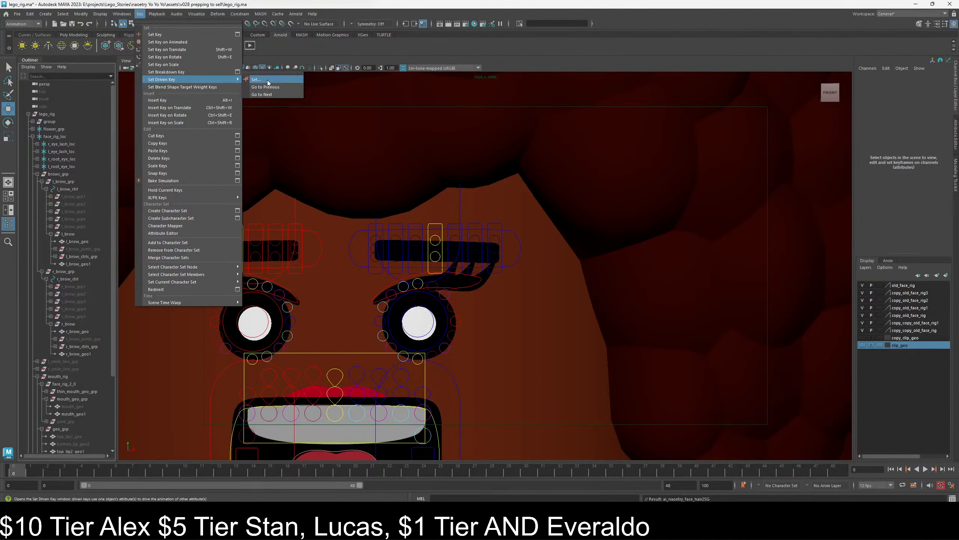
pyautogui.click(267, 80)
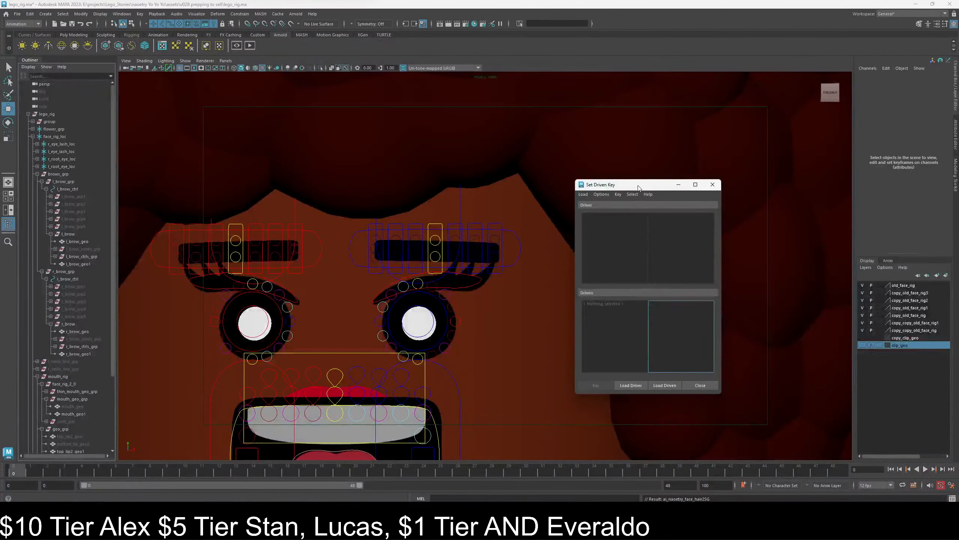
pyautogui.moveTo(638, 188); pyautogui.dragTo(632, 171)
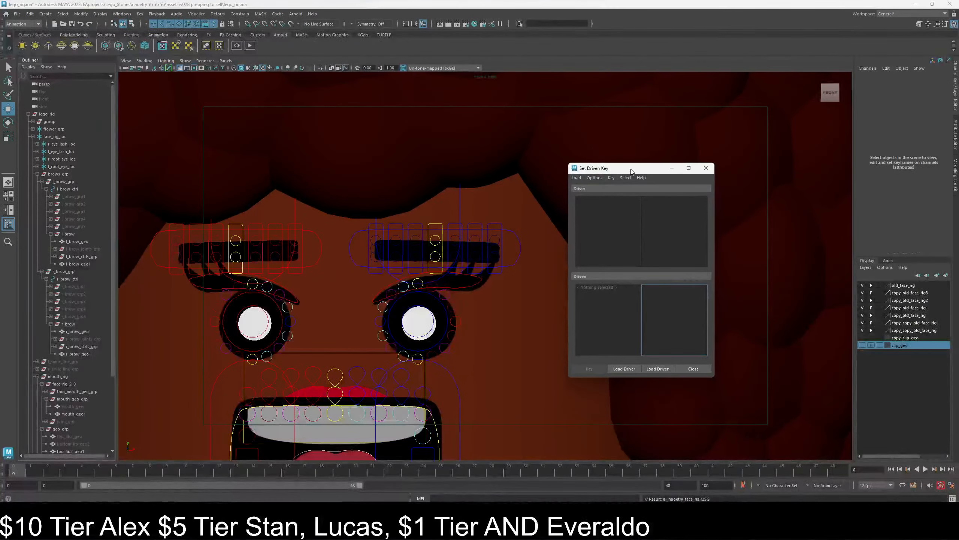
pyautogui.click(437, 437)
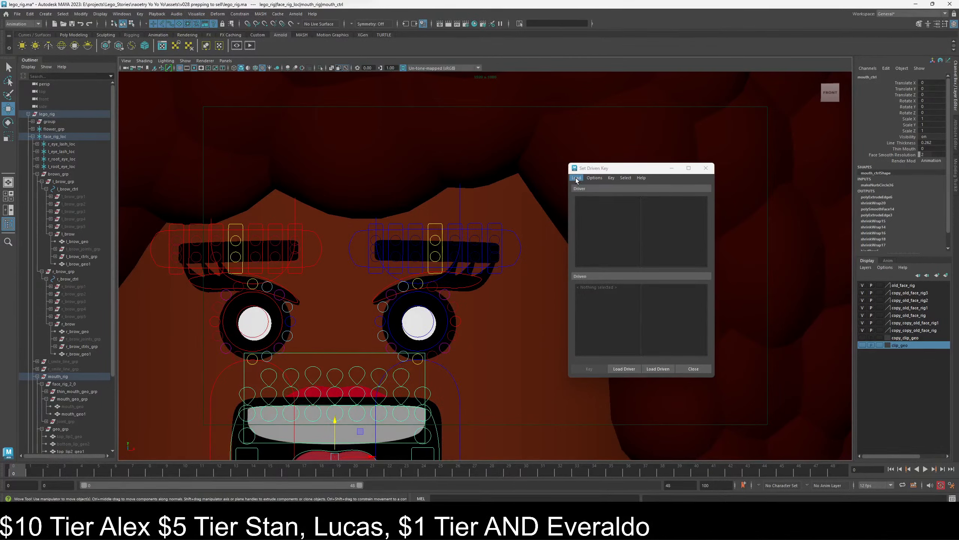
pyautogui.click(625, 369)
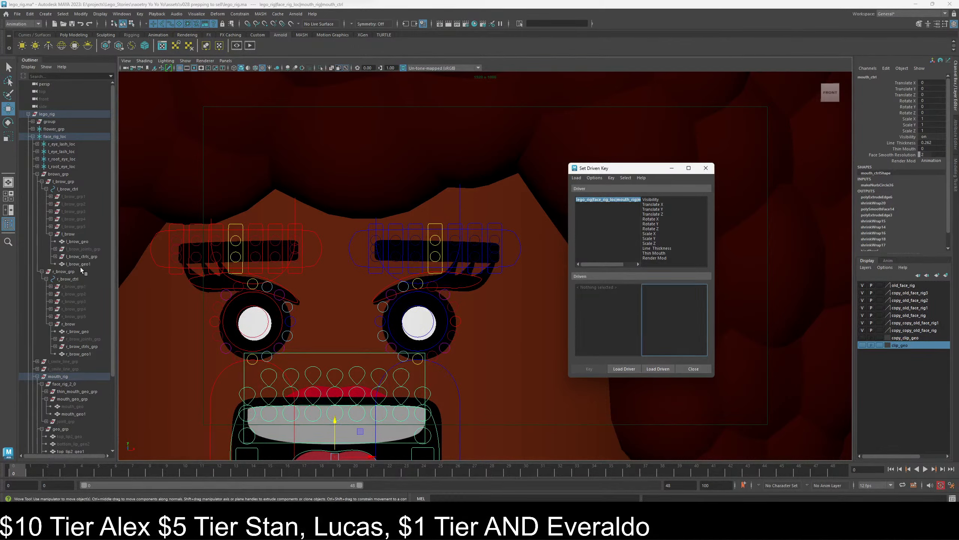
# - Select the brow meshes l_brow_geo, l_brow_geo1 and r_brow_geo together
pyautogui.click(80, 257)
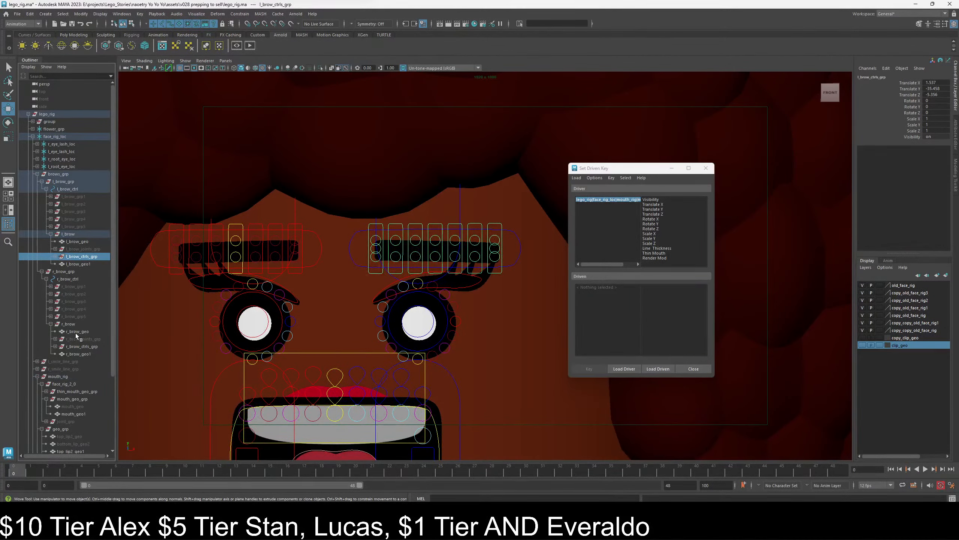
pyautogui.click(83, 242)
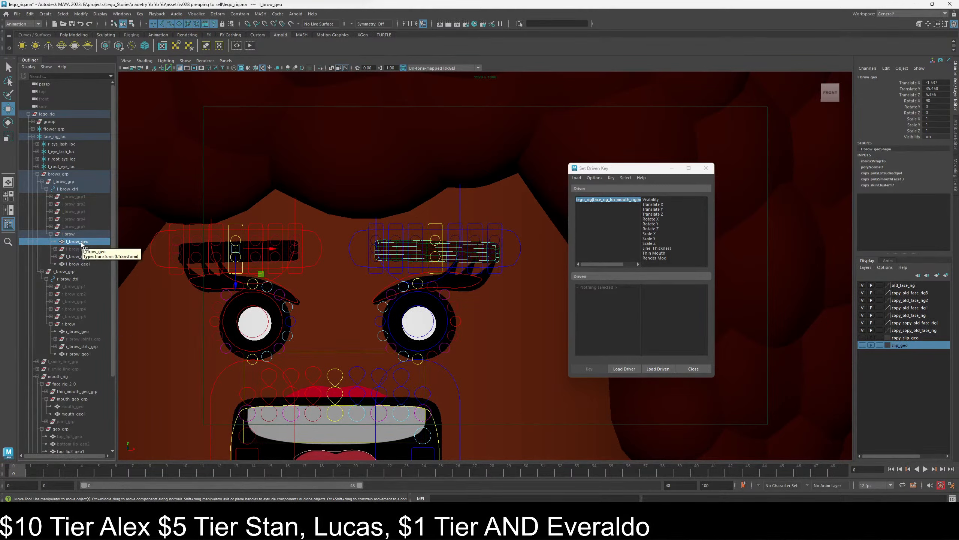
pyautogui.click(75, 264)
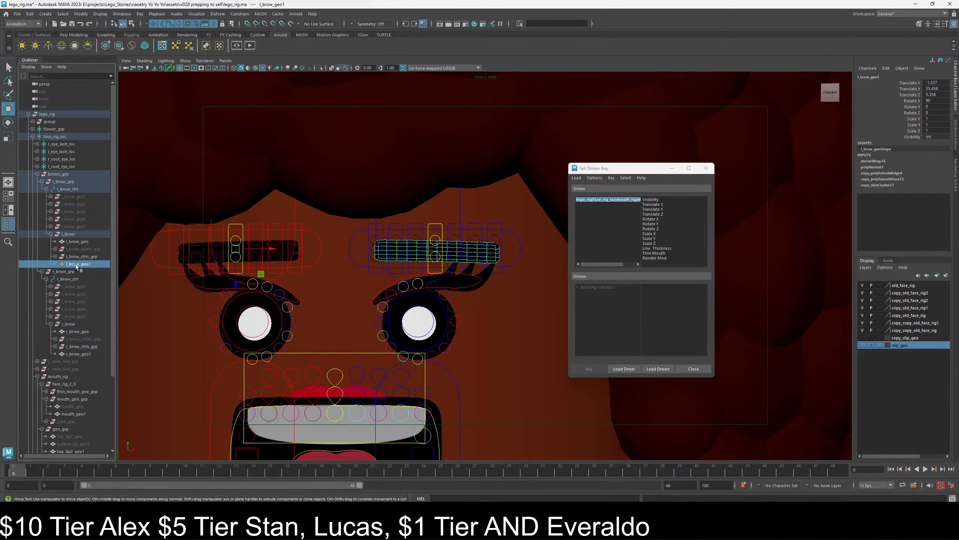
pyautogui.click(76, 241)
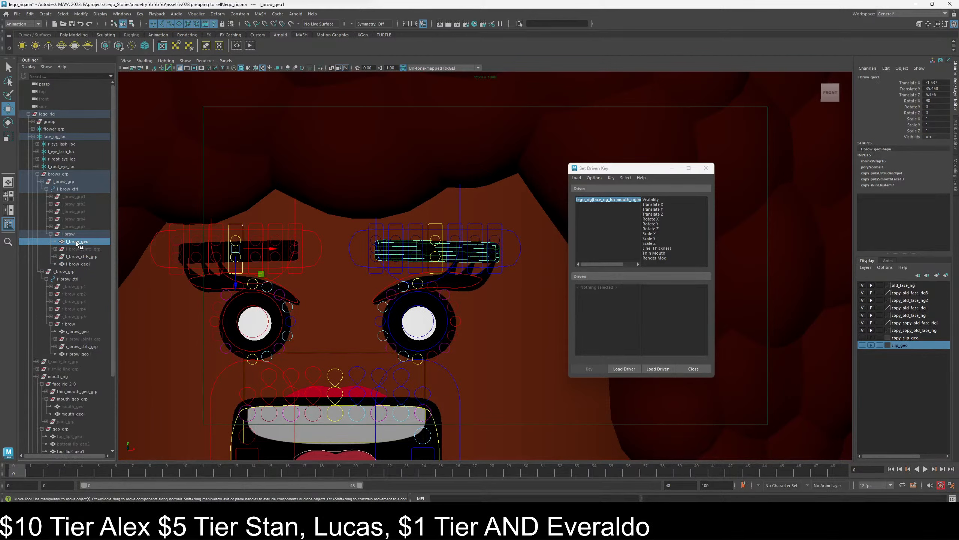
pyautogui.keyDown('ctrl'); pyautogui.click(80, 263); pyautogui.keyUp('ctrl')
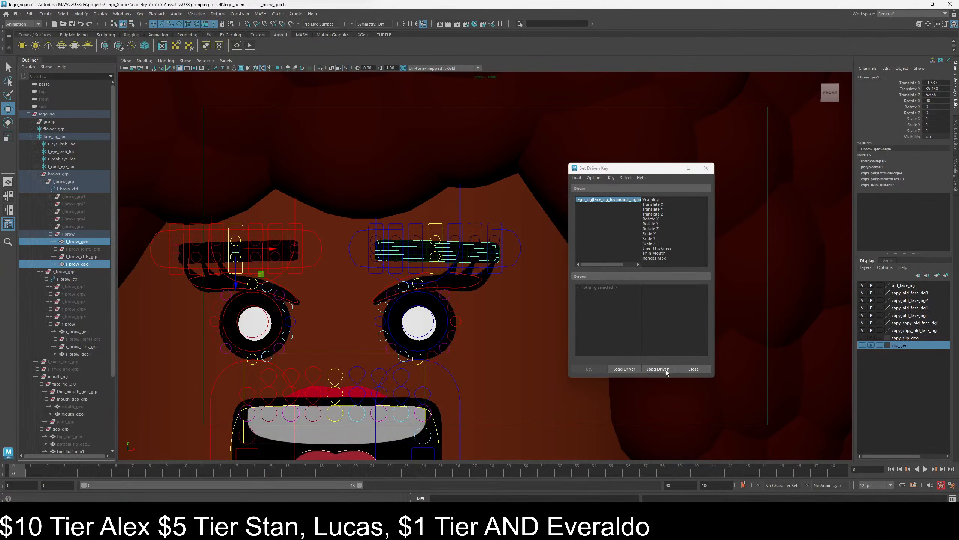
pyautogui.keyDown('ctrl'); pyautogui.doubleClick(82, 331); pyautogui.keyUp('ctrl')
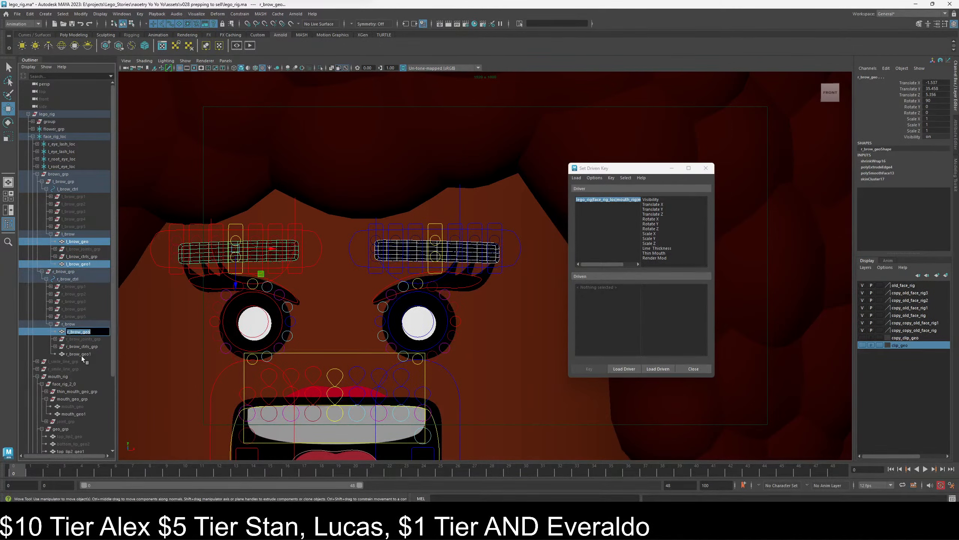
pyautogui.moveTo(56, 329); pyautogui.dragTo(58, 331)
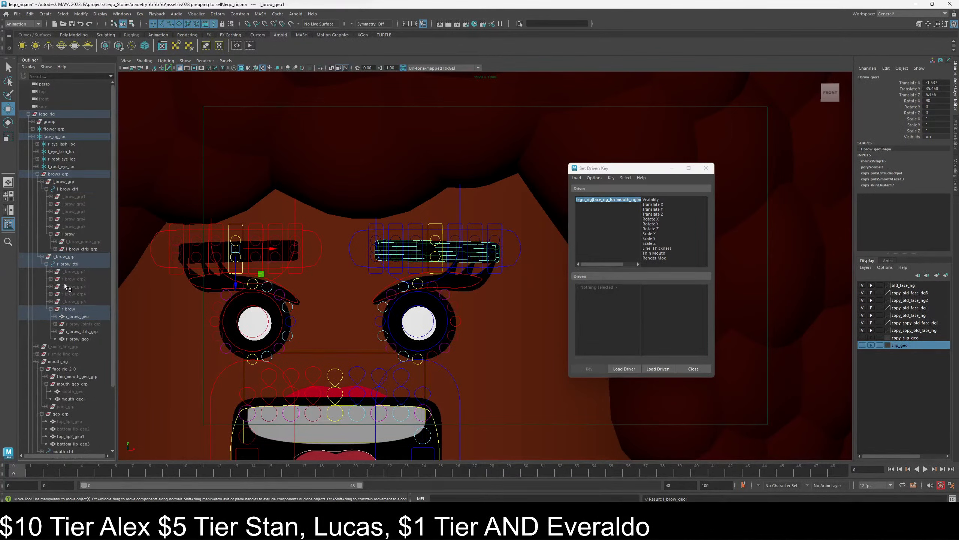
pyautogui.hotkey('ctrl', 'z')
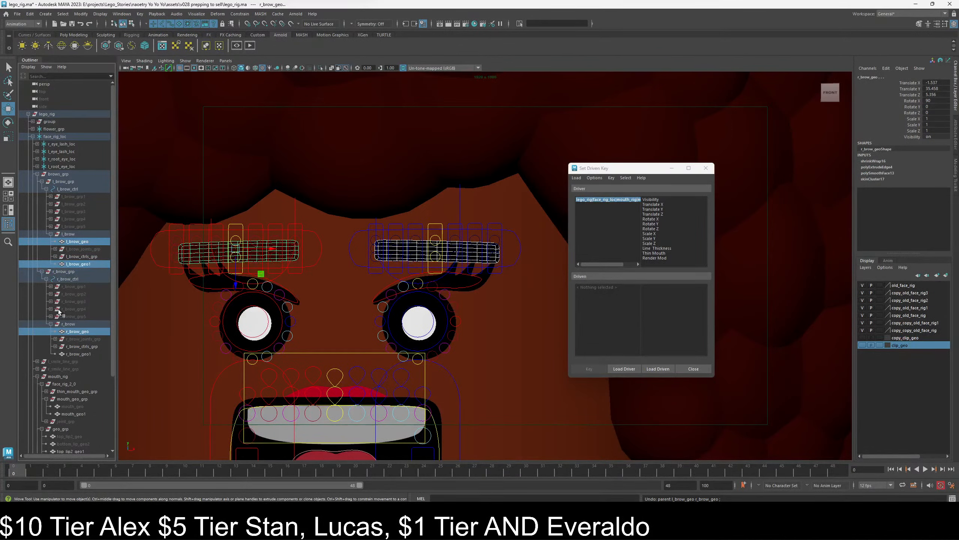
pyautogui.moveTo(63, 240); pyautogui.dragTo(64, 242, button='middle')
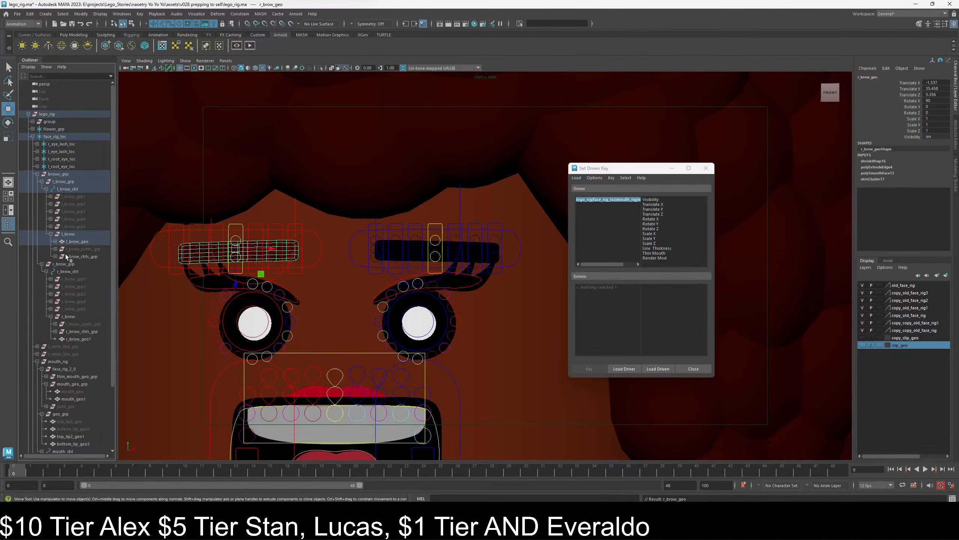
pyautogui.hotkey('ctrl', 'z')
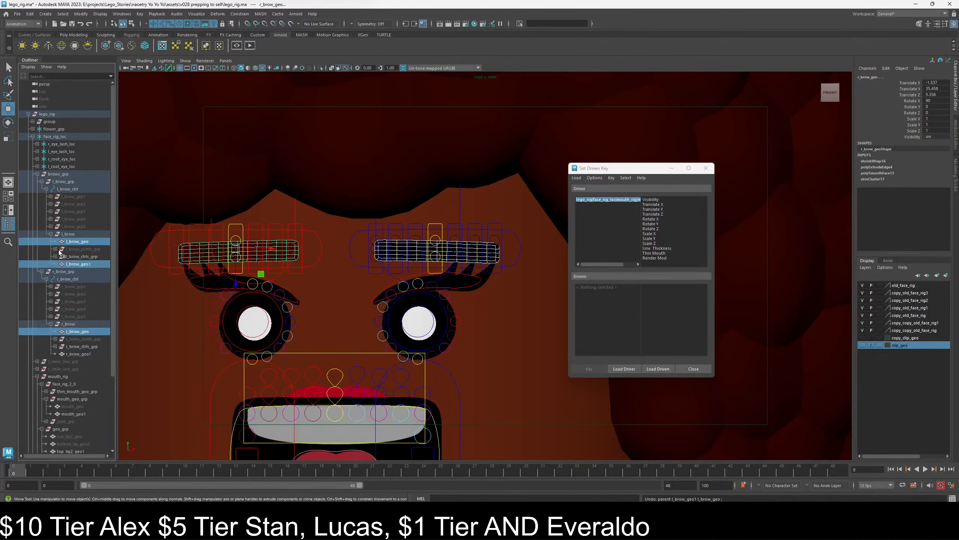
# - Add r_brow_geo1 to the selection and load the four brow meshes as driven objects
pyautogui.keyDown('ctrl'); pyautogui.click(80, 353); pyautogui.keyUp('ctrl')
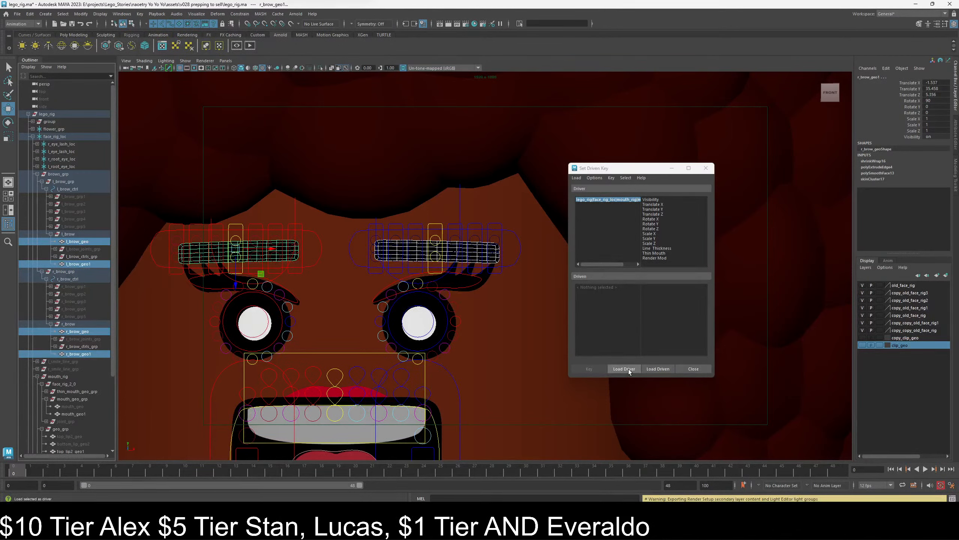
pyautogui.click(670, 370)
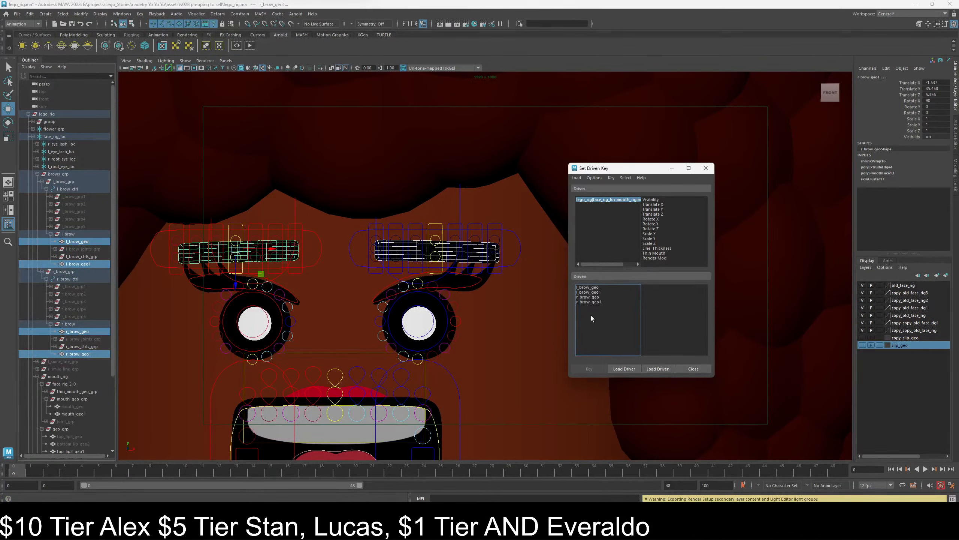
# - Pair the driver's Render Mod attribute with the Visibility of all four driven brow meshes
pyautogui.click(602, 288)
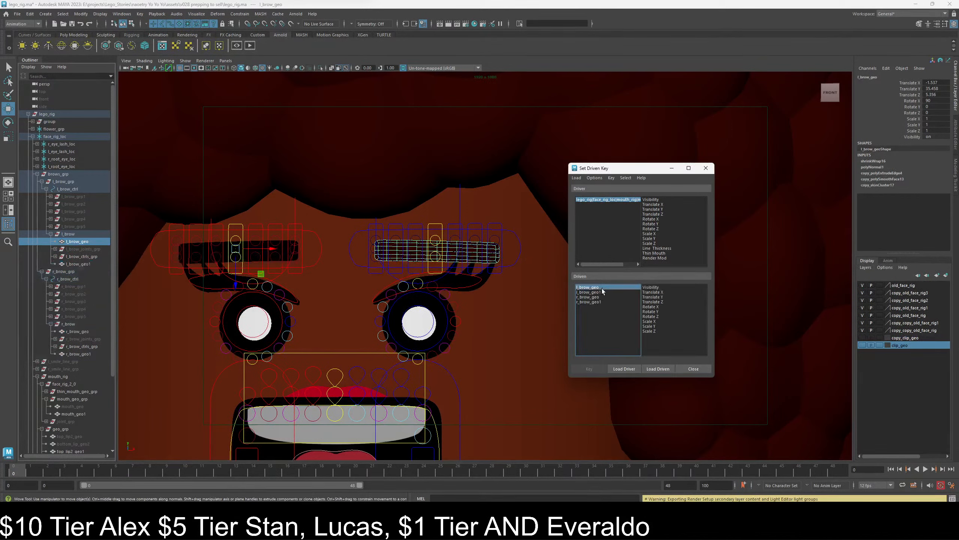
pyautogui.keyDown('ctrl'); pyautogui.click(593, 299); pyautogui.keyUp('ctrl')
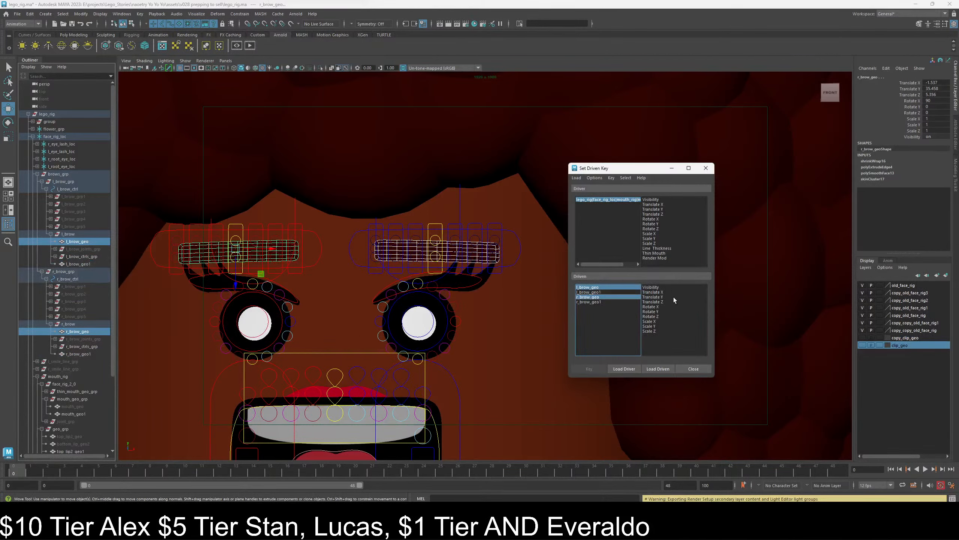
pyautogui.click(657, 288)
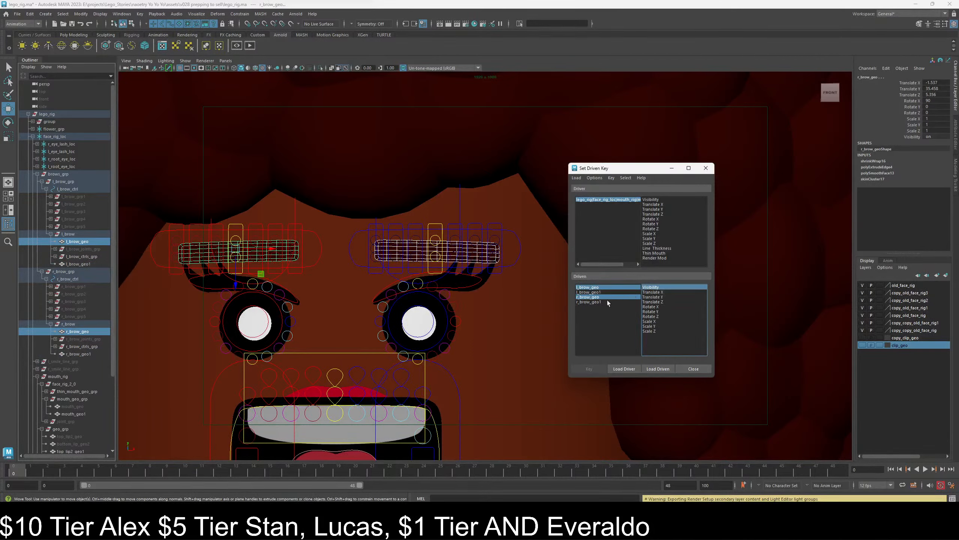
pyautogui.click(654, 258)
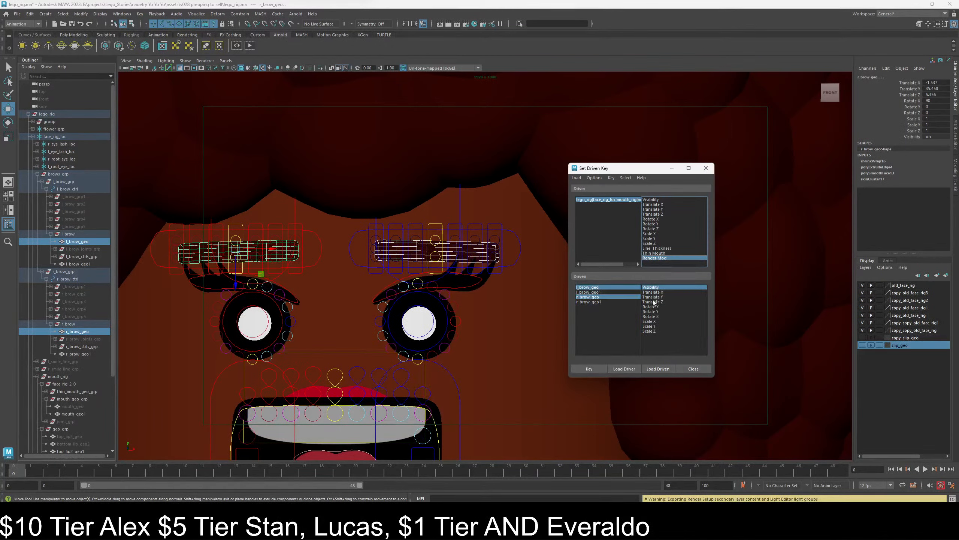
pyautogui.keyDown('ctrl'); pyautogui.click(603, 292); pyautogui.keyUp('ctrl')
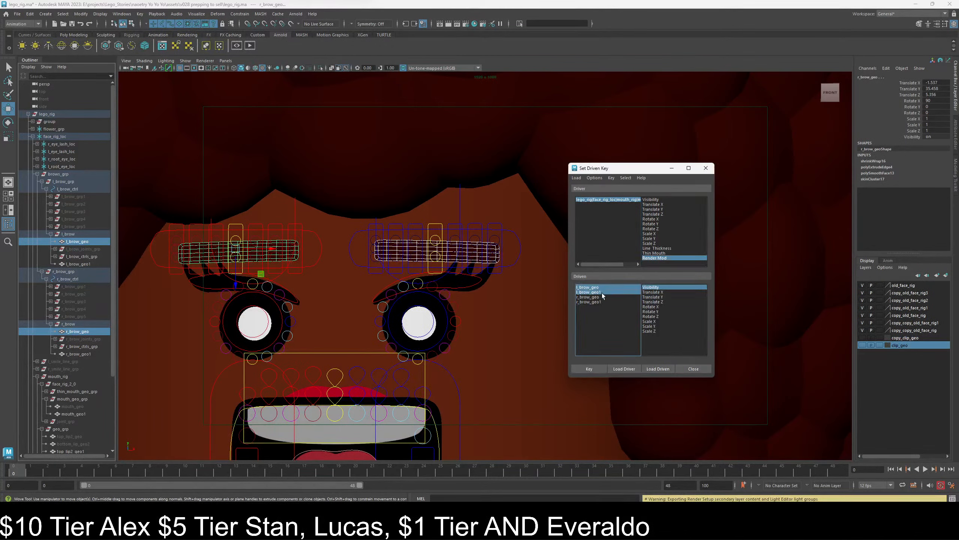
pyautogui.keyDown('ctrl'); pyautogui.click(602, 301); pyautogui.keyUp('ctrl')
pyautogui.click(661, 287)
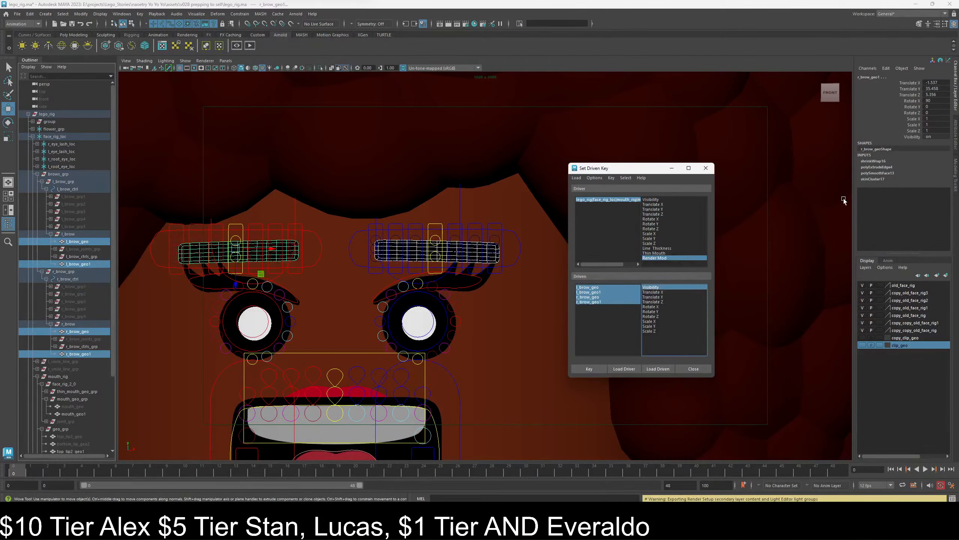
# - Select the driver mouth_ctrl and set its Render Mod to Animation
pyautogui.click(603, 199)
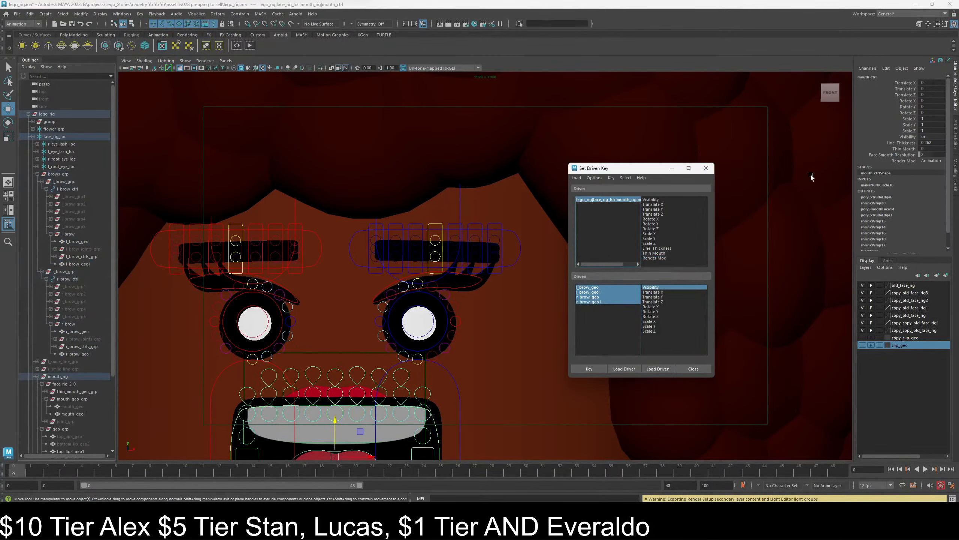
pyautogui.click(931, 161)
pyautogui.click(932, 172)
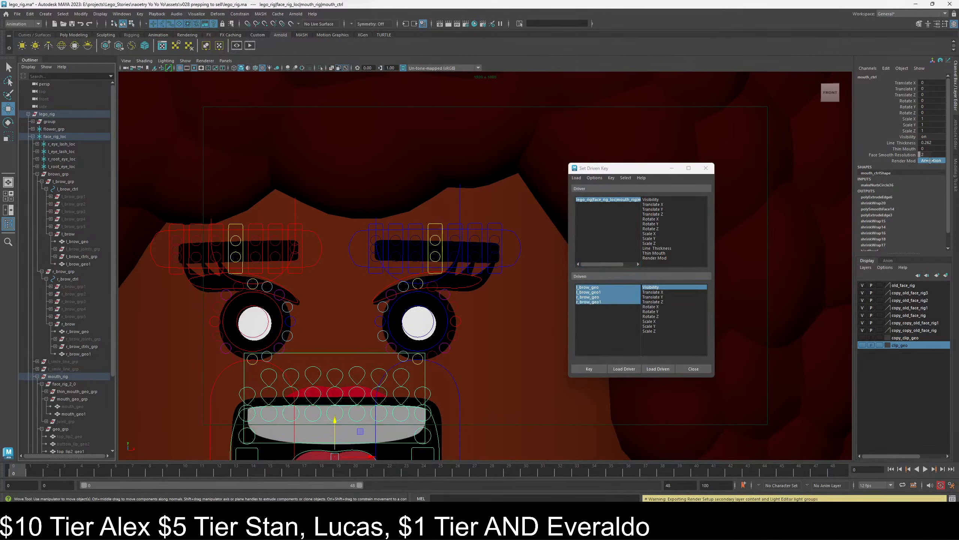
# - Select the driven meshes l_brow_geo and r_brow_geo and turn off their Visibility with a value of 0
pyautogui.click(587, 287)
pyautogui.click(600, 297)
pyautogui.click(599, 292)
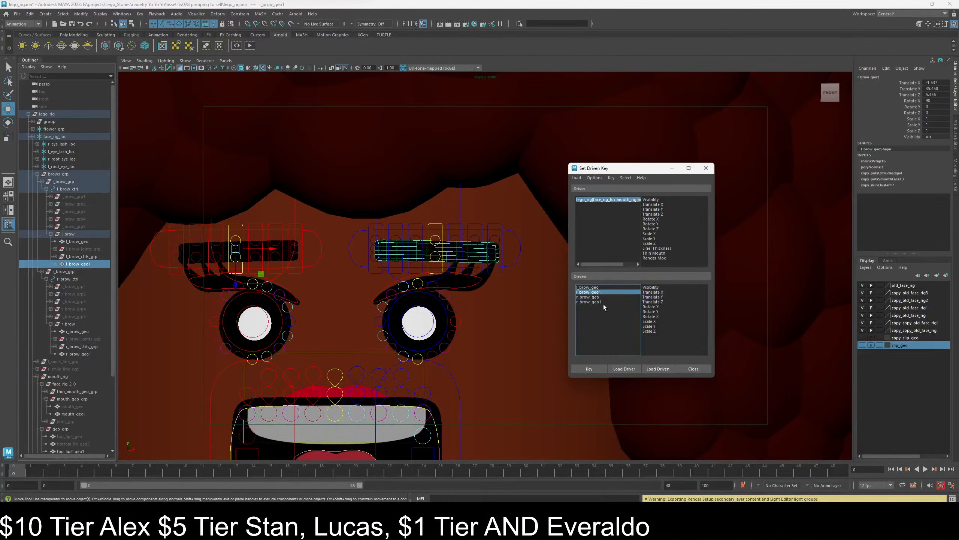
pyautogui.keyDown('ctrl'); pyautogui.click(600, 301); pyautogui.keyUp('ctrl')
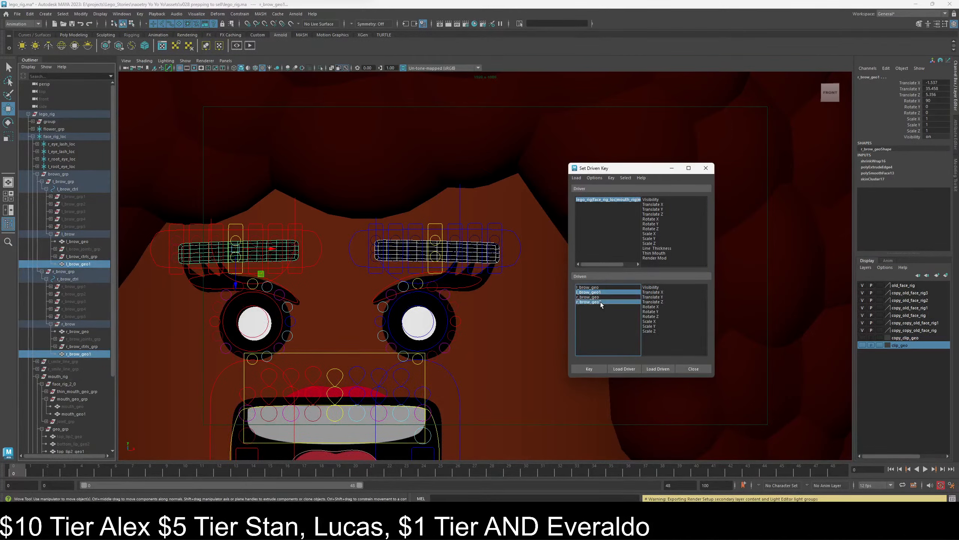
pyautogui.click(601, 287)
pyautogui.keyDown('ctrl'); pyautogui.click(600, 297); pyautogui.keyUp('ctrl')
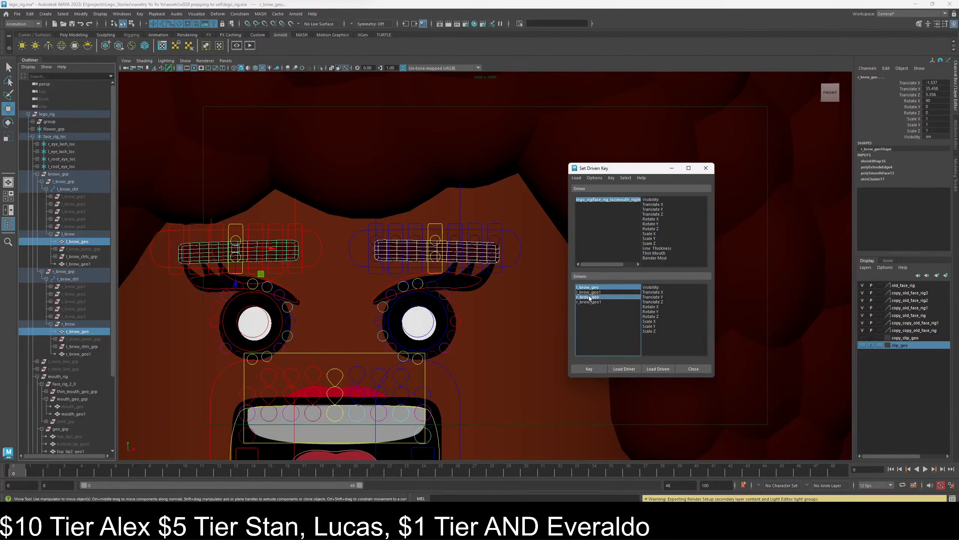
pyautogui.doubleClick(943, 136)
pyautogui.write('0')
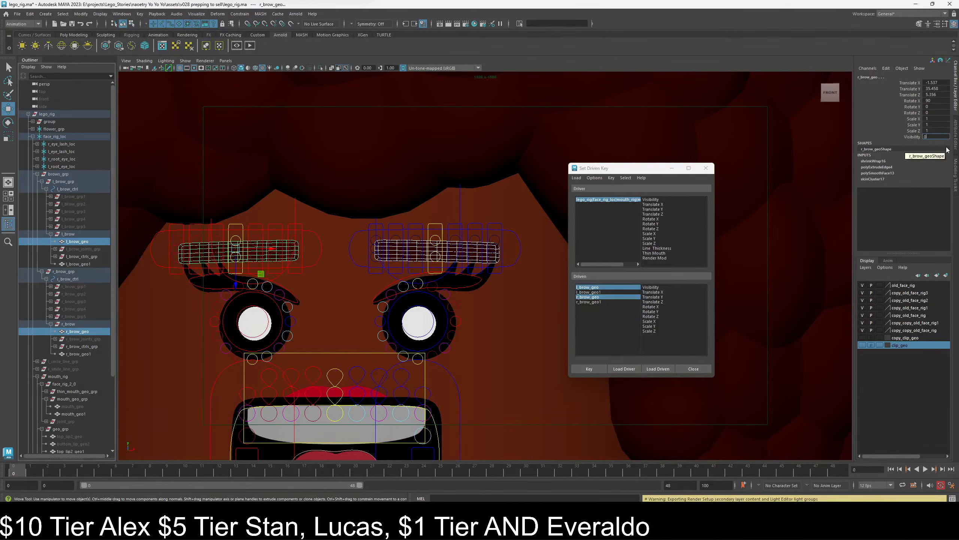
pyautogui.press('Return')
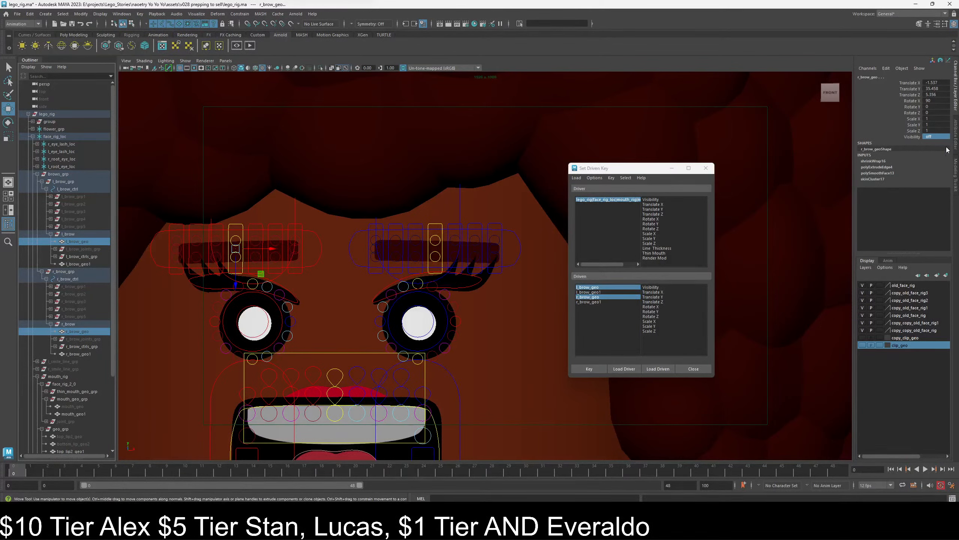
# - Set a driven key linking the Visibility of all four brow meshes to the Render Mod attribute of mouth_ctrl
pyautogui.click(604, 302)
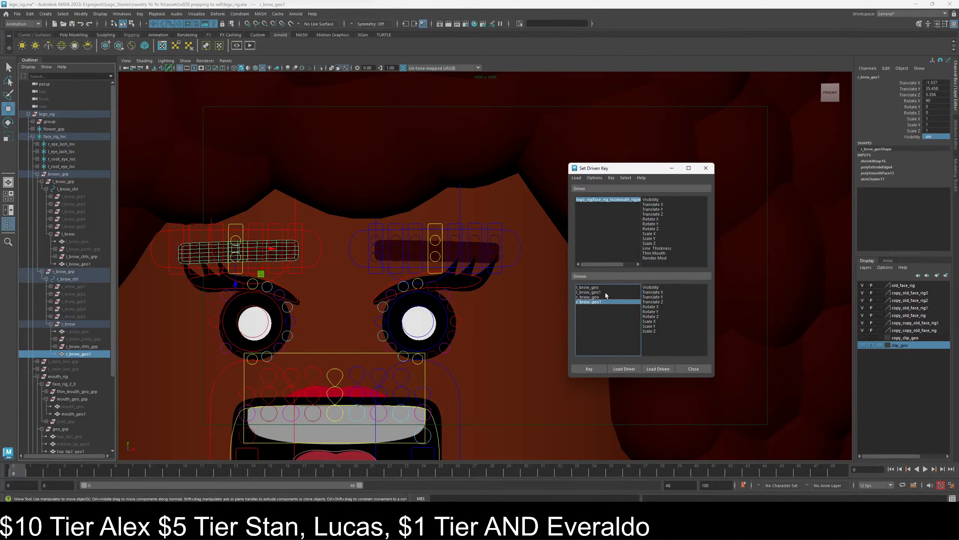
pyautogui.moveTo(606, 288); pyautogui.dragTo(606, 301)
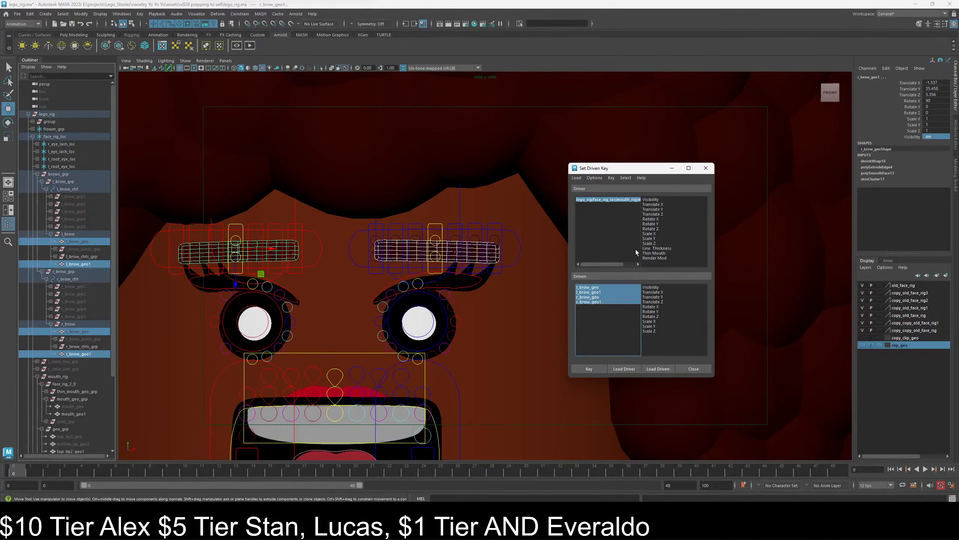
pyautogui.click(659, 258)
pyautogui.click(656, 287)
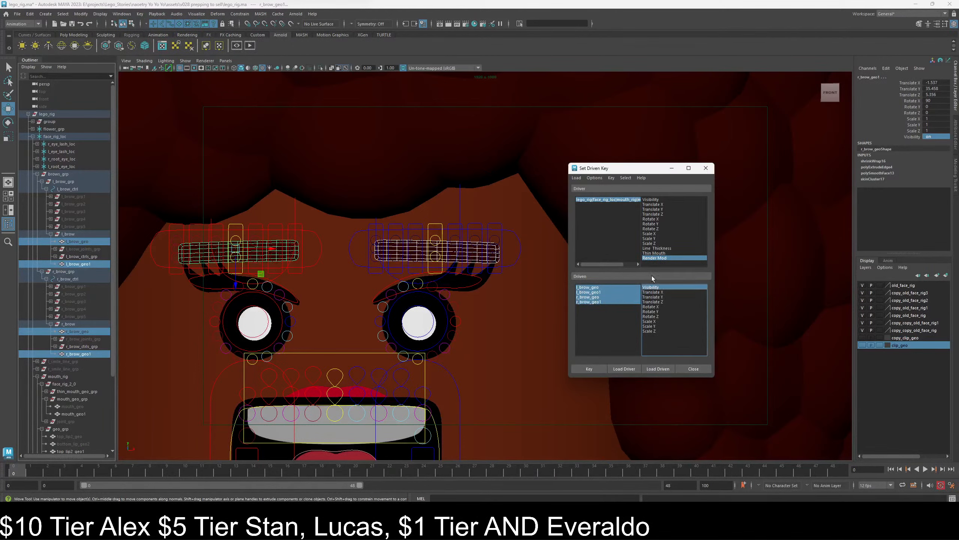
pyautogui.click(589, 370)
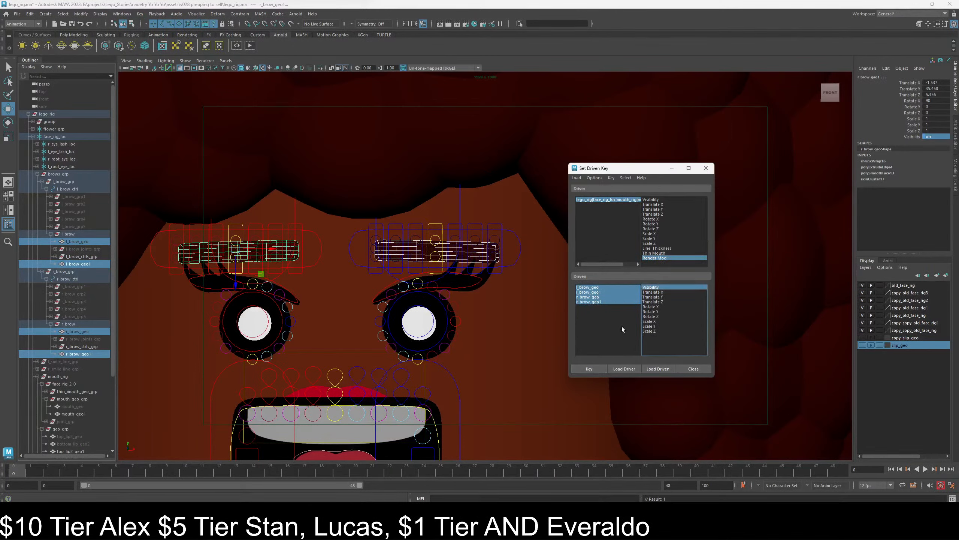
# - Select the driver mouth_ctrl and set its Render Mod to Render
pyautogui.click(623, 199)
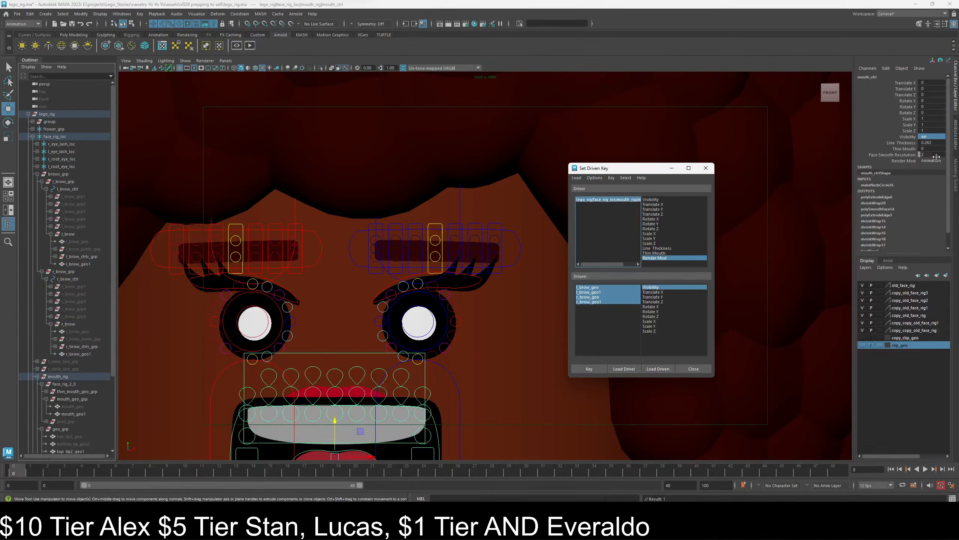
pyautogui.click(933, 161)
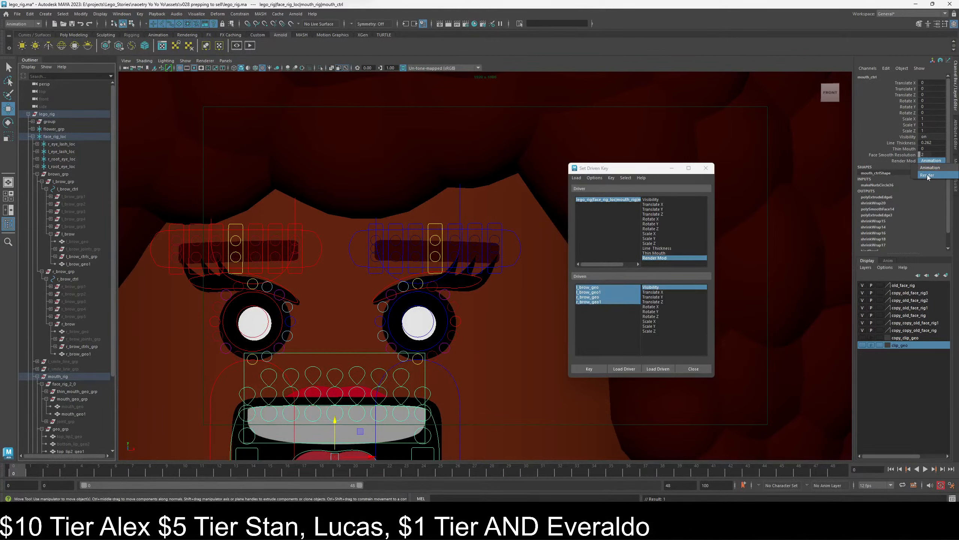
pyautogui.click(927, 174)
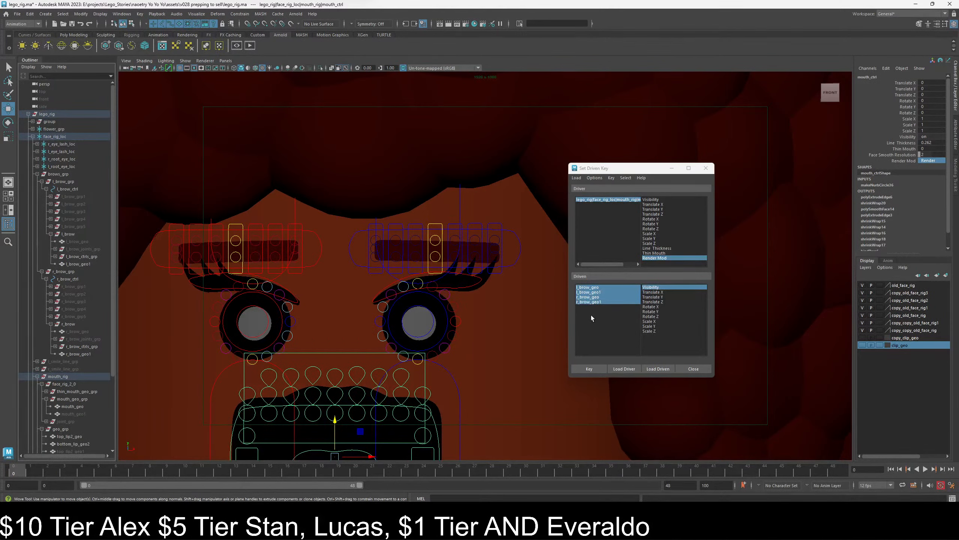
# - Select the driven meshes l_brow_geo and r_brow_geo and turn on their Visibility with a value of 1
pyautogui.click(597, 287)
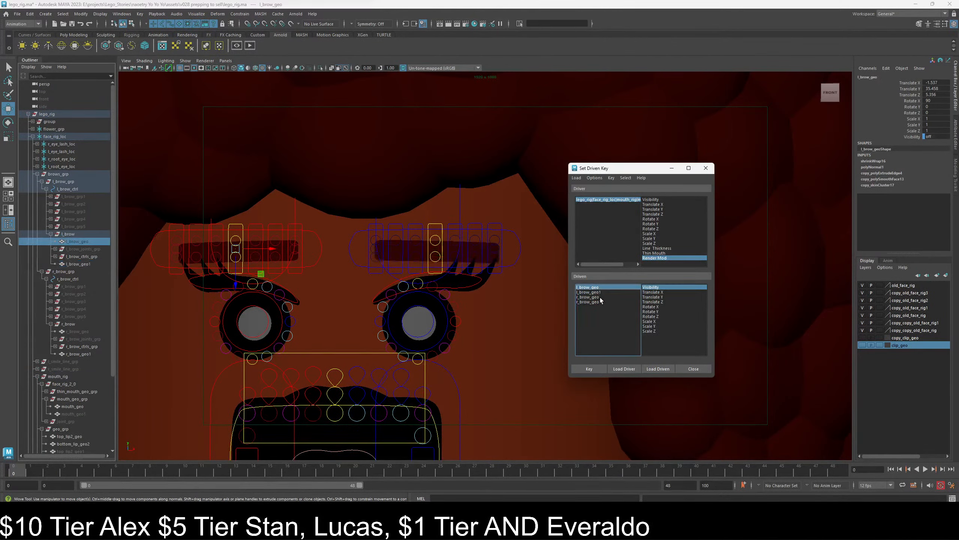
pyautogui.keyDown('ctrl'); pyautogui.click(603, 297); pyautogui.keyUp('ctrl')
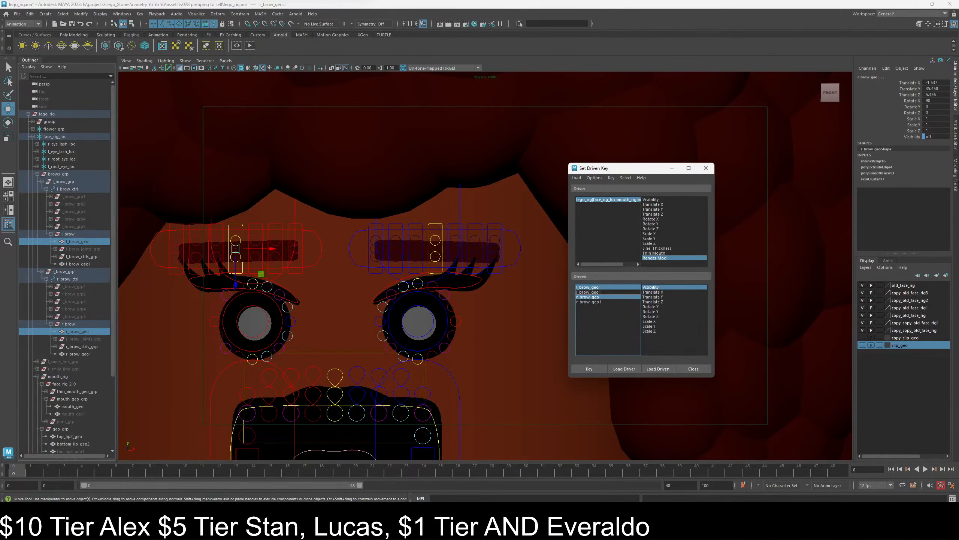
pyautogui.click(655, 288)
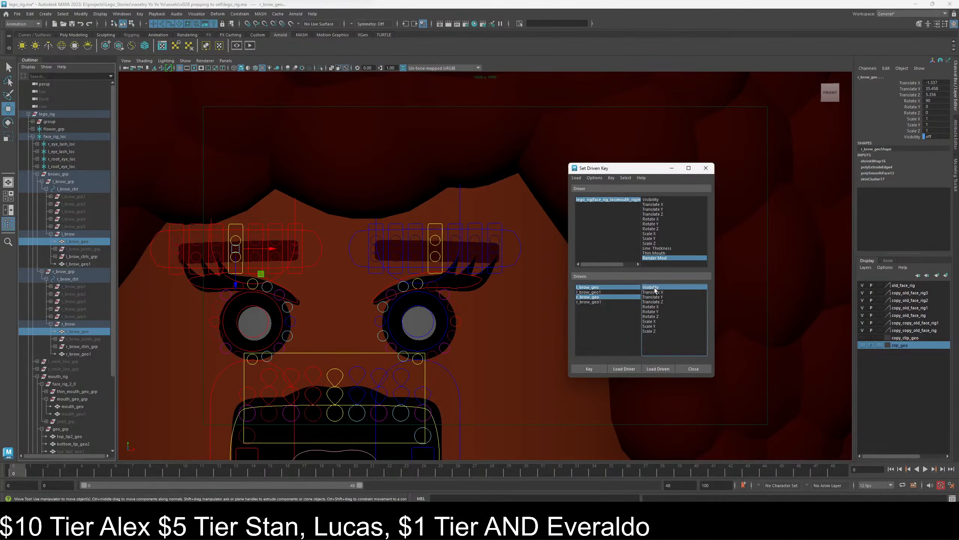
pyautogui.click(932, 136)
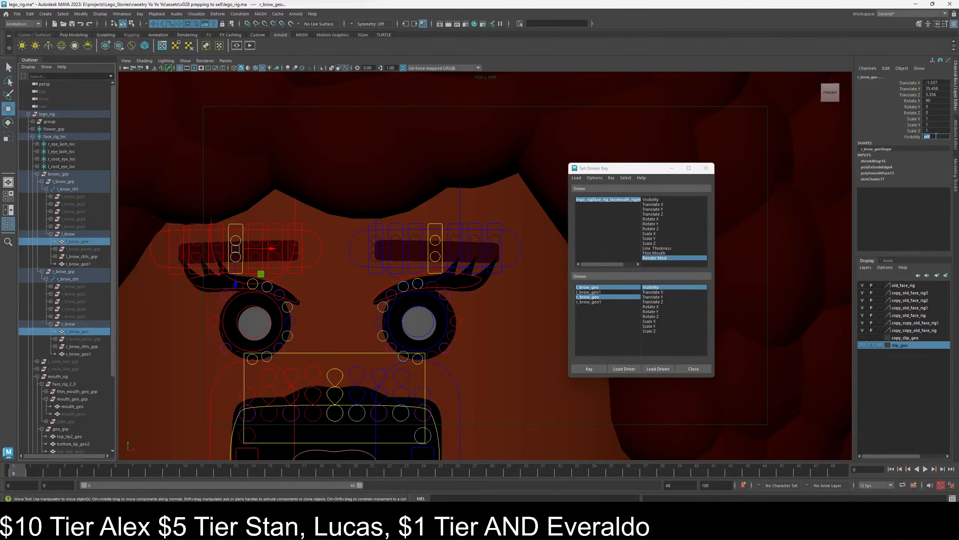
pyautogui.write('1')
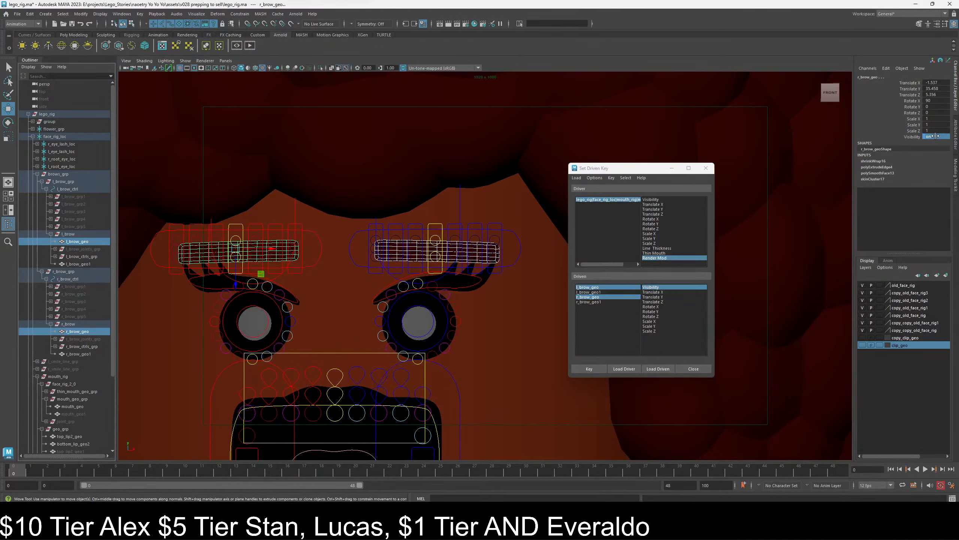
# - Select the driven meshes l_brow_geo1 and r_brow_geo1 and turn off their Visibility with a value of 0
pyautogui.click(609, 292)
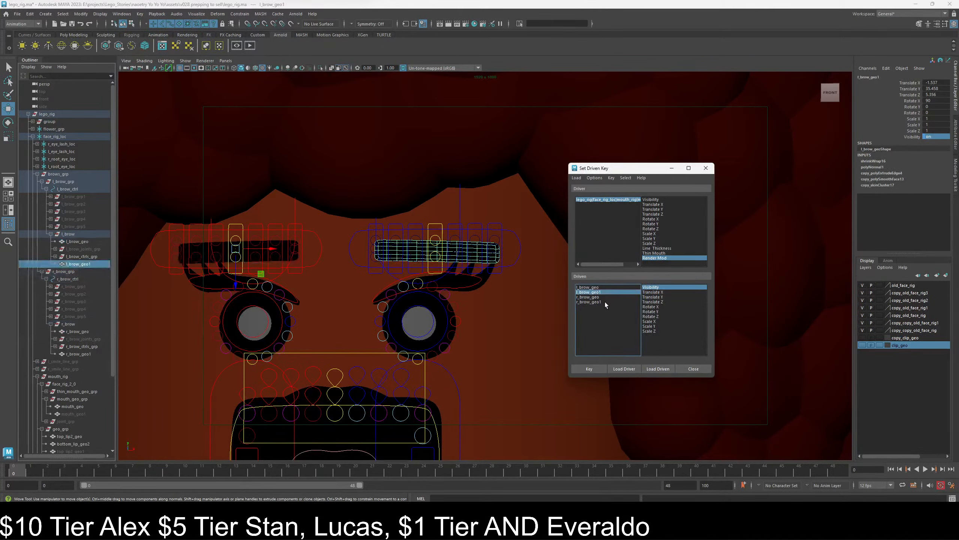
pyautogui.keyDown('ctrl'); pyautogui.click(603, 301); pyautogui.keyUp('ctrl')
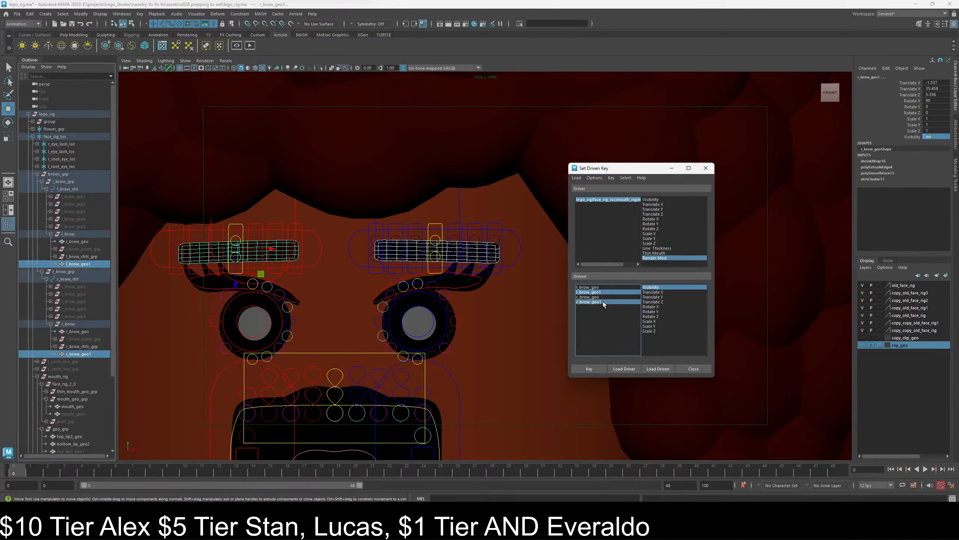
pyautogui.doubleClick(938, 136)
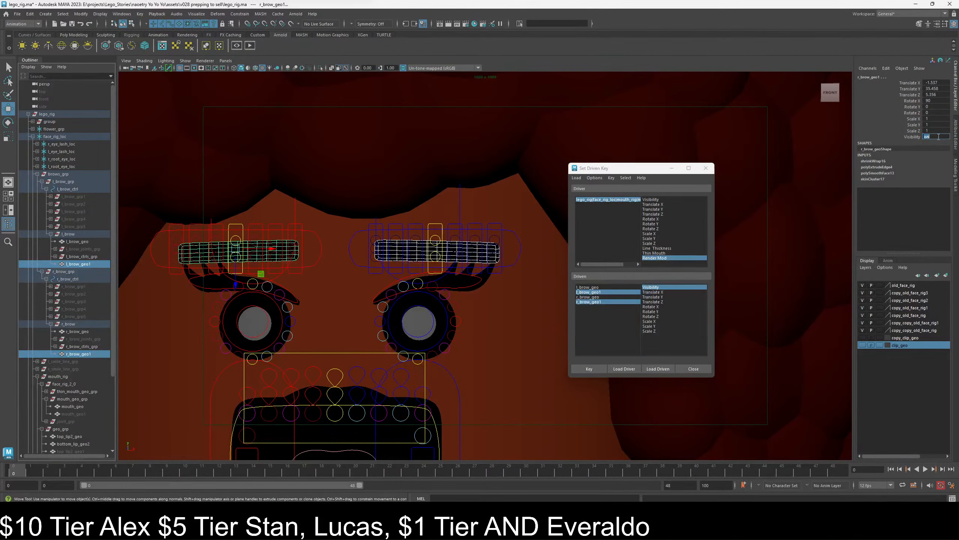
pyautogui.write('0')
pyautogui.press('Return')
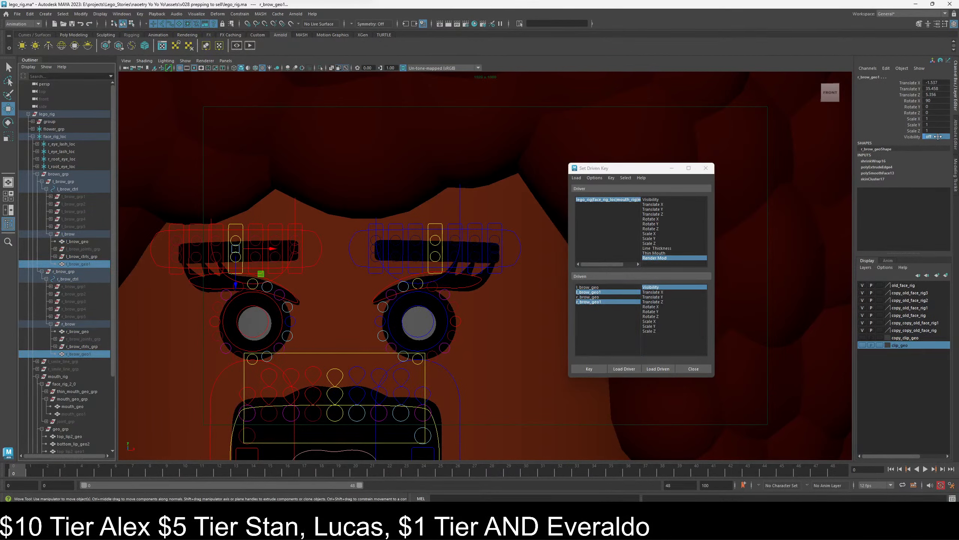
# - Key the Visibility of all four driven brow meshes against Render Mod in its Render state and close Set Driven Key
pyautogui.moveTo(604, 288); pyautogui.dragTo(607, 301)
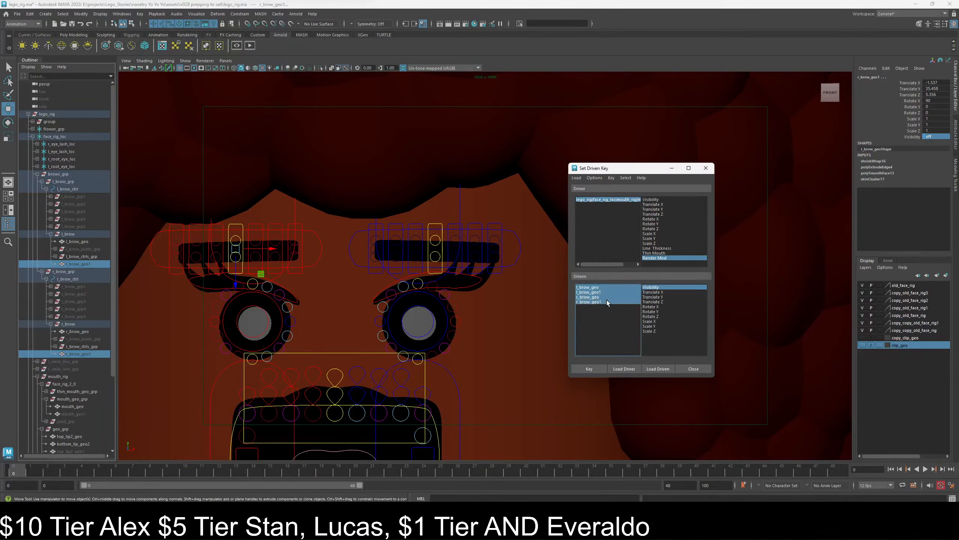
pyautogui.click(663, 287)
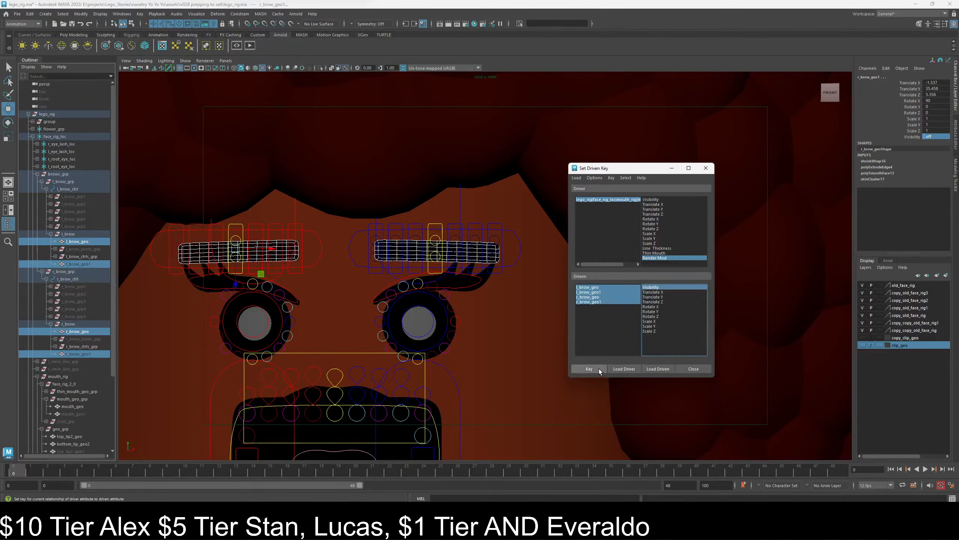
pyautogui.click(589, 369)
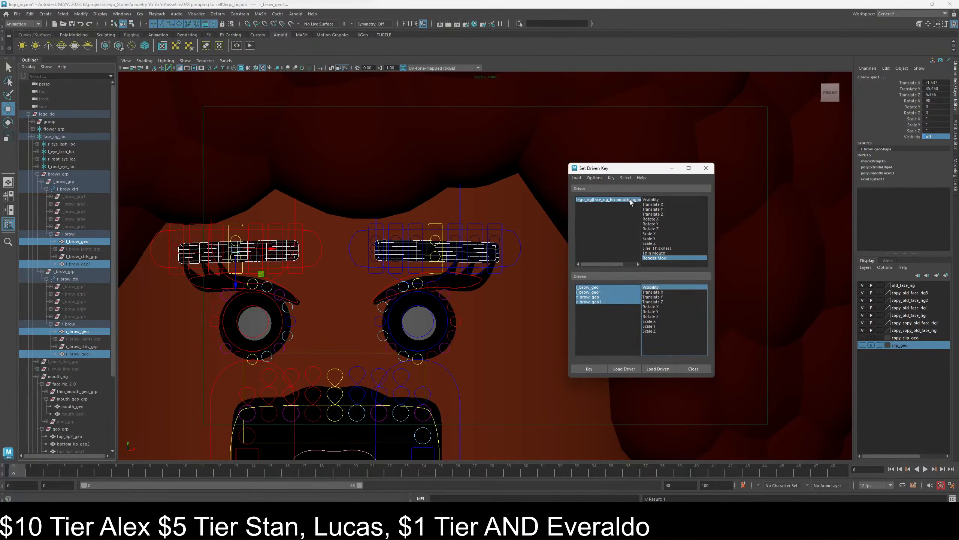
pyautogui.click(705, 168)
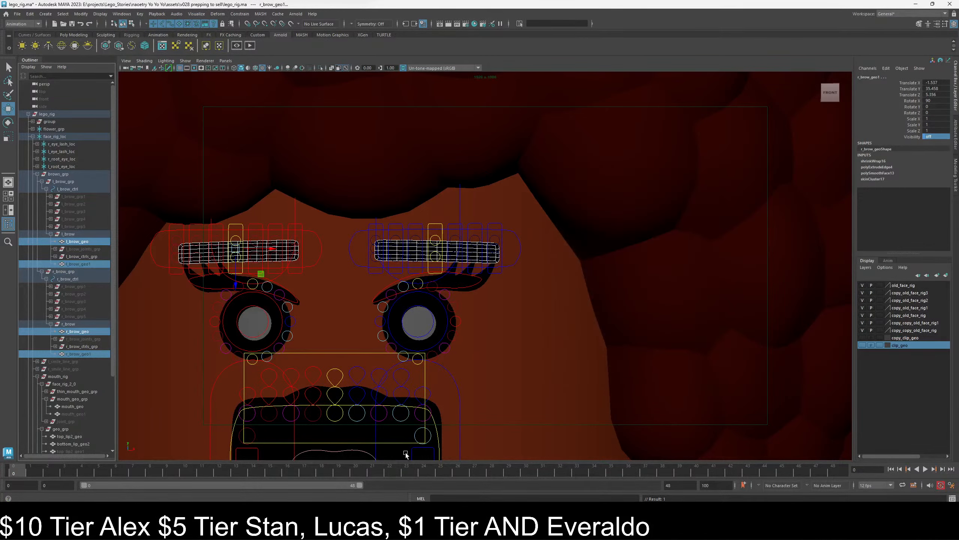
# - Test the brow switch by changing mouth_ctrl's Render Mod back to Animation
pyautogui.click(438, 438)
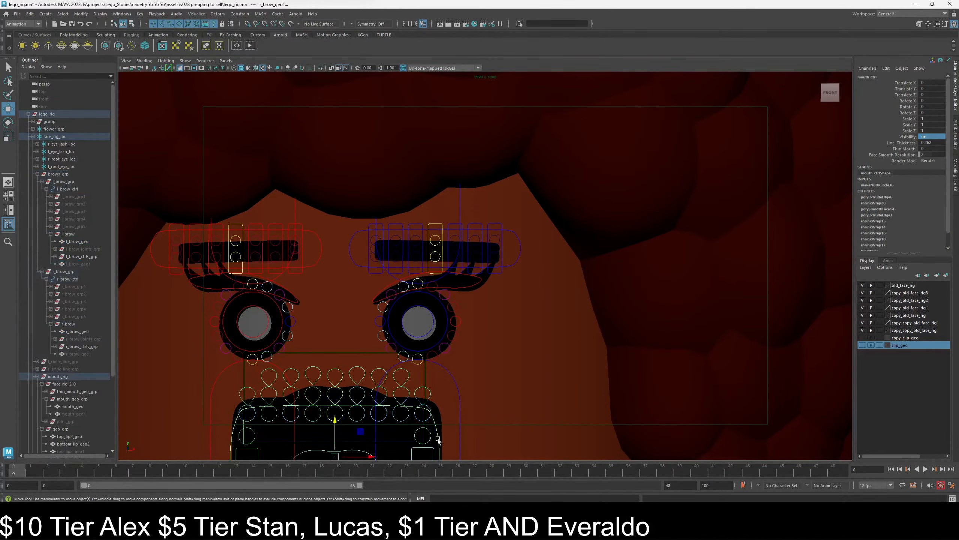
pyautogui.click(914, 161)
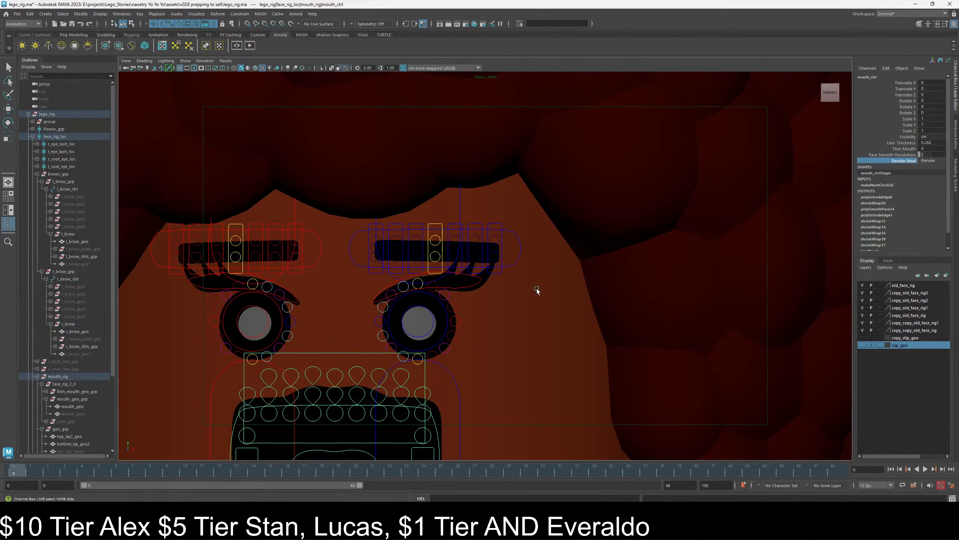
pyautogui.moveTo(481, 282); pyautogui.dragTo(535, 288, button='middle')
pyautogui.moveTo(385, 296)
pyautogui.mouseDown(button='middle')
pyautogui.moveTo(537, 300)
pyautogui.moveTo(332, 291)
pyautogui.mouseUp(button='middle')
pyautogui.scroll(-3, 340, 309)
pyautogui.moveTo(361, 331)
pyautogui.mouseDown(button='middle')
pyautogui.moveTo(472, 325)
pyautogui.moveTo(289, 326)
pyautogui.moveTo(502, 324)
pyautogui.moveTo(353, 333)
pyautogui.mouseUp(button='middle')
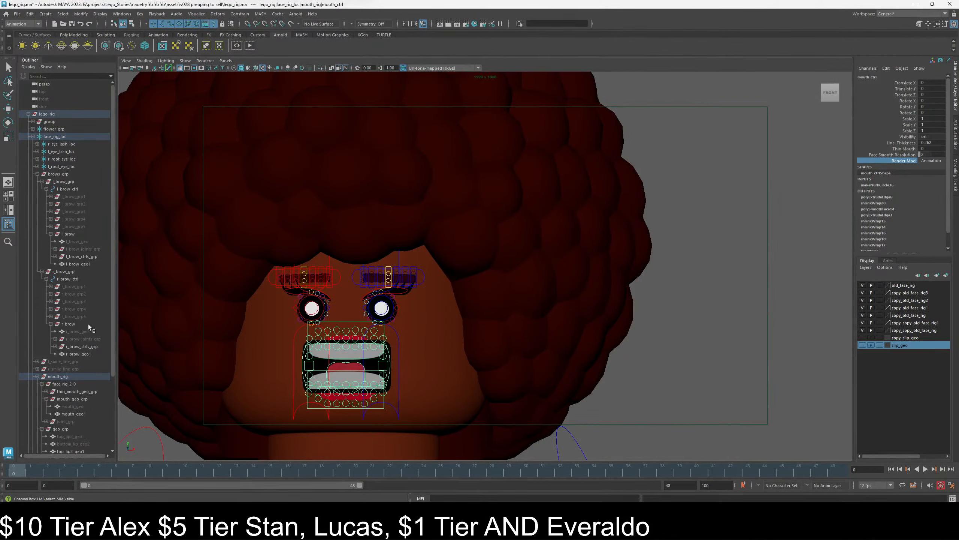
# - Collapse the face_rig_loc hierarchy and check the four leg IK and pole vector control groups outside lego_rig
pyautogui.click(33, 136)
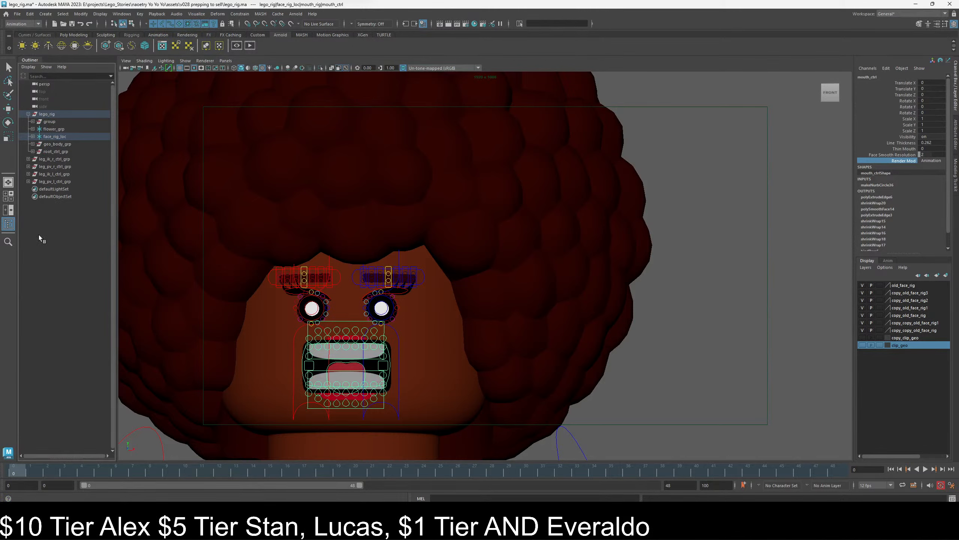
pyautogui.click(63, 158)
pyautogui.keyDown('shift'); pyautogui.click(67, 181); pyautogui.keyUp('shift')
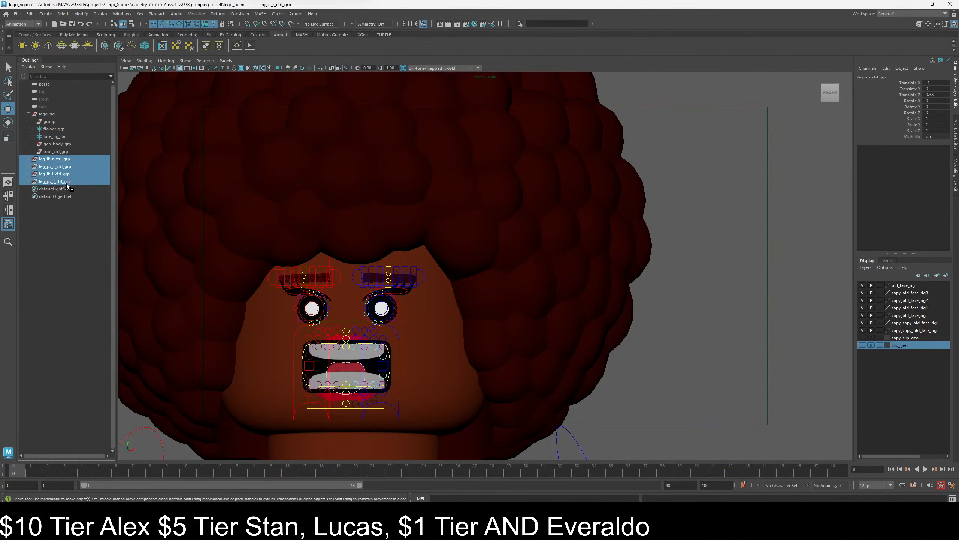
pyautogui.click(58, 244)
pyautogui.press('w')
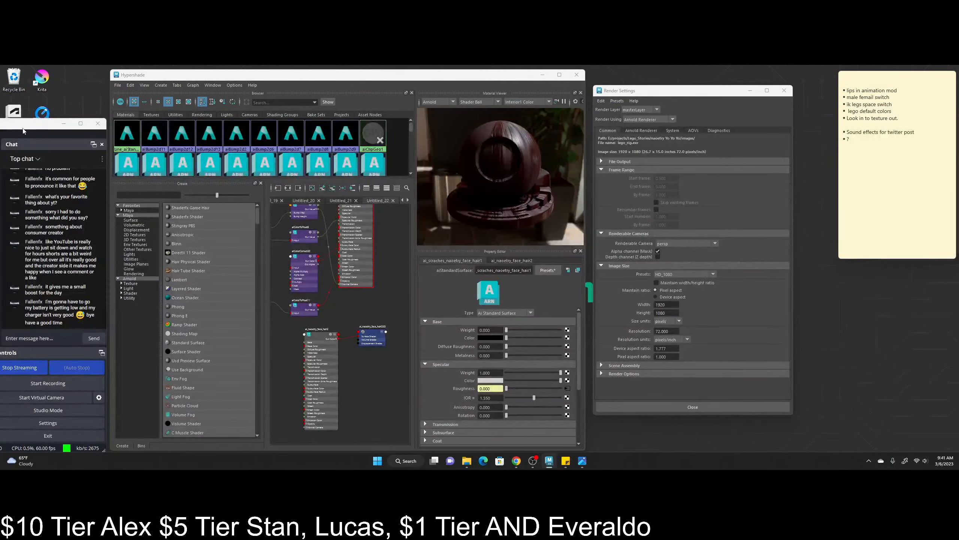
pyautogui.moveTo(23, 130); pyautogui.dragTo(571, 114)
pyautogui.click(273, 353)
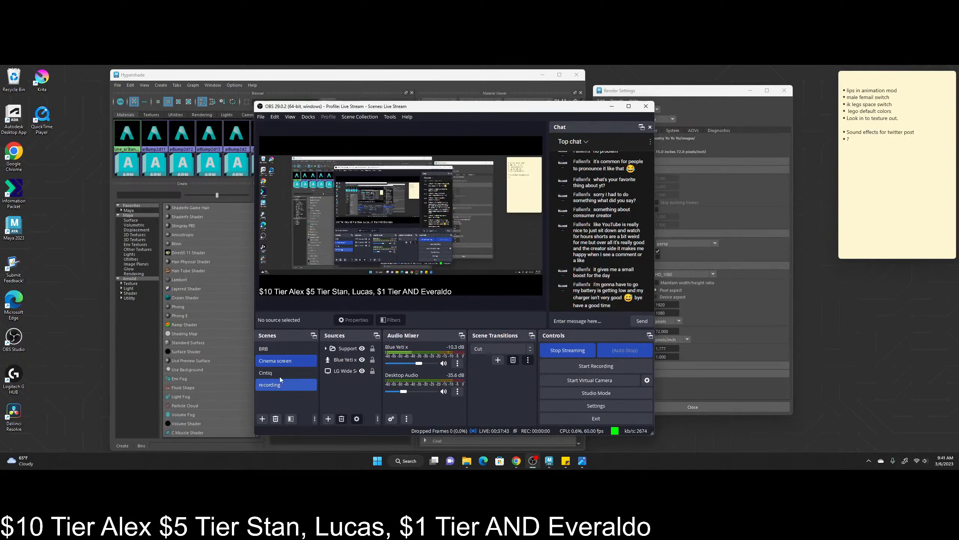
pyautogui.click(275, 352)
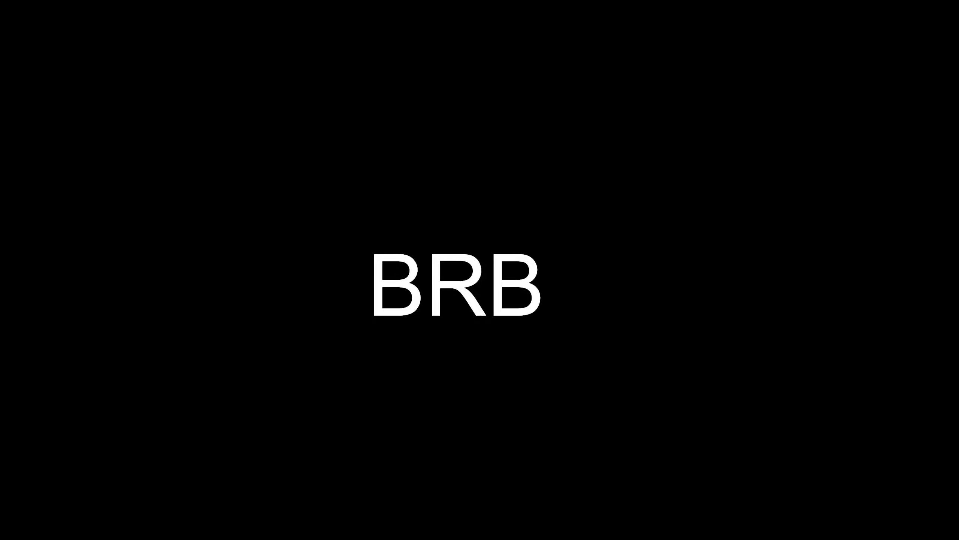
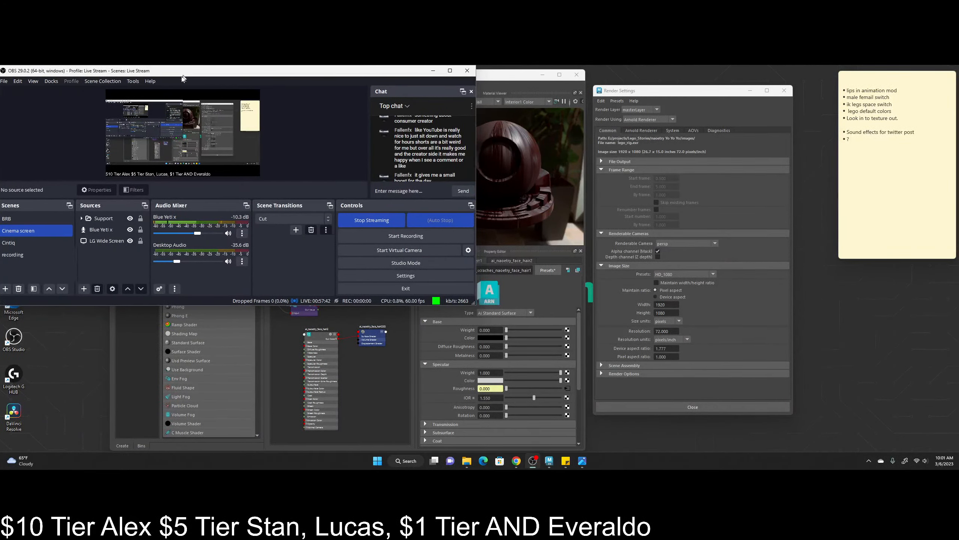
pyautogui.moveTo(192, 108); pyautogui.dragTo(28, 102)
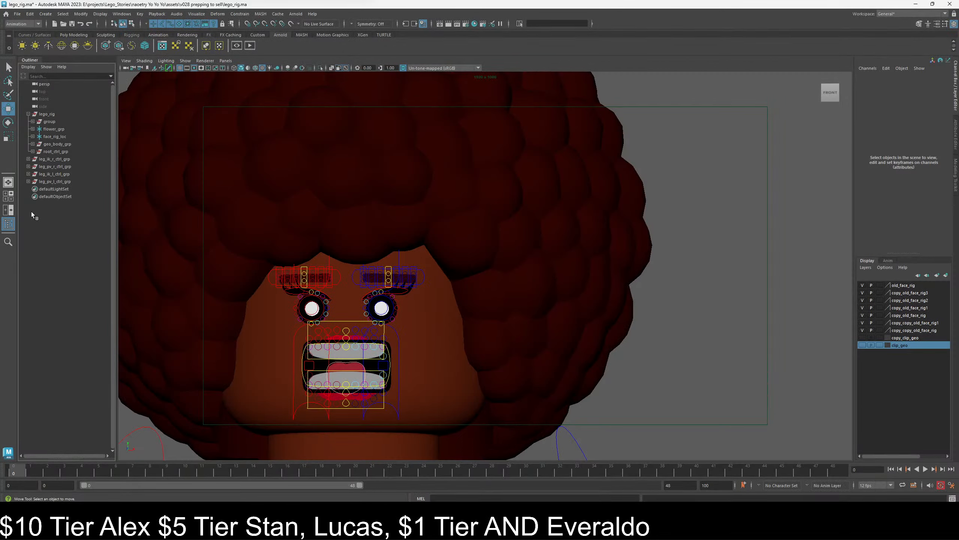
# - Select the groups leg_ik_r_ctrl_grp through leg_pv_l_ctrl_grp and examine their controls around the character's legs from the front and side
pyautogui.click(68, 160)
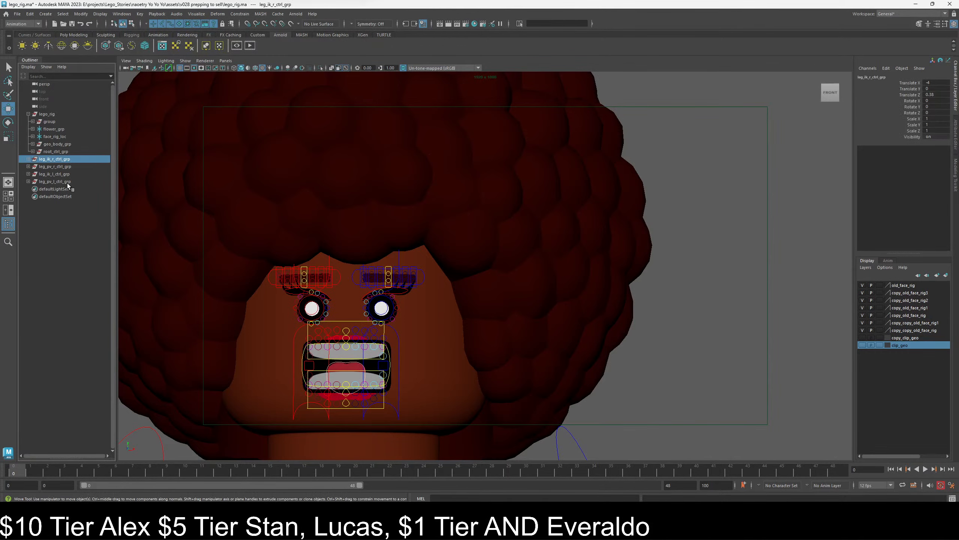
pyautogui.keyDown('shift'); pyautogui.click(67, 182); pyautogui.keyUp('shift')
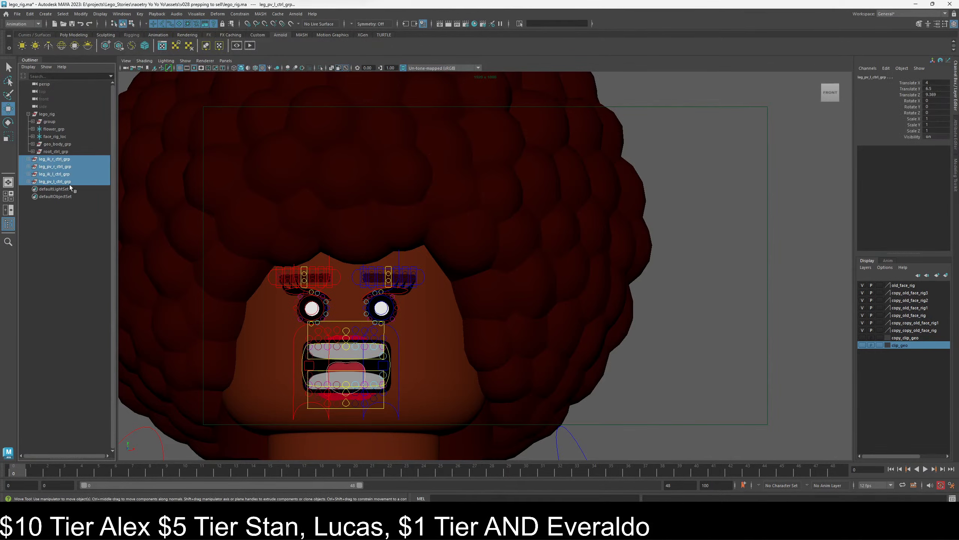
pyautogui.keyDown('alt'); pyautogui.moveTo(383, 336); pyautogui.dragTo(477, 373); pyautogui.keyUp('alt')
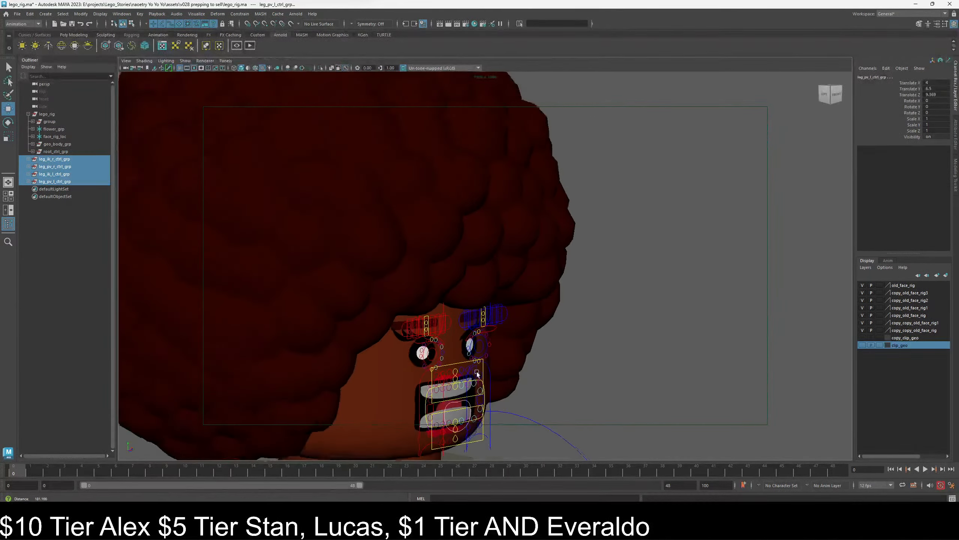
pyautogui.keyDown('alt'); pyautogui.moveTo(476, 374); pyautogui.dragTo(451, 236, button='right'); pyautogui.keyUp('alt')
pyautogui.keyDown('alt'); pyautogui.moveTo(451, 236); pyautogui.dragTo(448, 281, button='middle'); pyautogui.keyUp('alt')
pyautogui.keyDown('alt'); pyautogui.moveTo(448, 280); pyautogui.dragTo(374, 267, button='right'); pyautogui.keyUp('alt')
pyautogui.keyDown('alt'); pyautogui.moveTo(491, 367); pyautogui.dragTo(441, 170, button='middle'); pyautogui.keyUp('alt')
pyautogui.keyDown('alt'); pyautogui.moveTo(514, 381); pyautogui.dragTo(506, 347, button='middle'); pyautogui.keyUp('alt')
pyautogui.keyDown('alt'); pyautogui.moveTo(528, 343); pyautogui.dragTo(515, 345, button='right'); pyautogui.keyUp('alt')
pyautogui.keyDown('alt'); pyautogui.moveTo(516, 345); pyautogui.dragTo(480, 355); pyautogui.keyUp('alt')
pyautogui.keyDown('alt'); pyautogui.moveTo(503, 211); pyautogui.dragTo(438, 213, button='right'); pyautogui.keyUp('alt')
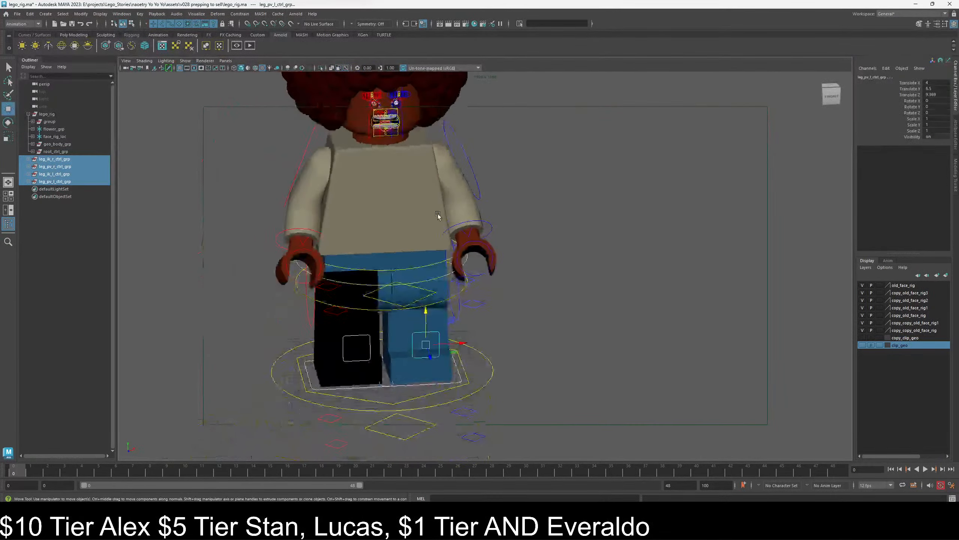
pyautogui.keyDown('alt'); pyautogui.moveTo(456, 189); pyautogui.dragTo(466, 251, button='middle'); pyautogui.keyUp('alt')
pyautogui.keyDown('alt'); pyautogui.moveTo(504, 318); pyautogui.dragTo(484, 304, button='middle'); pyautogui.keyUp('alt')
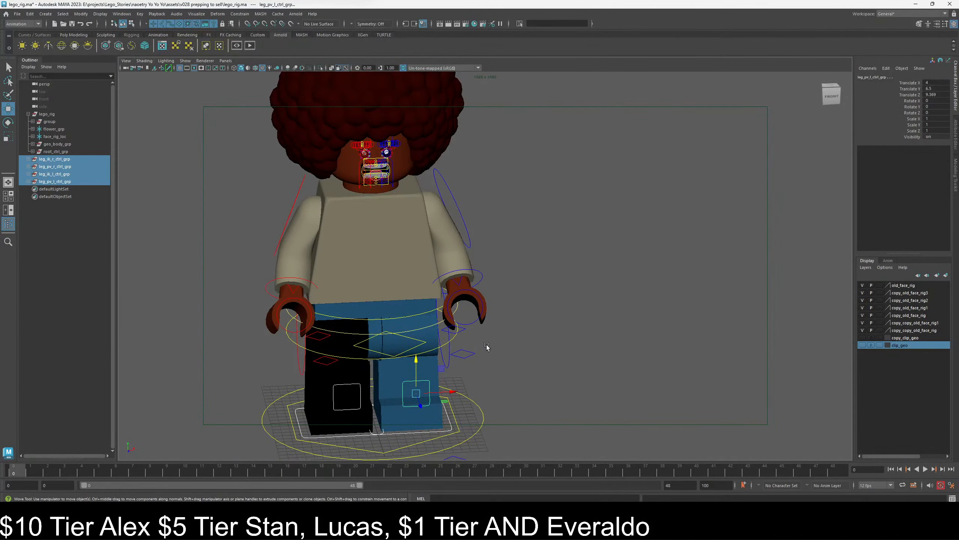
pyautogui.moveTo(486, 347)
pyautogui.keyDown('alt'); pyautogui.mouseDown(button='right')
pyautogui.moveTo(519, 291)
pyautogui.moveTo(486, 340)
pyautogui.mouseUp(button='right'); pyautogui.keyUp('alt')
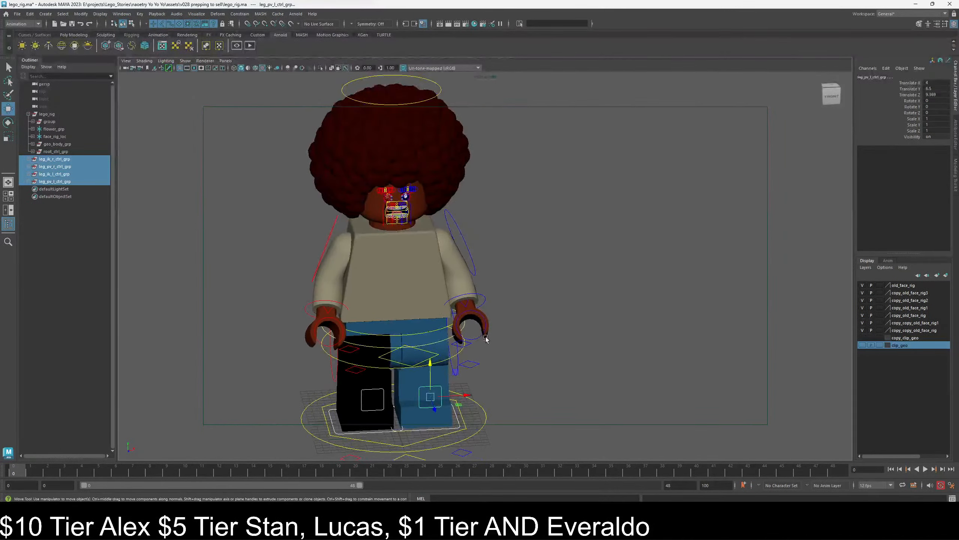
pyautogui.keyDown('alt'); pyautogui.moveTo(486, 339); pyautogui.dragTo(419, 307); pyautogui.keyUp('alt')
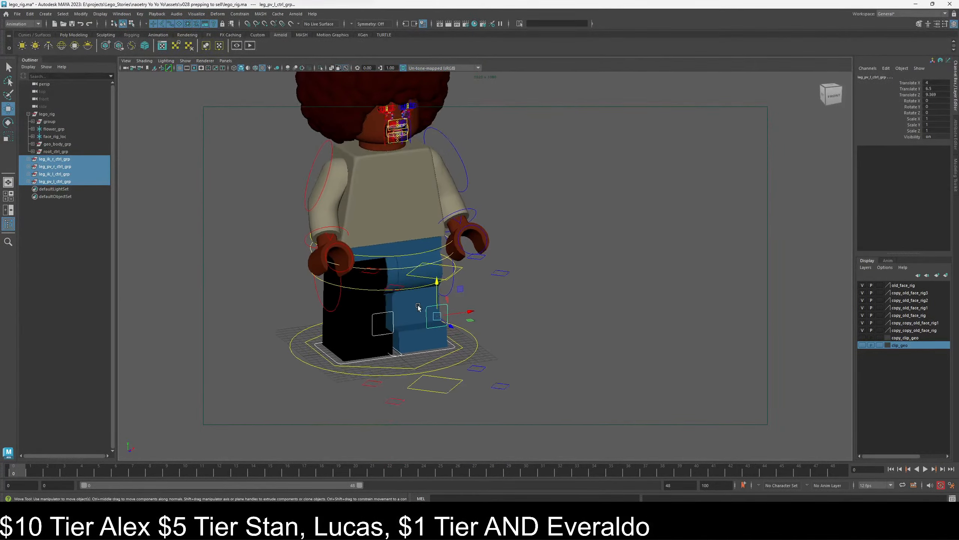
pyautogui.keyDown('alt'); pyautogui.moveTo(418, 308); pyautogui.dragTo(479, 347, button='right'); pyautogui.keyUp('alt')
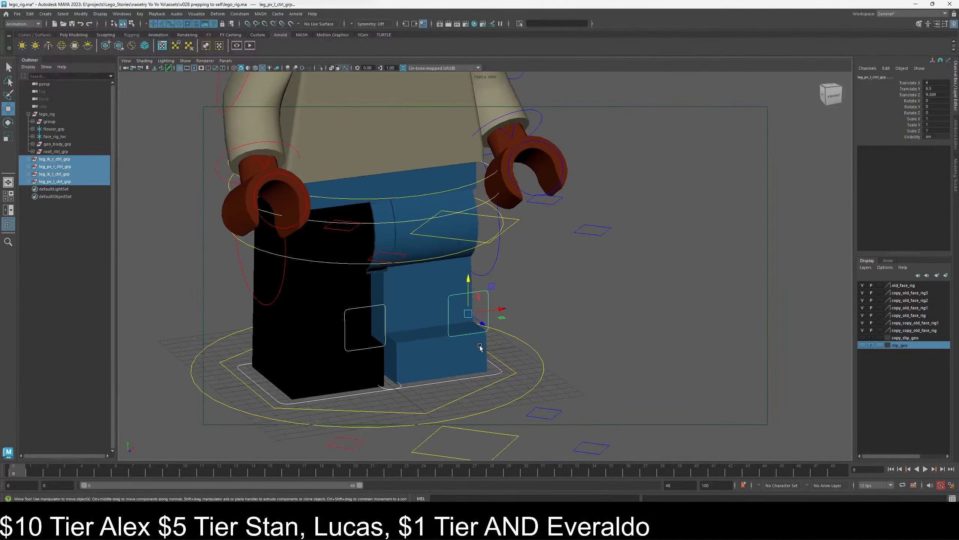
pyautogui.keyDown('alt'); pyautogui.moveTo(480, 347); pyautogui.dragTo(537, 336); pyautogui.keyUp('alt')
pyautogui.click(593, 312)
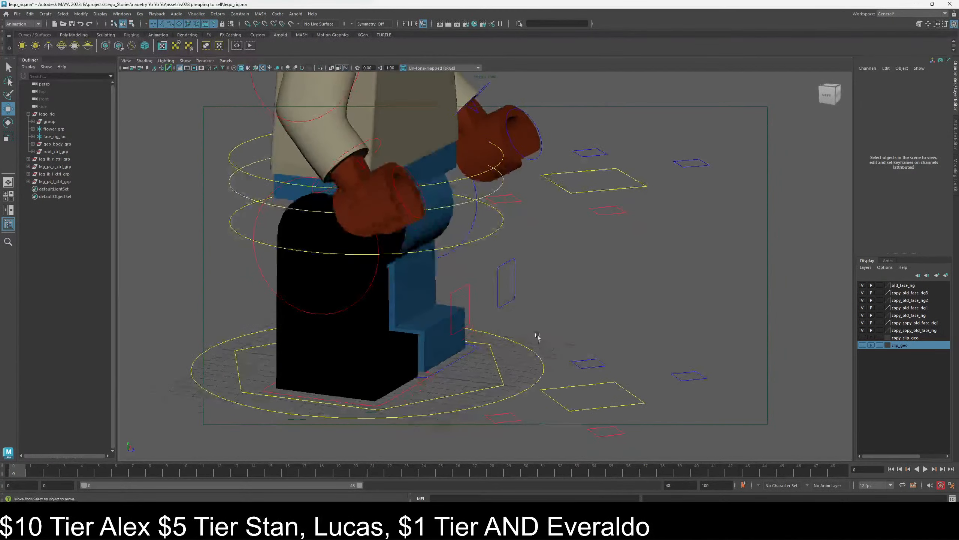
# - Select the right leg's pole vector control leg_pv_r_ctrl and examine its placement in front of the leg
pyautogui.moveTo(483, 259); pyautogui.dragTo(516, 289)
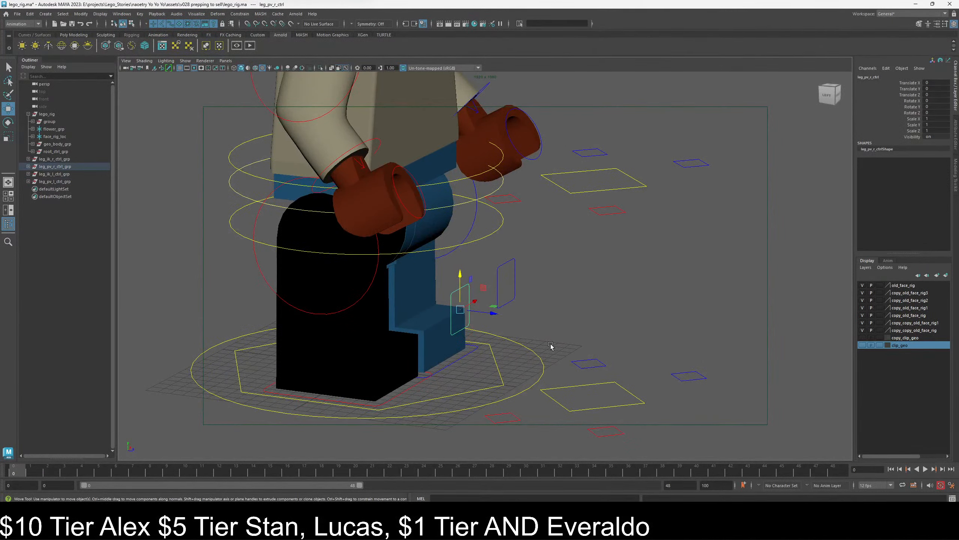
pyautogui.keyDown('alt'); pyautogui.moveTo(588, 280); pyautogui.dragTo(496, 276); pyautogui.keyUp('alt')
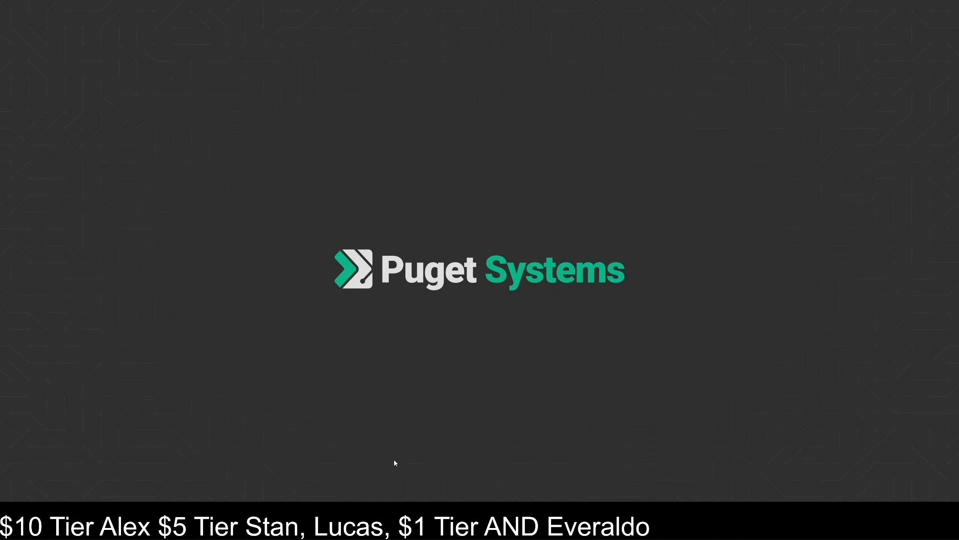
# - Launch Maya 2023 again and dismiss the Anim Recovery offer
pyautogui.moveTo(475, 531)
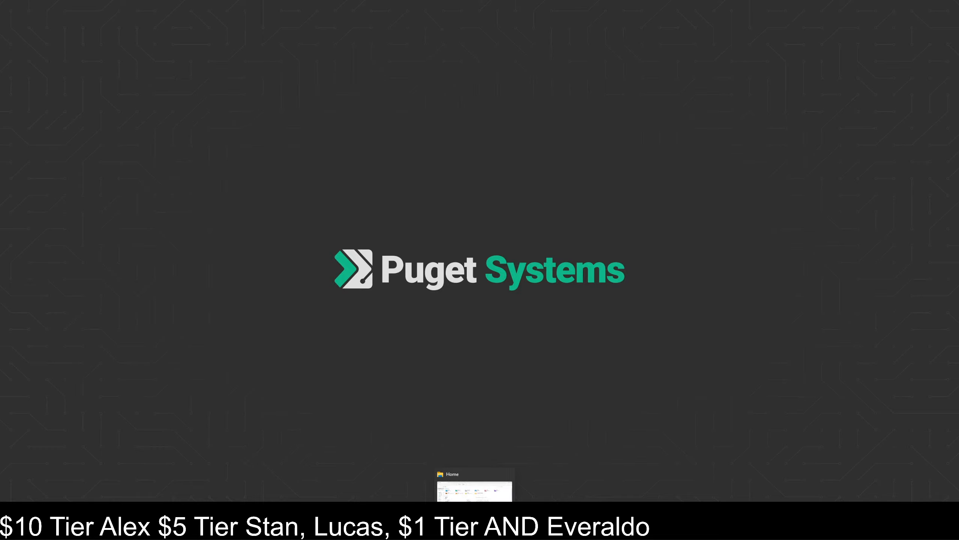
pyautogui.press('super+s')
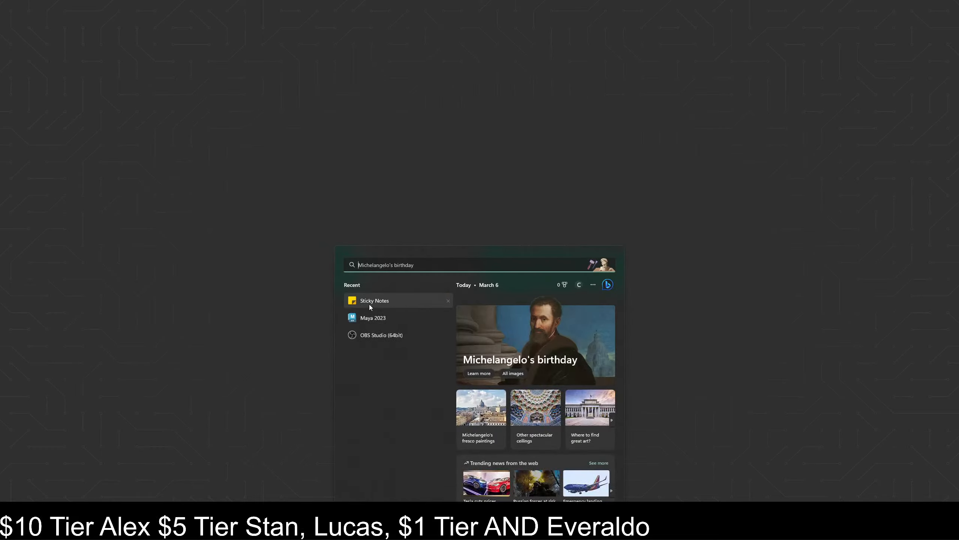
pyautogui.click(373, 317)
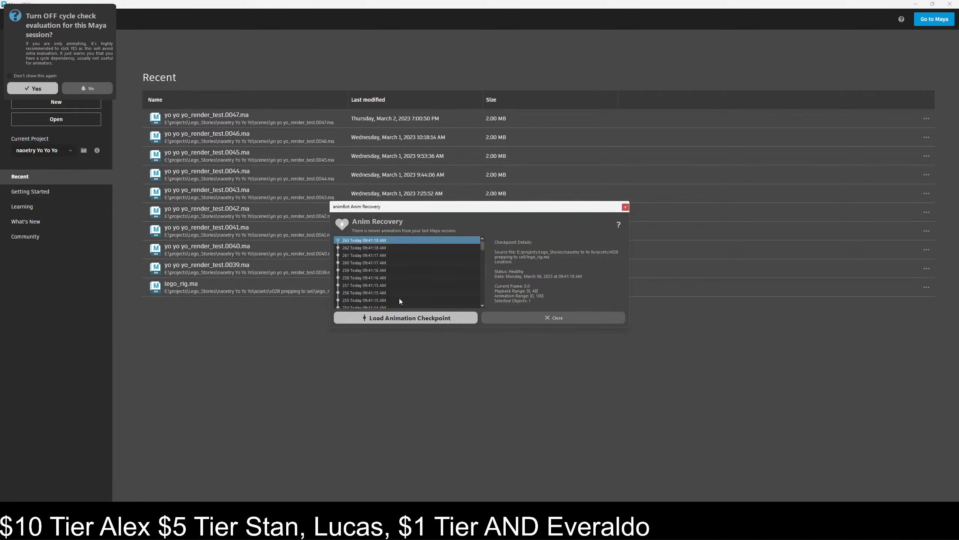
pyautogui.click(624, 208)
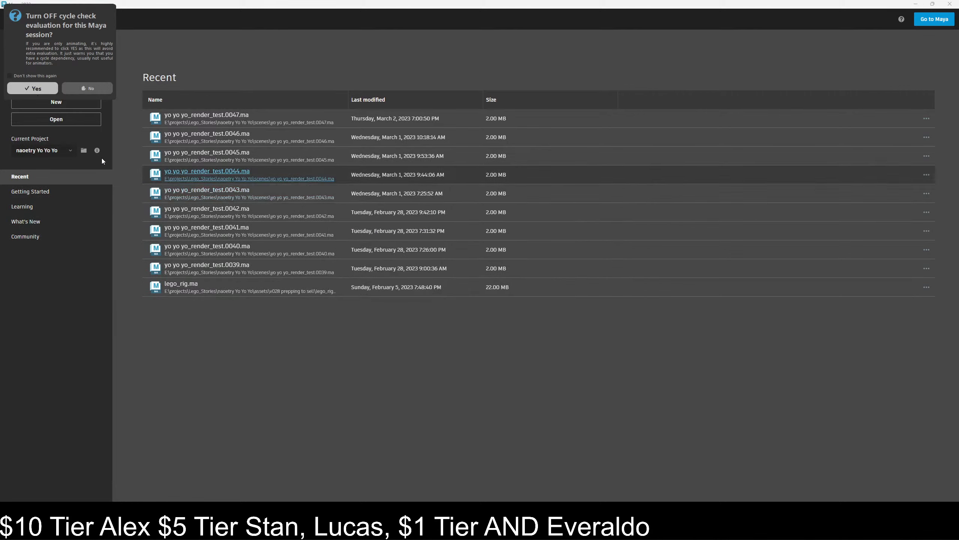
# - Turn off cycle check evaluation for the session and start a new scene without saving the untitled one
pyautogui.click(36, 90)
pyautogui.click(62, 102)
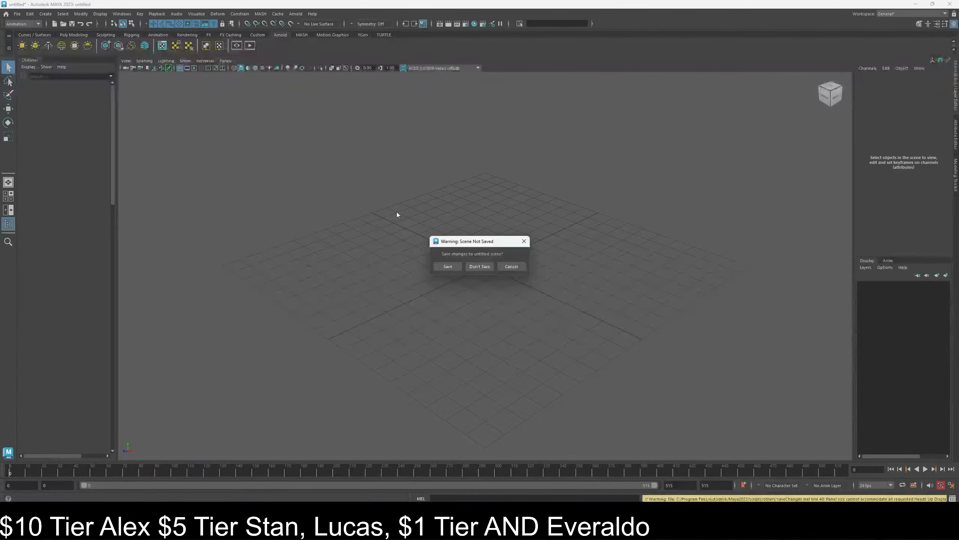
pyautogui.click(480, 266)
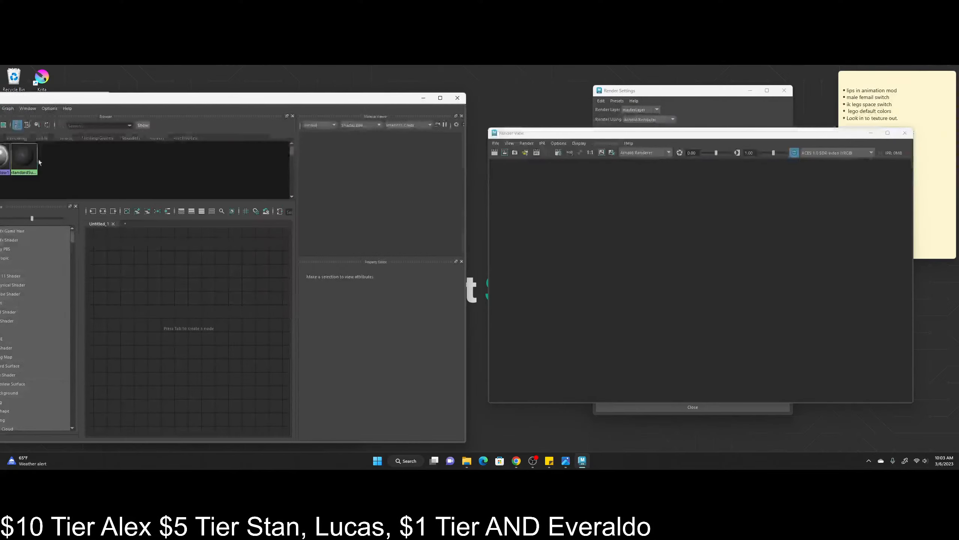
# - Close the Graph Editor window and reposition the Hypershade window on the second monitor
pyautogui.moveTo(143, 105); pyautogui.dragTo(488, 107)
pyautogui.click(206, 139)
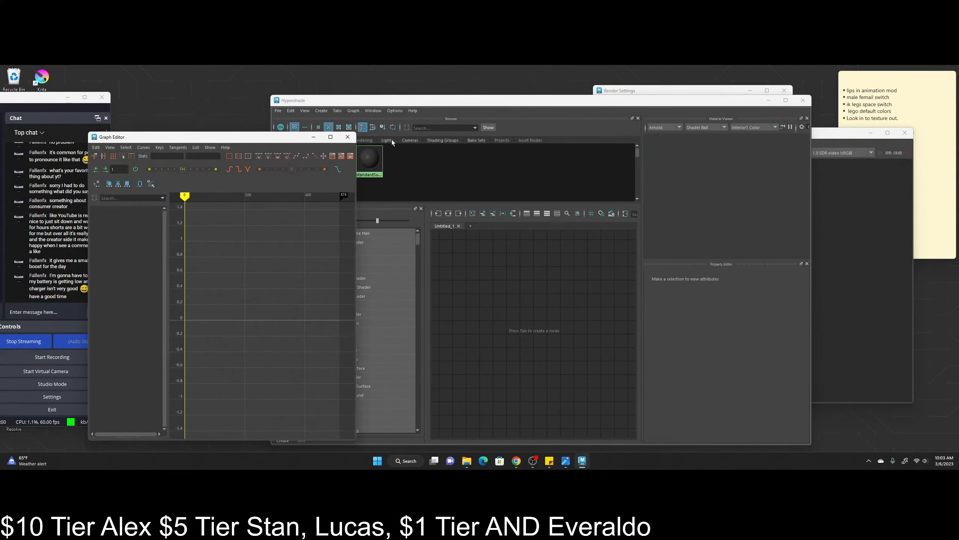
pyautogui.click(349, 139)
pyautogui.moveTo(573, 104); pyautogui.dragTo(416, 101)
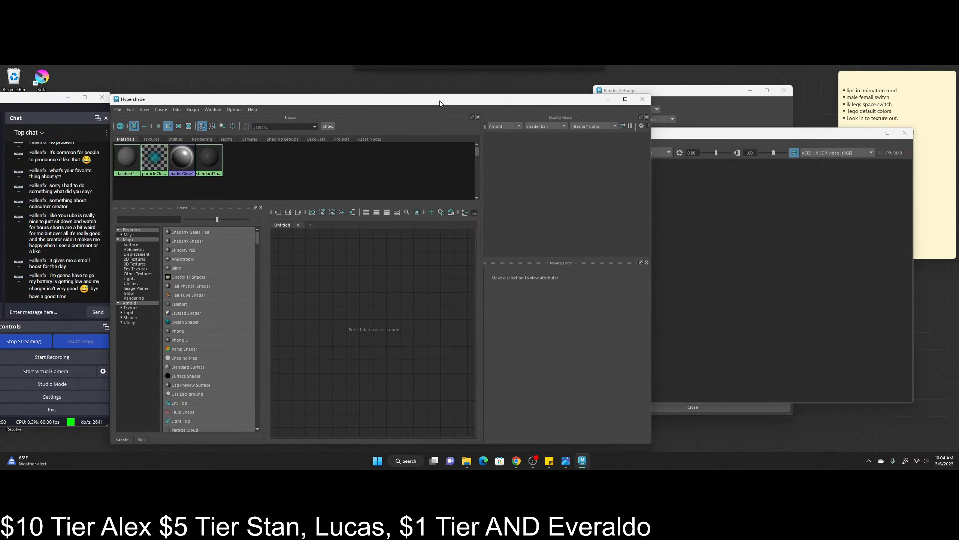
pyautogui.click(807, 136)
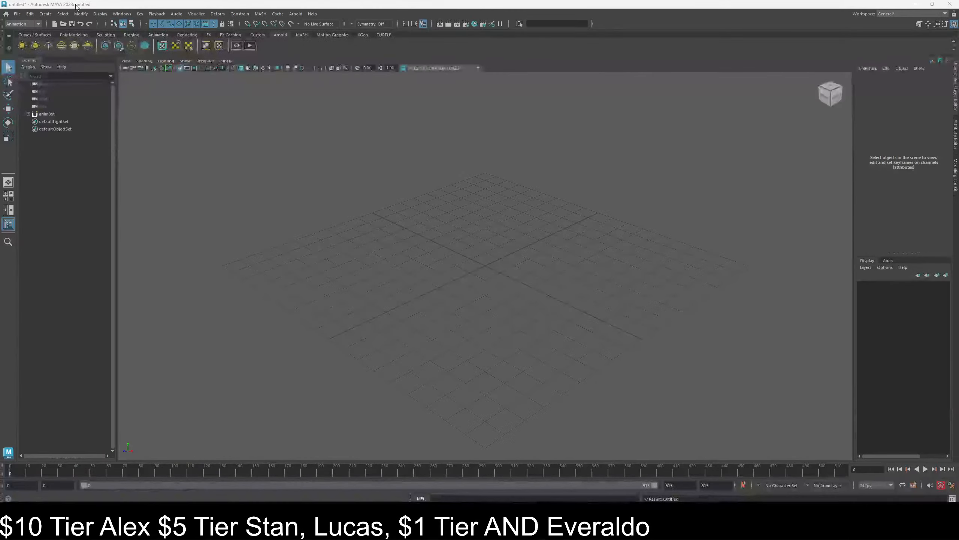
# - Browse for a scene to open in the project's autosave folder and sort its files by date modified, newest first
pyautogui.click(16, 13)
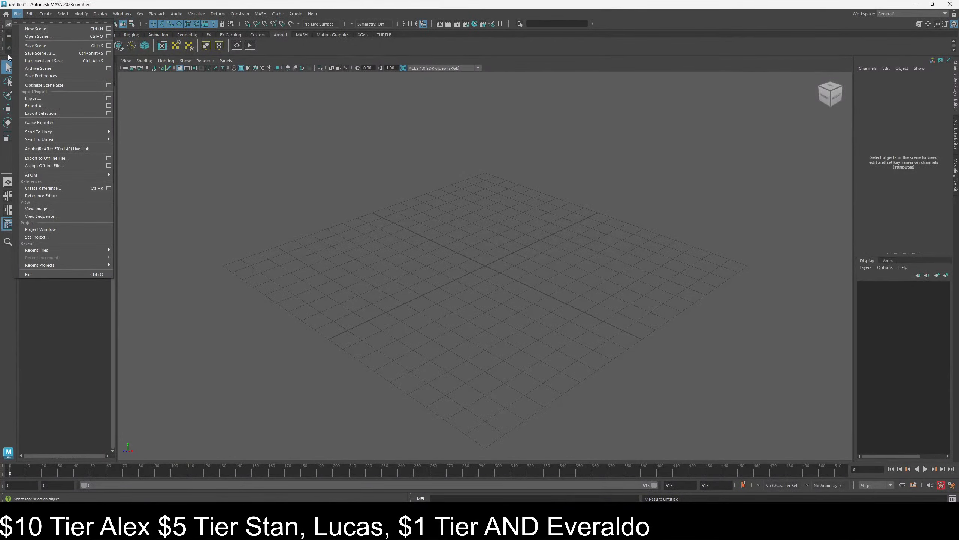
pyautogui.click(38, 36)
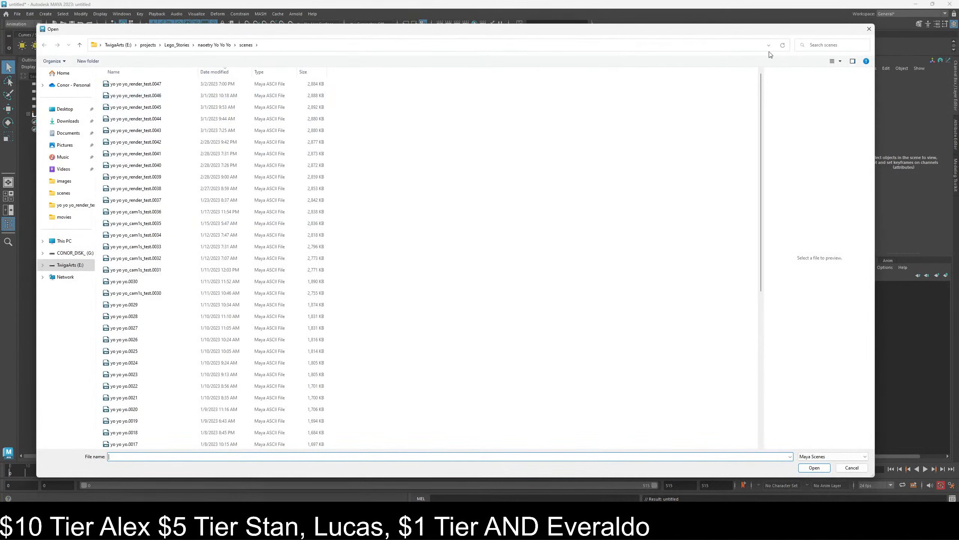
pyautogui.click(80, 45)
pyautogui.doubleClick(143, 100)
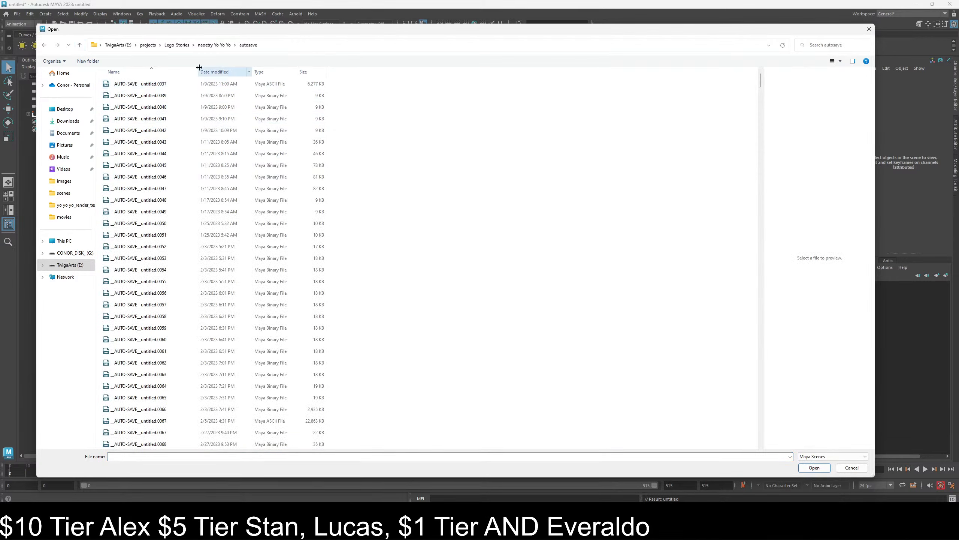
pyautogui.click(228, 74)
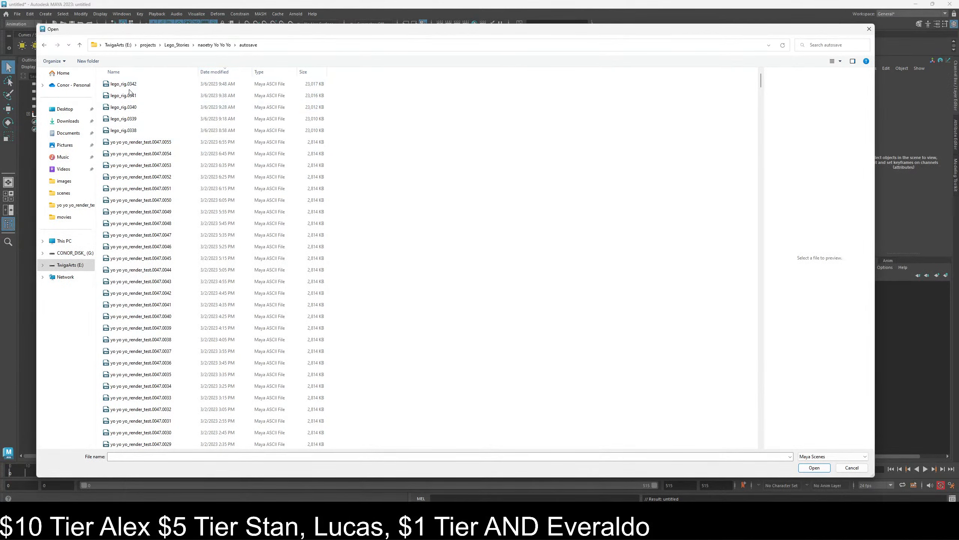
# - Open the autosave lego_rig.0342 without saving the untitled scene and acknowledge the missing color space warning
pyautogui.click(222, 88)
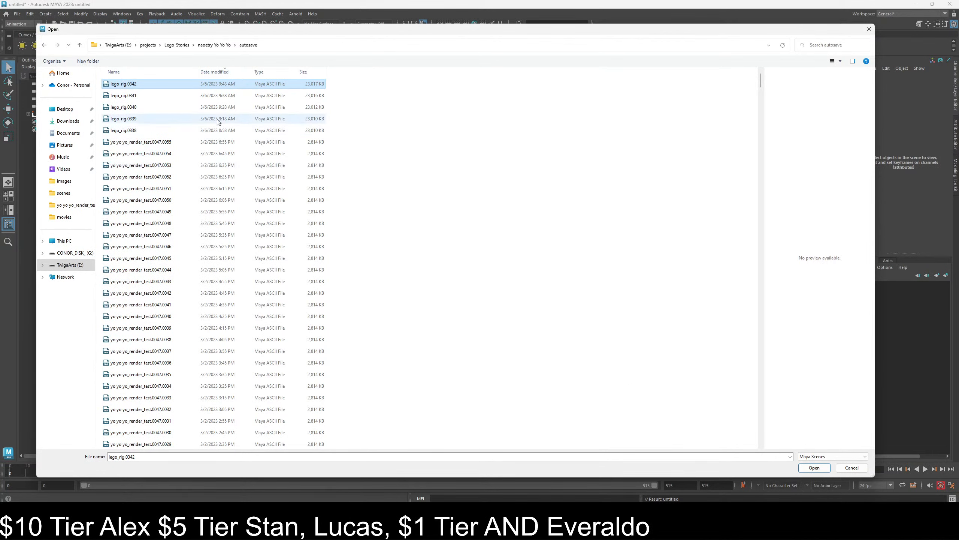
pyautogui.click(177, 94)
pyautogui.click(170, 86)
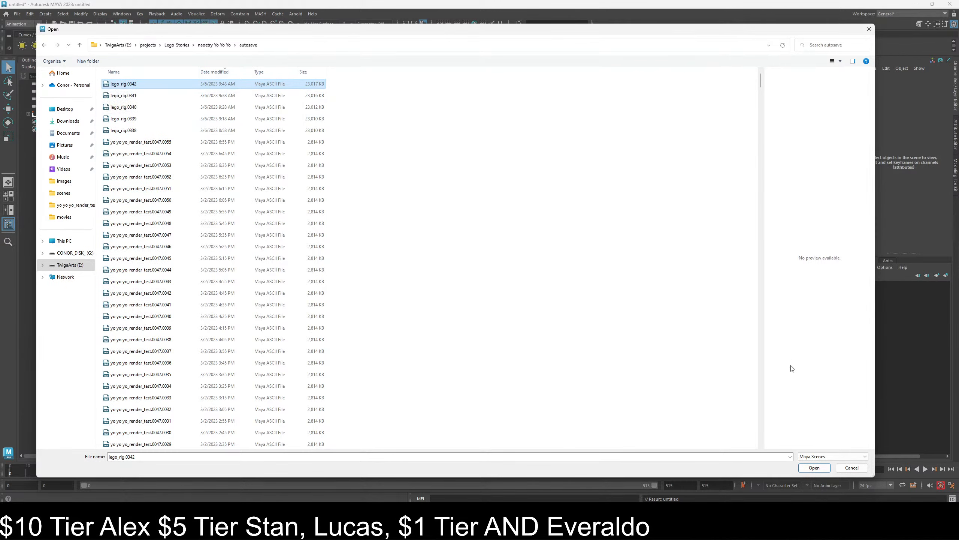
pyautogui.click(813, 468)
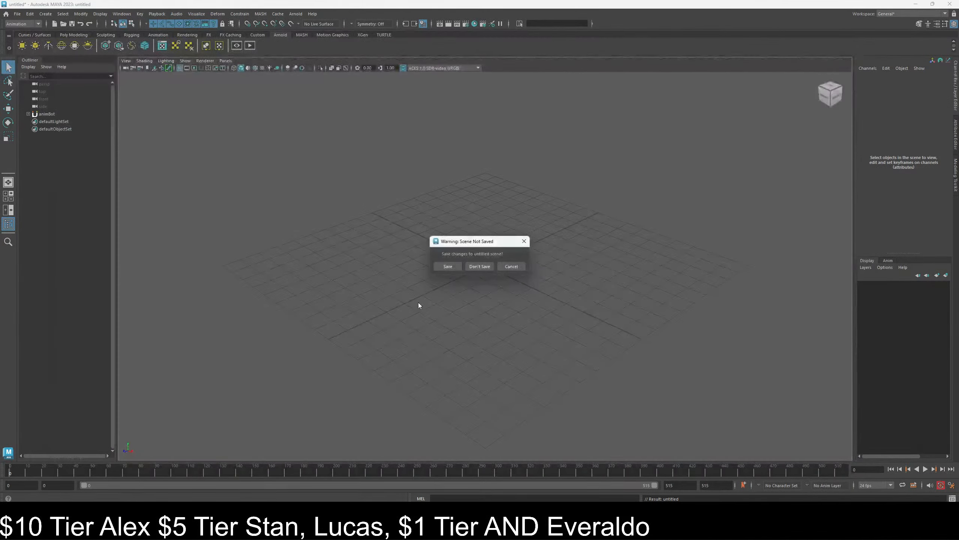
pyautogui.click(480, 268)
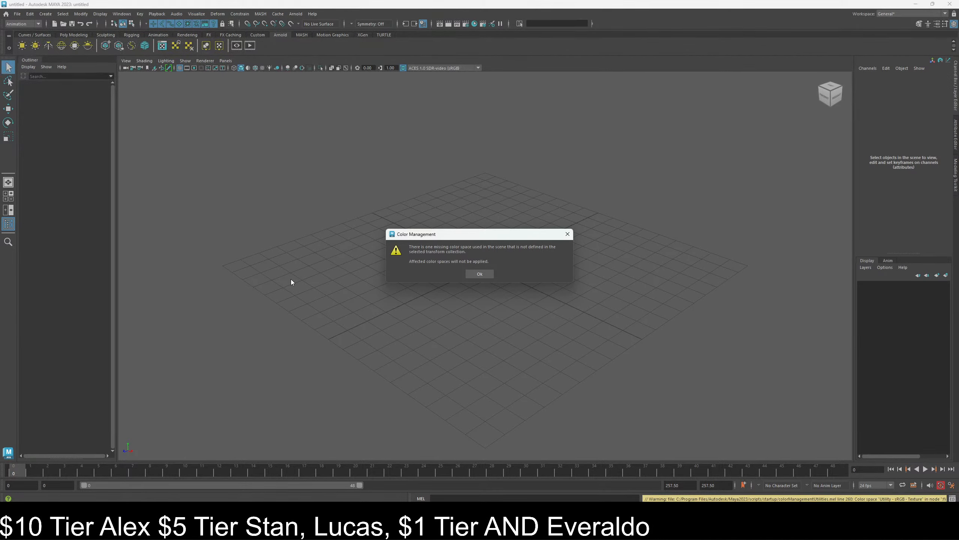
pyautogui.click(480, 275)
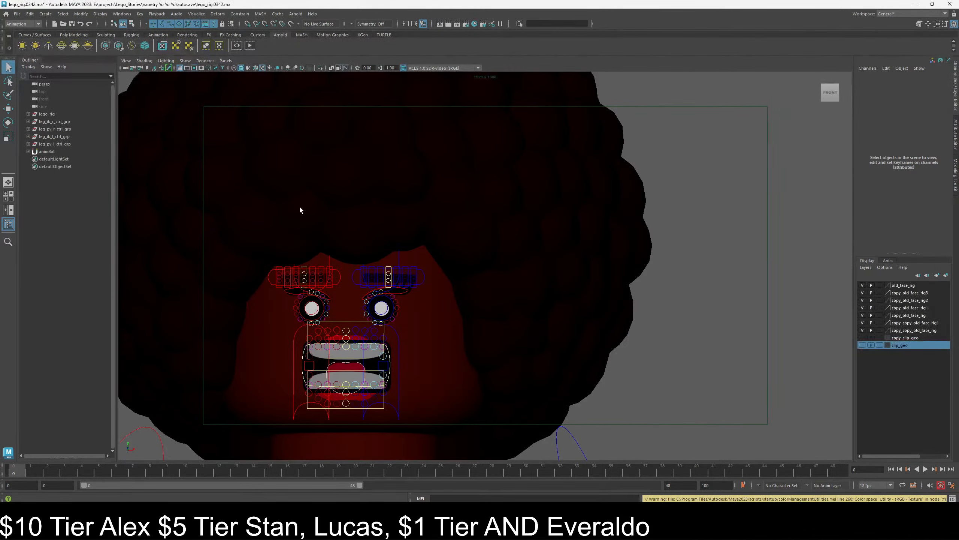
# - Set the viewport's view transform to Un-tone-mapped (sRGB)
pyautogui.click(452, 67)
pyautogui.click(434, 91)
pyautogui.click(435, 67)
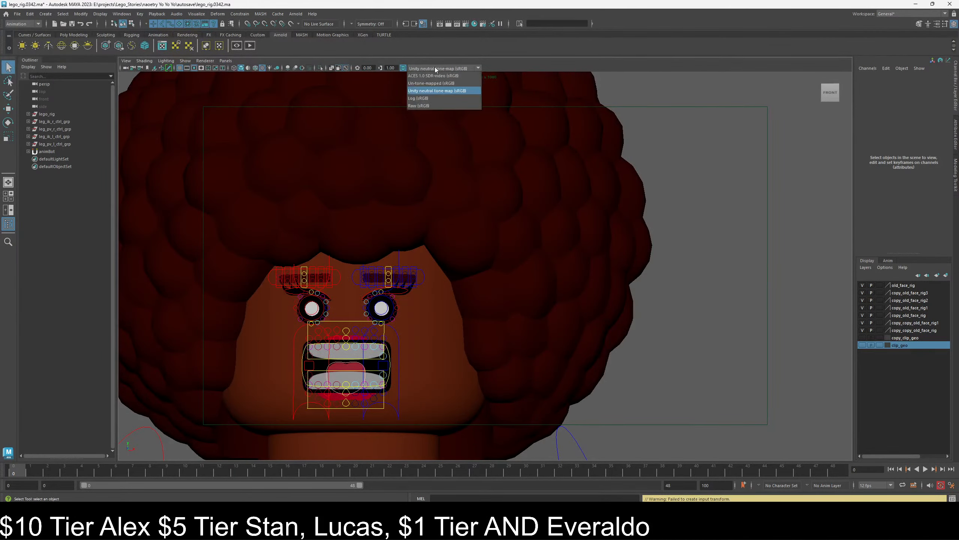
pyautogui.click(433, 83)
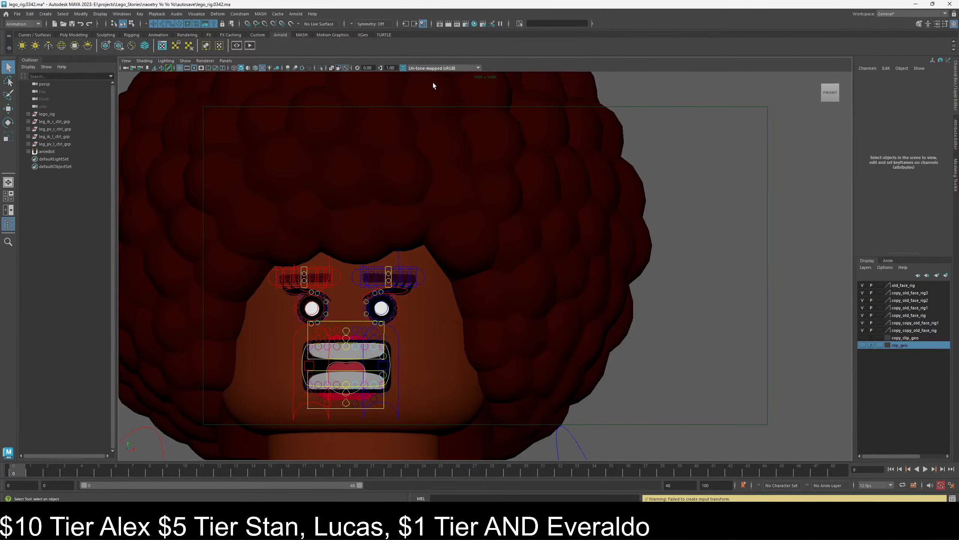
# - Check mouth_ctrl's Render Mod attribute in the recovered rig and examine the face and body from an angle
pyautogui.click(393, 365)
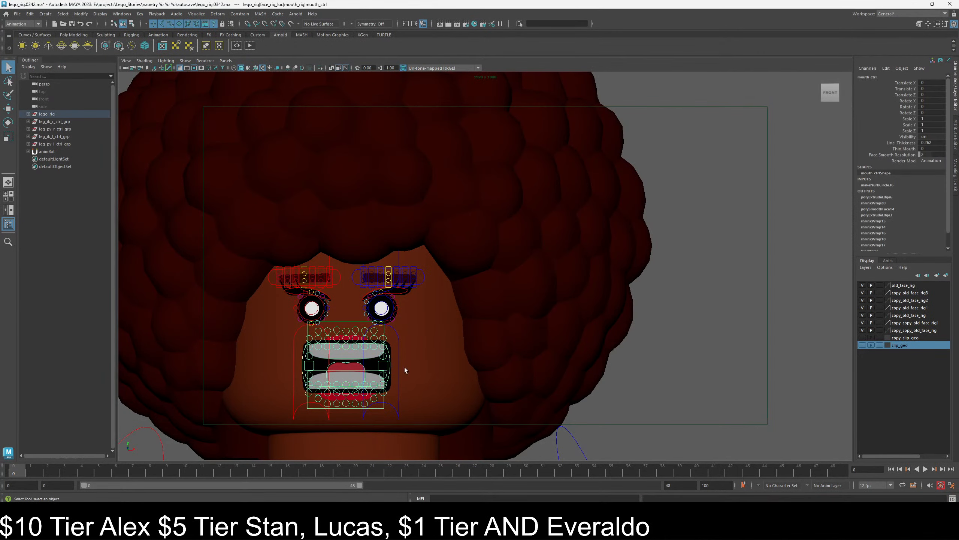
pyautogui.click(901, 160)
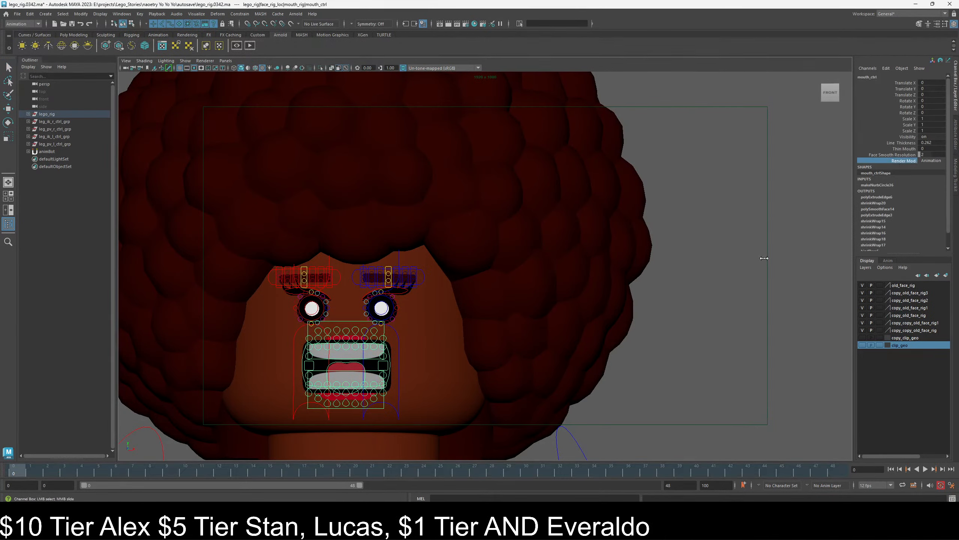
pyautogui.moveTo(802, 266)
pyautogui.mouseDown(button='middle')
pyautogui.moveTo(542, 259)
pyautogui.moveTo(816, 256)
pyautogui.moveTo(328, 256)
pyautogui.moveTo(761, 258)
pyautogui.moveTo(428, 261)
pyautogui.mouseUp(button='middle')
pyautogui.moveTo(343, 313)
pyautogui.keyDown('alt'); pyautogui.mouseDown()
pyautogui.moveTo(391, 311)
pyautogui.moveTo(416, 349)
pyautogui.mouseUp(); pyautogui.keyUp('alt')
pyautogui.keyDown('alt'); pyautogui.moveTo(415, 348); pyautogui.dragTo(453, 193, button='middle'); pyautogui.keyUp('alt')
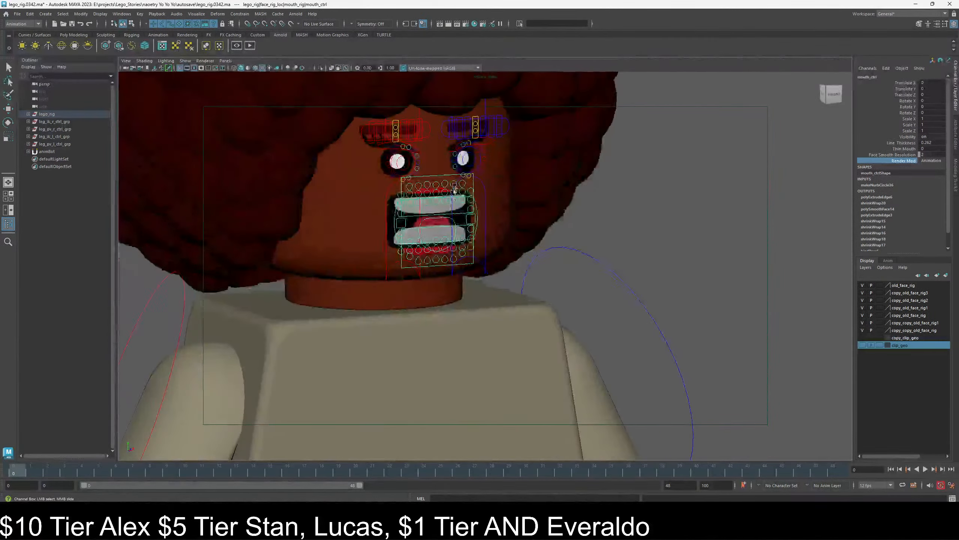
pyautogui.keyDown('alt'); pyautogui.moveTo(454, 192); pyautogui.dragTo(423, 216, button='right'); pyautogui.keyUp('alt')
pyautogui.keyDown('alt'); pyautogui.moveTo(434, 219); pyautogui.dragTo(447, 217); pyautogui.keyUp('alt')
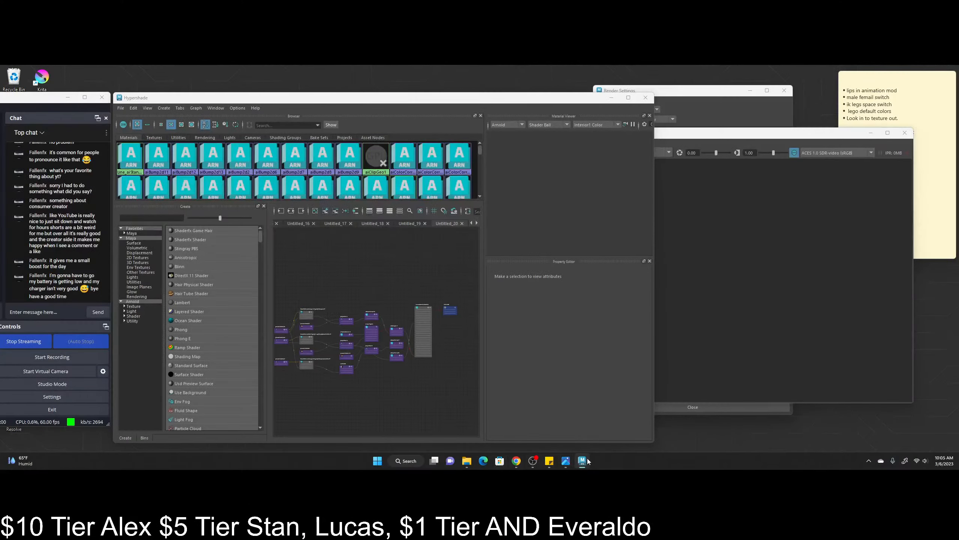
# - Switch to Sticky Notes, correct the first to-do item to "lips in animation mode" and strike it through
pyautogui.click(551, 461)
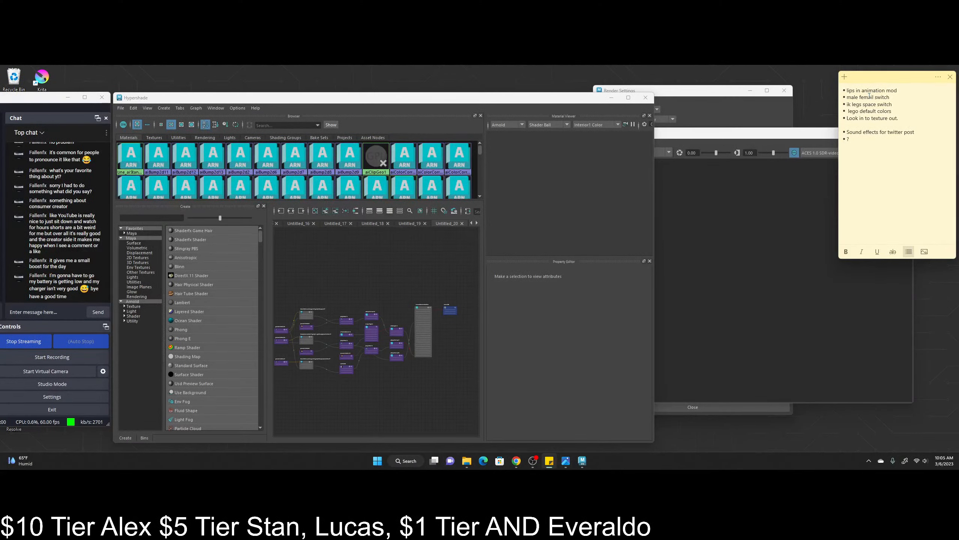
pyautogui.moveTo(903, 93); pyautogui.dragTo(865, 91)
pyautogui.click(886, 91)
pyautogui.write('e')
pyautogui.moveTo(904, 91); pyautogui.dragTo(846, 91)
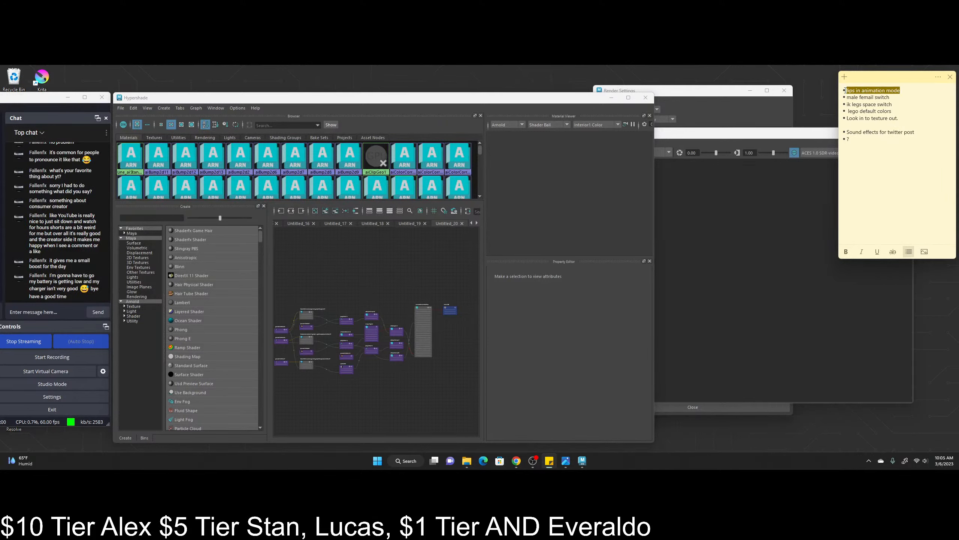
pyautogui.click(893, 252)
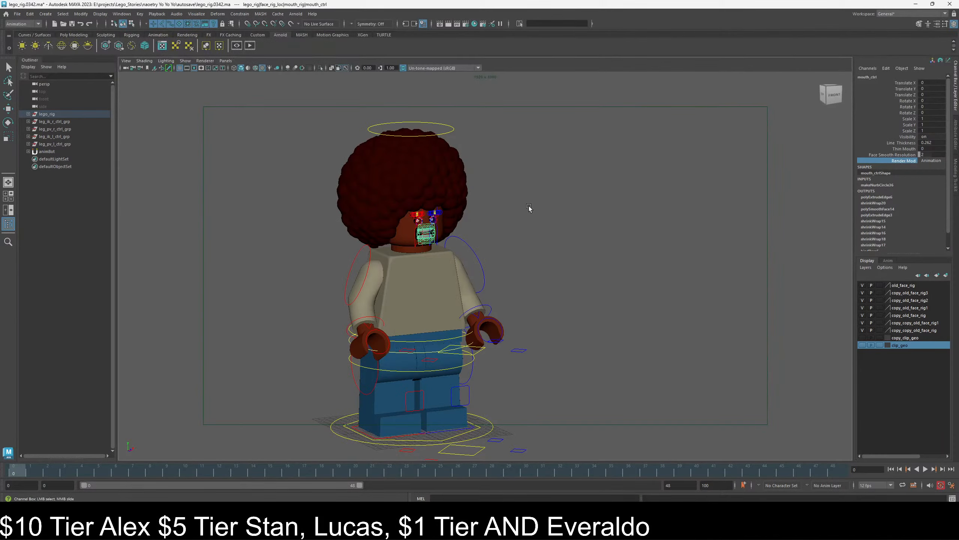
# - Back in Maya, clear the selection and examine the rig's mouth, eye and brow controls from the front and slightly below
pyautogui.click(529, 208)
pyautogui.keyDown('alt'); pyautogui.moveTo(528, 208); pyautogui.dragTo(396, 219); pyautogui.keyUp('alt')
pyautogui.scroll(5, 396, 220)
pyautogui.scroll(5, 496, 233)
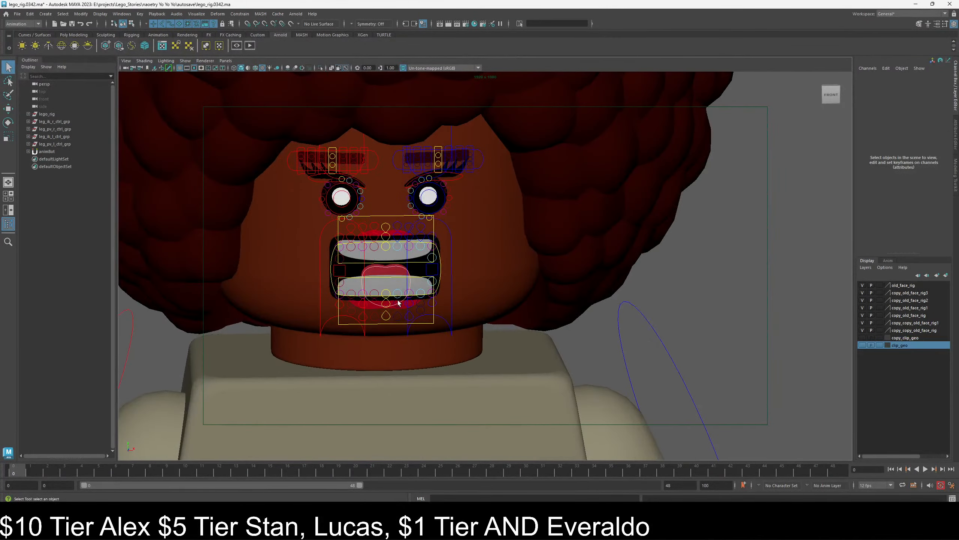
pyautogui.scroll(-5, 397, 301)
pyautogui.keyDown('alt'); pyautogui.moveTo(393, 299); pyautogui.dragTo(375, 218); pyautogui.keyUp('alt')
pyautogui.scroll(5, 375, 218)
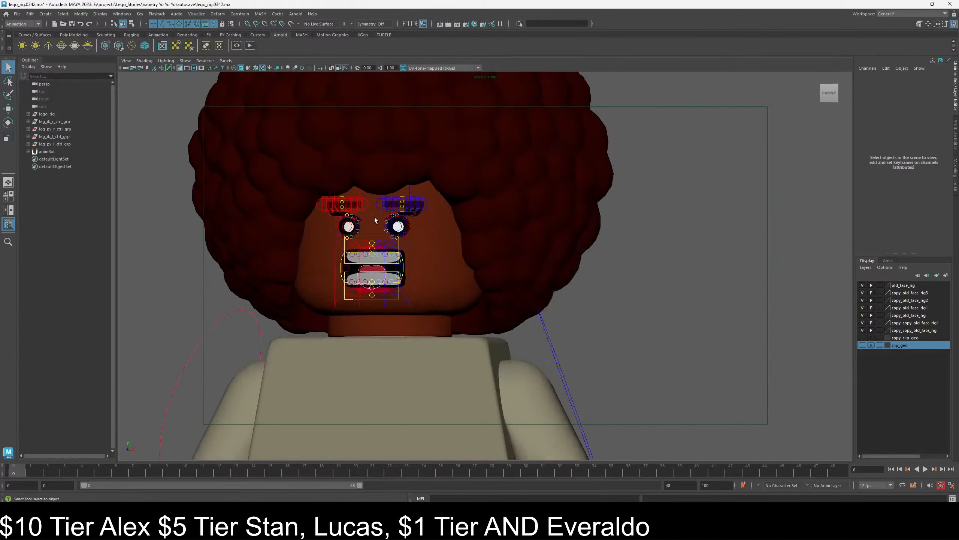
pyautogui.scroll(3, 379, 241)
pyautogui.scroll(-5, 379, 241)
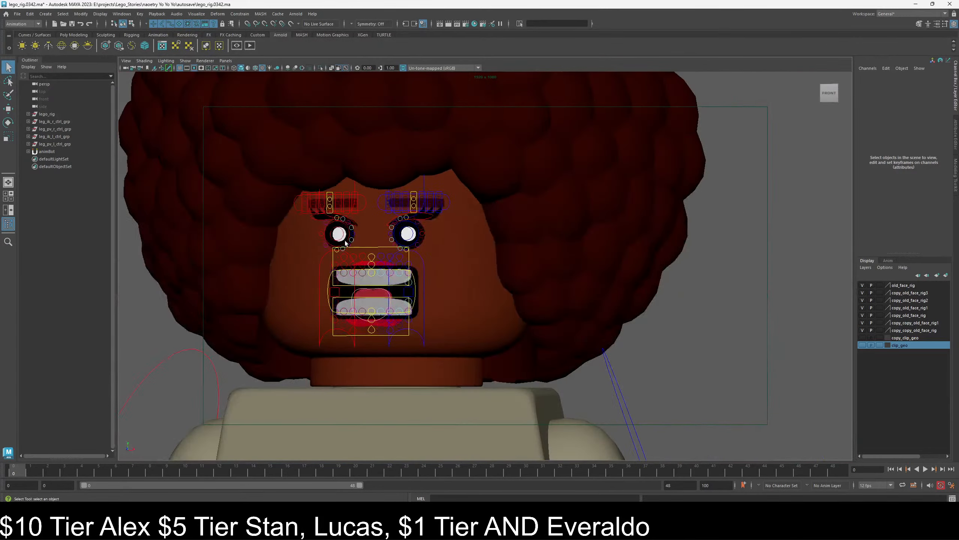
pyautogui.keyDown('alt'); pyautogui.moveTo(379, 241); pyautogui.dragTo(419, 325); pyautogui.keyUp('alt')
pyautogui.keyDown('alt'); pyautogui.moveTo(419, 322); pyautogui.dragTo(460, 240, button='middle'); pyautogui.keyUp('alt')
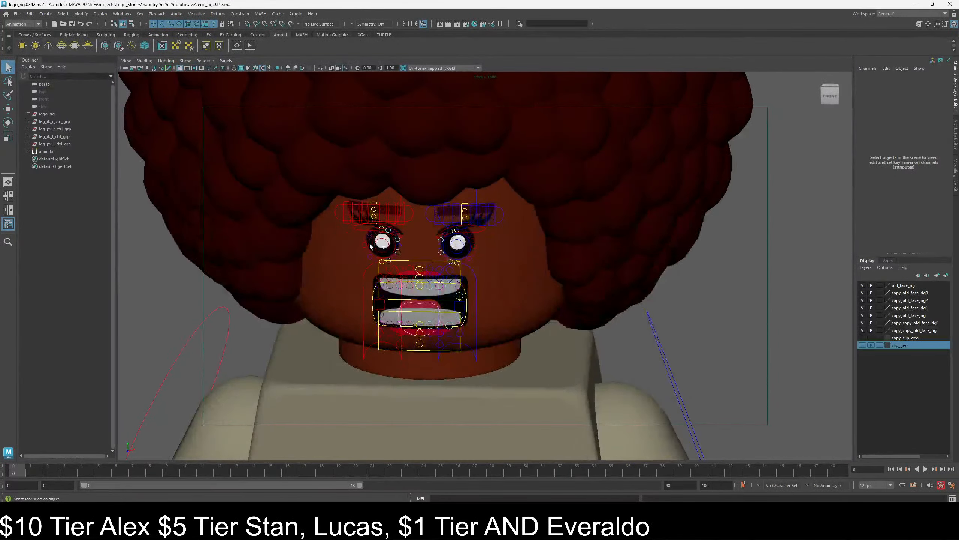
pyautogui.scroll(-5, 372, 246)
# - Delete the animBot node from the scene
pyautogui.click(63, 151)
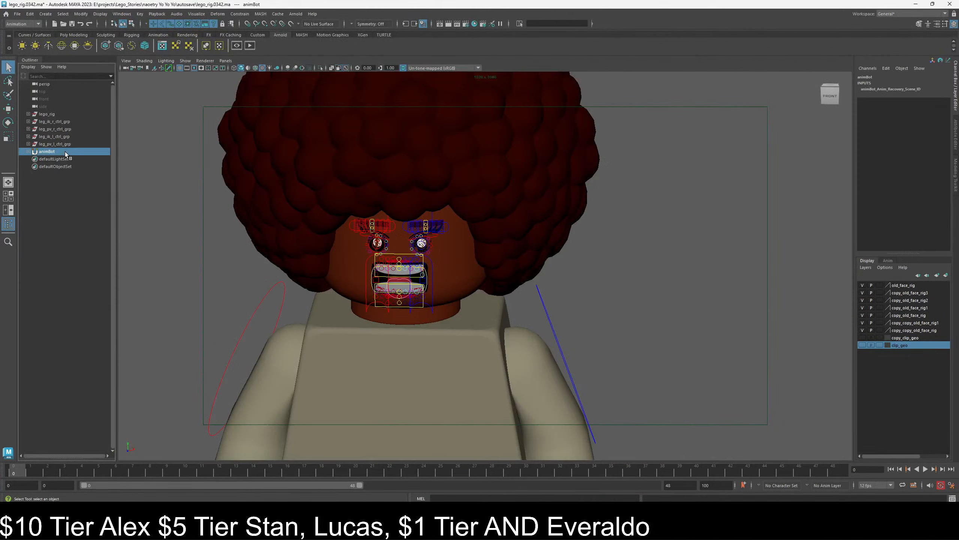
pyautogui.press('Delete')
pyautogui.keyDown('alt'); pyautogui.moveTo(455, 378); pyautogui.dragTo(443, 225, button='middle'); pyautogui.keyUp('alt')
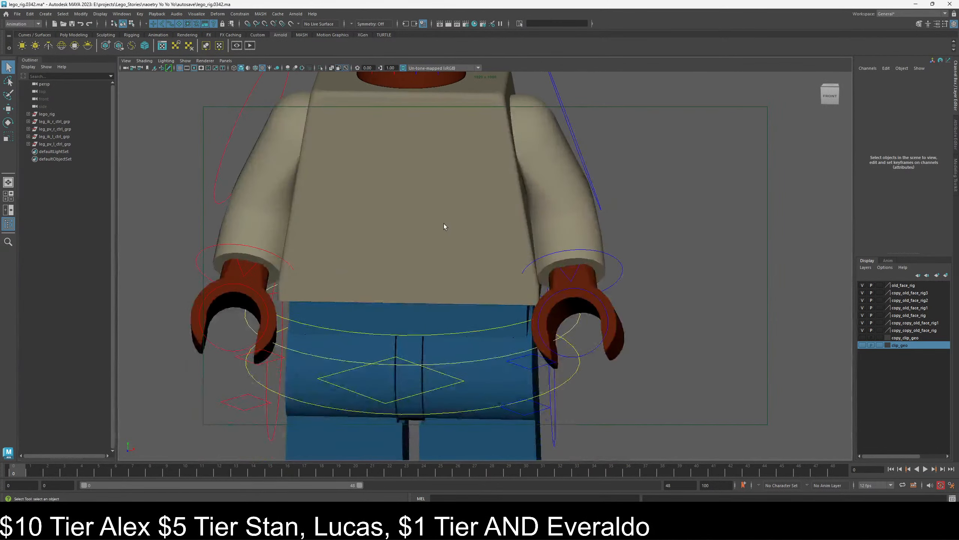
# - Try moving leg_ik_r_ctrl at the right foot to test the leg's response, and undo the move
pyautogui.scroll(-4, 444, 227)
pyautogui.keyDown('alt'); pyautogui.moveTo(394, 303); pyautogui.dragTo(418, 256); pyautogui.keyUp('alt')
pyautogui.scroll(6, 453, 287)
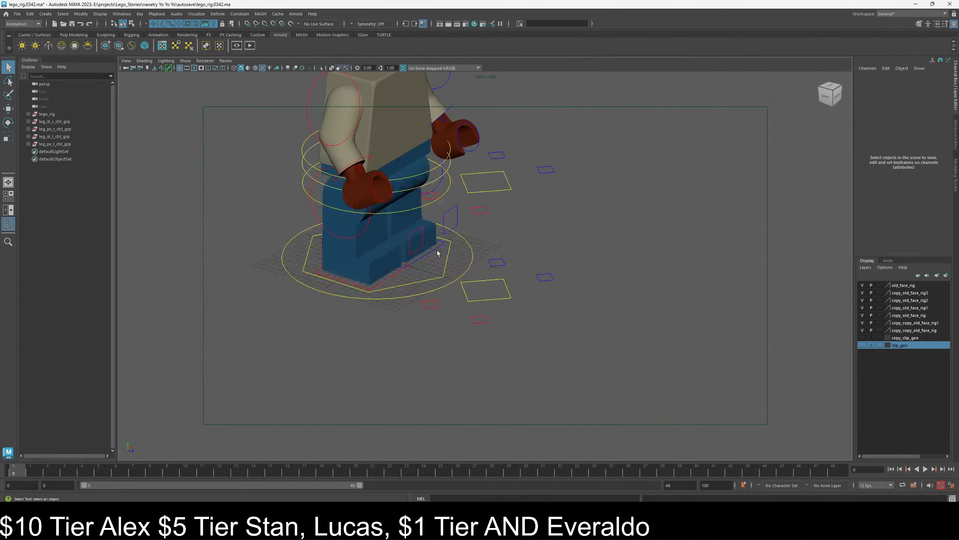
pyautogui.keyDown('alt'); pyautogui.moveTo(408, 284); pyautogui.dragTo(349, 245); pyautogui.keyUp('alt')
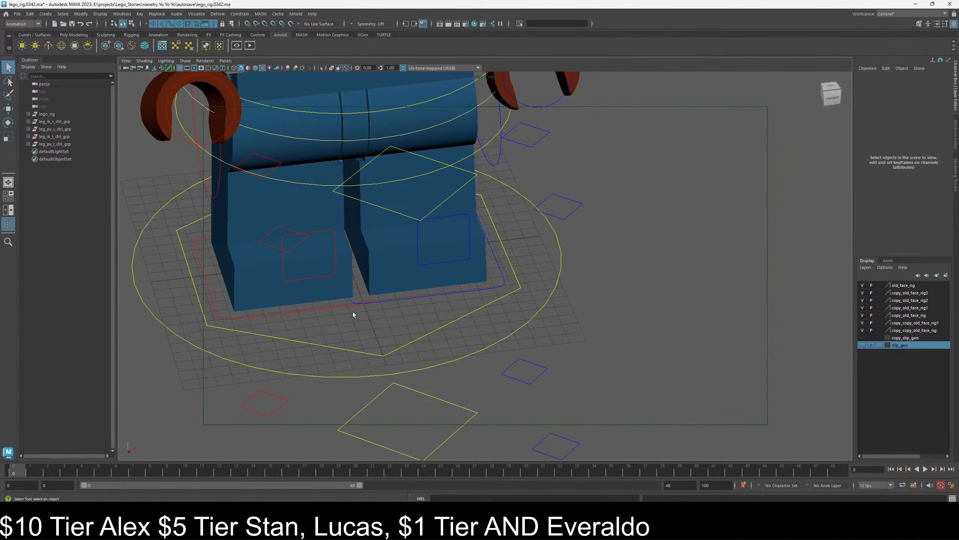
pyautogui.click(318, 310)
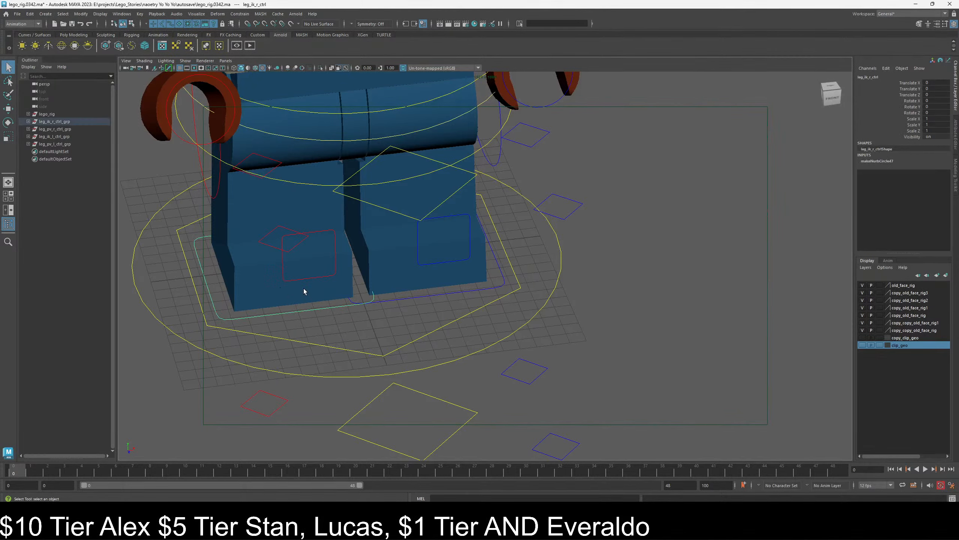
pyautogui.press('w')
pyautogui.moveTo(315, 269); pyautogui.dragTo(315, 270)
pyautogui.hotkey('ctrl', 'z')
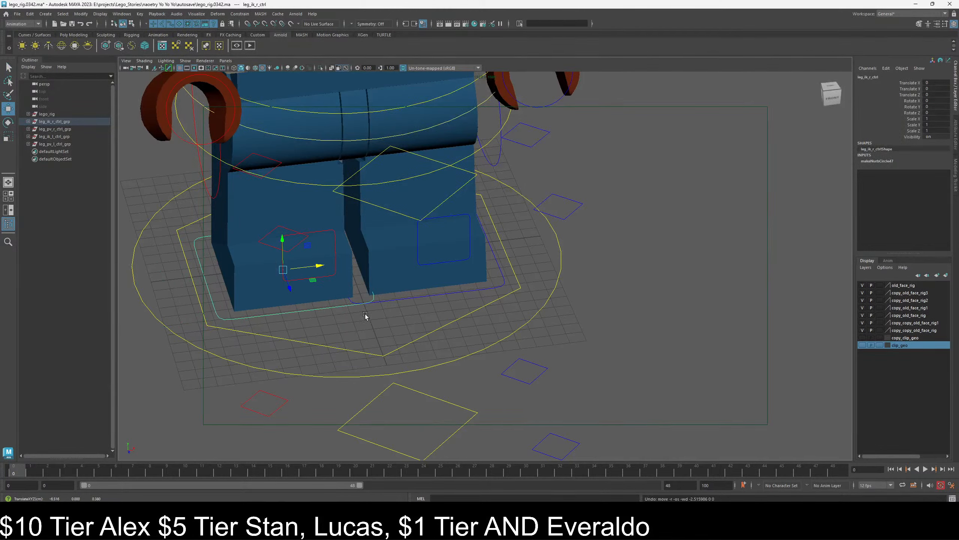
# - Switch both legs to IK with the two leg FKIK attributes on cog_rock_ctrl
pyautogui.keyDown('alt'); pyautogui.moveTo(364, 317); pyautogui.dragTo(381, 317); pyautogui.keyUp('alt')
pyautogui.click(392, 302)
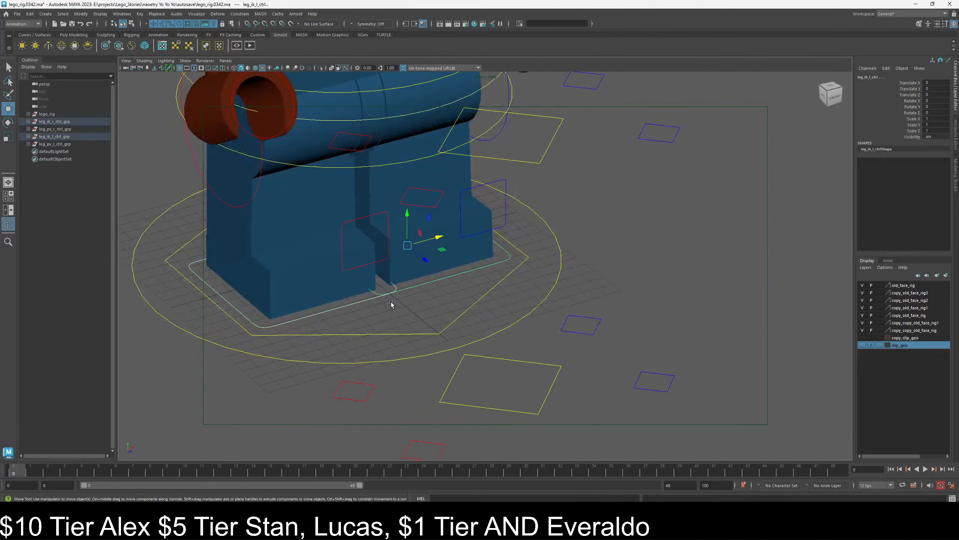
pyautogui.click(452, 313)
pyautogui.click(911, 142)
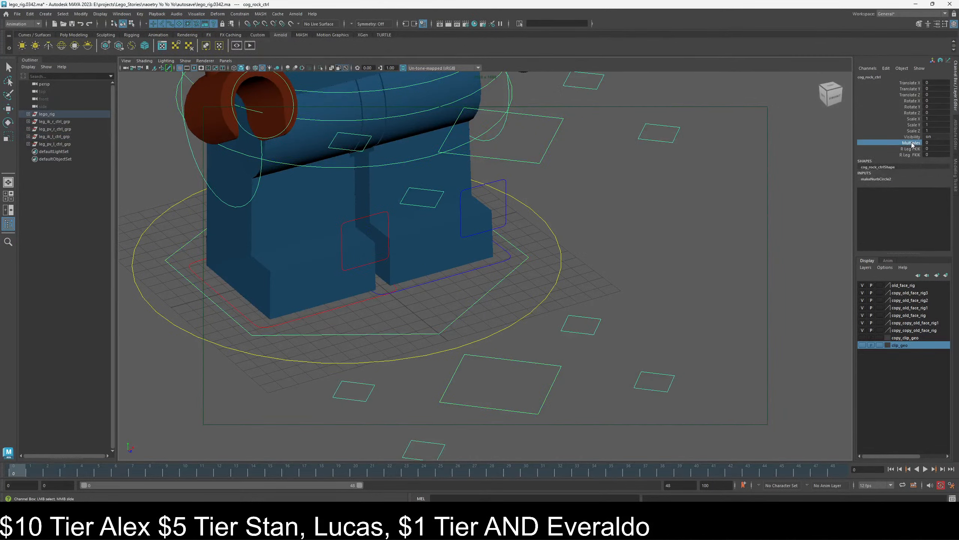
pyautogui.moveTo(912, 148); pyautogui.dragTo(912, 155)
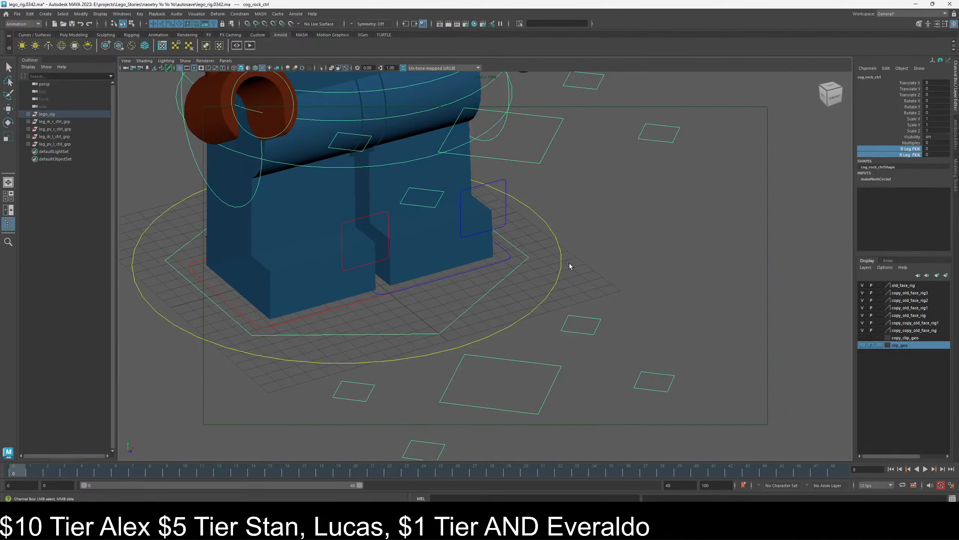
pyautogui.moveTo(569, 265); pyautogui.dragTo(605, 262, button='middle')
# - Test the right leg's IK by moving leg_ik_r_ctrl forward along Z, undo the move and clear the selection
pyautogui.press('w')
pyautogui.click(364, 301)
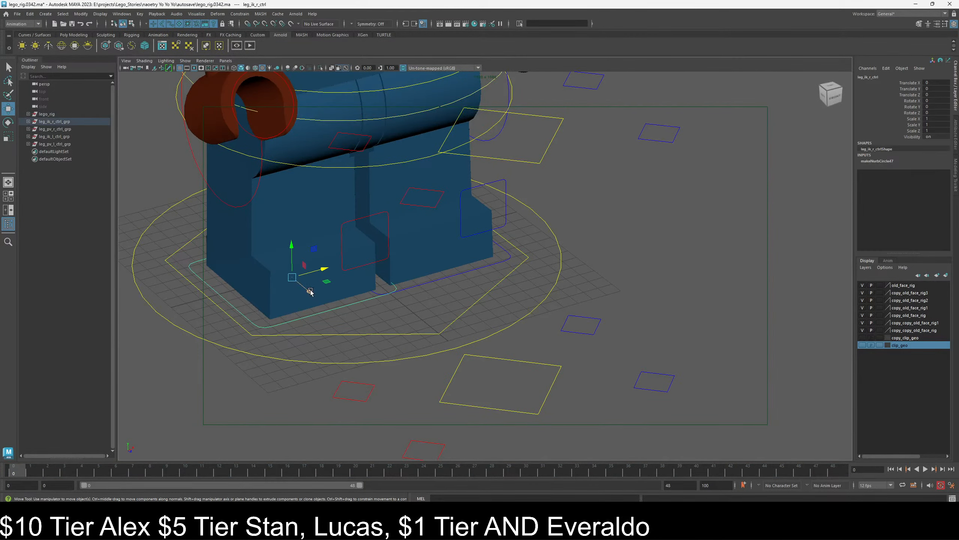
pyautogui.moveTo(311, 293)
pyautogui.mouseDown()
pyautogui.moveTo(325, 303)
pyautogui.moveTo(281, 270)
pyautogui.moveTo(325, 304)
pyautogui.mouseUp()
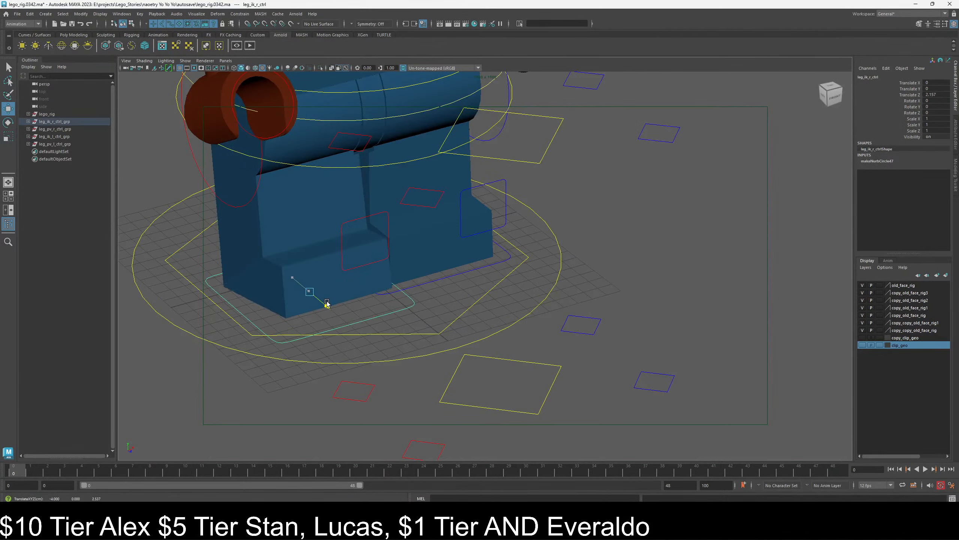
pyautogui.hotkey('ctrl', 'z')
pyautogui.scroll(2, 164, 180)
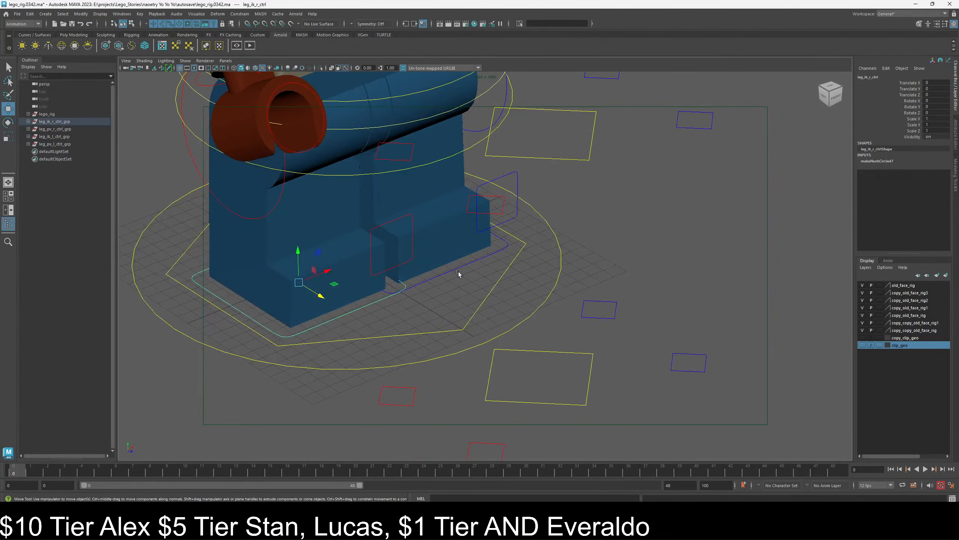
pyautogui.scroll(2, 435, 193)
pyautogui.keyDown('alt'); pyautogui.moveTo(435, 193); pyautogui.dragTo(414, 266); pyautogui.keyUp('alt')
pyautogui.click(411, 260)
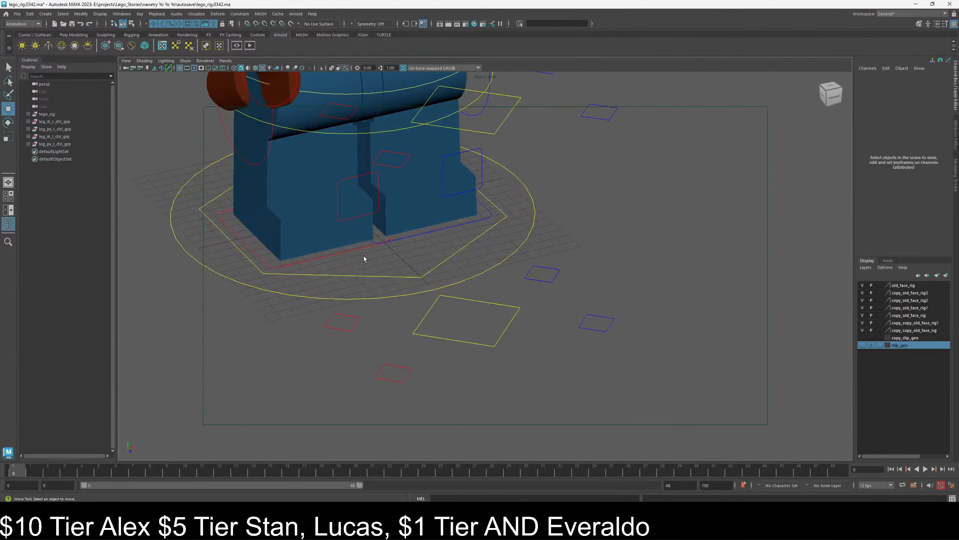
# - Expand leg_ik_r_ctrl_grp and leg_pv_r_ctrl_grp in the Outliner to check how the right leg's controls are parented
pyautogui.click(352, 248)
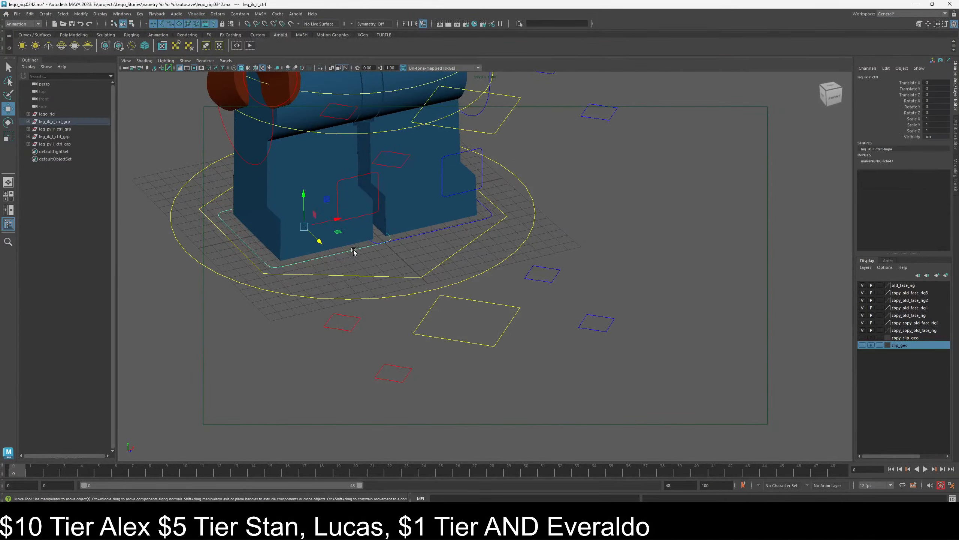
pyautogui.click(29, 122)
pyautogui.click(45, 122)
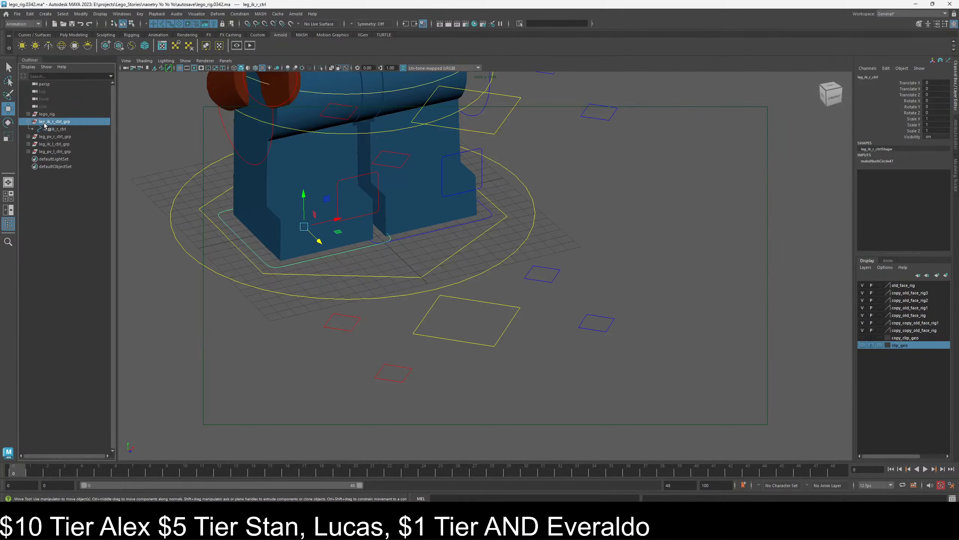
pyautogui.click(52, 129)
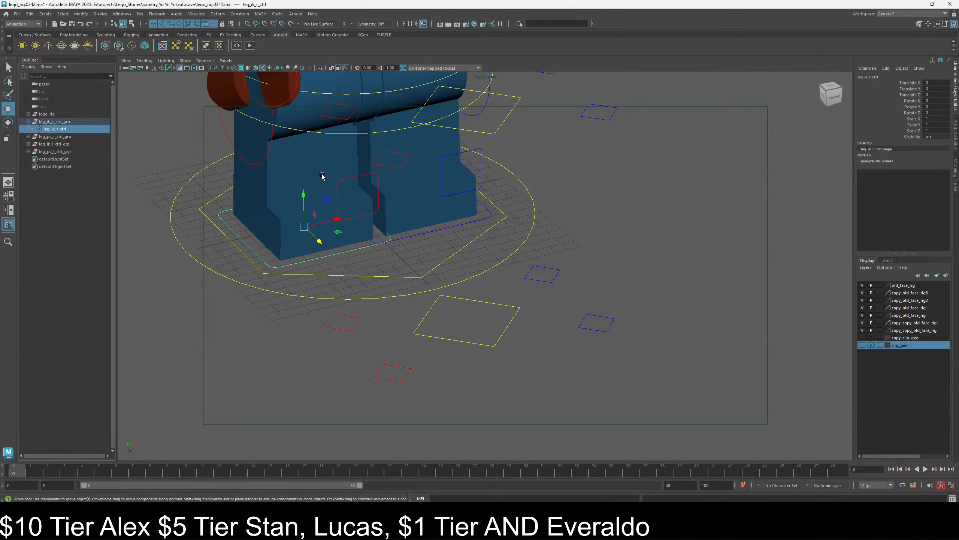
pyautogui.click(342, 179)
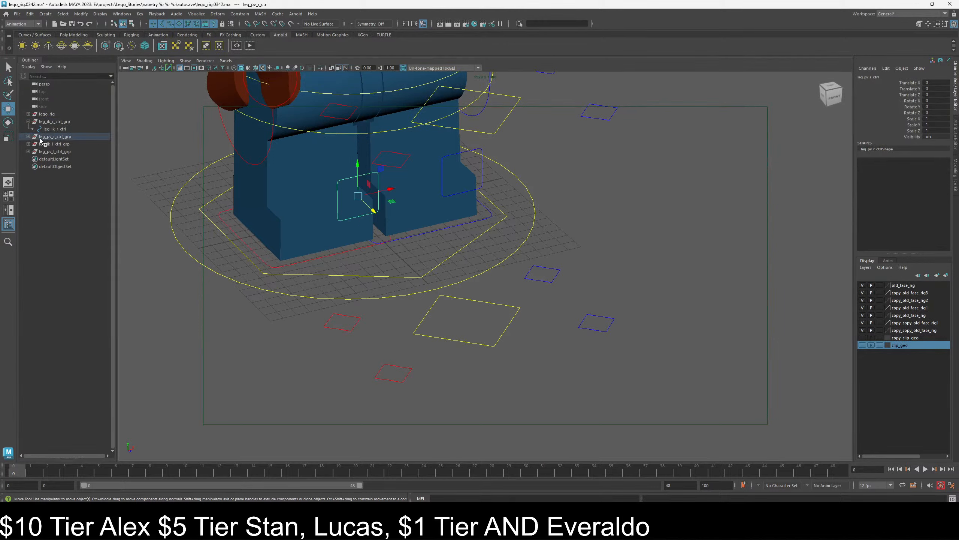
pyautogui.click(28, 136)
# - Group leg_ik_r_ctrl inside its parent group and name the new group leg_ik_r_space_switch_grp
pyautogui.click(54, 129)
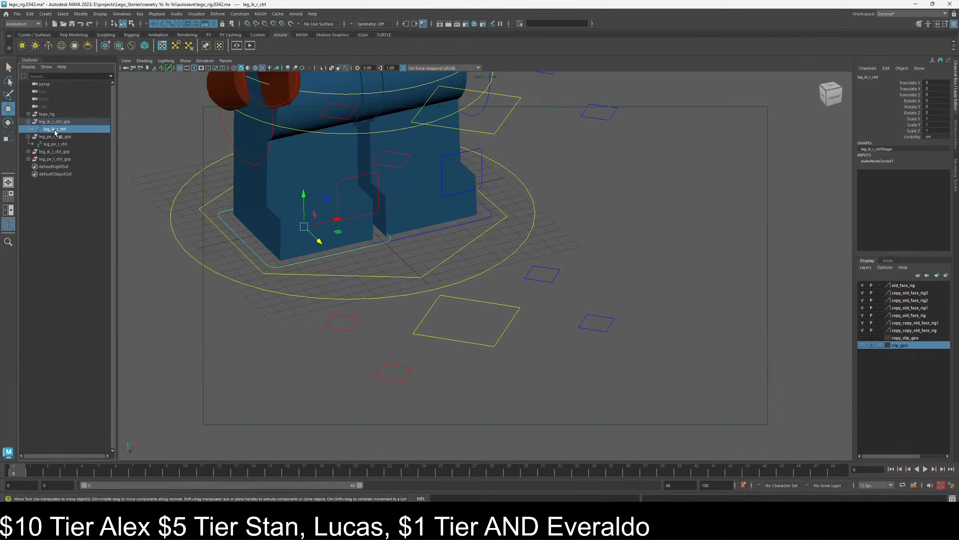
pyautogui.hotkey('ctrl', 'g')
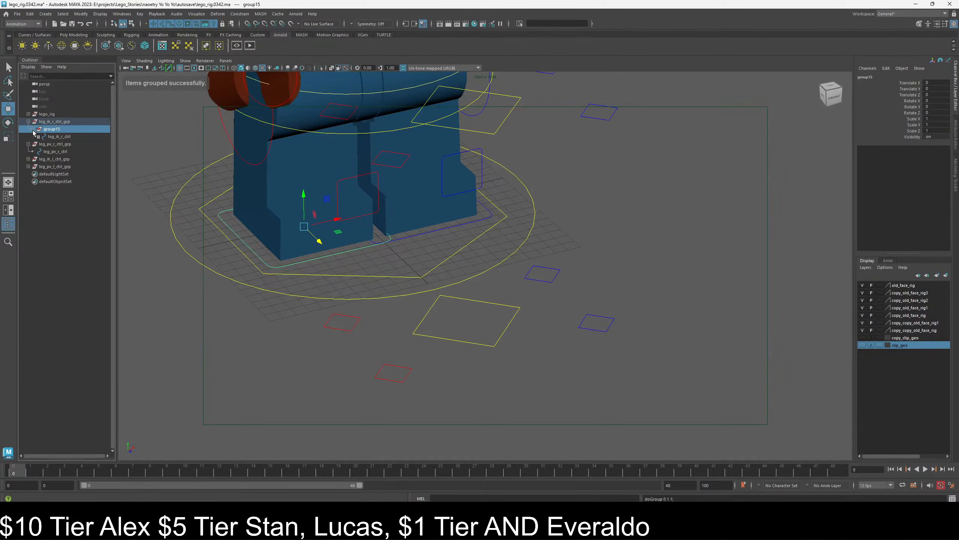
pyautogui.doubleClick(68, 129)
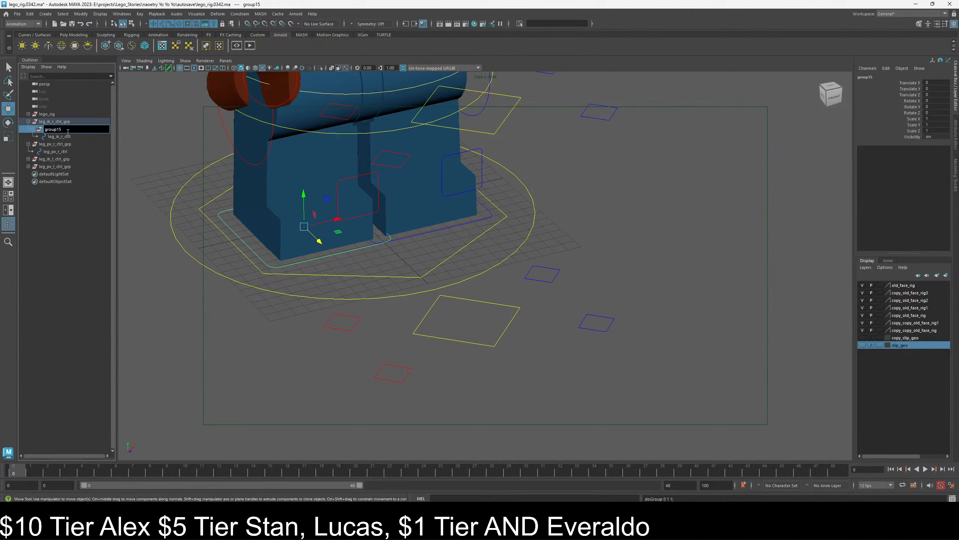
pyautogui.doubleClick(60, 136)
pyautogui.hotkey('ctrl', 'c')
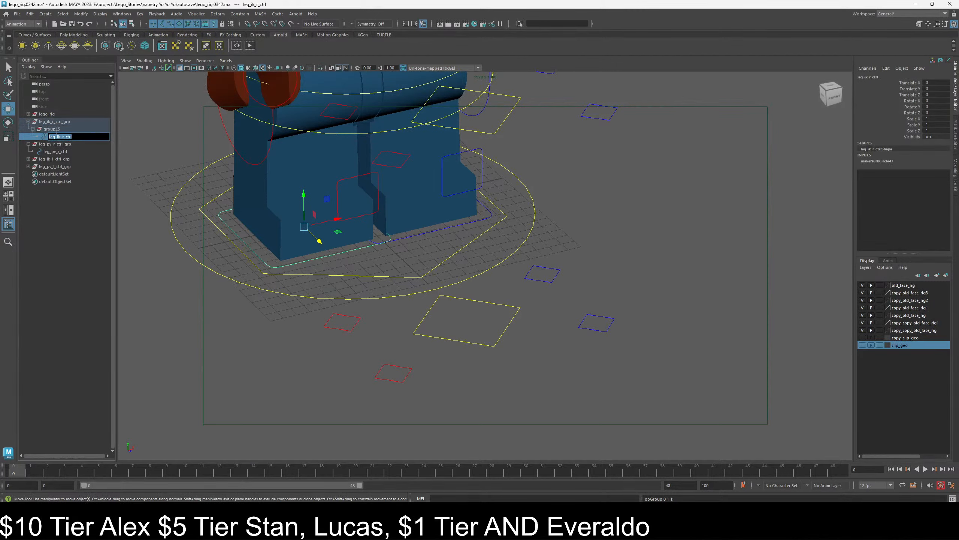
pyautogui.doubleClick(68, 129)
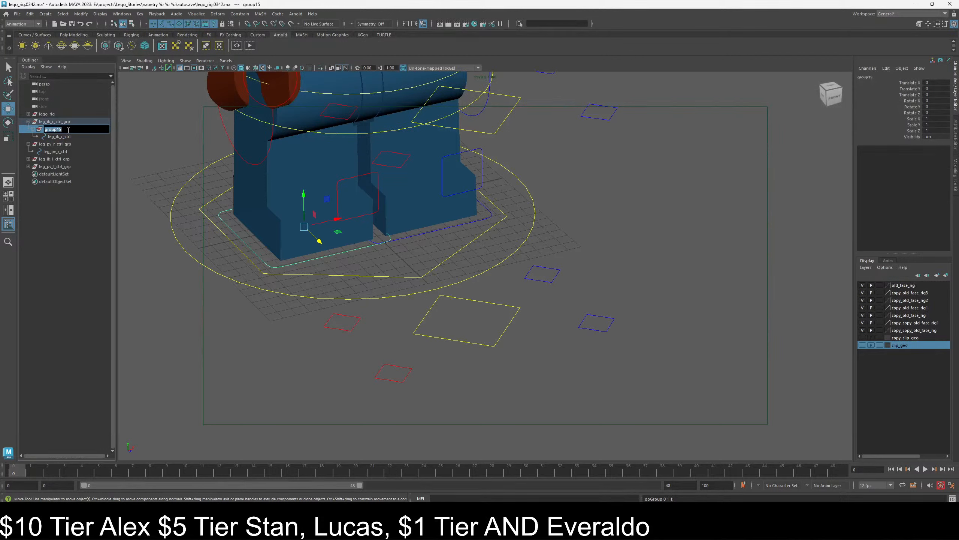
pyautogui.hotkey('ctrl', 'v')
pyautogui.press('Return')
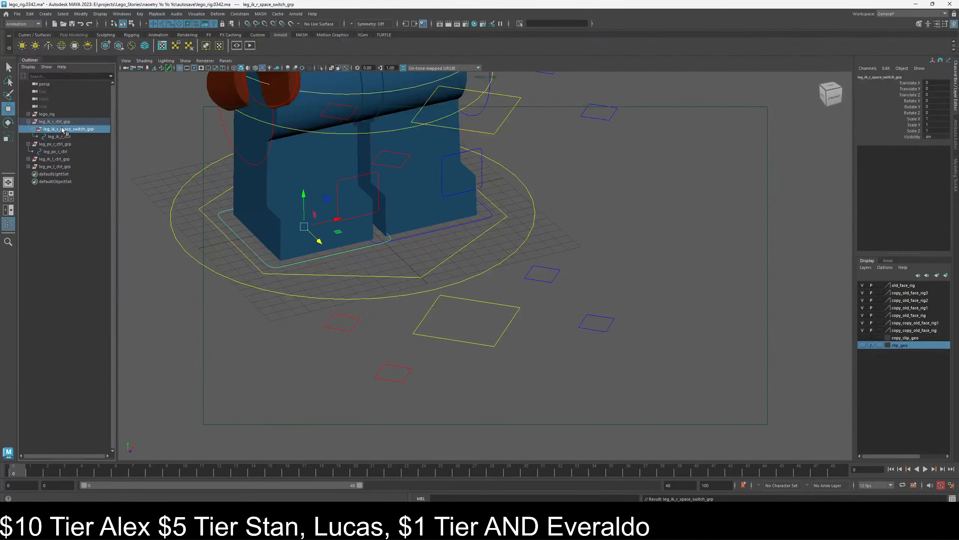
# - Group leg_pv_r_ctrl inside leg_pv_r_ctrl_grp and expand the new group
pyautogui.click(53, 153)
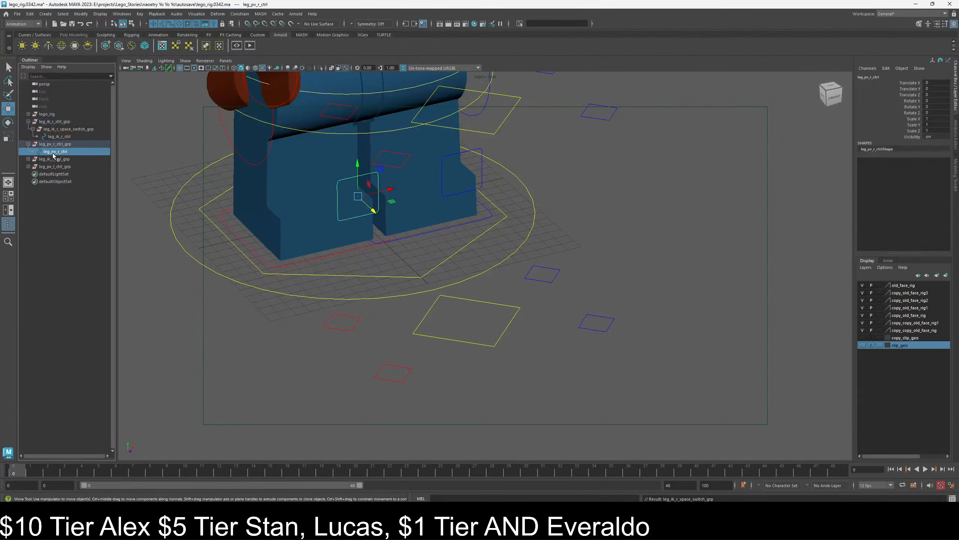
pyautogui.hotkey('ctrl', 'g')
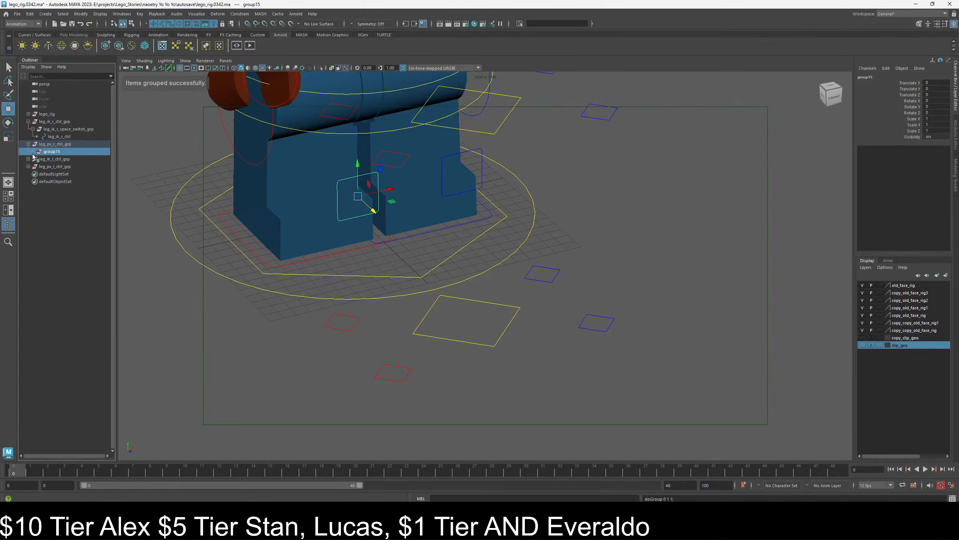
pyautogui.moveTo(35, 154); pyautogui.dragTo(58, 139, button='middle')
pyautogui.click(77, 130)
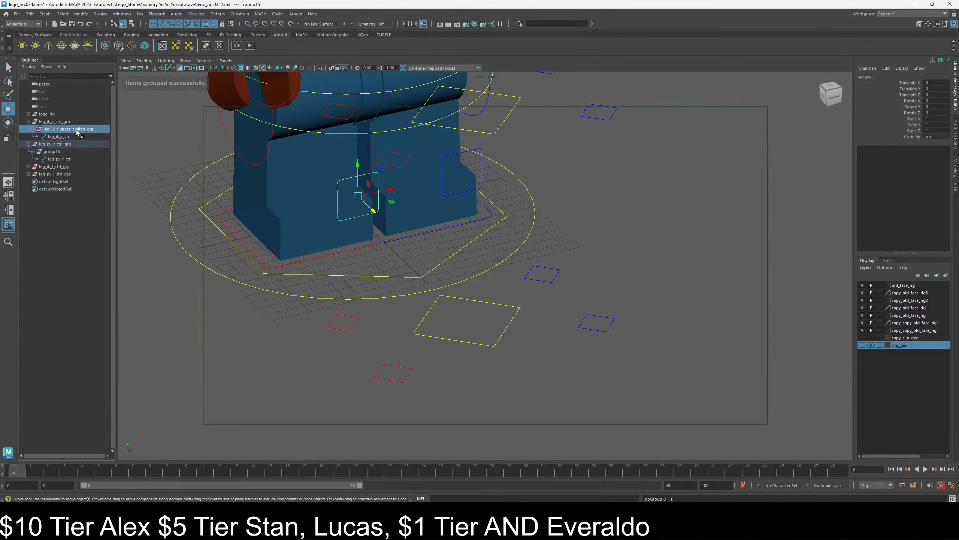
pyautogui.moveTo(59, 162); pyautogui.dragTo(70, 133, button='middle')
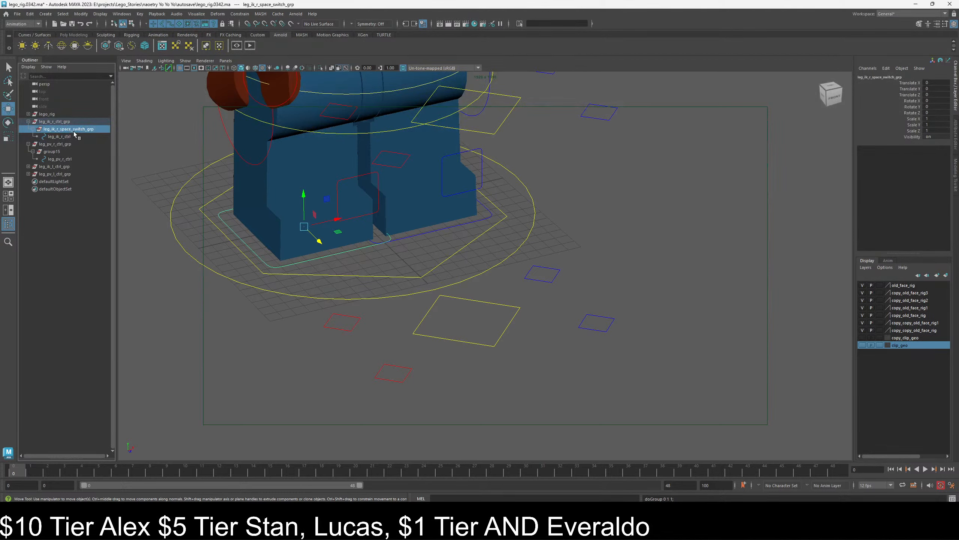
# - Copy the name leg_ik_r_space_switch_grp onto the new group above leg_pv_r_ctrl
pyautogui.doubleClick(75, 129)
pyautogui.hotkey('ctrl', 'c')
pyautogui.doubleClick(54, 151)
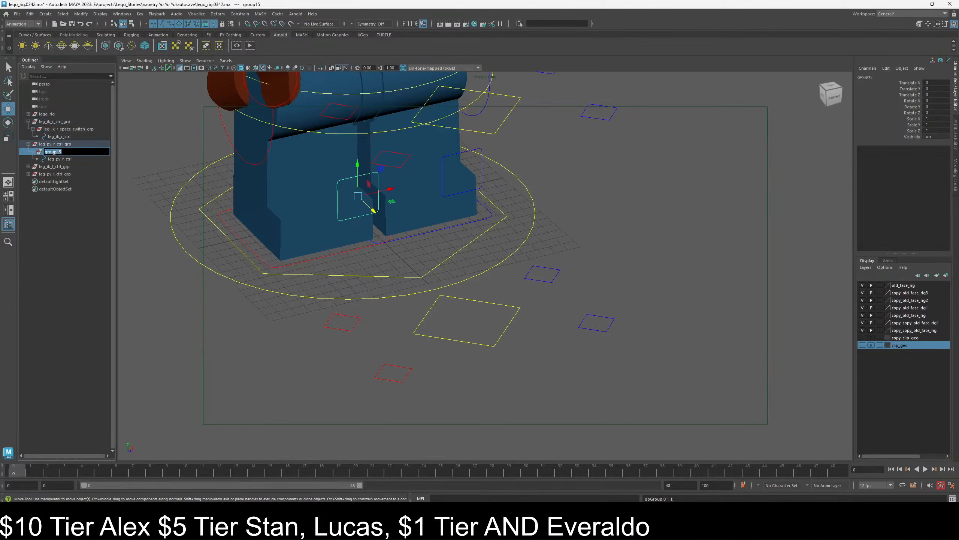
pyautogui.hotkey('ctrl', 'v')
pyautogui.doubleClick(66, 159)
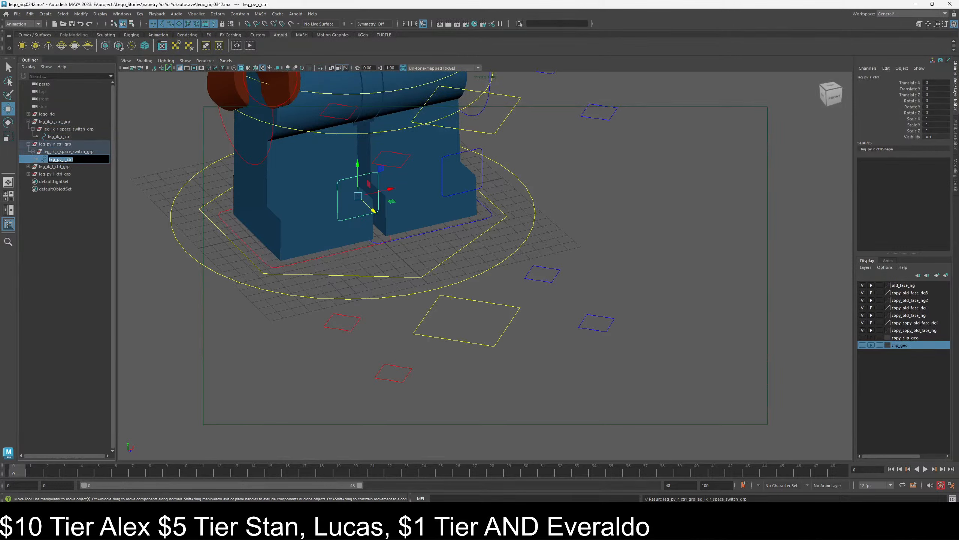
pyautogui.click(61, 152)
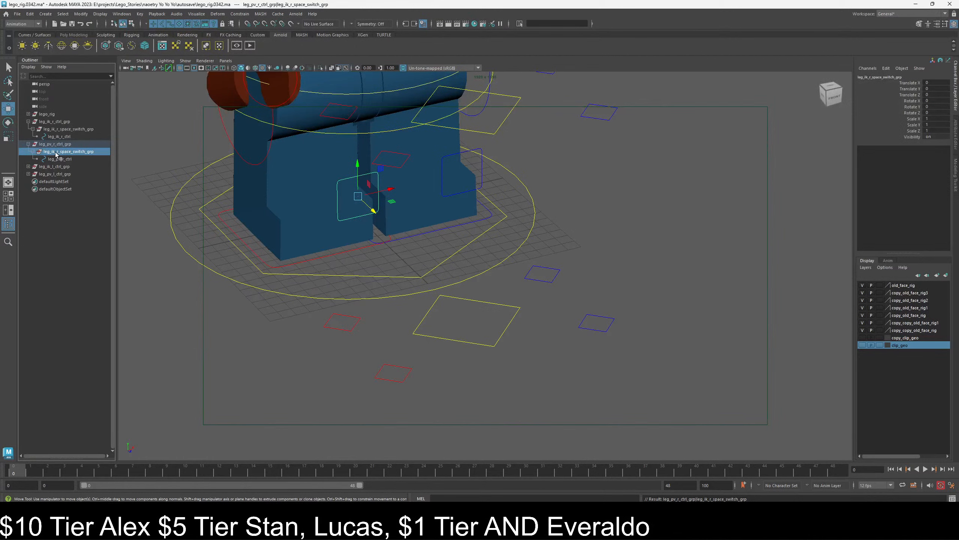
# - Replace "ik" with "pv" in the pole vector group's name to make it leg_pv_r_space_switch_grp
pyautogui.doubleClick(56, 151)
pyautogui.click(68, 152)
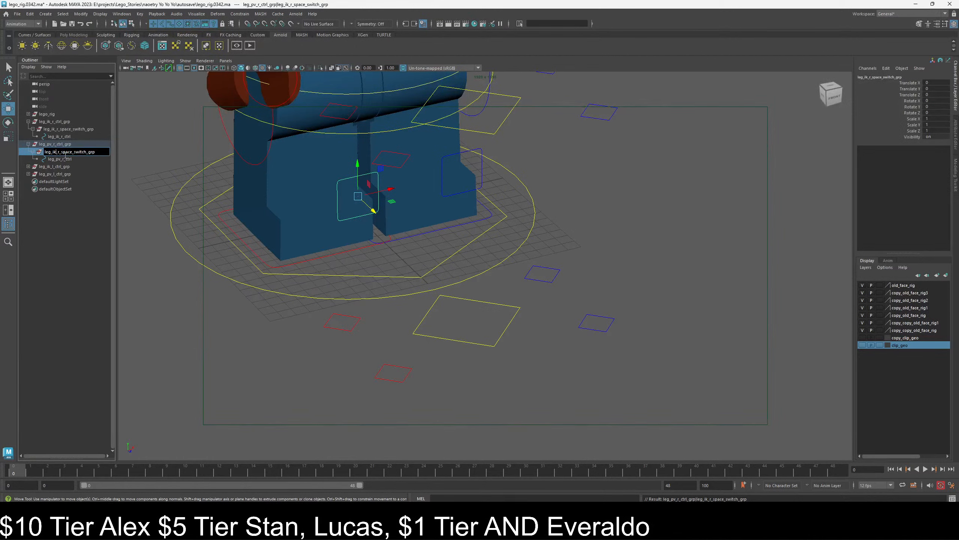
pyautogui.press('BackSpace')
pyautogui.press('BackSpace')
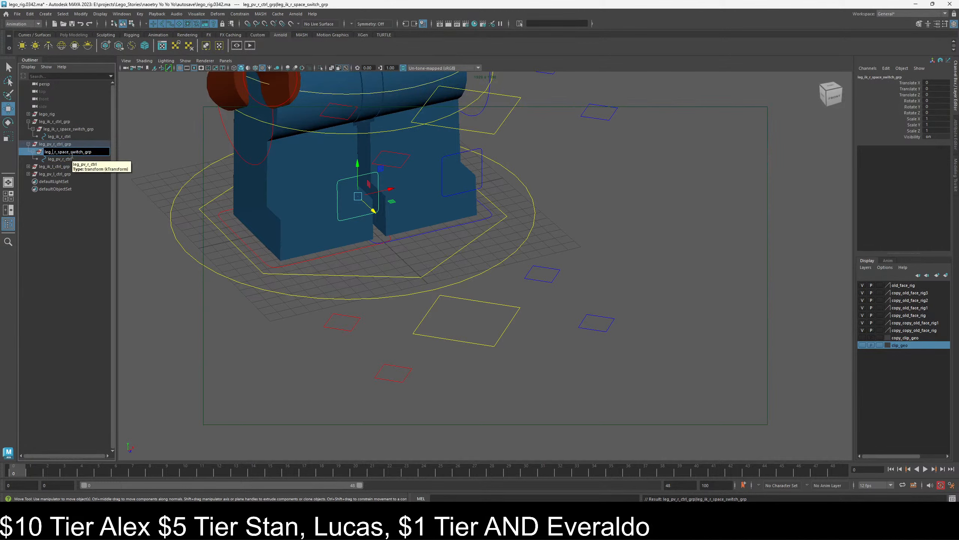
pyautogui.write('pv')
pyautogui.press('Return')
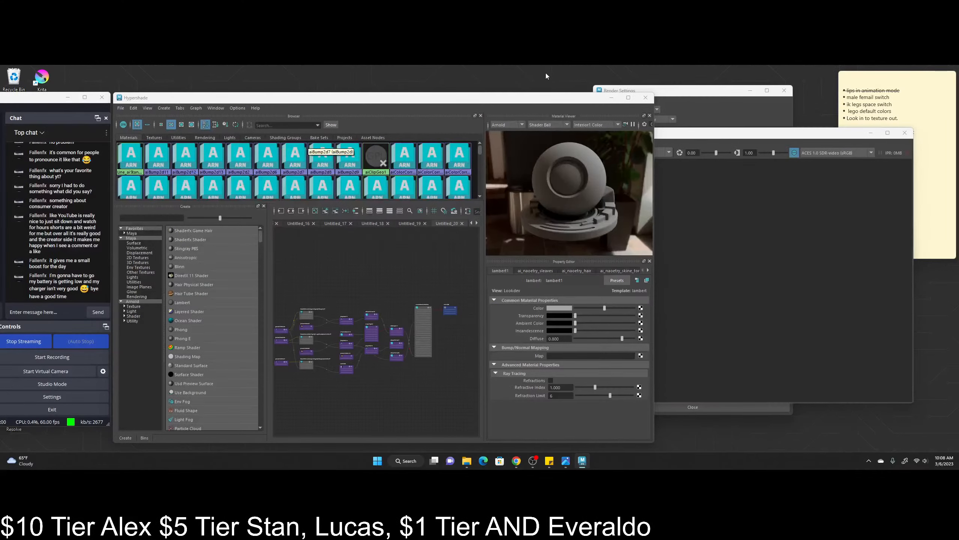
# - Set the renderer of the Hypershade's Material Viewer to Hardware
pyautogui.moveTo(503, 100); pyautogui.dragTo(569, 93)
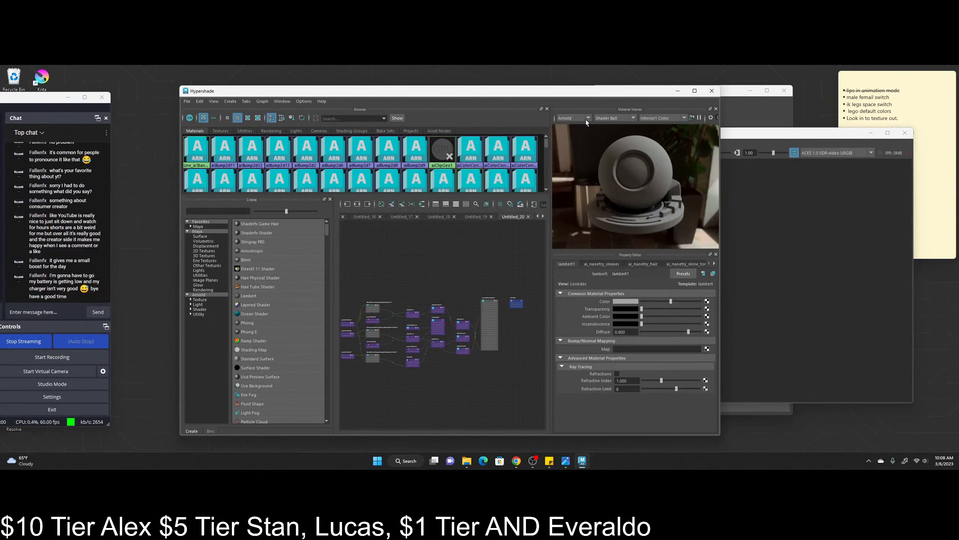
pyautogui.click(572, 118)
pyautogui.click(566, 125)
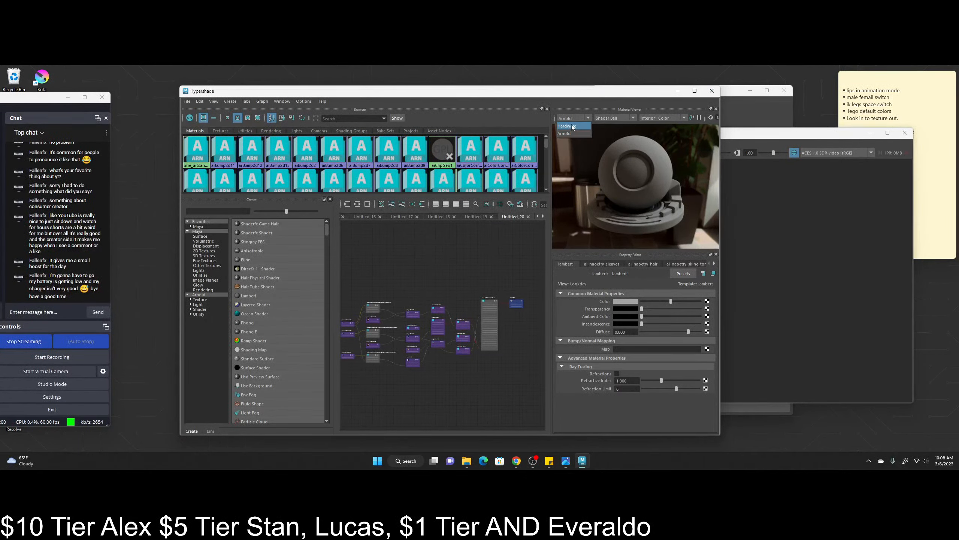
# - Close the Hypershade and Render View windows
pyautogui.click(711, 91)
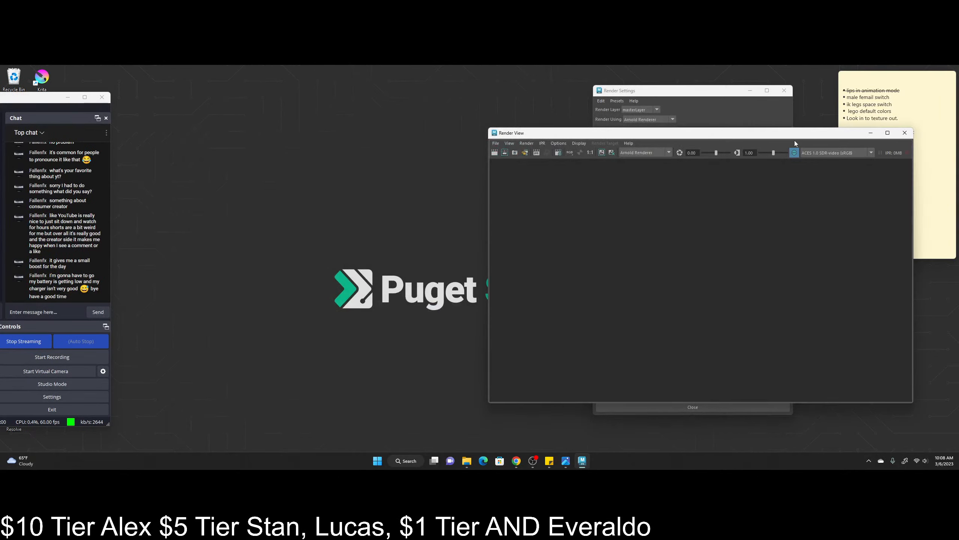
pyautogui.moveTo(754, 133); pyautogui.dragTo(617, 153)
pyautogui.click(767, 152)
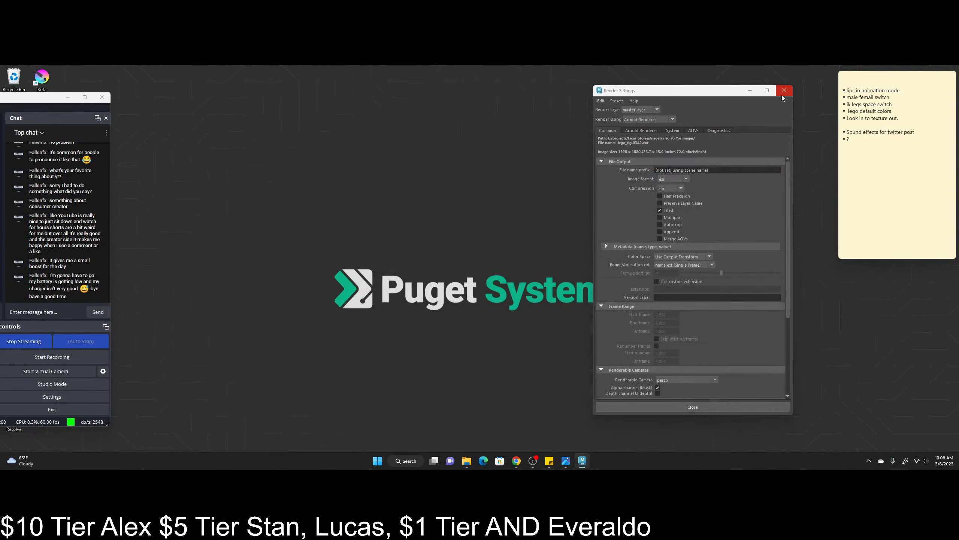
# - Close the Render Settings window and clear the current selection in the scene
pyautogui.click(784, 90)
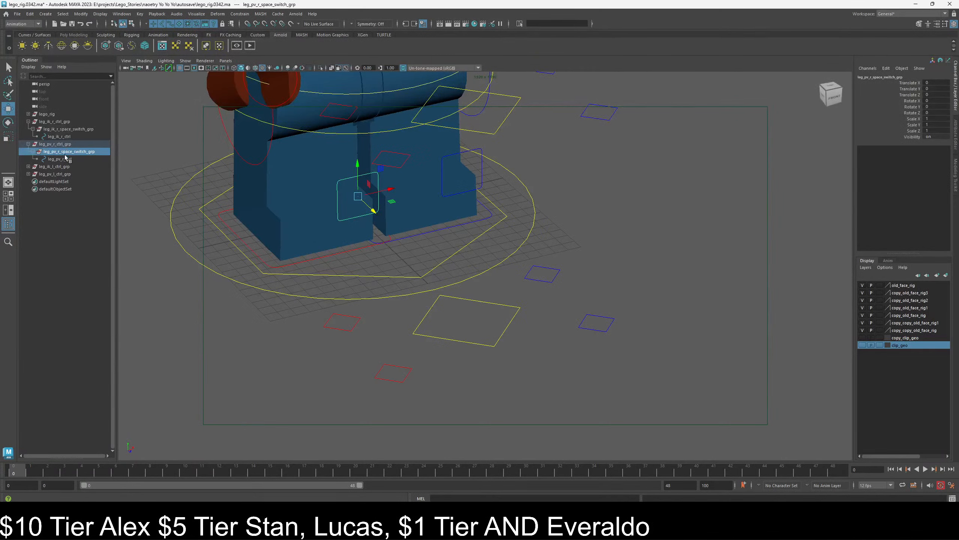
pyautogui.rightClick(69, 144)
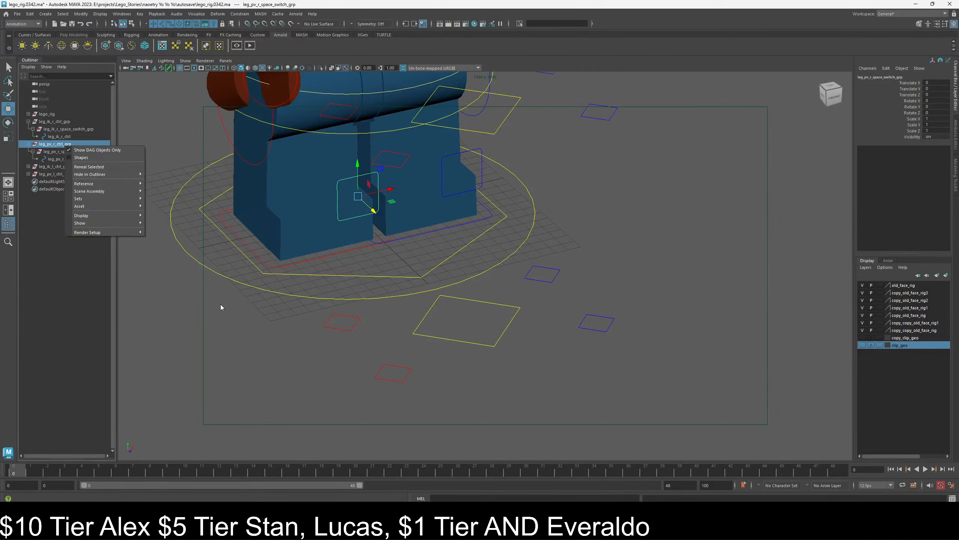
pyautogui.click(267, 328)
pyautogui.click(267, 328)
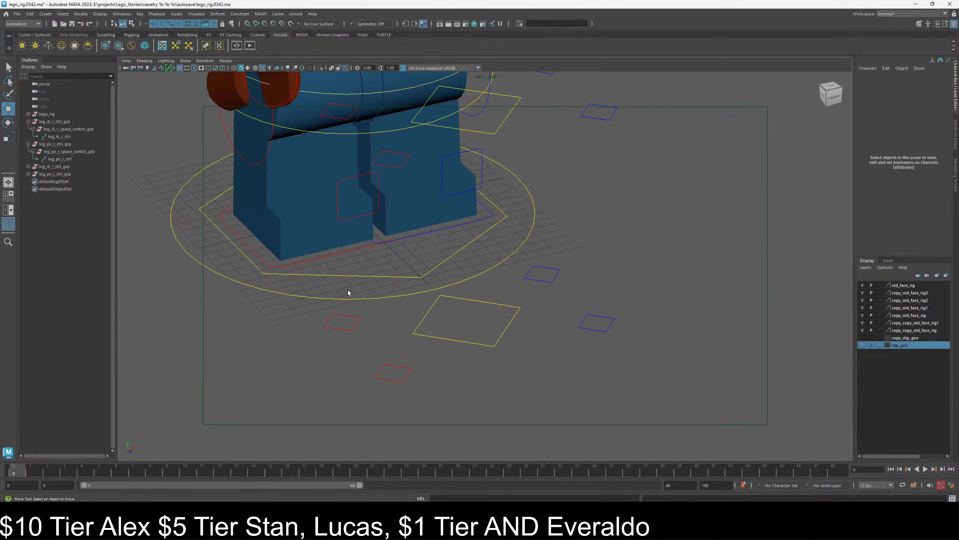
pyautogui.keyDown('alt'); pyautogui.moveTo(347, 254); pyautogui.dragTo(409, 292); pyautogui.keyUp('alt')
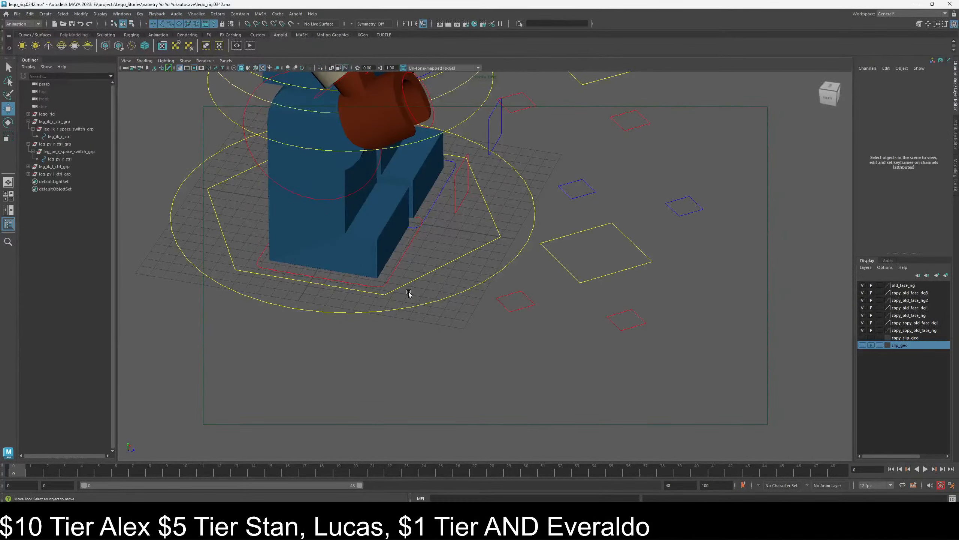
pyautogui.keyDown('alt'); pyautogui.moveTo(419, 238); pyautogui.dragTo(396, 265); pyautogui.keyUp('alt')
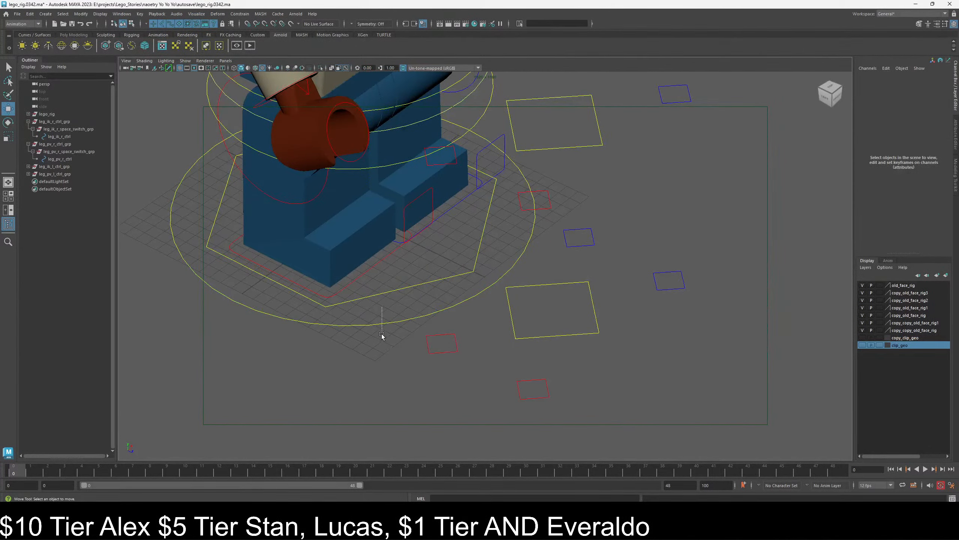
pyautogui.moveTo(382, 333); pyautogui.dragTo(385, 336)
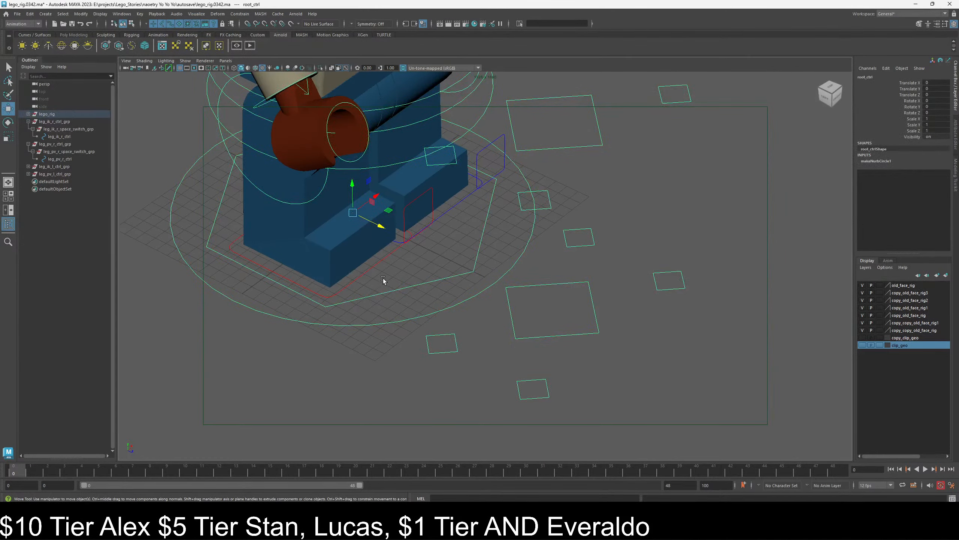
pyautogui.click(393, 305)
pyautogui.moveTo(396, 322); pyautogui.dragTo(422, 315)
pyautogui.click(412, 307)
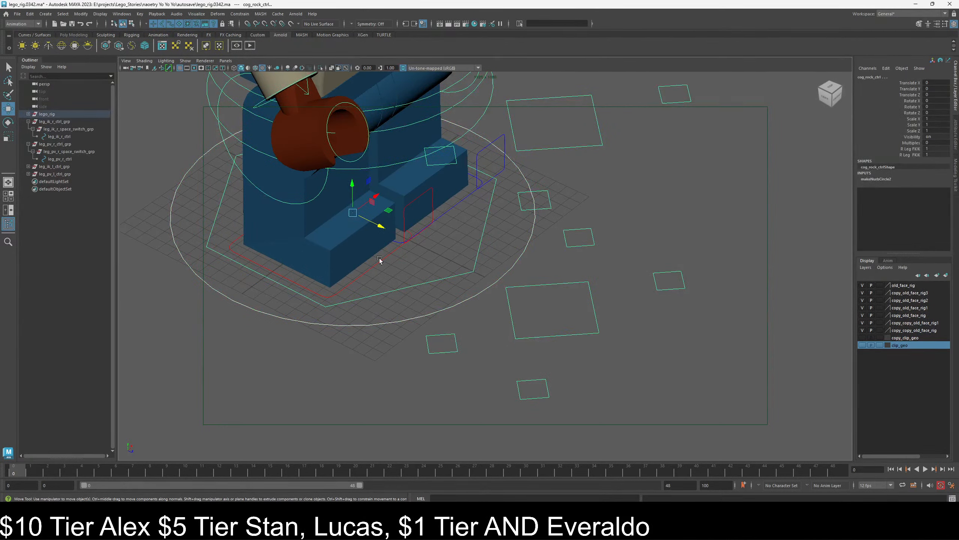
# - Test-rotate cog_ctrl about X by about 29 degrees and then spine_ctrl, undoing each rotation
pyautogui.keyDown('alt'); pyautogui.moveTo(397, 260); pyautogui.dragTo(468, 174); pyautogui.keyUp('alt')
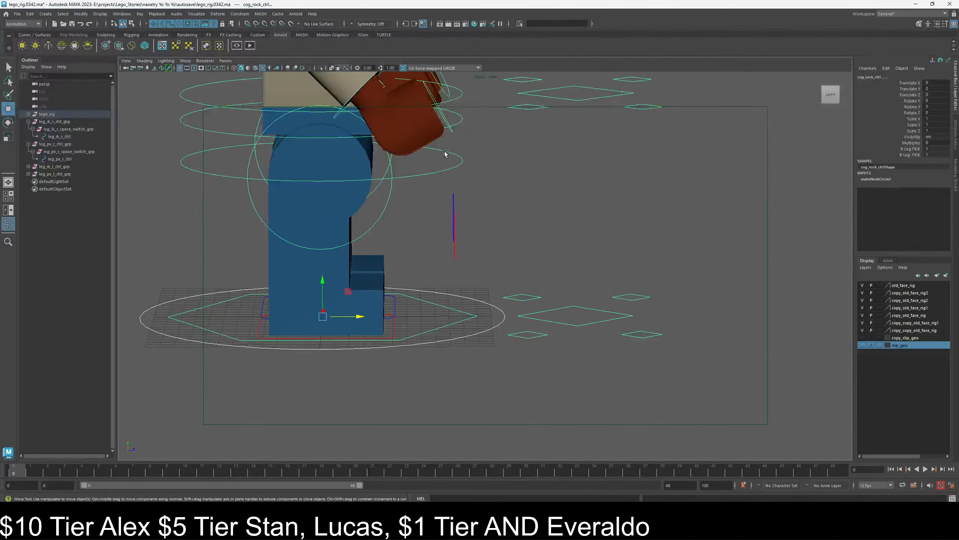
pyautogui.click(461, 173)
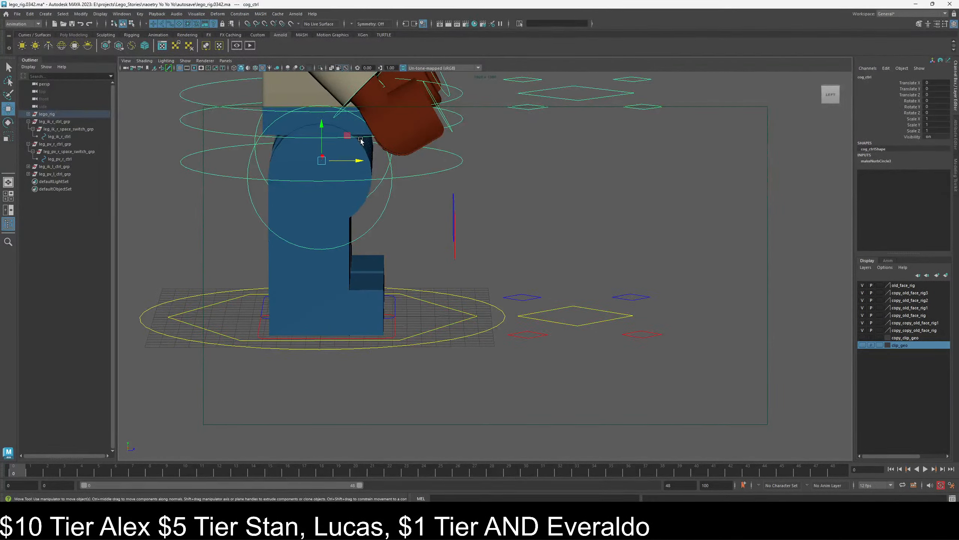
pyautogui.press('e')
pyautogui.moveTo(342, 129)
pyautogui.mouseDown()
pyautogui.moveTo(352, 145)
pyautogui.moveTo(317, 133)
pyautogui.moveTo(352, 145)
pyautogui.mouseUp()
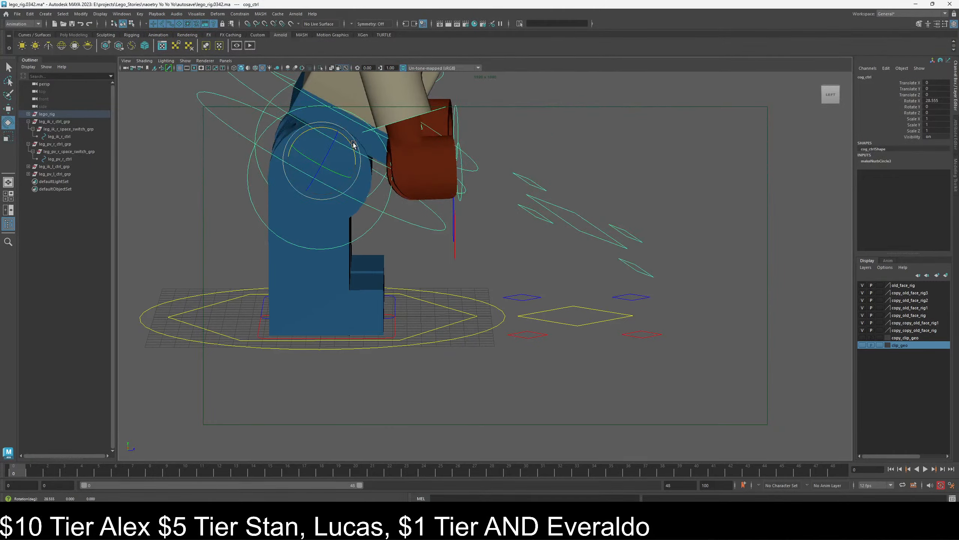
pyautogui.hotkey('ctrl', 'z')
pyautogui.keyDown('alt'); pyautogui.moveTo(507, 142); pyautogui.dragTo(444, 169); pyautogui.keyUp('alt')
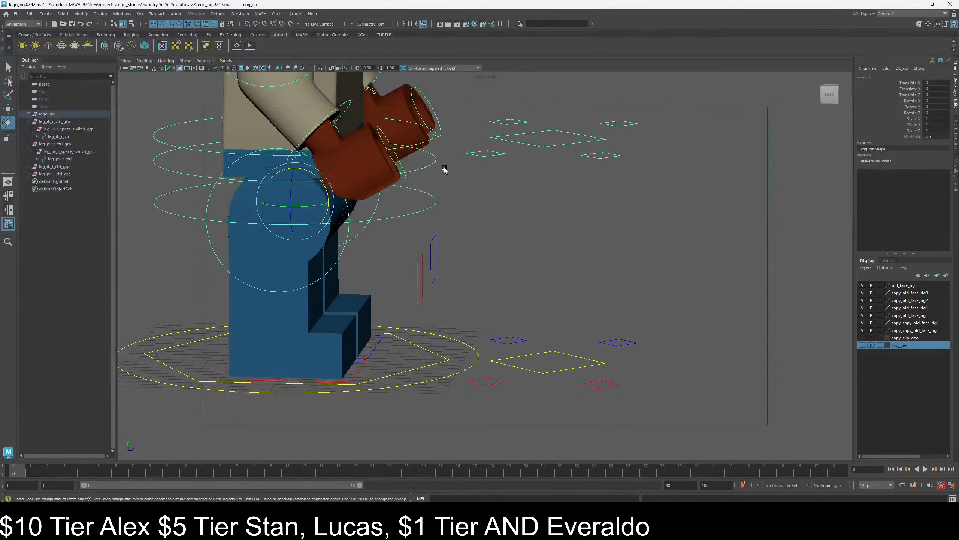
pyautogui.click(397, 157)
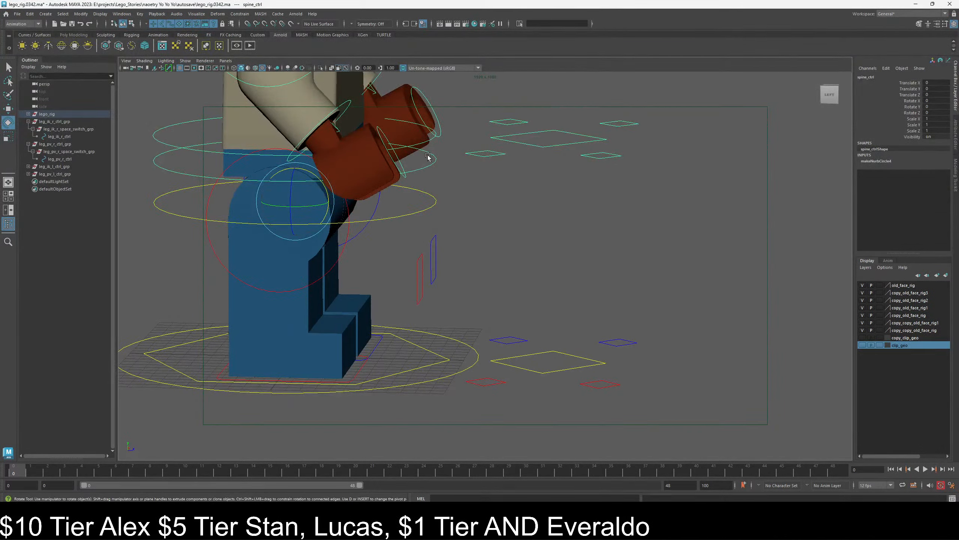
pyautogui.moveTo(321, 181)
pyautogui.mouseDown()
pyautogui.moveTo(321, 191)
pyautogui.moveTo(320, 169)
pyautogui.mouseUp()
pyautogui.hotkey('ctrl', 'z')
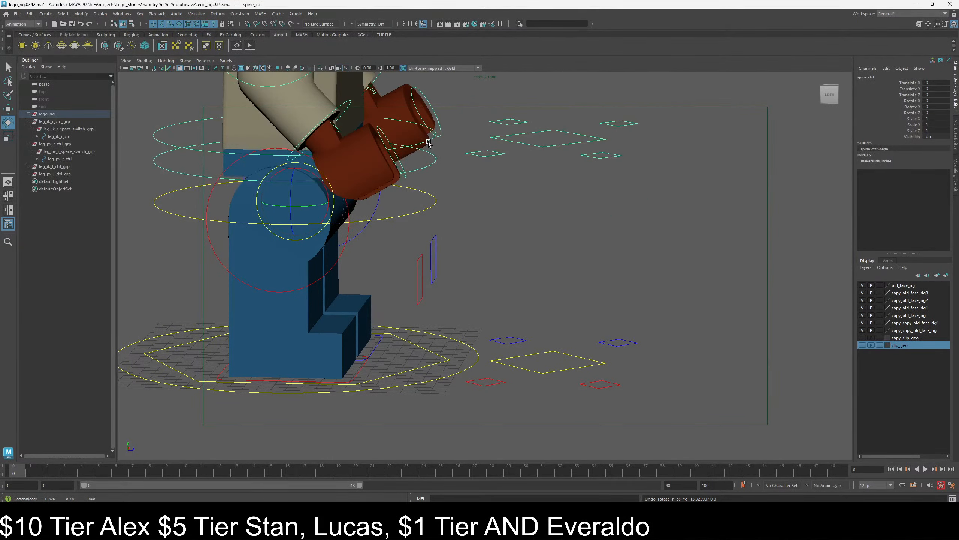
# - Test-rotate cog_ctrl backward and forward about X, undo both rotations and clear the selection
pyautogui.click(429, 142)
pyautogui.moveTo(318, 105); pyautogui.dragTo(430, 204)
pyautogui.click(434, 204)
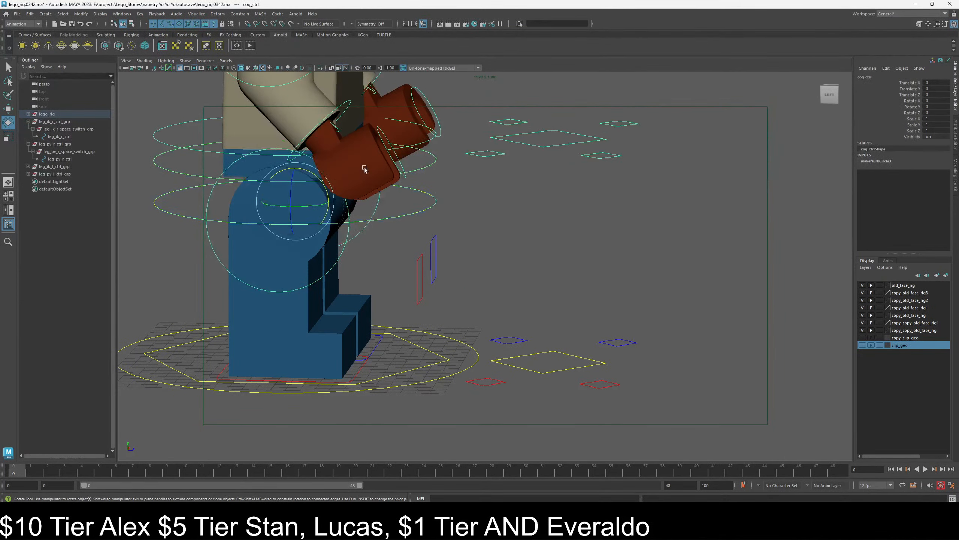
pyautogui.moveTo(327, 193)
pyautogui.mouseDown()
pyautogui.moveTo(332, 212)
pyautogui.moveTo(305, 222)
pyautogui.moveTo(320, 179)
pyautogui.mouseUp()
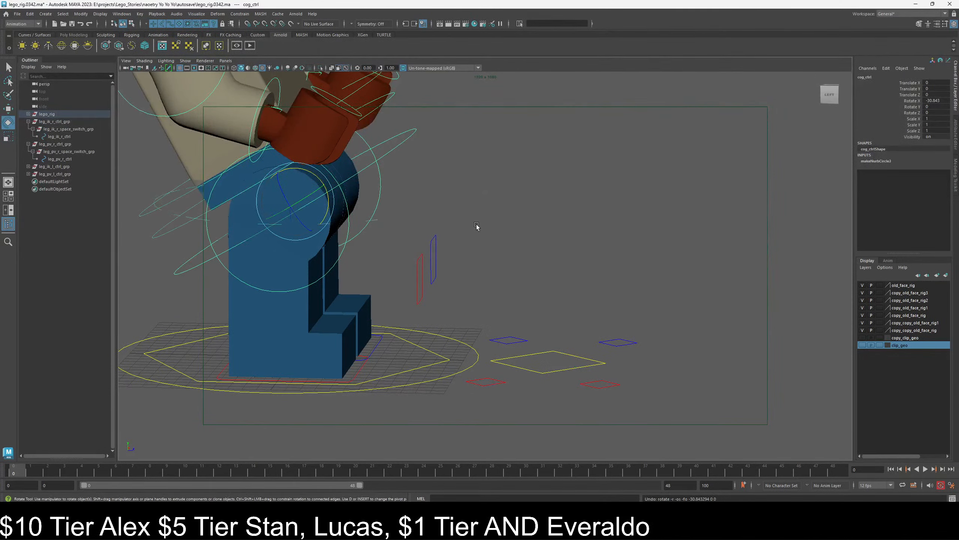
pyautogui.hotkey('ctrl', 'z')
pyautogui.moveTo(311, 173); pyautogui.dragTo(326, 192)
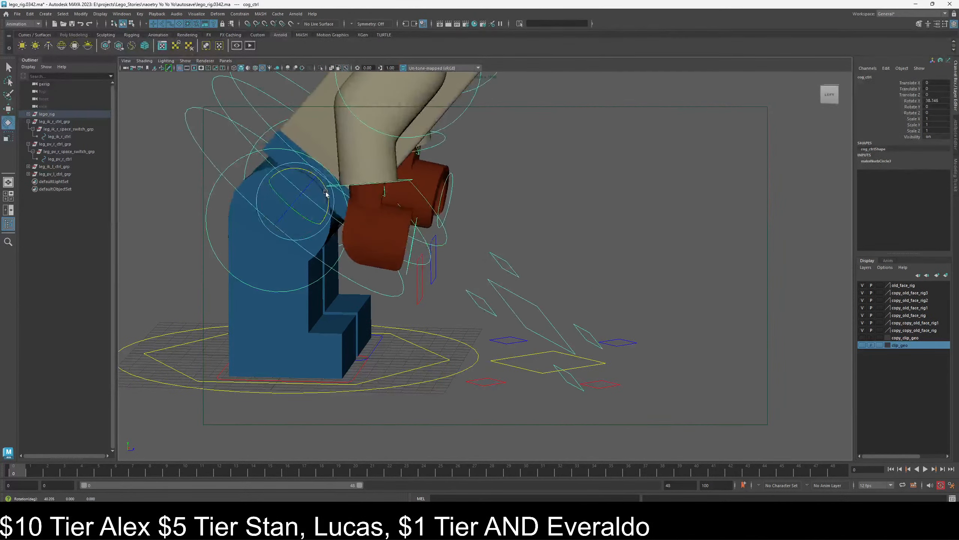
pyautogui.hotkey('ctrl', 'z')
pyautogui.click(490, 252)
pyautogui.keyDown('alt'); pyautogui.moveTo(495, 227); pyautogui.dragTo(481, 228, button='middle'); pyautogui.keyUp('alt')
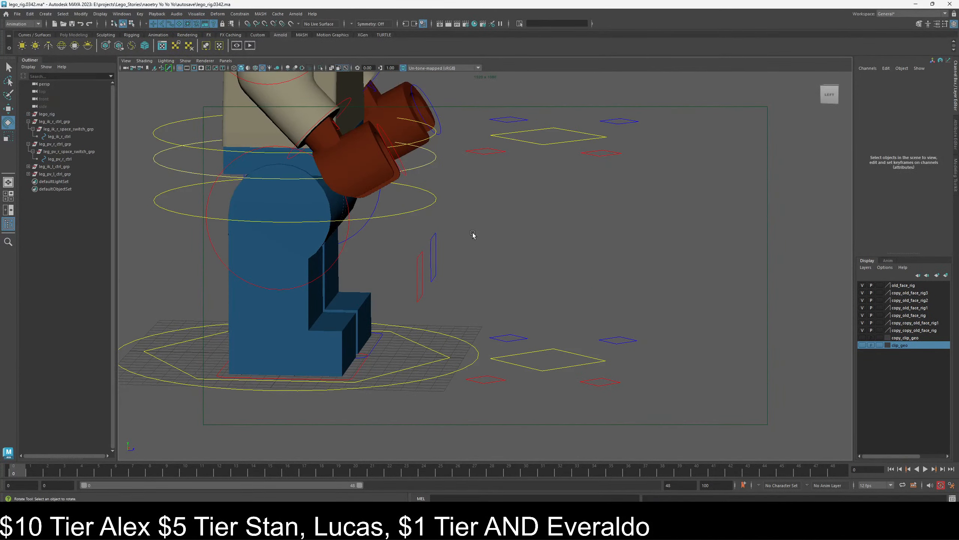
# - Parent-constrain leg_ik_r_space_switch_grp to root_ctrl, cog_rock_ctrl and cog_ctrl with Maintain offset on and all translate and rotate axes
pyautogui.click(458, 359)
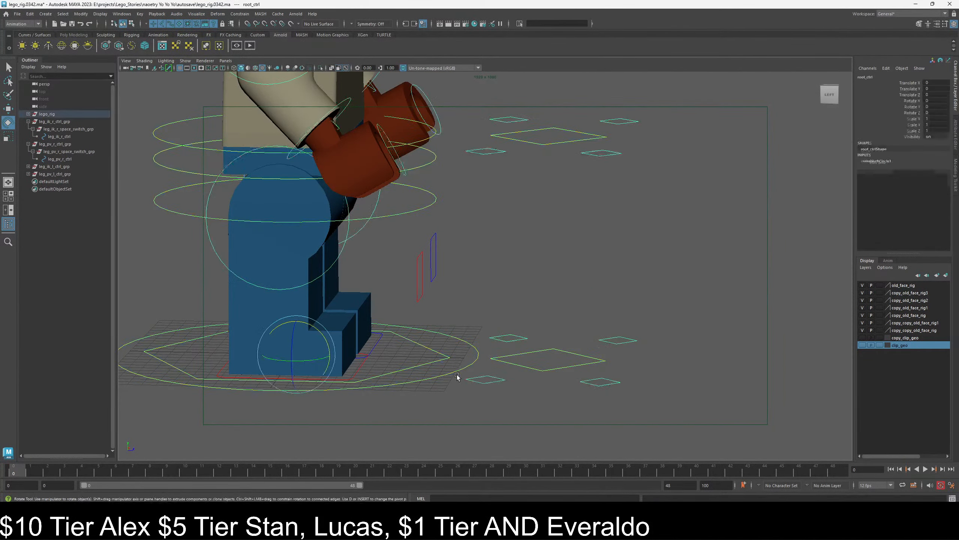
pyautogui.keyDown('alt'); pyautogui.moveTo(435, 377); pyautogui.dragTo(432, 317); pyautogui.keyUp('alt')
pyautogui.moveTo(414, 205); pyautogui.dragTo(396, 278)
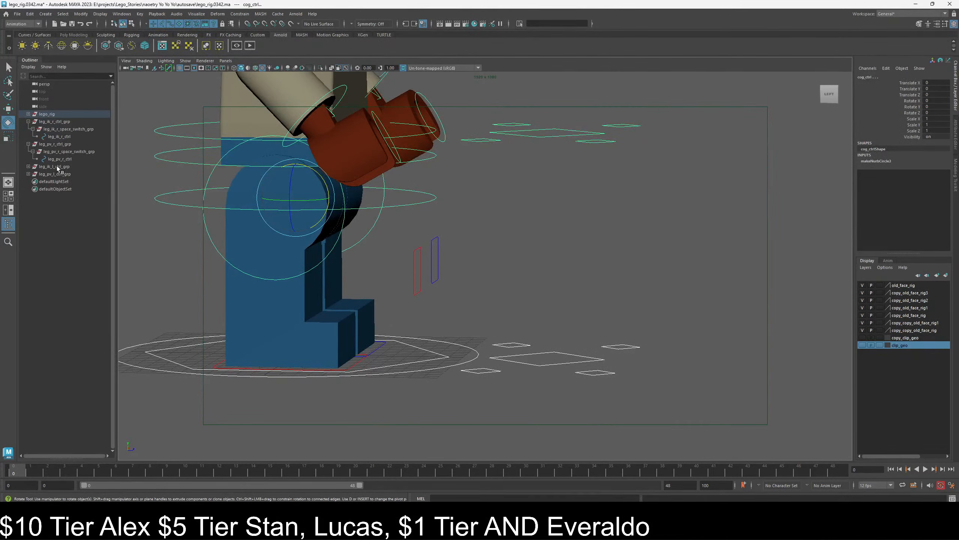
pyautogui.click(64, 129)
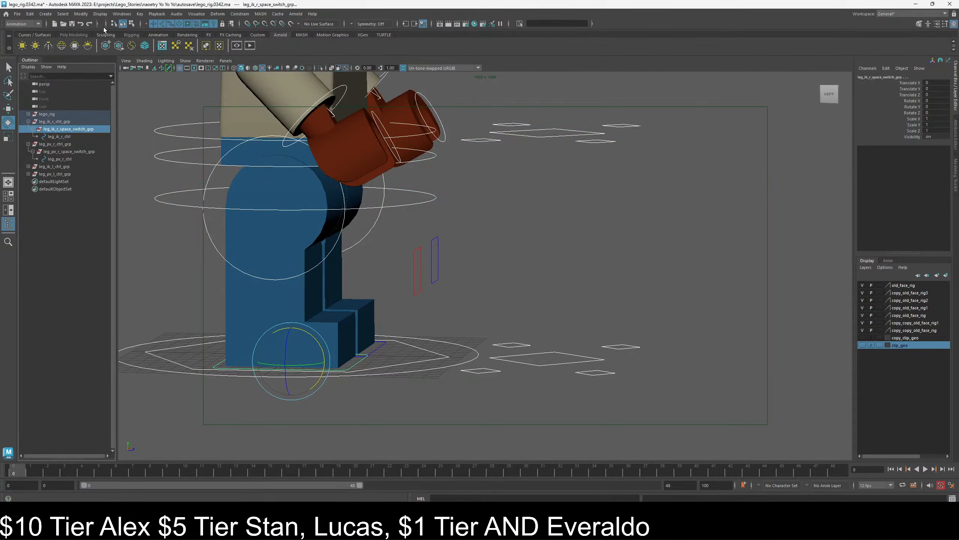
pyautogui.click(122, 14)
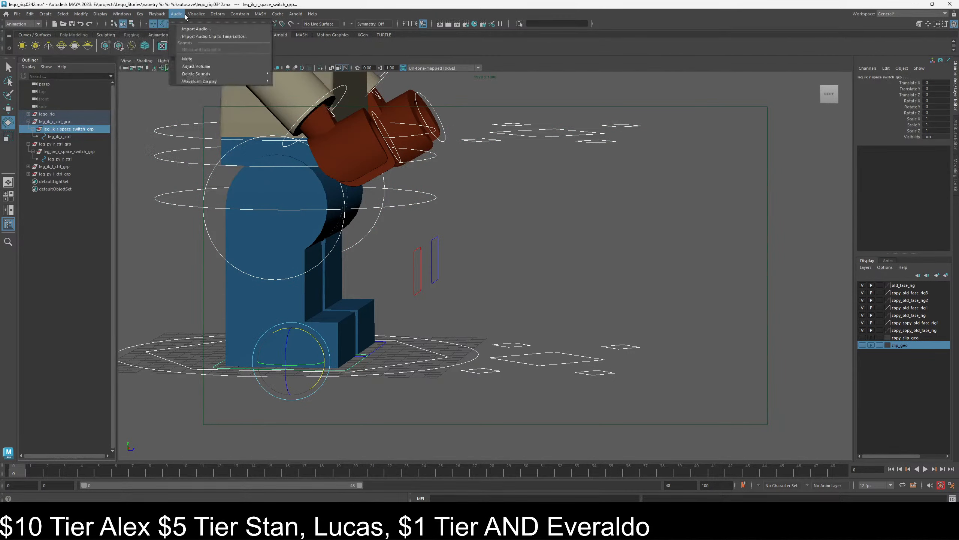
pyautogui.click(240, 14)
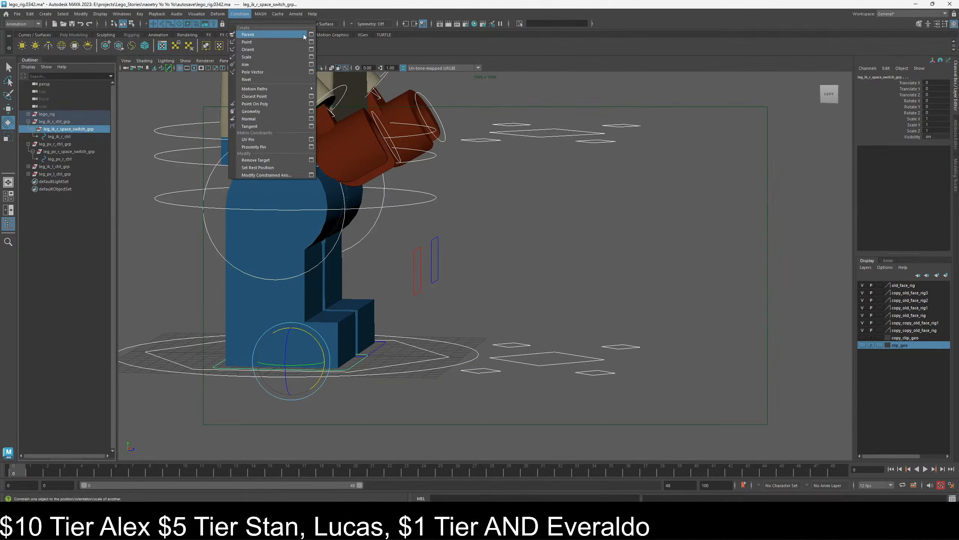
pyautogui.click(313, 34)
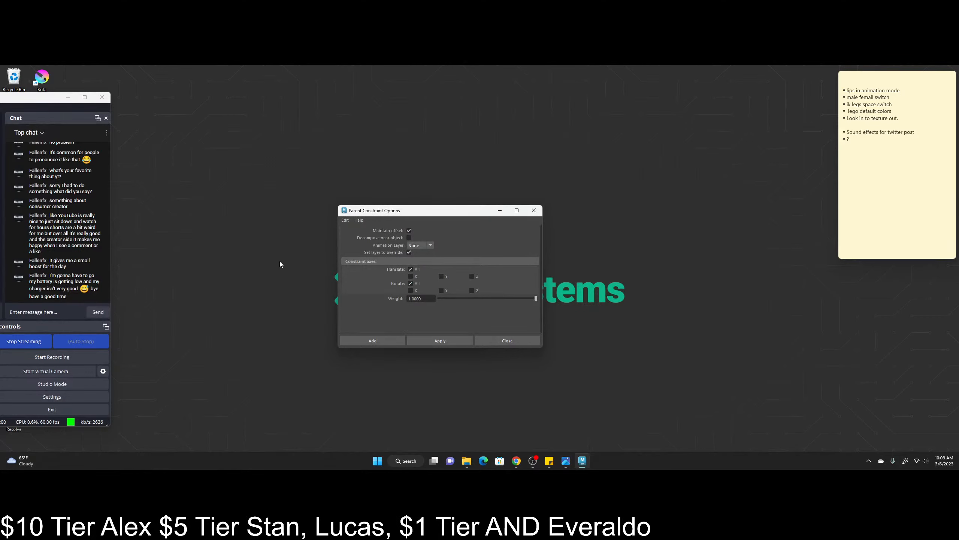
pyautogui.moveTo(463, 210); pyautogui.dragTo(498, 197)
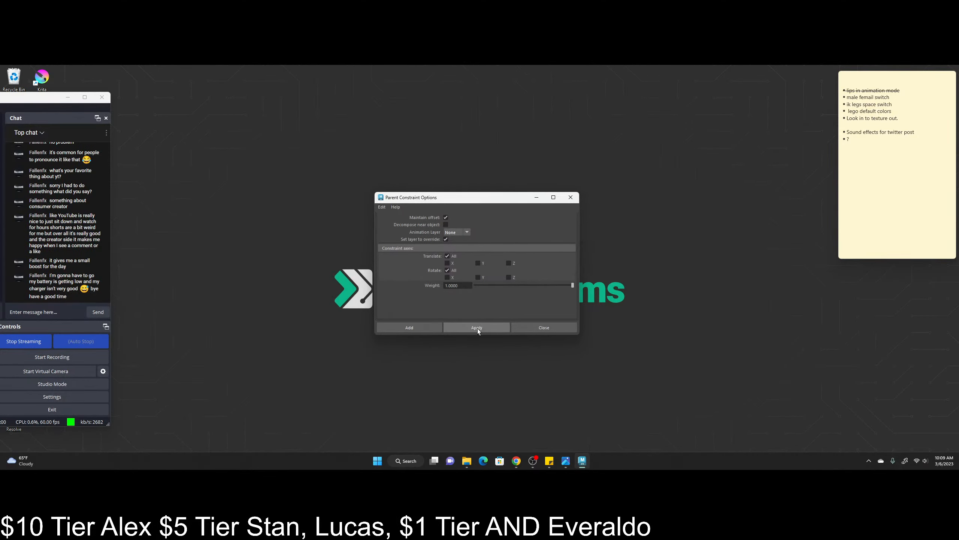
pyautogui.click(477, 328)
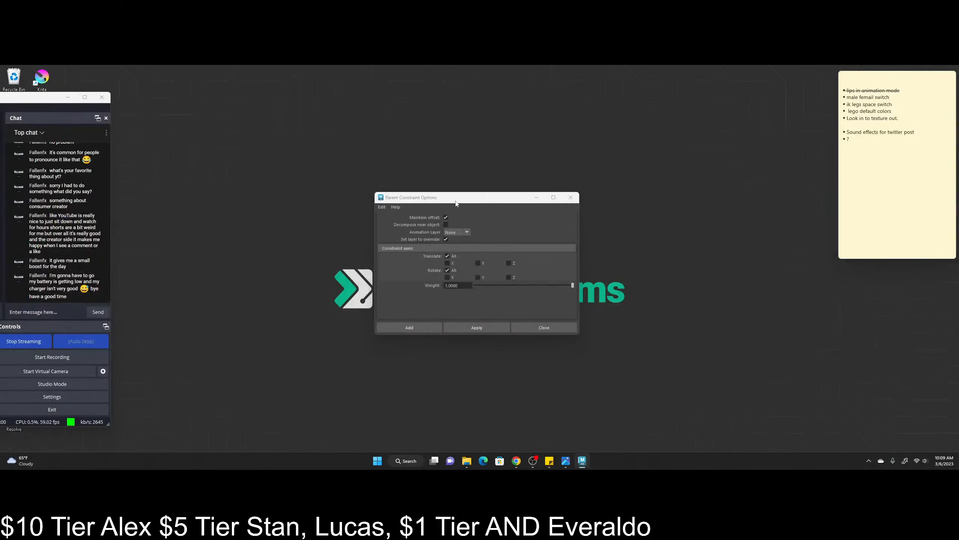
pyautogui.moveTo(456, 204); pyautogui.dragTo(444, 207)
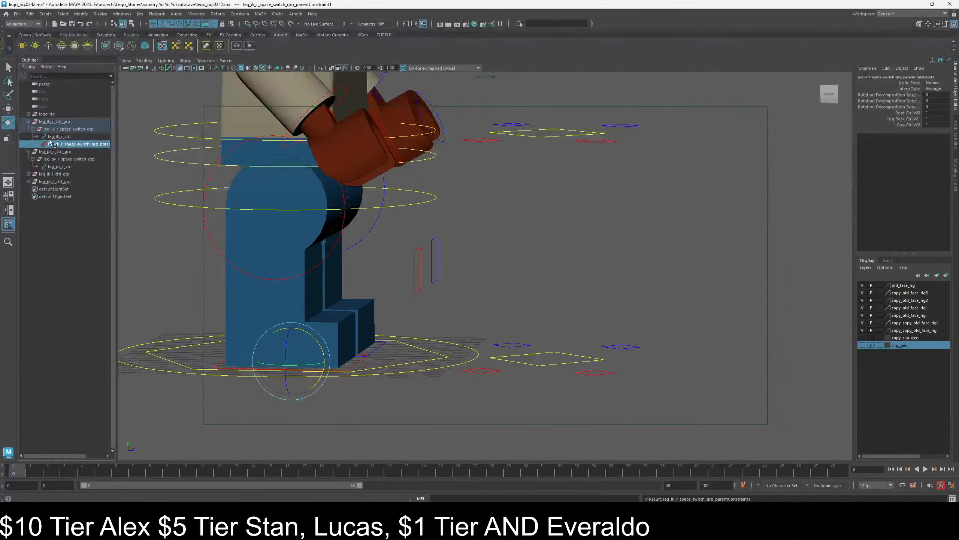
# - Add a keyable float attribute named space to both the right and left leg IK controls
pyautogui.click(57, 137)
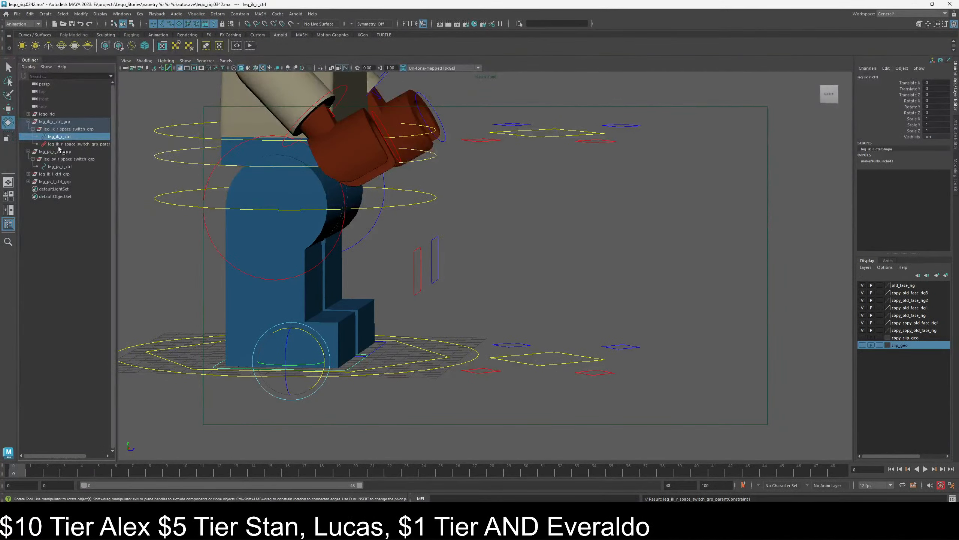
pyautogui.click(59, 150)
pyautogui.click(60, 137)
pyautogui.keyDown('alt'); pyautogui.moveTo(375, 352); pyautogui.dragTo(364, 362); pyautogui.keyUp('alt')
pyautogui.keyDown('shift'); pyautogui.click(362, 360); pyautogui.keyUp('shift')
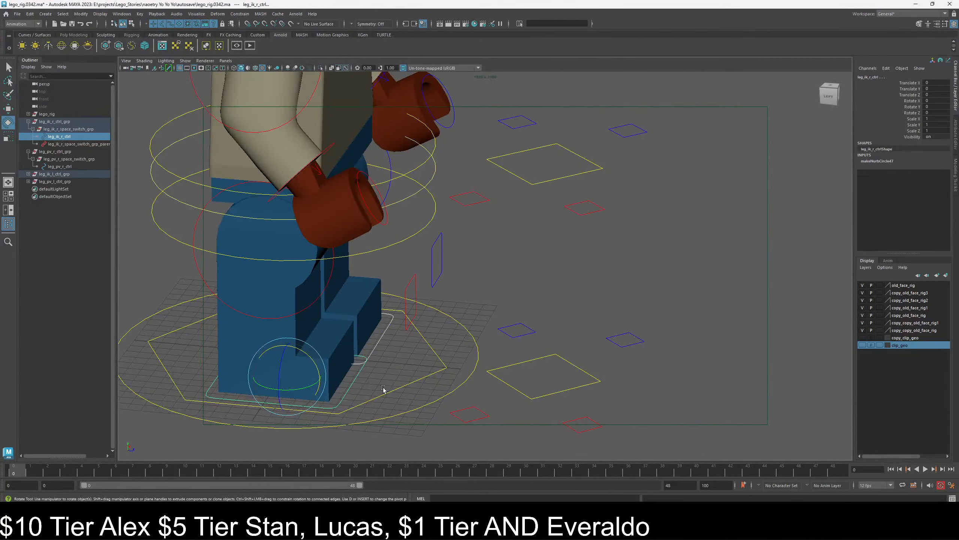
pyautogui.click(886, 69)
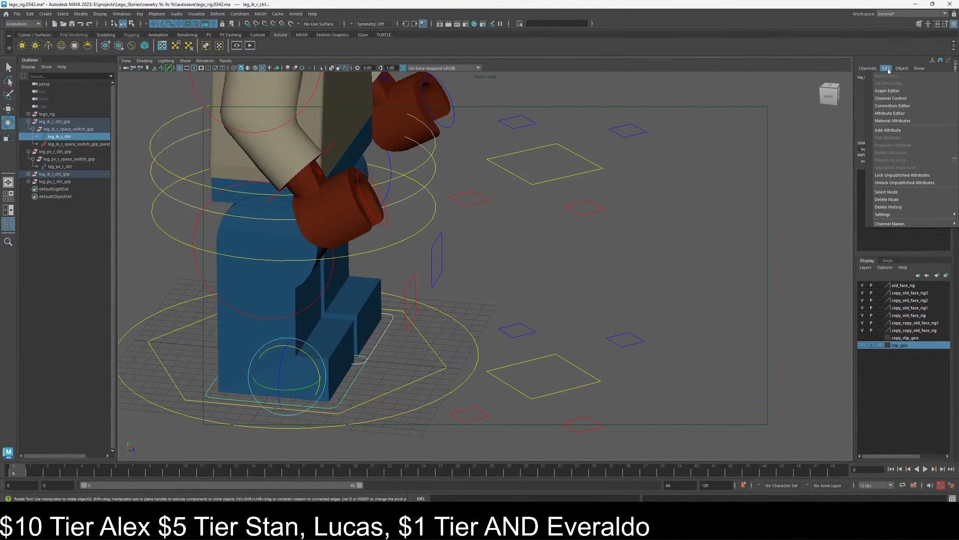
pyautogui.click(888, 130)
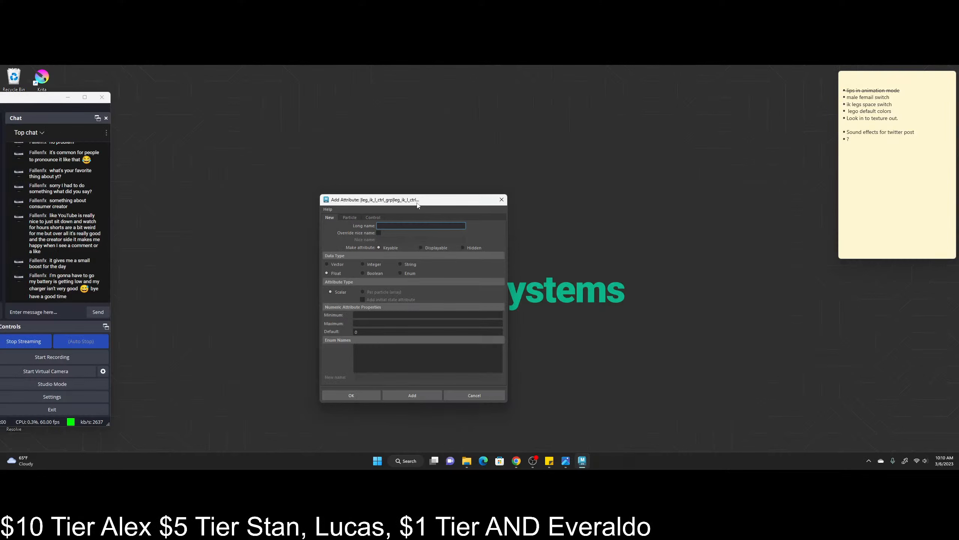
pyautogui.moveTo(418, 204); pyautogui.dragTo(480, 204)
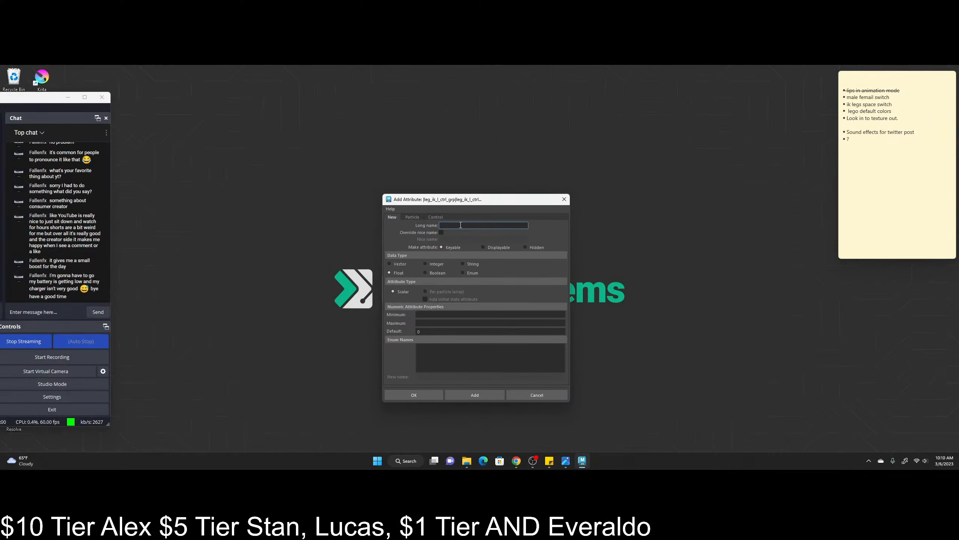
pyautogui.write('space')
pyautogui.click(414, 395)
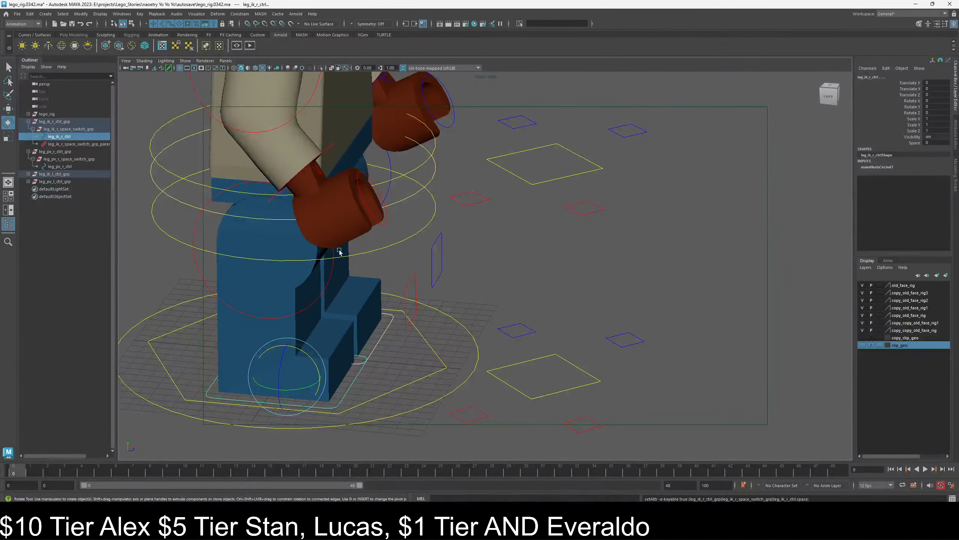
# - Undo the addition of the space attribute on the leg IK controls
pyautogui.moveTo(437, 259)
pyautogui.keyDown('alt'); pyautogui.mouseDown()
pyautogui.moveTo(341, 255)
pyautogui.moveTo(446, 261)
pyautogui.mouseUp(); pyautogui.keyUp('alt')
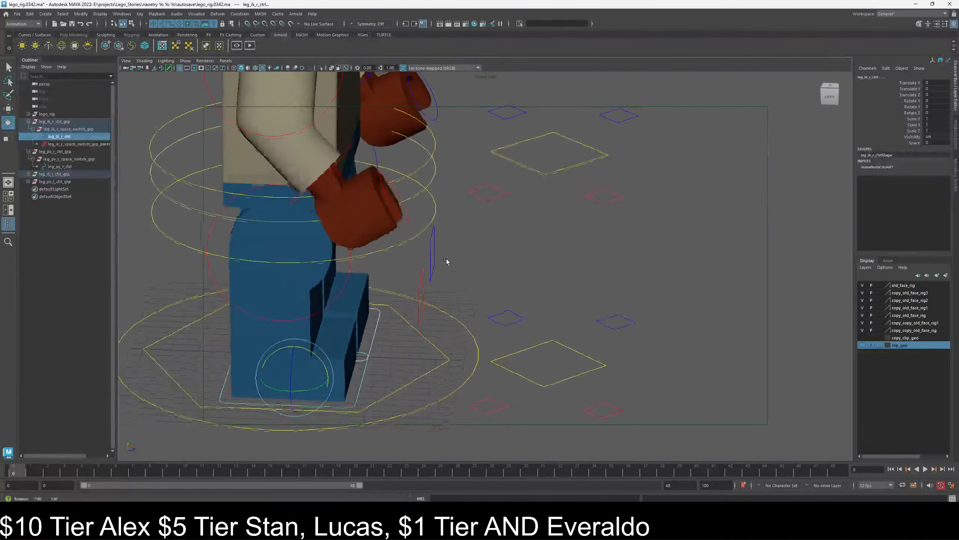
pyautogui.click(519, 279)
pyautogui.keyDown('alt'); pyautogui.moveTo(433, 365); pyautogui.dragTo(397, 364); pyautogui.keyUp('alt')
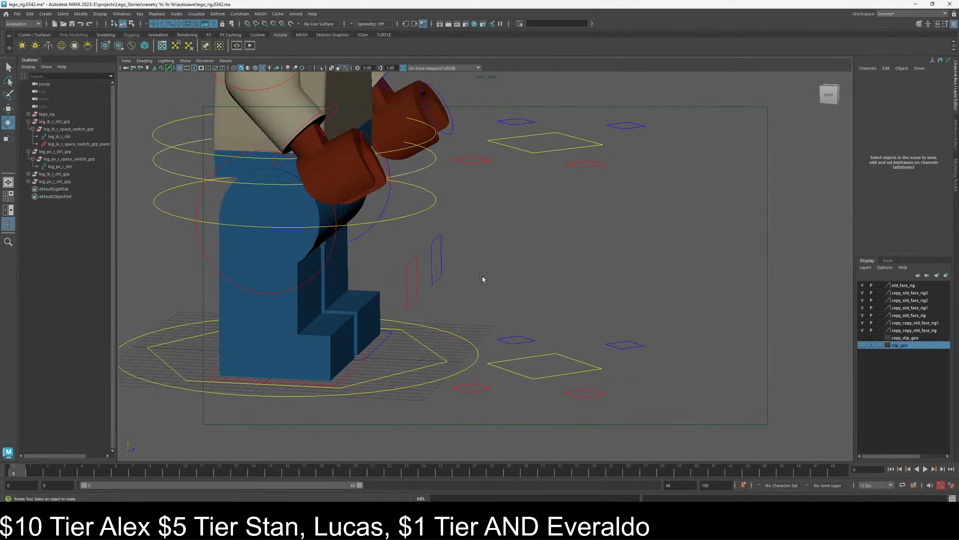
pyautogui.hotkey('ctrl', 'z')
pyautogui.hotkey('ctrl', 'z')
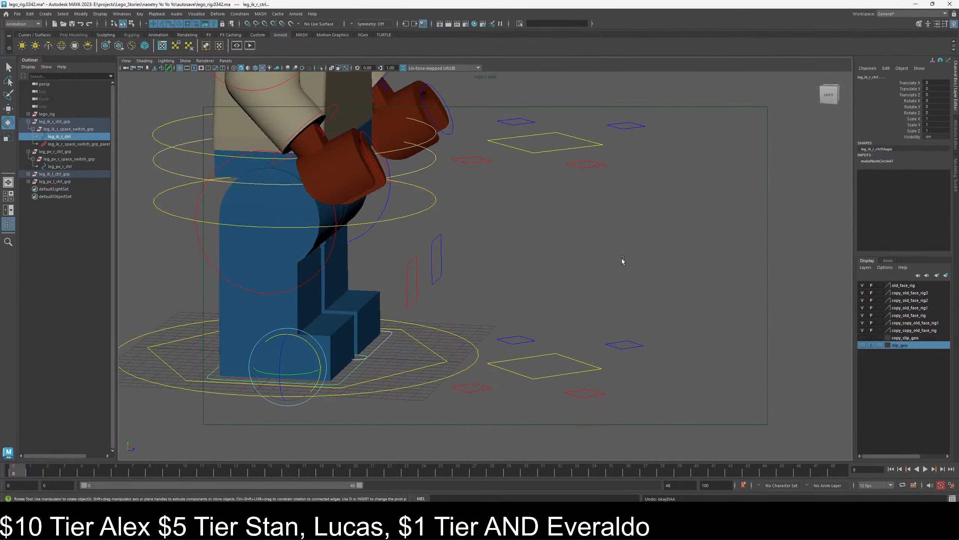
pyautogui.click(573, 275)
pyautogui.click(365, 360)
pyautogui.keyDown('shift'); pyautogui.click(434, 258); pyautogui.keyUp('shift')
pyautogui.keyDown('alt'); pyautogui.moveTo(435, 258); pyautogui.dragTo(457, 284); pyautogui.keyUp('alt')
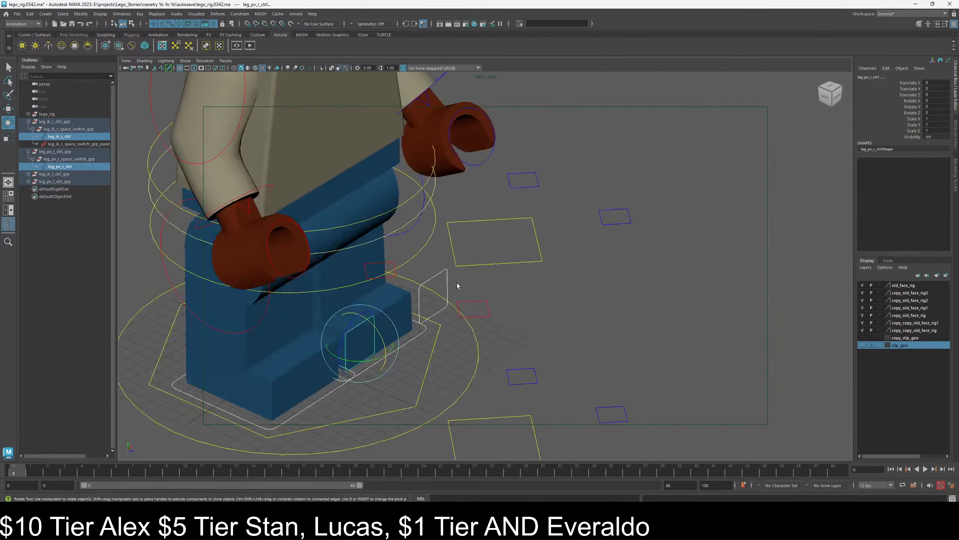
pyautogui.keyDown('alt'); pyautogui.moveTo(592, 242); pyautogui.dragTo(588, 268); pyautogui.keyUp('alt')
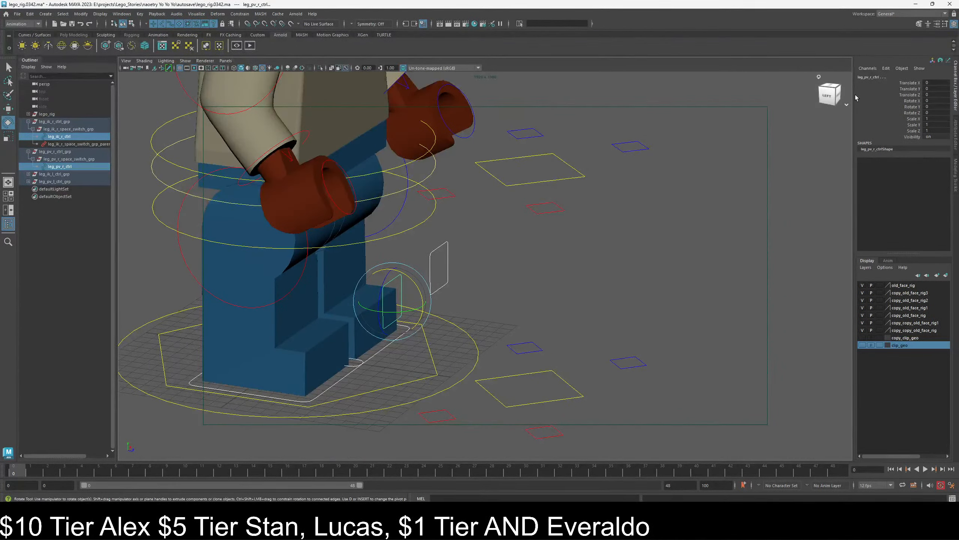
pyautogui.click(890, 68)
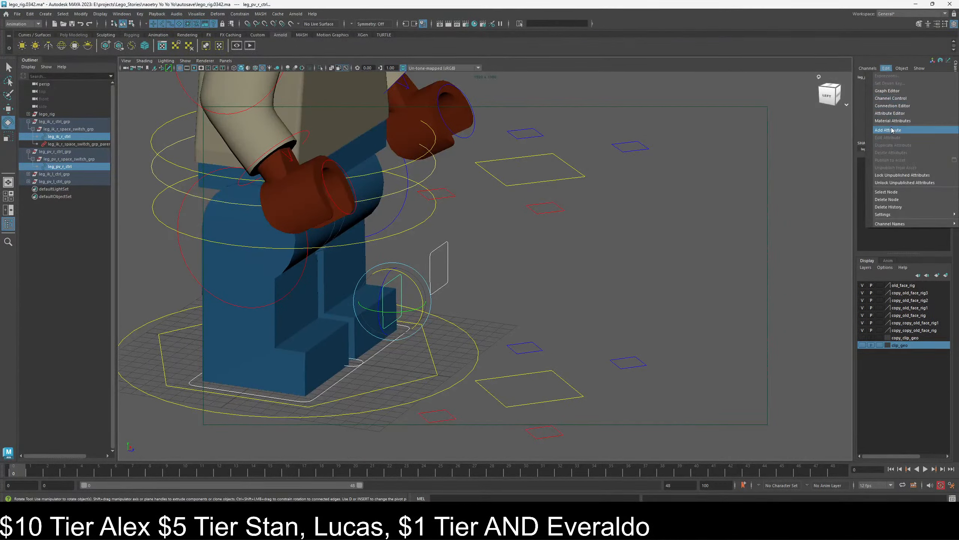
pyautogui.click(861, 150)
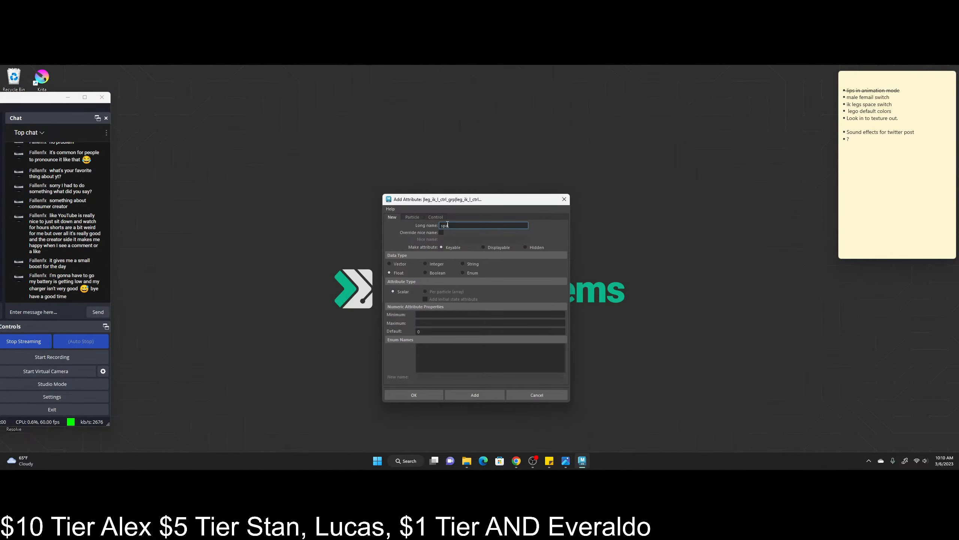
pyautogui.write('e')
pyautogui.press('BackSpace')
pyautogui.click(564, 200)
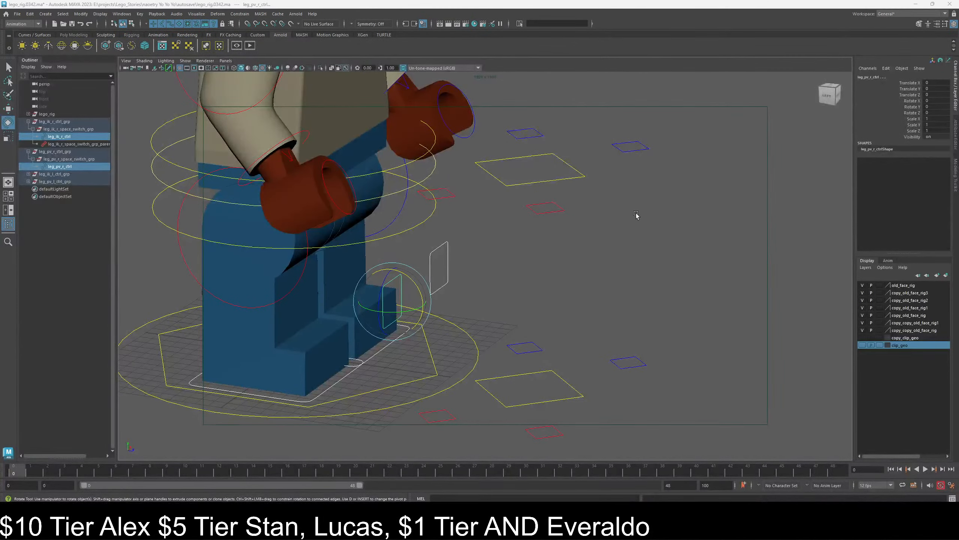
pyautogui.click(636, 215)
# - Copy the name root_ctrl from the outer ground control into the sticky note on a new line under "ik legs space switch"
pyautogui.keyDown('alt'); pyautogui.moveTo(427, 299); pyautogui.dragTo(445, 321); pyautogui.keyUp('alt')
pyautogui.click(451, 332)
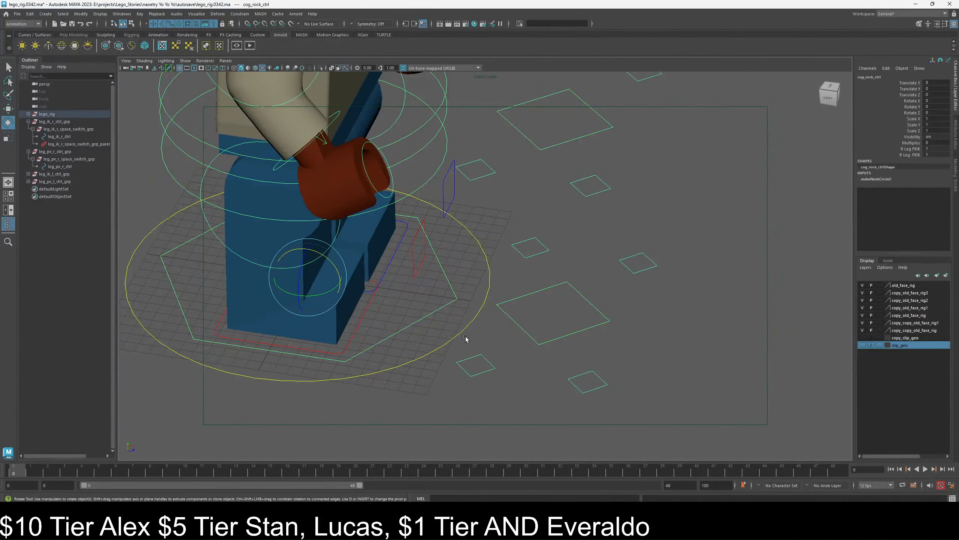
pyautogui.click(466, 336)
pyautogui.doubleClick(871, 78)
pyautogui.hotkey('ctrl', 'c')
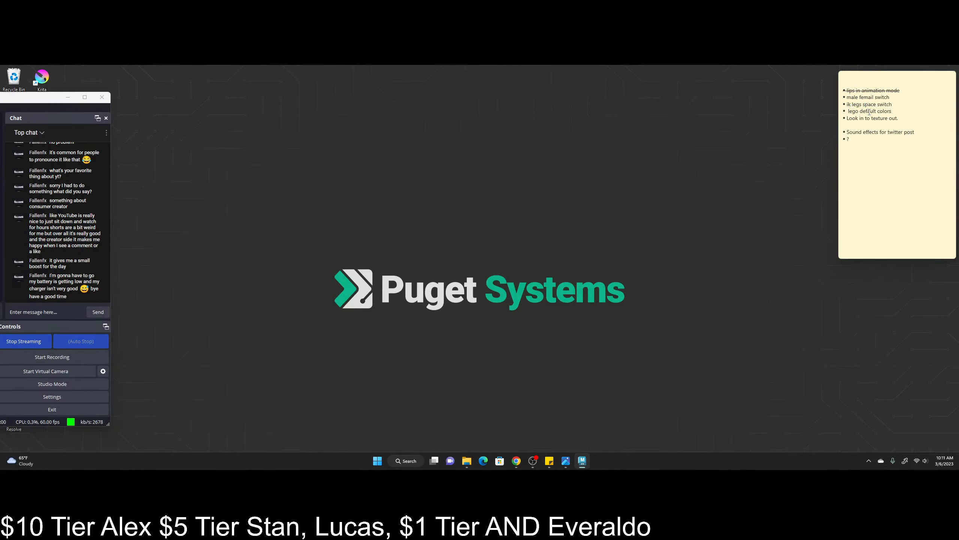
pyautogui.click(893, 107)
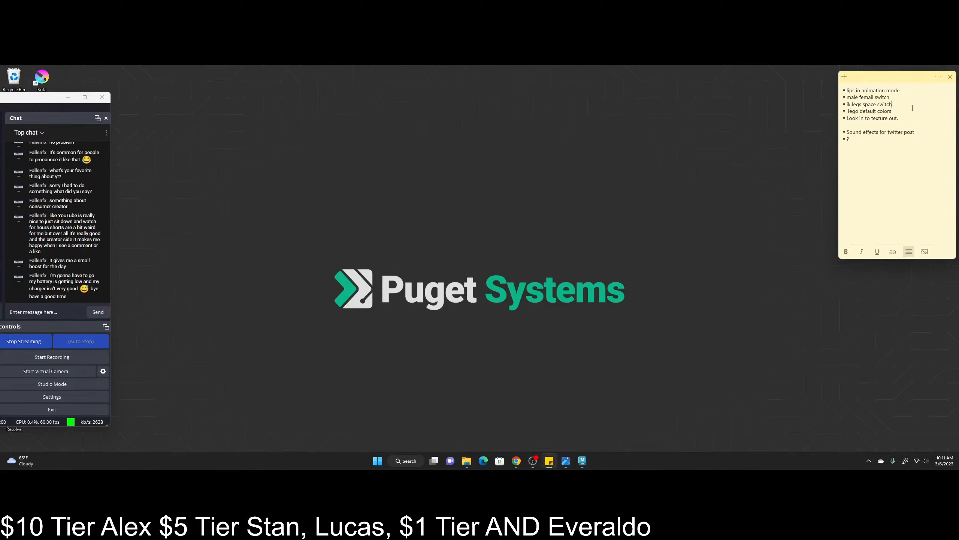
pyautogui.press('Return')
pyautogui.press('Return')
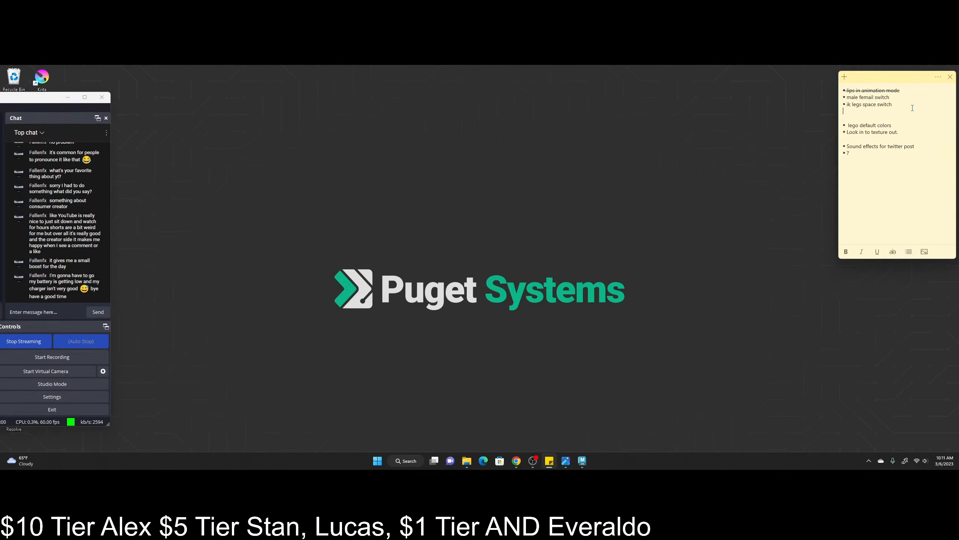
pyautogui.hotkey('ctrl', 'v')
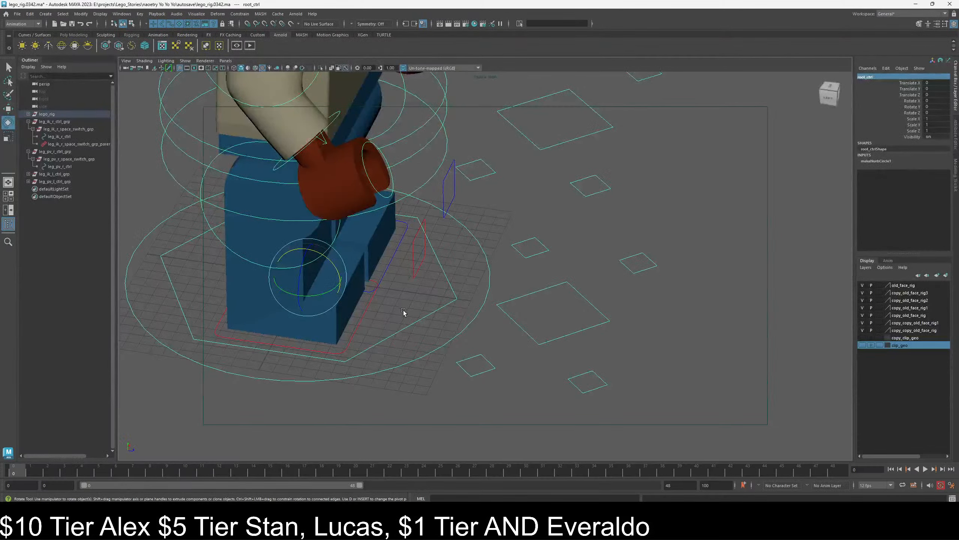
# - Copy the name cog_rock_ctrl from its control into the sticky note on the line below root_ctrl
pyautogui.click(615, 325)
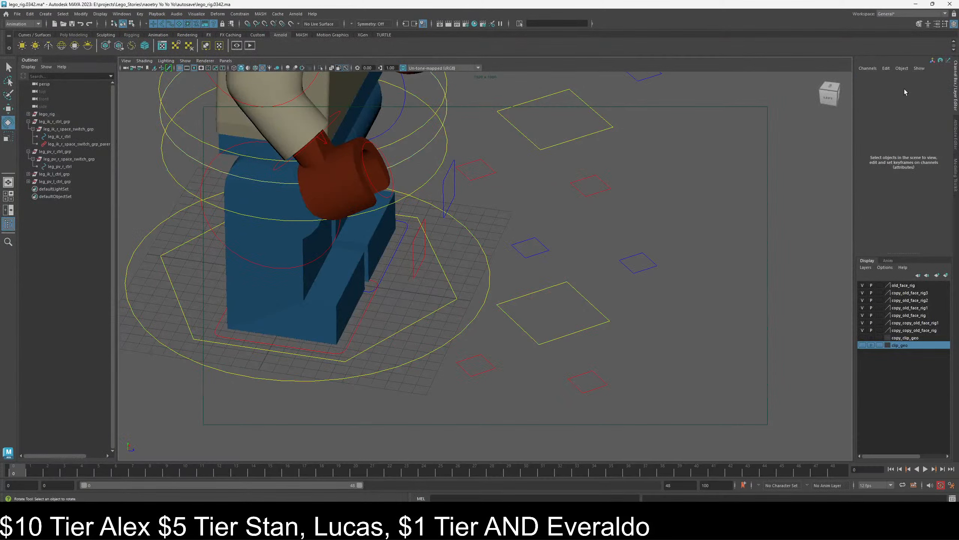
pyautogui.click(434, 305)
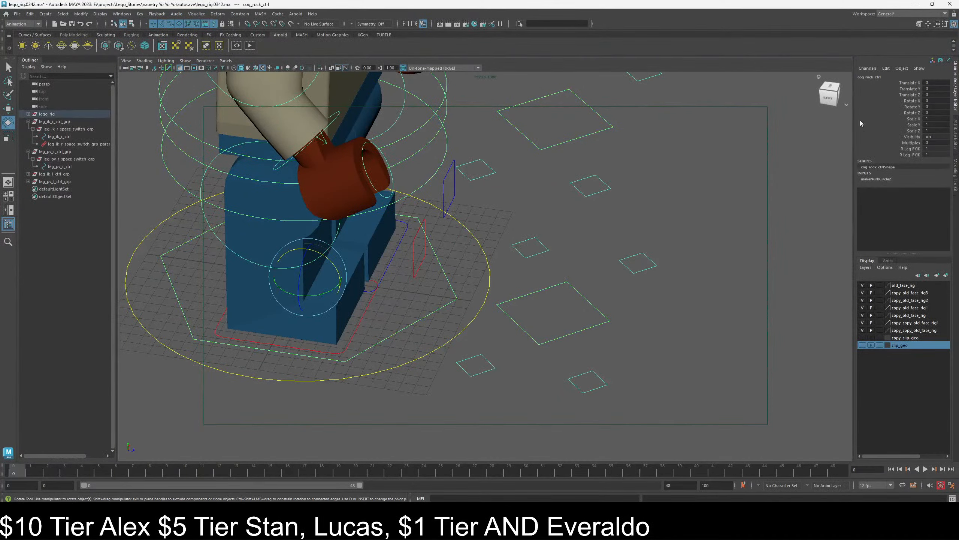
pyautogui.click(870, 78)
pyautogui.hotkey('ctrl', 'c')
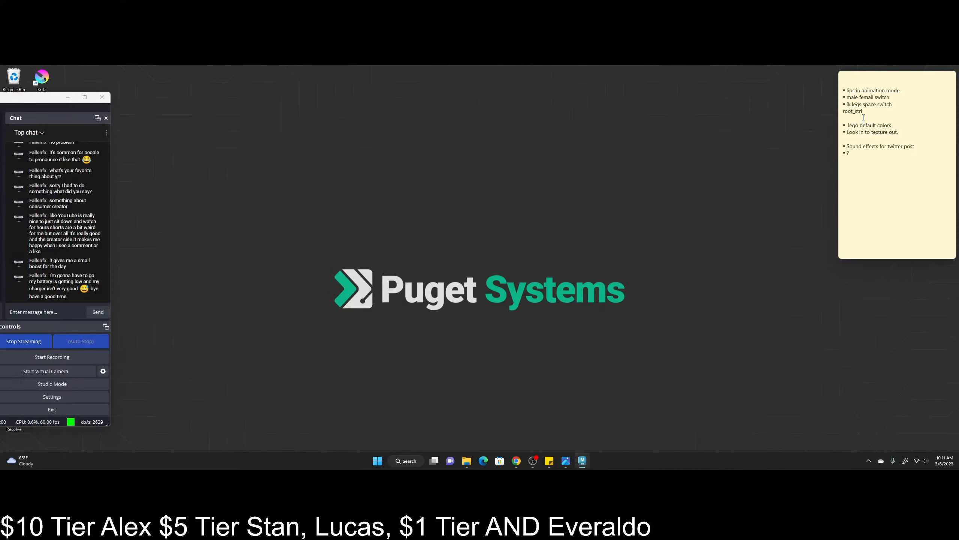
pyautogui.click(864, 117)
pyautogui.hotkey('ctrl', 'v')
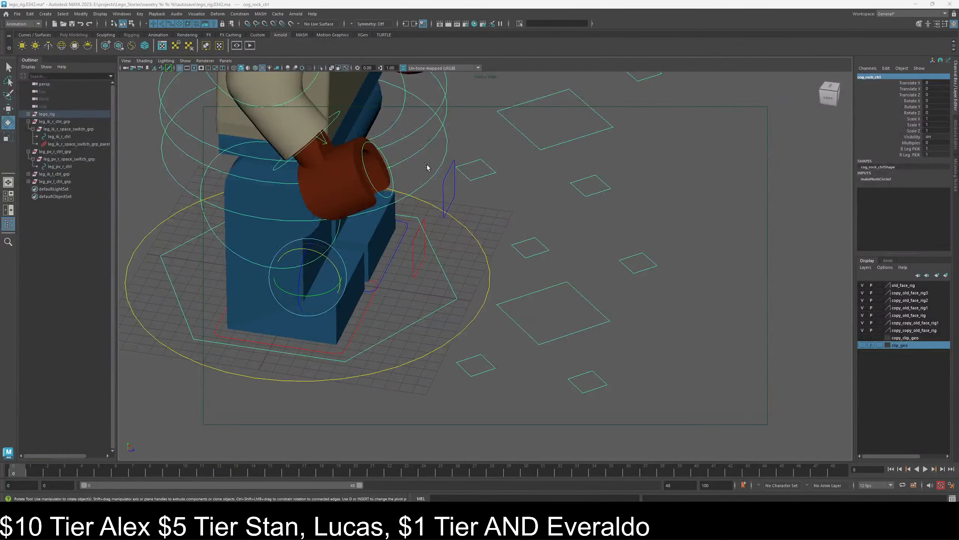
# - Add the name cog_ctrl from the waist control on a new line below cog_rock_ctrl in the sticky note and return to Maya
pyautogui.click(429, 172)
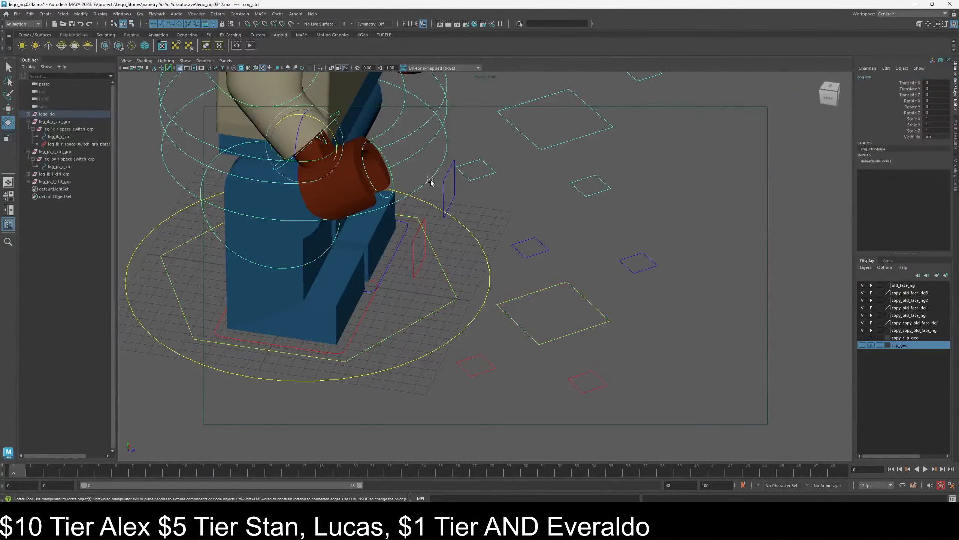
pyautogui.doubleClick(870, 78)
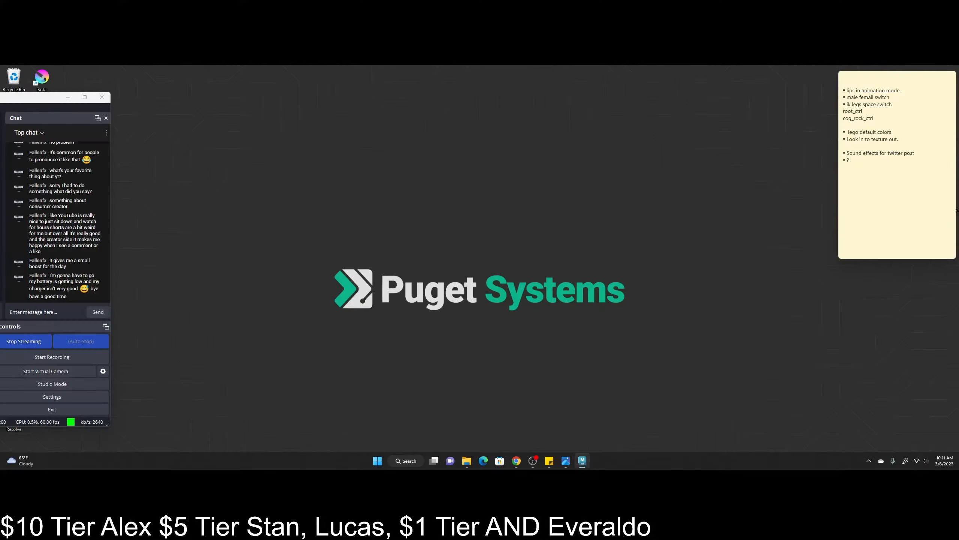
pyautogui.click(878, 119)
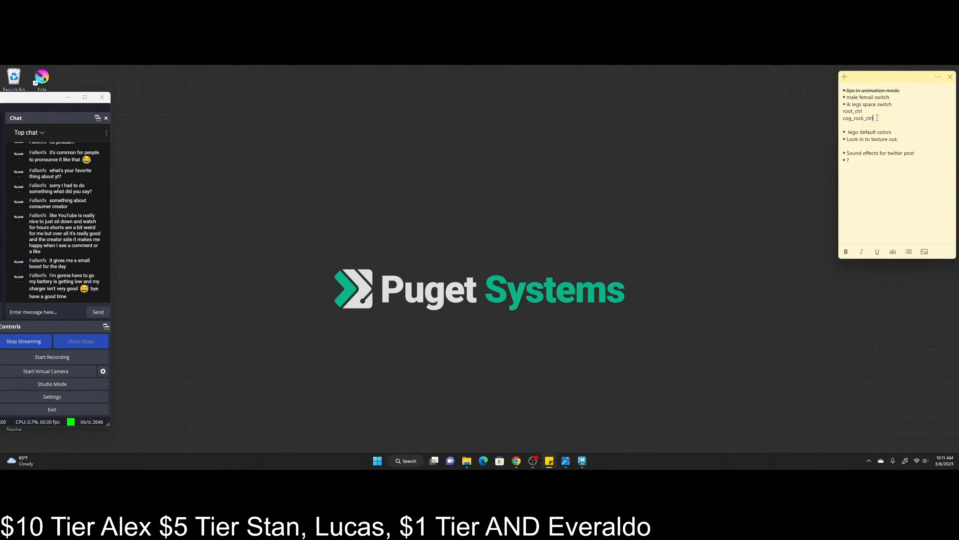
pyautogui.press('Return')
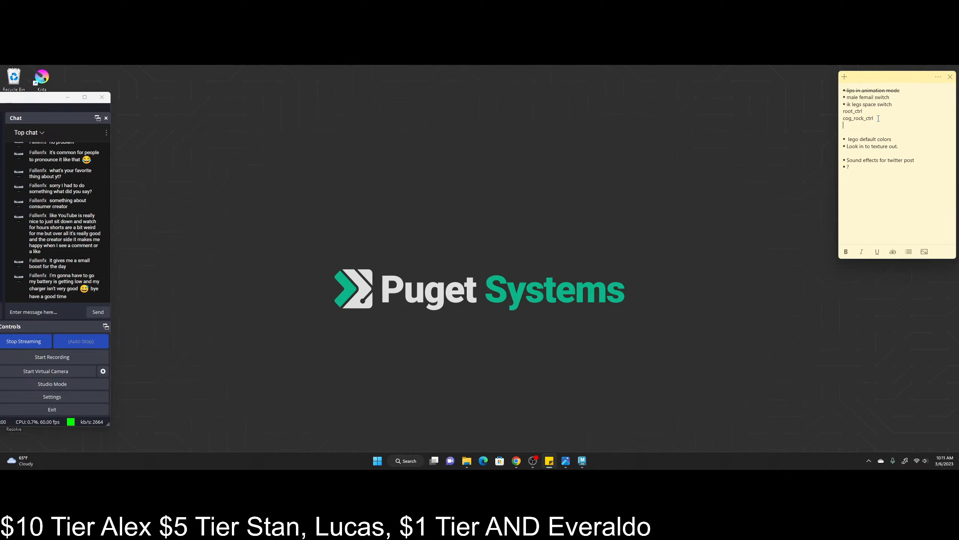
pyautogui.write('cog_ctrl')
pyautogui.hotkey('alt', 'Tab')
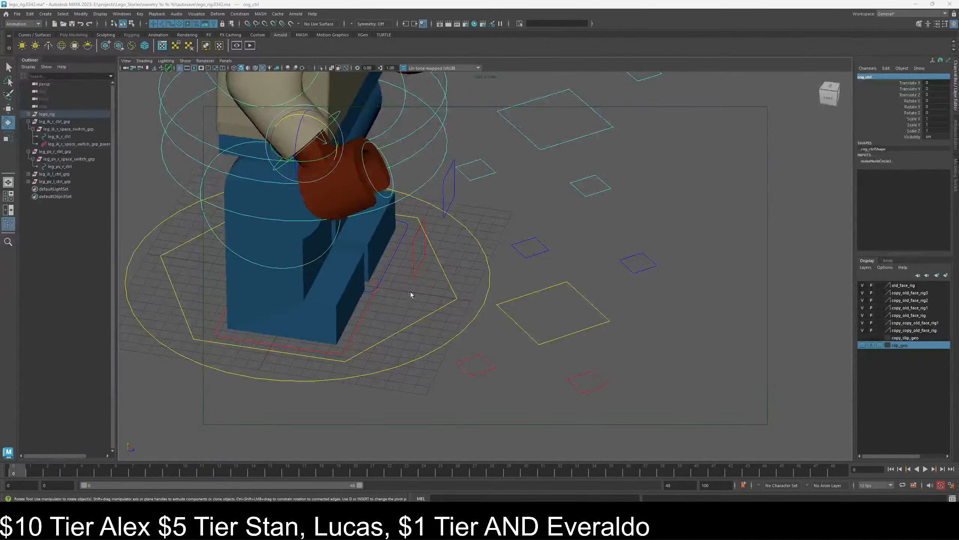
pyautogui.keyDown('alt'); pyautogui.moveTo(433, 220); pyautogui.dragTo(369, 184); pyautogui.keyUp('alt')
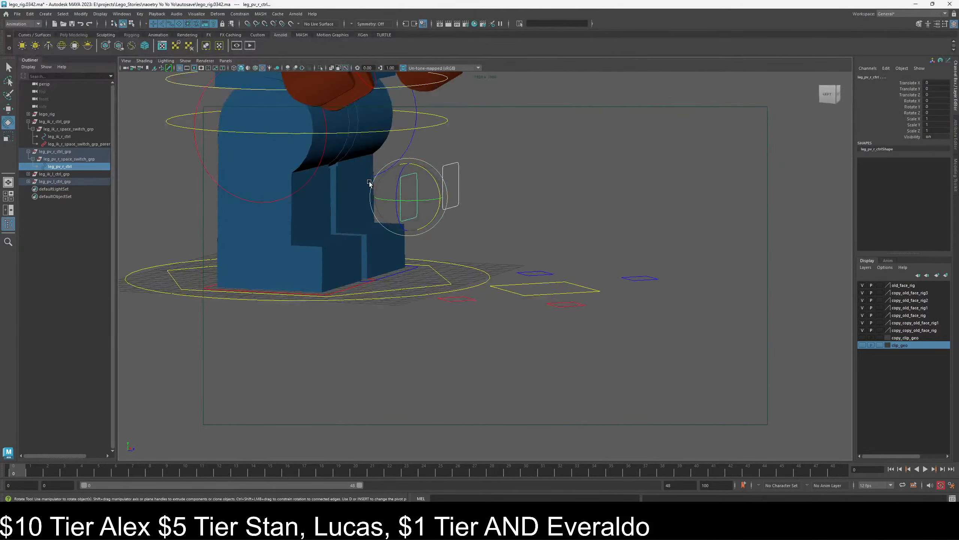
pyautogui.keyDown('alt'); pyautogui.moveTo(364, 246); pyautogui.dragTo(377, 274); pyautogui.keyUp('alt')
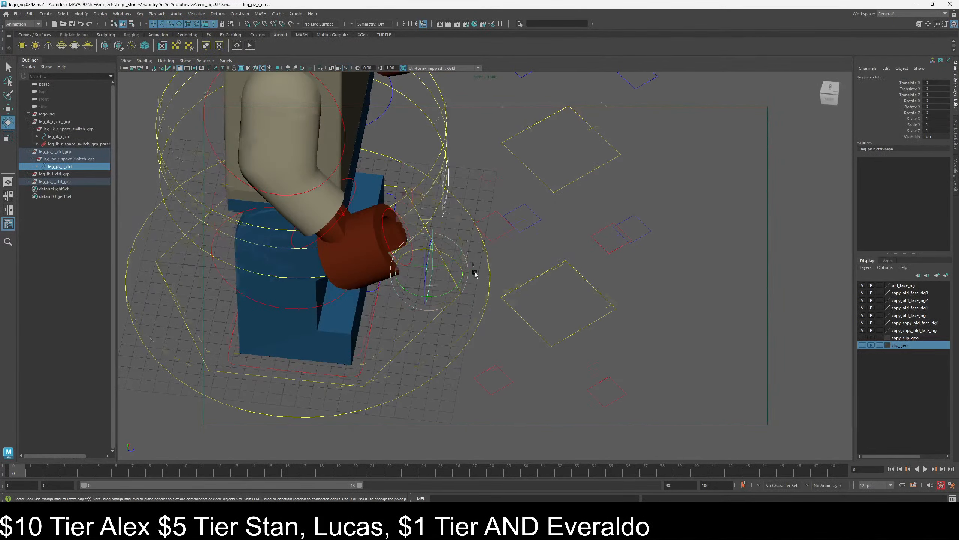
pyautogui.keyDown('alt'); pyautogui.moveTo(475, 274); pyautogui.dragTo(558, 164); pyautogui.keyUp('alt')
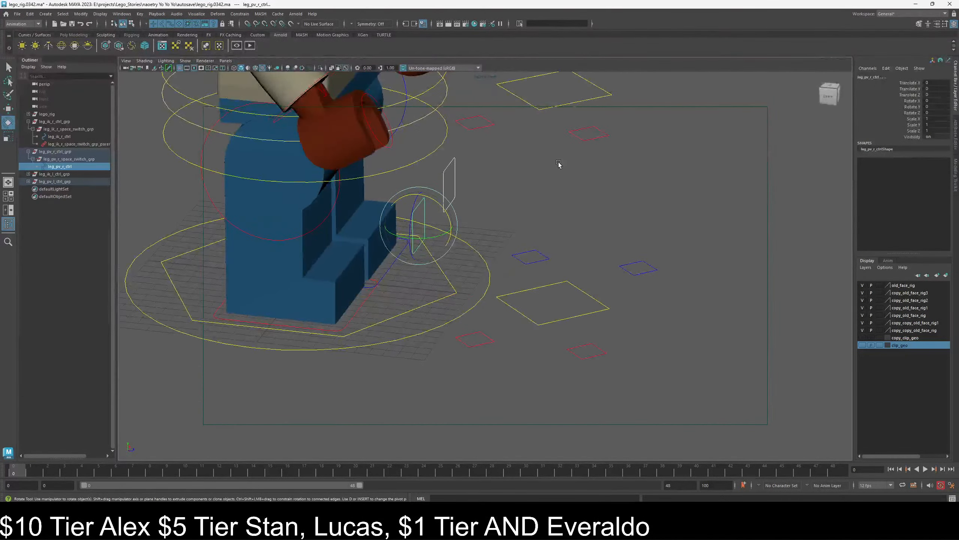
pyautogui.click(558, 164)
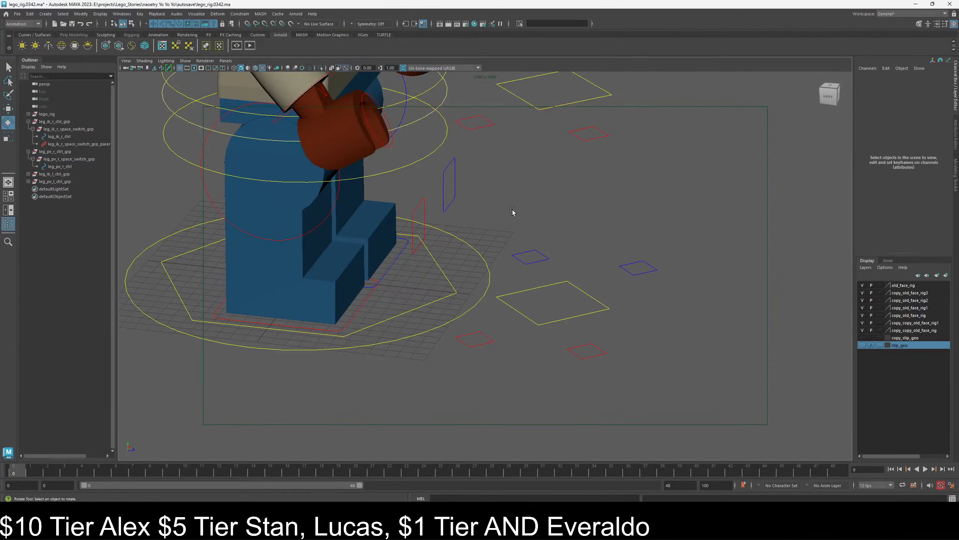
# - Test-move leg_ik_r_ctrl backward to a Translate Z of about -5.6 and undo the move
pyautogui.keyDown('alt'); pyautogui.moveTo(513, 212); pyautogui.dragTo(157, 155); pyautogui.keyUp('alt')
pyautogui.click(275, 340)
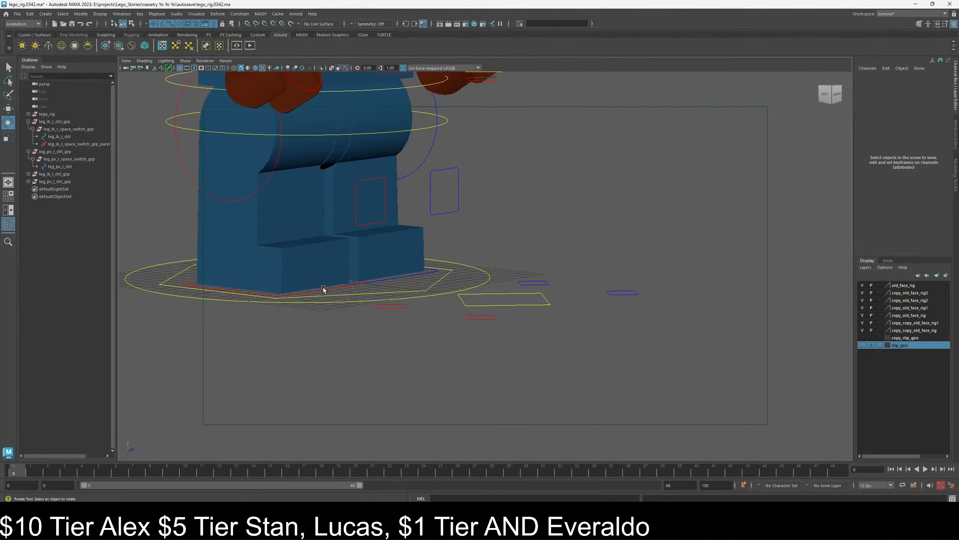
pyautogui.click(324, 289)
pyautogui.keyDown('alt'); pyautogui.moveTo(252, 253); pyautogui.dragTo(281, 259); pyautogui.keyUp('alt')
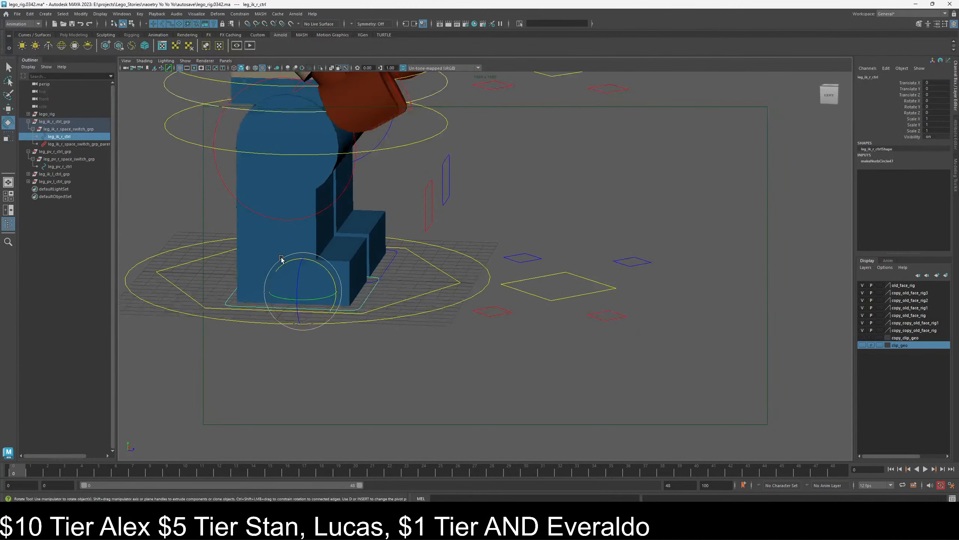
pyautogui.press('w')
pyautogui.moveTo(339, 292); pyautogui.dragTo(291, 259)
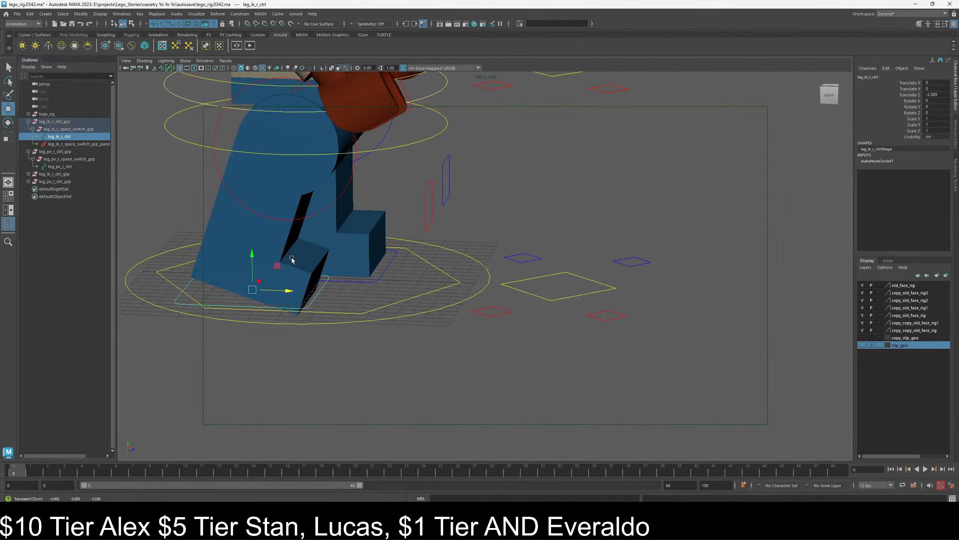
pyautogui.hotkey('ctrl', 'z')
pyautogui.keyDown('alt'); pyautogui.moveTo(324, 176); pyautogui.dragTo(311, 288); pyautogui.keyUp('alt')
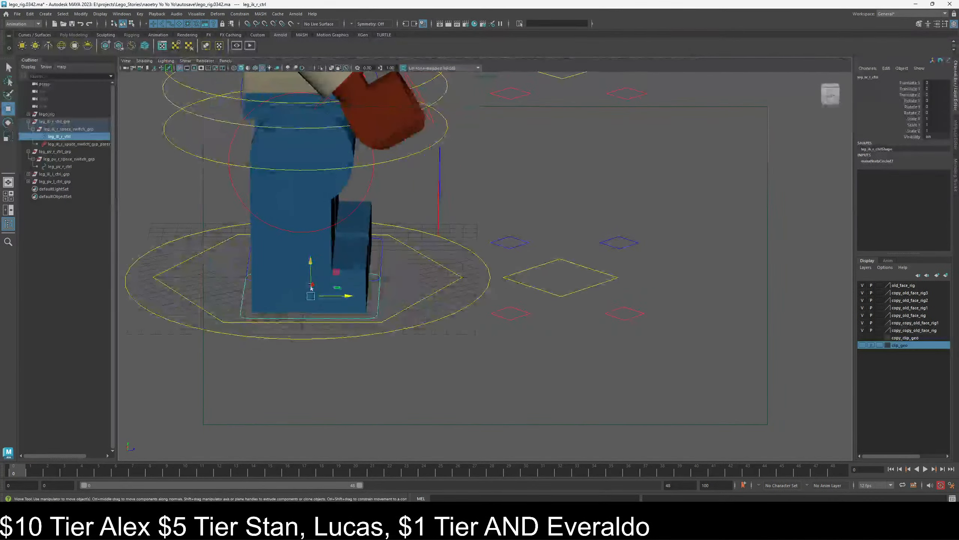
pyautogui.keyDown('alt'); pyautogui.moveTo(507, 178); pyautogui.dragTo(434, 163); pyautogui.keyUp('alt')
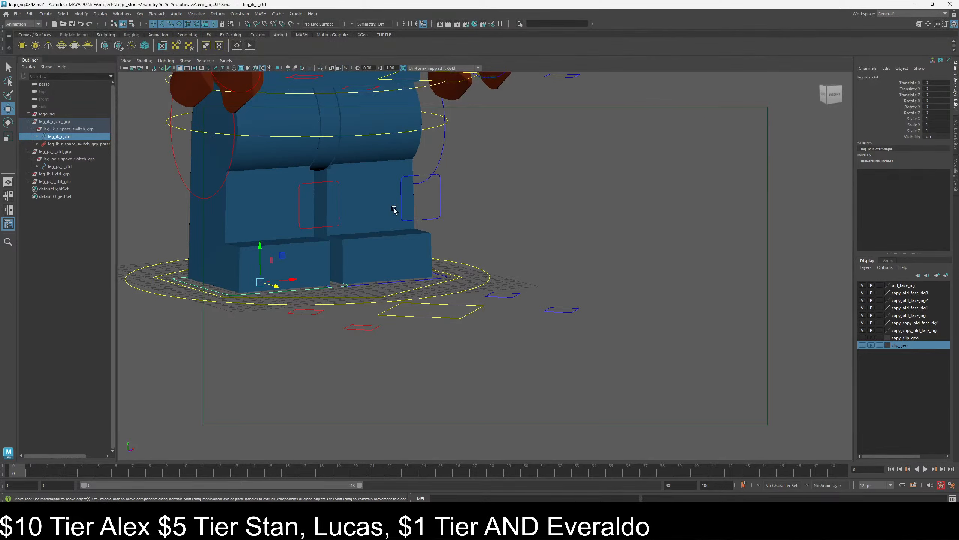
pyautogui.keyDown('alt'); pyautogui.moveTo(356, 212); pyautogui.dragTo(409, 209); pyautogui.keyUp('alt')
pyautogui.moveTo(414, 175); pyautogui.dragTo(498, 172)
pyautogui.click(498, 173)
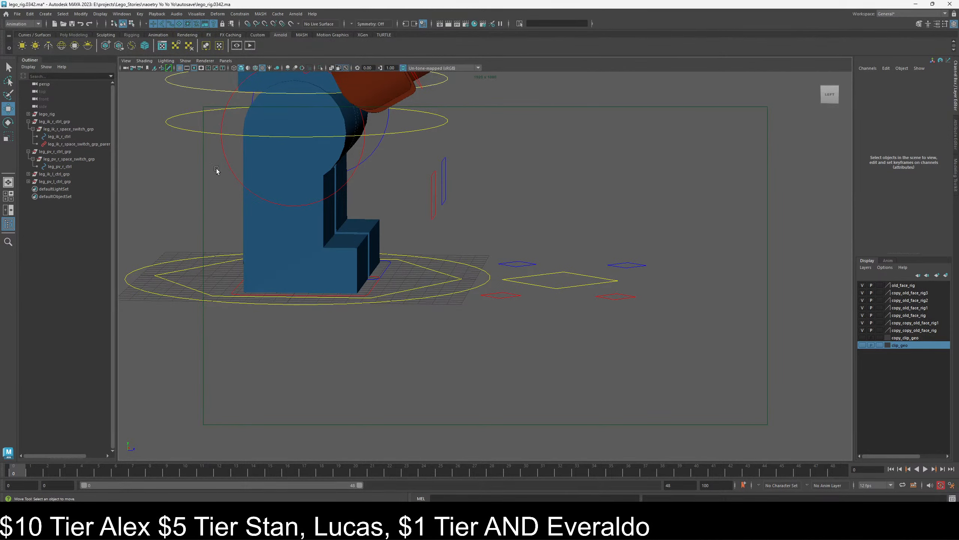
# - Start a new enum attribute named space on both selected leg controls, leg_ik_r_ctrl and leg_ik_l_ctrl
pyautogui.keyDown('alt'); pyautogui.moveTo(383, 265); pyautogui.dragTo(384, 279); pyautogui.keyUp('alt')
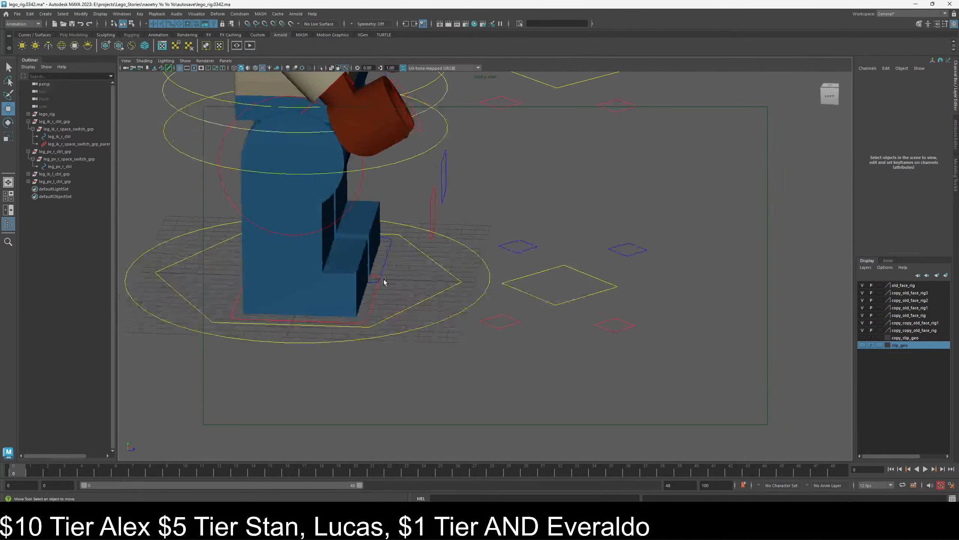
pyautogui.click(377, 278)
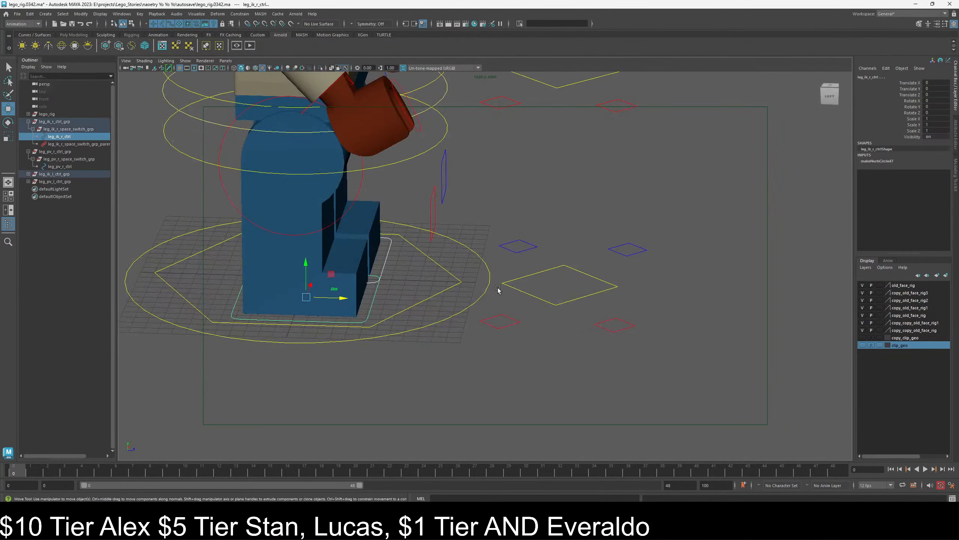
pyautogui.click(886, 68)
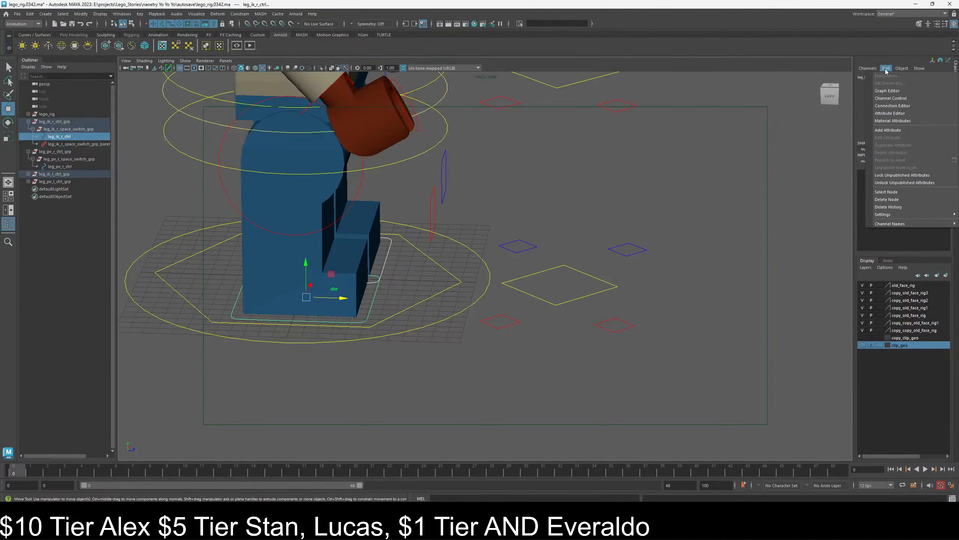
pyautogui.click(886, 130)
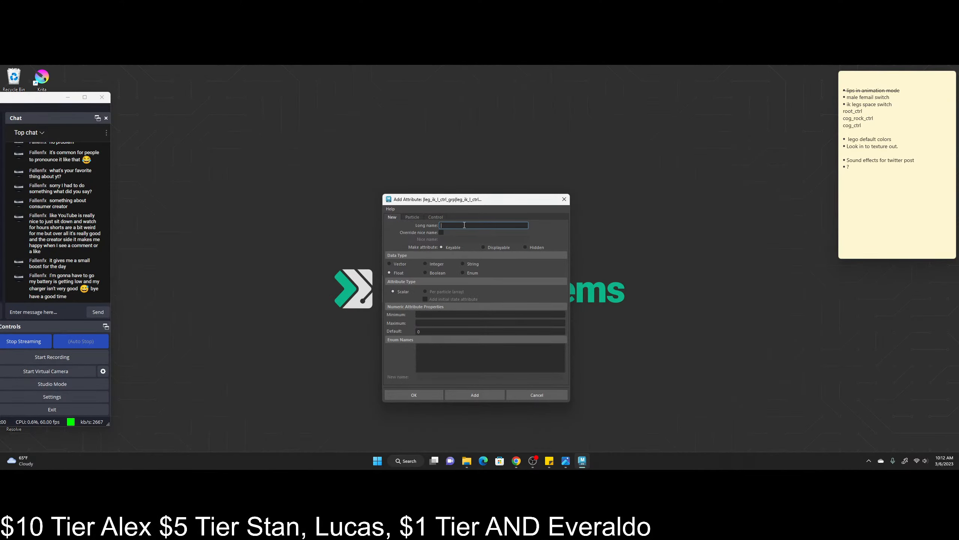
pyautogui.write('space')
pyautogui.click(463, 272)
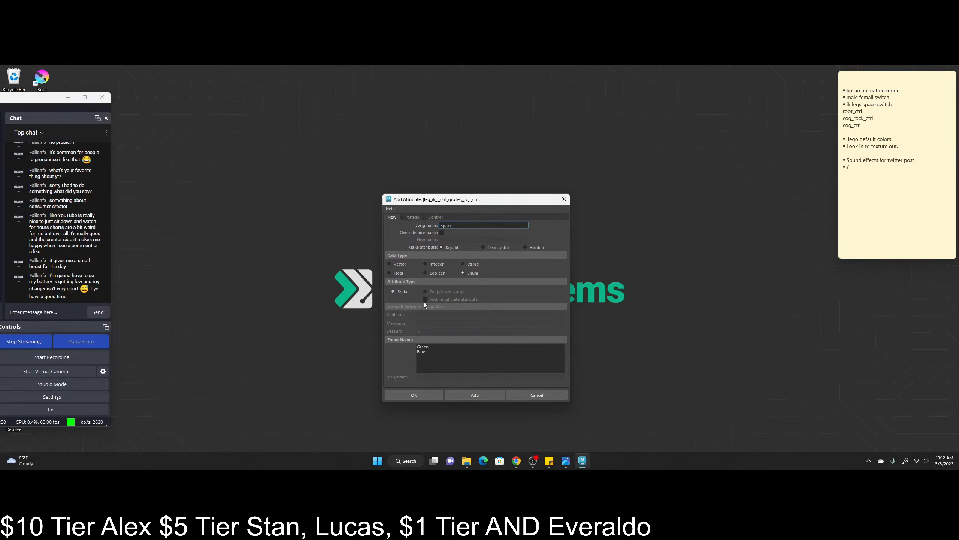
# - Replace the first enum name, Green, with root_ctrl copied from the sticky note
pyautogui.click(424, 347)
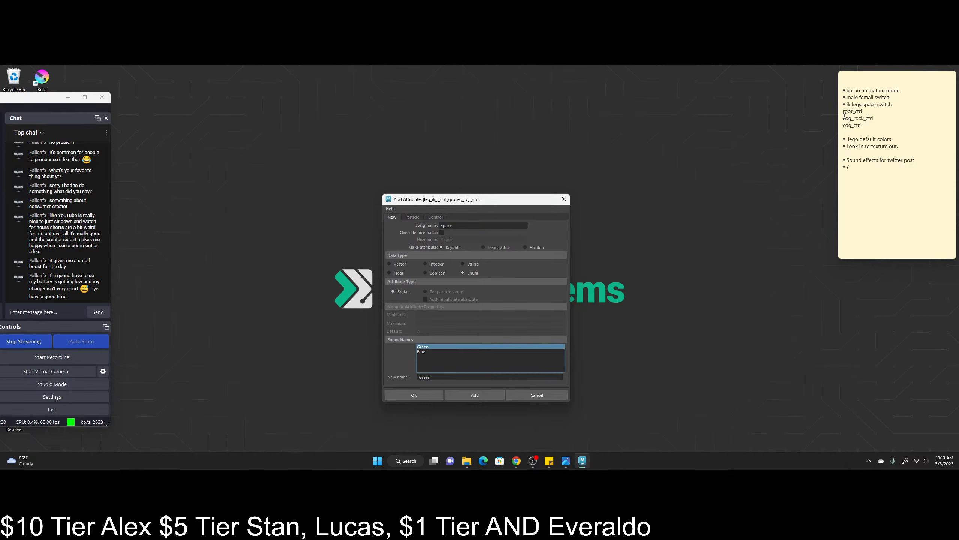
pyautogui.click(866, 111)
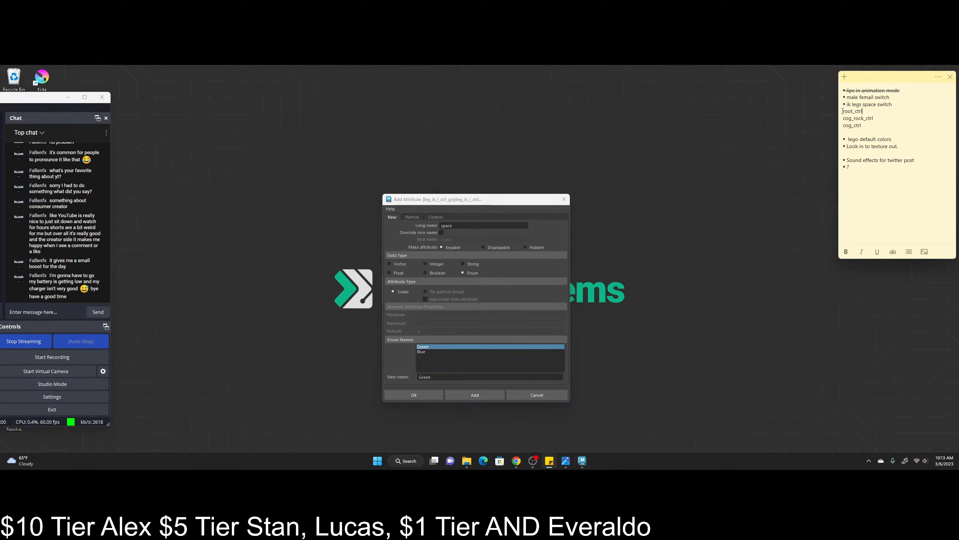
pyautogui.moveTo(867, 110); pyautogui.dragTo(844, 110)
pyautogui.hotkey('ctrl', 'c')
pyautogui.click(418, 376)
pyautogui.moveTo(418, 376); pyautogui.dragTo(446, 376)
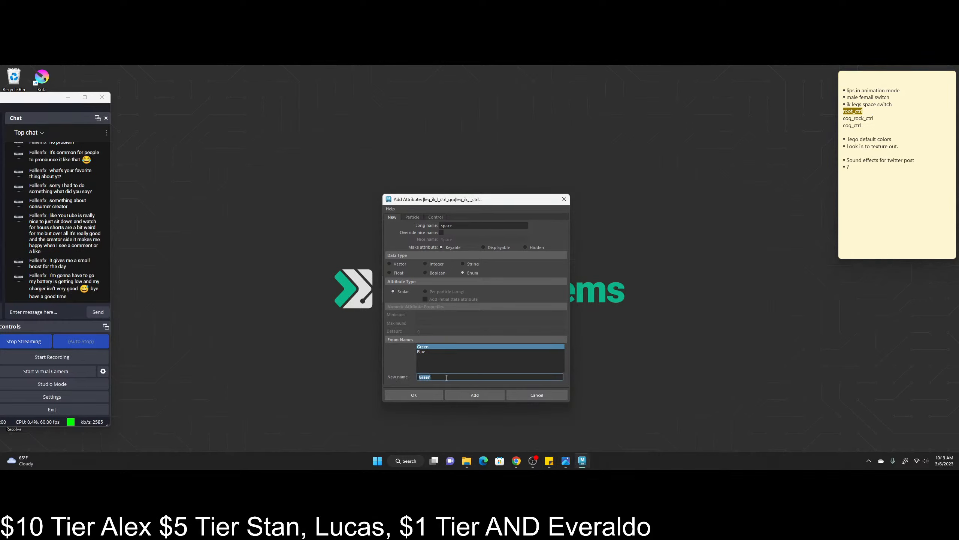
pyautogui.hotkey('ctrl', 'v')
# - Replace the second enum name, Blue, with cog_rock_ctrl copied from the sticky note
pyautogui.click(880, 118)
pyautogui.moveTo(874, 118); pyautogui.dragTo(841, 120)
pyautogui.hotkey('ctrl', 'c')
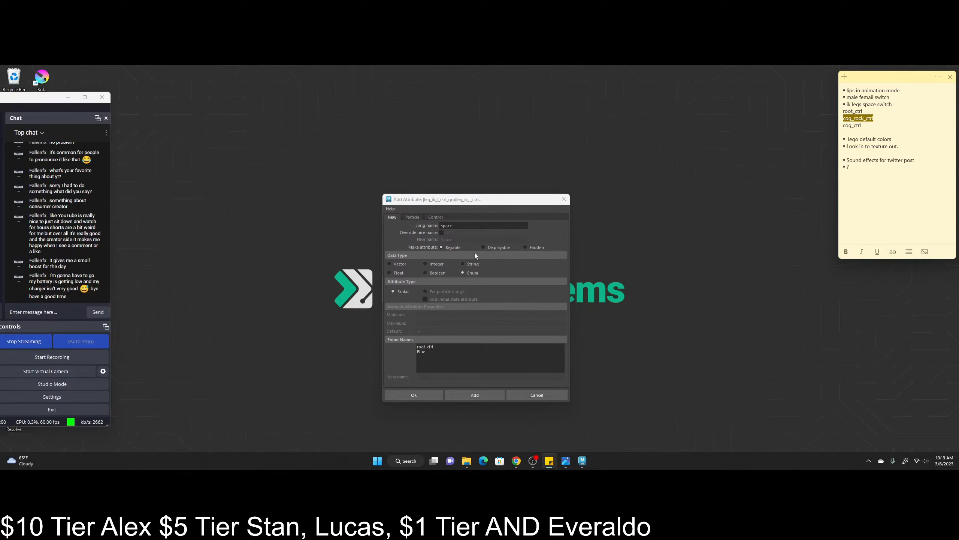
pyautogui.click(424, 352)
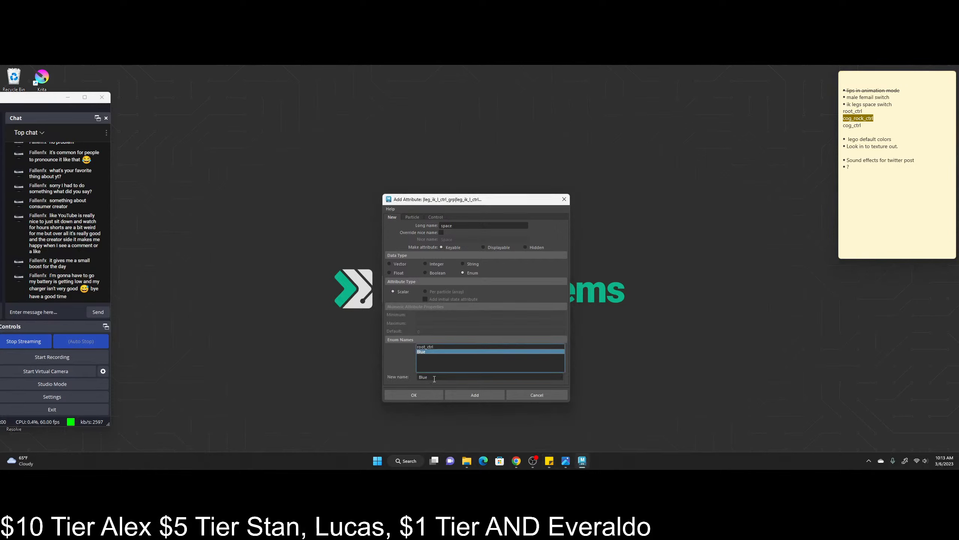
pyautogui.click(435, 377)
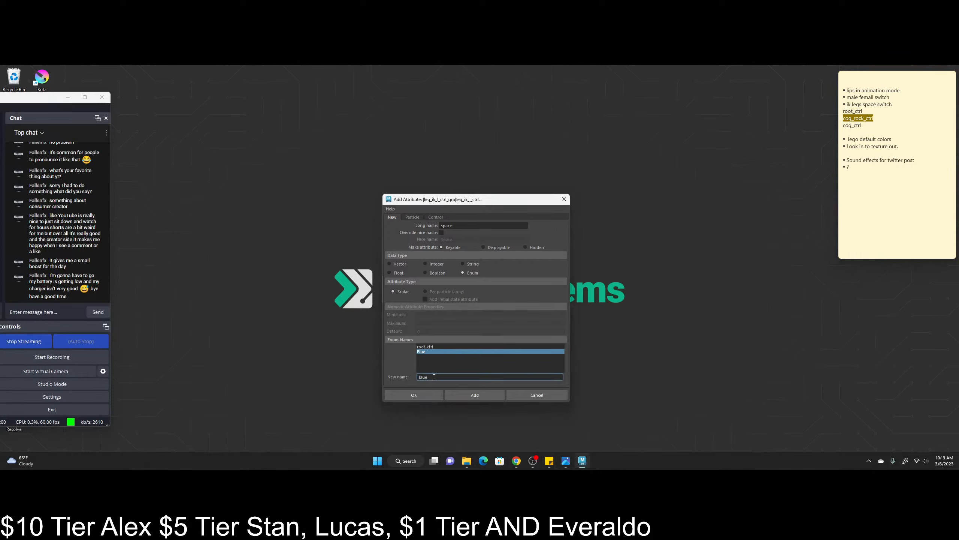
pyautogui.moveTo(435, 378); pyautogui.dragTo(421, 378)
pyautogui.hotkey('ctrl', 'v')
# - Enter cog_ctrl from the sticky note as the third enum name, add the attribute and close the attribute dialog
pyautogui.click(869, 125)
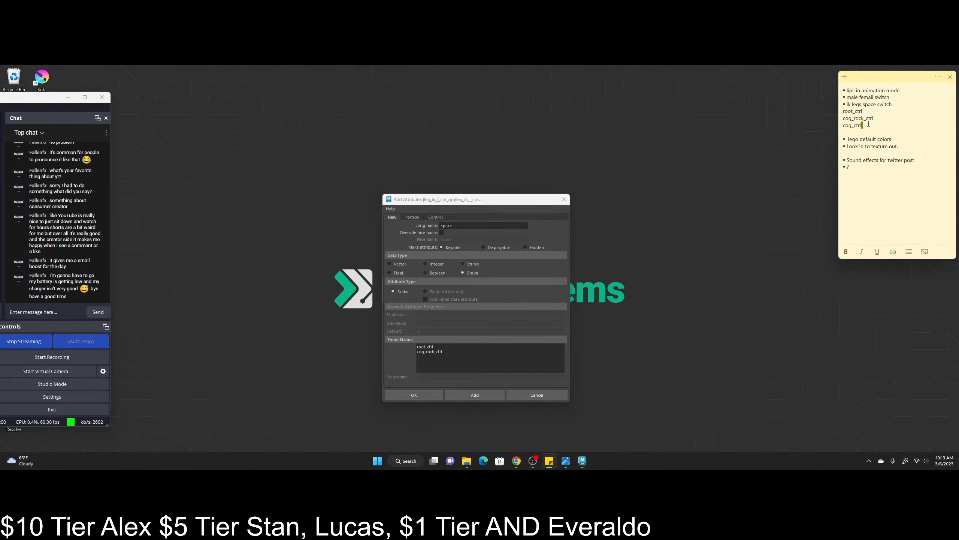
pyautogui.moveTo(864, 125); pyautogui.dragTo(843, 125)
pyautogui.hotkey('ctrl', 'c')
pyautogui.click(429, 358)
pyautogui.click(428, 376)
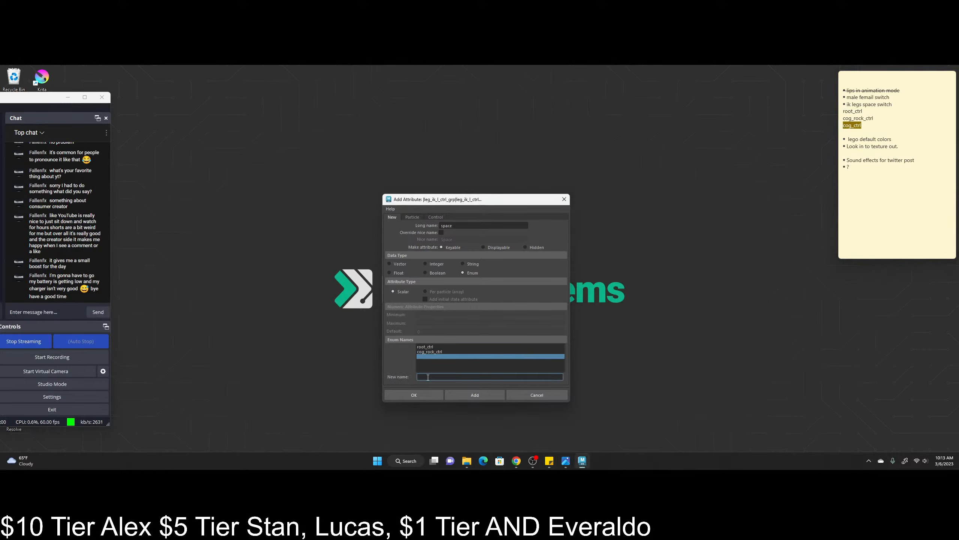
pyautogui.hotkey('ctrl', 'v')
pyautogui.press('Return')
pyautogui.click(475, 396)
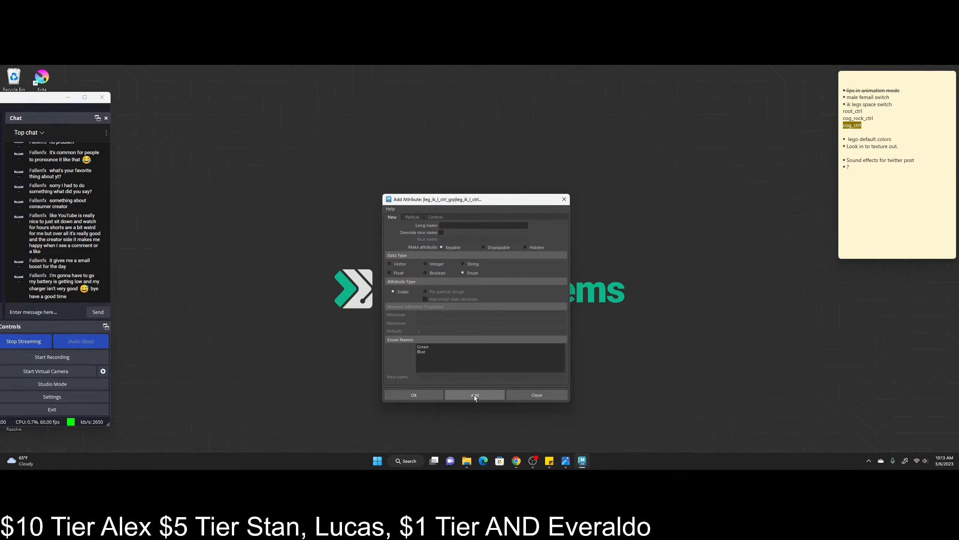
pyautogui.click(565, 199)
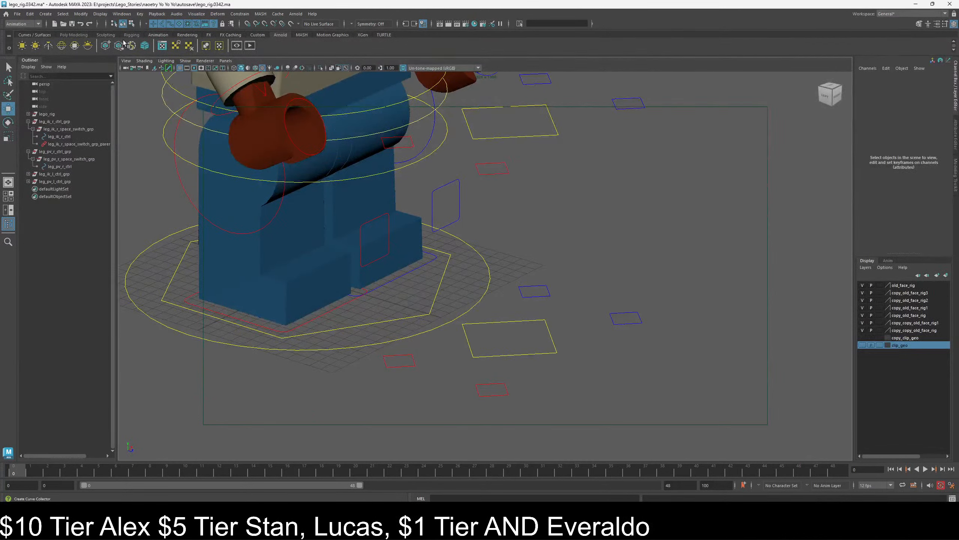
# - Open Set Driven Key and load the parent constraint of leg_ik_r_space_switch_grp as driven
pyautogui.click(140, 13)
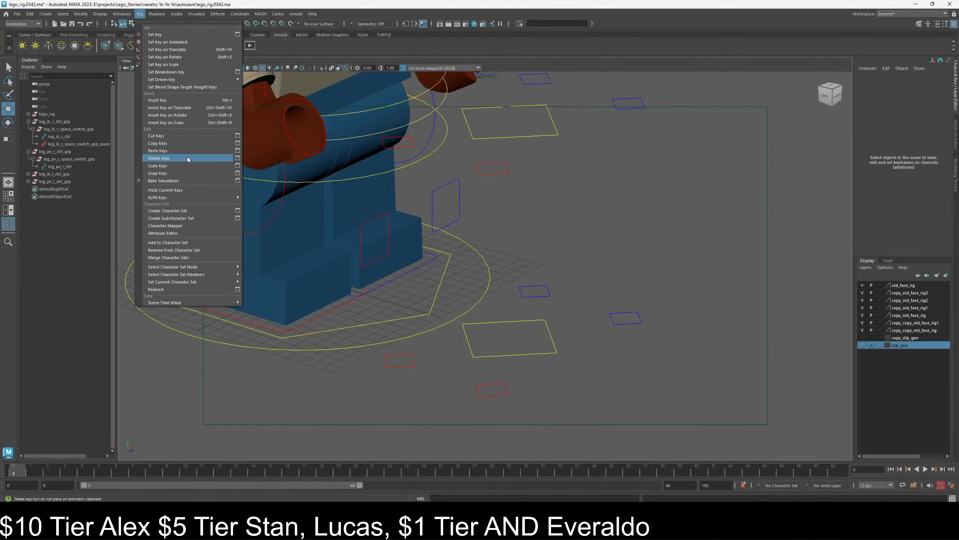
pyautogui.moveTo(228, 80)
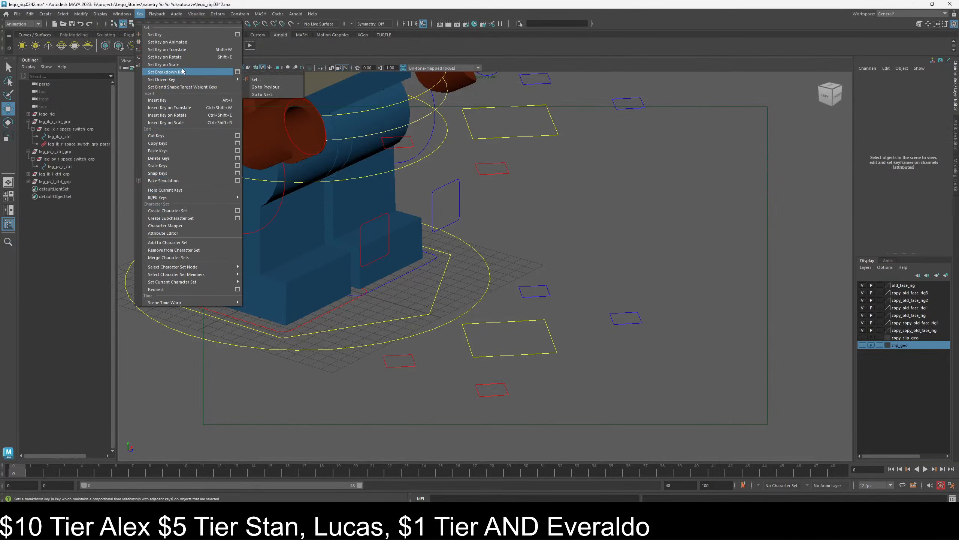
pyautogui.click(268, 78)
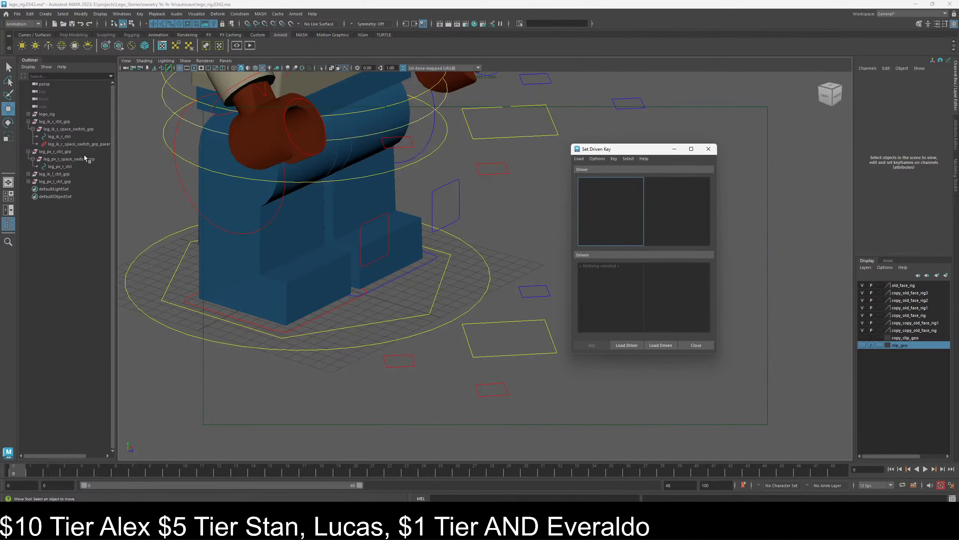
pyautogui.click(72, 144)
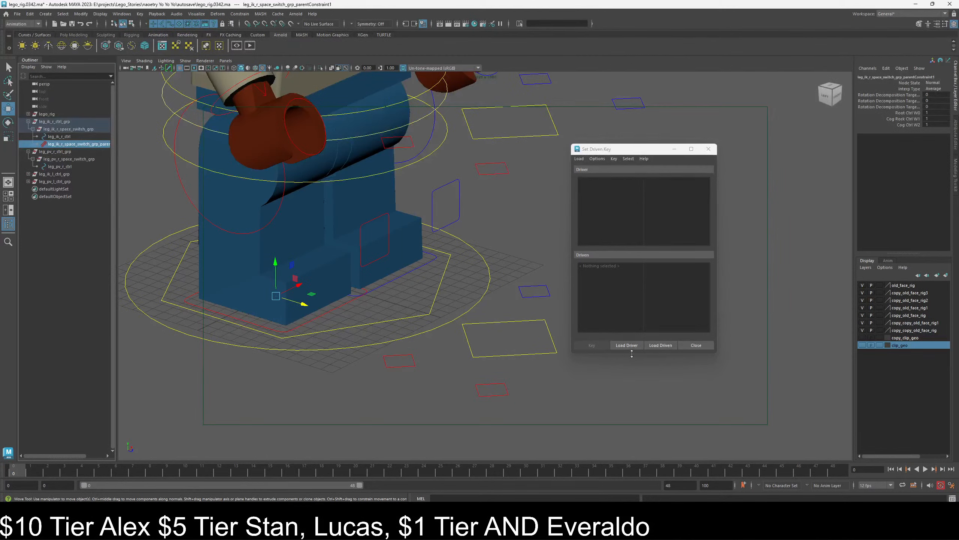
pyautogui.click(662, 345)
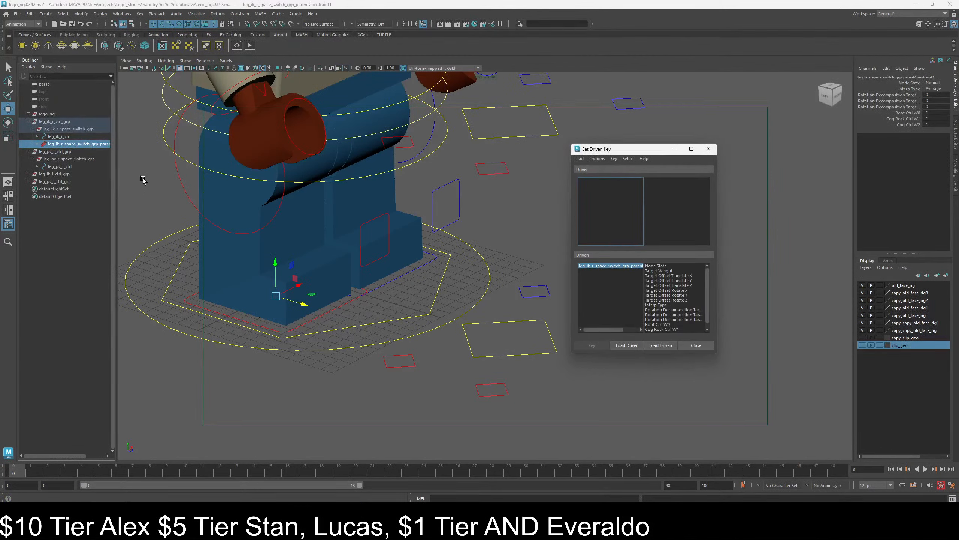
# - Load leg_ik_r_ctrl as driver with its Space attribute, and pick the Root, Cog Rock and Cog Ctrl weights as driven attributes
pyautogui.click(59, 137)
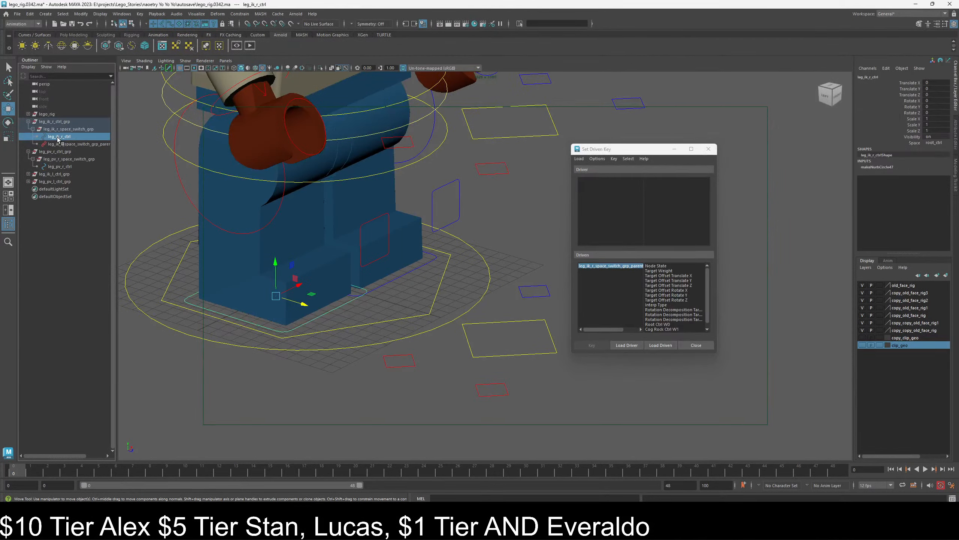
pyautogui.click(623, 346)
pyautogui.click(654, 231)
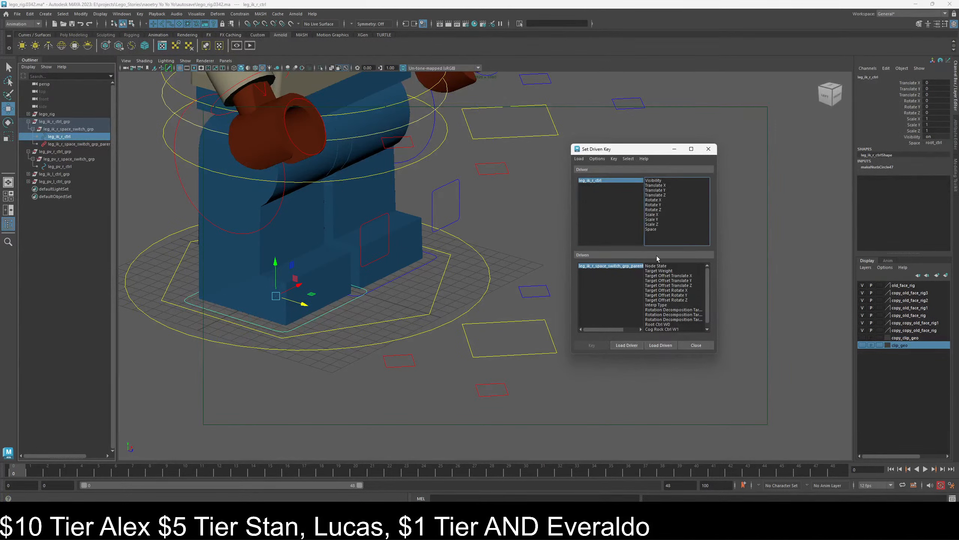
pyautogui.click(660, 229)
pyautogui.scroll(-1, 668, 303)
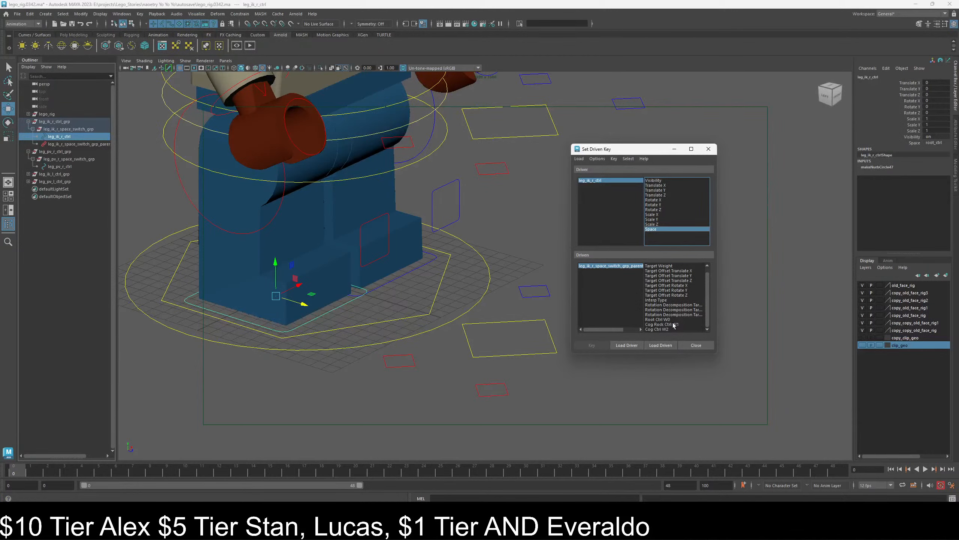
pyautogui.moveTo(674, 319); pyautogui.dragTo(673, 328)
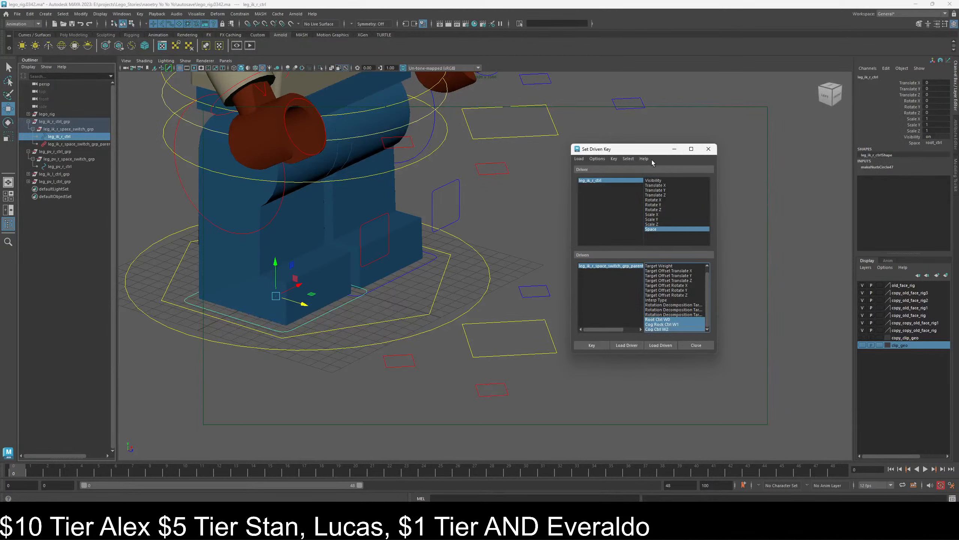
pyautogui.moveTo(637, 152); pyautogui.dragTo(649, 108)
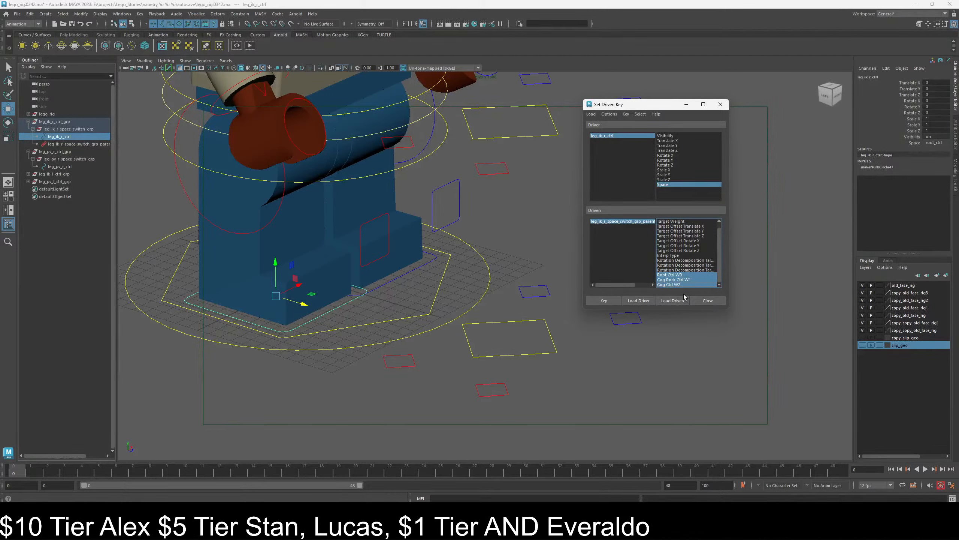
# - Set the parent constraint's Cog Rock Ctrl W1 and Cog Ctrl W2 weights to 0
pyautogui.click(690, 275)
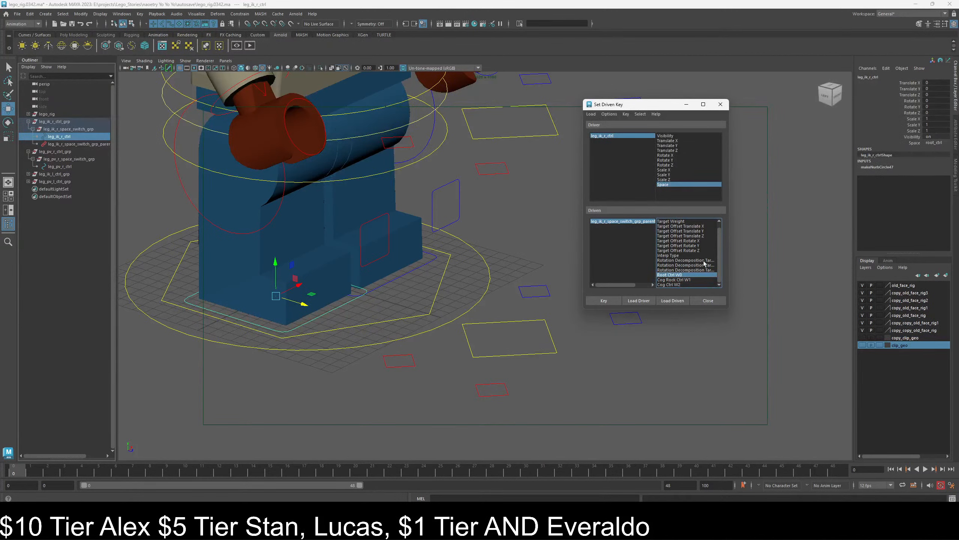
pyautogui.moveTo(691, 280); pyautogui.dragTo(689, 285)
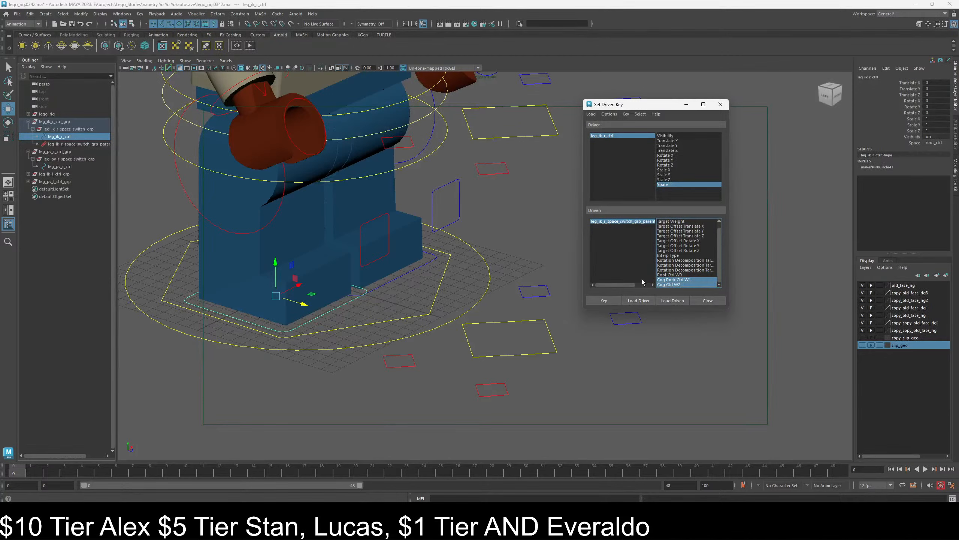
pyautogui.click(639, 223)
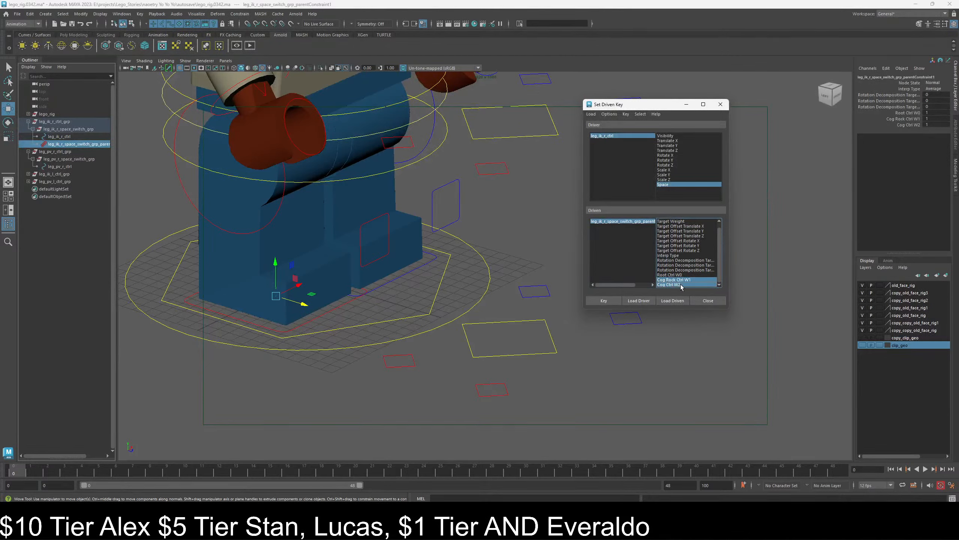
pyautogui.moveTo(940, 119); pyautogui.dragTo(941, 124)
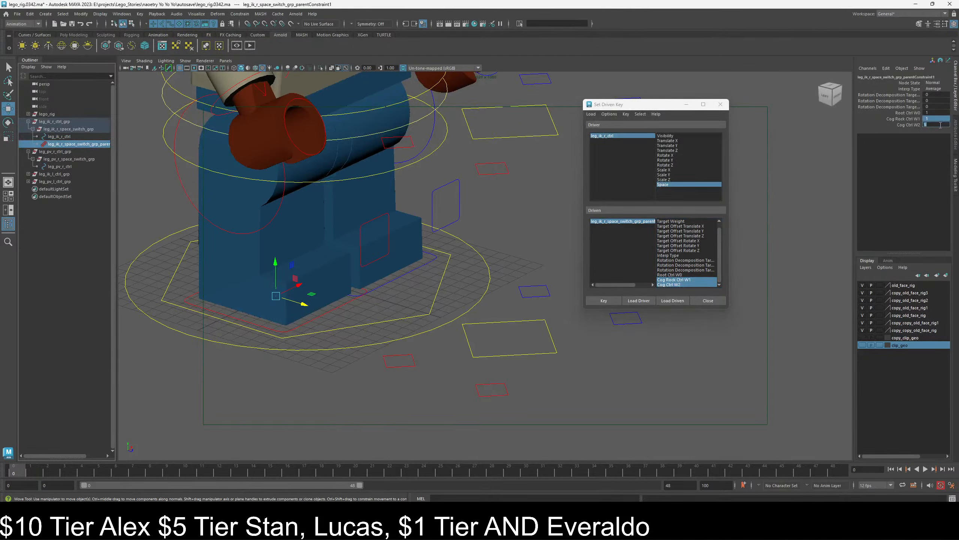
pyautogui.write('0')
pyautogui.press('Return')
# - Key all three constraint weights, Root Ctrl W0, Cog Rock Ctrl W1 and Cog Ctrl W2, against the root_ctrl space
pyautogui.click(671, 274)
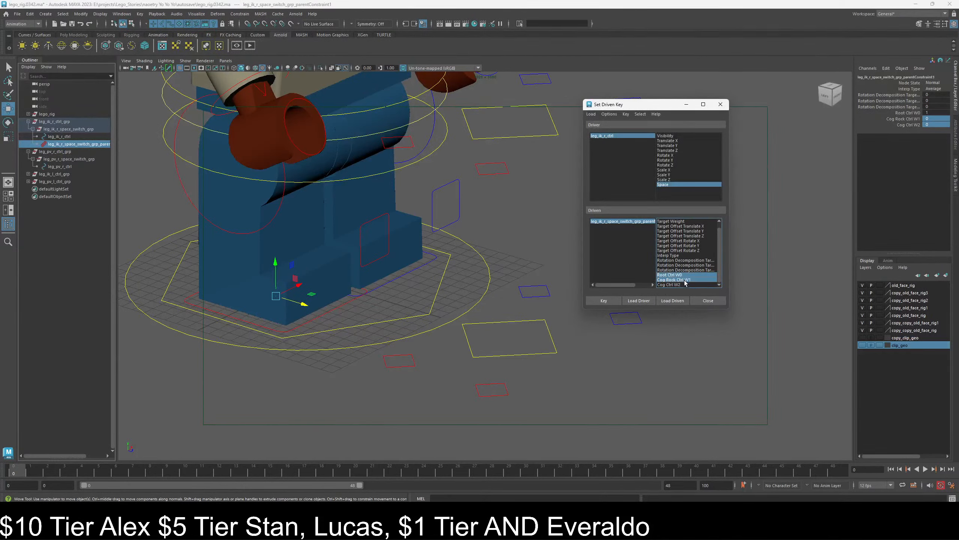
pyautogui.moveTo(685, 275); pyautogui.dragTo(686, 285)
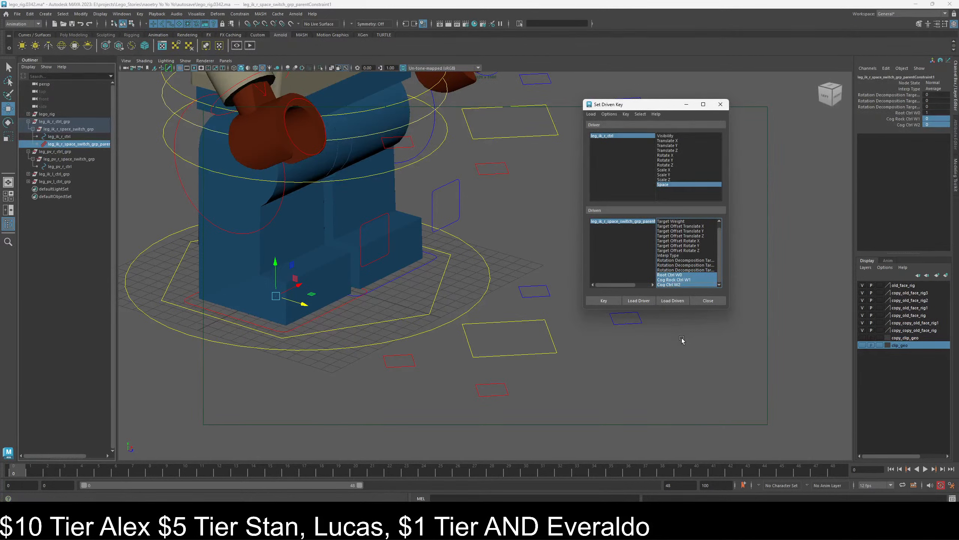
pyautogui.click(607, 301)
# - Switch the Space attribute of leg_ik_r_ctrl to cog_rock_ctrl
pyautogui.click(628, 136)
pyautogui.click(940, 143)
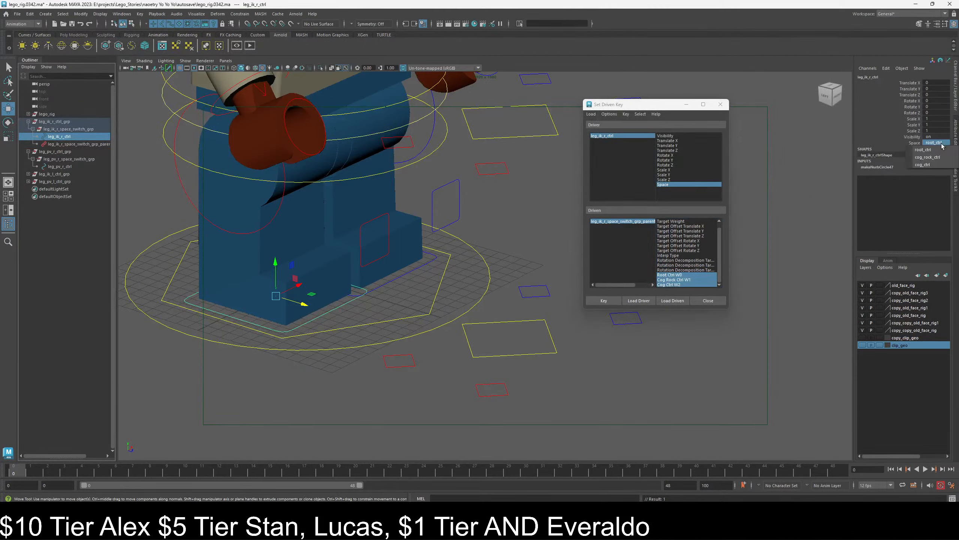
pyautogui.click(938, 157)
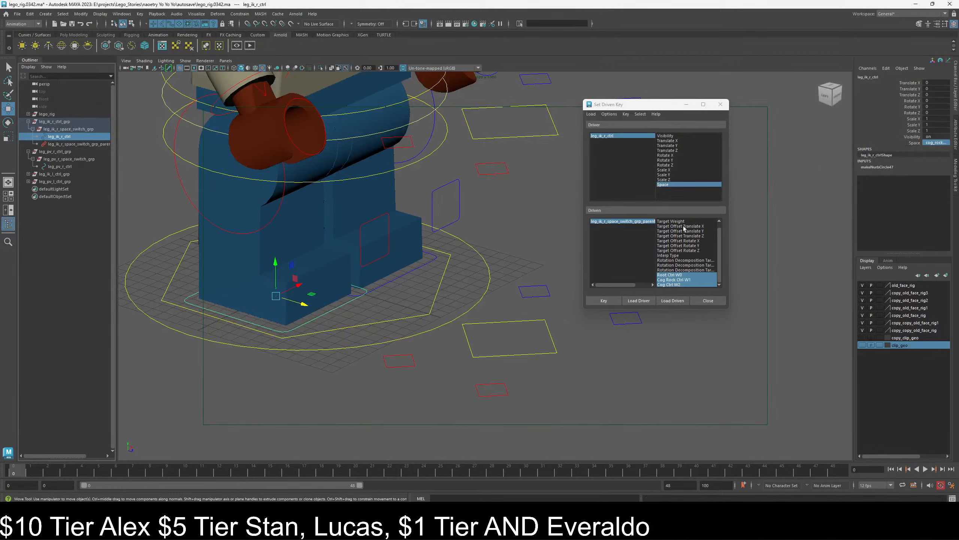
# - Set the leg_ik_r_space_switch_grp parent constraint's Cog Rock Ctrl W1 weight to 1 and Root Ctrl W0 to 0
pyautogui.click(673, 280)
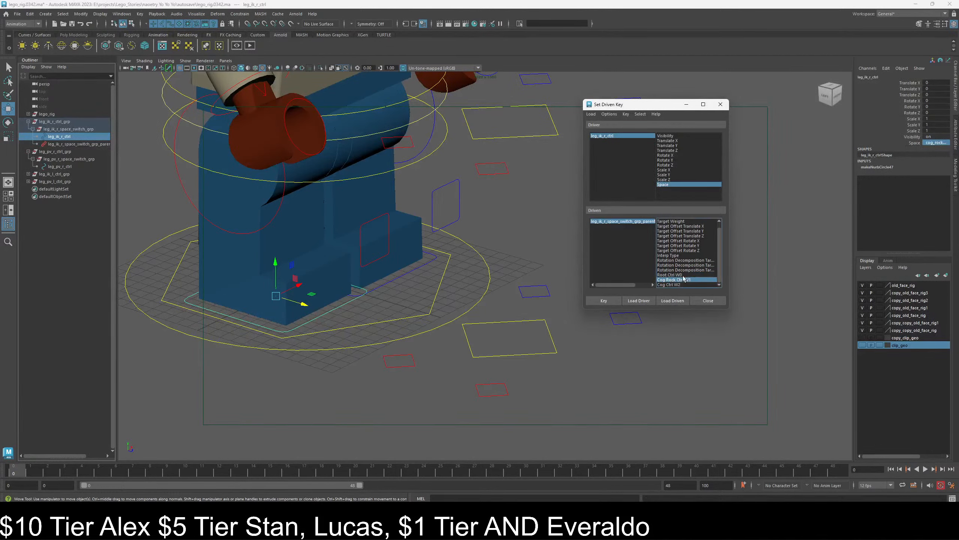
pyautogui.click(631, 223)
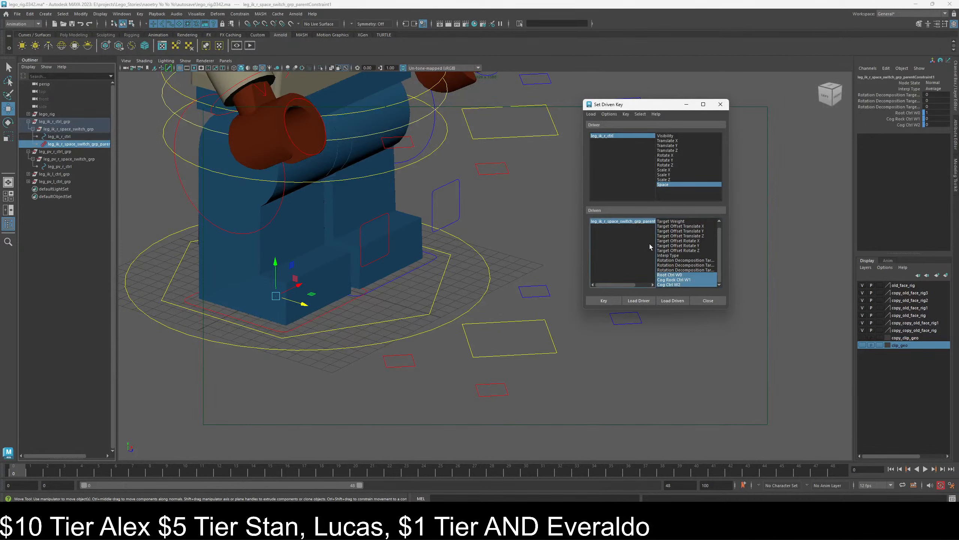
pyautogui.click(684, 280)
pyautogui.click(937, 119)
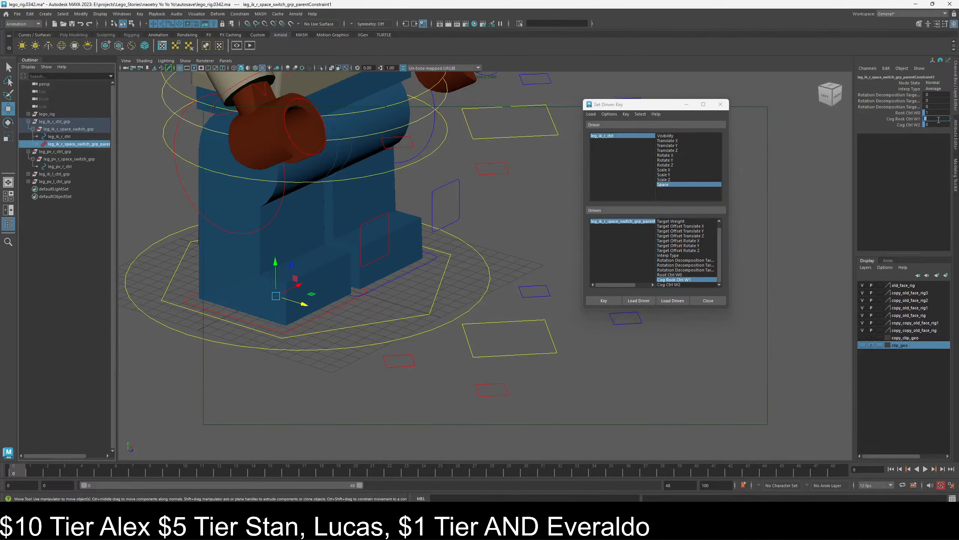
pyautogui.write('1')
pyautogui.click(939, 113)
pyautogui.write('0')
pyautogui.press('Return')
# - Key the Root Ctrl W0, Cog Rock Ctrl W1 and Cog Ctrl W2 weights against the cog_rock_ctrl space
pyautogui.moveTo(675, 275); pyautogui.dragTo(676, 288)
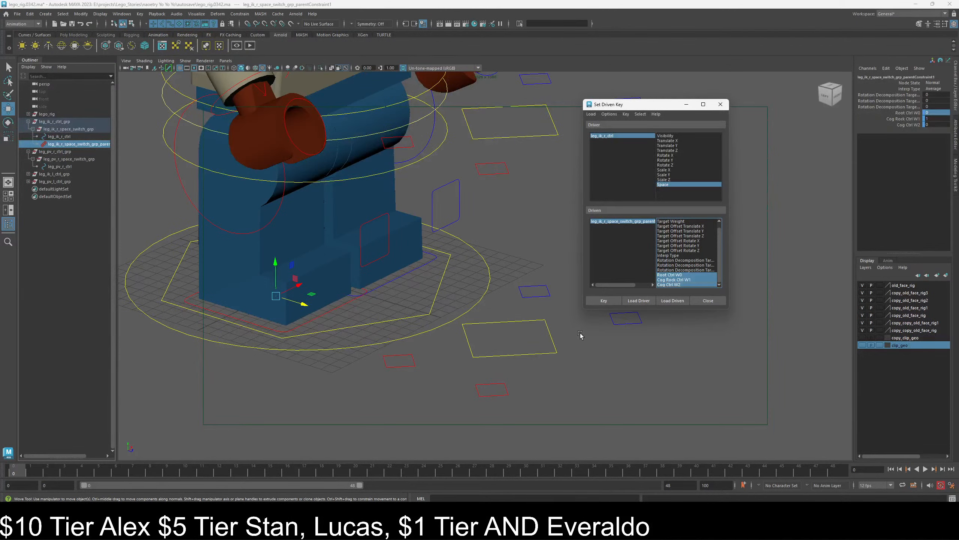
pyautogui.click(611, 301)
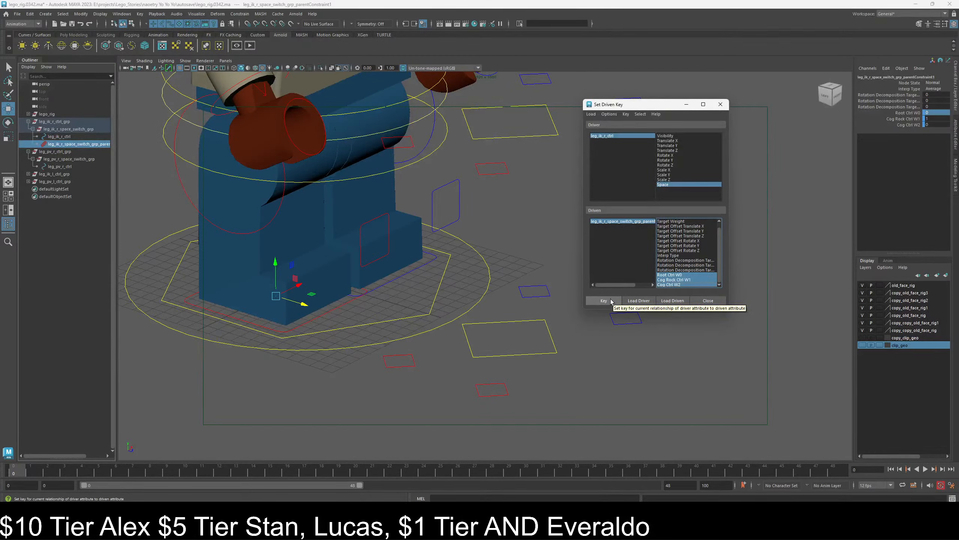
pyautogui.click(610, 301)
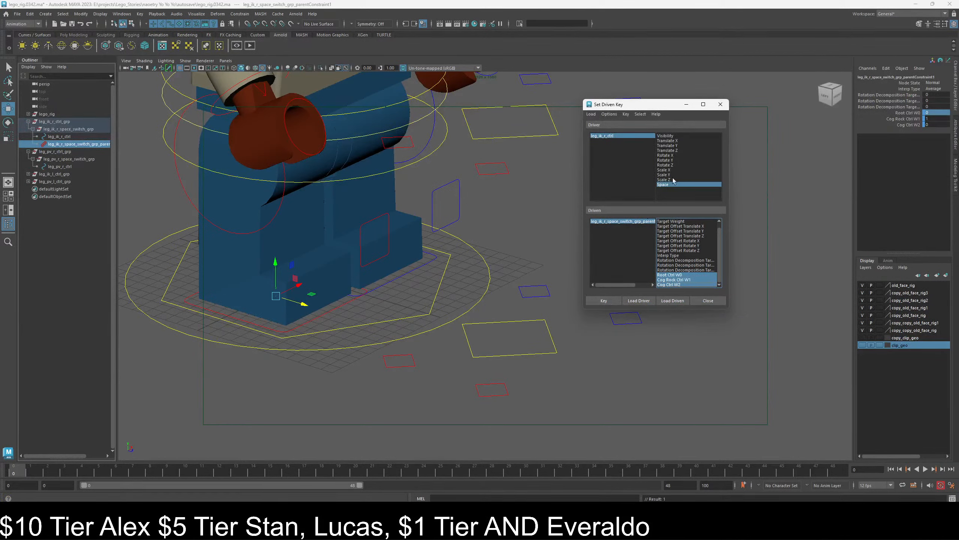
pyautogui.click(932, 125)
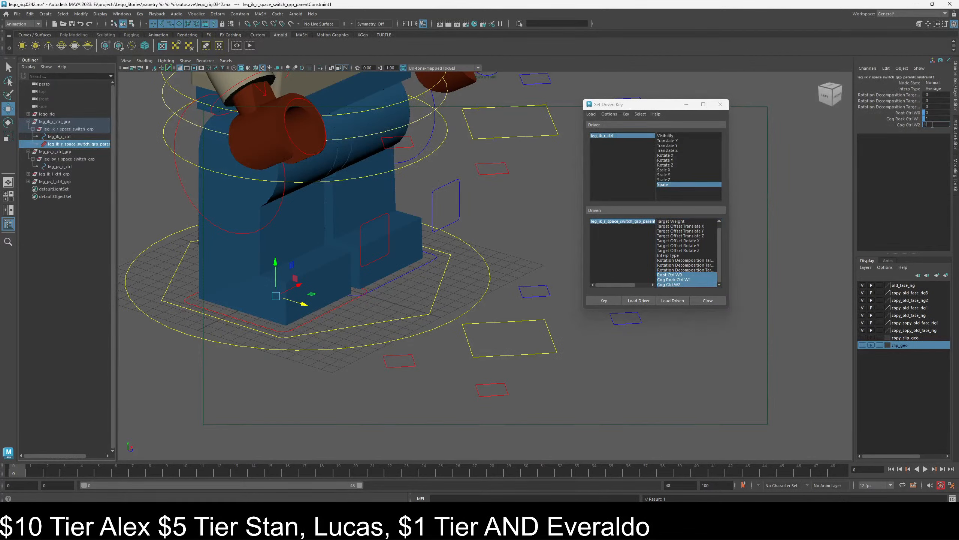
pyautogui.click(935, 119)
pyautogui.press('Return')
# - Switch the Space attribute of leg_ik_r_ctrl to cog_ctrl
pyautogui.click(637, 135)
pyautogui.click(940, 142)
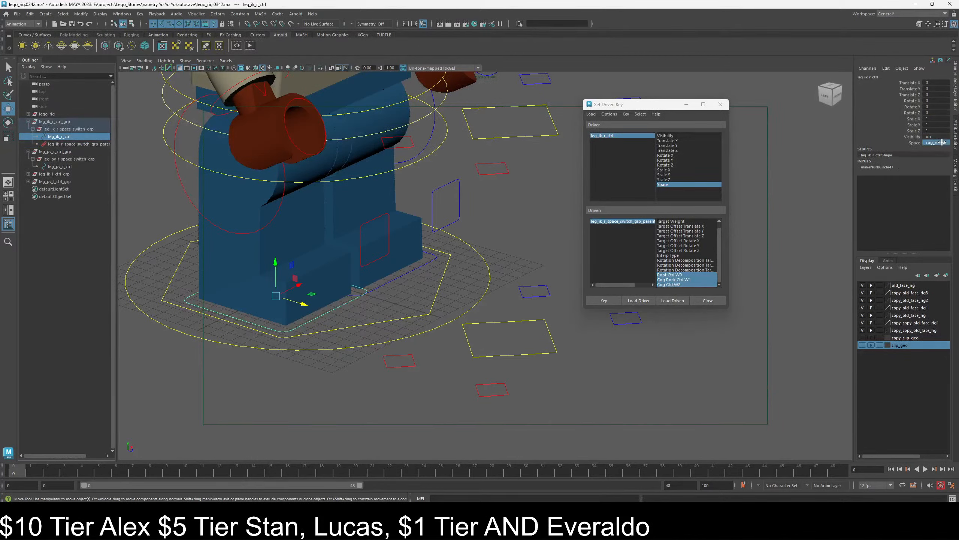
pyautogui.click(922, 164)
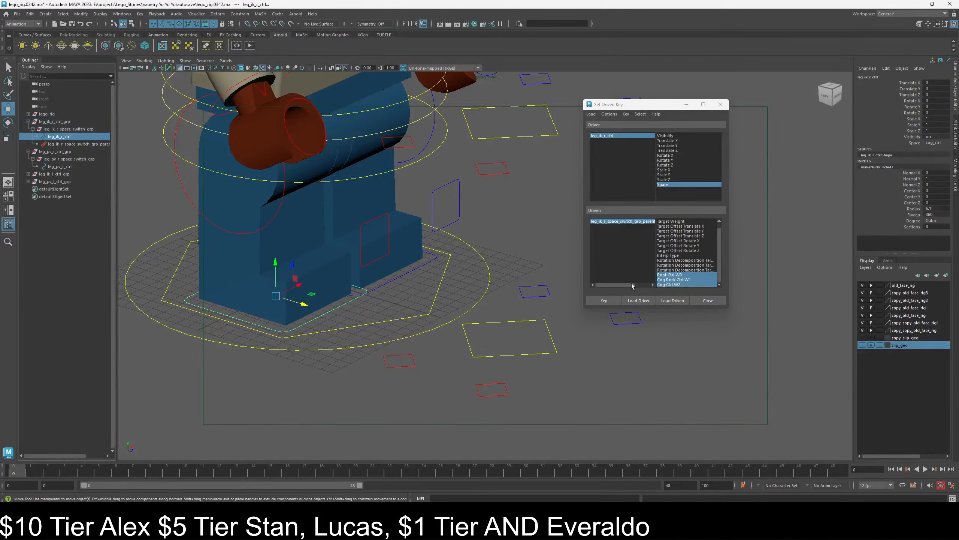
# - Set Cog Ctrl W2 to 1 and Cog Rock Ctrl W1 to 0, and key all three weights against the cog_ctrl space
pyautogui.click(637, 221)
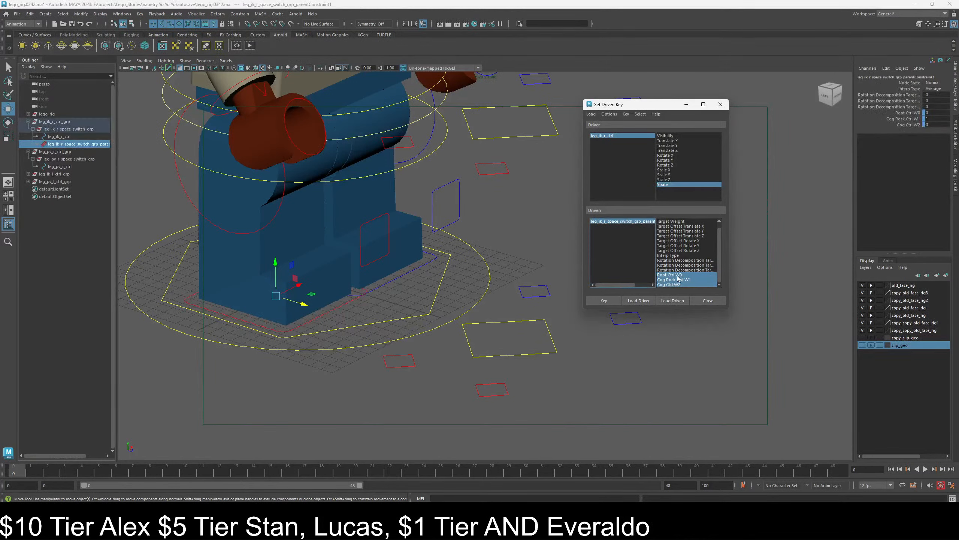
pyautogui.click(679, 285)
pyautogui.keyDown('shift'); pyautogui.click(676, 275); pyautogui.keyUp('shift')
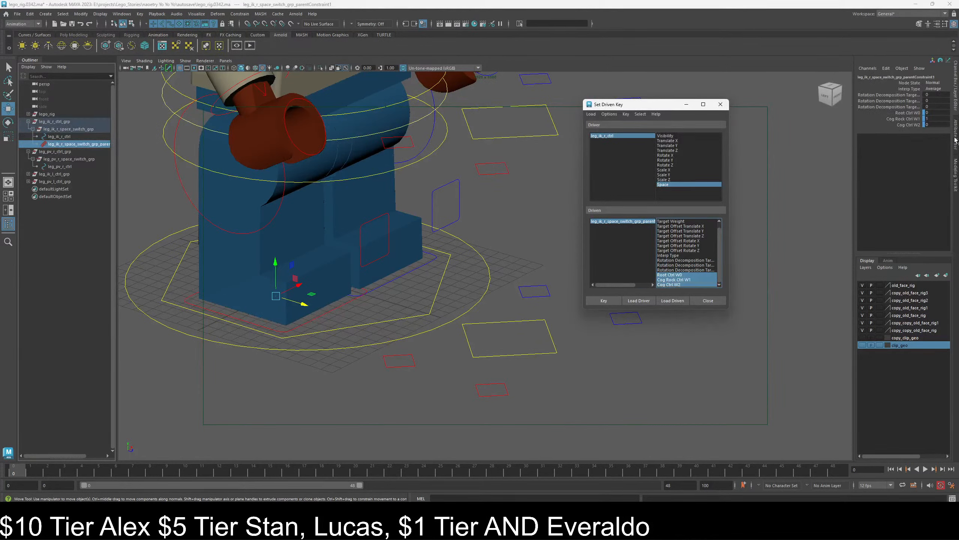
pyautogui.doubleClick(935, 124)
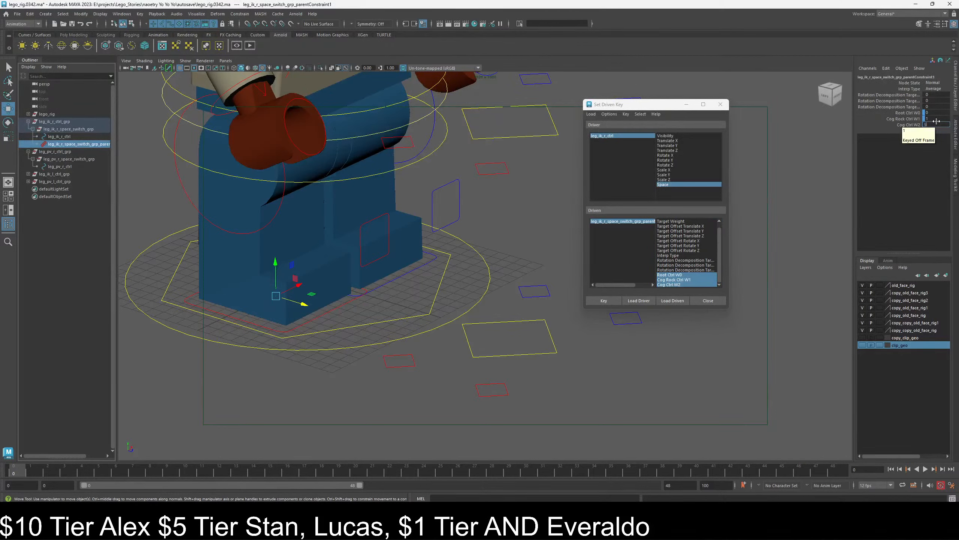
pyautogui.doubleClick(940, 118)
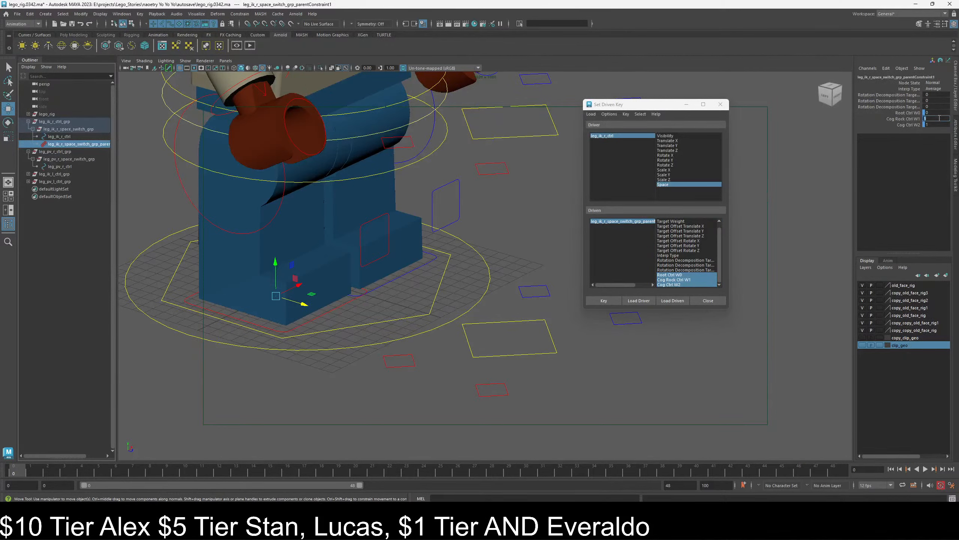
pyautogui.press('Return')
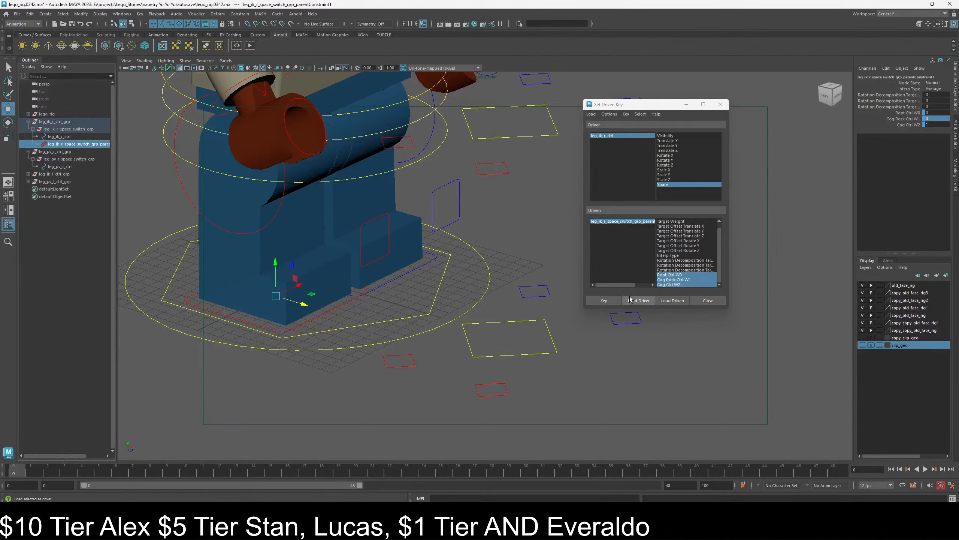
pyautogui.click(605, 301)
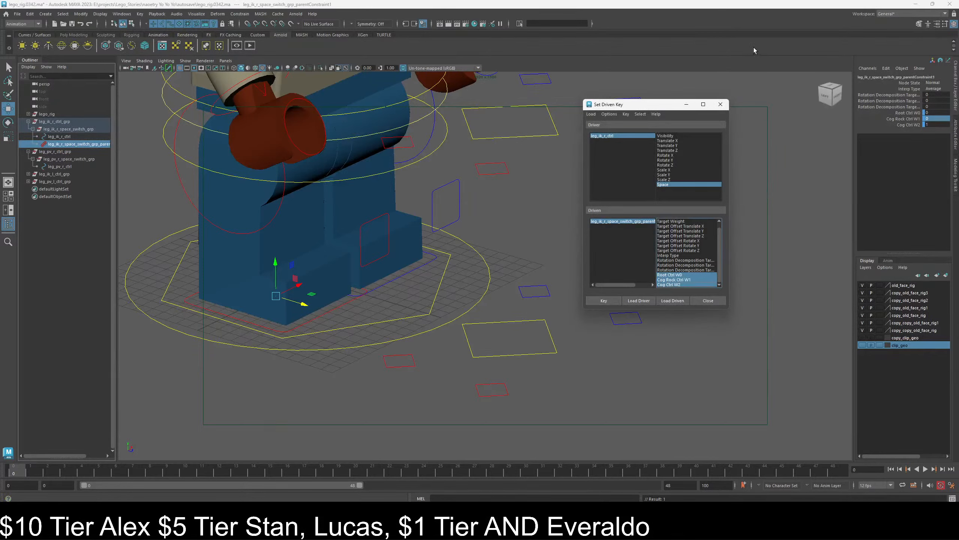
pyautogui.click(725, 105)
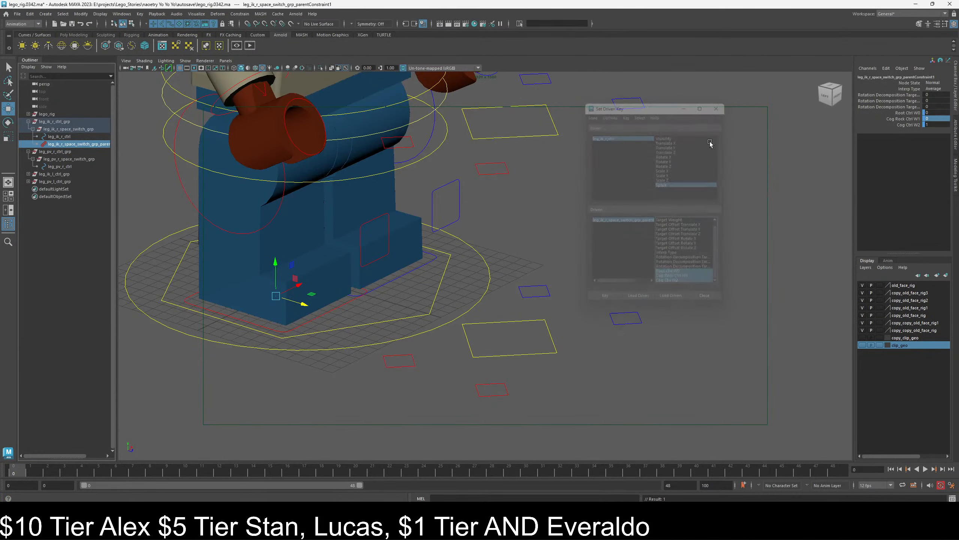
# - Test the cog_ctrl space of leg_ik_r_ctrl by rotating cog_ctrl in several directions, and undo the rotations
pyautogui.click(341, 300)
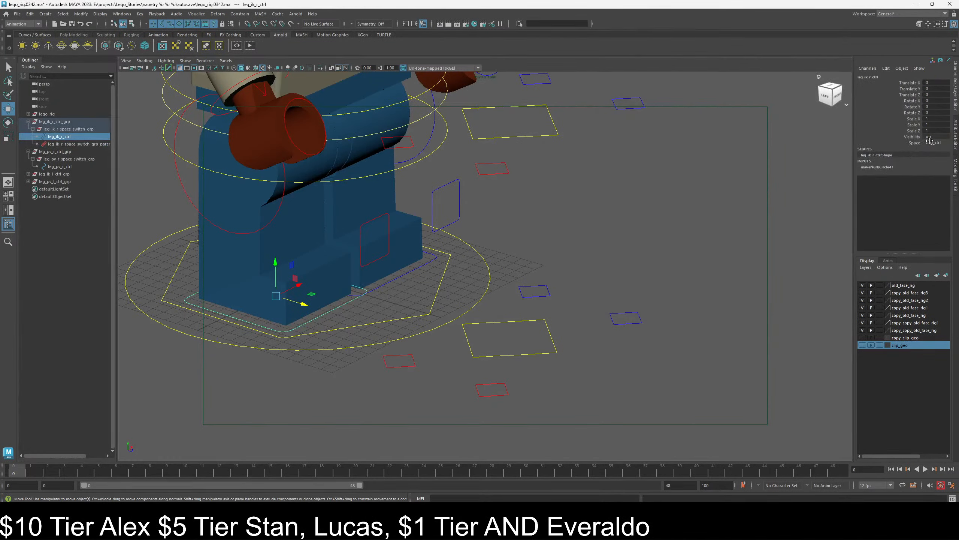
pyautogui.click(933, 142)
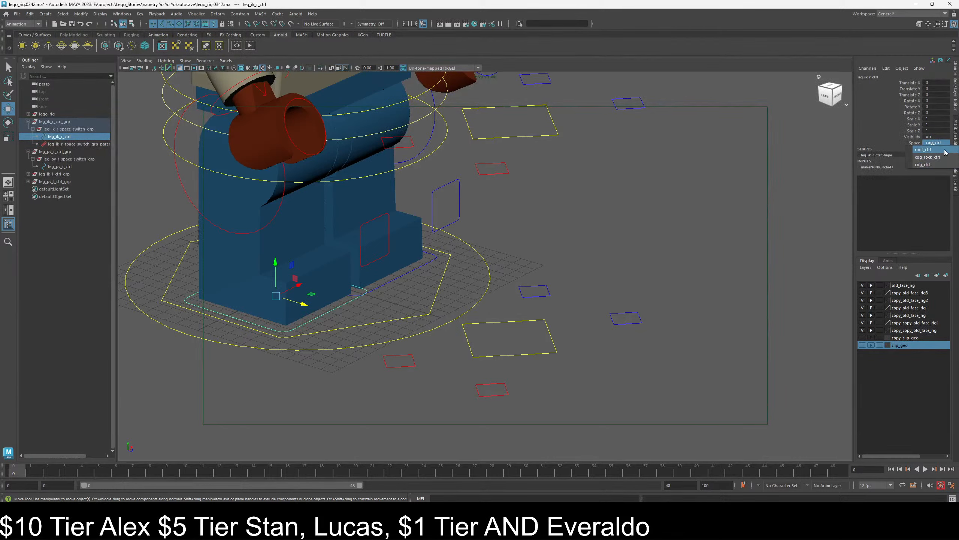
pyautogui.click(928, 165)
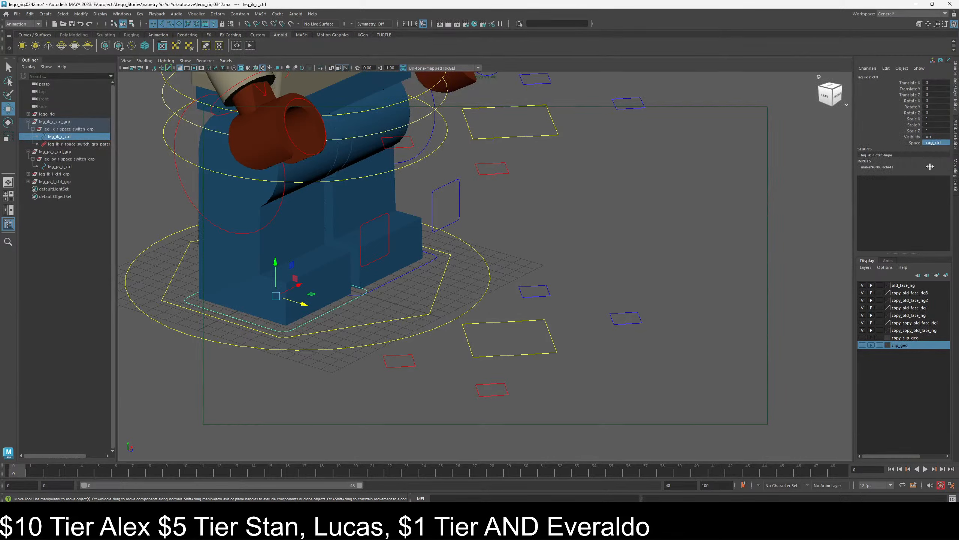
pyautogui.click(414, 386)
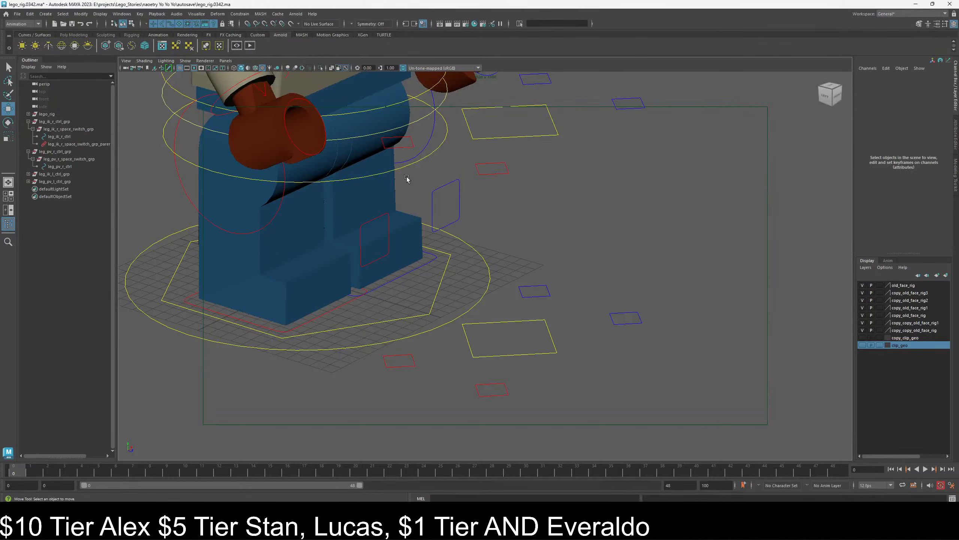
pyautogui.click(445, 133)
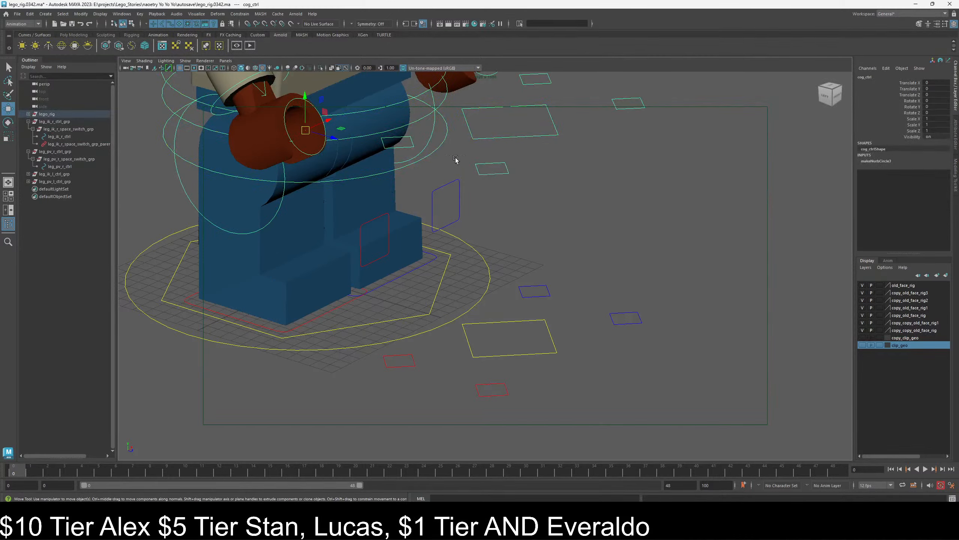
pyautogui.press('e')
pyautogui.moveTo(327, 119)
pyautogui.mouseDown()
pyautogui.moveTo(337, 126)
pyautogui.moveTo(334, 114)
pyautogui.moveTo(338, 133)
pyautogui.mouseUp()
pyautogui.hotkey('ctrl', 'z')
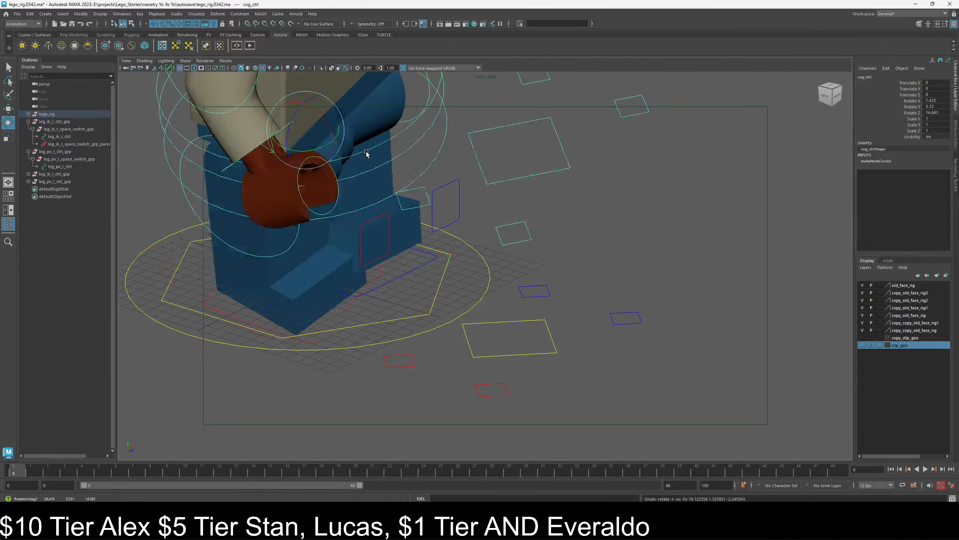
pyautogui.hotkey('ctrl', 'z')
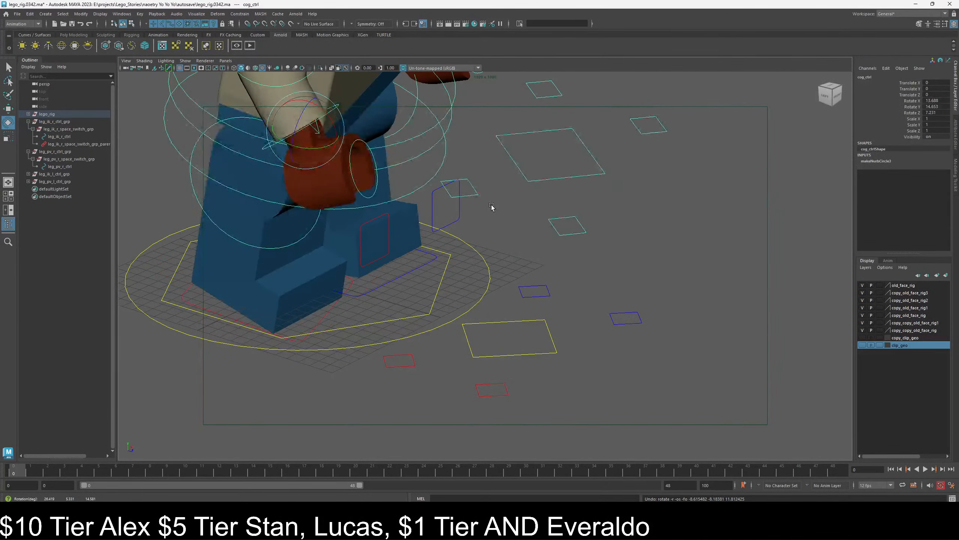
pyautogui.hotkey('ctrl', 'z')
pyautogui.hotkey('ctrl', 'z')
pyautogui.hotkey('ctrl', 'z')
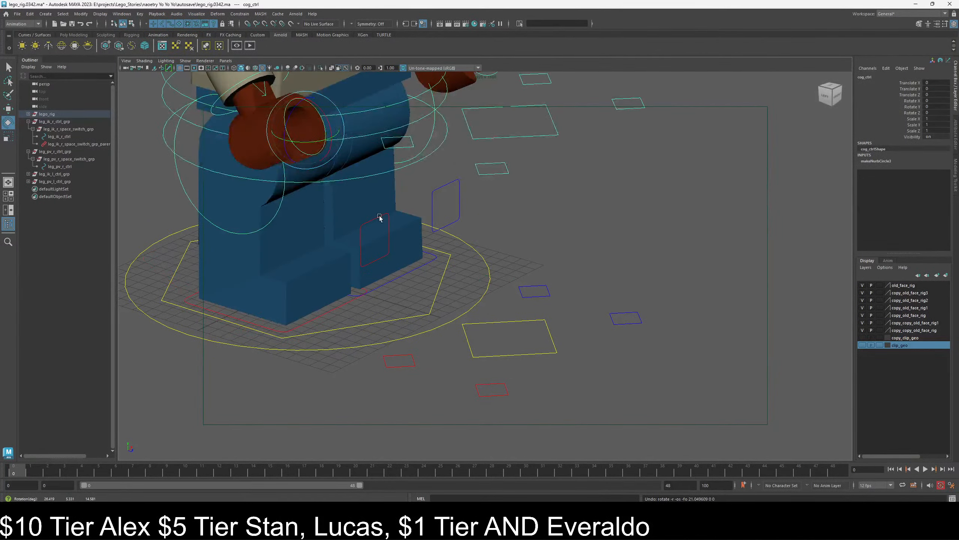
pyautogui.keyDown('alt'); pyautogui.moveTo(391, 206); pyautogui.dragTo(485, 211); pyautogui.keyUp('alt')
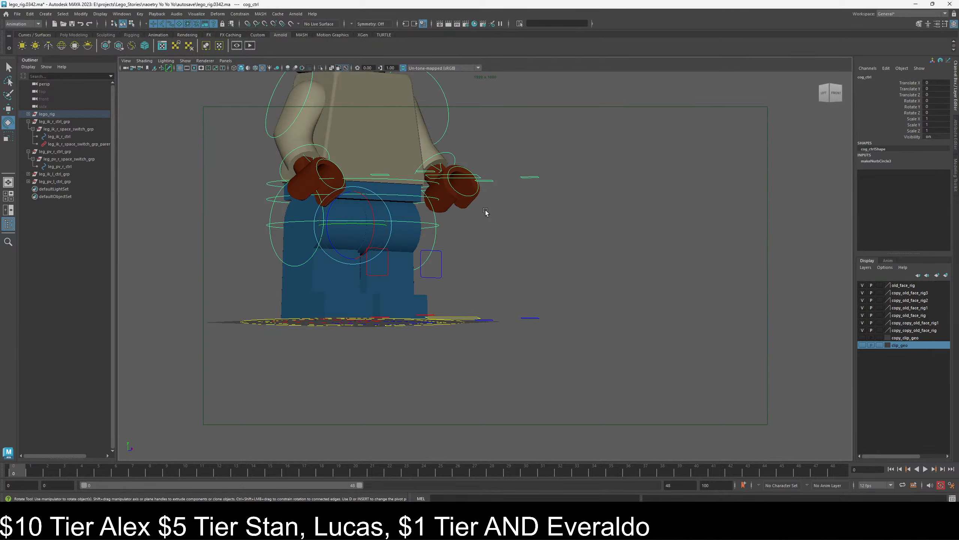
pyautogui.keyDown('alt'); pyautogui.moveTo(473, 241); pyautogui.dragTo(529, 305); pyautogui.keyUp('alt')
pyautogui.click(528, 306)
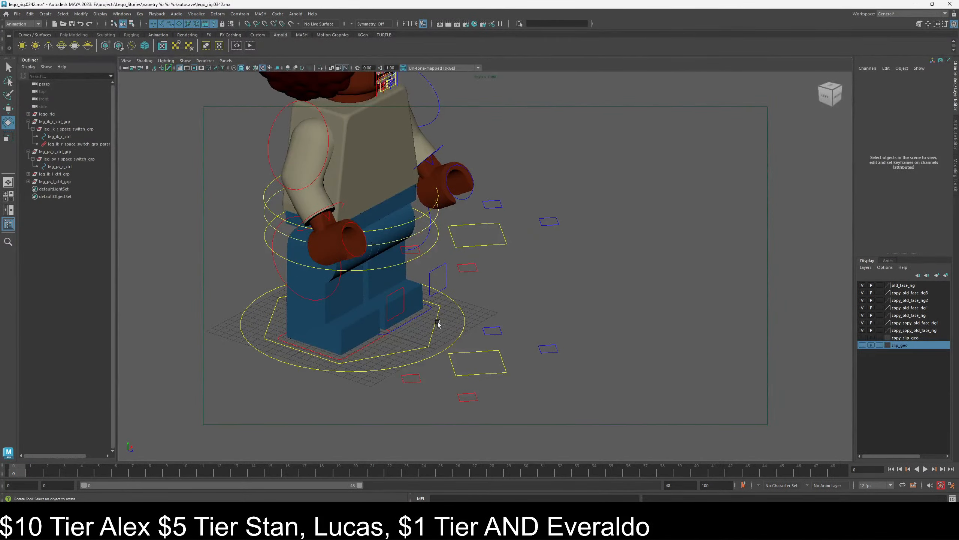
pyautogui.keyDown('alt'); pyautogui.moveTo(438, 323); pyautogui.dragTo(517, 255); pyautogui.keyUp('alt')
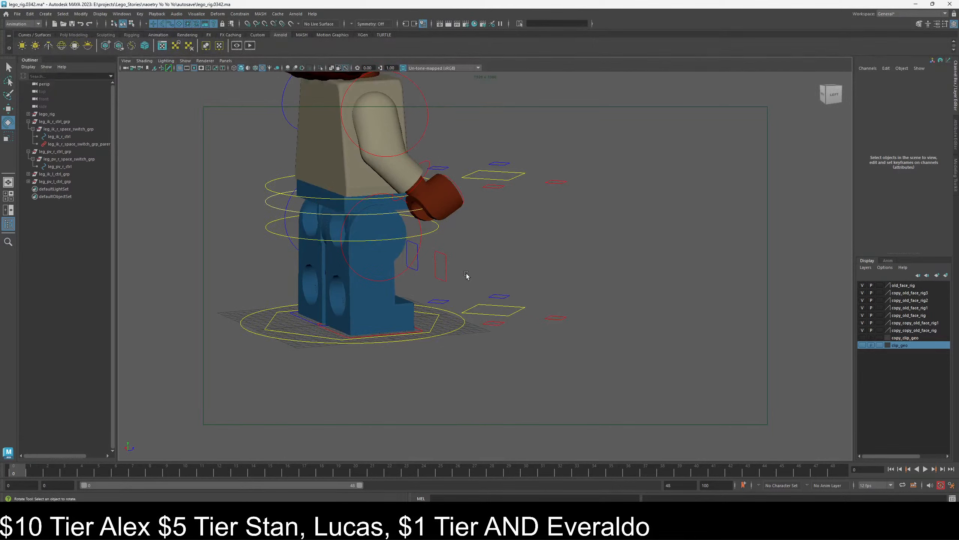
pyautogui.moveTo(460, 268)
pyautogui.keyDown('alt'); pyautogui.mouseDown()
pyautogui.moveTo(492, 253)
pyautogui.moveTo(473, 275)
pyautogui.mouseUp(); pyautogui.keyUp('alt')
pyautogui.click(399, 330)
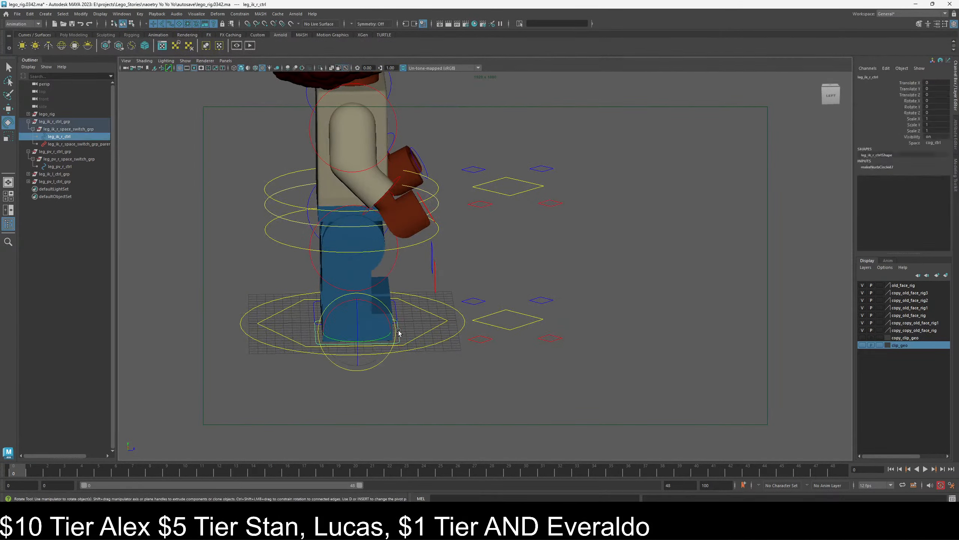
pyautogui.keyDown('shift'); pyautogui.click(435, 285); pyautogui.keyUp('shift')
pyautogui.keyDown('alt'); pyautogui.moveTo(451, 299); pyautogui.dragTo(355, 289); pyautogui.keyUp('alt')
pyautogui.click(512, 280)
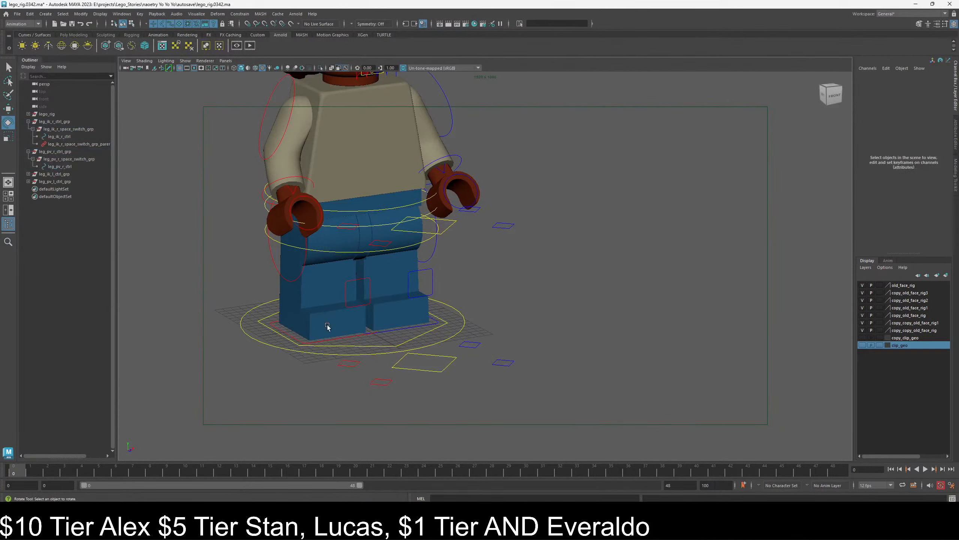
# - Parent-constrain leg_pv_r_space_switch_grp to leg_ik_r_ctrl, root_ctrl, cog_rock_ctrl and cog_ctrl, with maintain offset on
pyautogui.click(341, 337)
pyautogui.keyDown('alt'); pyautogui.moveTo(330, 344); pyautogui.dragTo(394, 350); pyautogui.keyUp('alt')
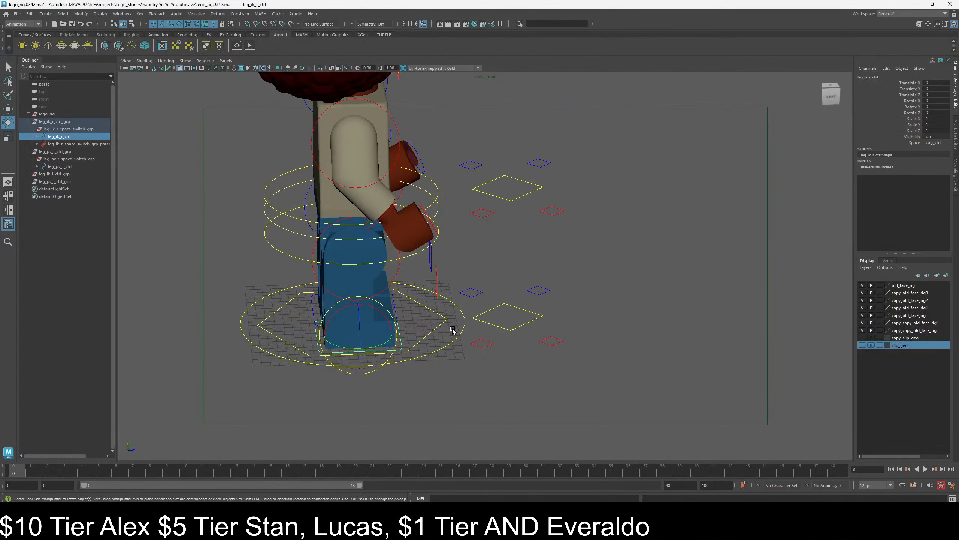
pyautogui.click(456, 351)
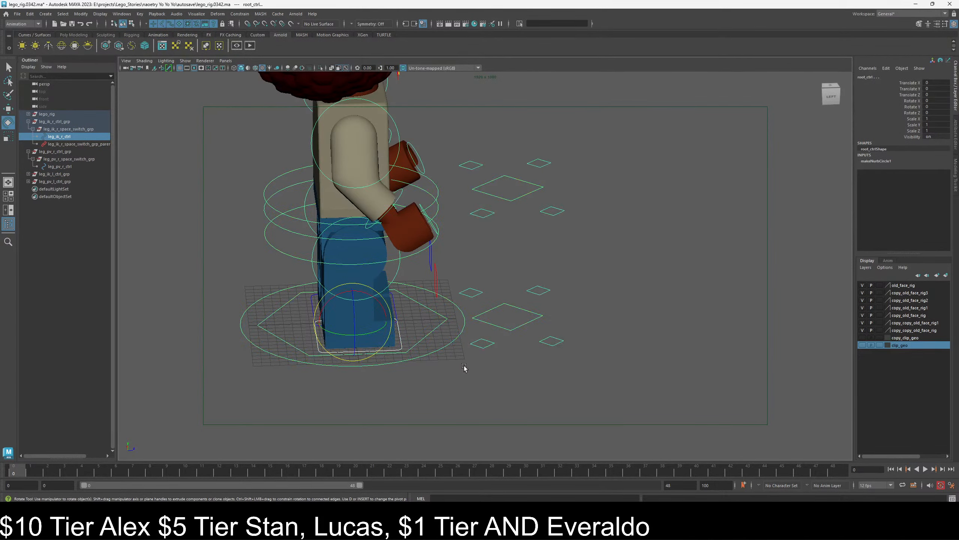
pyautogui.click(431, 340)
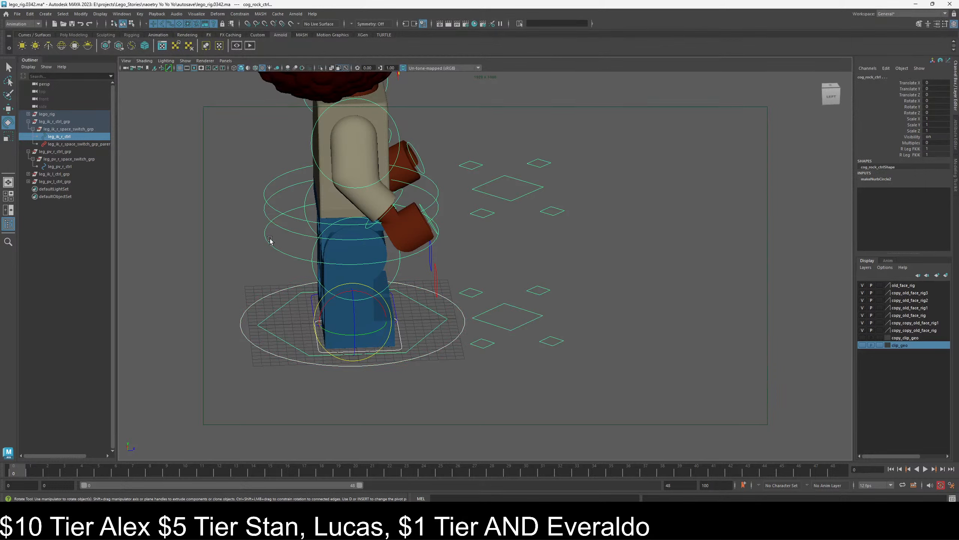
pyautogui.moveTo(273, 236); pyautogui.dragTo(245, 252)
pyautogui.keyDown('alt'); pyautogui.moveTo(471, 326); pyautogui.dragTo(435, 319); pyautogui.keyUp('alt')
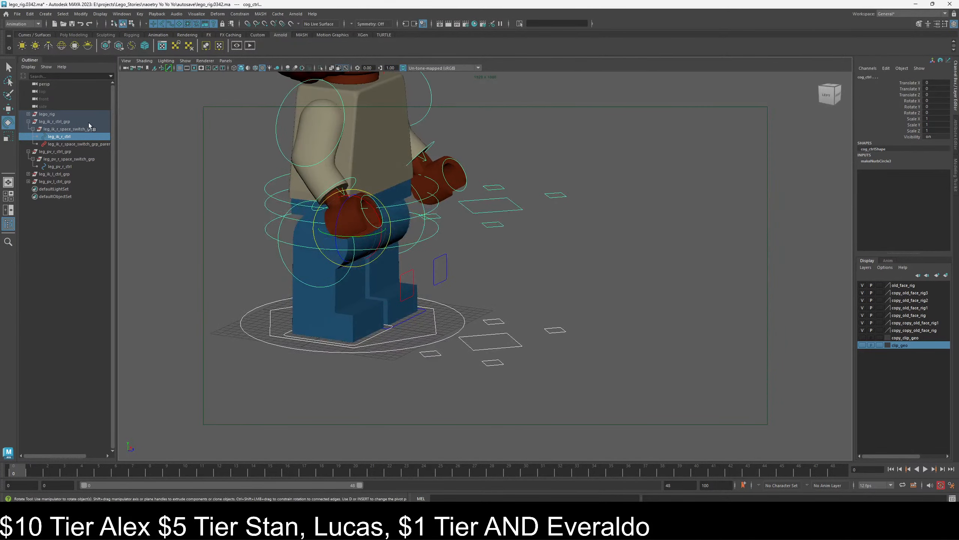
pyautogui.click(59, 160)
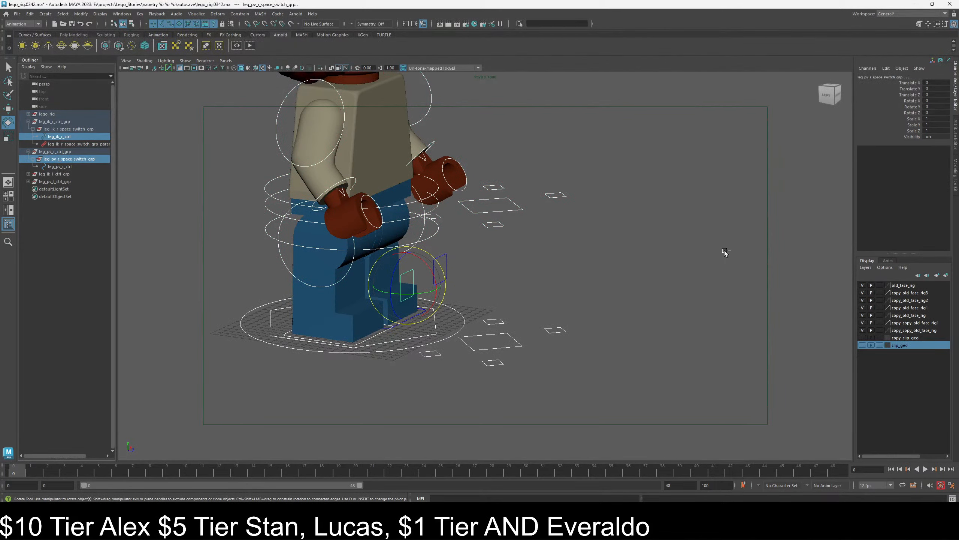
pyautogui.click(240, 13)
pyautogui.click(311, 34)
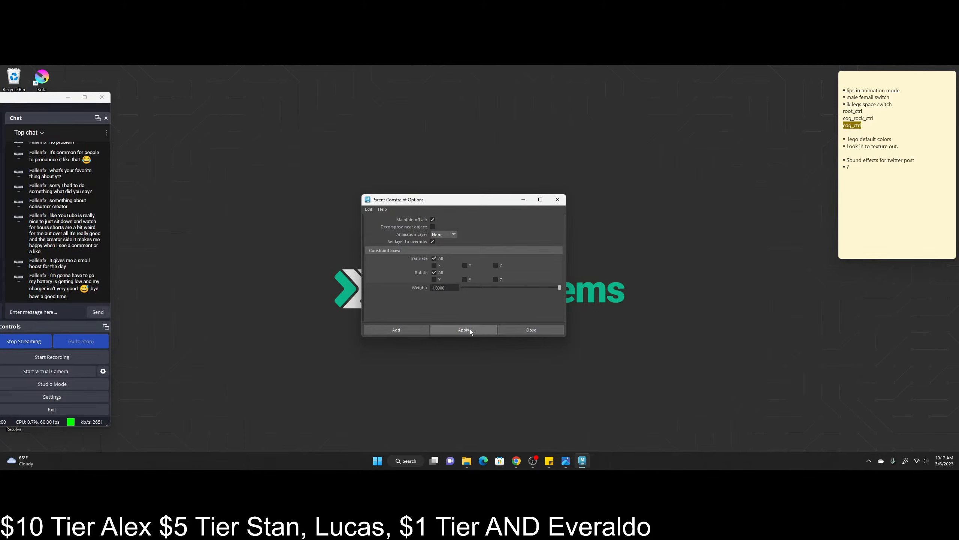
pyautogui.click(557, 199)
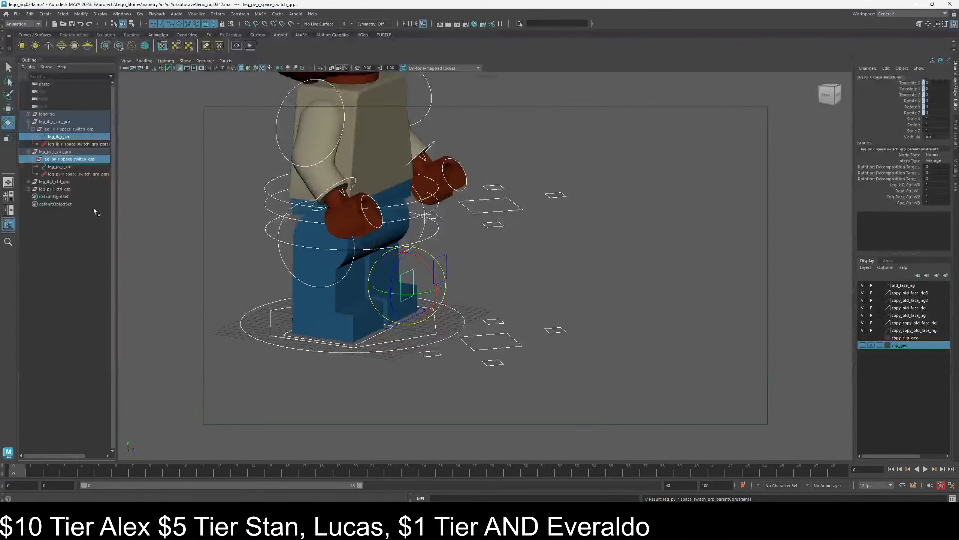
# - Load the parent constraint of leg_pv_r_space_switch_grp as the driven object in Set Driven Key
pyautogui.click(76, 174)
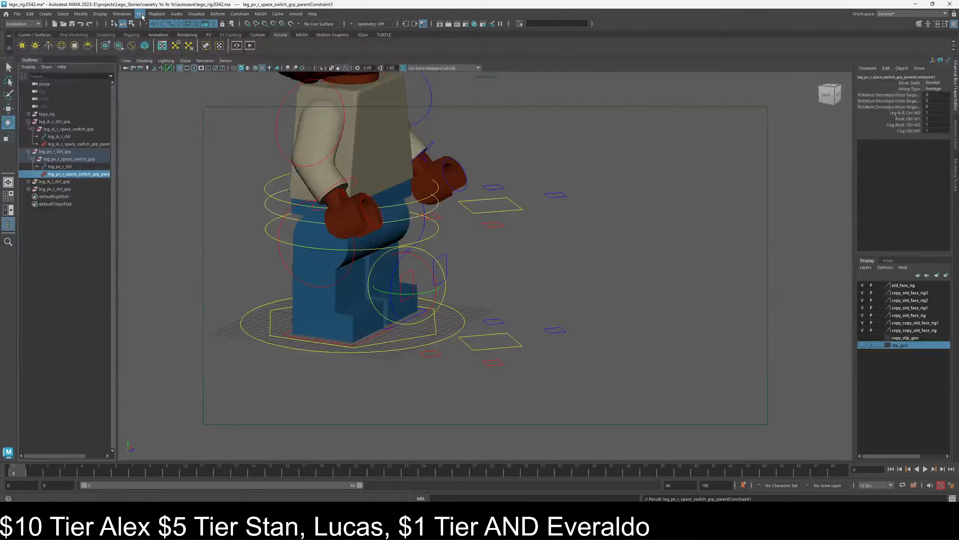
pyautogui.click(141, 13)
pyautogui.moveTo(166, 79)
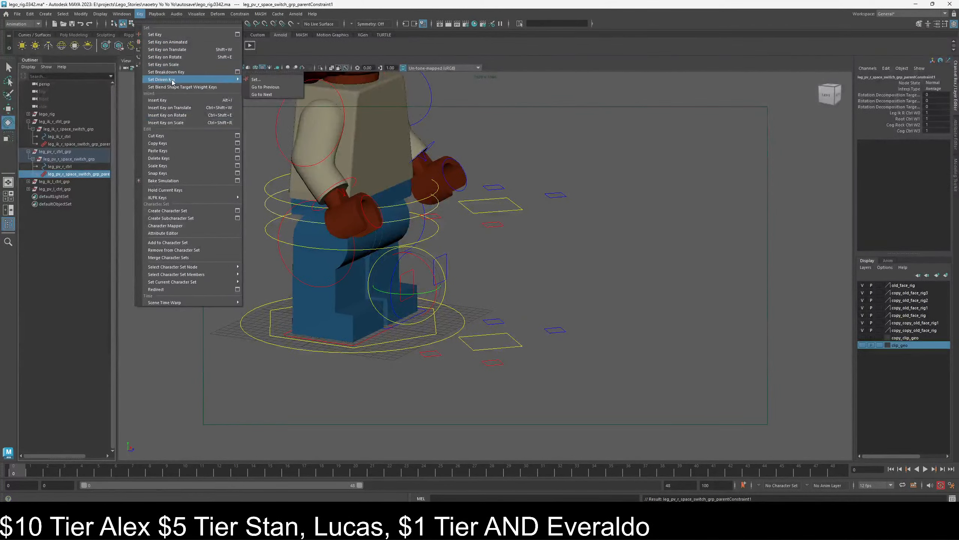
pyautogui.click(272, 79)
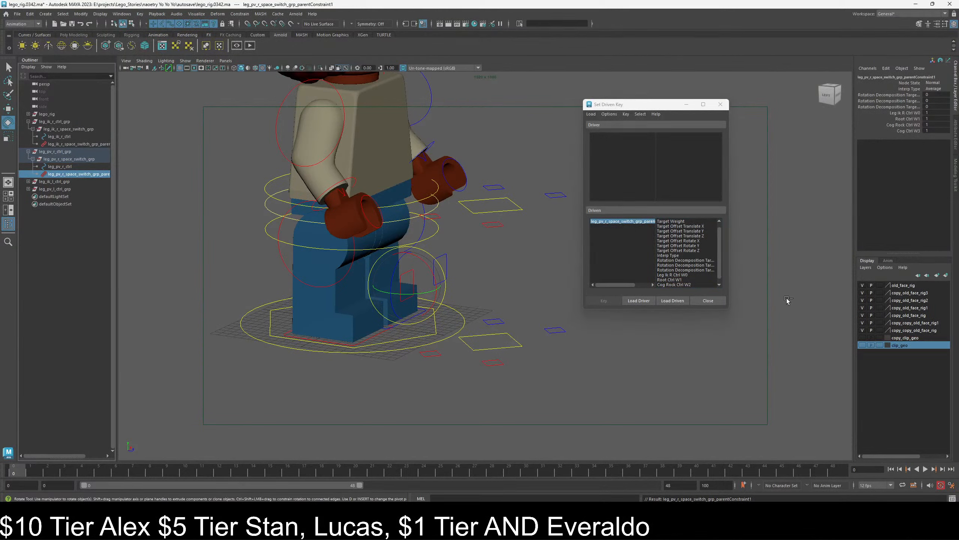
# - Check the channels of the right and left leg pole vector controls, resetting any trial rotation of leg_pv_r_ctrl
pyautogui.click(379, 385)
pyautogui.keyDown('alt'); pyautogui.moveTo(401, 311); pyautogui.dragTo(424, 317); pyautogui.keyUp('alt')
pyautogui.click(423, 282)
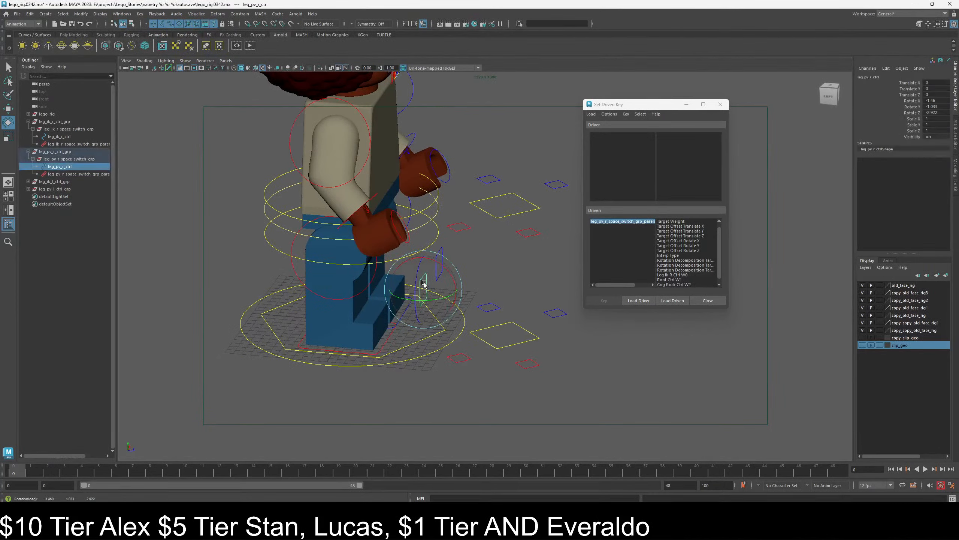
pyautogui.click(491, 274)
pyautogui.moveTo(417, 271); pyautogui.dragTo(423, 280)
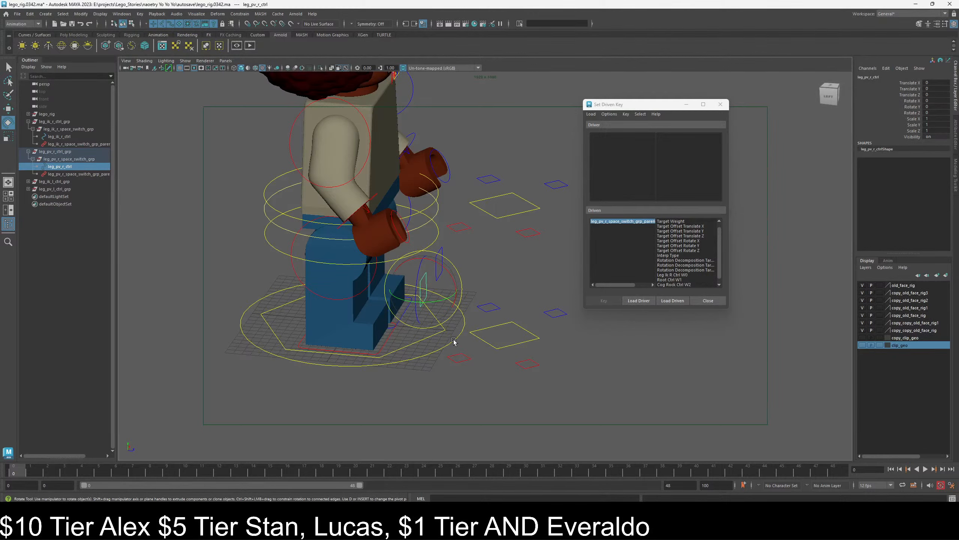
pyautogui.click(514, 269)
pyautogui.moveTo(440, 267); pyautogui.dragTo(416, 291)
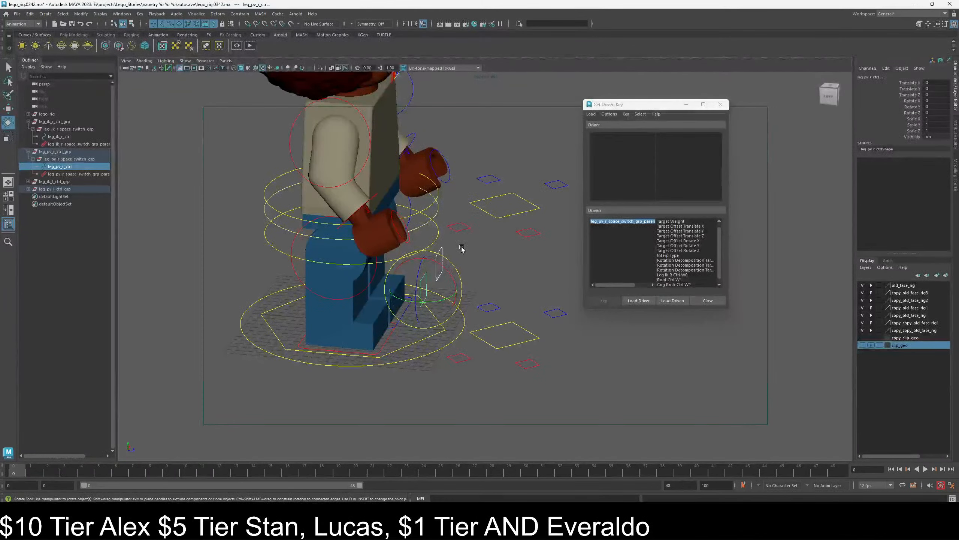
pyautogui.click(474, 253)
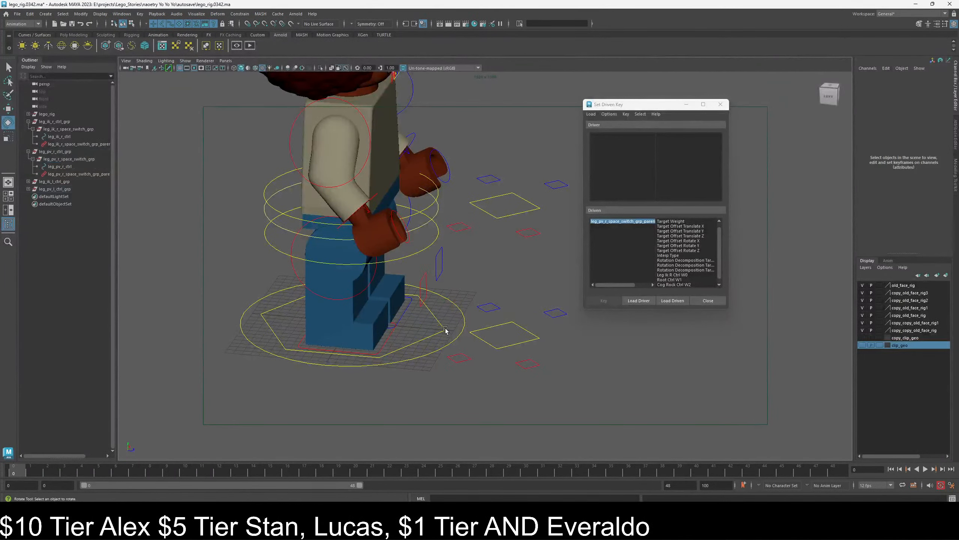
# - Copy the name leg_ik_r_ctrl and paste it on a new line above root_ctrl in the Sticky Notes space list
pyautogui.click(390, 339)
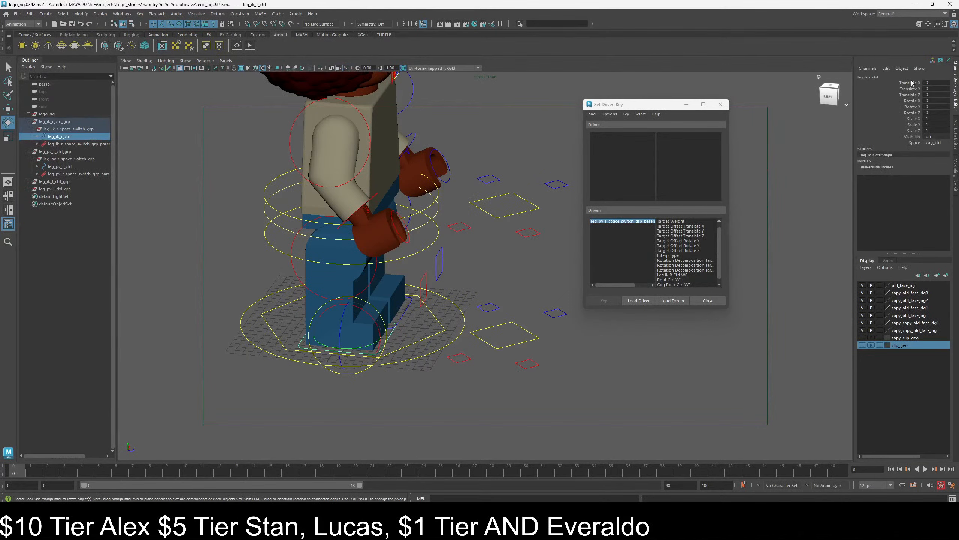
pyautogui.doubleClick(871, 77)
pyautogui.hotkey('ctrl', 'c')
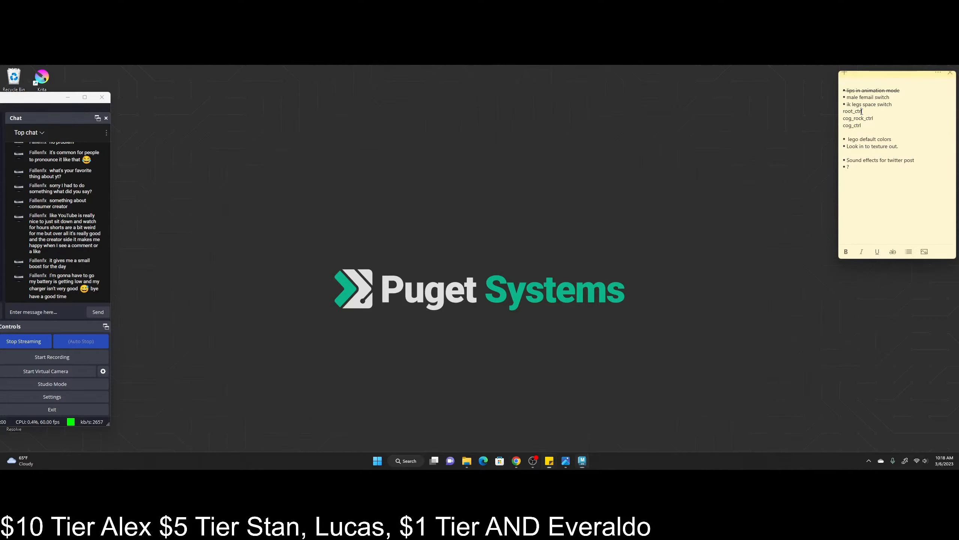
pyautogui.click(883, 115)
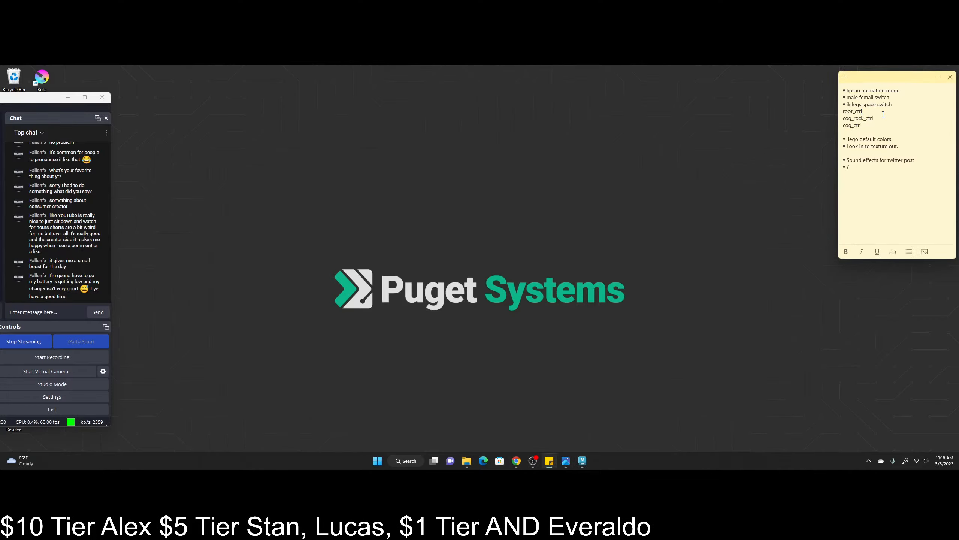
pyautogui.press('Left')
pyautogui.press('Left')
pyautogui.press('Left')
pyautogui.press('Left')
pyautogui.press('Return')
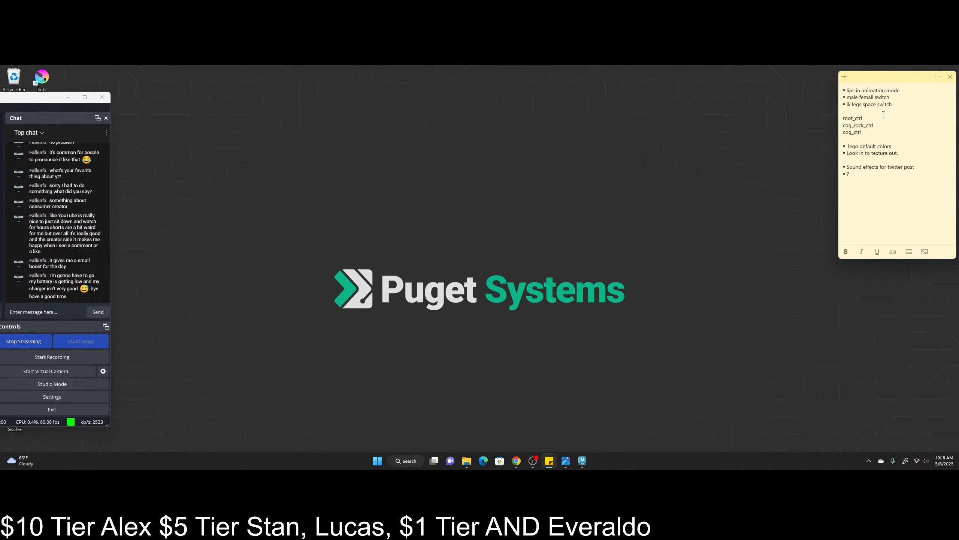
pyautogui.hotkey('ctrl', 'v')
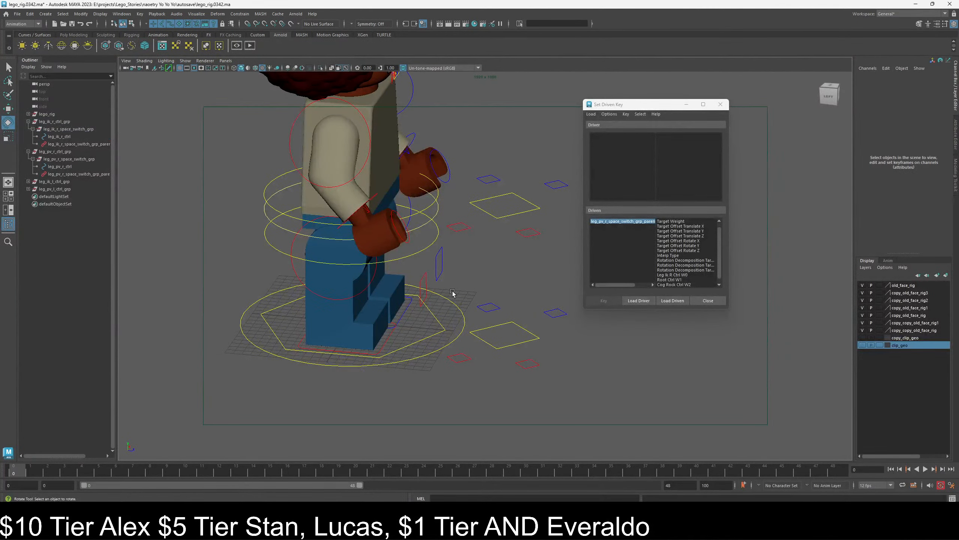
# - Back in Maya, test how the leg responds by rotating leg_ik_r_ctrl about Y, and undo the rotation
pyautogui.keyDown('alt'); pyautogui.moveTo(457, 339); pyautogui.dragTo(394, 345); pyautogui.keyUp('alt')
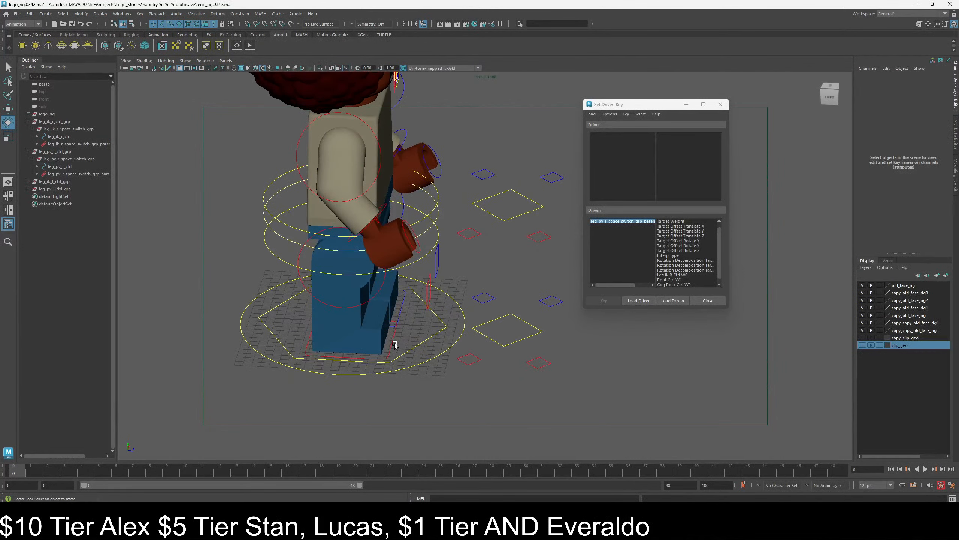
pyautogui.click(393, 343)
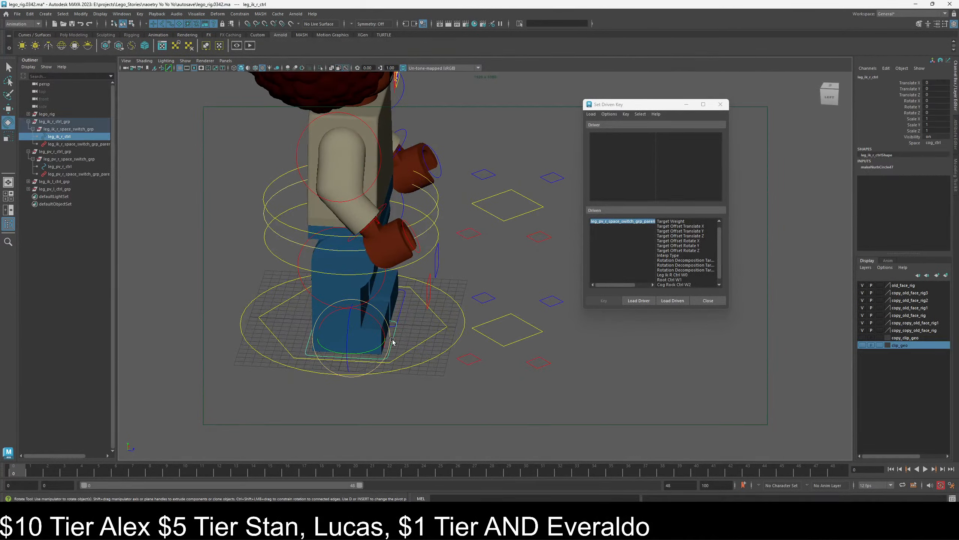
pyautogui.moveTo(379, 344); pyautogui.dragTo(367, 353)
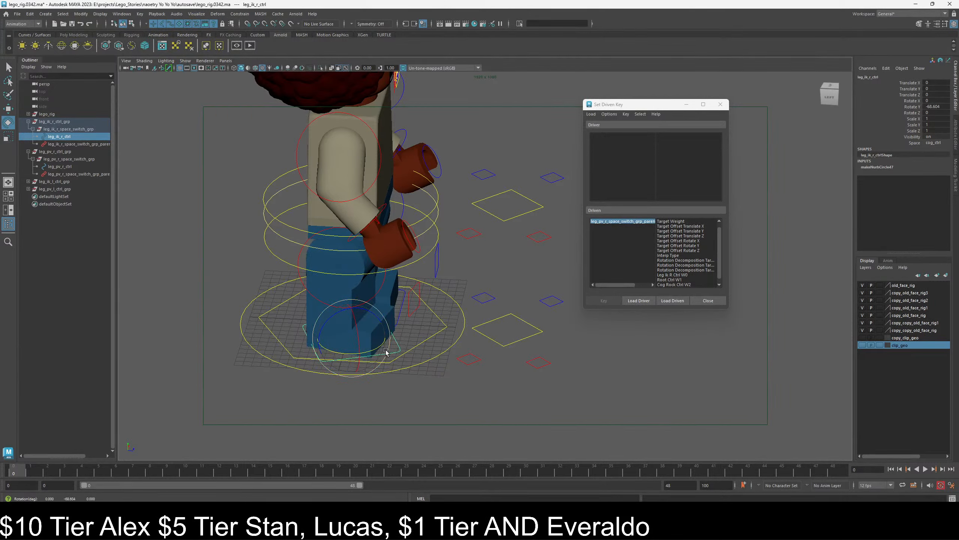
pyautogui.hotkey('ctrl', 'z')
pyautogui.keyDown('alt'); pyautogui.moveTo(424, 336); pyautogui.dragTo(395, 341); pyautogui.keyUp('alt')
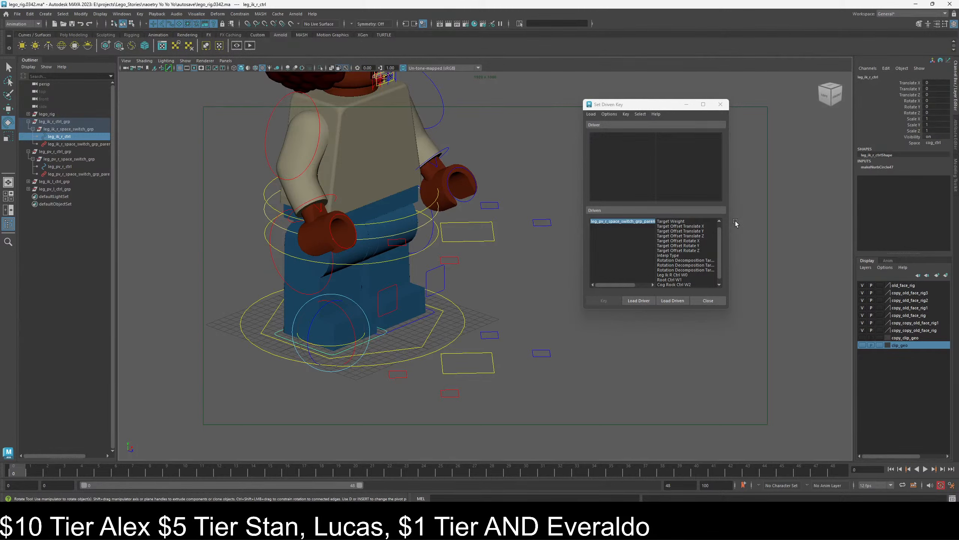
pyautogui.click(485, 300)
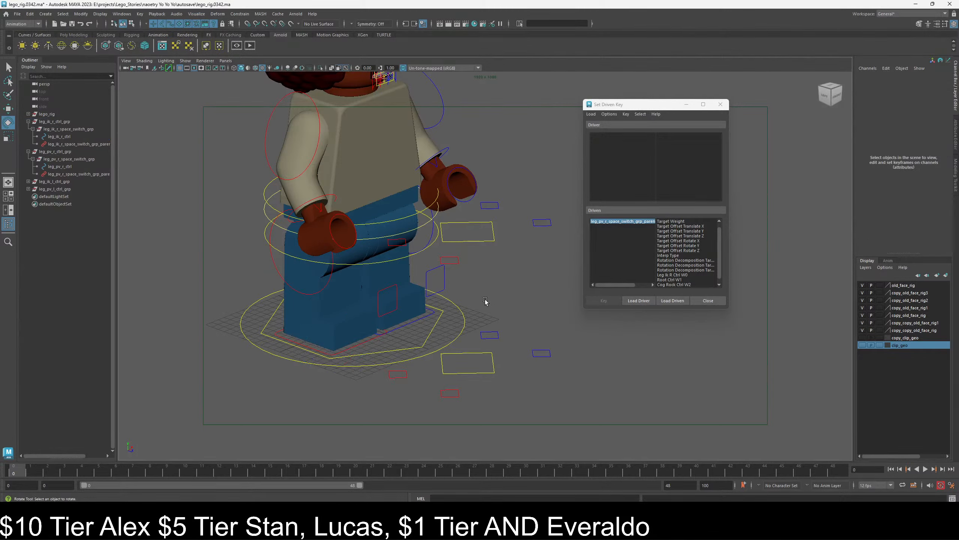
# - Examine leg_pv_r_ctrl with the Move tool from front and side angles relative to the leg
pyautogui.keyDown('alt'); pyautogui.moveTo(392, 306); pyautogui.dragTo(422, 291); pyautogui.keyUp('alt')
pyautogui.click(434, 282)
pyautogui.keyDown('alt'); pyautogui.moveTo(487, 268); pyautogui.dragTo(414, 275); pyautogui.keyUp('alt')
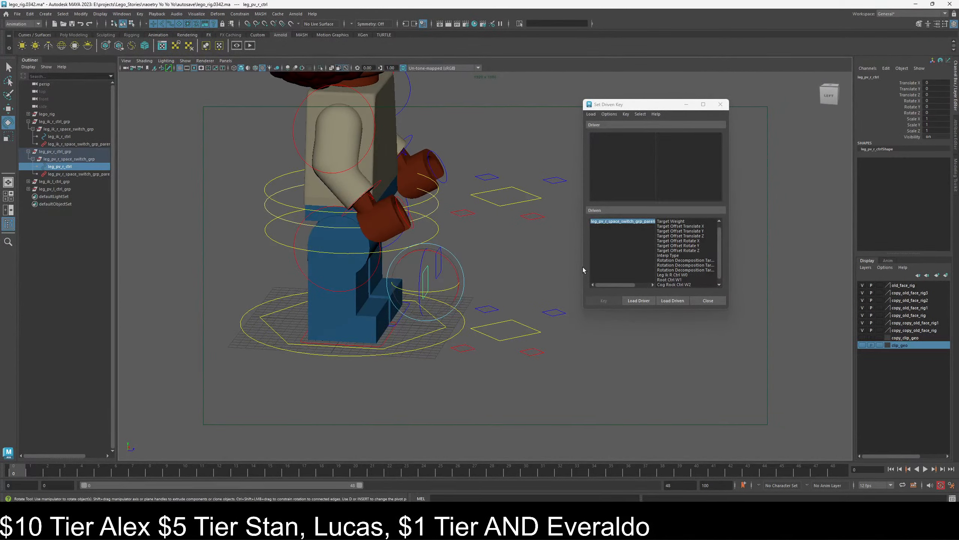
pyautogui.click(490, 261)
pyautogui.click(426, 271)
pyautogui.moveTo(441, 273); pyautogui.dragTo(459, 249)
pyautogui.press('w')
pyautogui.press('capslock')
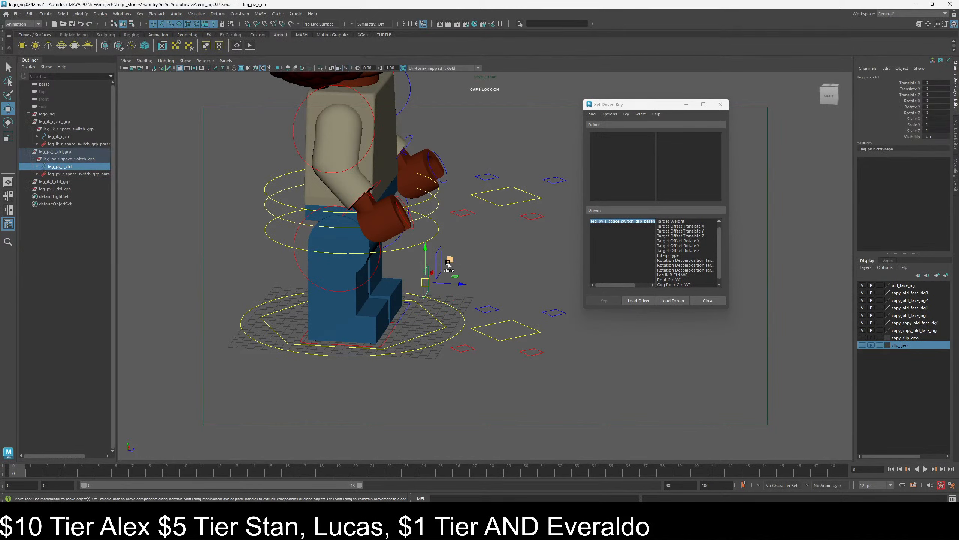
pyautogui.click(433, 270)
pyautogui.click(424, 266)
pyautogui.keyDown('alt'); pyautogui.moveTo(508, 299); pyautogui.dragTo(455, 275); pyautogui.keyUp('alt')
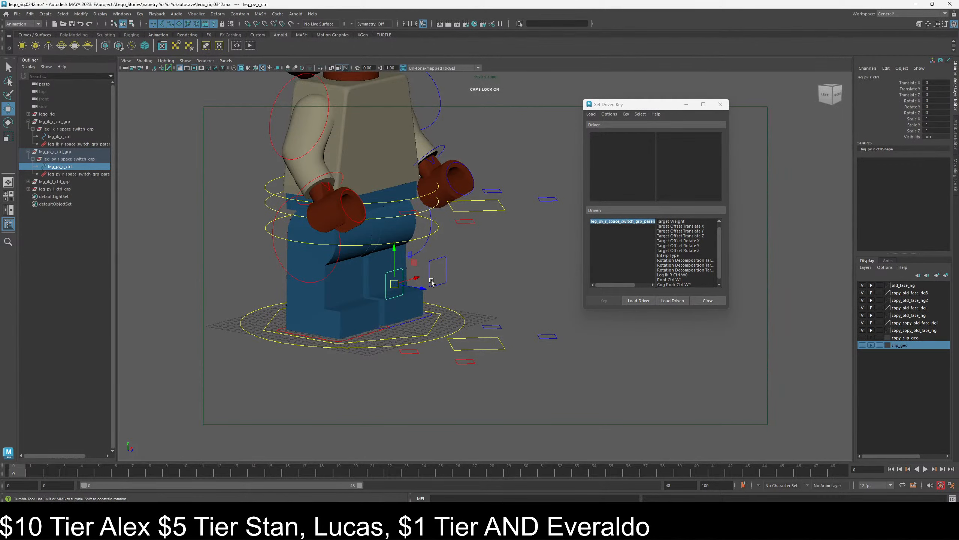
pyautogui.keyDown('alt'); pyautogui.moveTo(430, 274); pyautogui.dragTo(420, 263); pyautogui.keyUp('alt')
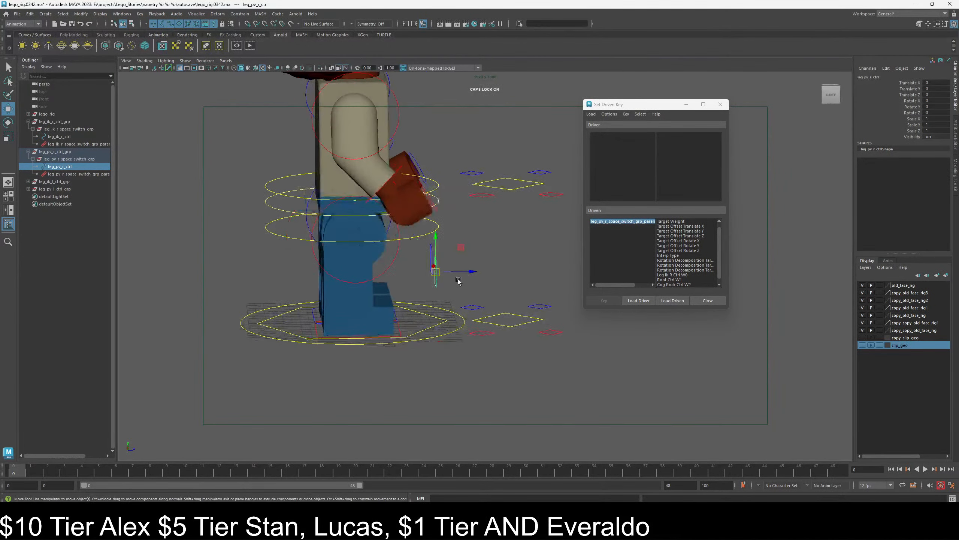
pyautogui.click(413, 273)
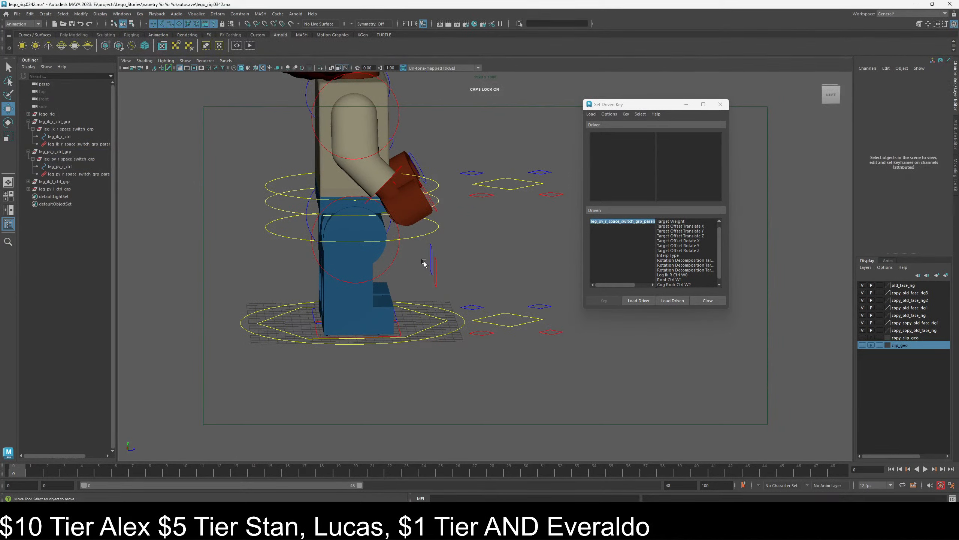
pyautogui.moveTo(423, 260); pyautogui.dragTo(461, 293)
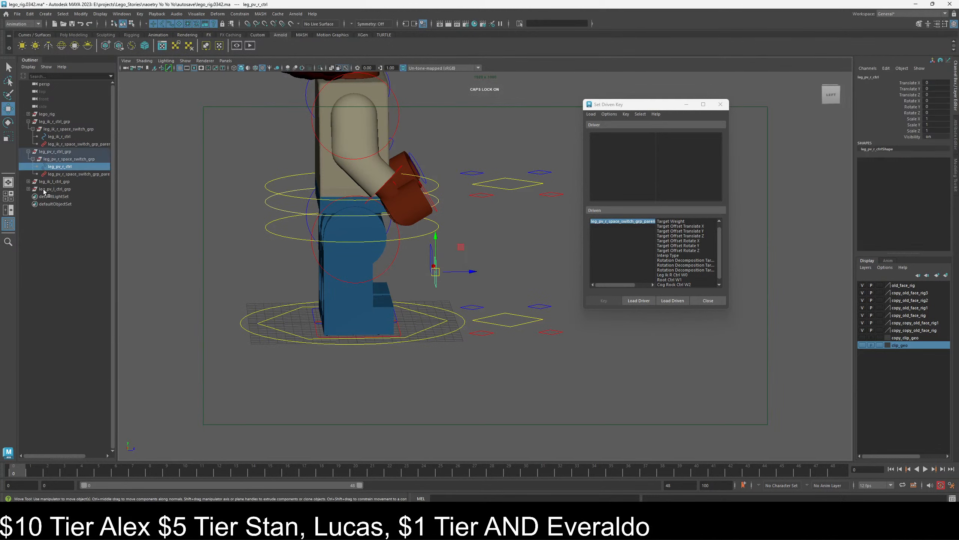
# - Select leg_pv_r_ctrl and leg_pv_l_ctrl together in the Outliner, and close the Set Driven Key window
pyautogui.click(29, 188)
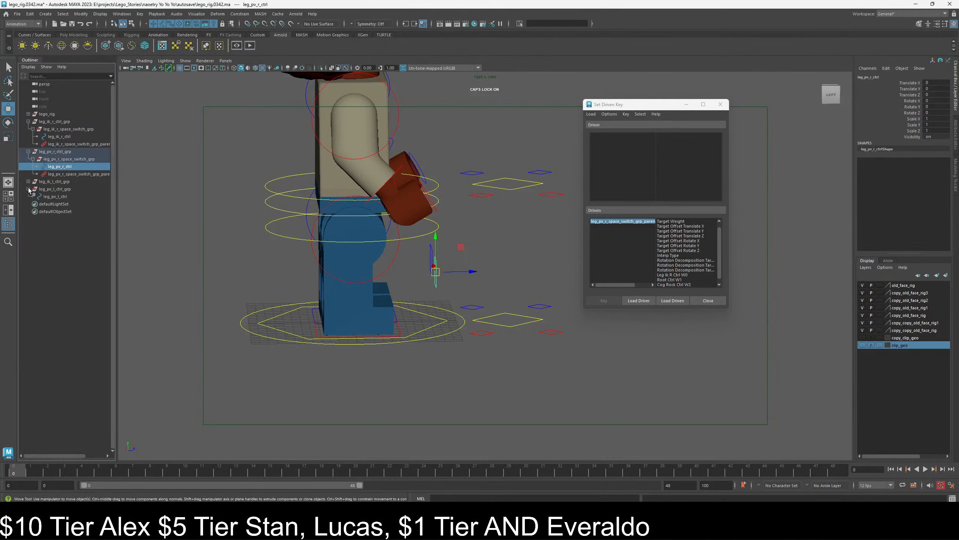
pyautogui.click(55, 196)
pyautogui.click(57, 167)
pyautogui.keyDown('ctrl'); pyautogui.click(58, 196); pyautogui.keyUp('ctrl')
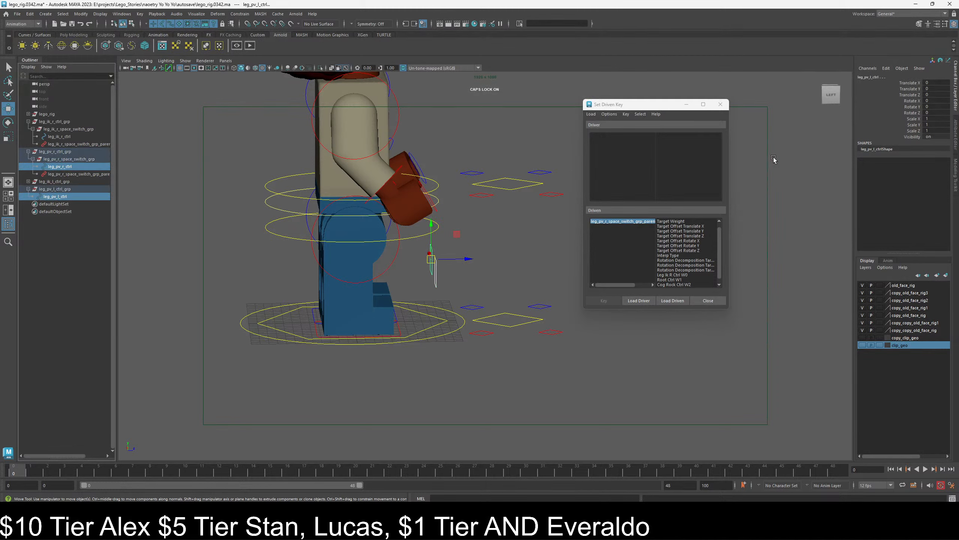
pyautogui.click(886, 69)
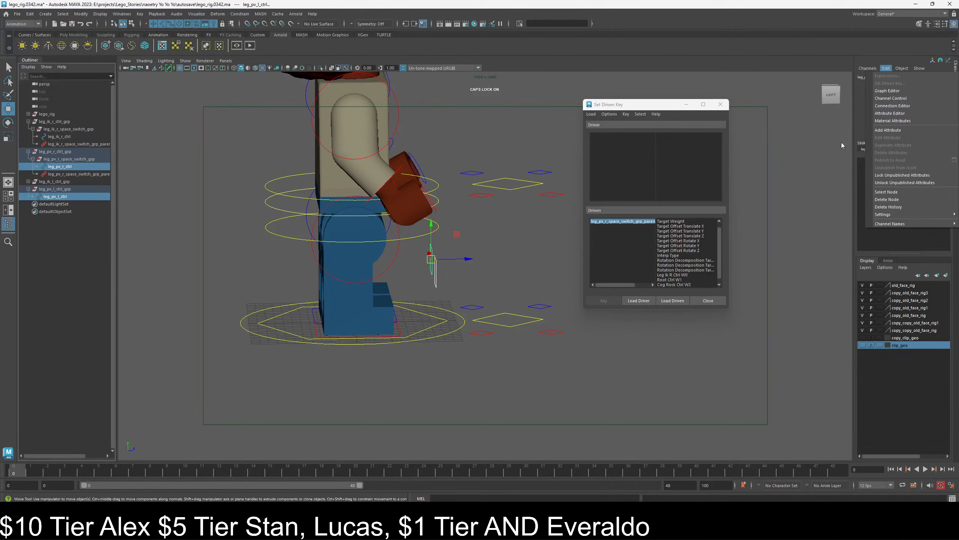
pyautogui.click(725, 109)
pyautogui.click(720, 104)
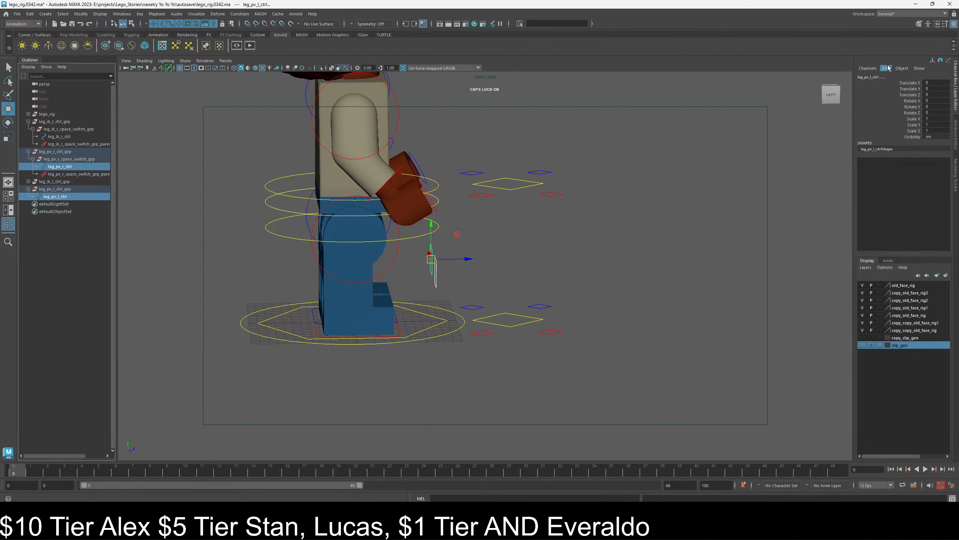
# - Start adding a keyable Enum attribute with the long name space to both selected pole vector controls
pyautogui.click(886, 68)
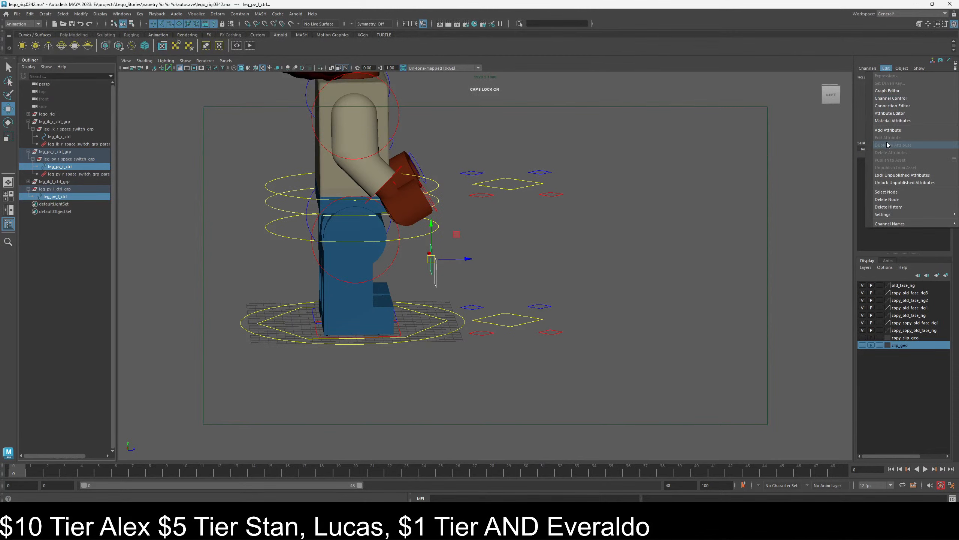
pyautogui.click(888, 130)
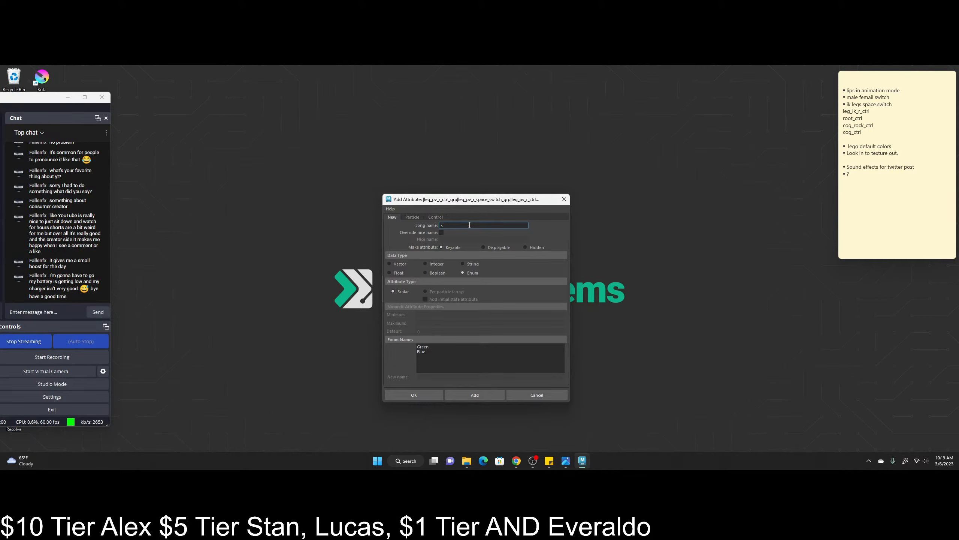
pyautogui.write('ce')
# - Copy leg_ik_r_ctrl from the Sticky Notes list and rename the Green enum entry as leg_ik_ctrl, without the side letter
pyautogui.click(884, 112)
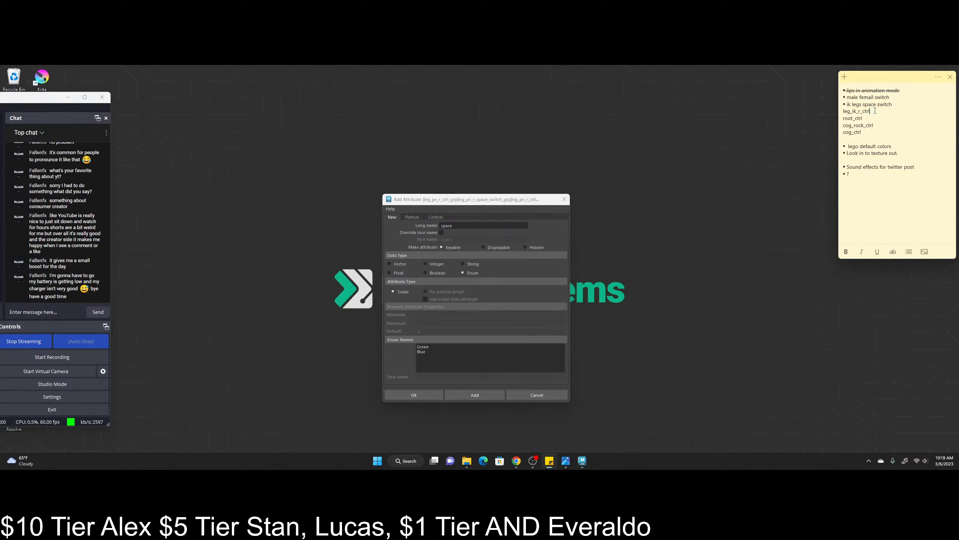
pyautogui.moveTo(870, 111); pyautogui.dragTo(843, 109)
pyautogui.hotkey('ctrl', 'c')
pyautogui.click(426, 347)
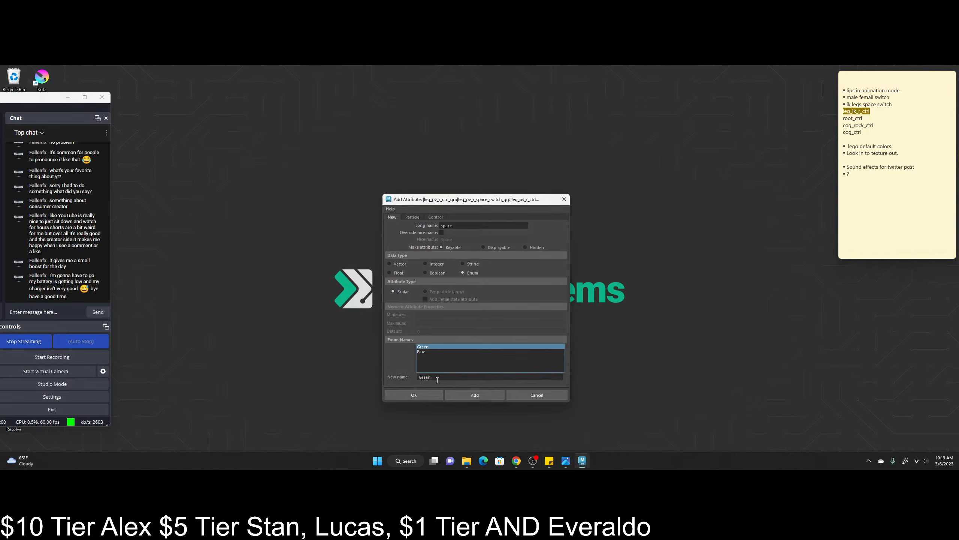
pyautogui.moveTo(437, 379); pyautogui.dragTo(420, 375)
pyautogui.hotkey('ctrl', 'v')
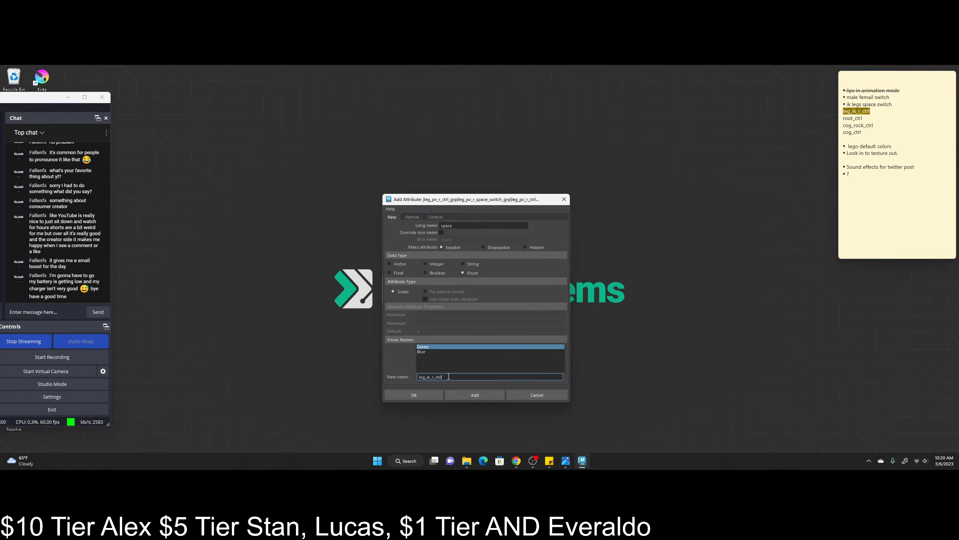
pyautogui.click(434, 377)
pyautogui.press('BackSpace')
pyautogui.press('BackSpace')
pyautogui.click(442, 377)
# - Rename the Blue enum entry as root_ctrl, copying the name from the Sticky Notes list
pyautogui.click(427, 352)
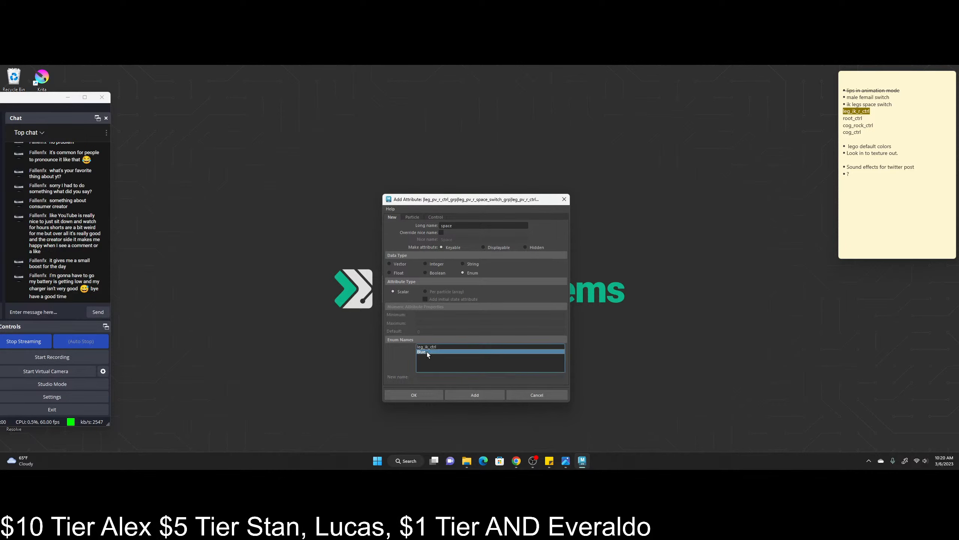
pyautogui.click(863, 119)
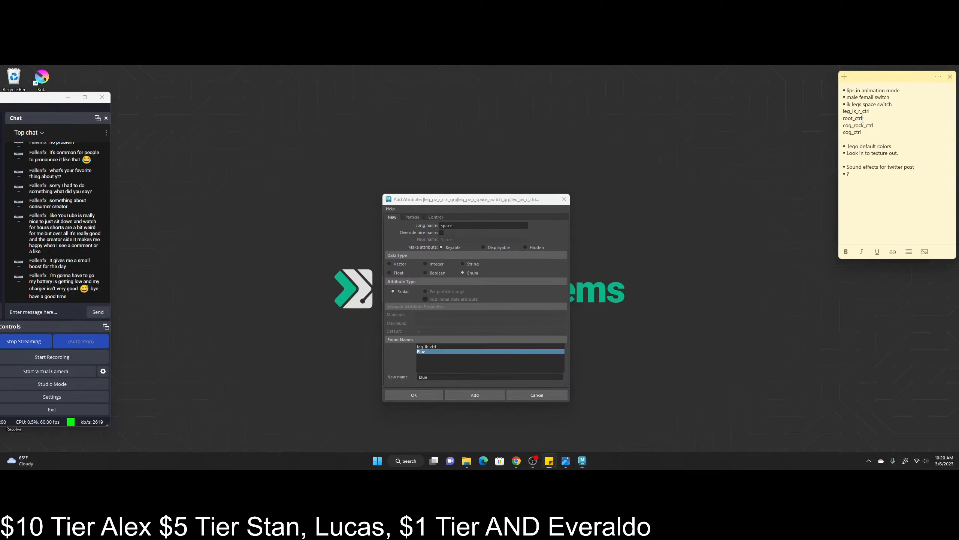
pyautogui.doubleClick(859, 119)
pyautogui.hotkey('ctrl', 'c')
pyautogui.click(434, 378)
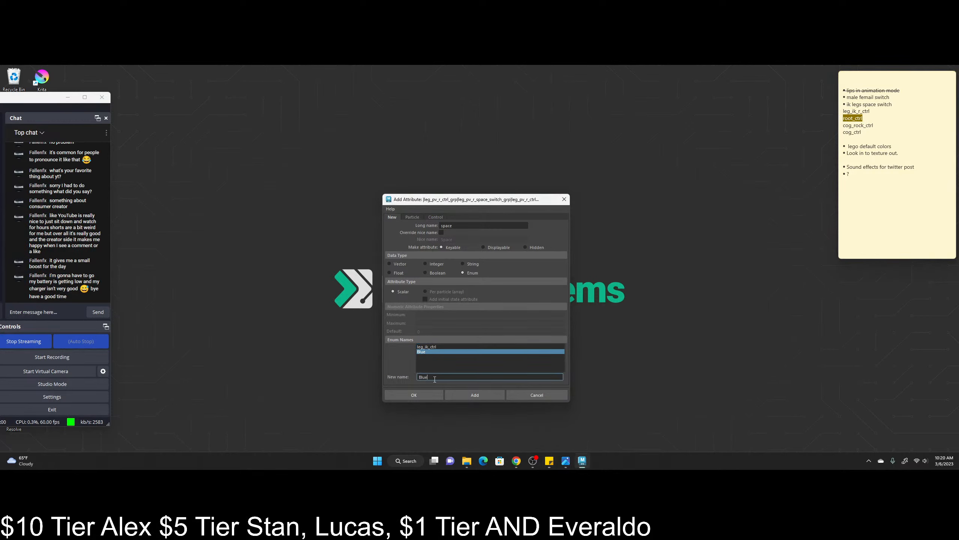
pyautogui.hotkey('ctrl', 'v')
pyautogui.press('Return')
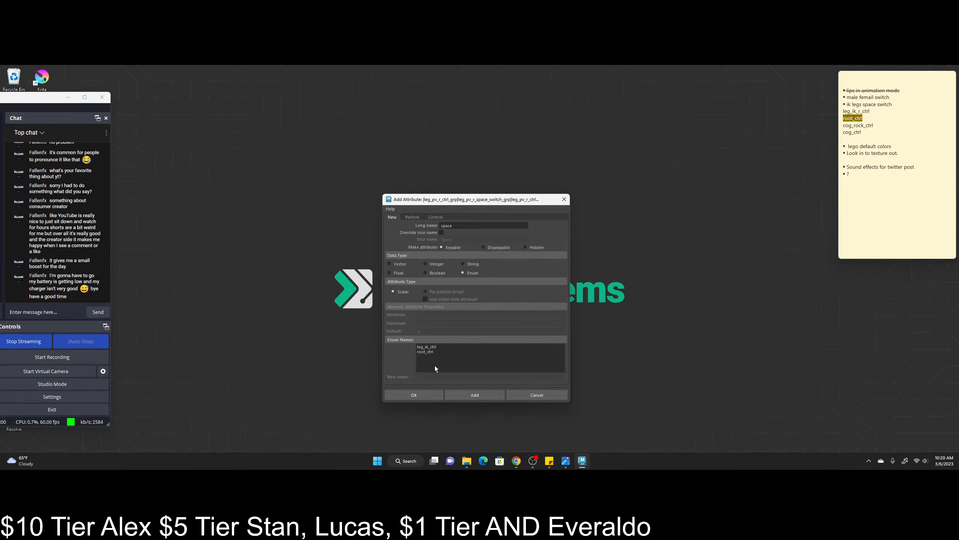
# - Add cog_rock_ctrl as the third enum entry, copying the name from the Sticky Notes list
pyautogui.click(430, 356)
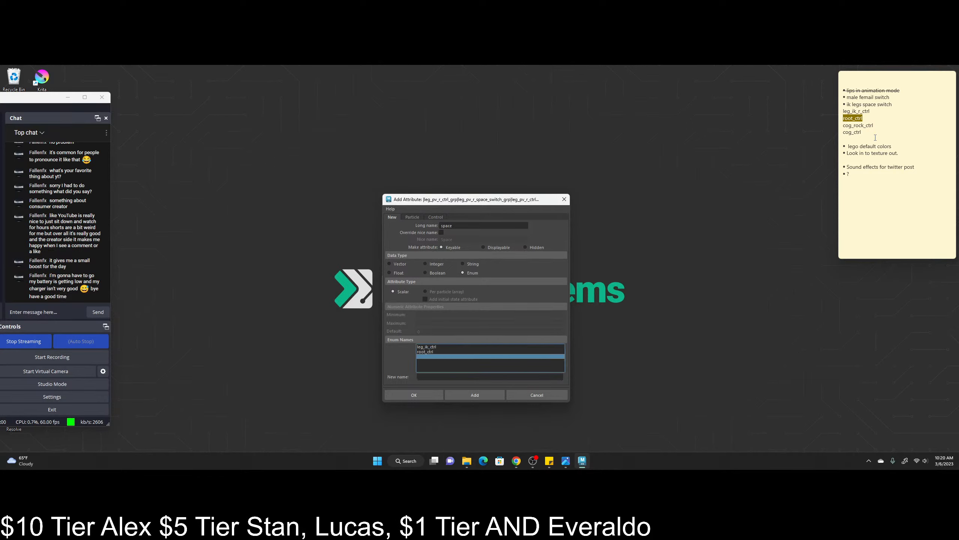
pyautogui.click(873, 125)
pyautogui.moveTo(874, 125); pyautogui.dragTo(842, 125)
pyautogui.hotkey('ctrl', 'c')
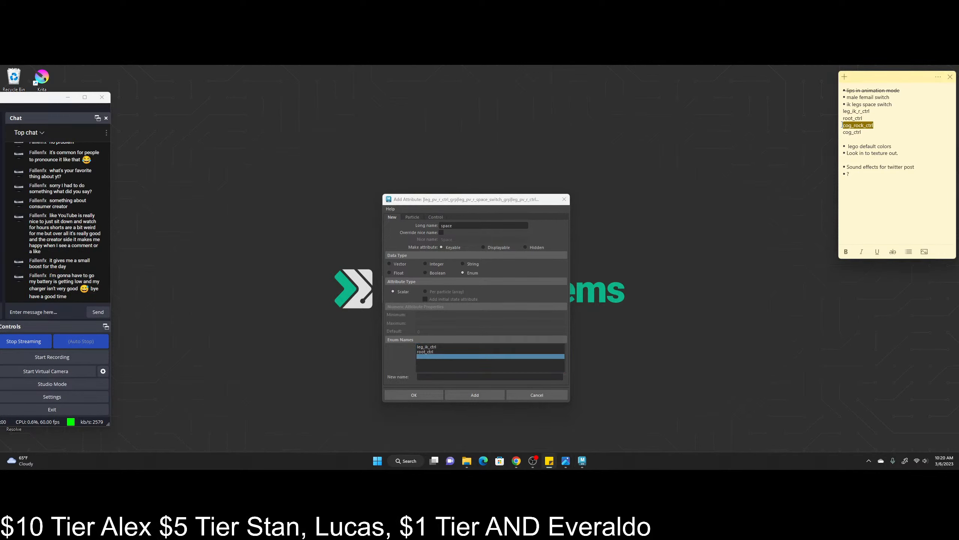
pyautogui.click(445, 377)
pyautogui.hotkey('ctrl', 'v')
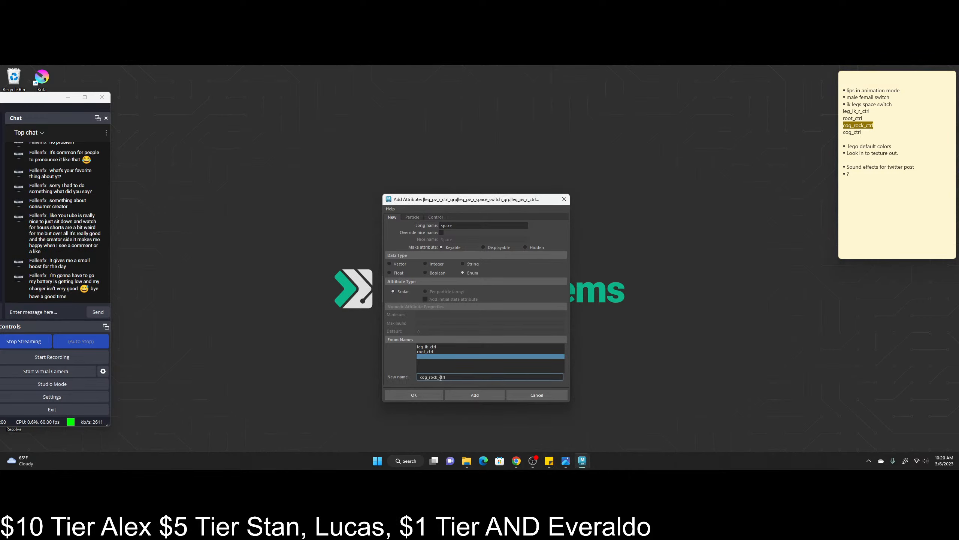
# - Add cog_rock_ctrl and cog_ctrl to the enum names and create the space attribute on the leg pole vector controls
pyautogui.press('Return')
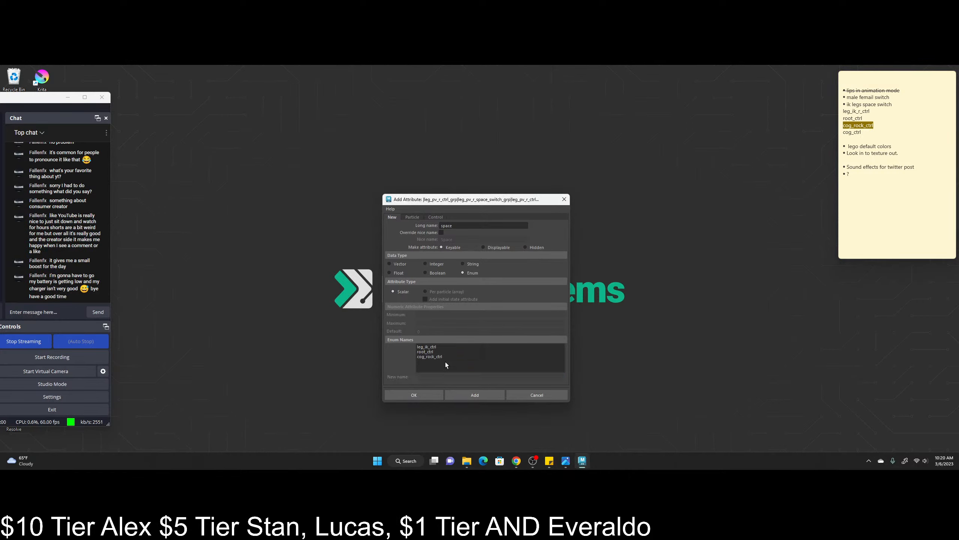
pyautogui.click(854, 132)
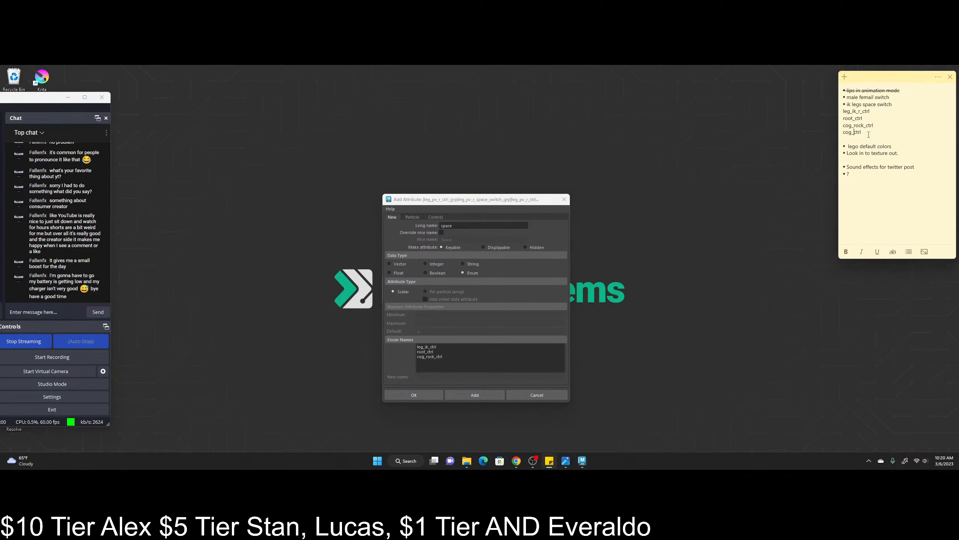
pyautogui.moveTo(867, 134); pyautogui.dragTo(829, 130)
pyautogui.hotkey('ctrl', 'c')
pyautogui.click(423, 361)
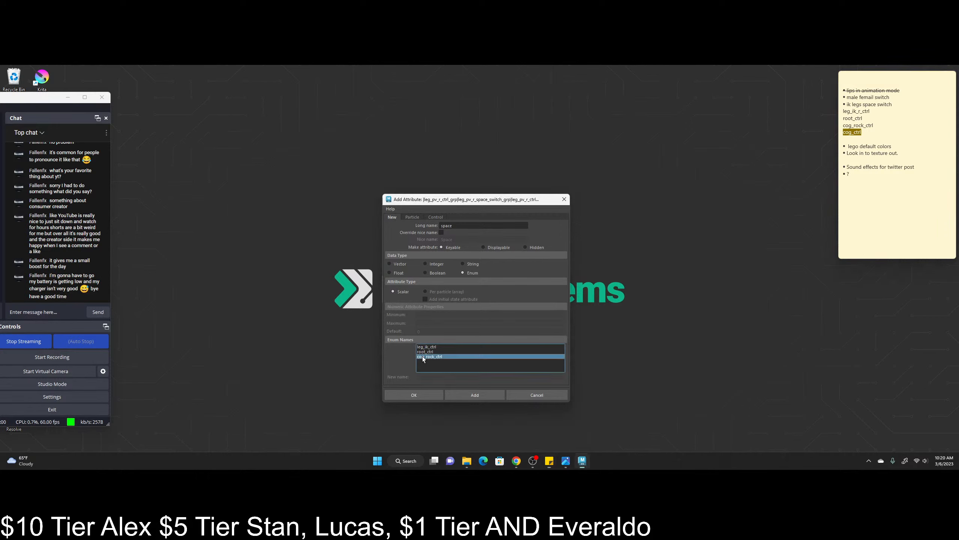
pyautogui.click(430, 377)
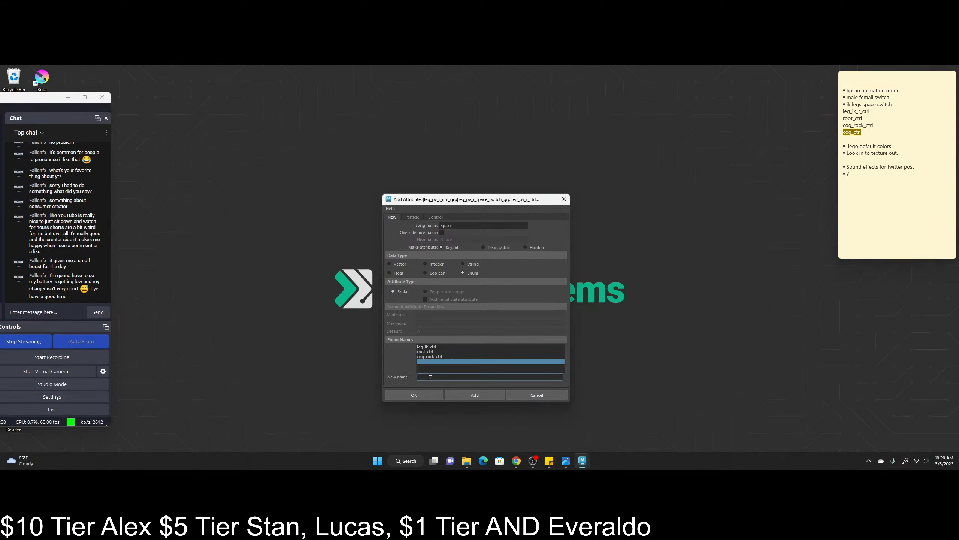
pyautogui.hotkey('ctrl', 'v')
pyautogui.click(421, 395)
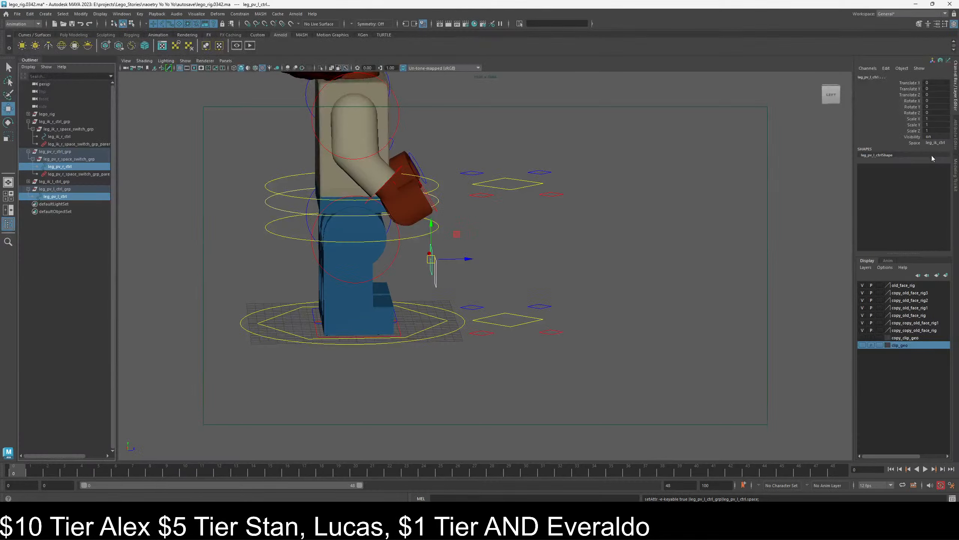
pyautogui.click(938, 143)
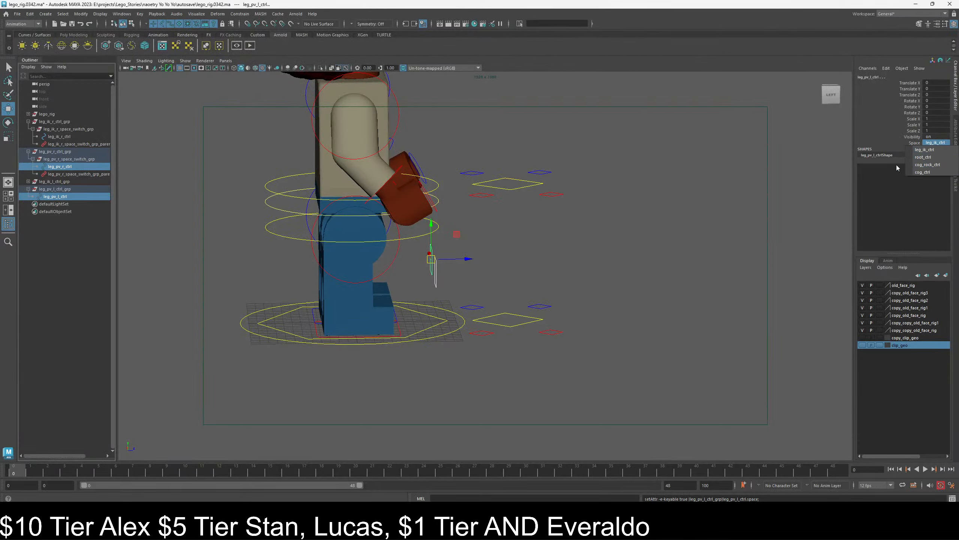
pyautogui.click(528, 243)
# - Open Set Driven Key with leg_pv_r_ctrl and the leg_pv_r_space_switch_grp parent constraint selected
pyautogui.click(435, 289)
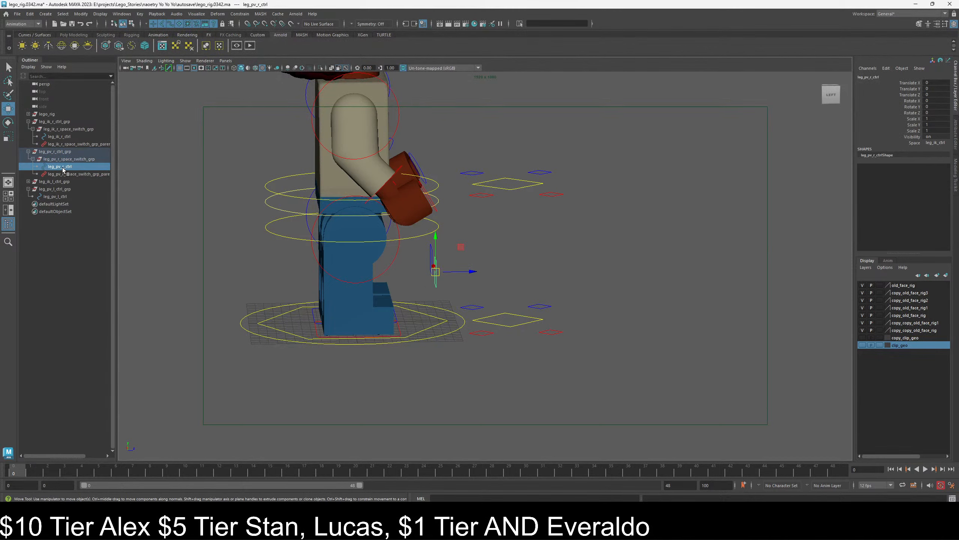
pyautogui.click(85, 174)
pyautogui.click(70, 169)
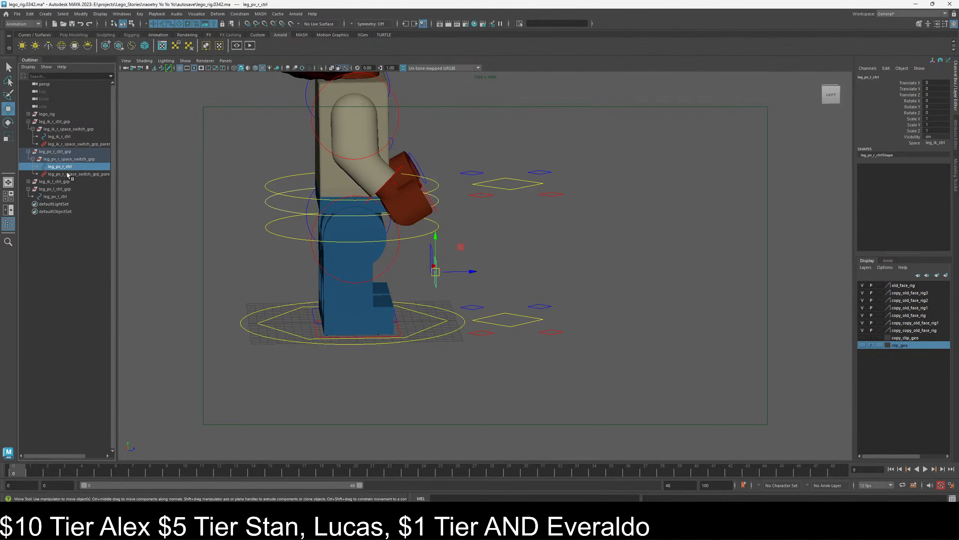
pyautogui.keyDown('ctrl'); pyautogui.click(69, 174); pyautogui.keyUp('ctrl')
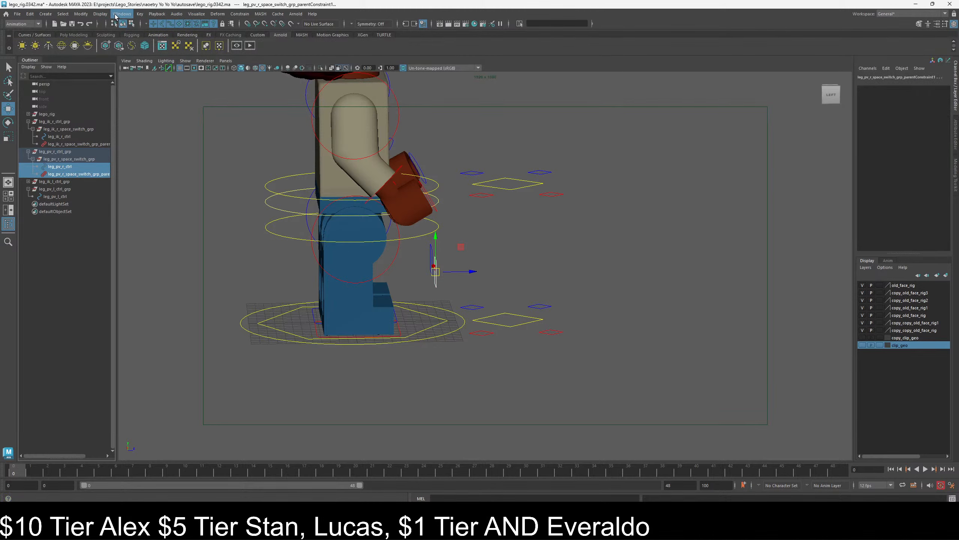
pyautogui.click(141, 14)
pyautogui.moveTo(177, 80)
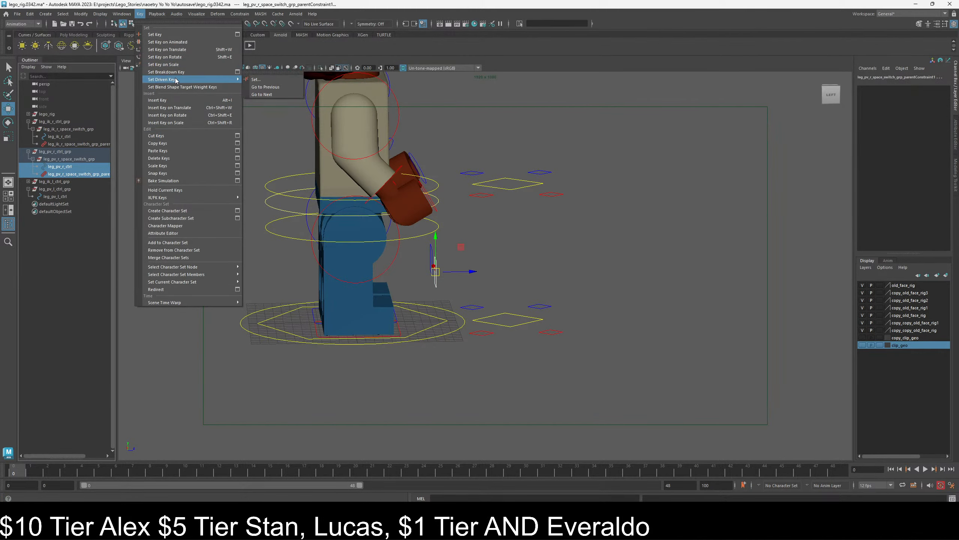
pyautogui.click(265, 80)
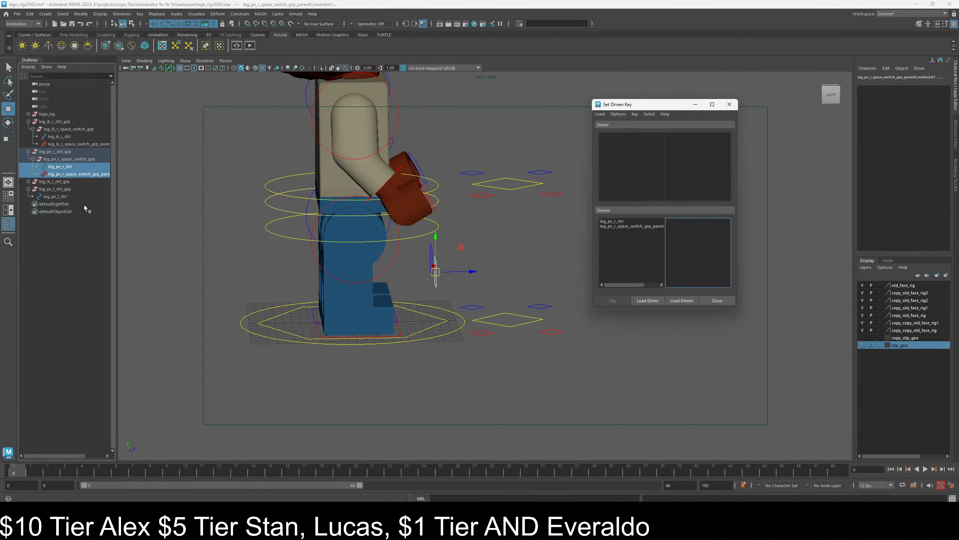
# - Load leg_pv_r_ctrl as the driver and the leg_pv_r_space_switch_grp parent constraint as the driven object
pyautogui.click(71, 166)
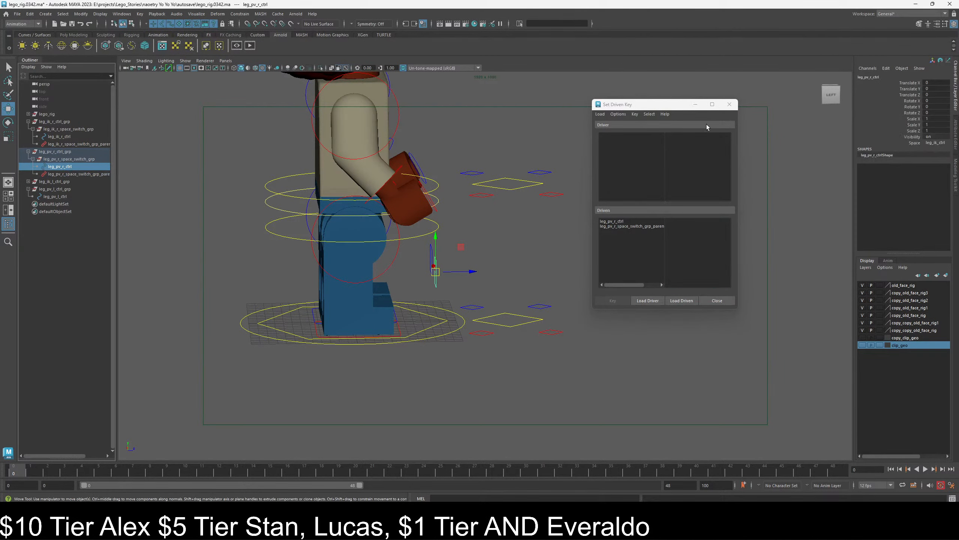
pyautogui.click(649, 301)
pyautogui.doubleClick(68, 174)
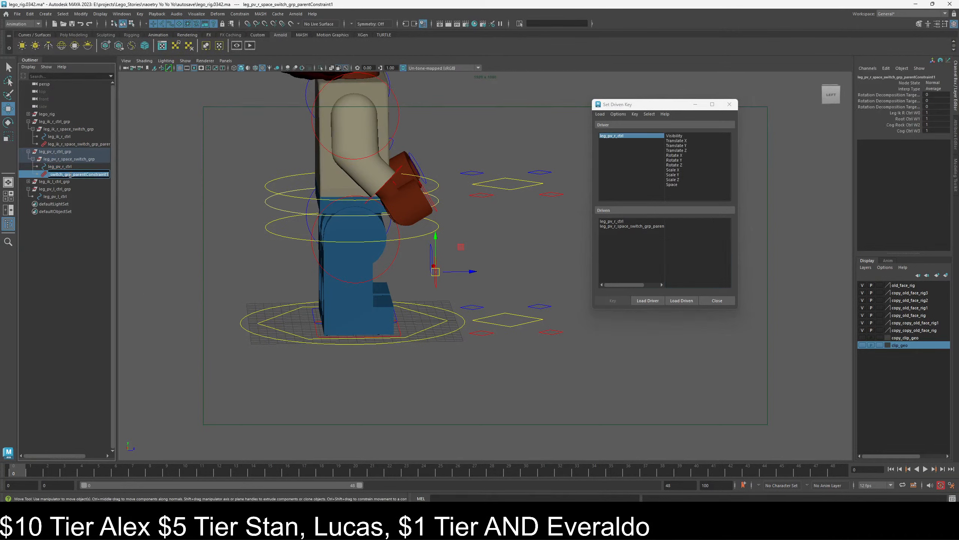
pyautogui.click(686, 301)
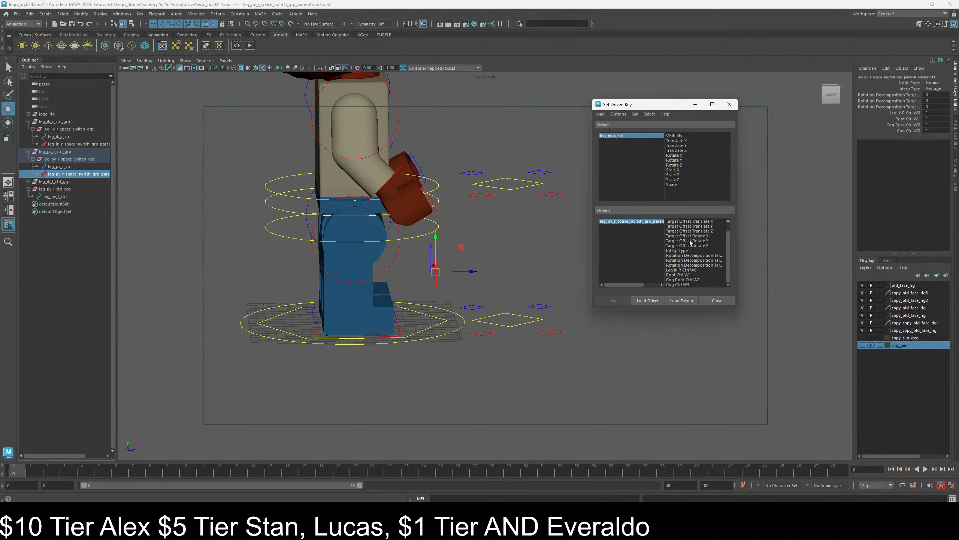
# - Choose Space as the driver attribute and the constraint's four control weights, W0 to W3, as the driven attributes
pyautogui.click(687, 186)
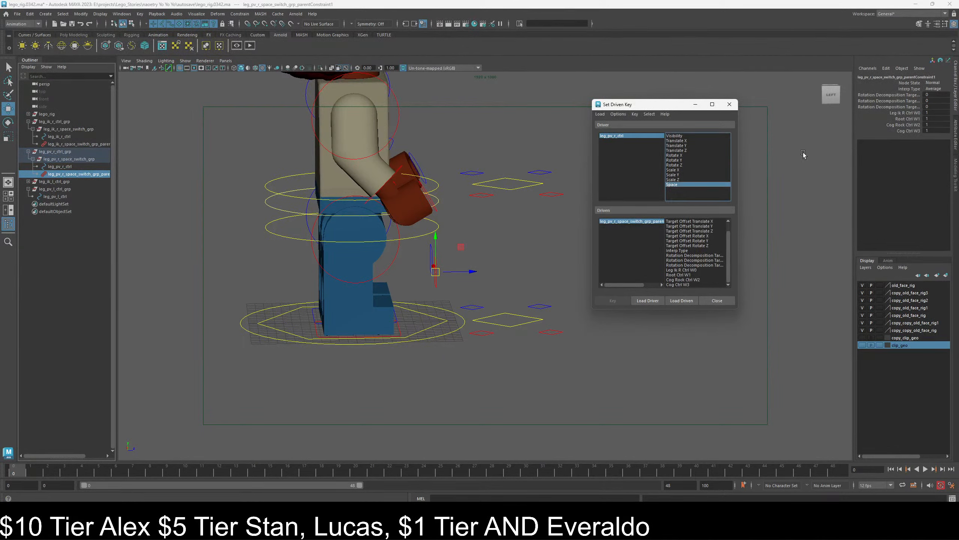
pyautogui.click(628, 136)
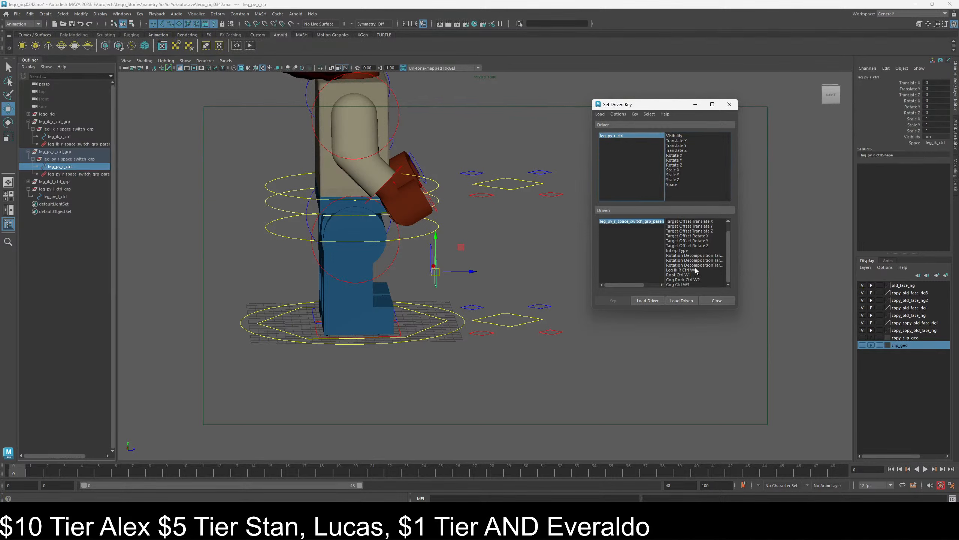
pyautogui.moveTo(681, 270); pyautogui.dragTo(681, 284)
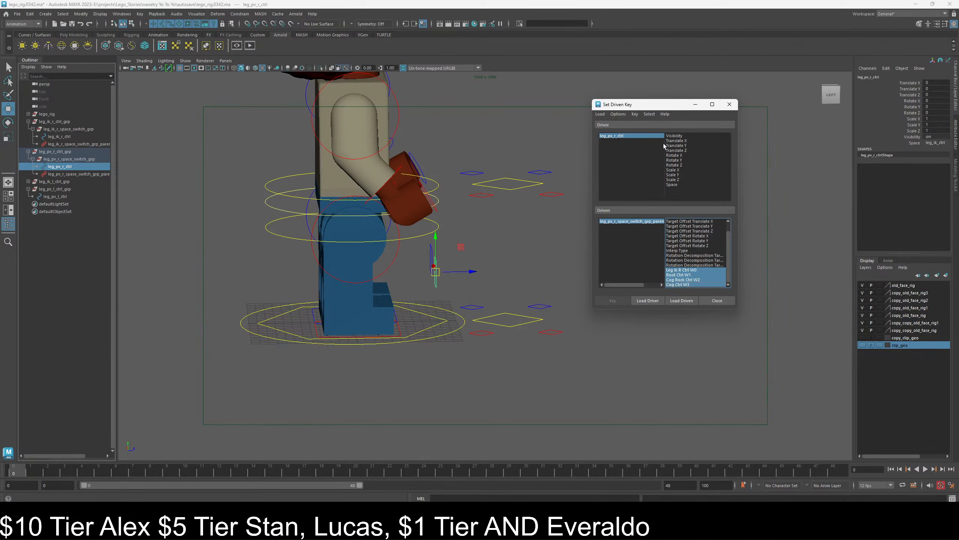
pyautogui.click(675, 185)
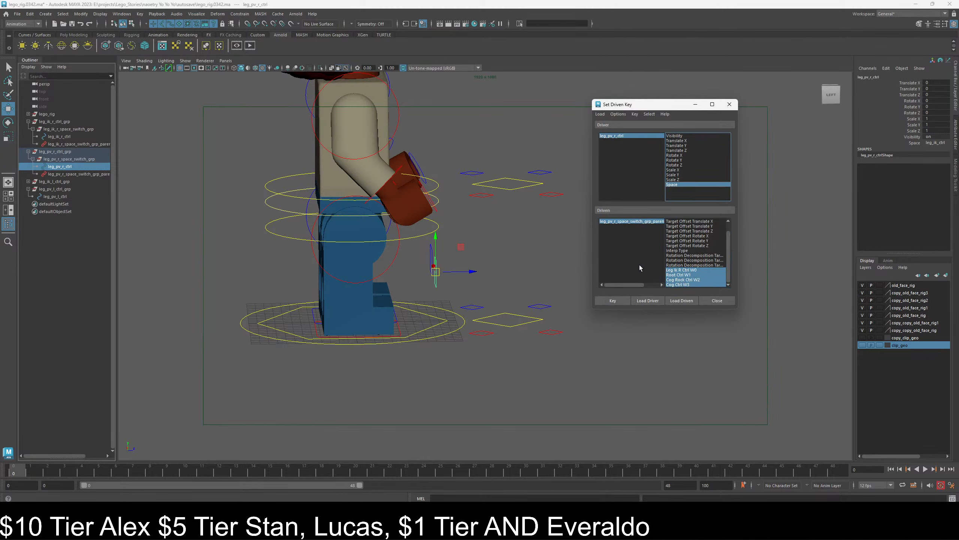
# - Set the Root, Cog Rock and Cog Ctrl weights to 0 and key all four weights for the leg_ik_ctrl space
pyautogui.click(642, 222)
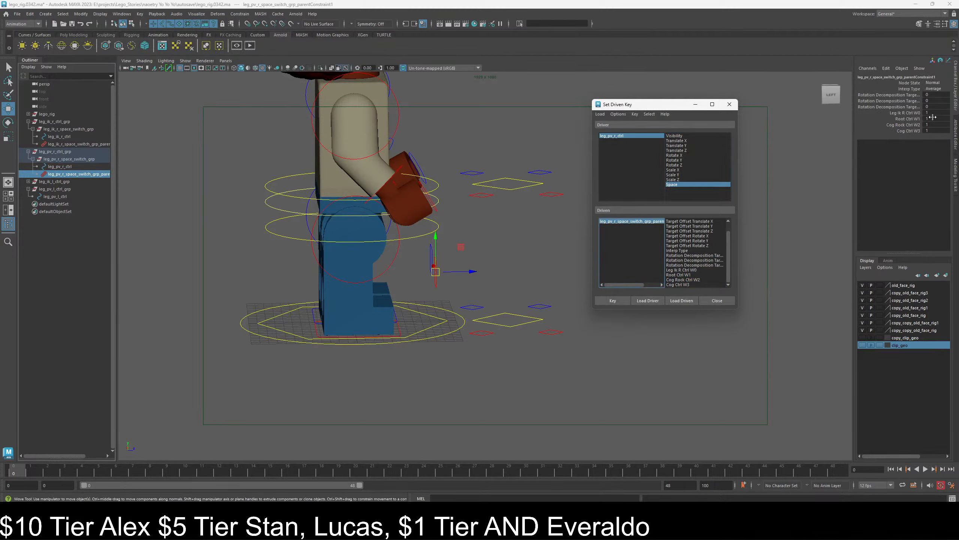
pyautogui.moveTo(934, 119); pyautogui.dragTo(936, 132)
pyautogui.doubleClick(936, 131)
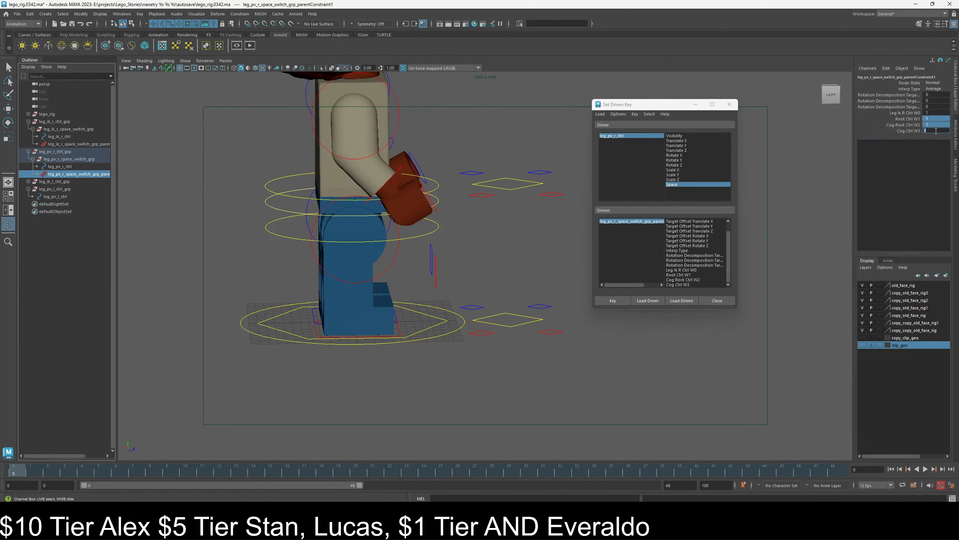
pyautogui.press('Return')
pyautogui.moveTo(691, 270); pyautogui.dragTo(690, 283)
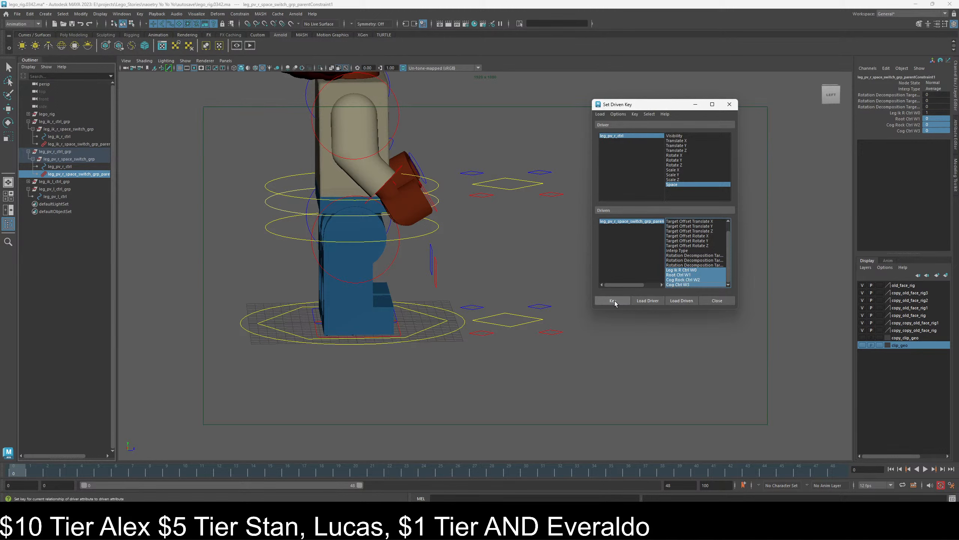
pyautogui.click(614, 301)
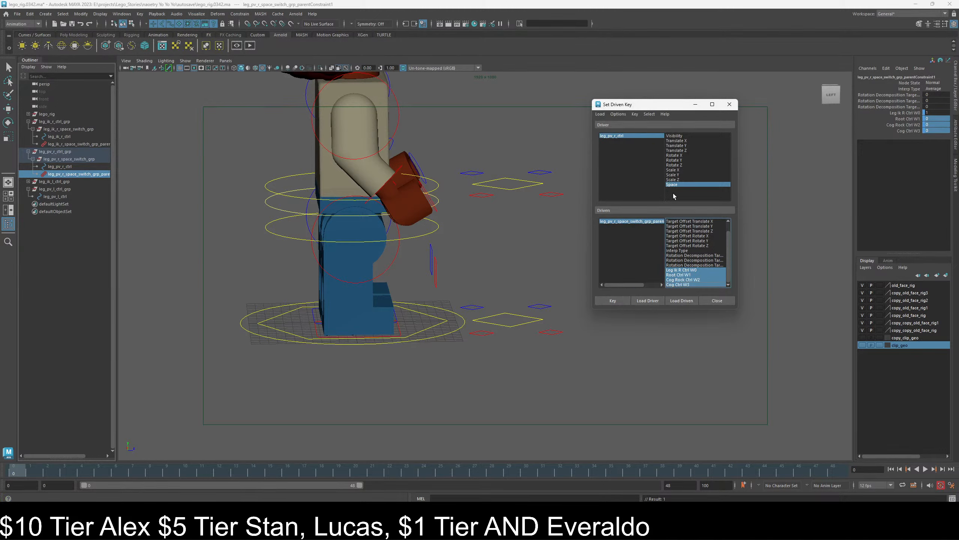
# - Switch the Space attribute of leg_pv_r_ctrl to root_ctrl
pyautogui.click(639, 141)
pyautogui.press('w')
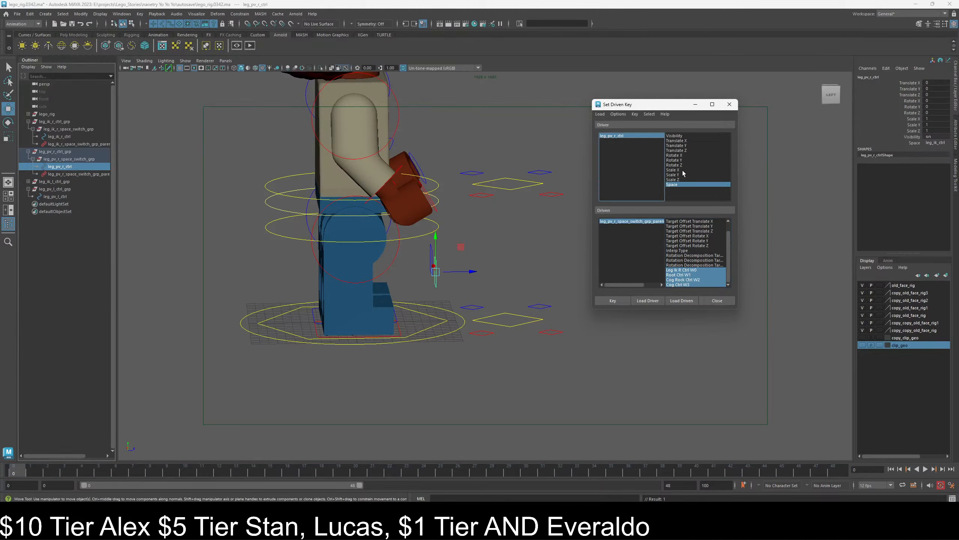
pyautogui.click(936, 143)
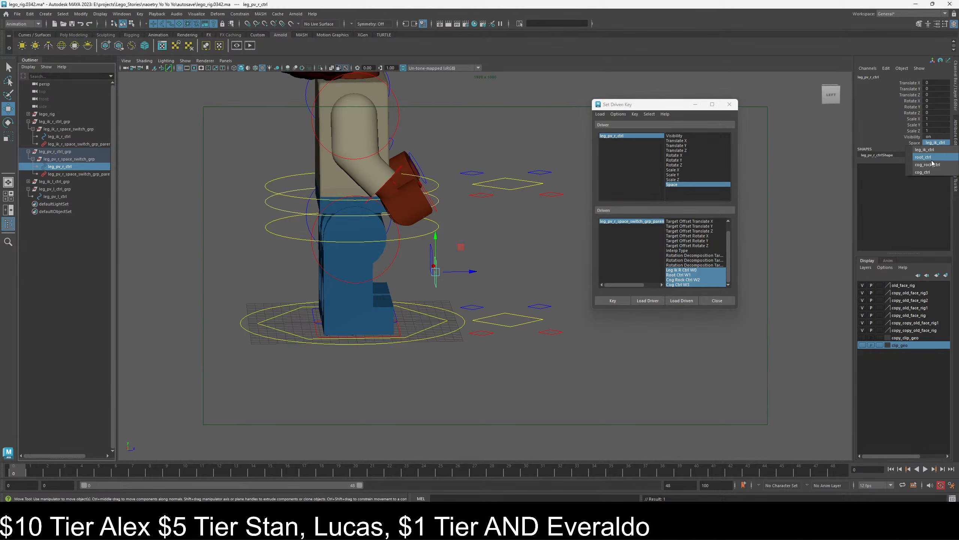
pyautogui.click(933, 157)
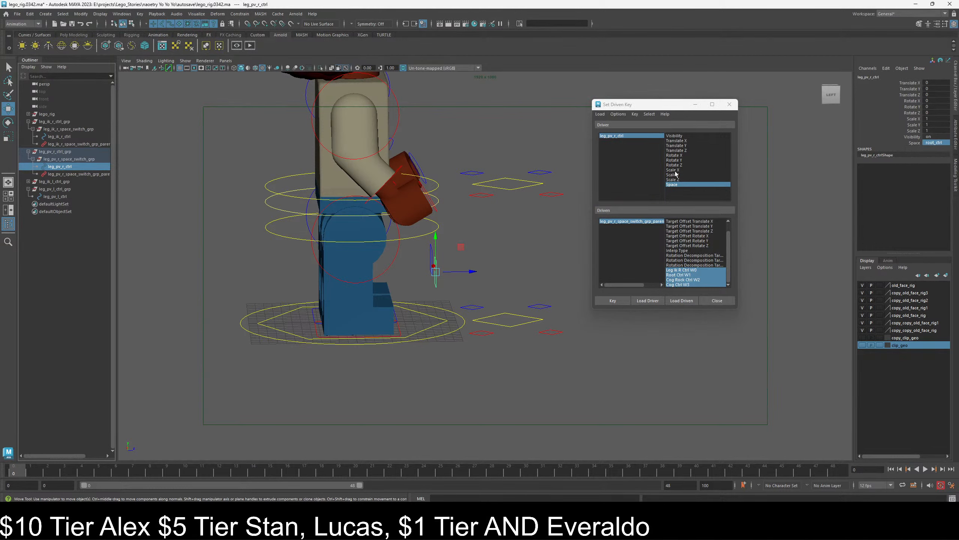
# - Set the parent constraint's Leg Ik R Ctrl W0 weight to 0 and Root Ctrl W1 to 1
pyautogui.click(642, 221)
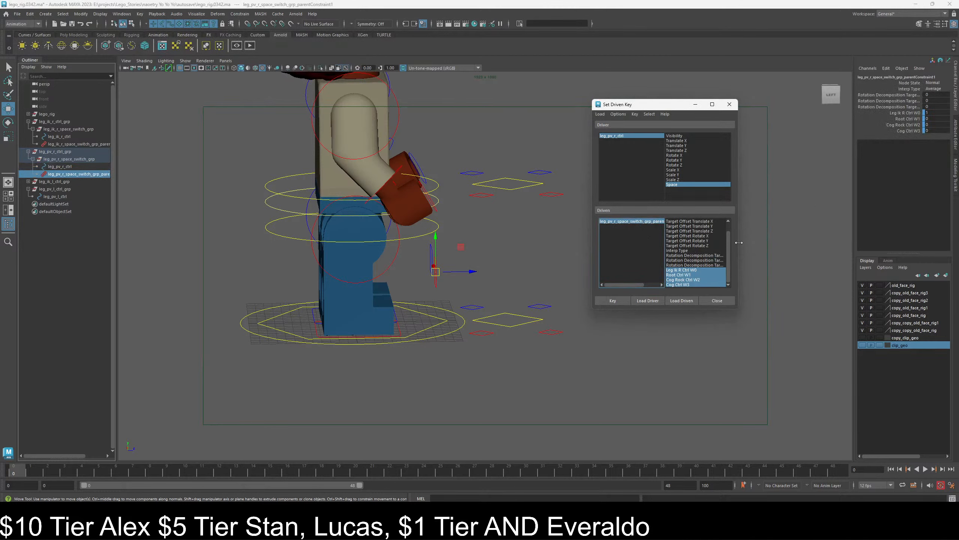
pyautogui.click(932, 112)
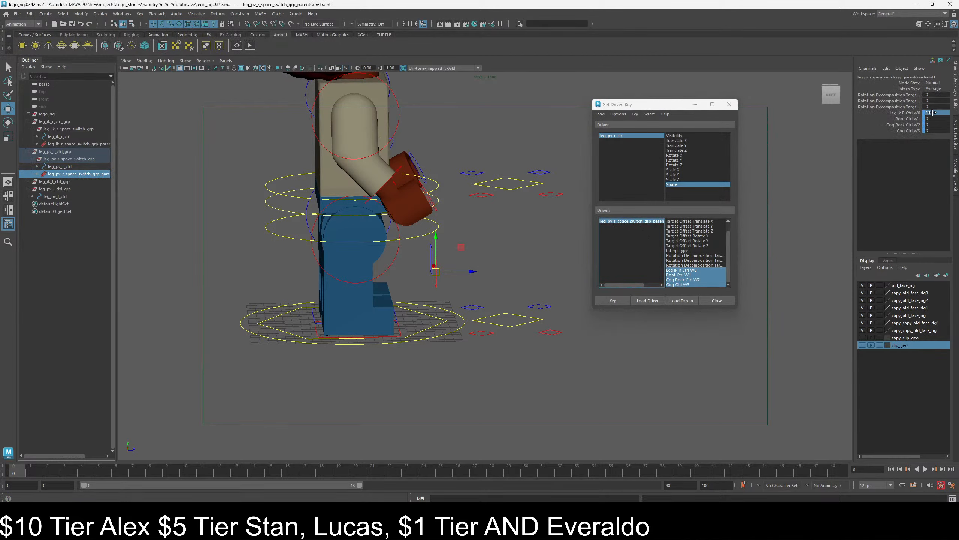
pyautogui.click(932, 113)
pyautogui.write('0')
pyautogui.click(937, 118)
pyautogui.click(937, 118)
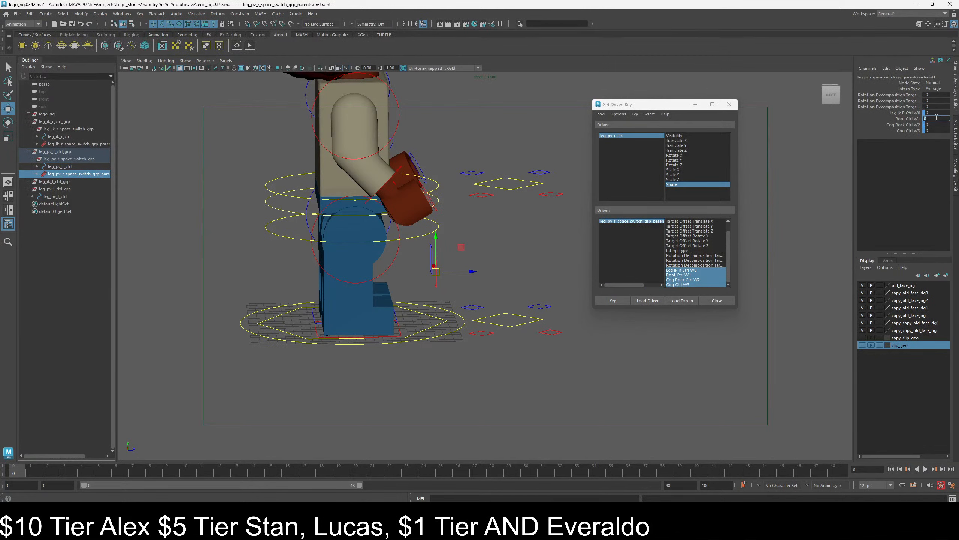
pyautogui.write('1')
pyautogui.press('Return')
# - Key all four constraint weights against the driver's Space attribute with root_ctrl chosen
pyautogui.click(650, 136)
pyautogui.click(691, 184)
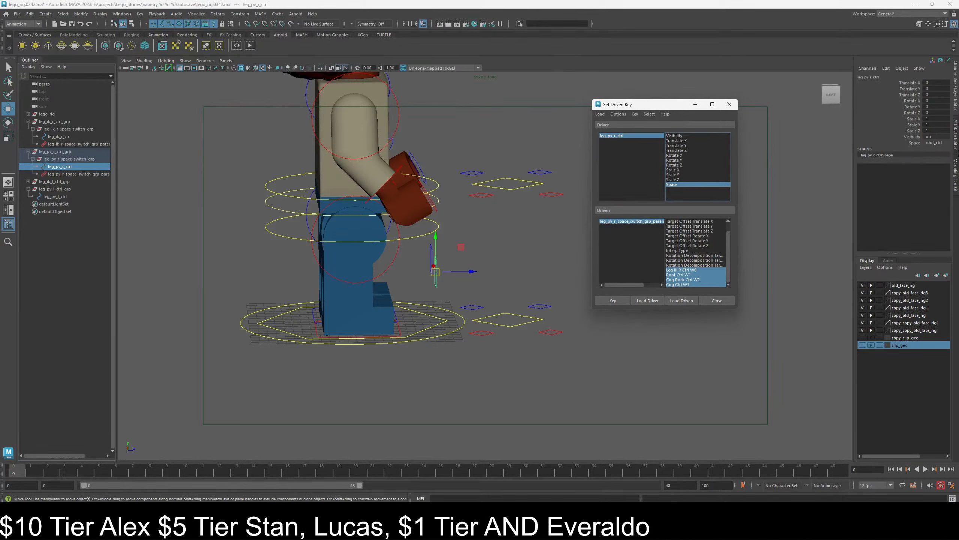
pyautogui.click(930, 142)
pyautogui.click(932, 160)
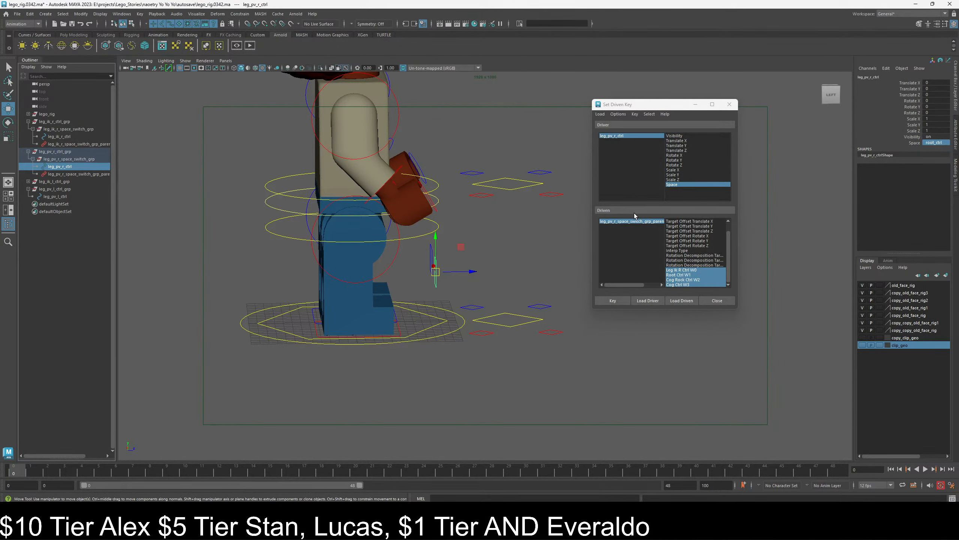
pyautogui.click(644, 222)
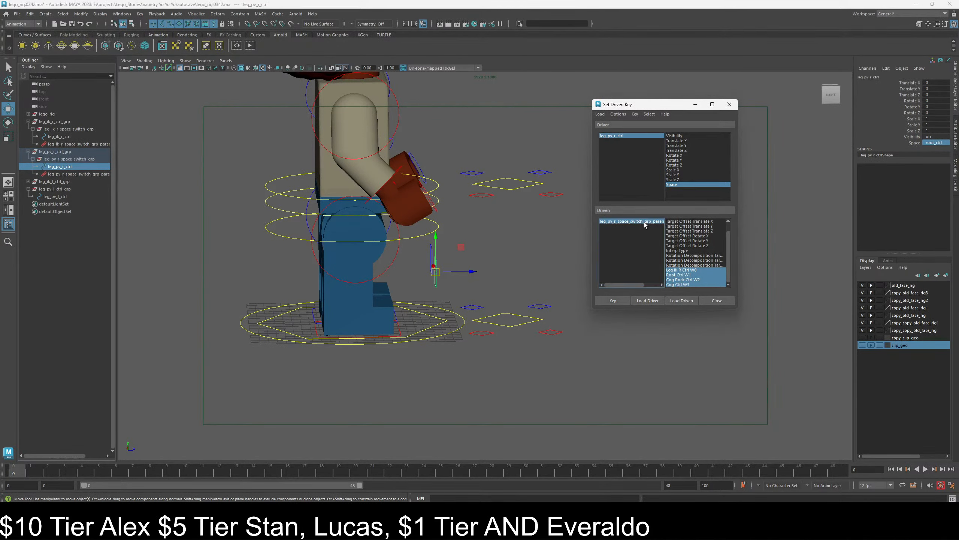
pyautogui.click(695, 270)
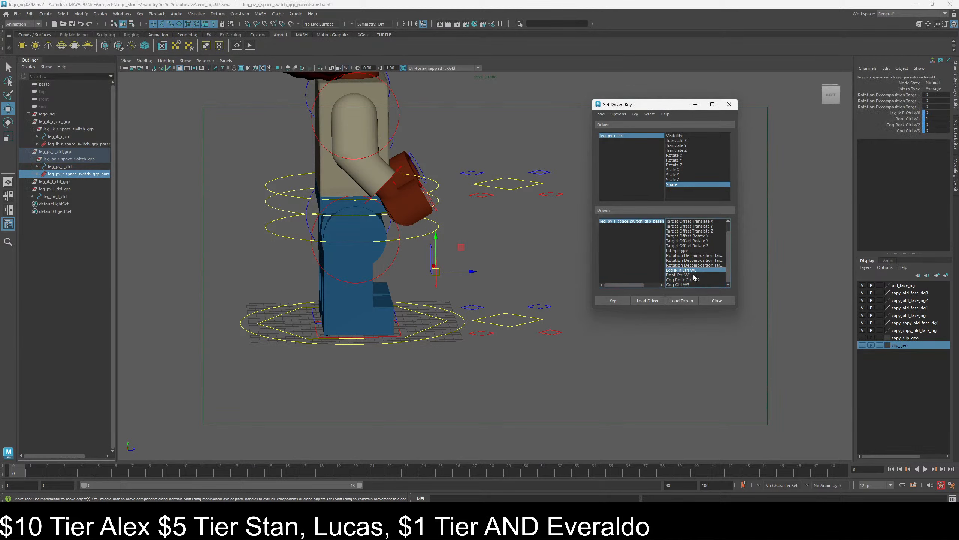
pyautogui.click(647, 222)
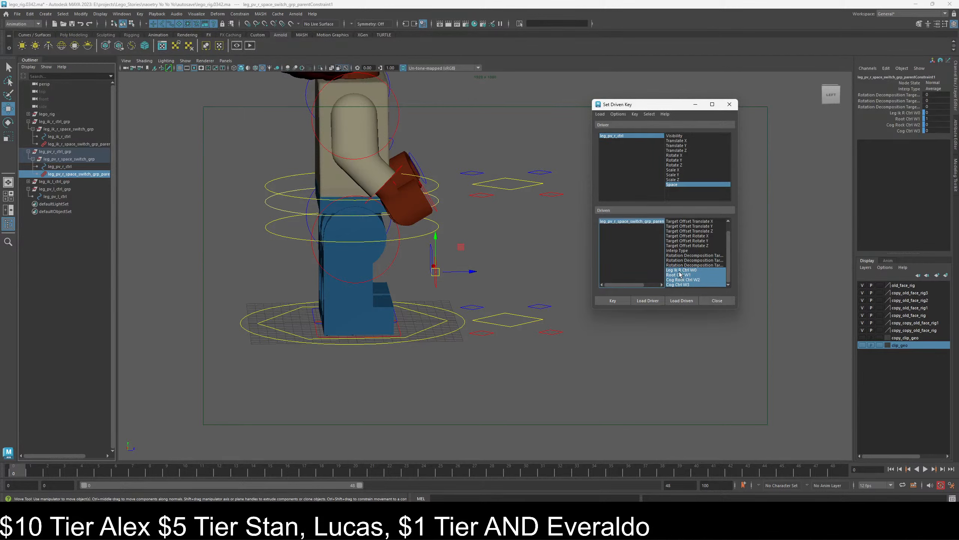
pyautogui.click(612, 300)
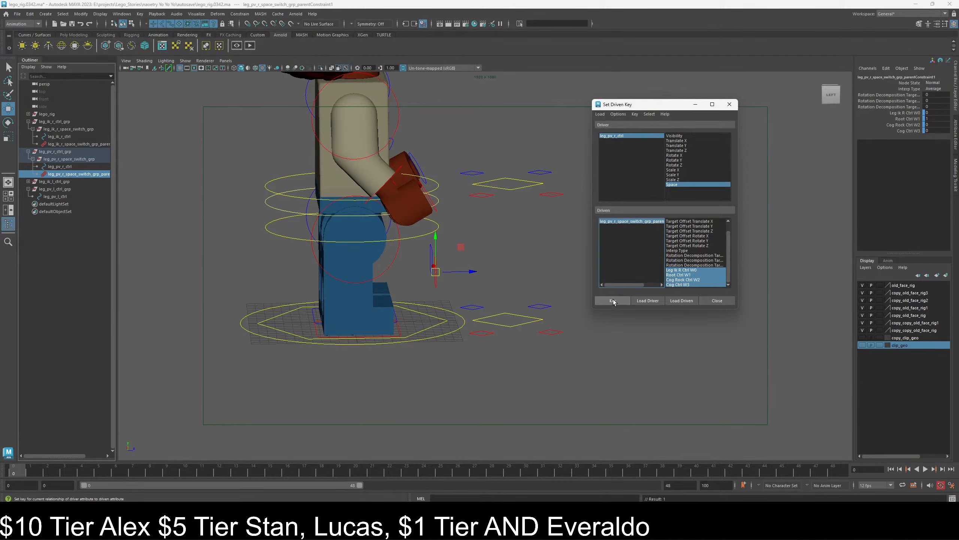
# - Switch the Space attribute of leg_pv_r_ctrl to cog_rock_ctrl
pyautogui.click(628, 135)
pyautogui.click(689, 185)
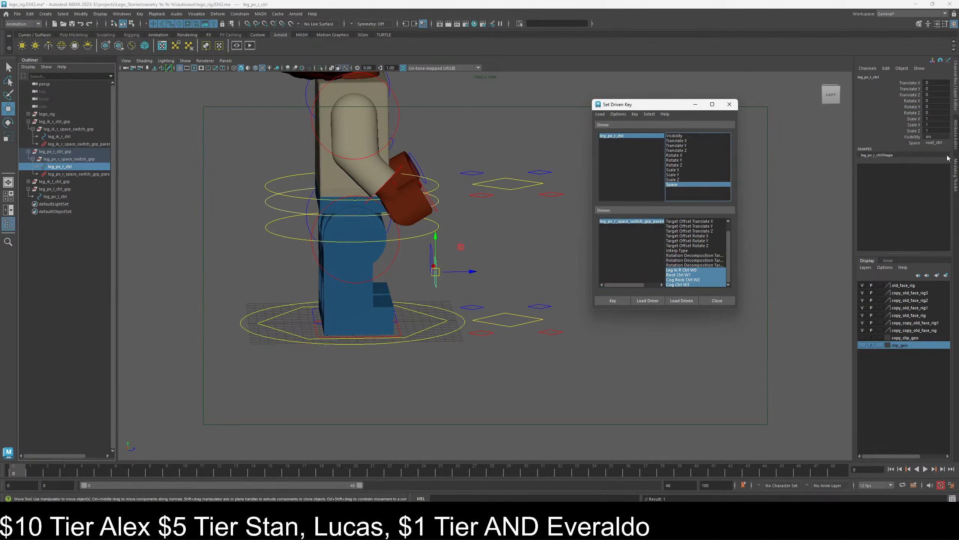
pyautogui.click(932, 143)
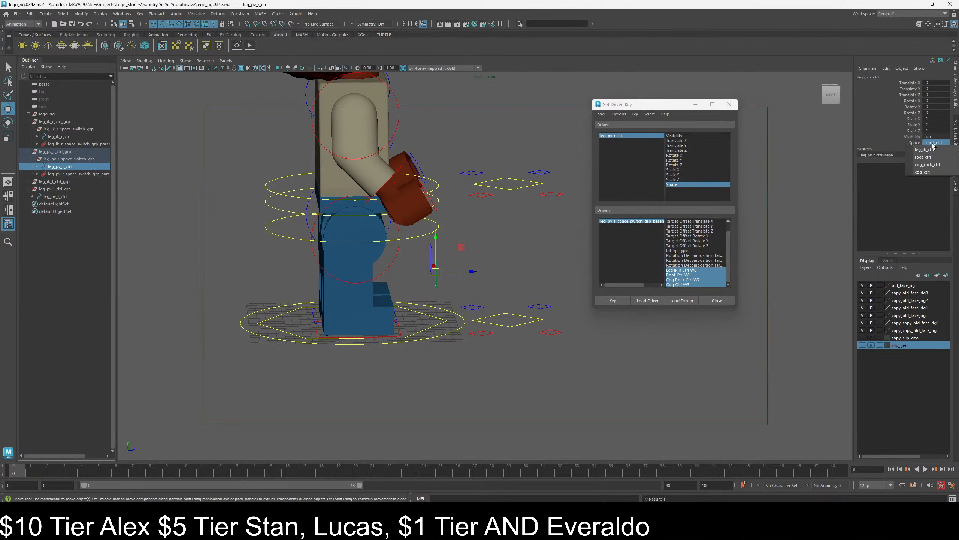
pyautogui.click(929, 165)
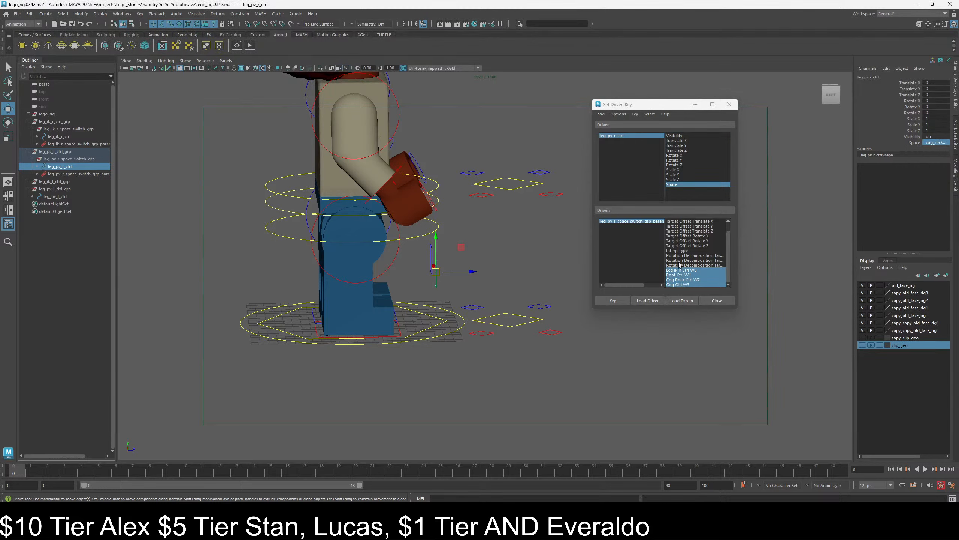
# - Set the parent constraint's Cog Rock Ctrl W2 to 1 and Root Ctrl W1 to 0, and key all four weights against Space
pyautogui.click(649, 222)
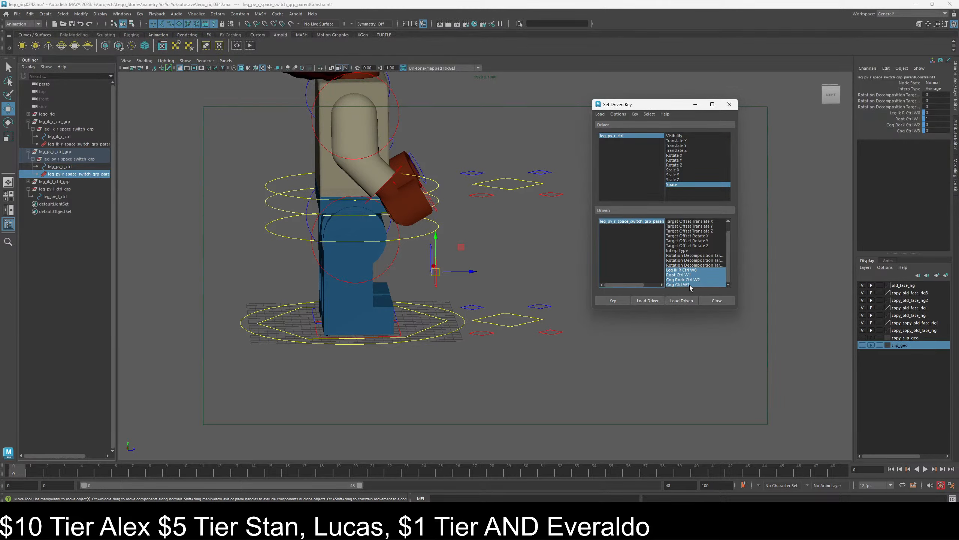
pyautogui.click(681, 271)
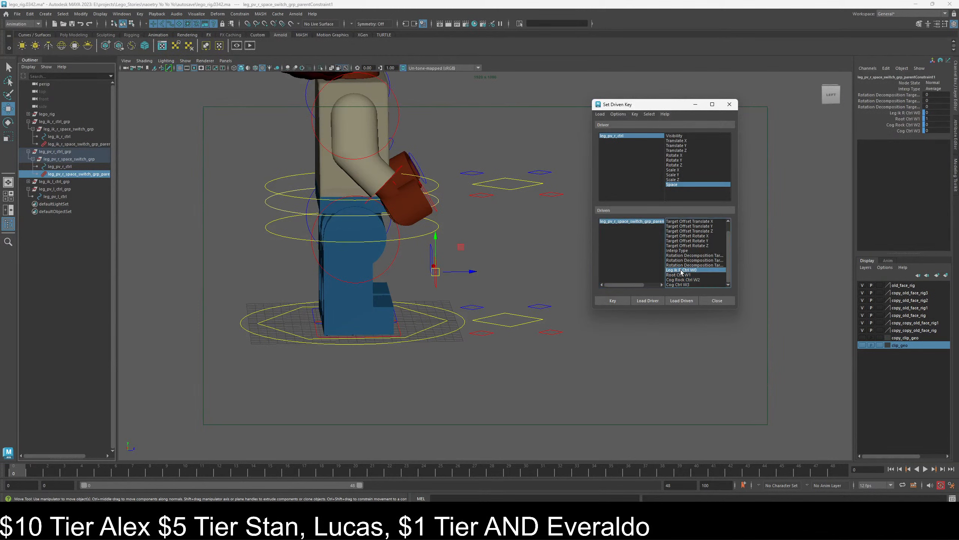
pyautogui.click(680, 284)
pyautogui.click(634, 222)
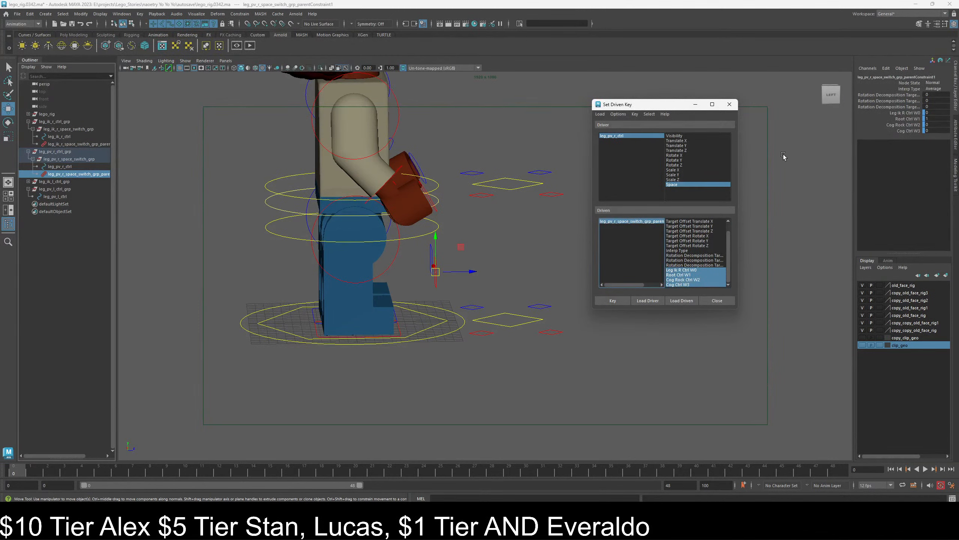
pyautogui.click(932, 125)
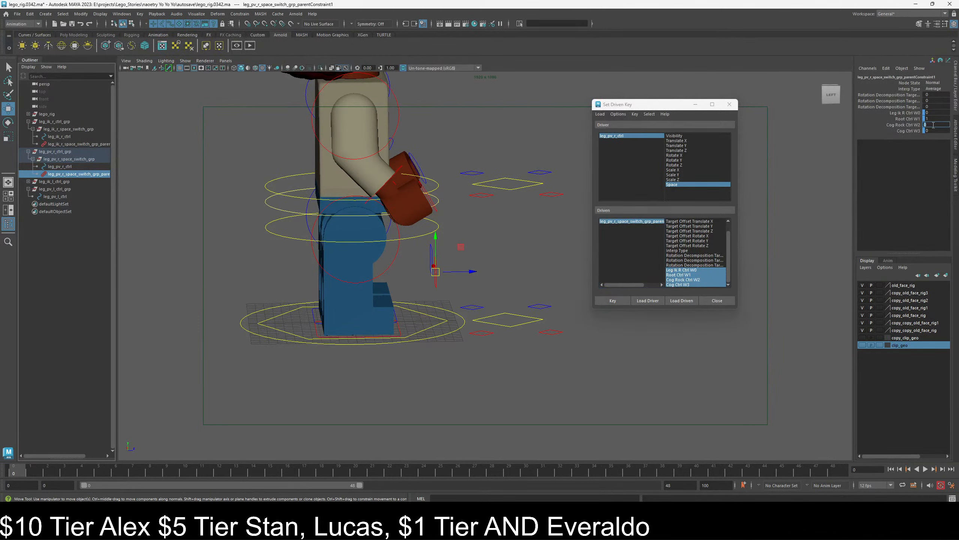
pyautogui.write('1')
pyautogui.click(936, 119)
pyautogui.write('0')
pyautogui.press('Return')
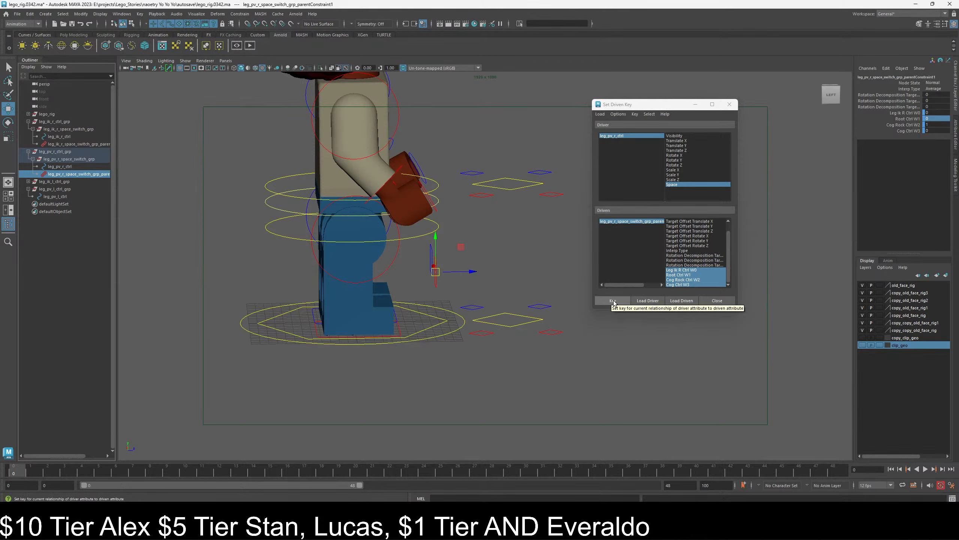
pyautogui.click(611, 301)
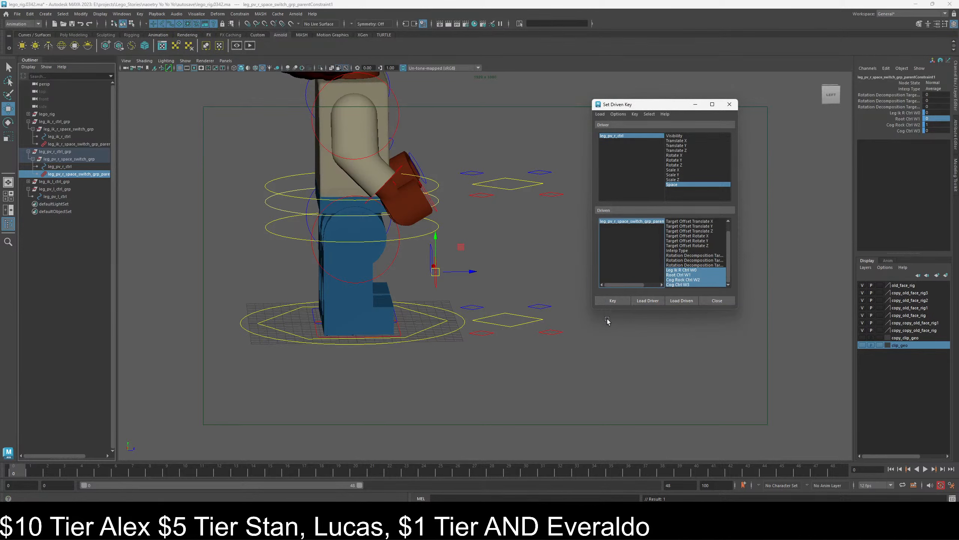
# - Switch the Space attribute of leg_pv_r_ctrl to cog_ctrl
pyautogui.click(653, 136)
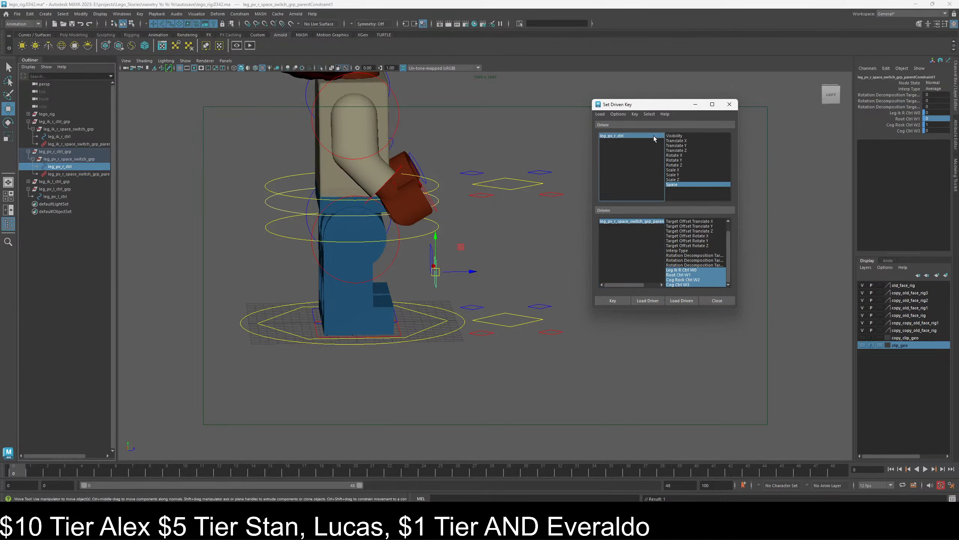
pyautogui.click(676, 185)
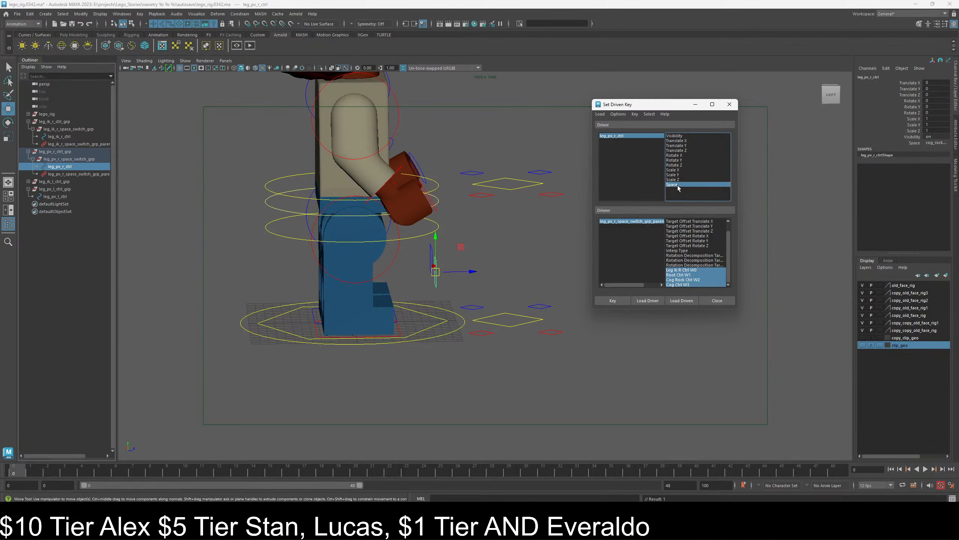
pyautogui.click(931, 142)
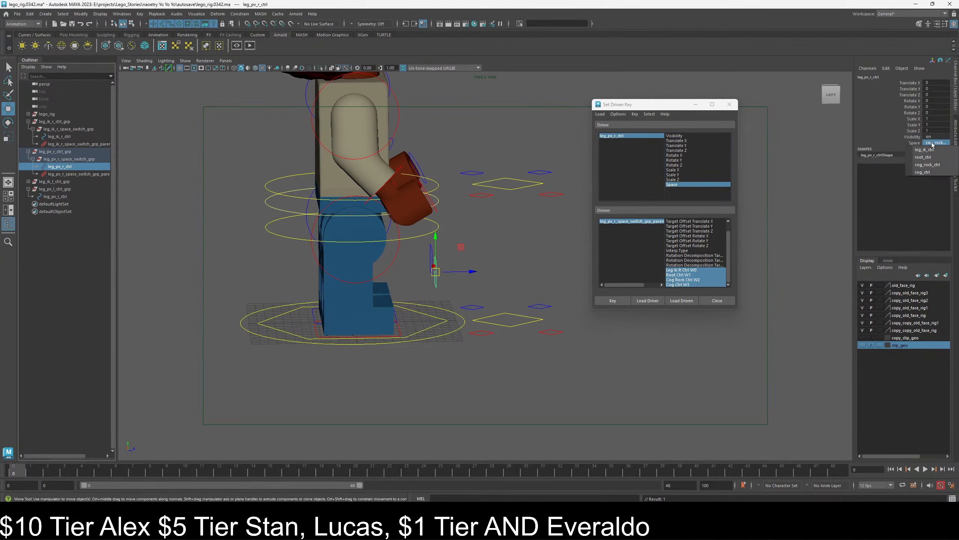
pyautogui.click(929, 172)
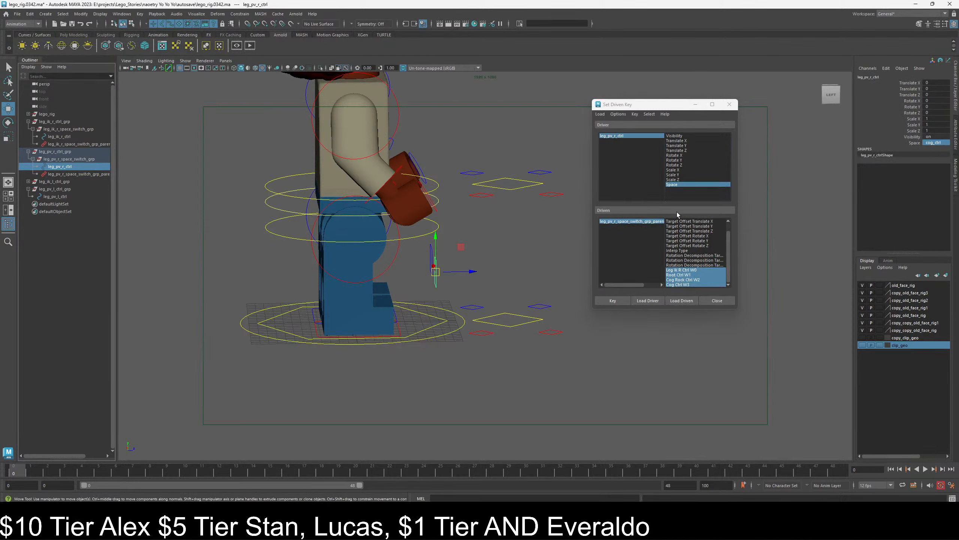
# - Set the parent constraint's Cog Ctrl W3 to 1 and Cog Rock Ctrl W2 to 0, and key all four weights against Space
pyautogui.click(645, 222)
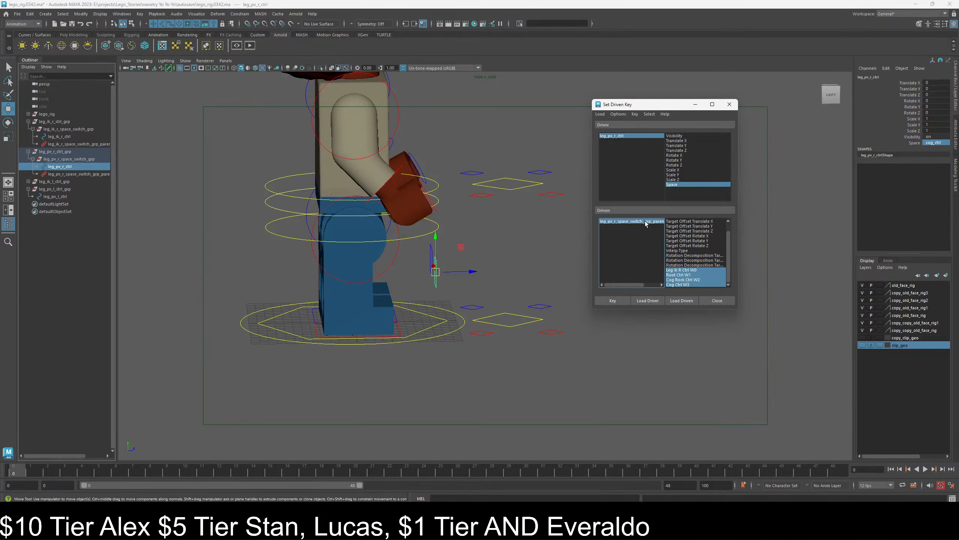
pyautogui.click(687, 284)
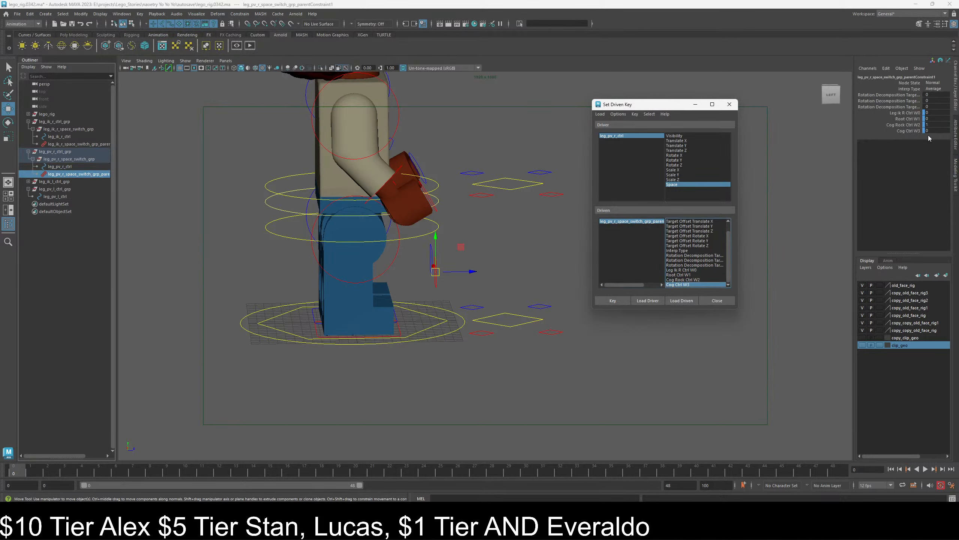
pyautogui.moveTo(701, 269); pyautogui.dragTo(703, 286)
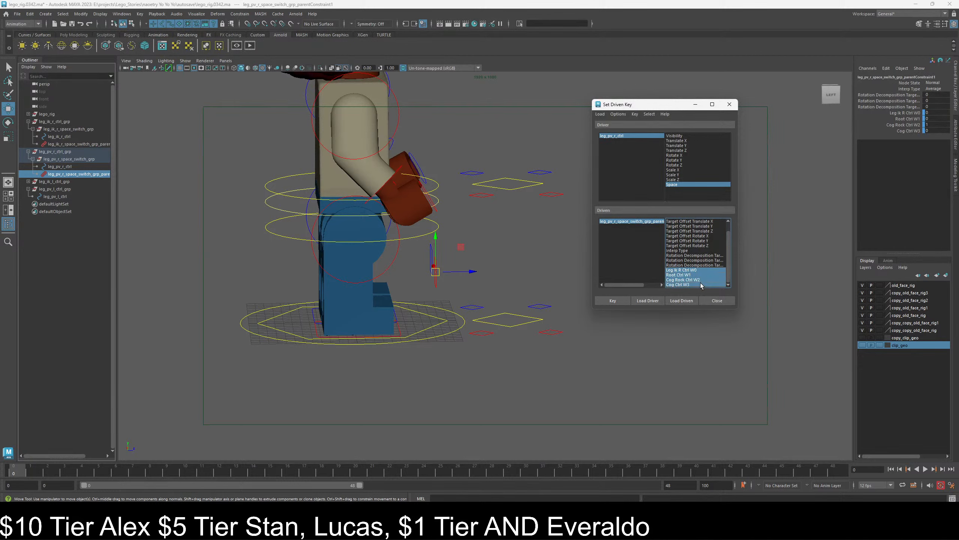
pyautogui.doubleClick(939, 130)
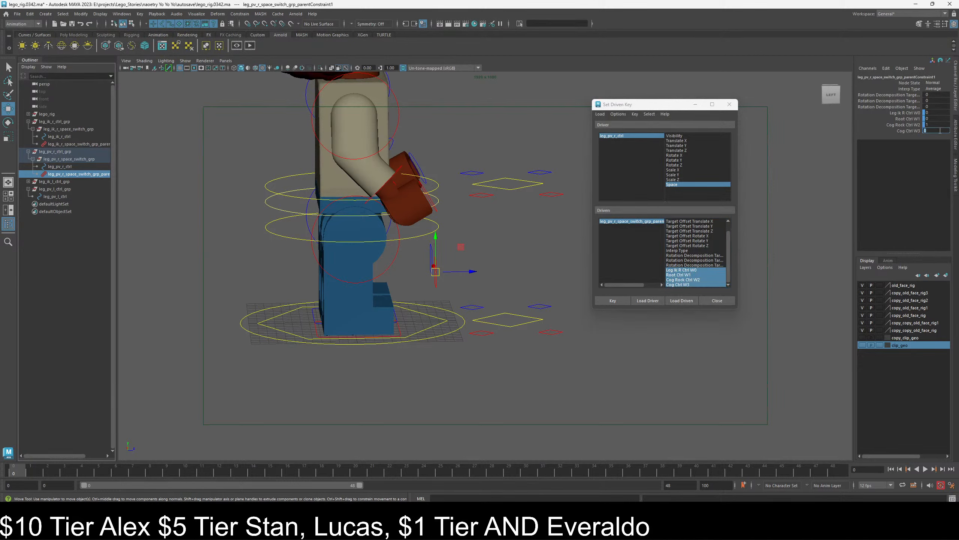
pyautogui.write('1')
pyautogui.doubleClick(942, 125)
pyautogui.write('0')
pyautogui.press('Return')
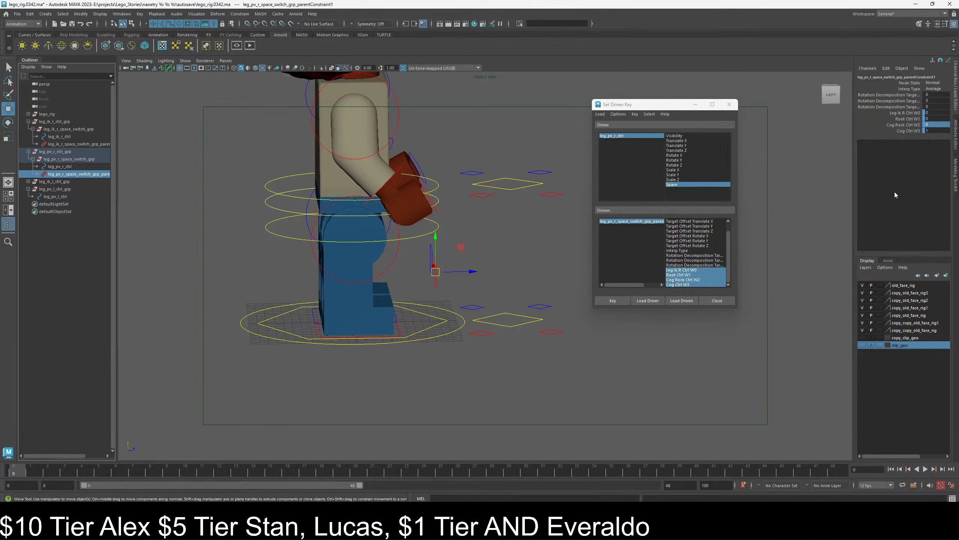
pyautogui.click(612, 301)
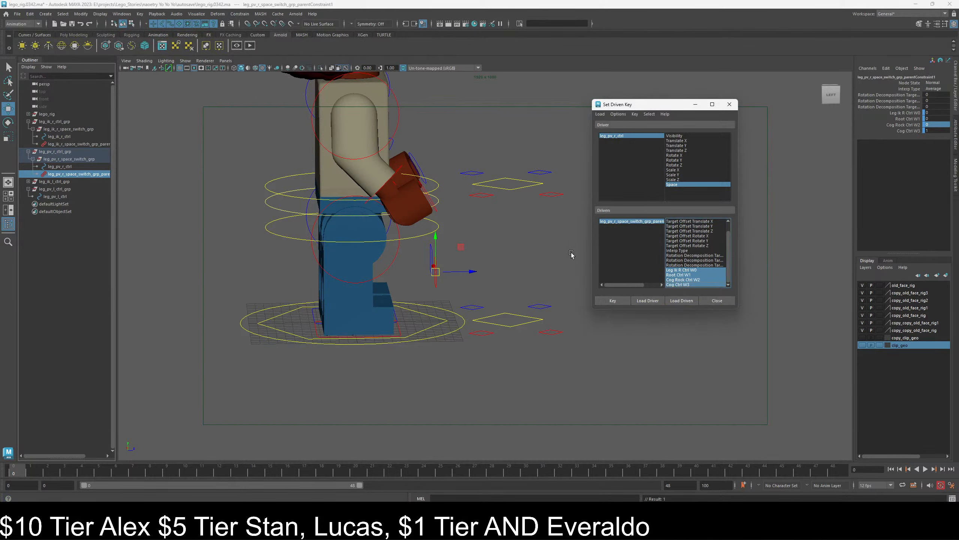
# - Set the right leg pole vector control's Space to leg_ik_ctrl and close the Set Driven Key window
pyautogui.click(521, 275)
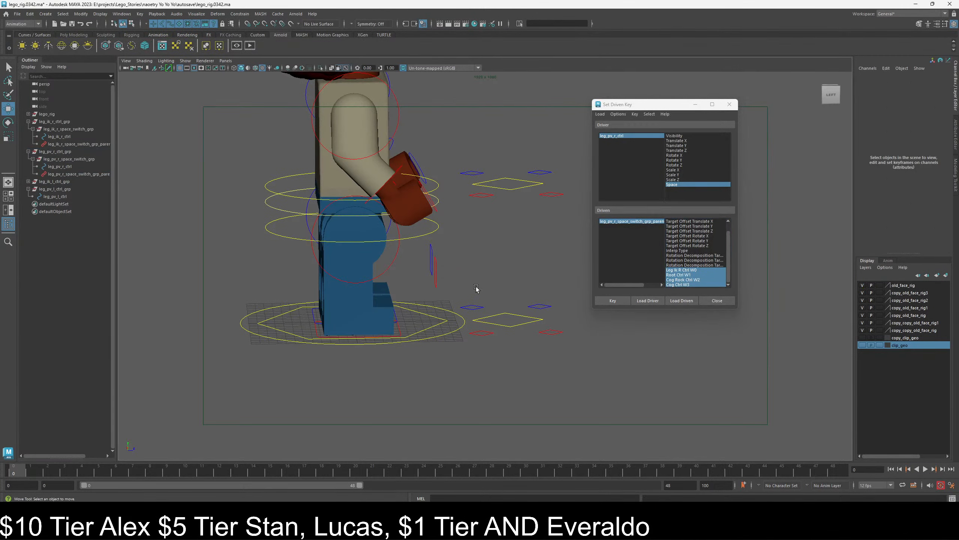
pyautogui.keyDown('alt'); pyautogui.moveTo(493, 245); pyautogui.dragTo(480, 250); pyautogui.keyUp('alt')
pyautogui.click(429, 278)
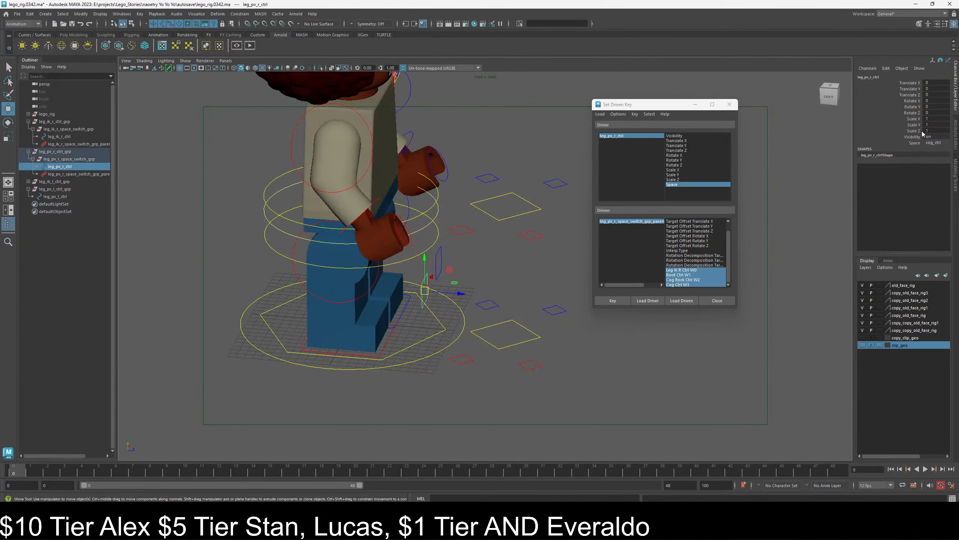
pyautogui.click(936, 142)
pyautogui.click(935, 153)
pyautogui.click(729, 105)
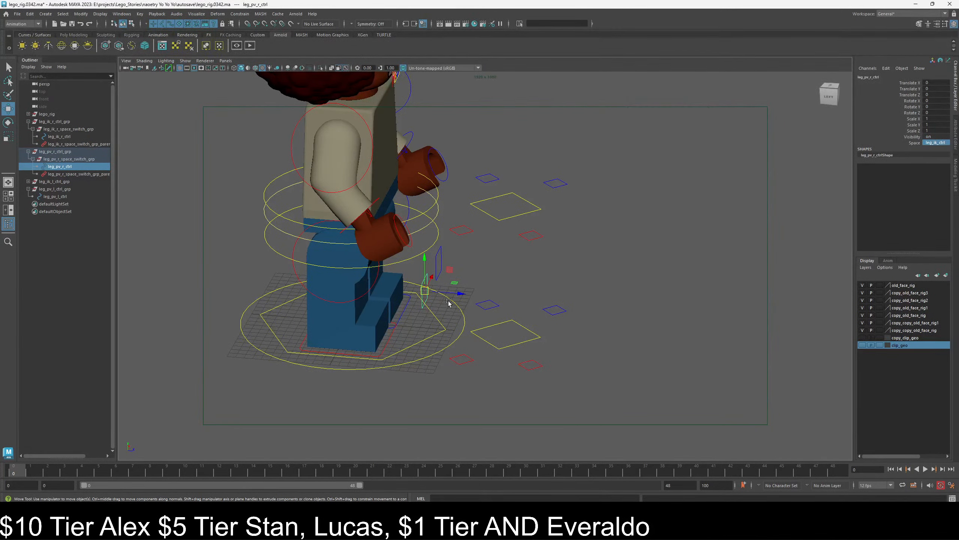
# - Test the leg_ik_ctrl space by moving and rotating leg_ik_r_ctrl, and undo the test transforms
pyautogui.click(390, 339)
pyautogui.moveTo(388, 338); pyautogui.dragTo(366, 348)
pyautogui.hotkey('ctrl', 'z')
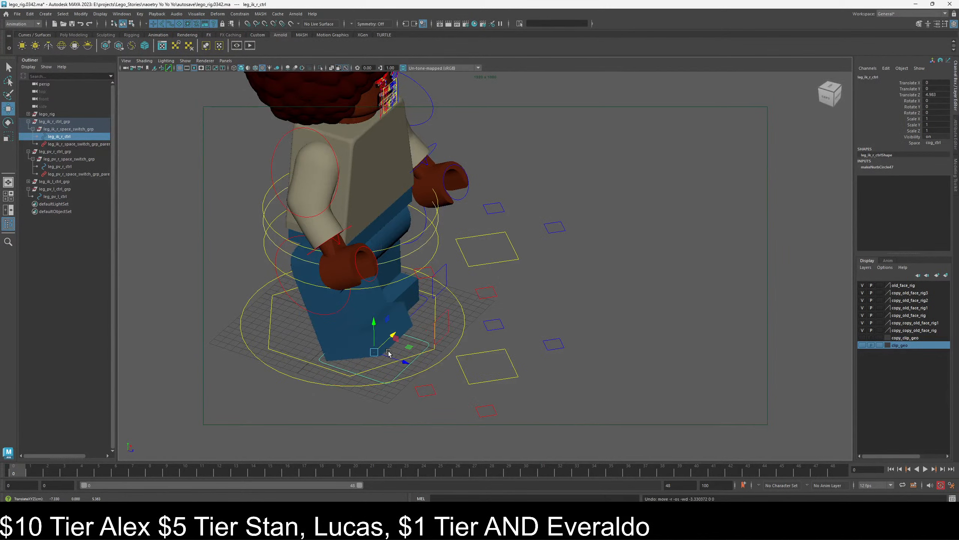
pyautogui.press('e')
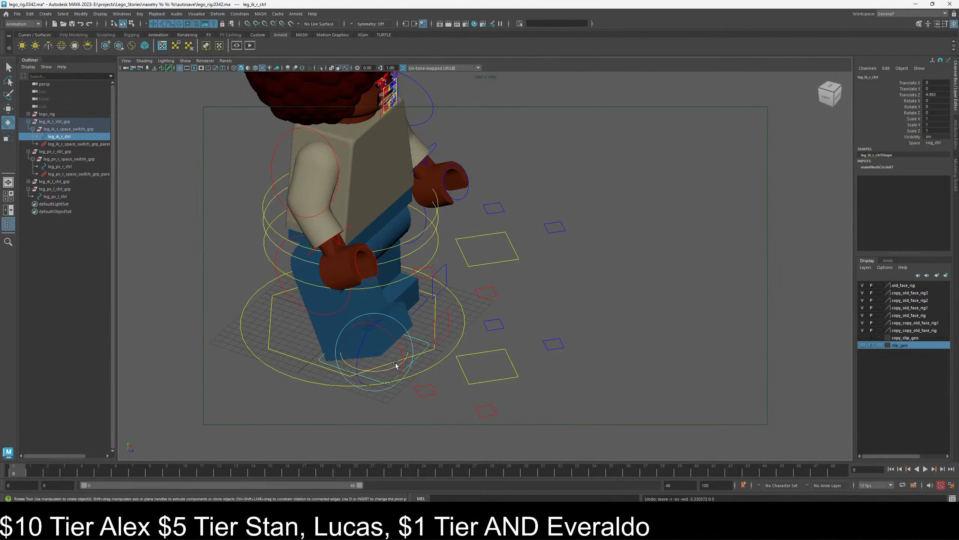
pyautogui.moveTo(400, 368)
pyautogui.mouseDown()
pyautogui.moveTo(368, 370)
pyautogui.moveTo(398, 367)
pyautogui.moveTo(400, 386)
pyautogui.mouseUp()
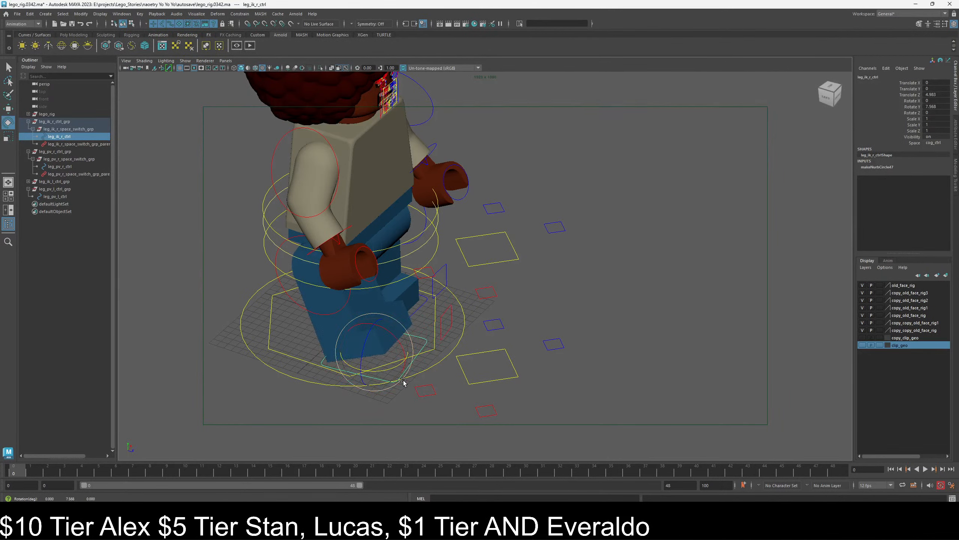
pyautogui.hotkey('ctrl', 'z')
pyautogui.hotkey('ctrl', 'z')
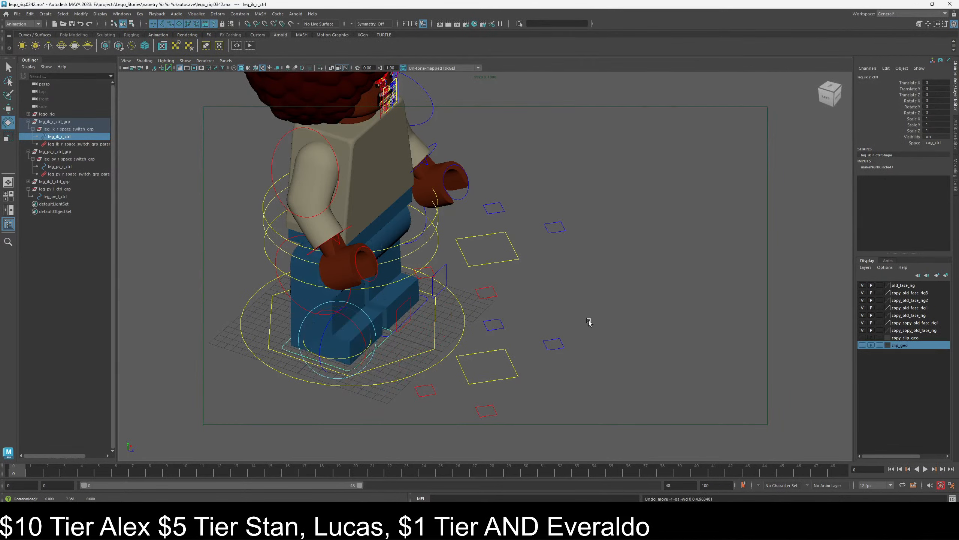
# - Switch the Space attribute of leg_pv_r_ctrl to root_ctrl and deselect the control
pyautogui.click(521, 332)
pyautogui.keyDown('alt'); pyautogui.moveTo(520, 332); pyautogui.dragTo(438, 306); pyautogui.keyUp('alt')
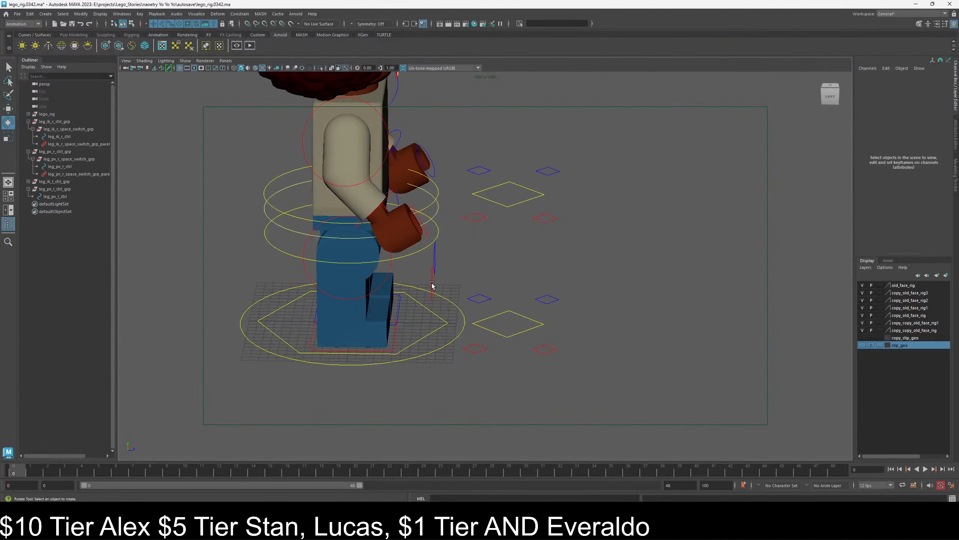
pyautogui.click(433, 284)
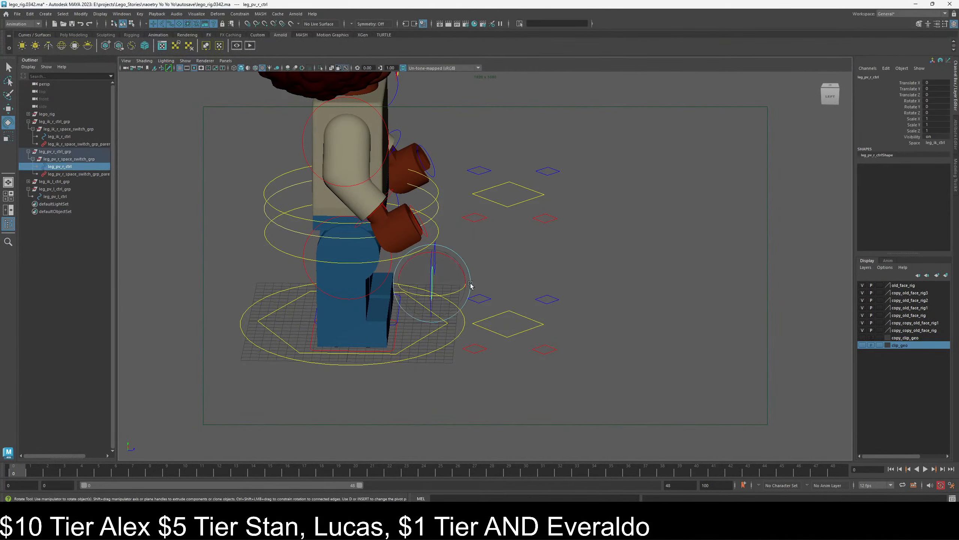
pyautogui.click(932, 142)
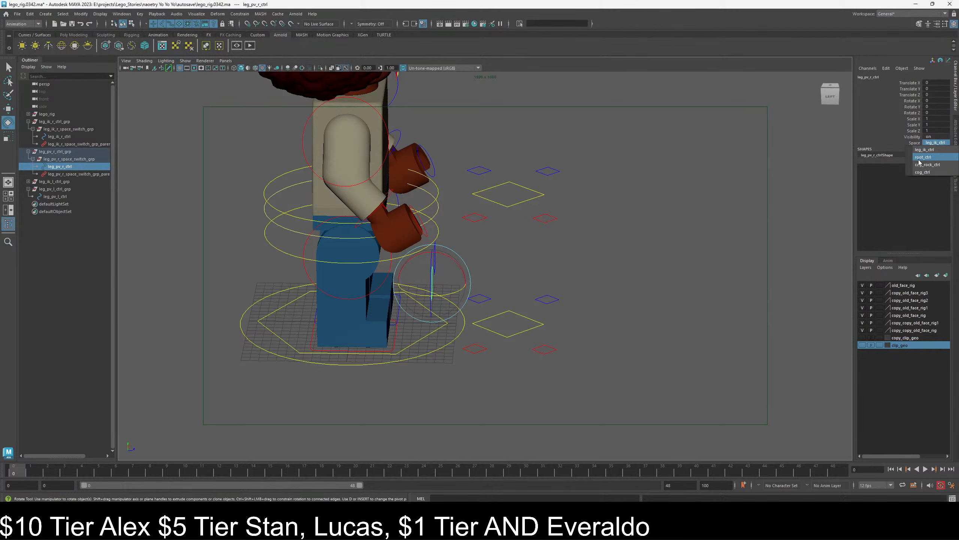
pyautogui.click(921, 157)
pyautogui.click(602, 227)
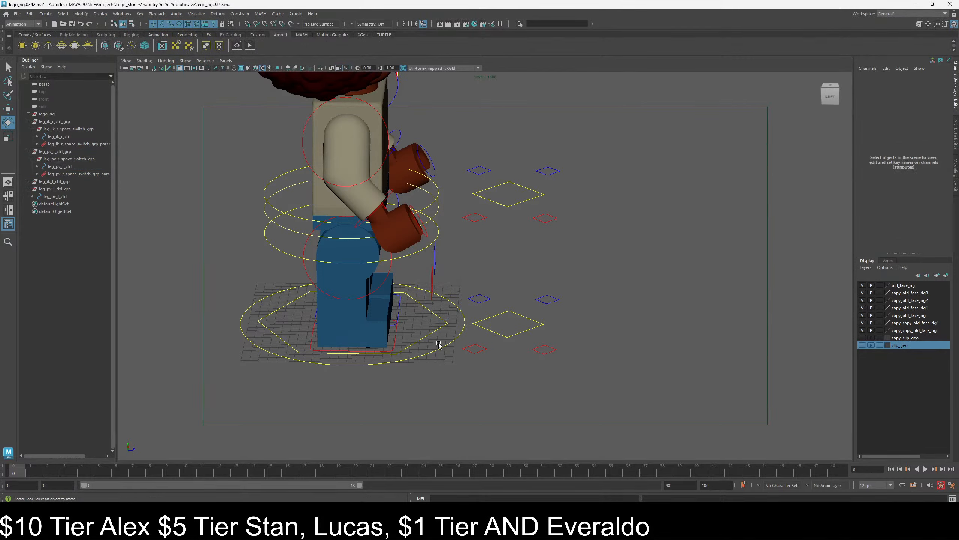
# - Test the root_ctrl space by moving cog_rock_ctrl along Z, and undo the move
pyautogui.click(428, 336)
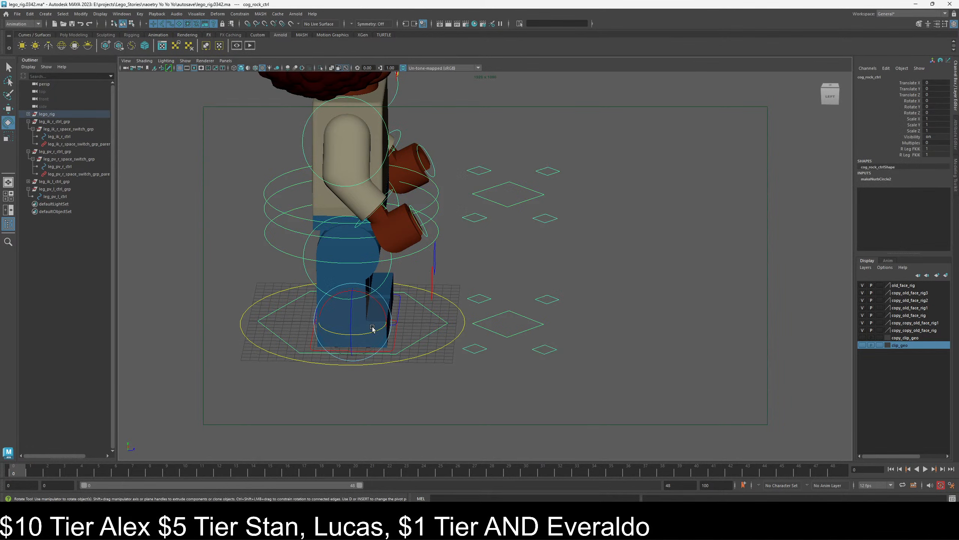
pyautogui.press('w')
pyautogui.moveTo(392, 324)
pyautogui.mouseDown()
pyautogui.moveTo(402, 324)
pyautogui.moveTo(364, 322)
pyautogui.moveTo(428, 324)
pyautogui.moveTo(369, 322)
pyautogui.moveTo(393, 322)
pyautogui.mouseUp()
pyautogui.click(441, 345)
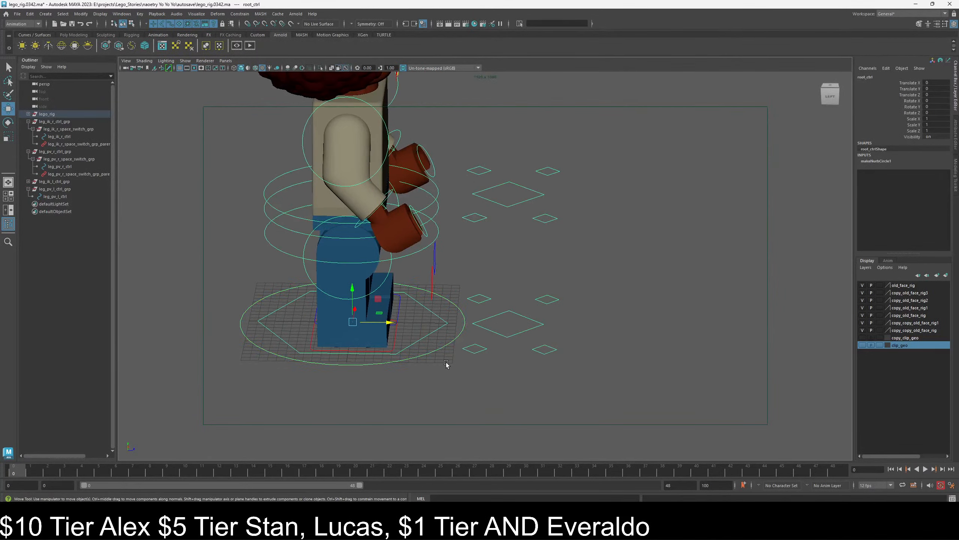
pyautogui.click(431, 346)
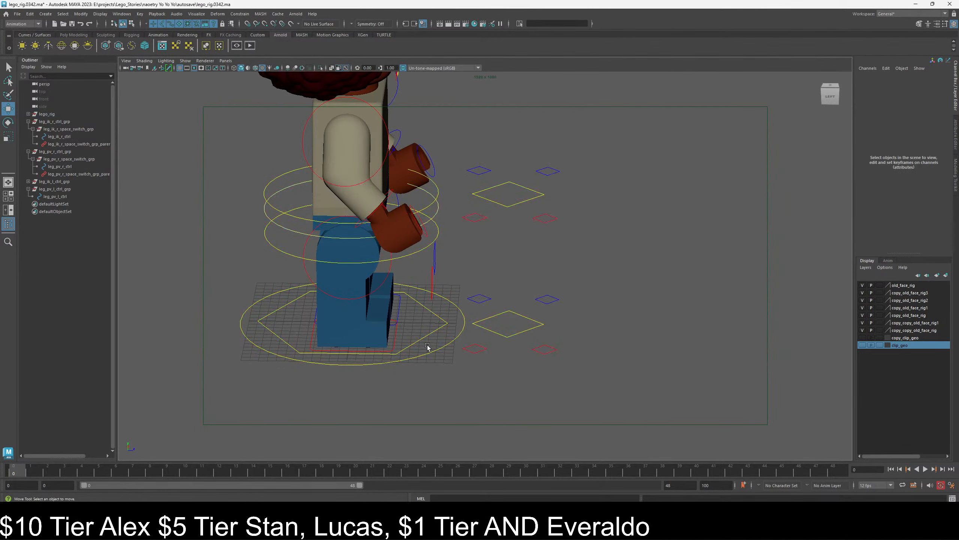
pyautogui.click(429, 345)
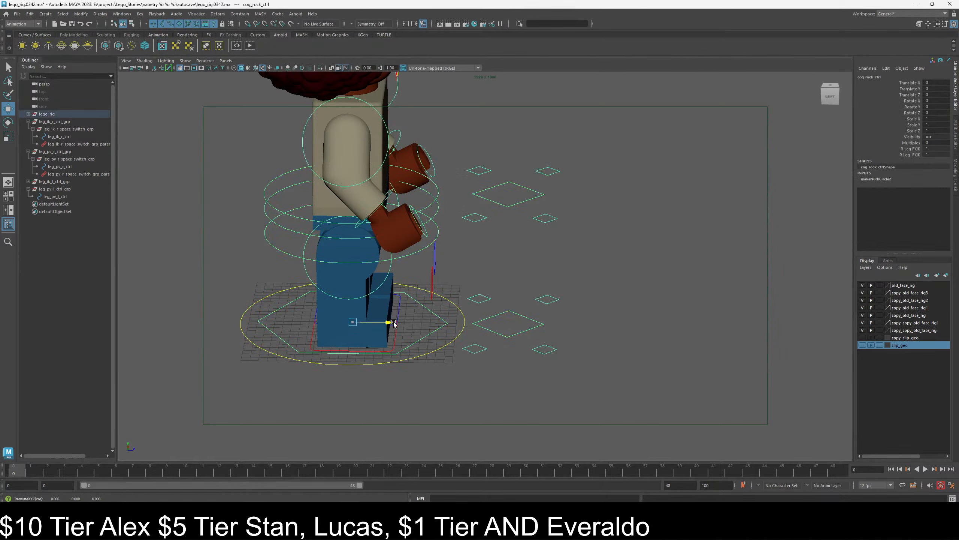
pyautogui.moveTo(393, 324)
pyautogui.mouseDown()
pyautogui.moveTo(422, 326)
pyautogui.moveTo(375, 332)
pyautogui.moveTo(400, 326)
pyautogui.mouseUp()
pyautogui.hotkey('ctrl', 'z')
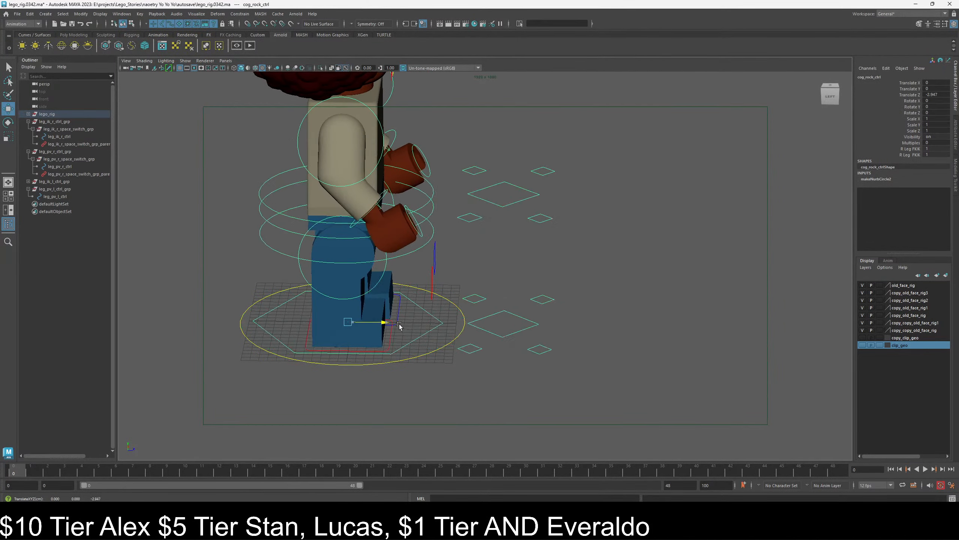
# - Undo the remaining cog_rock_ctrl test moves and set leg_pv_r_ctrl's Space back to leg_ik_ctrl
pyautogui.hotkey('ctrl', 'z')
pyautogui.hotkey('ctrl', 'z')
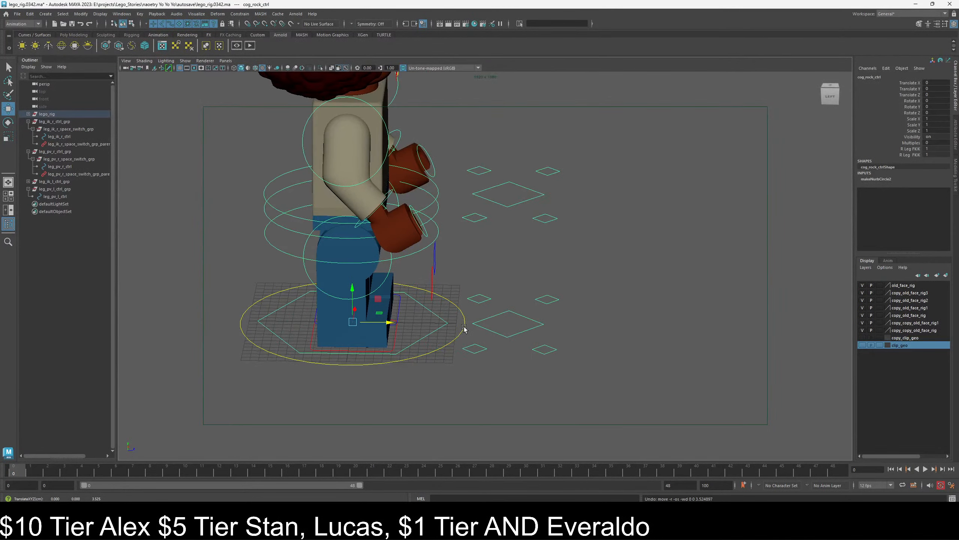
pyautogui.click(495, 270)
pyautogui.click(432, 281)
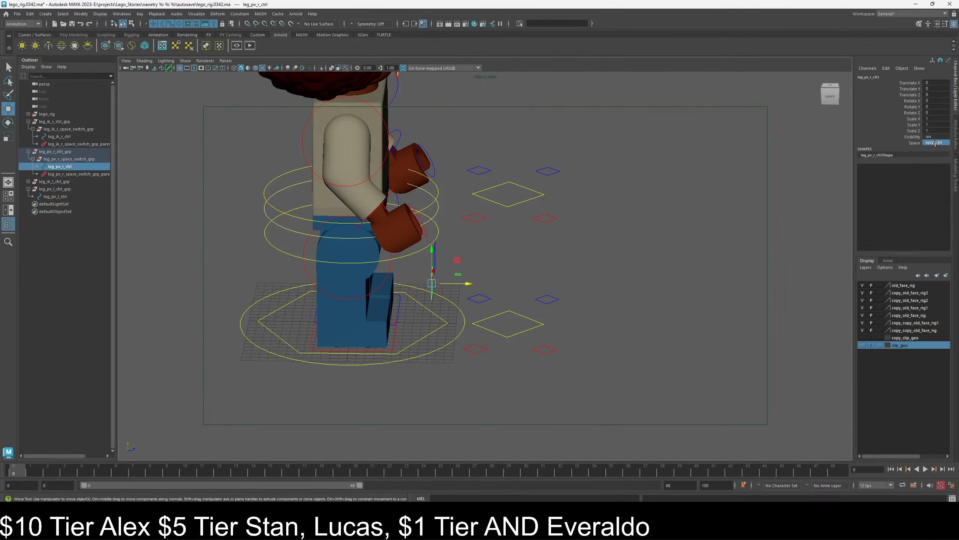
pyautogui.click(506, 293)
# - Tidy the leg control hierarchies in the Outliner and copy the name of leg_ik_r_space_switch_grp
pyautogui.keyDown('alt'); pyautogui.moveTo(499, 299); pyautogui.dragTo(460, 312); pyautogui.keyUp('alt')
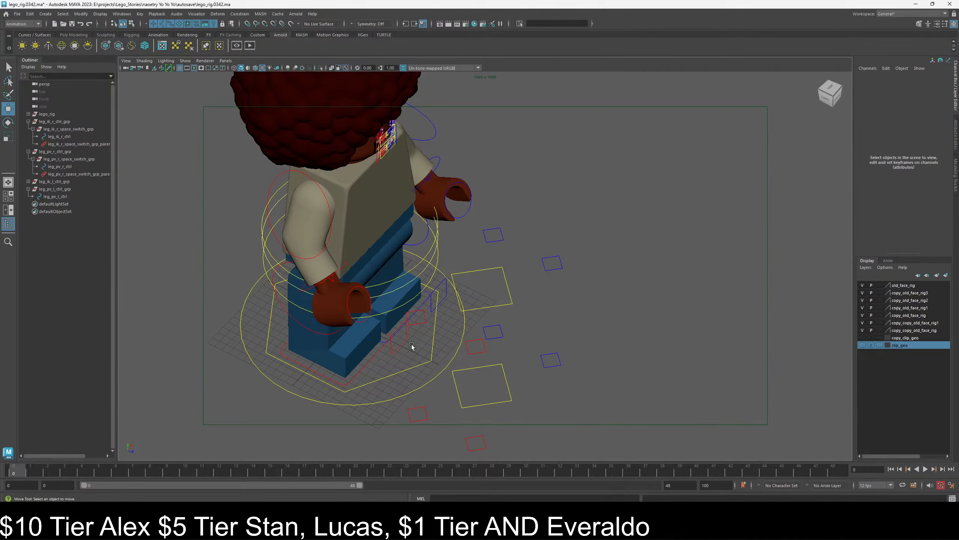
pyautogui.press('[')
pyautogui.keyDown('alt'); pyautogui.moveTo(421, 298); pyautogui.dragTo(377, 328); pyautogui.keyUp('alt')
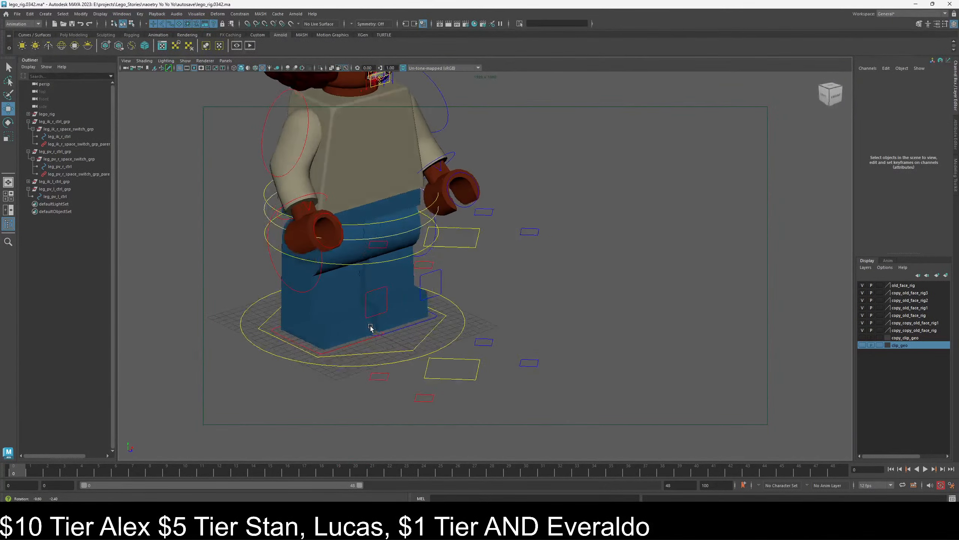
pyautogui.click(28, 151)
pyautogui.click(28, 121)
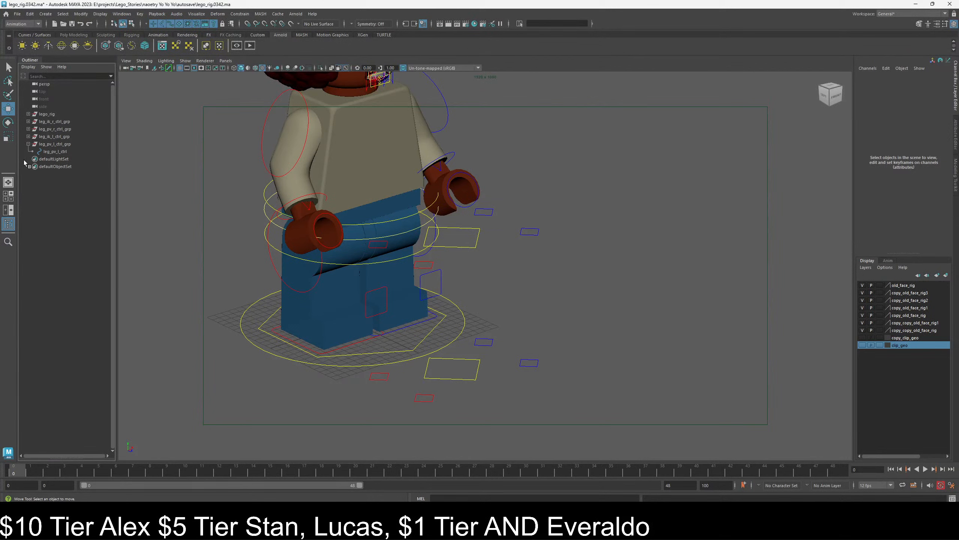
pyautogui.click(28, 136)
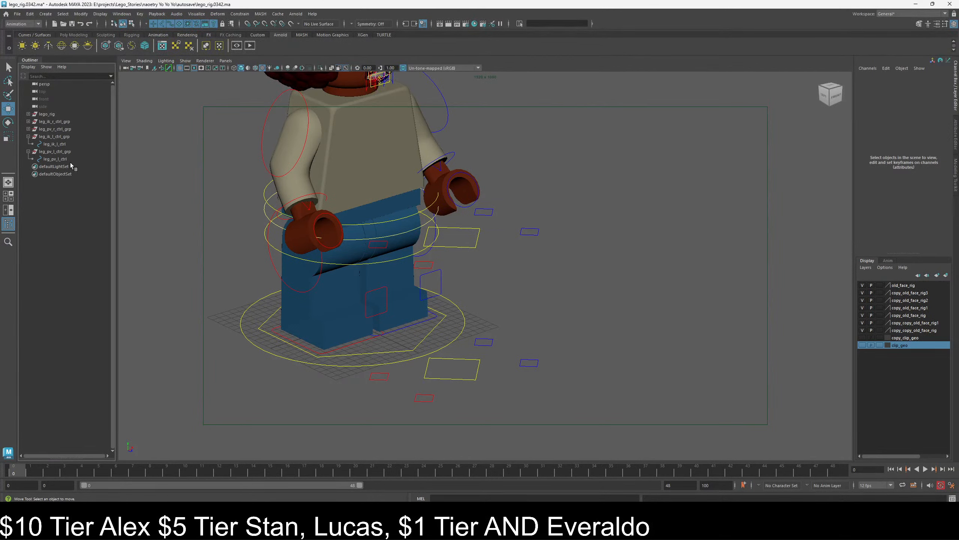
pyautogui.click(45, 122)
pyautogui.click(29, 122)
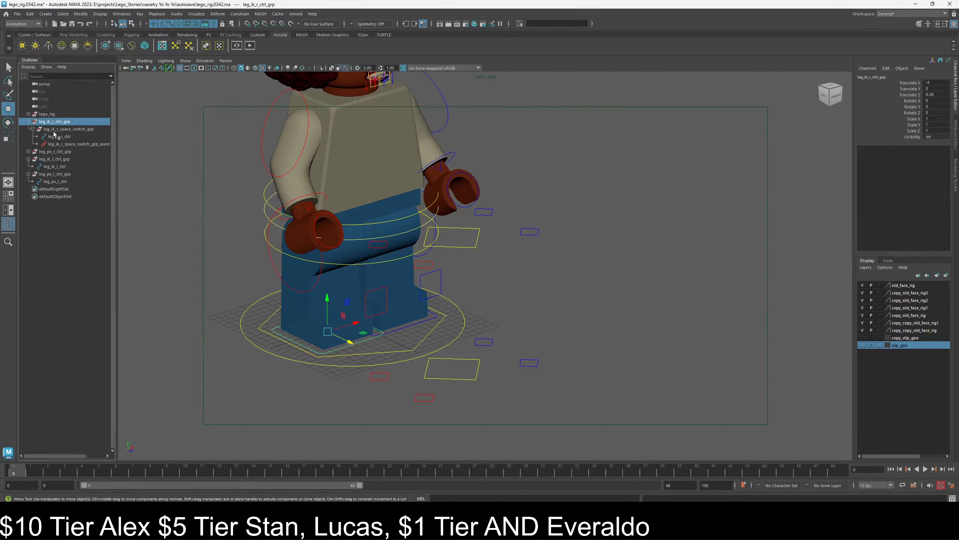
pyautogui.click(29, 174)
pyautogui.doubleClick(58, 129)
pyautogui.hotkey('ctrl', 'c')
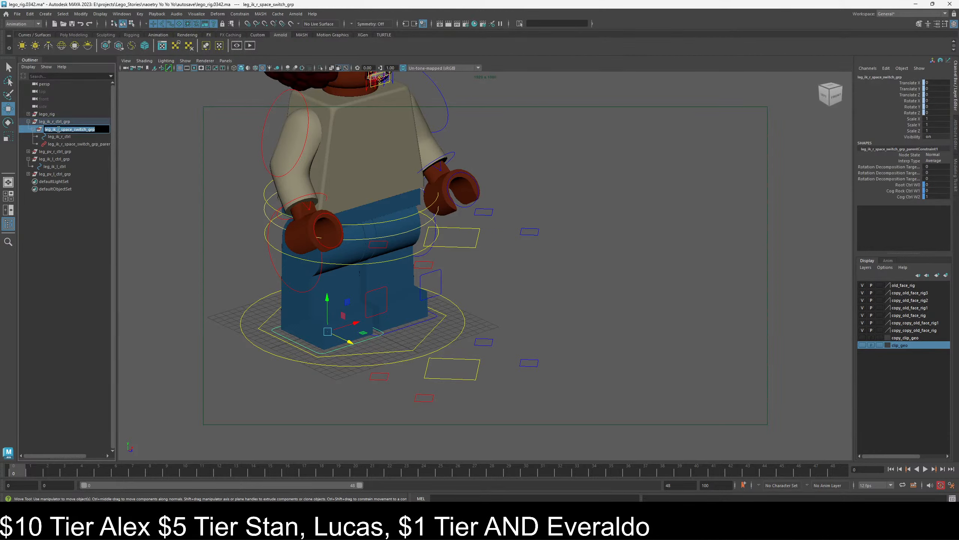
pyautogui.click(48, 159)
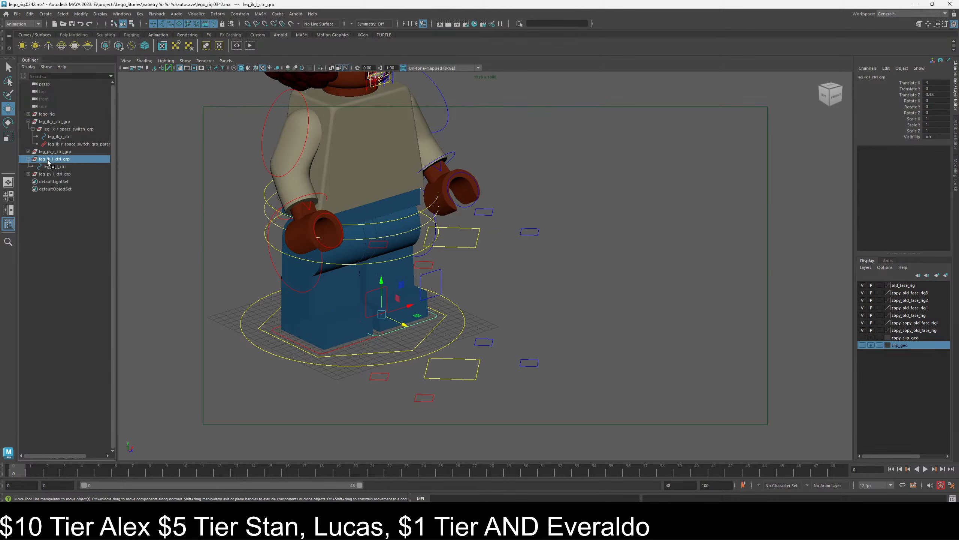
pyautogui.hotkey('ctrl', 'g')
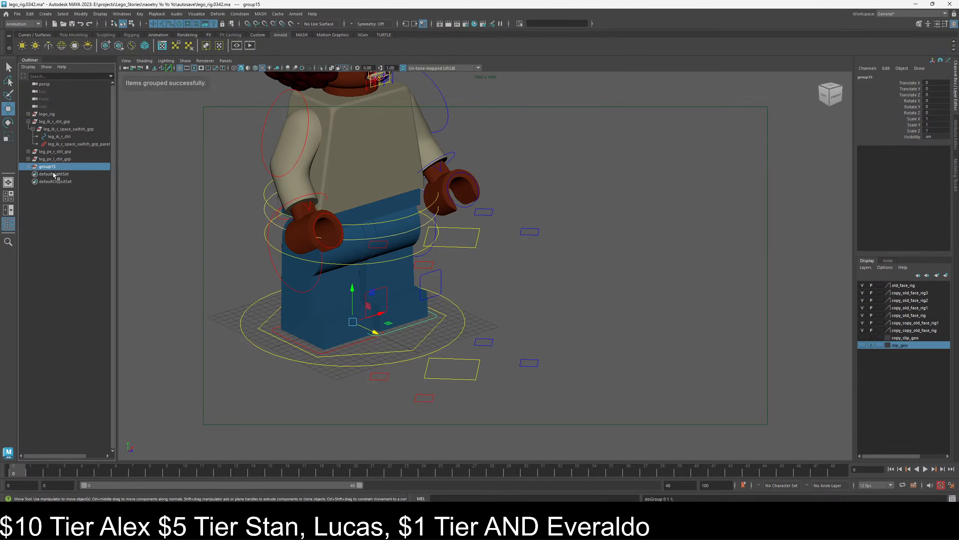
pyautogui.hotkey('ctrl', 'z')
# - Group leg_ik_l_ctrl inside leg_ik_l_ctrl_grp and name the new group leg_ik_l_space_switch_grp
pyautogui.click(28, 160)
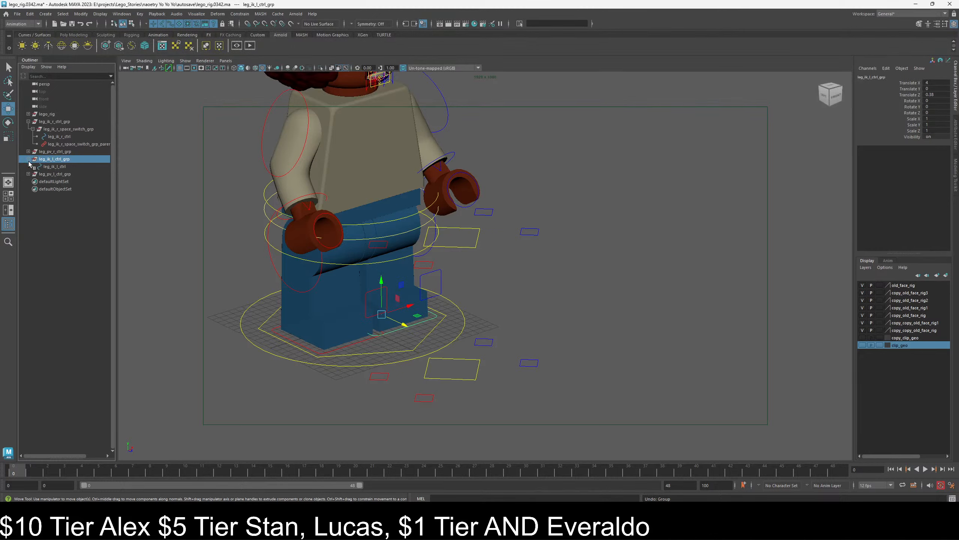
pyautogui.click(53, 167)
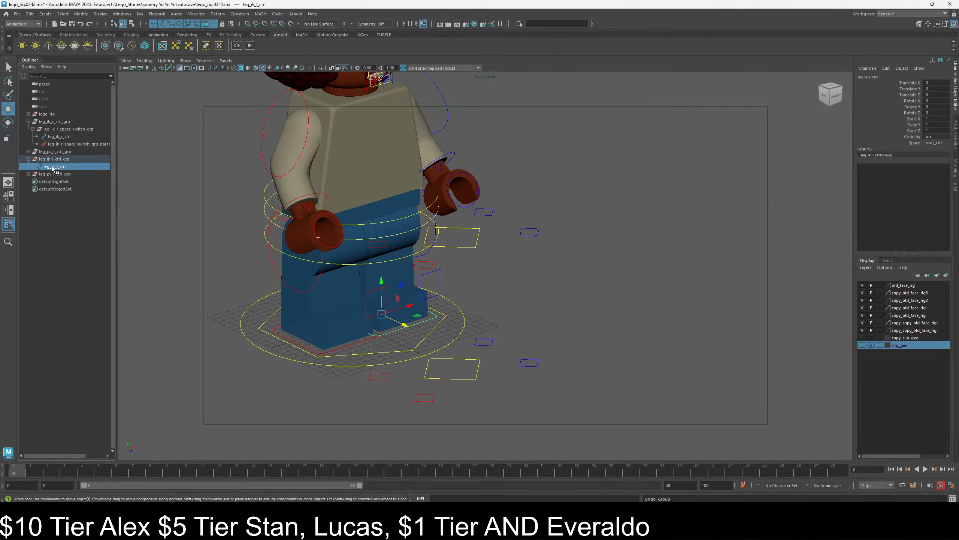
pyautogui.hotkey('ctrl', 'g')
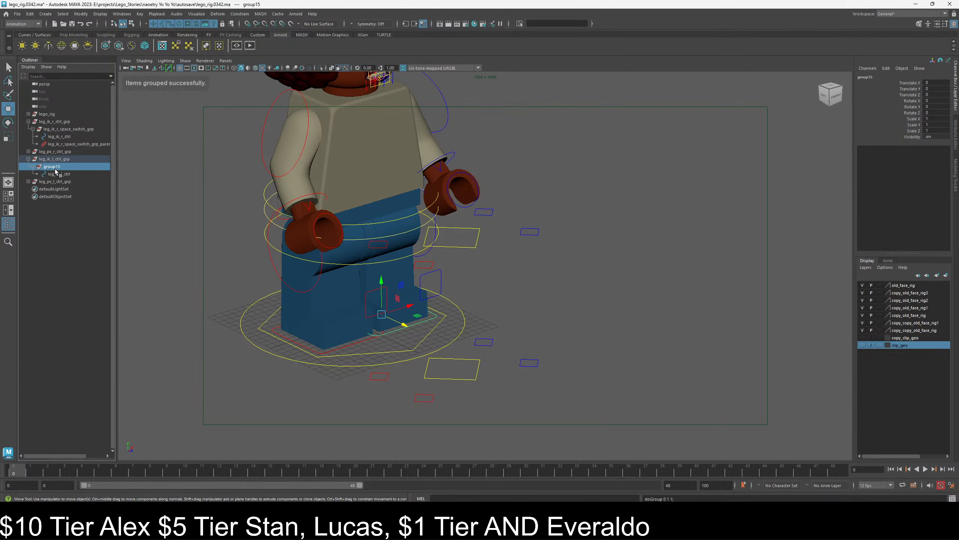
pyautogui.doubleClick(55, 169)
pyautogui.hotkey('ctrl', 'v')
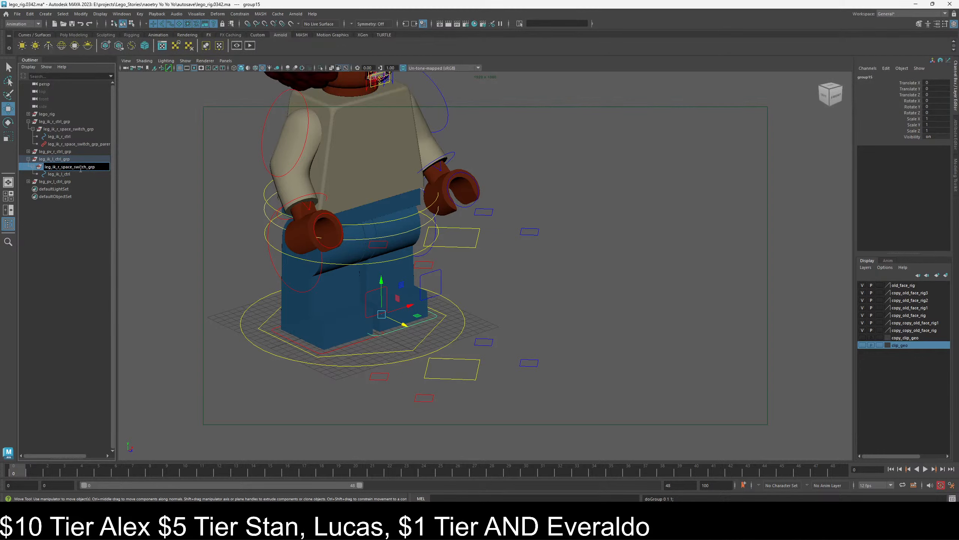
pyautogui.press('BackSpace')
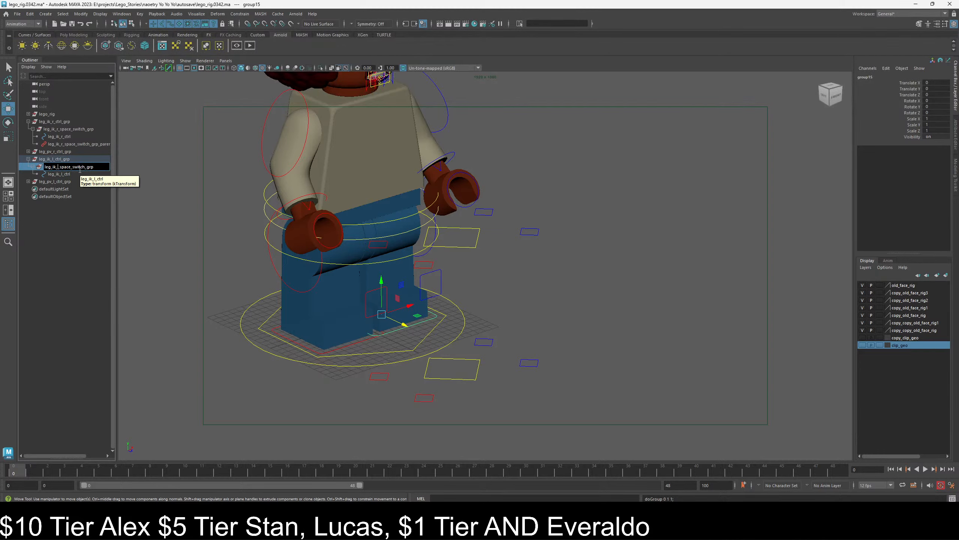
pyautogui.write('l')
pyautogui.press('Return')
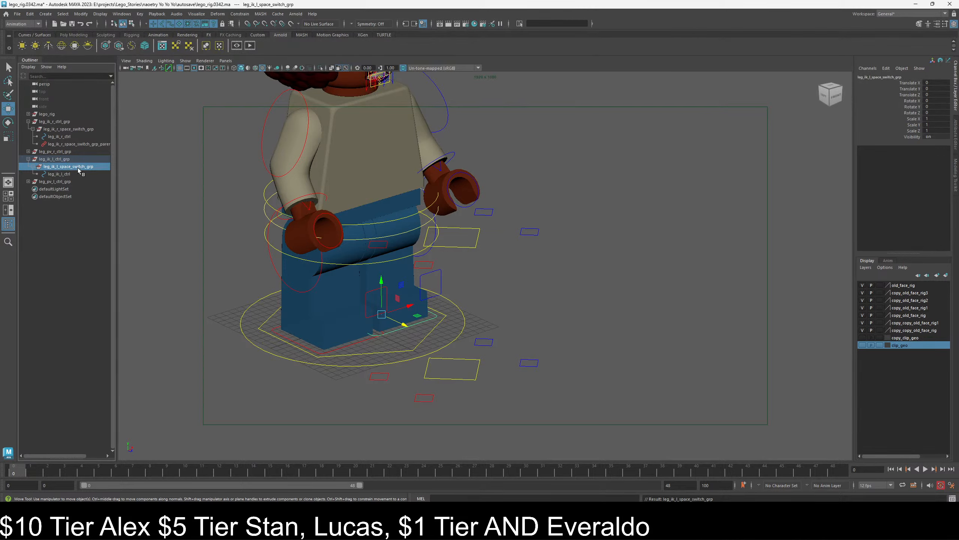
# - Expand the right pole vector control hierarchy and copy the name of leg_pv_r_space_switch_grp
pyautogui.click(59, 174)
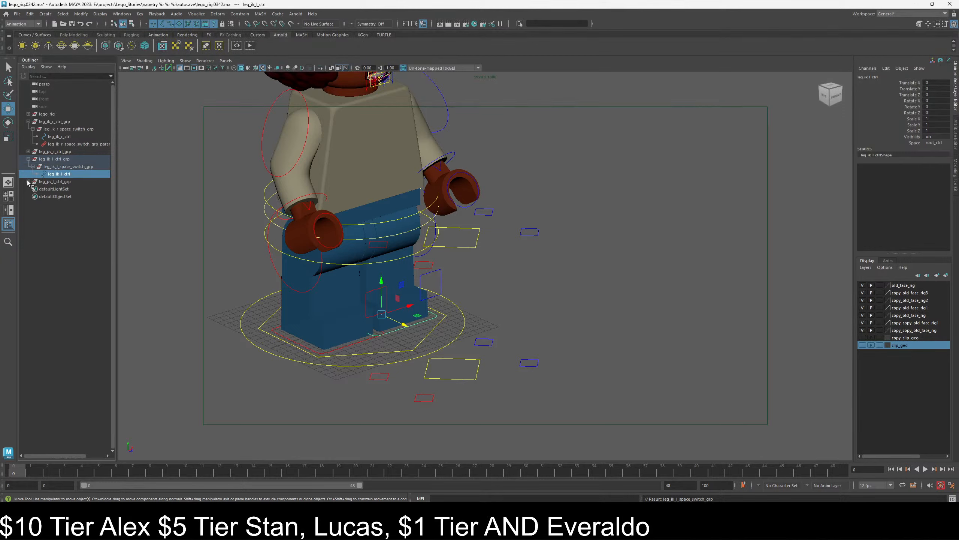
pyautogui.click(33, 129)
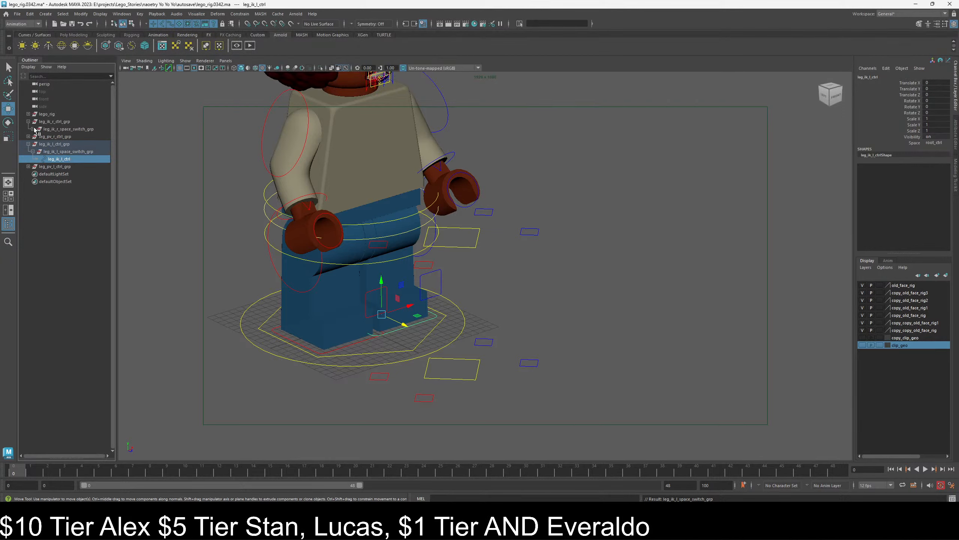
pyautogui.click(28, 136)
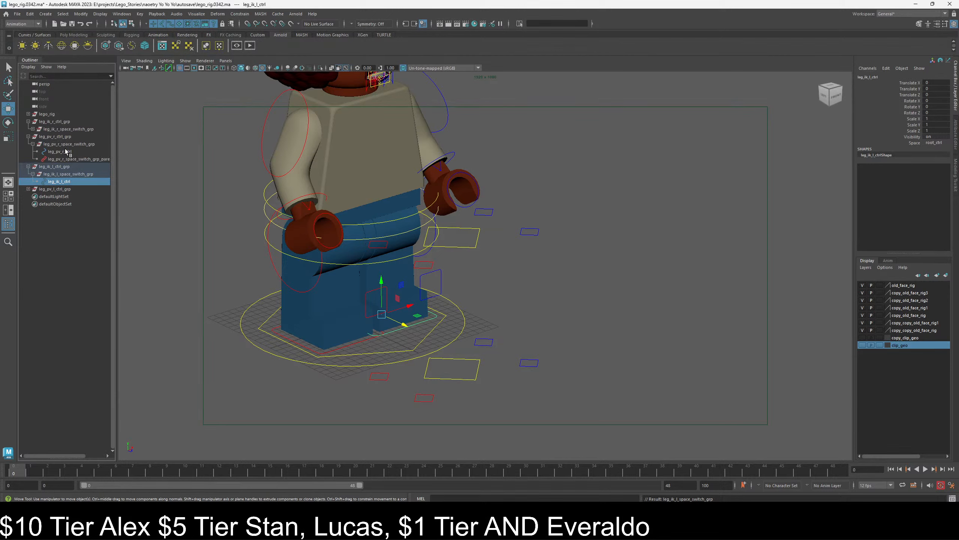
pyautogui.click(58, 144)
pyautogui.doubleClick(57, 145)
pyautogui.hotkey('ctrl', 'c')
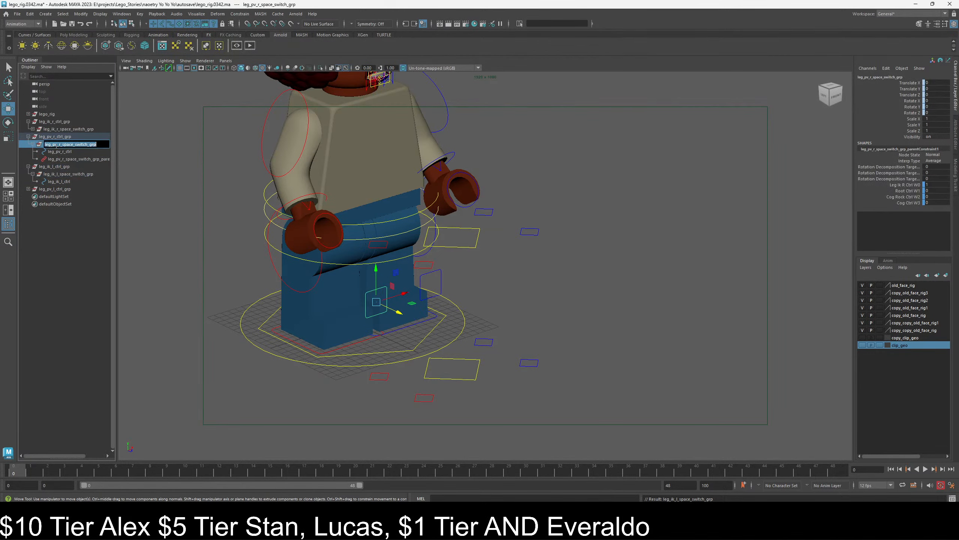
# - Group leg_pv_l_ctrl inside leg_pv_l_ctrl_grp and name the new group leg_pv_l_space_switch_grp
pyautogui.click(29, 189)
pyautogui.click(53, 196)
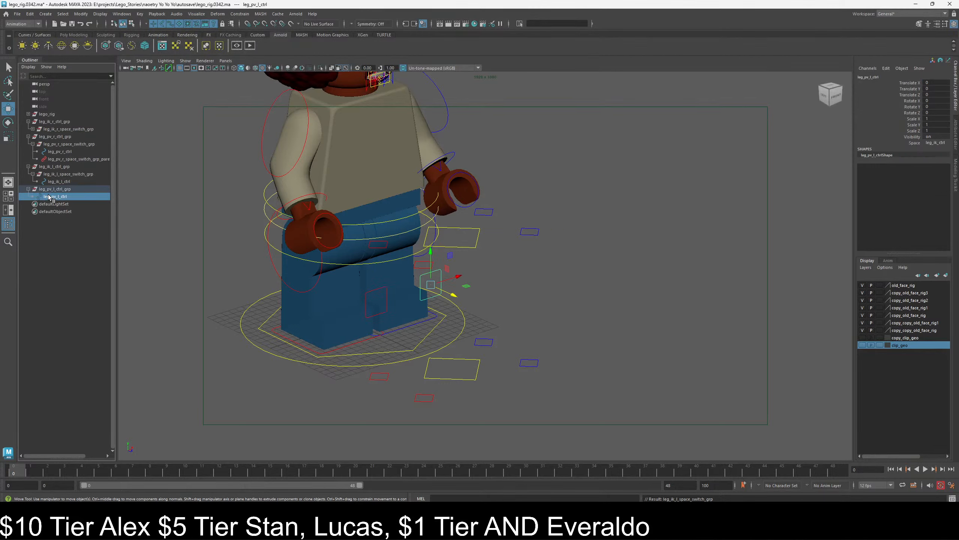
pyautogui.hotkey('ctrl', 'g')
pyautogui.click(33, 197)
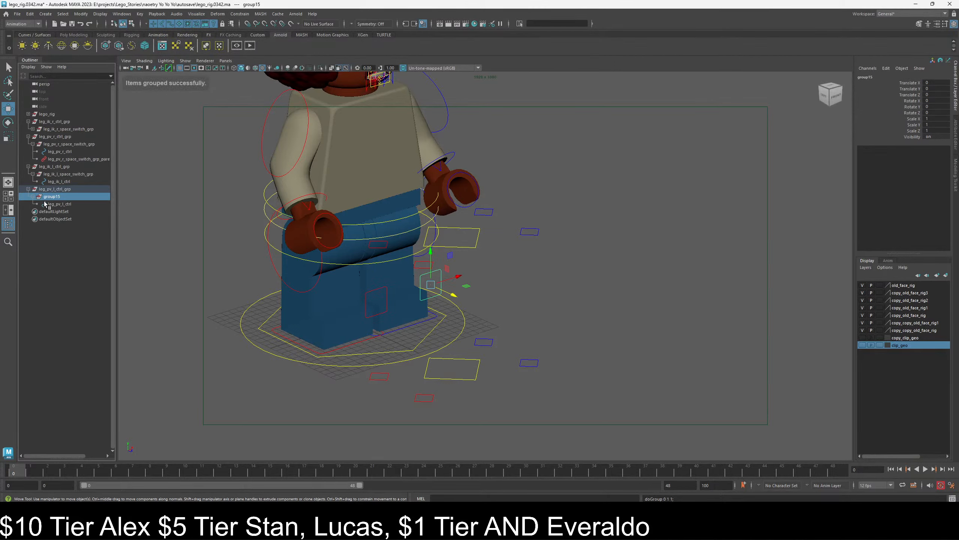
pyautogui.doubleClick(53, 196)
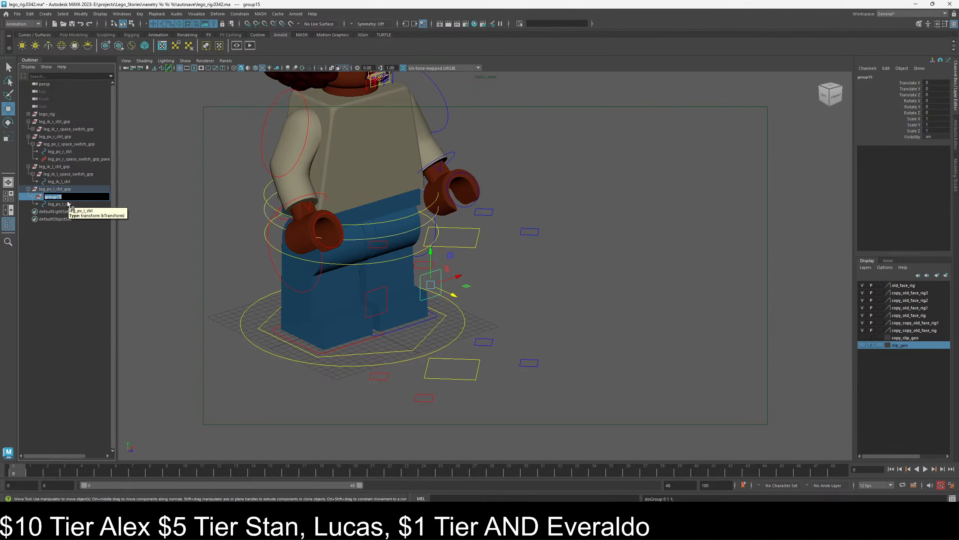
pyautogui.hotkey('ctrl', 'v')
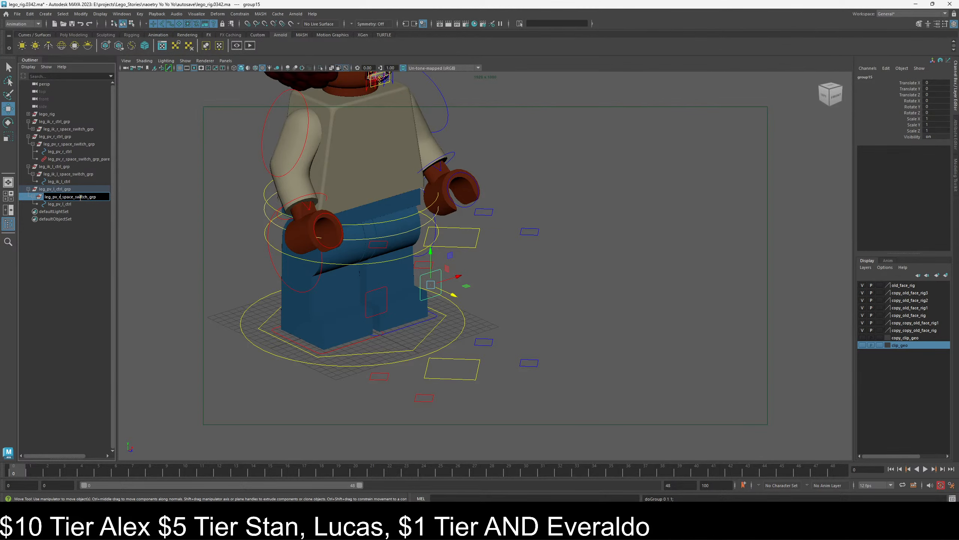
pyautogui.press('BackSpace')
pyautogui.write('l')
pyautogui.write('l')
pyautogui.press('Return')
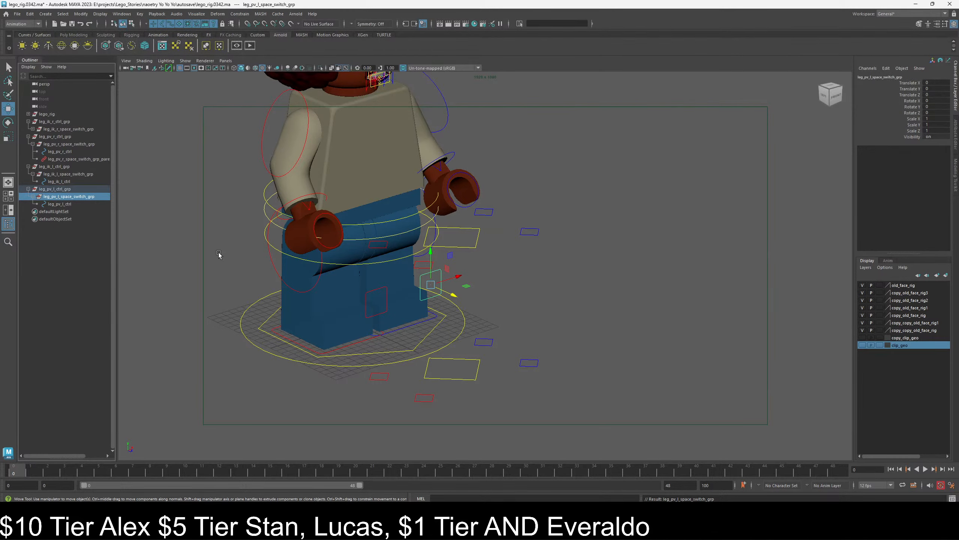
pyautogui.keyDown('alt'); pyautogui.moveTo(508, 294); pyautogui.dragTo(468, 326); pyautogui.keyUp('alt')
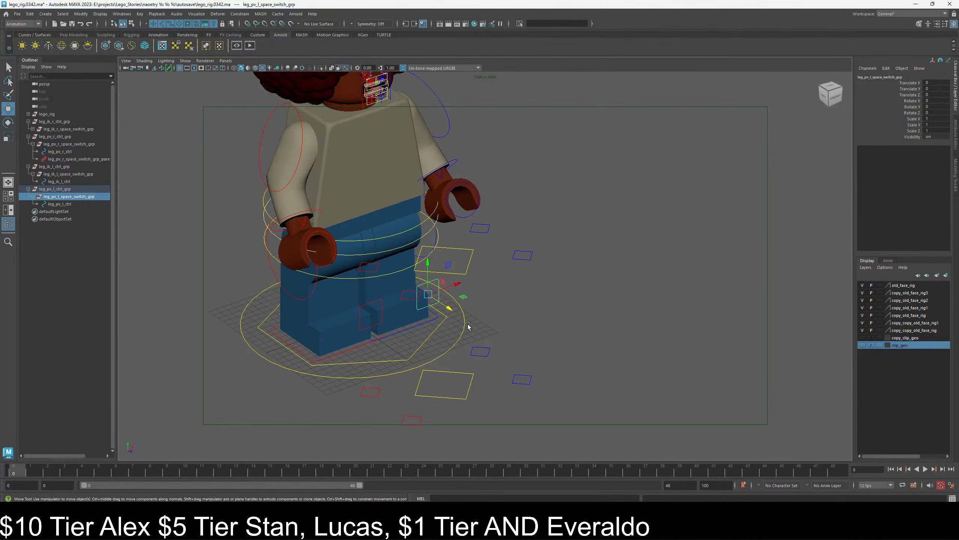
pyautogui.keyDown('alt'); pyautogui.moveTo(442, 322); pyautogui.dragTo(427, 345); pyautogui.keyUp('alt')
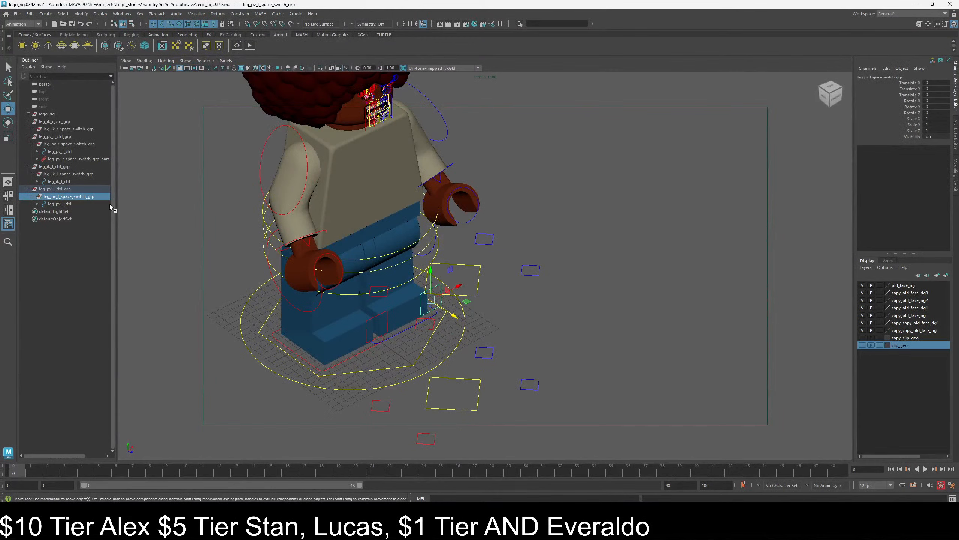
pyautogui.click(64, 204)
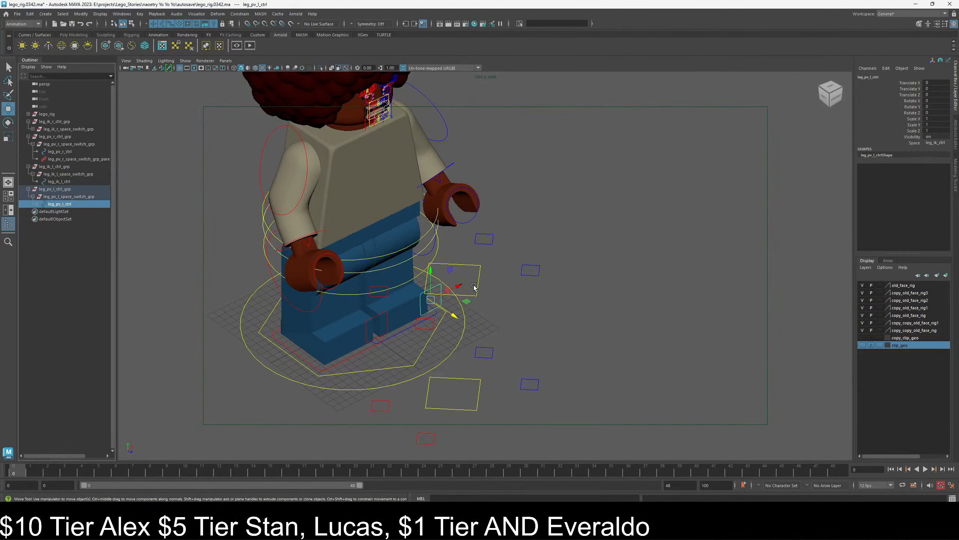
pyautogui.keyDown('alt'); pyautogui.moveTo(474, 287); pyautogui.dragTo(450, 277); pyautogui.keyUp('alt')
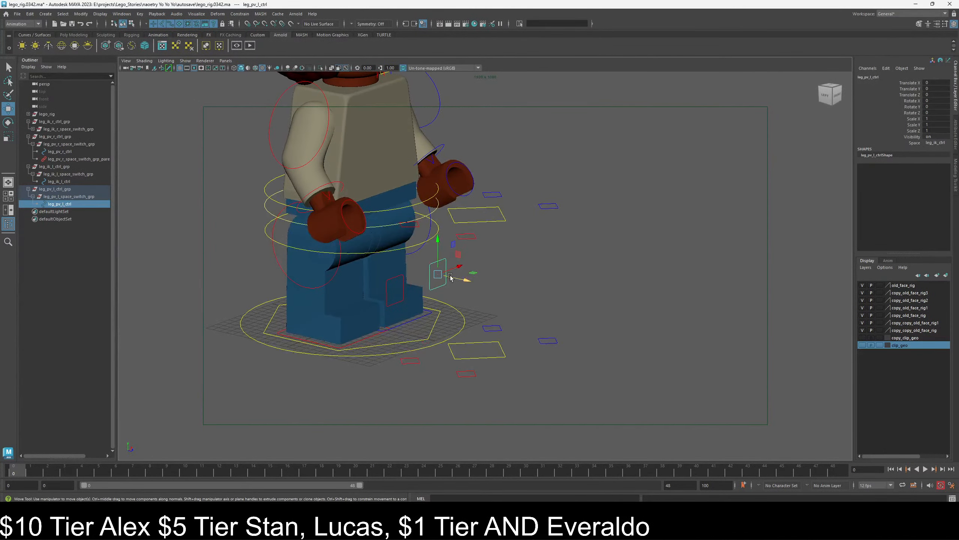
pyautogui.click(69, 196)
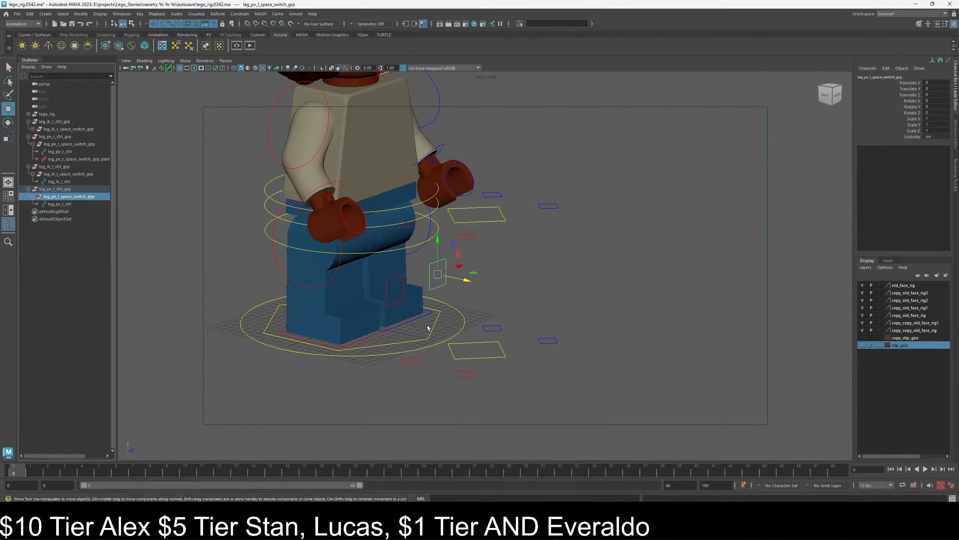
# - Parent-constrain leg_ik_l_space_switch_grp to root_ctrl, cog_rock_ctrl and cog_ctrl, with the three controls picked as targets in that order
pyautogui.click(466, 327)
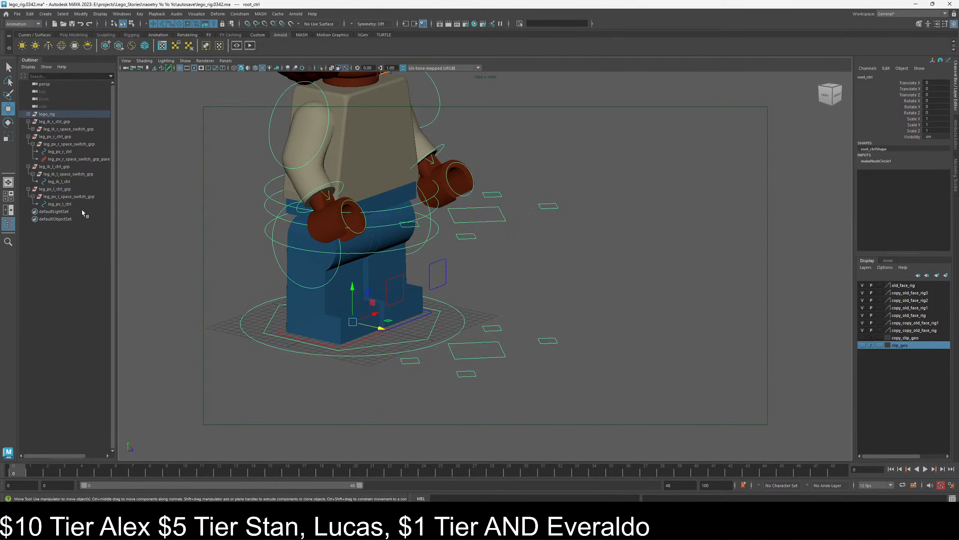
pyautogui.click(492, 260)
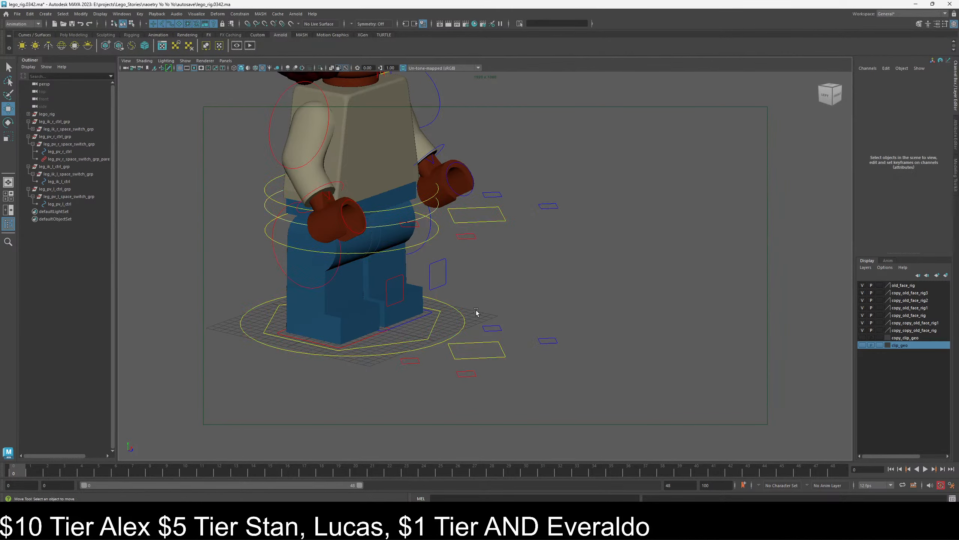
pyautogui.click(463, 318)
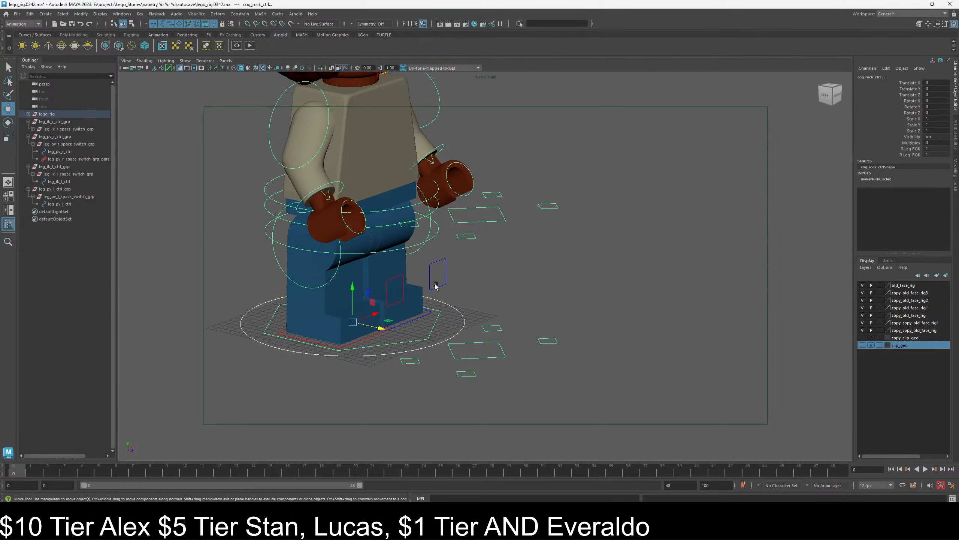
pyautogui.click(470, 319)
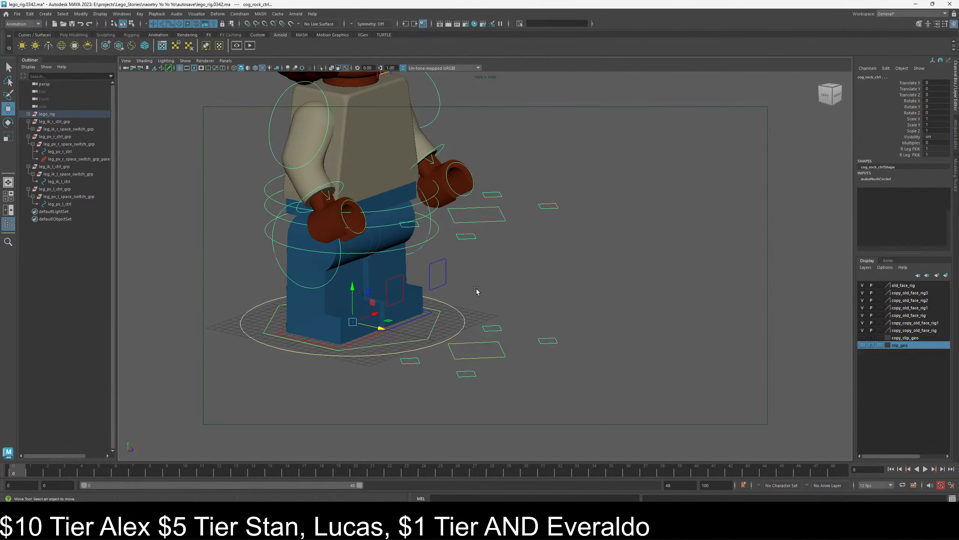
pyautogui.click(465, 319)
pyautogui.keyDown('shift'); pyautogui.click(431, 322); pyautogui.keyUp('shift')
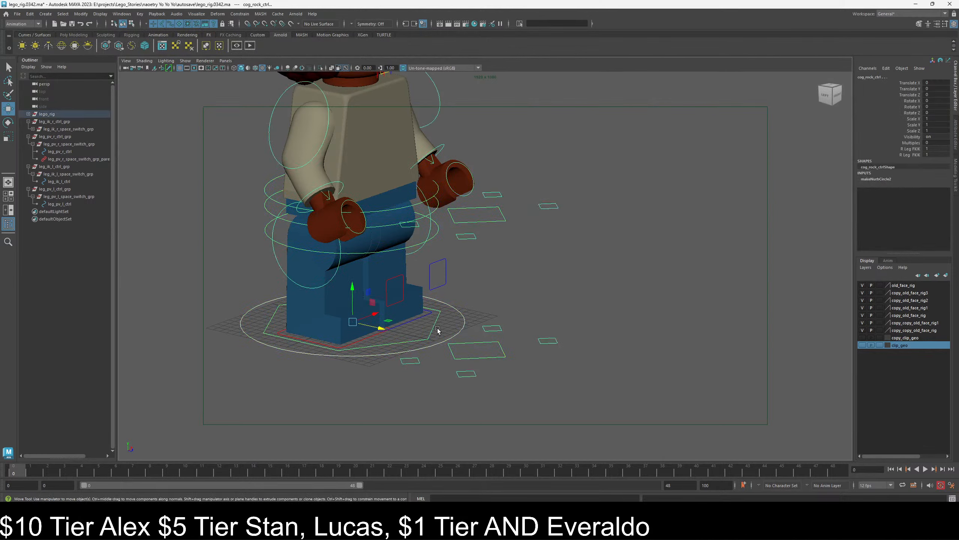
pyautogui.keyDown('shift'); pyautogui.click(440, 244); pyautogui.keyUp('shift')
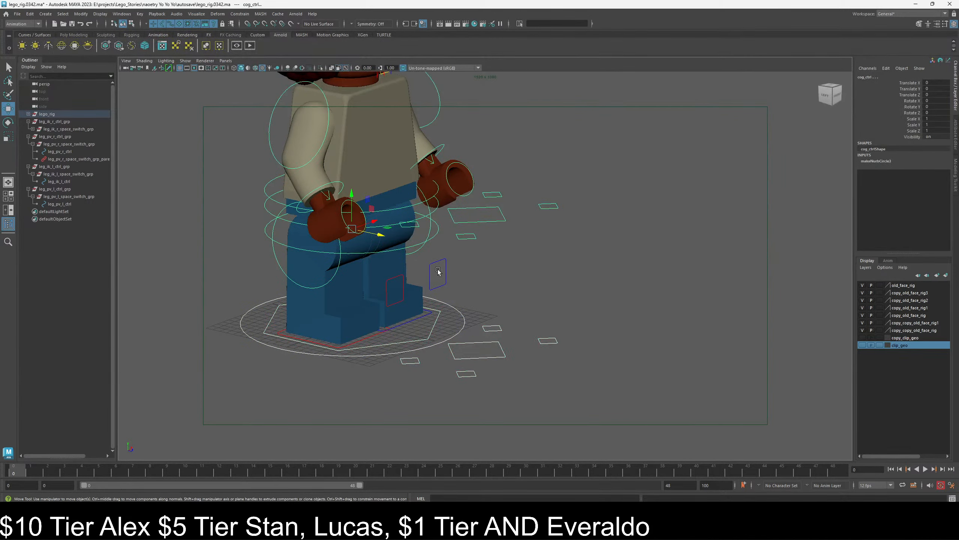
pyautogui.click(60, 174)
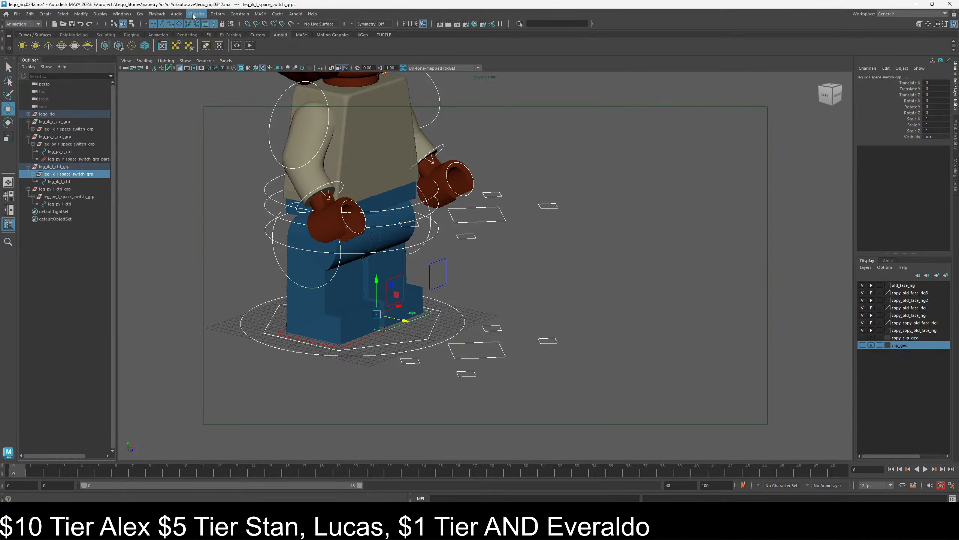
pyautogui.click(139, 15)
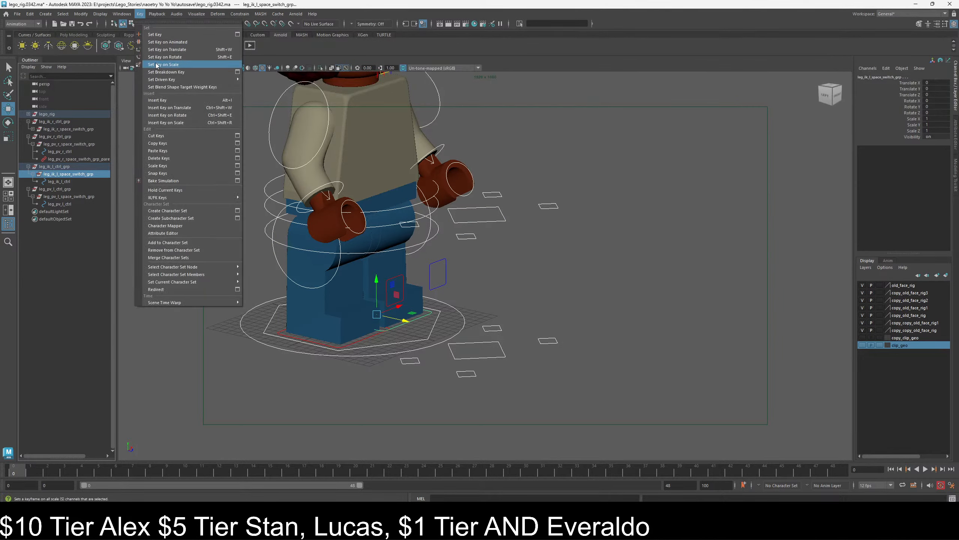
pyautogui.moveTo(122, 14)
pyautogui.moveTo(135, 87)
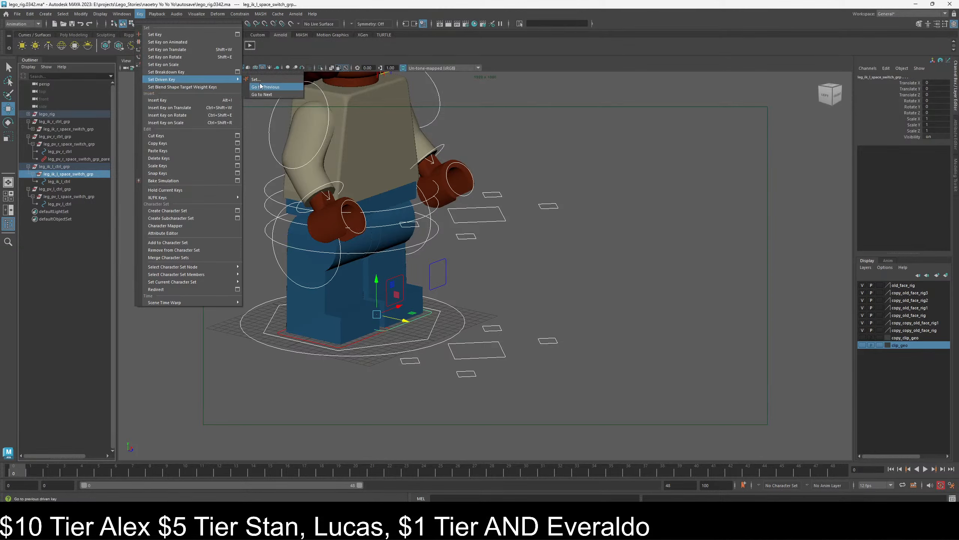
pyautogui.moveTo(204, 19)
pyautogui.moveTo(239, 13)
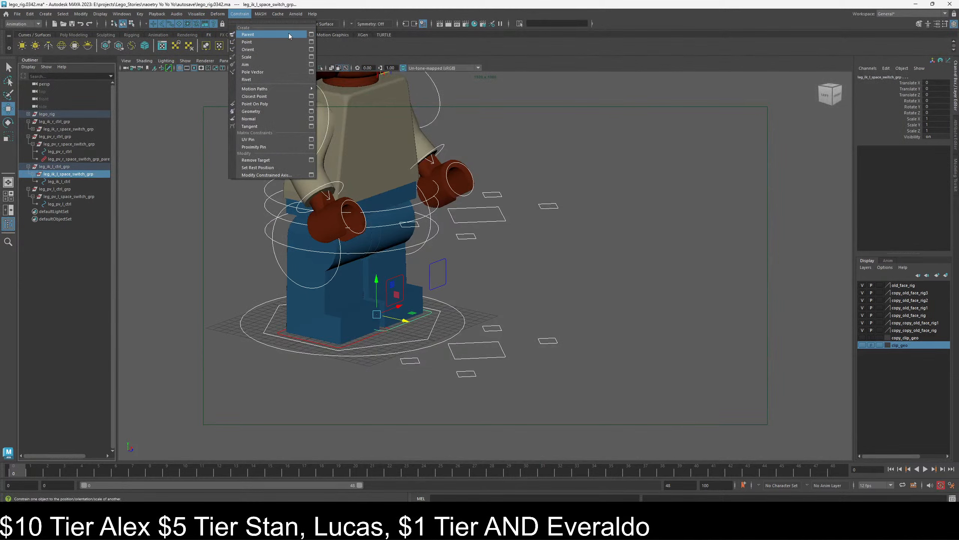
pyautogui.click(265, 34)
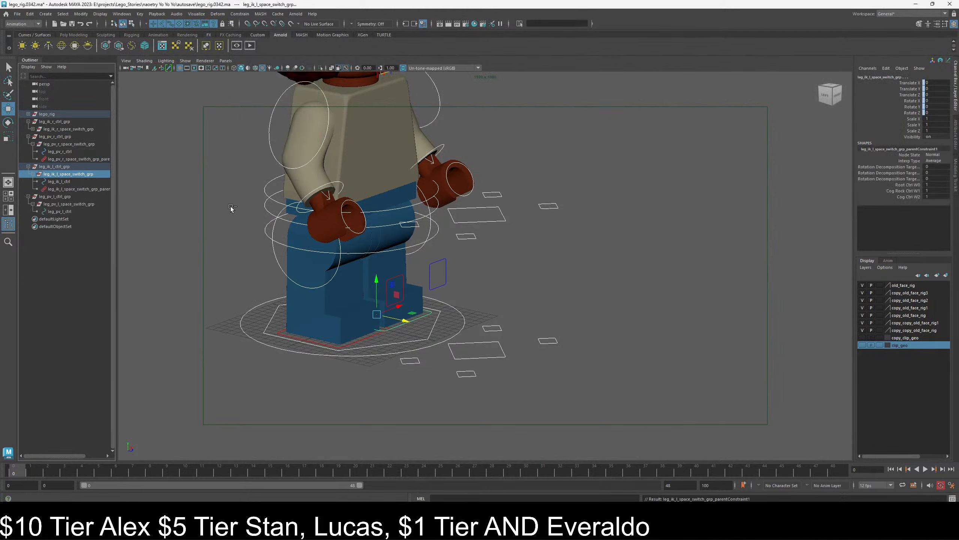
# - Try moving leg_ik_l_ctrl along Z under its newly constrained group, and undo the move
pyautogui.moveTo(404, 319); pyautogui.dragTo(398, 319)
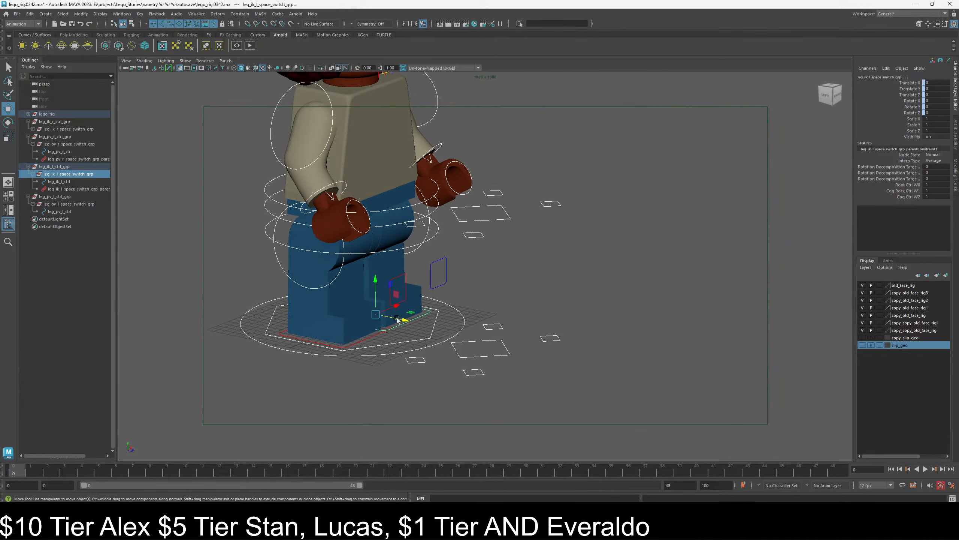
pyautogui.click(91, 189)
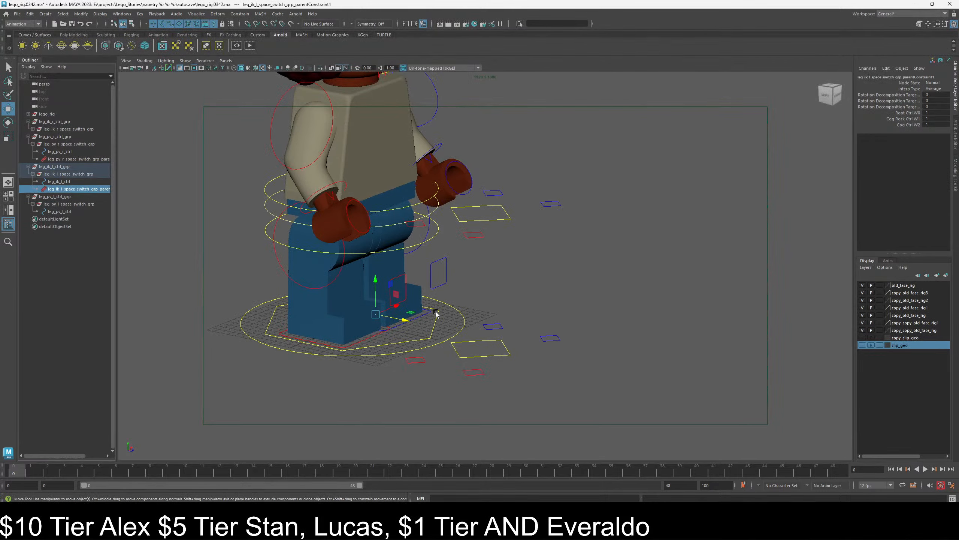
pyautogui.click(57, 175)
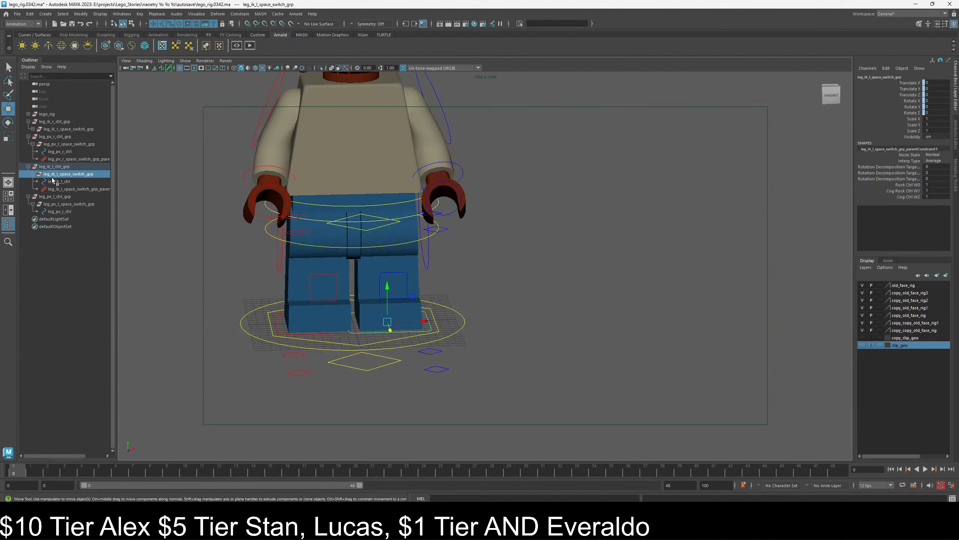
pyautogui.click(59, 181)
pyautogui.keyDown('alt'); pyautogui.moveTo(352, 327); pyautogui.dragTo(403, 371); pyautogui.keyUp('alt')
pyautogui.hotkey('ctrl', 'z')
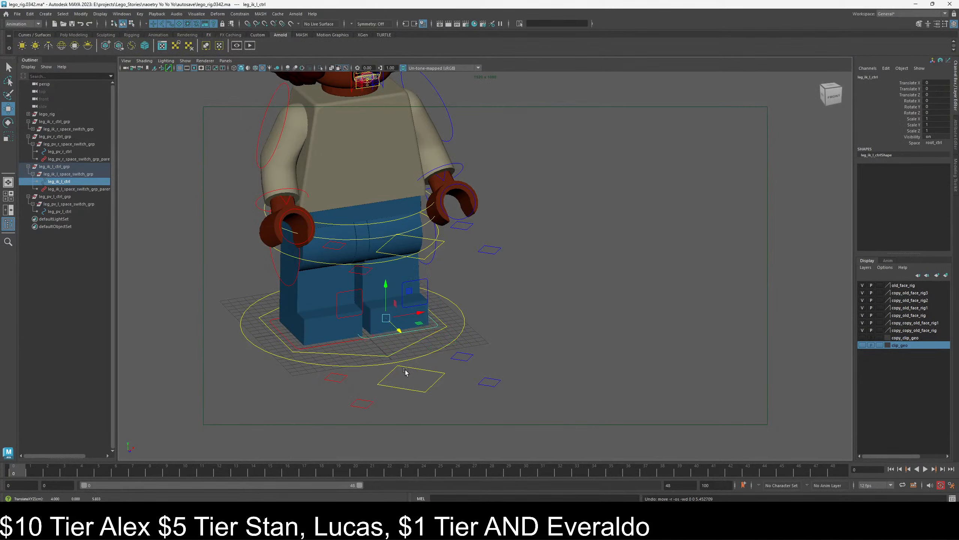
# - Examine the parent constraint weights on leg_ik_l_space_switch_grp and the Space attribute of leg_ik_l_ctrl
pyautogui.click(74, 189)
pyautogui.keyDown('alt'); pyautogui.moveTo(378, 242); pyautogui.dragTo(403, 246); pyautogui.keyUp('alt')
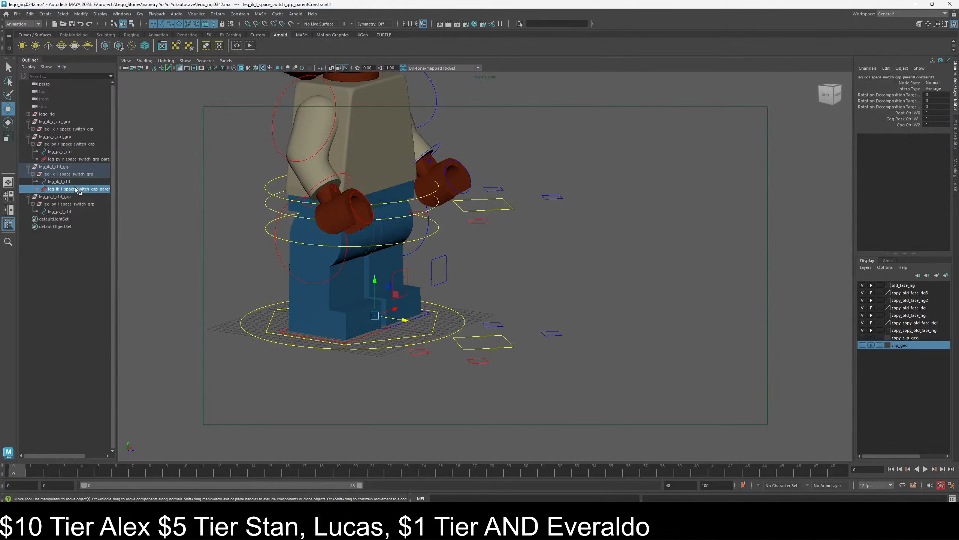
pyautogui.click(59, 174)
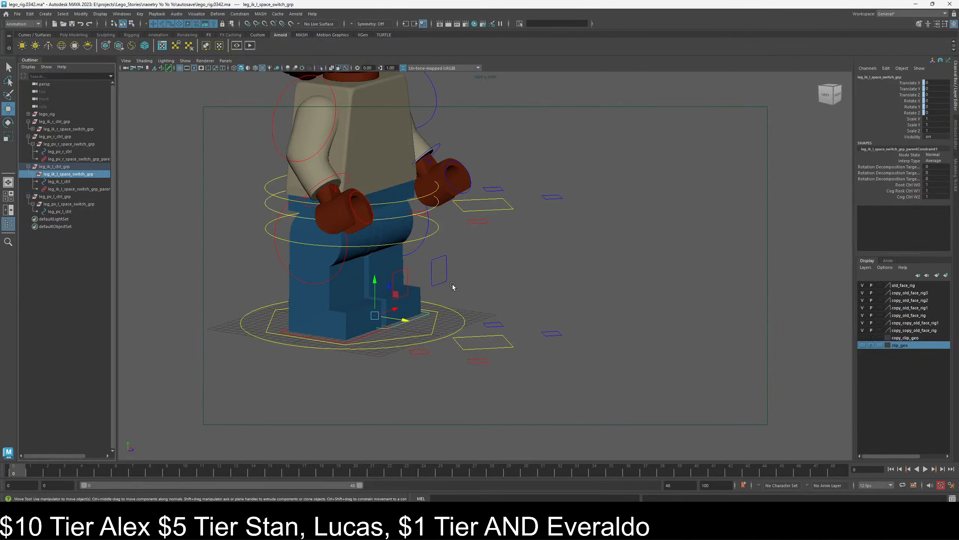
pyautogui.keyDown('alt'); pyautogui.moveTo(453, 284); pyautogui.dragTo(434, 274); pyautogui.keyUp('alt')
pyautogui.click(431, 275)
pyautogui.click(529, 280)
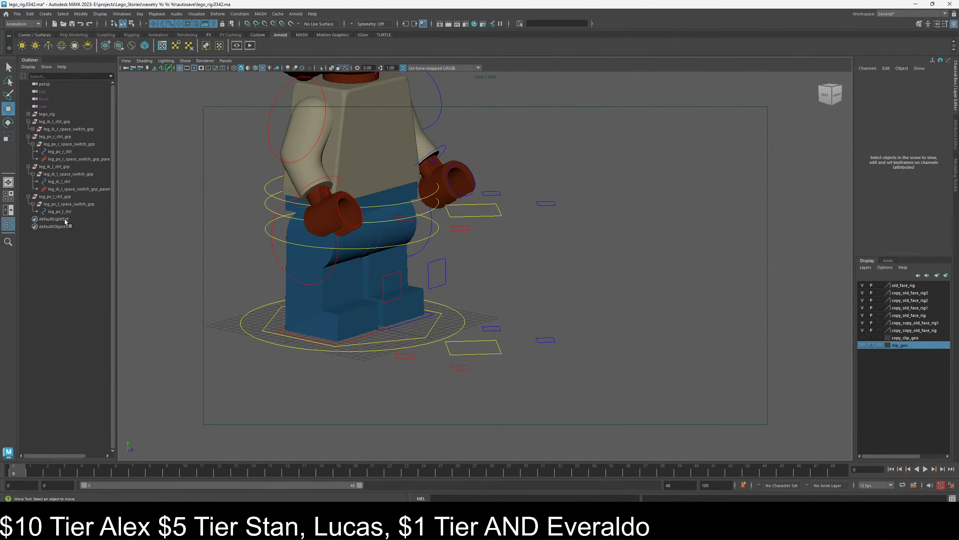
pyautogui.click(60, 182)
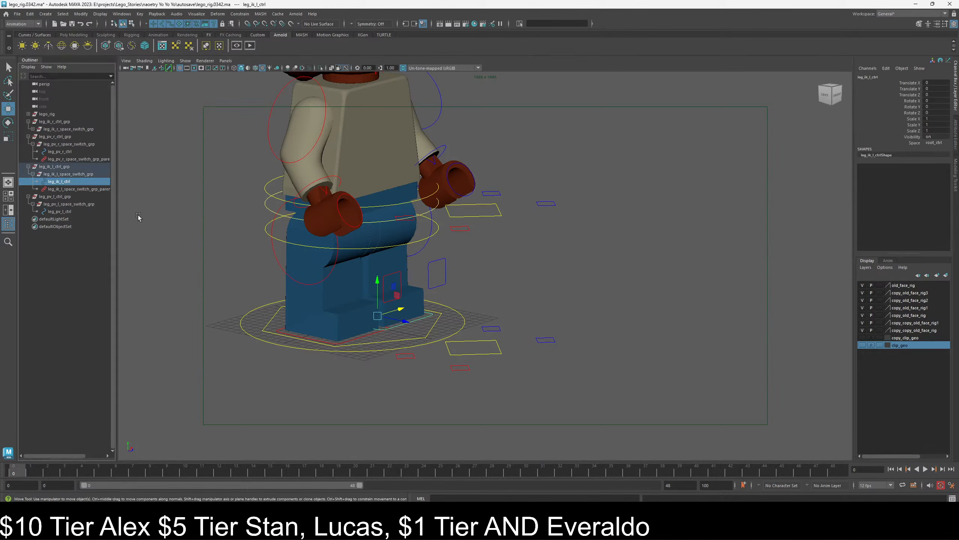
pyautogui.moveTo(404, 275)
pyautogui.keyDown('alt'); pyautogui.mouseDown()
pyautogui.moveTo(434, 279)
pyautogui.moveTo(421, 277)
pyautogui.mouseUp(); pyautogui.keyUp('alt')
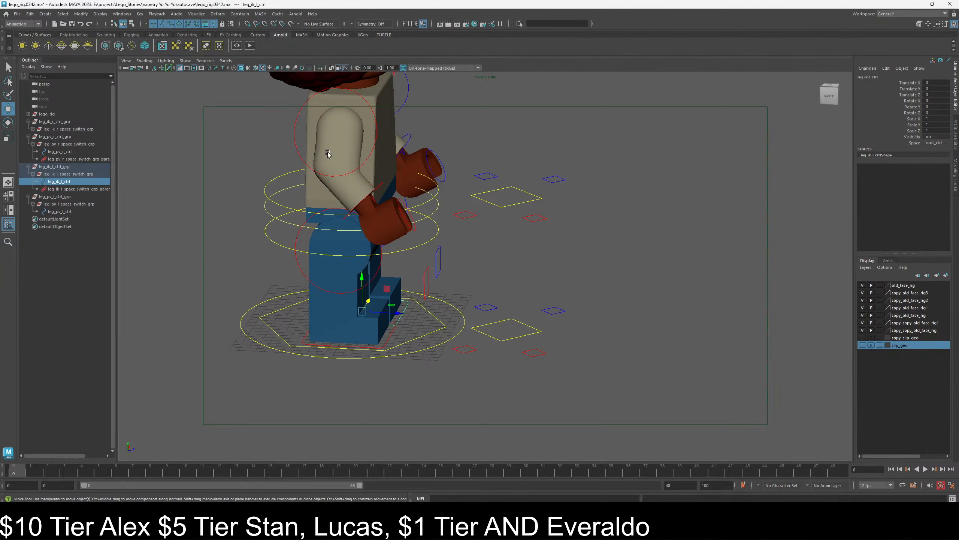
pyautogui.click(218, 13)
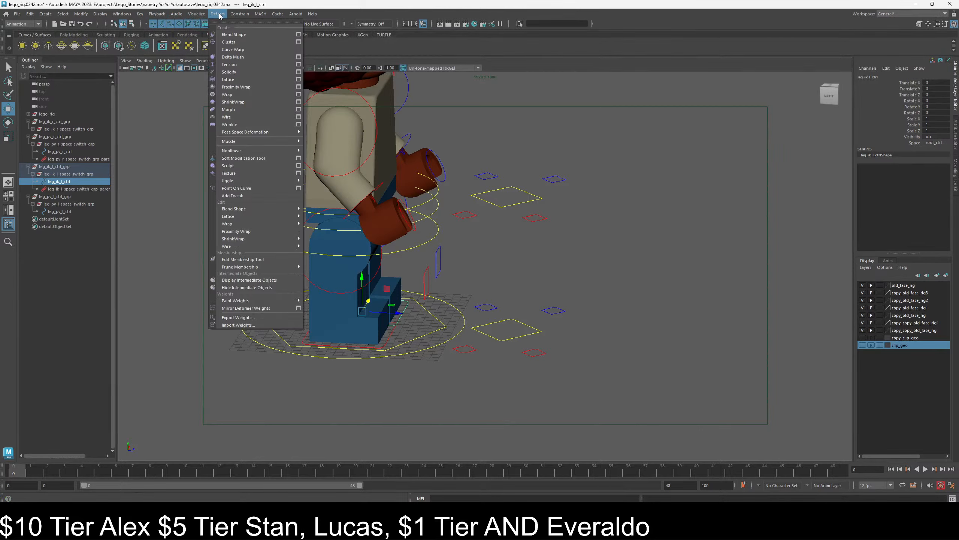
pyautogui.moveTo(177, 15)
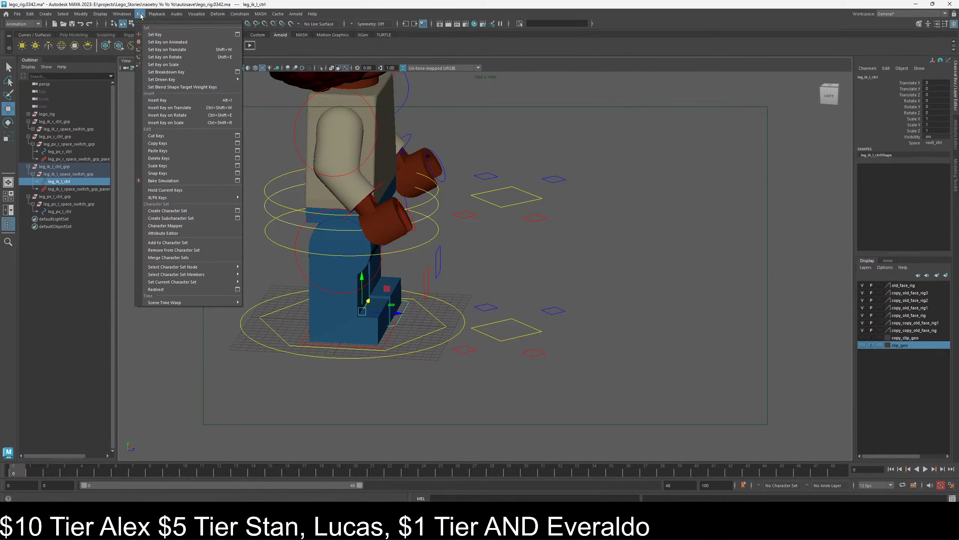
pyautogui.click(140, 14)
pyautogui.click(140, 13)
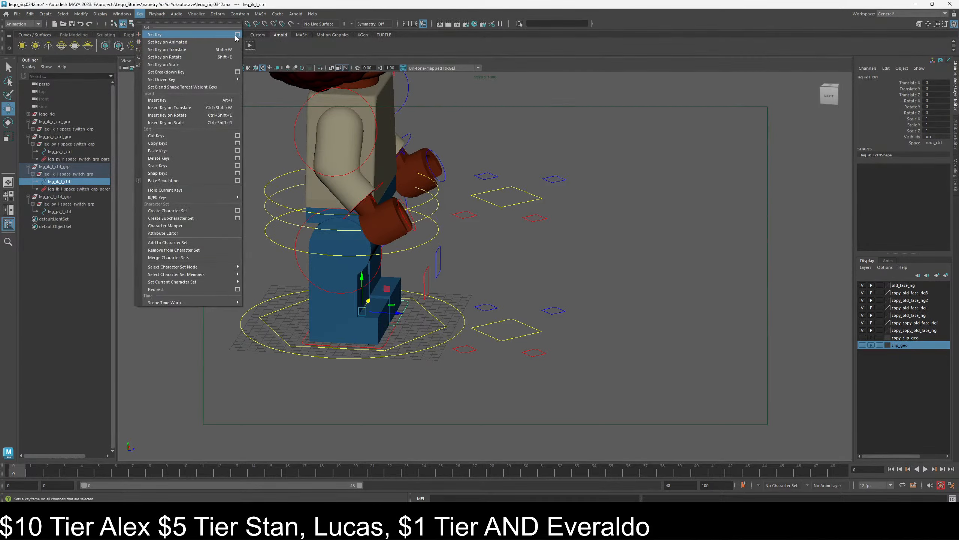
pyautogui.click(237, 36)
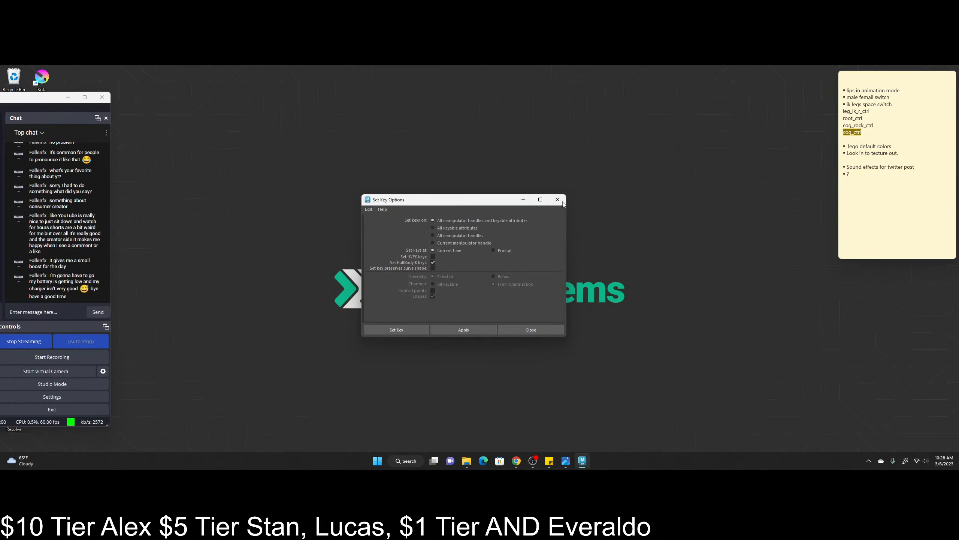
pyautogui.click(558, 199)
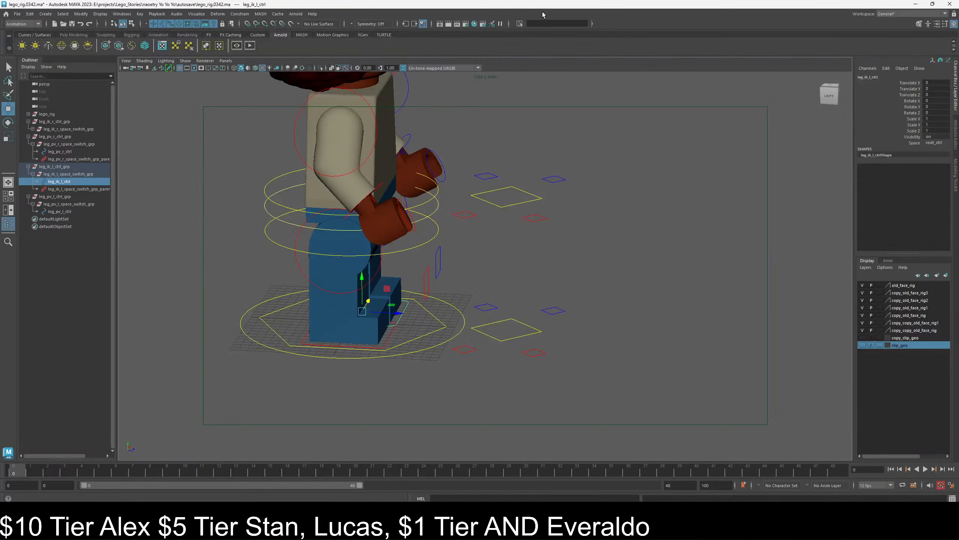
# - Try moving cog_rock_ctrl along Z to test how the legs follow, and undo the move
pyautogui.click(444, 328)
pyautogui.moveTo(390, 324); pyautogui.dragTo(416, 325)
pyautogui.hotkey('ctrl', 'z')
pyautogui.hotkey('ctrl', 'z')
pyautogui.hotkey('ctrl', 'z')
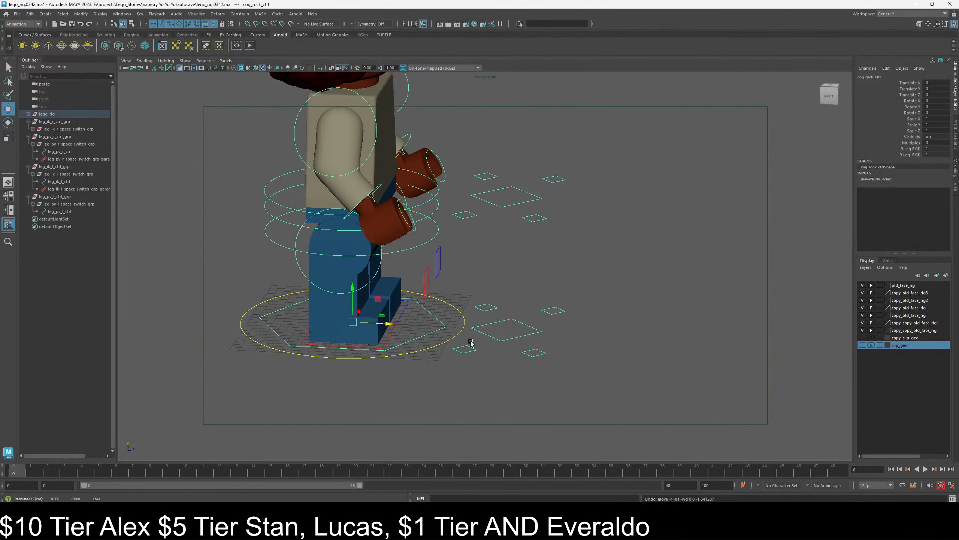
# - Switch the Space attribute of leg_ik_r_ctrl, test it by moving cog_rock_ctrl along Z, and undo that move
pyautogui.click(389, 339)
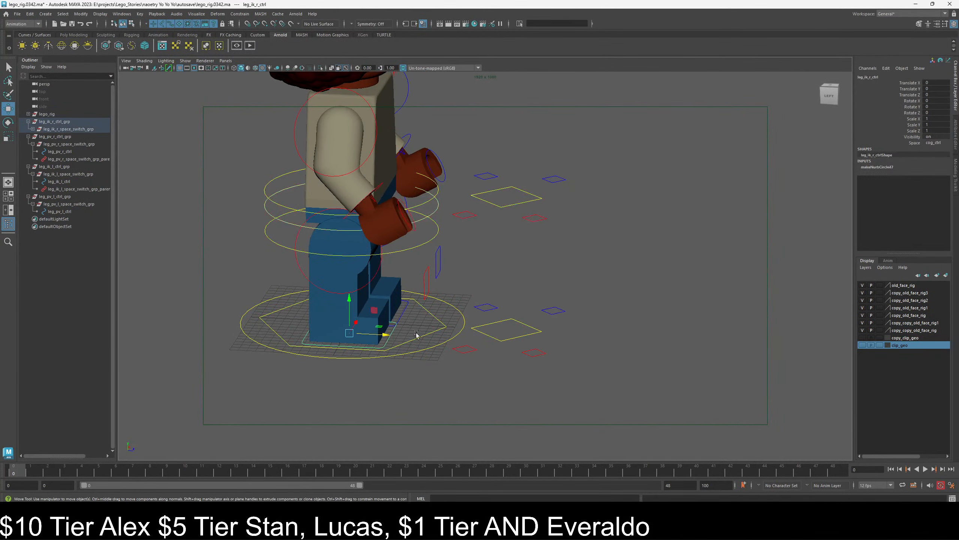
pyautogui.click(931, 142)
pyautogui.click(939, 152)
pyautogui.click(434, 333)
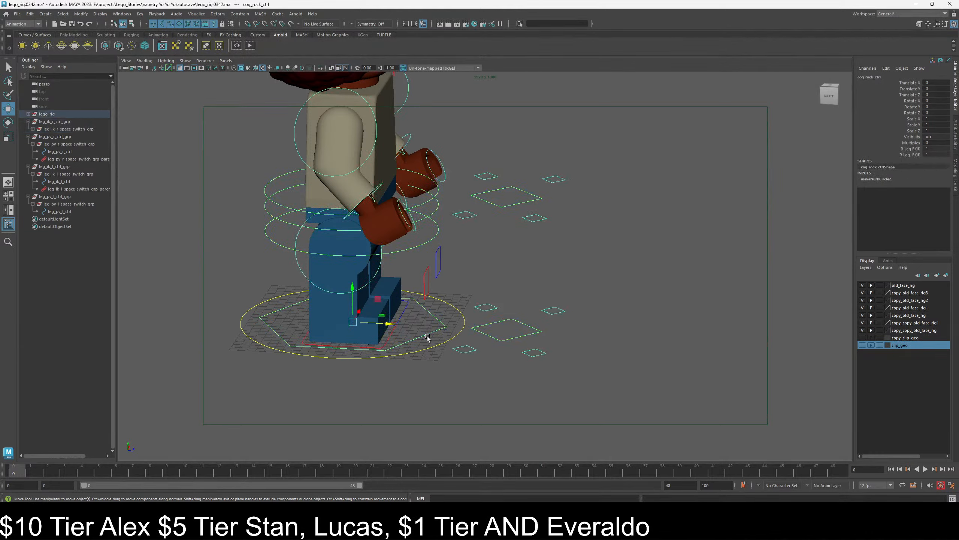
pyautogui.moveTo(389, 323); pyautogui.dragTo(534, 327)
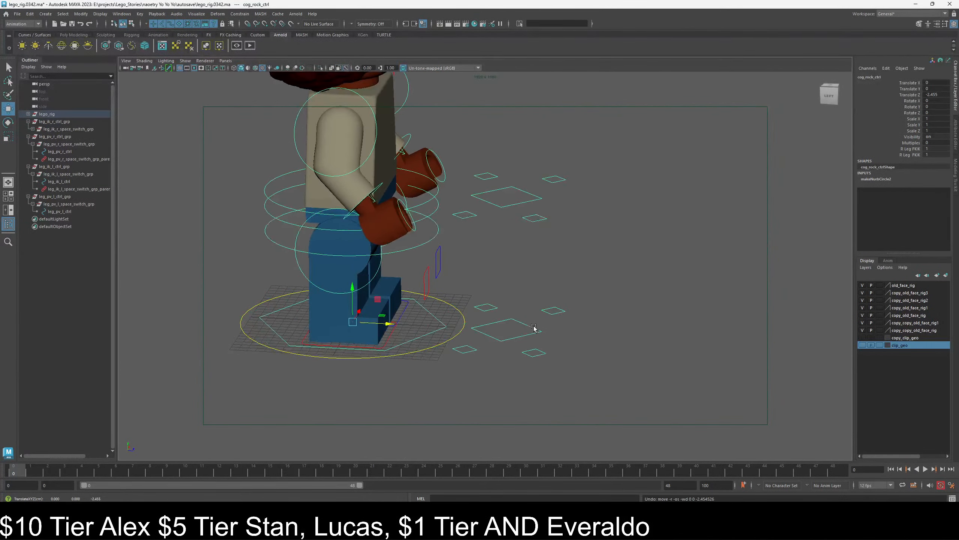
pyautogui.click(496, 264)
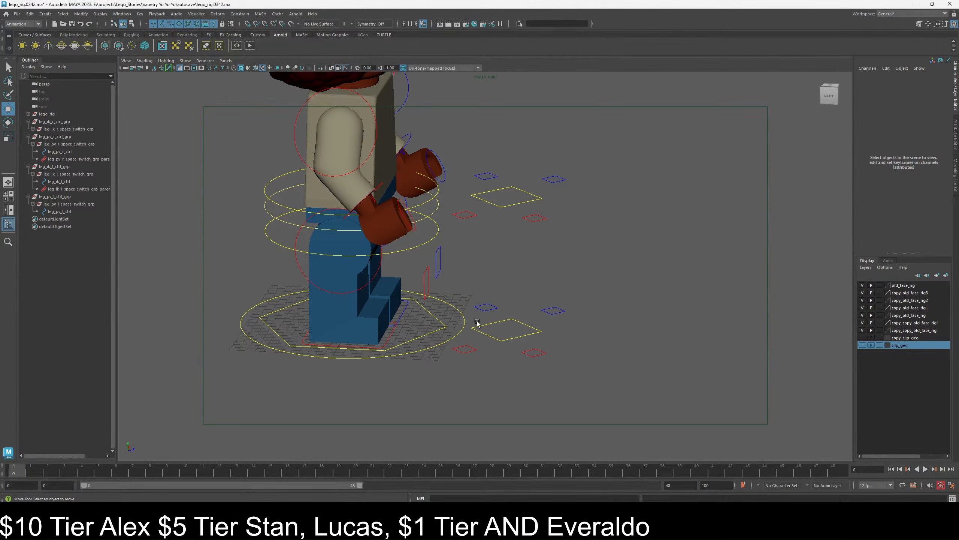
# - Select leg_ik_l_ctrl on the left foot and open the Set Driven Key window
pyautogui.keyDown('alt'); pyautogui.moveTo(479, 302); pyautogui.dragTo(430, 318); pyautogui.keyUp('alt')
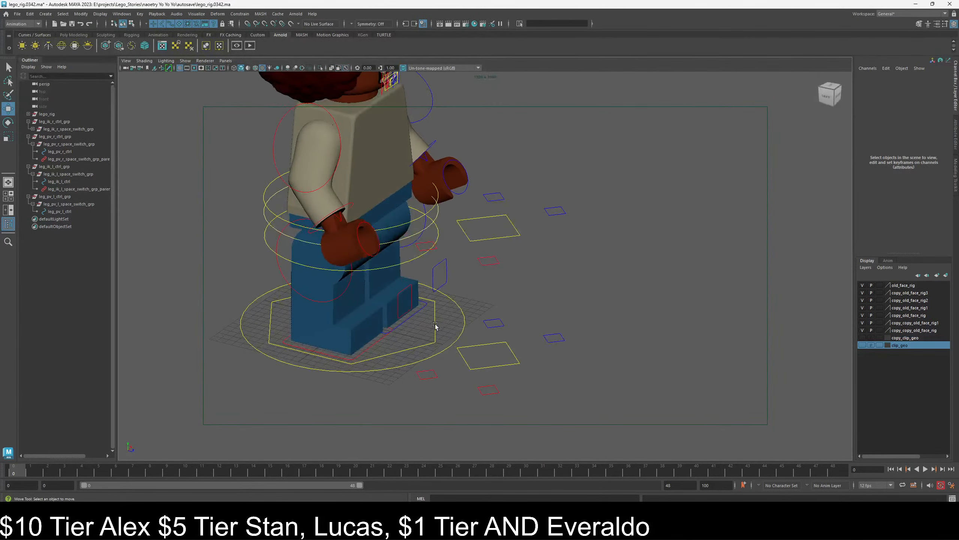
pyautogui.click(431, 318)
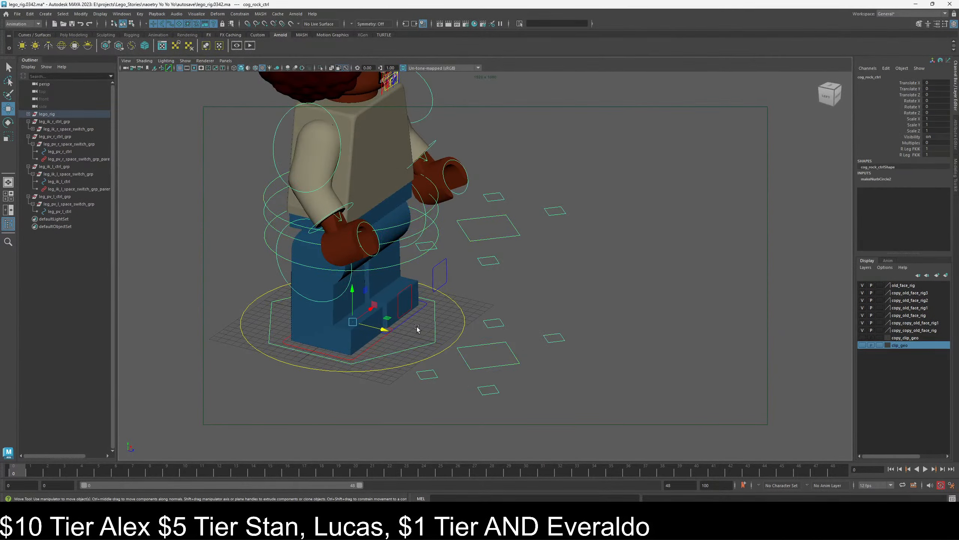
pyautogui.click(405, 319)
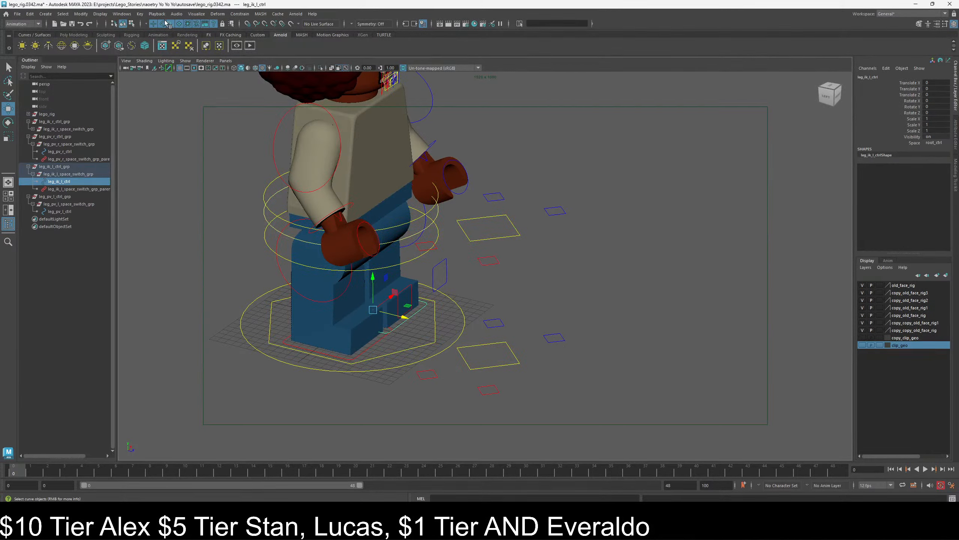
pyautogui.click(120, 15)
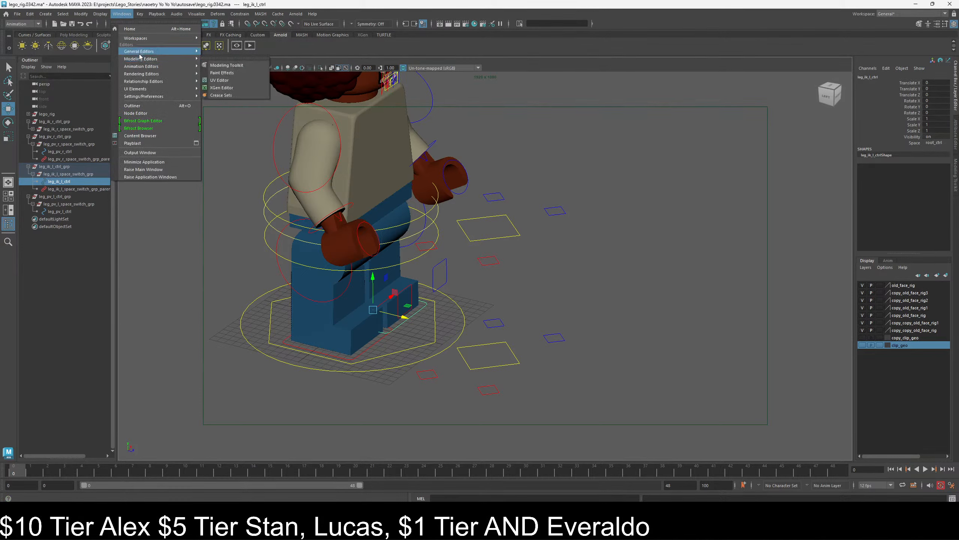
pyautogui.moveTo(139, 53)
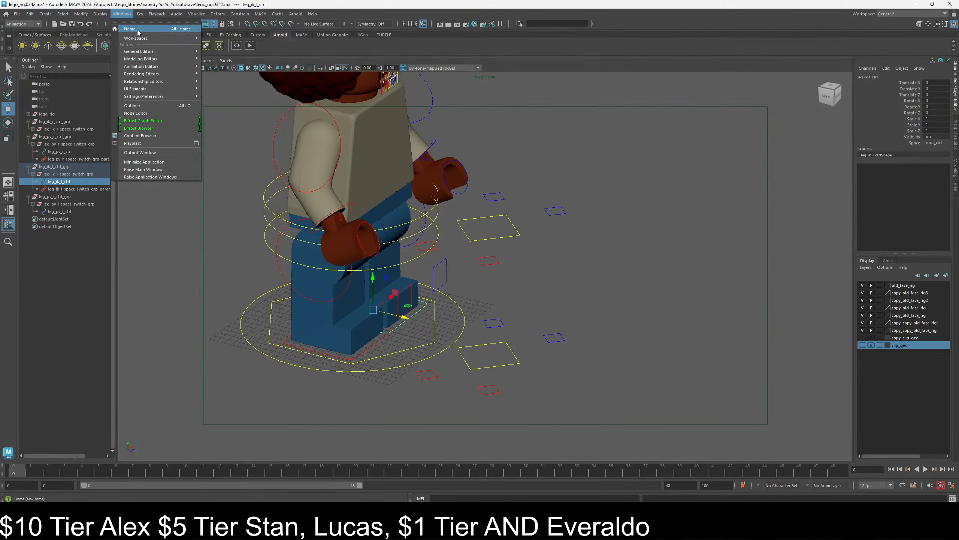
pyautogui.moveTo(140, 14)
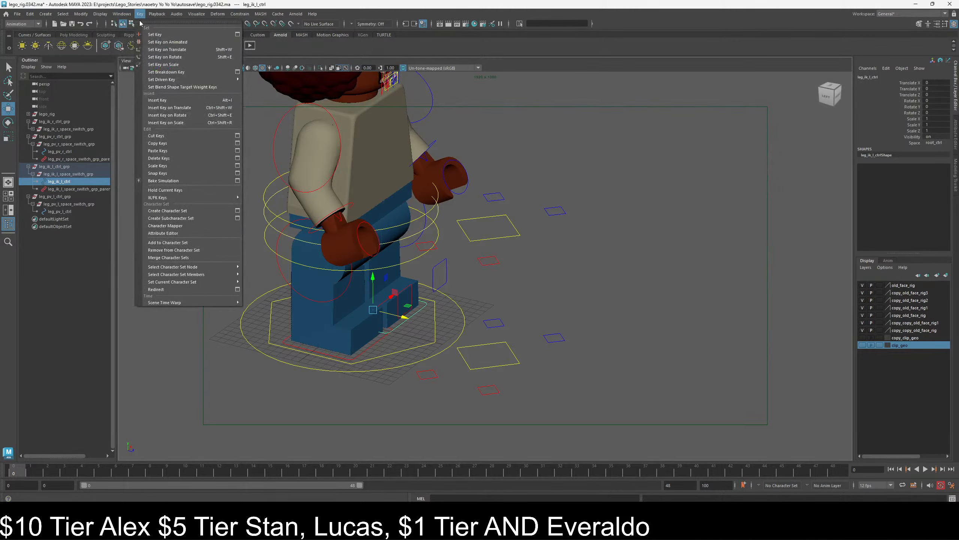
pyautogui.moveTo(170, 81)
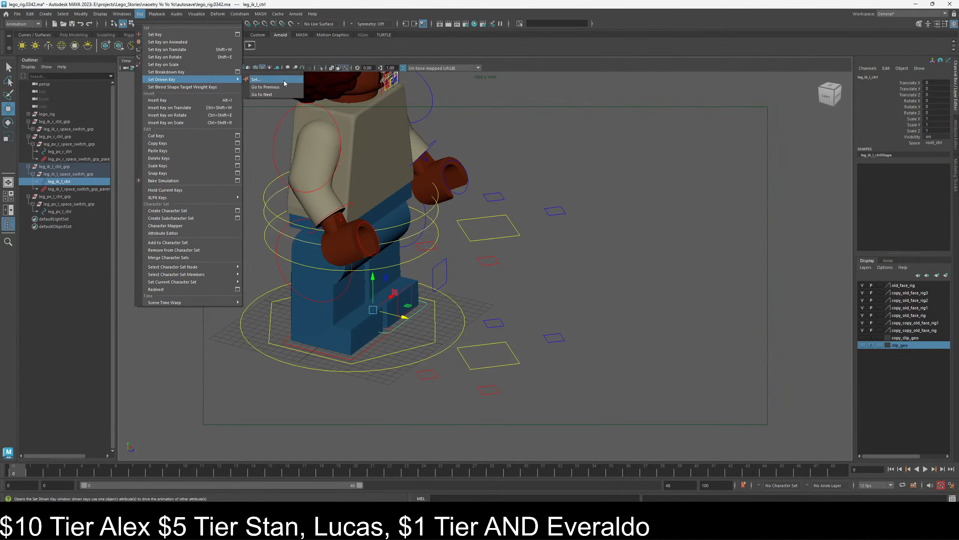
pyautogui.click(256, 79)
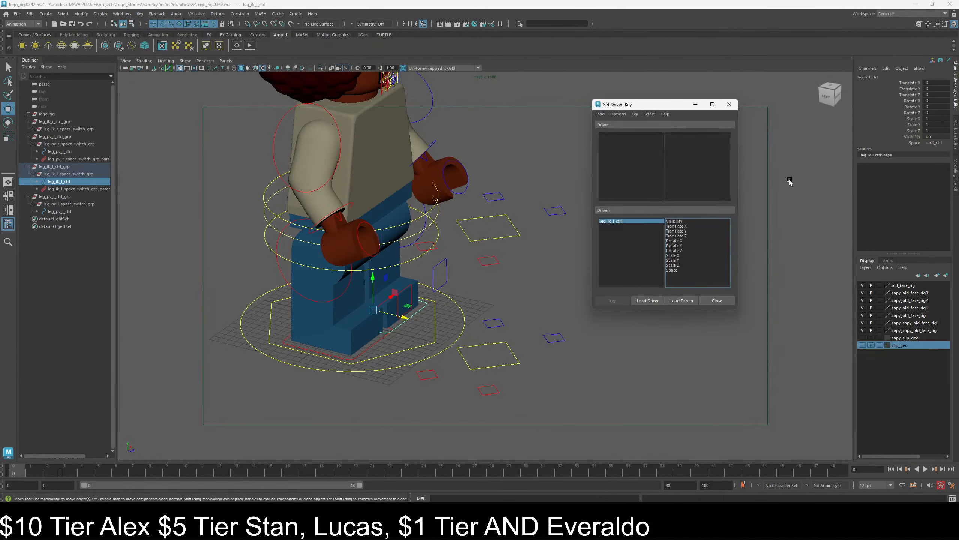
# - Load leg_ik_l_ctrl's Space as driver and the three control weights of leg_ik_l_space_switch_grp's parent constraint as driven attributes
pyautogui.click(55, 175)
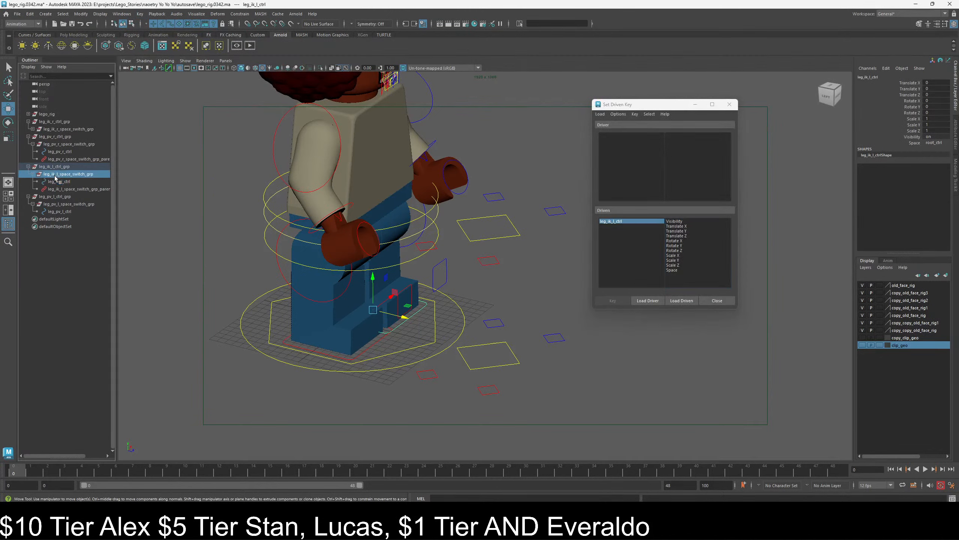
pyautogui.click(56, 181)
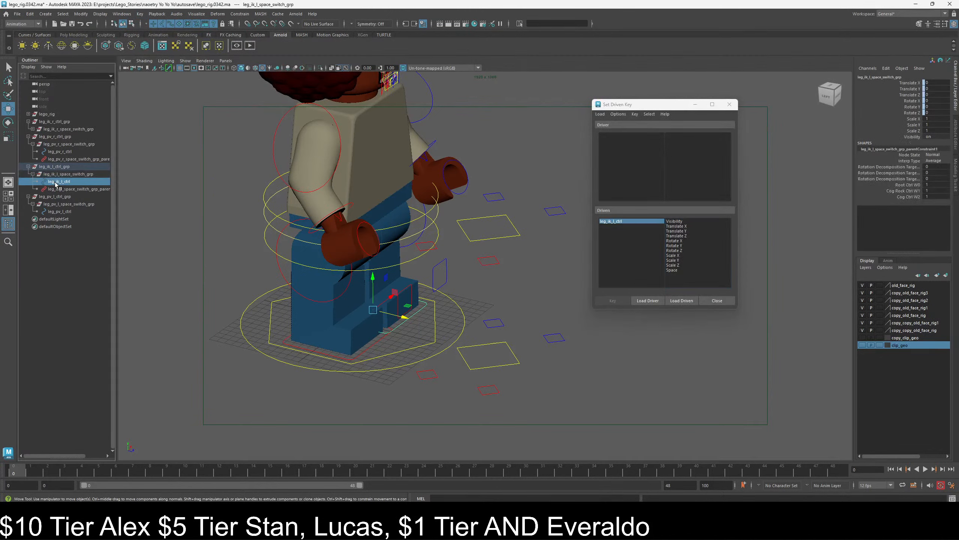
pyautogui.click(651, 303)
pyautogui.click(74, 189)
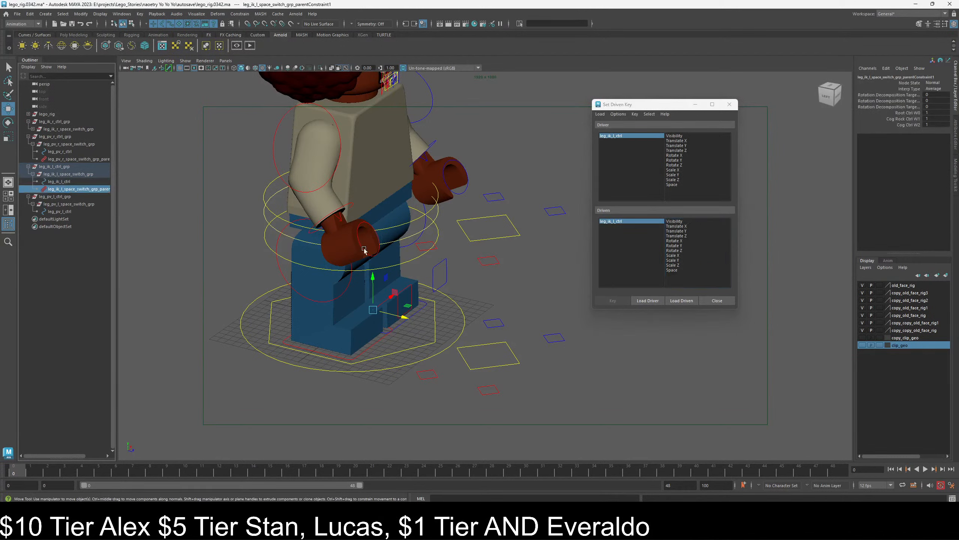
pyautogui.click(693, 301)
pyautogui.scroll(-1, 690, 273)
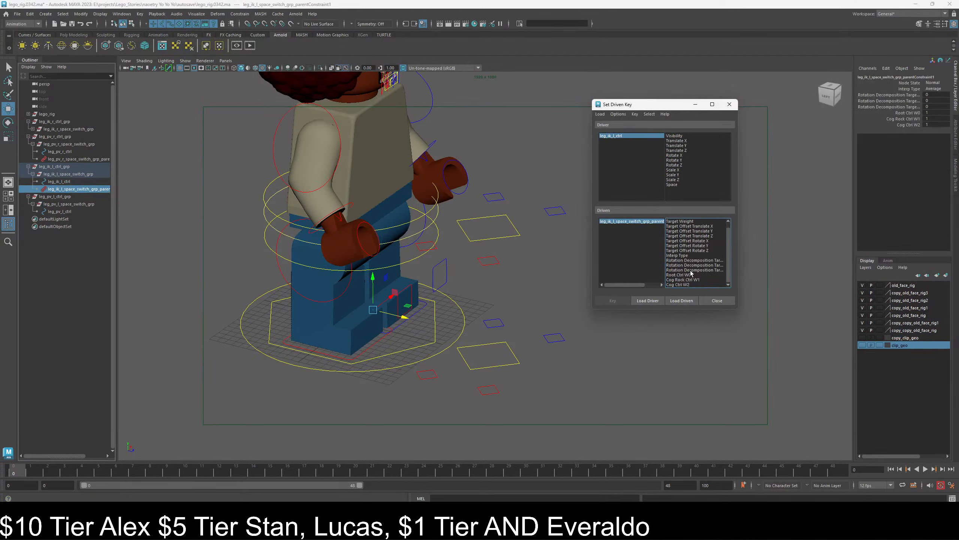
pyautogui.moveTo(689, 274); pyautogui.dragTo(690, 285)
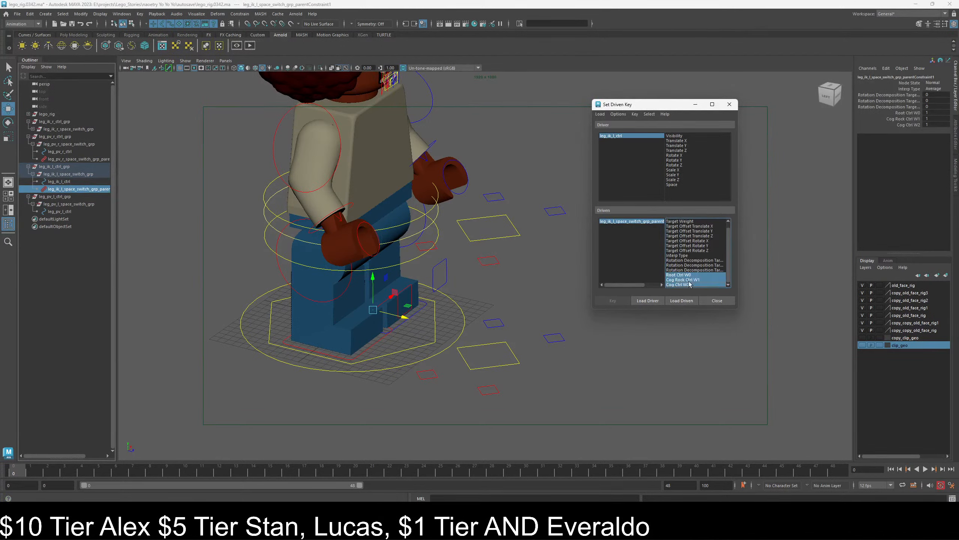
pyautogui.click(676, 184)
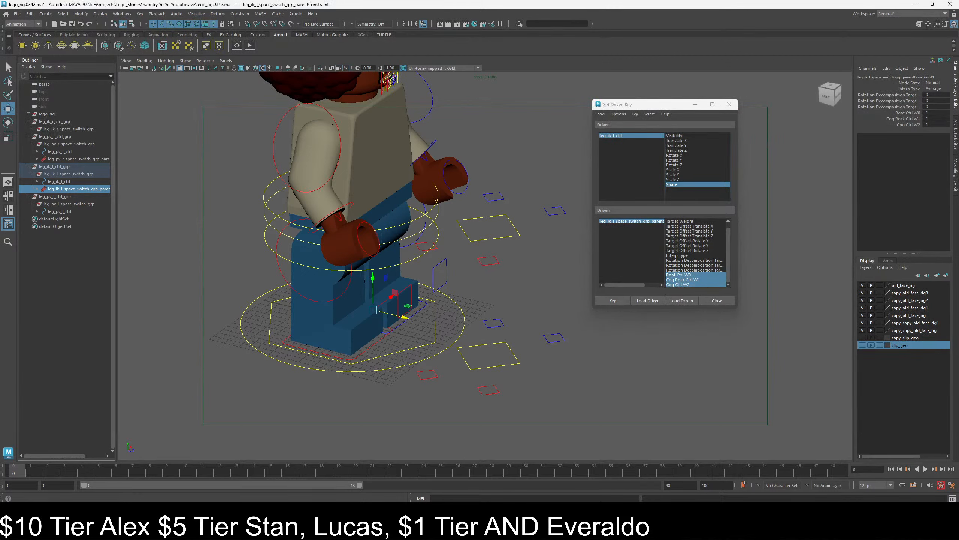
# - Set Cog Rock Ctrl W1 and Cog Ctrl W2 to 0 and key the weights for the root_ctrl space
pyautogui.click(938, 124)
pyautogui.keyDown('shift'); pyautogui.click(939, 118); pyautogui.keyUp('shift')
pyautogui.press('Return')
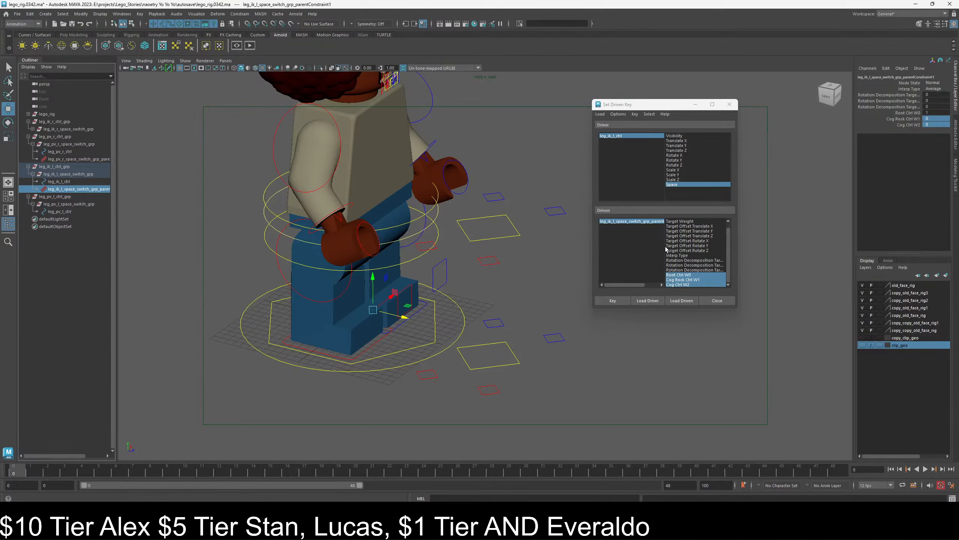
pyautogui.click(613, 300)
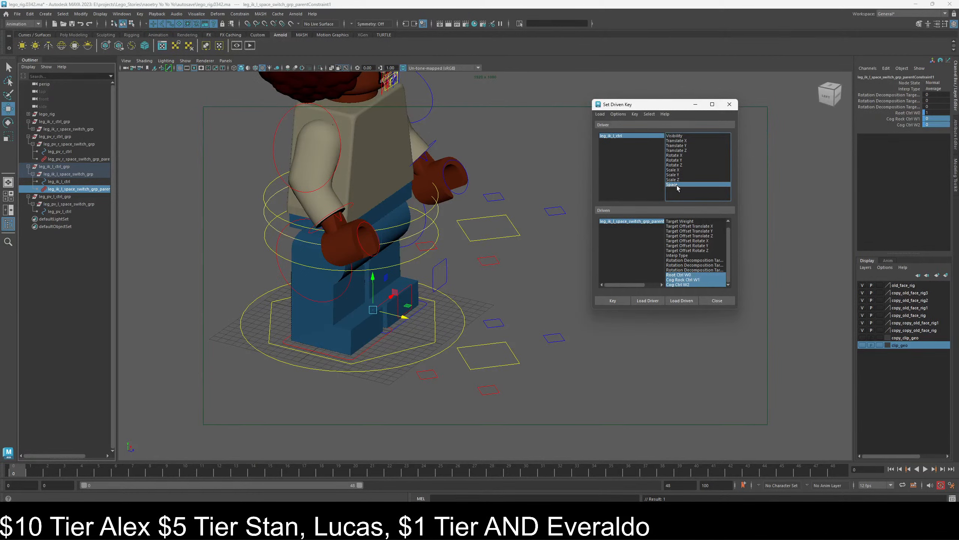
# - Switch leg_ik_l_ctrl's Space to cog_rock_ctrl and key the constraint with Cog Rock Ctrl W1 at 1 and Root Ctrl W0 at 0
pyautogui.click(638, 135)
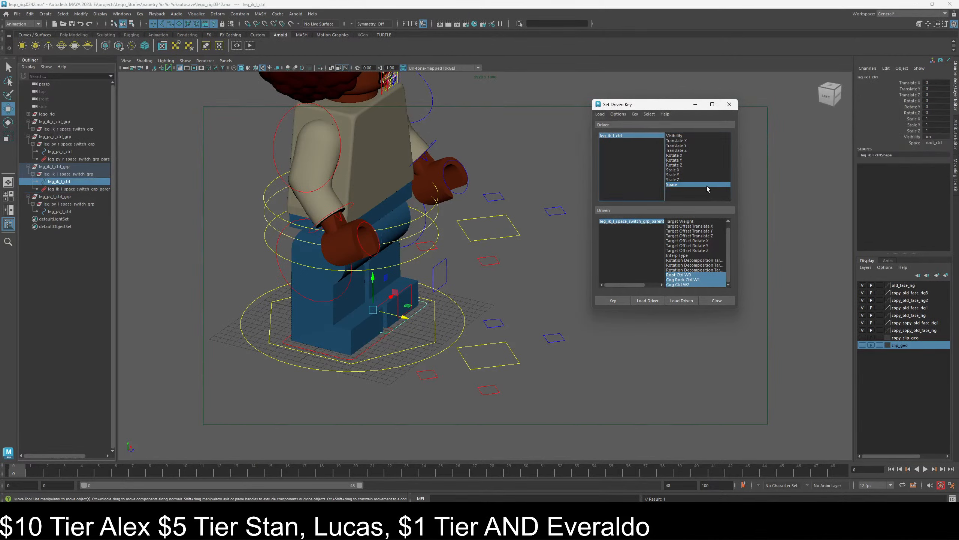
pyautogui.click(936, 142)
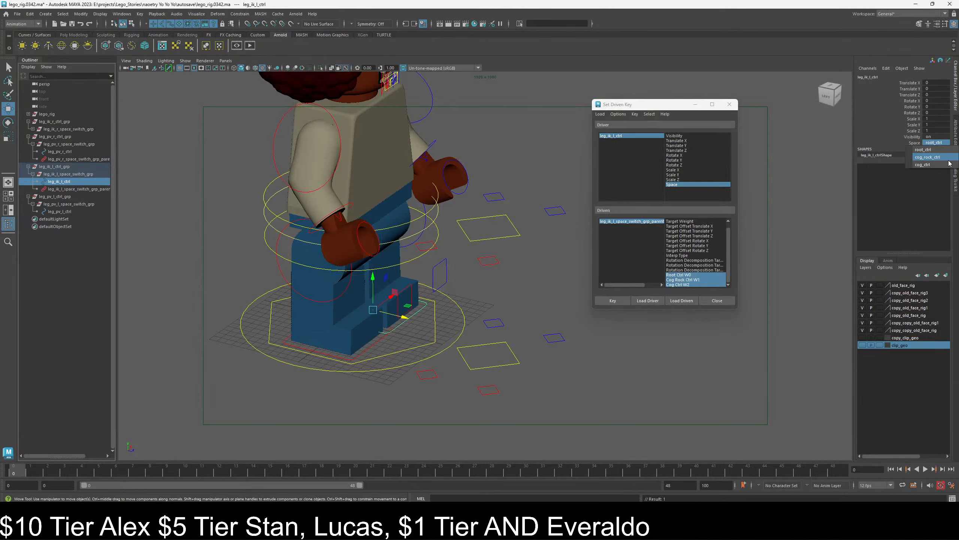
pyautogui.click(947, 161)
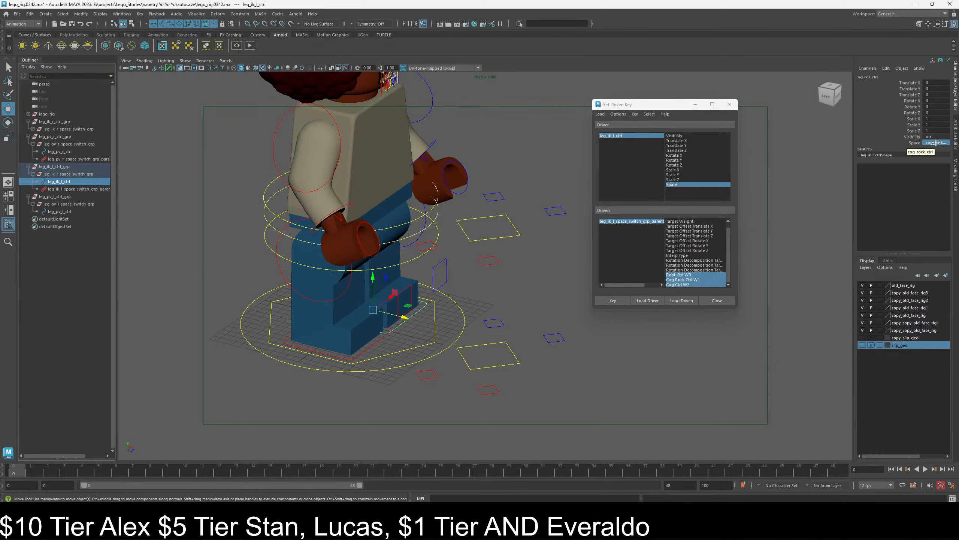
pyautogui.click(647, 222)
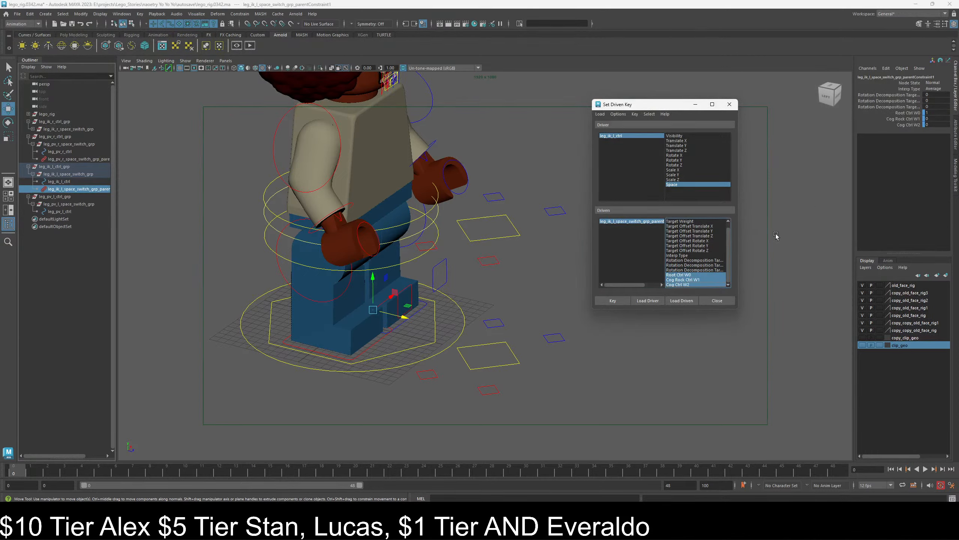
pyautogui.click(942, 118)
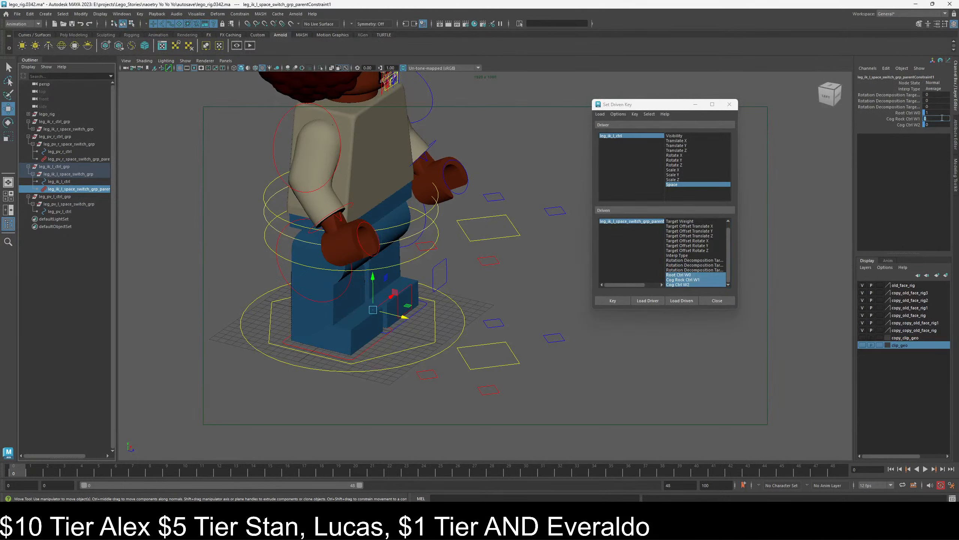
pyautogui.click(931, 112)
pyautogui.press('Return')
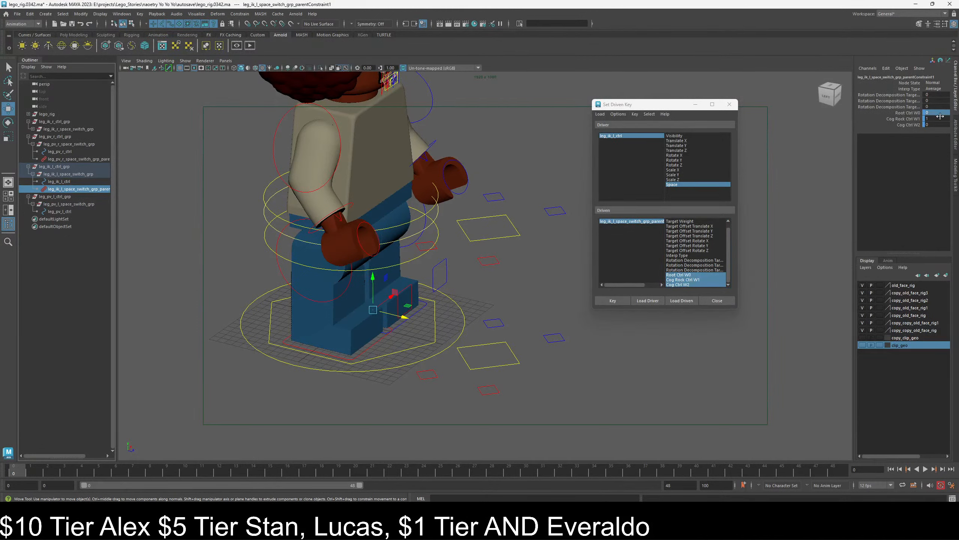
pyautogui.click(615, 301)
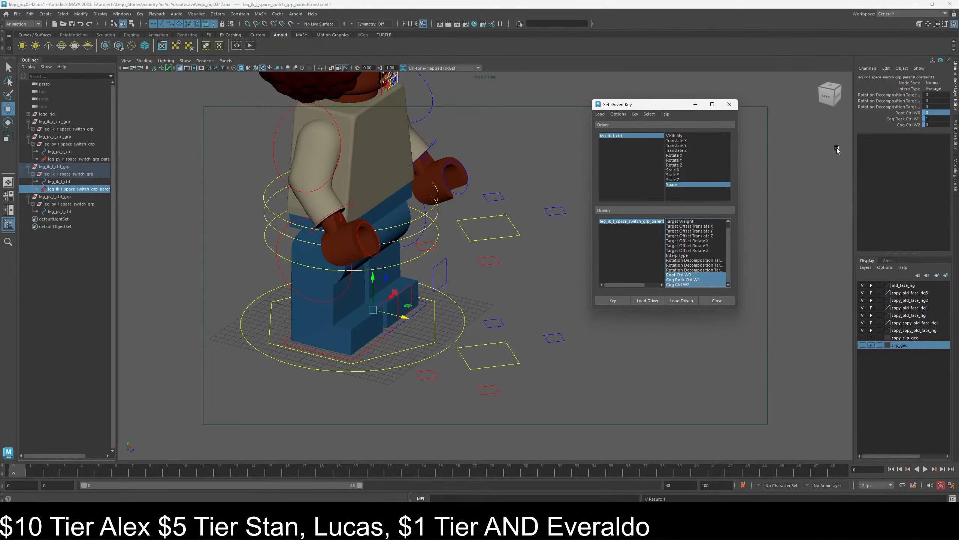
pyautogui.doubleClick(933, 119)
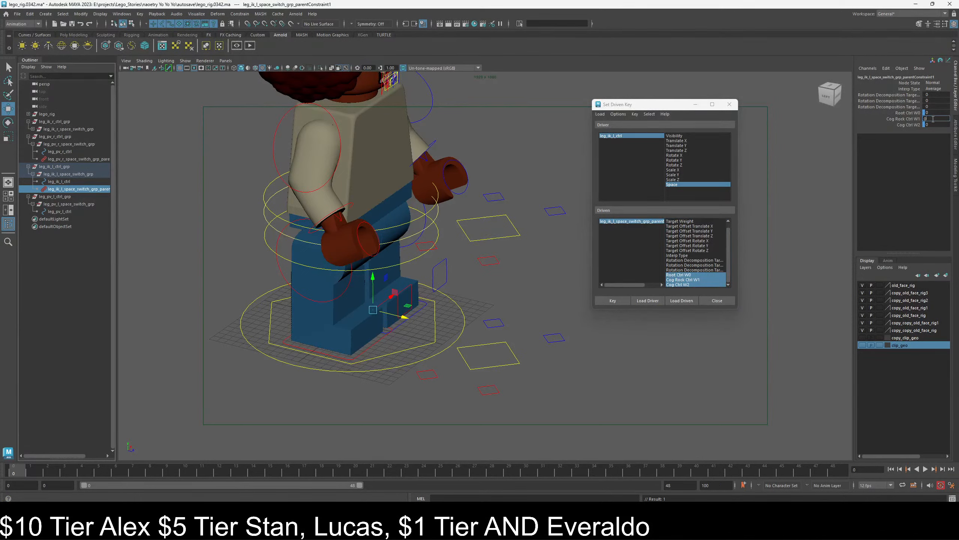
pyautogui.write('0')
pyautogui.press('Return')
pyautogui.click(676, 185)
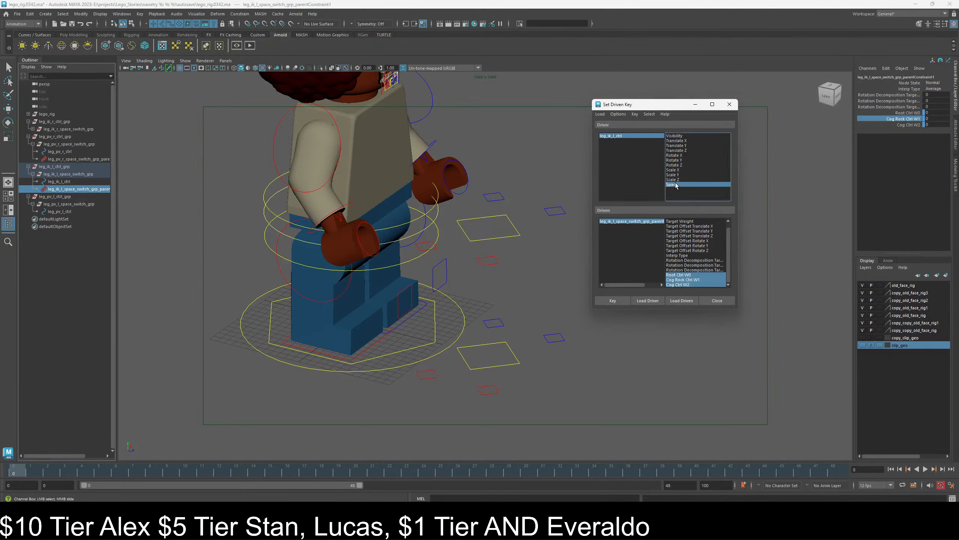
# - Switch leg_ik_l_ctrl's Space to cog_ctrl and key the constraint with Cog Rock Ctrl W1 at 0 and Cog Ctrl W2 at 1
pyautogui.click(628, 139)
pyautogui.press('w')
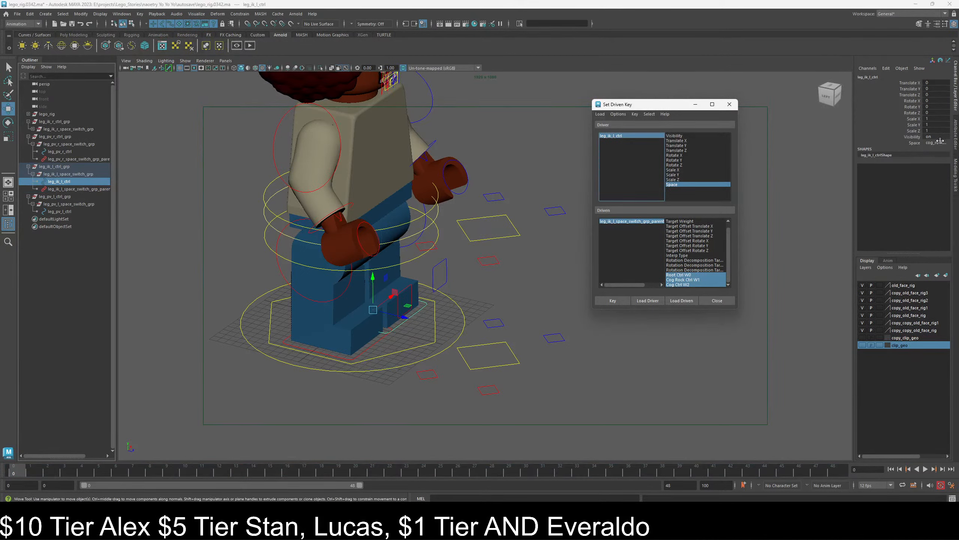
pyautogui.click(937, 143)
pyautogui.click(929, 162)
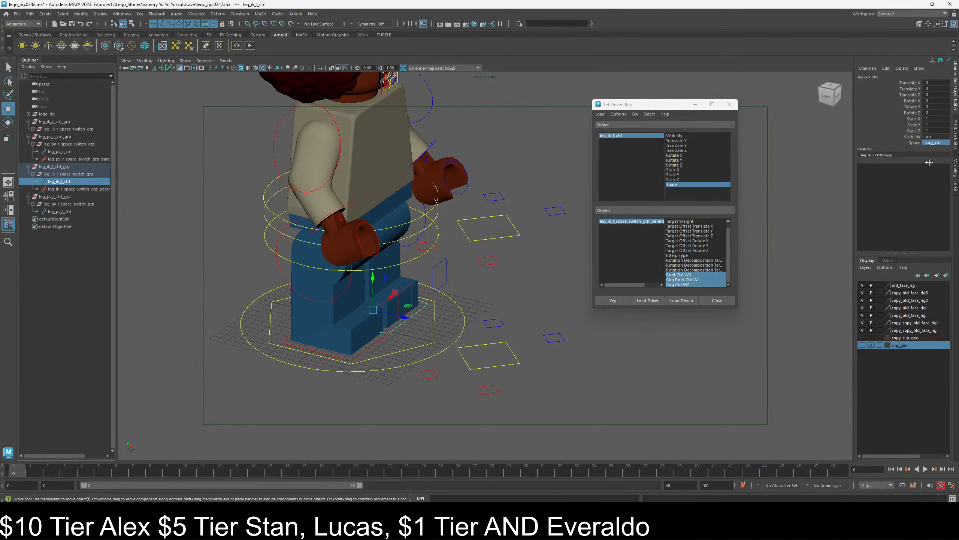
pyautogui.click(652, 222)
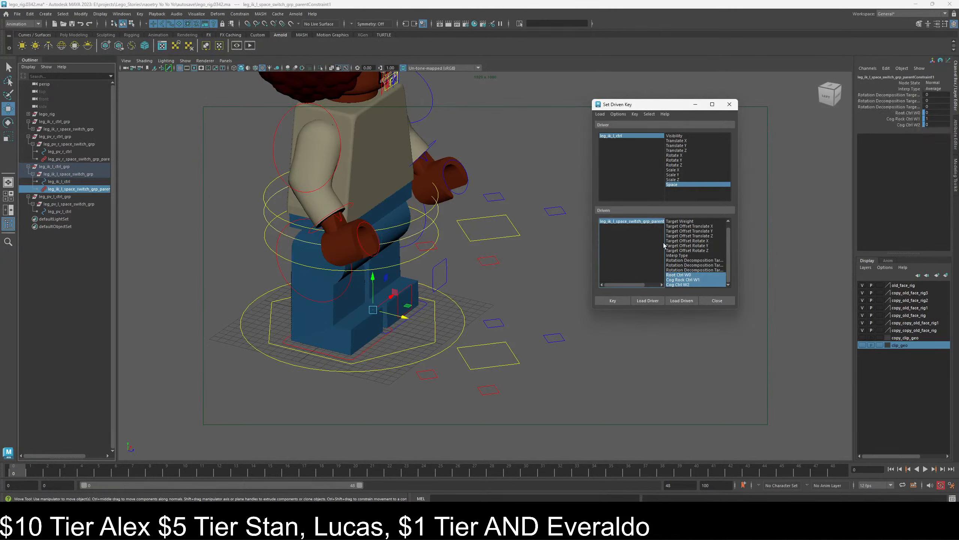
pyautogui.doubleClick(931, 119)
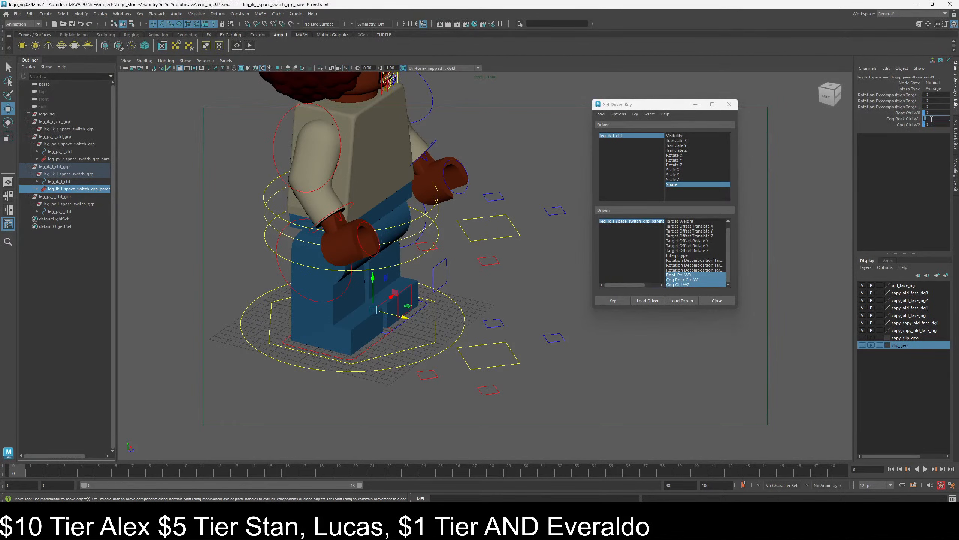
pyautogui.doubleClick(936, 124)
pyautogui.press('Return')
pyautogui.click(613, 300)
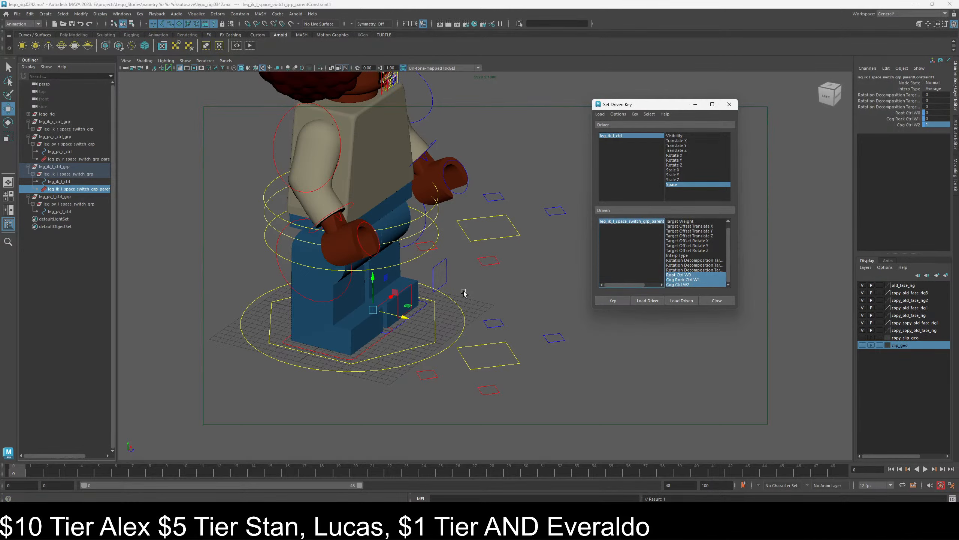
# - Select leg_ik_l_ctrl and leg_ik_r_ctrl together and set their Space attribute to cog_rock_ctrl
pyautogui.click(521, 307)
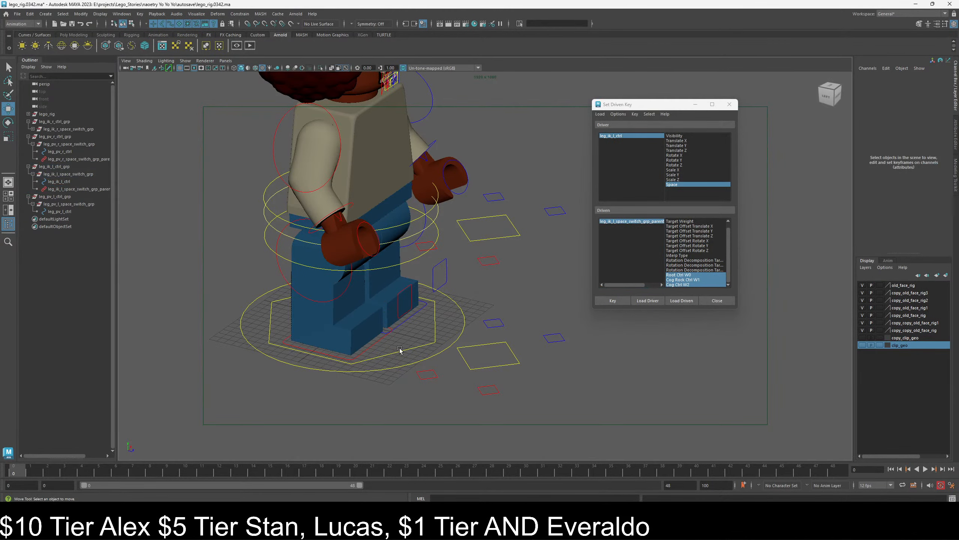
pyautogui.click(387, 331)
pyautogui.click(915, 143)
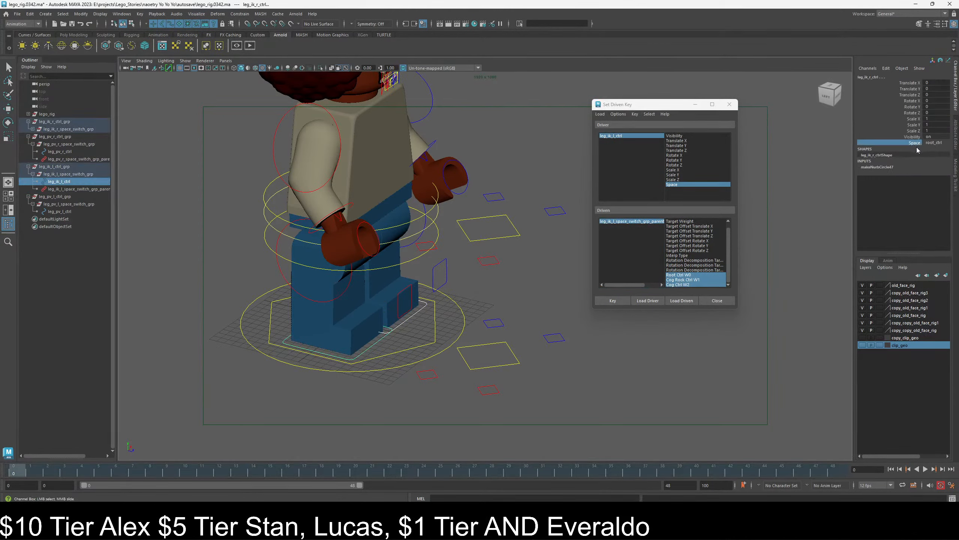
pyautogui.click(934, 143)
pyautogui.click(934, 150)
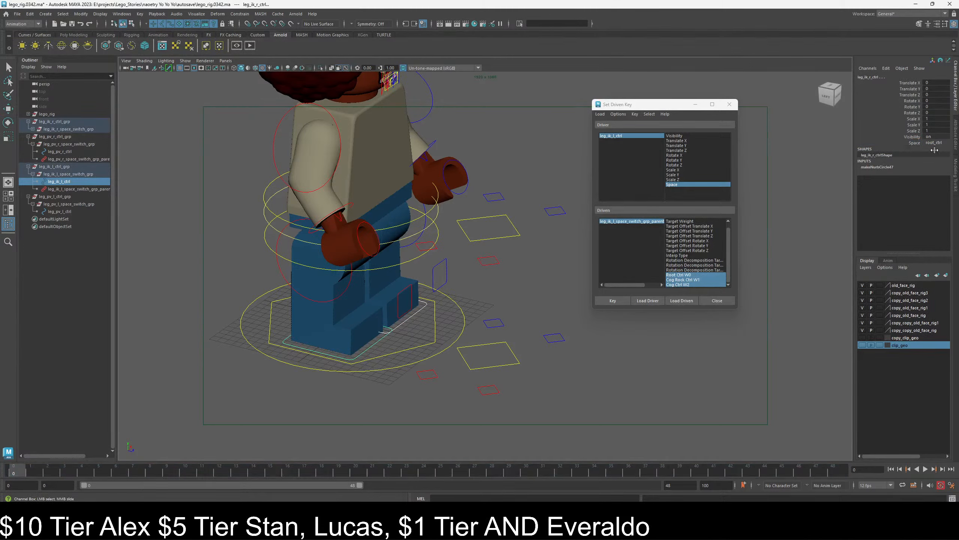
pyautogui.click(914, 144)
pyautogui.click(934, 143)
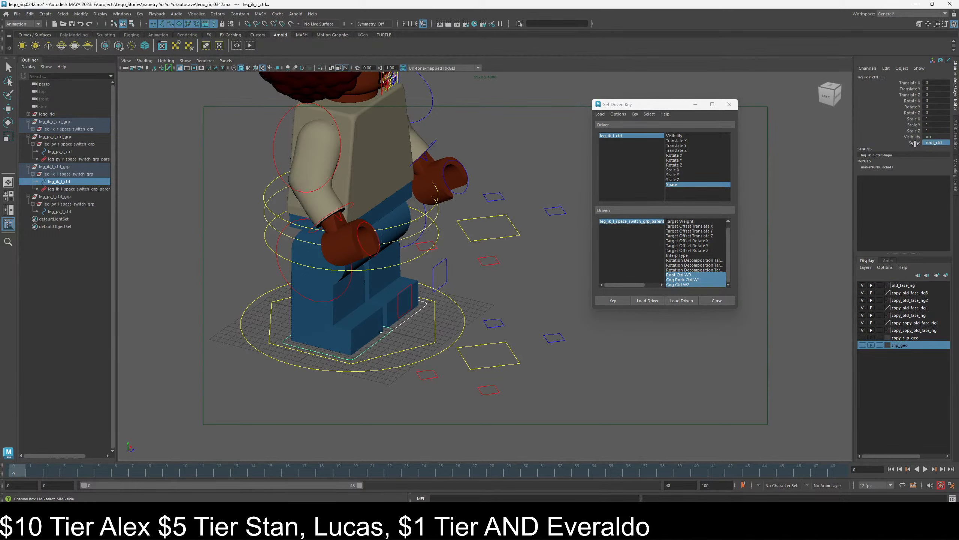
pyautogui.click(934, 142)
pyautogui.click(936, 158)
# - Test the leg space switch by moving cog_rock_ctrl along Z, and undo the move
pyautogui.click(433, 338)
pyautogui.press('w')
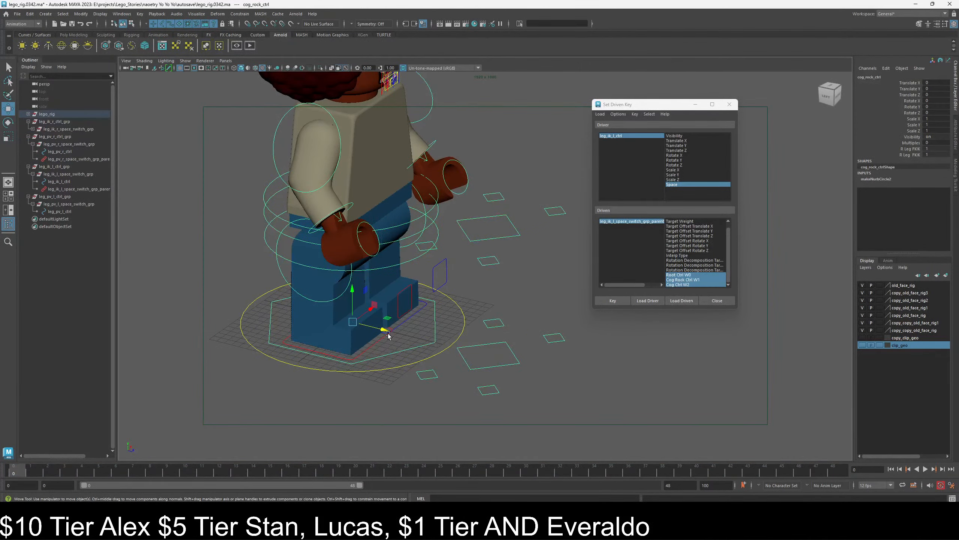
pyautogui.moveTo(381, 332); pyautogui.dragTo(403, 338)
pyautogui.hotkey('ctrl', 'z')
pyautogui.hotkey('ctrl', 'z')
pyautogui.hotkey('ctrl', 'z')
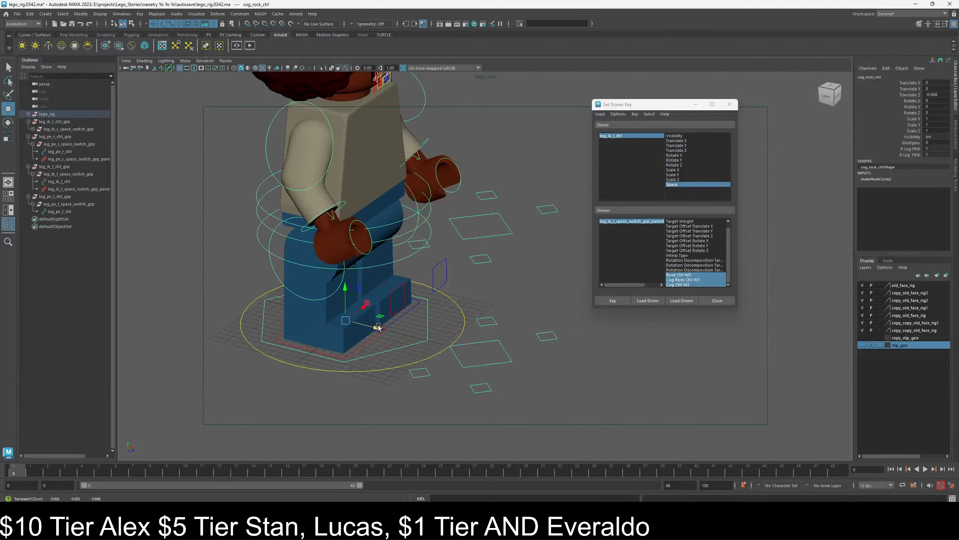
# - Test the legs' response by rotating cog_ctrl about X, undo the rotation and clear the selection
pyautogui.click(407, 257)
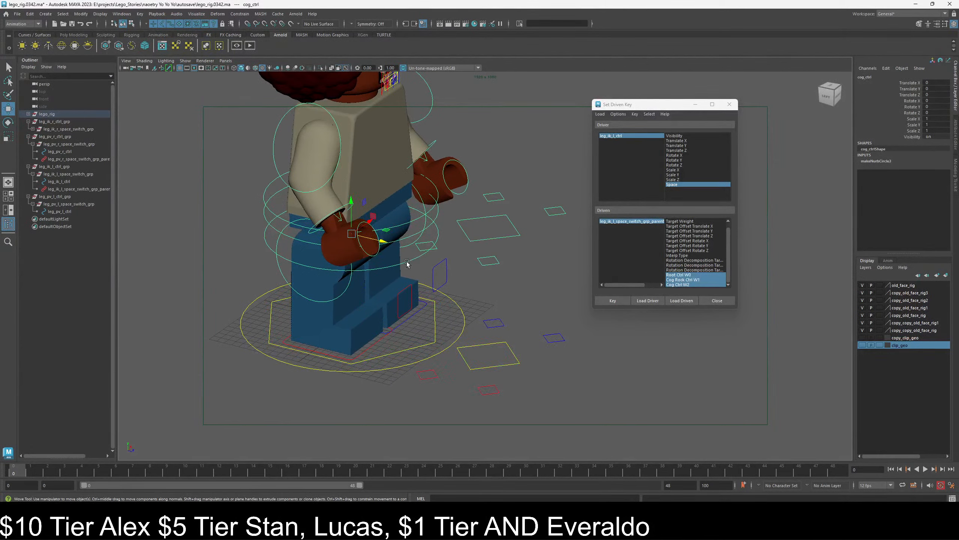
pyautogui.press('e')
pyautogui.moveTo(370, 226)
pyautogui.mouseDown()
pyautogui.moveTo(361, 213)
pyautogui.moveTo(361, 222)
pyautogui.mouseUp()
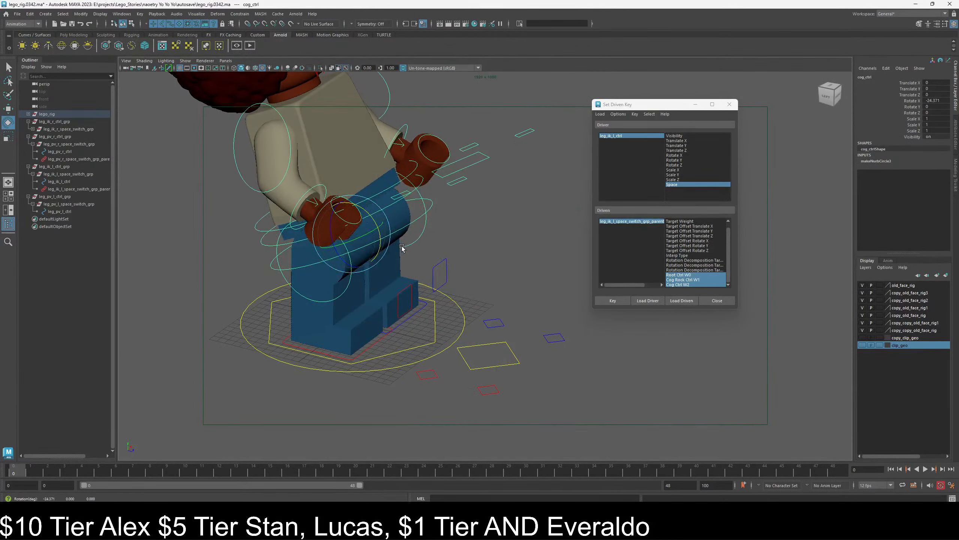
pyautogui.hotkey('ctrl', 'z')
pyautogui.click(531, 159)
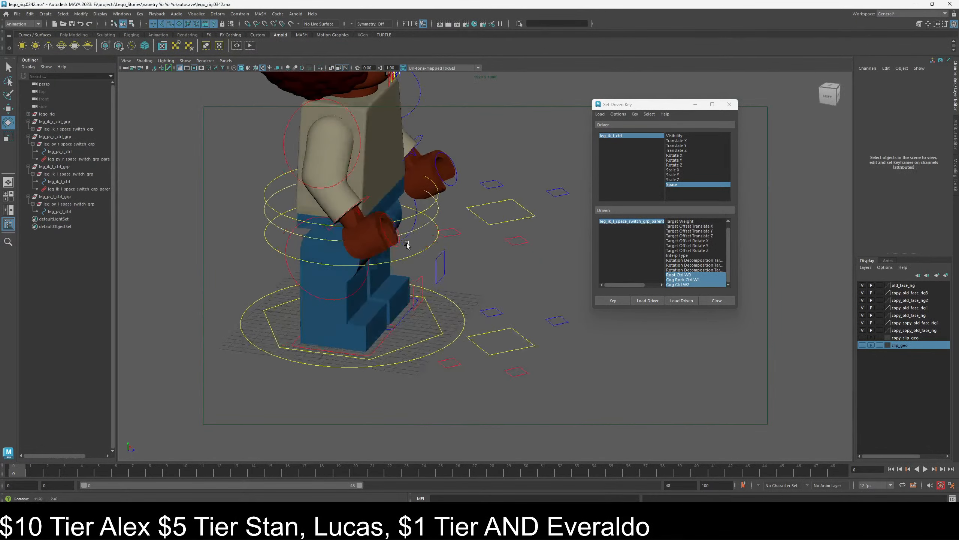
# - Select leg_ik_l_ctrl and leg_ik_r_ctrl together and set their Space attribute to root_ctrl
pyautogui.click(394, 328)
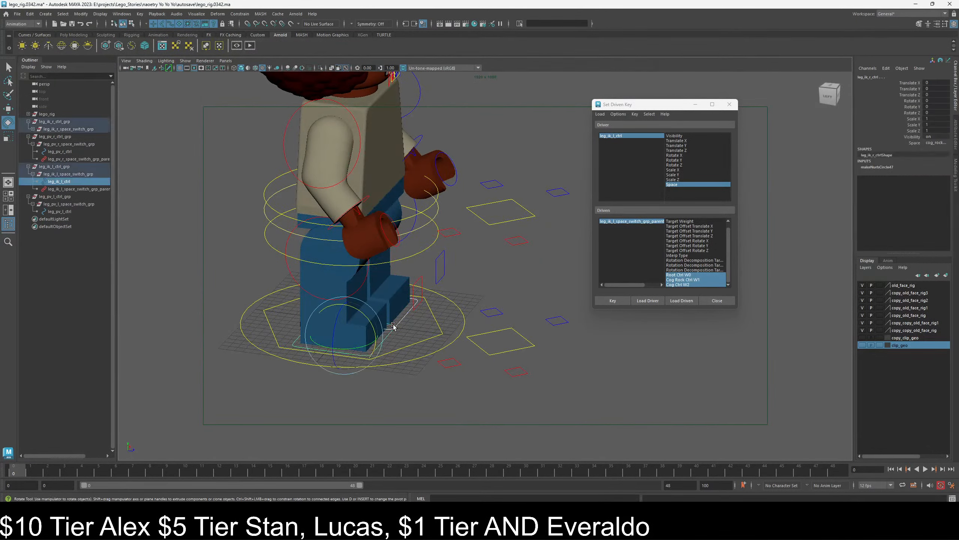
pyautogui.click(940, 144)
pyautogui.click(930, 151)
# - Test the root_ctrl space by moving cog_rock_ctrl along Z, undo the move and clear the selection
pyautogui.click(424, 343)
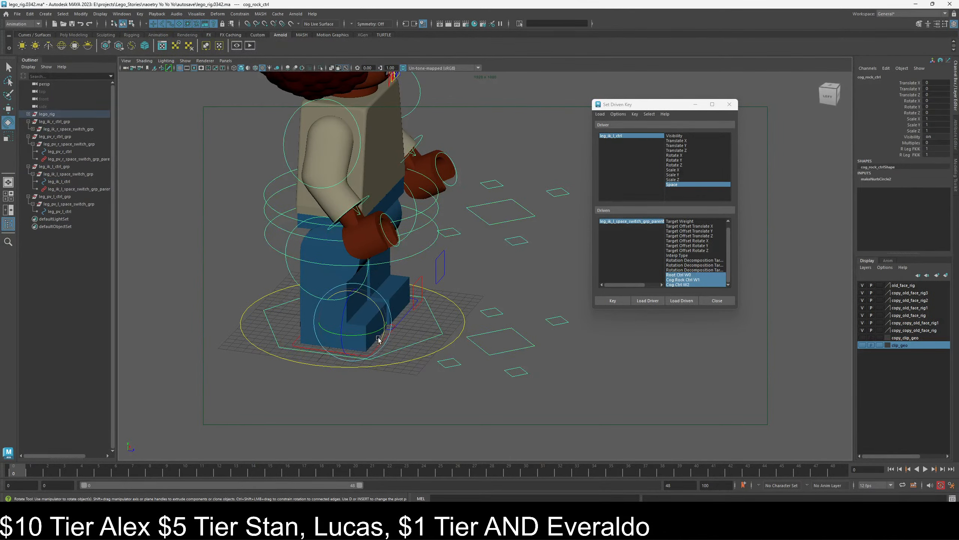
pyautogui.press('w')
pyautogui.moveTo(387, 327)
pyautogui.mouseDown()
pyautogui.moveTo(404, 329)
pyautogui.moveTo(372, 325)
pyautogui.moveTo(435, 332)
pyautogui.moveTo(400, 329)
pyautogui.mouseUp()
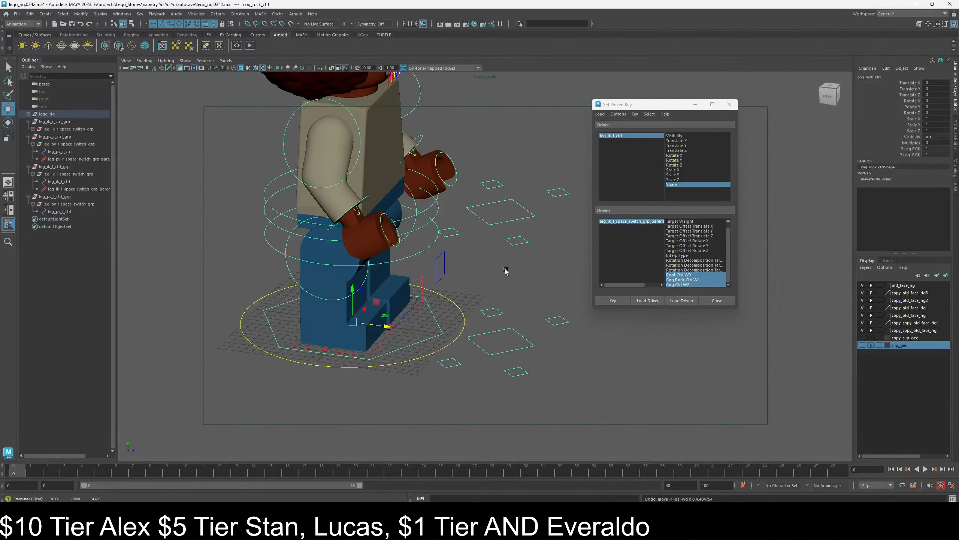
pyautogui.click(505, 271)
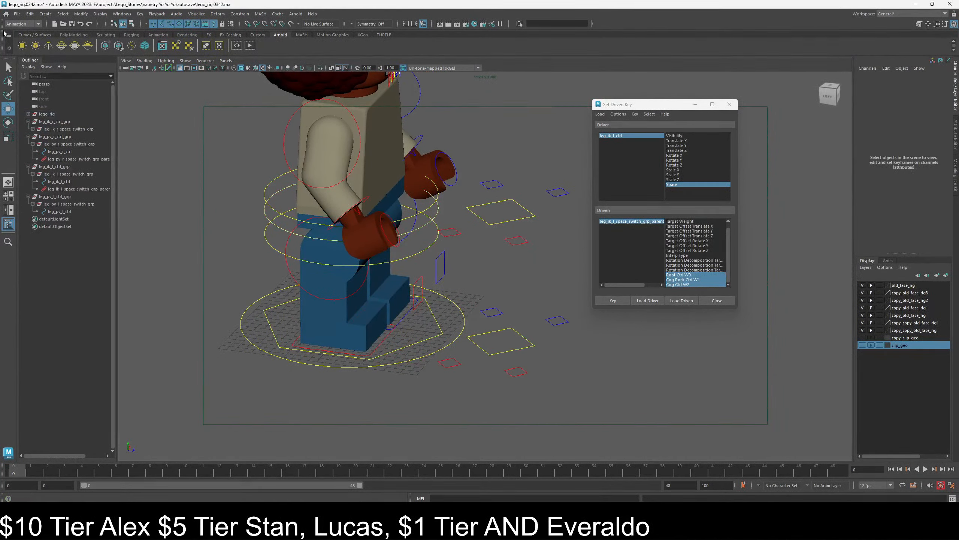
# - Begin saving the scene as a new file and browse to the project's assets folder, sorted by date modified
pyautogui.click(17, 14)
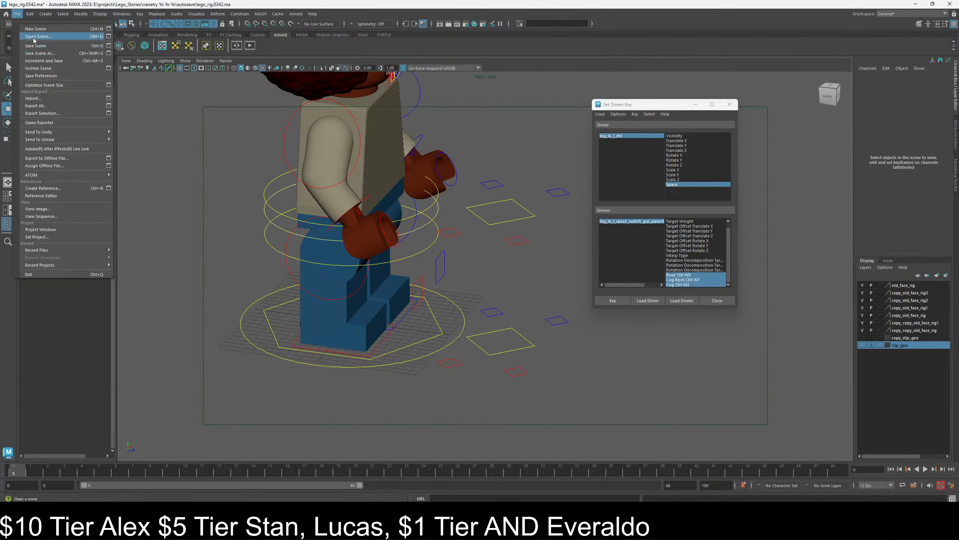
pyautogui.click(76, 55)
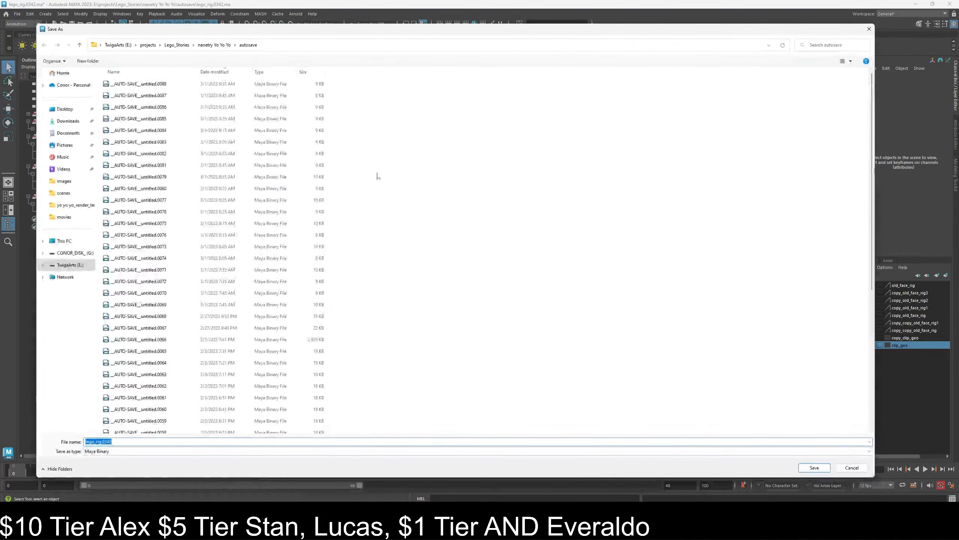
pyautogui.click(79, 44)
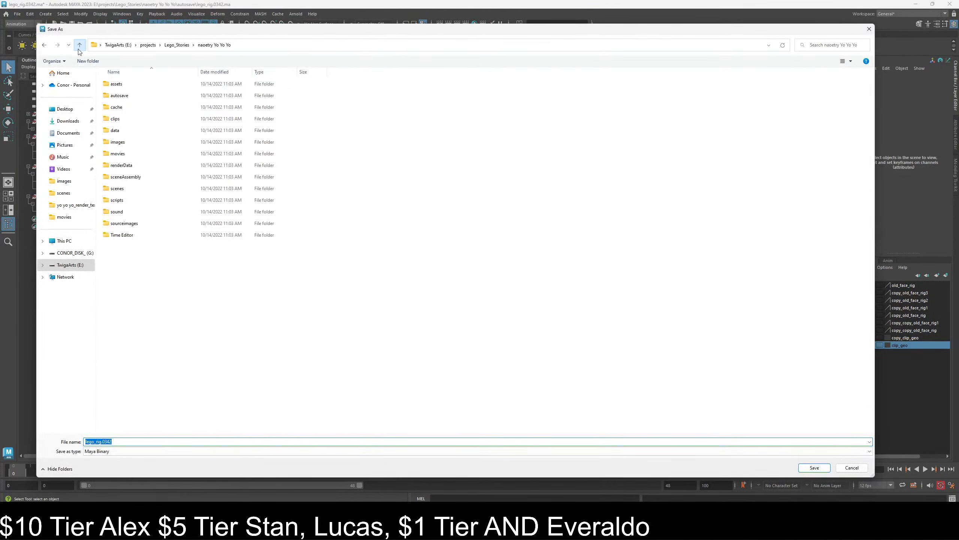
pyautogui.doubleClick(125, 84)
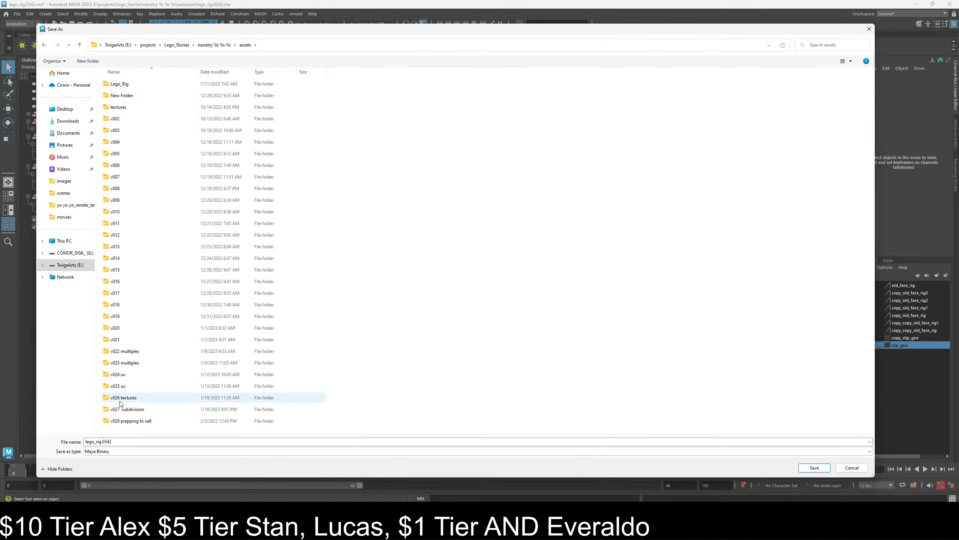
pyautogui.click(213, 72)
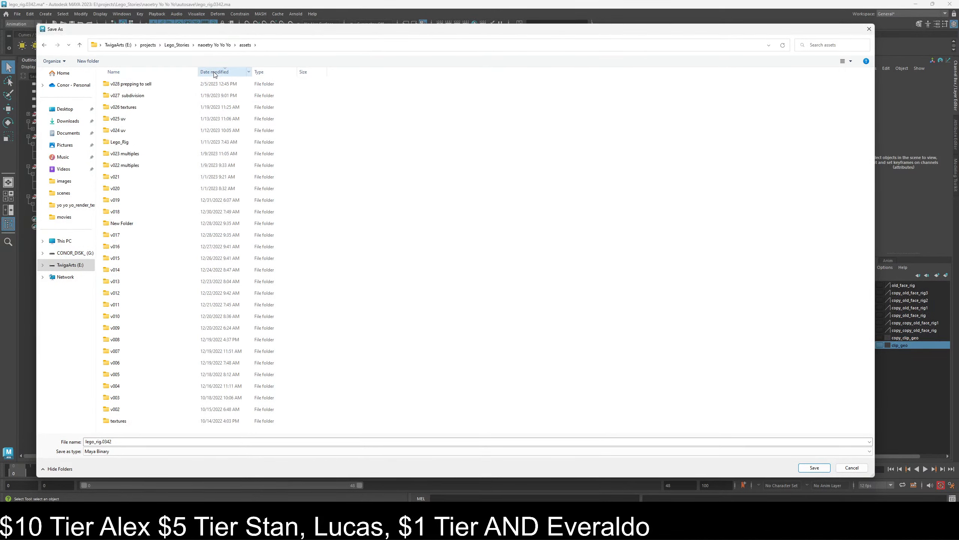
# - Create a folder named v029 in the assets folder and open it as the save location
pyautogui.rightClick(432, 212)
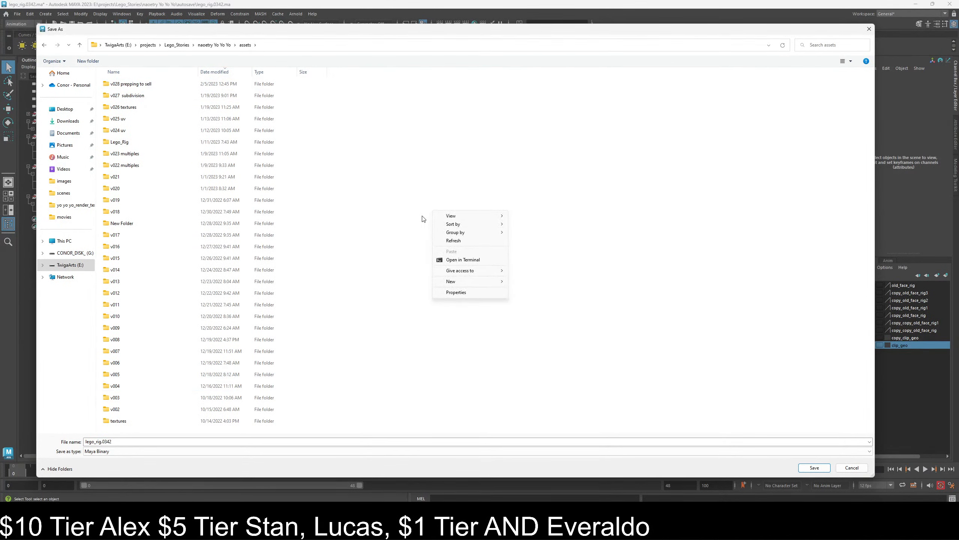
pyautogui.moveTo(504, 283)
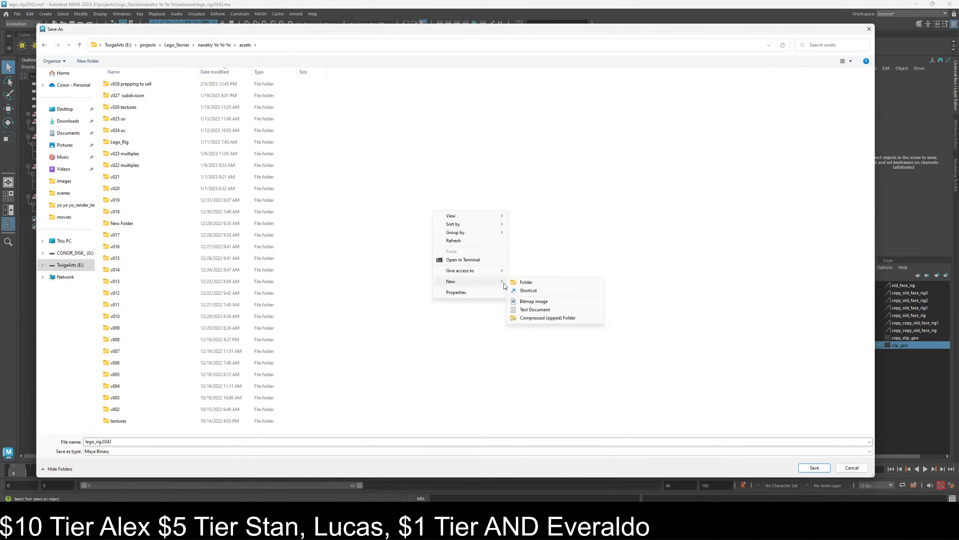
pyautogui.click(535, 285)
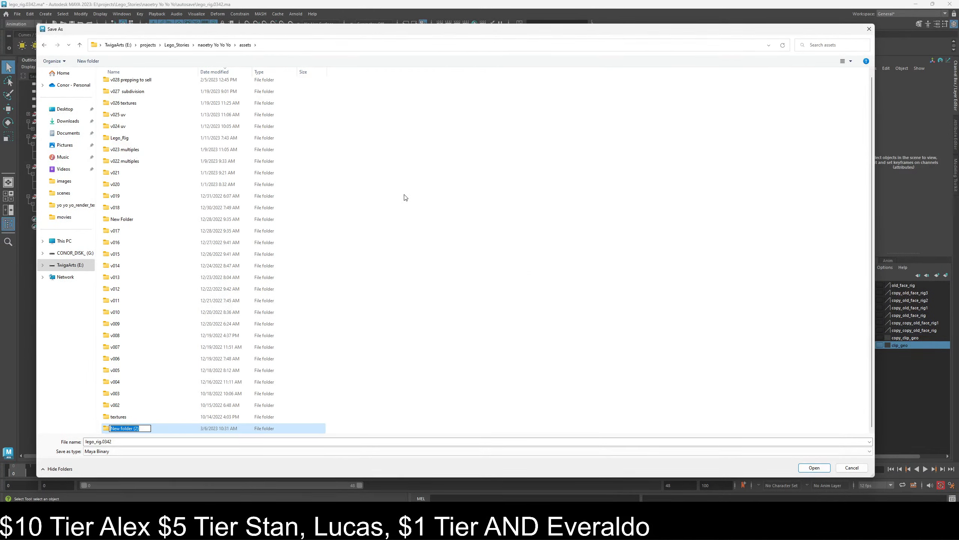
pyautogui.write('v')
pyautogui.write('029')
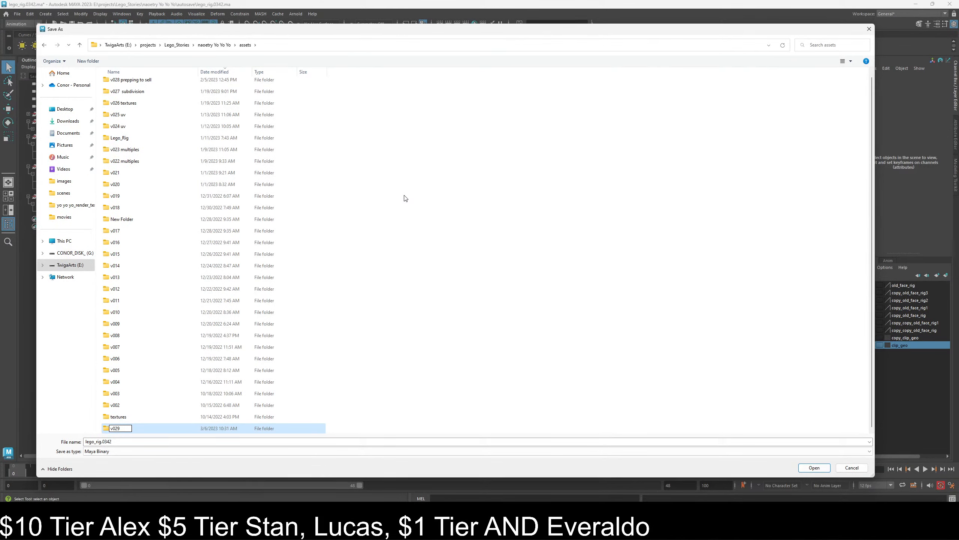
pyautogui.press('Return')
pyautogui.doubleClick(109, 430)
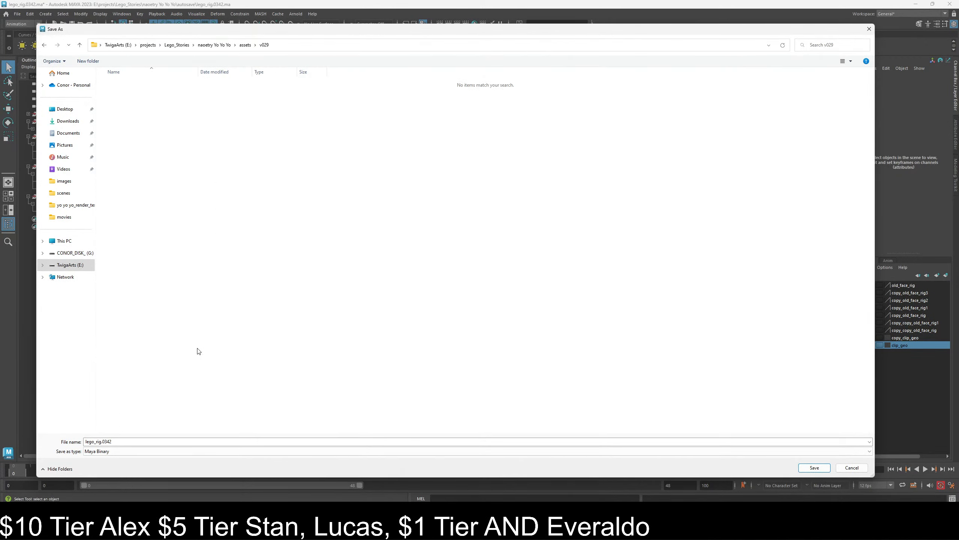
# - Save the scene as lego_rig in Maya ASCII format inside the v029 folder
pyautogui.click(123, 442)
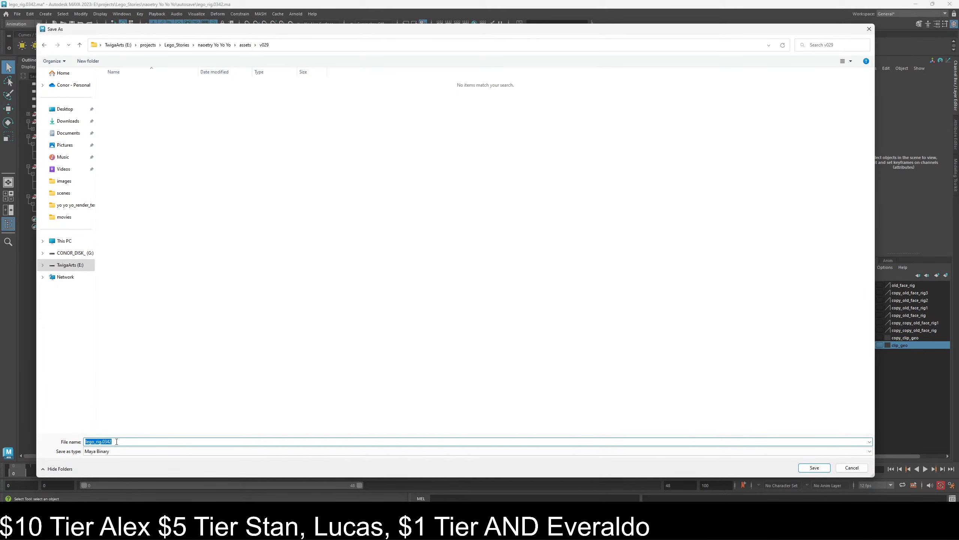
pyautogui.click(116, 441)
pyautogui.press('BackSpace')
pyautogui.press('BackSpace')
pyautogui.press('BackSpace')
pyautogui.press('BackSpace')
pyautogui.press('BackSpace')
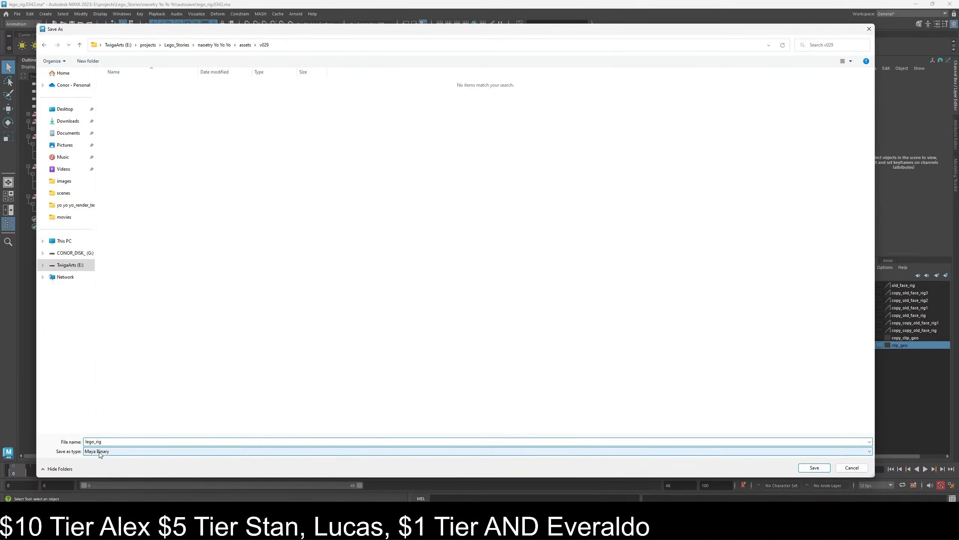
pyautogui.click(112, 451)
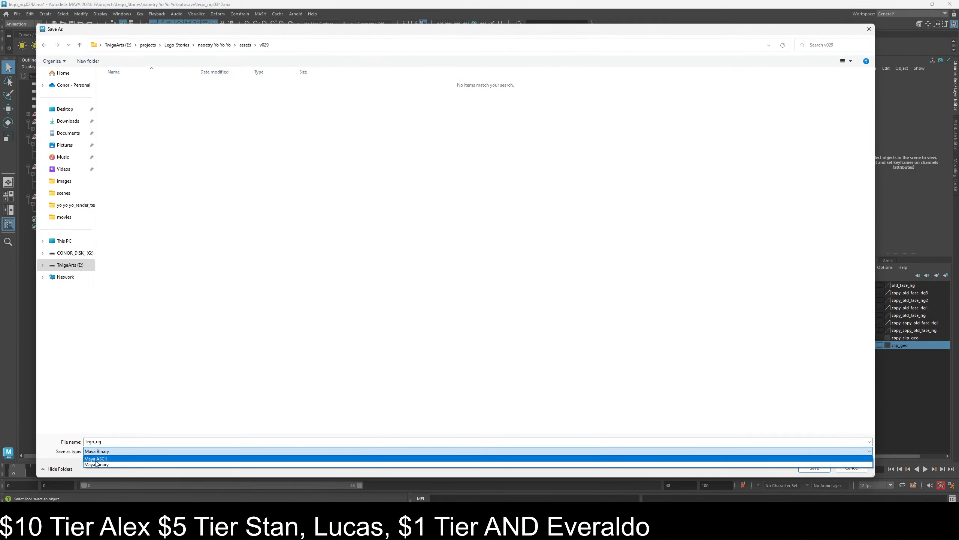
pyautogui.click(96, 458)
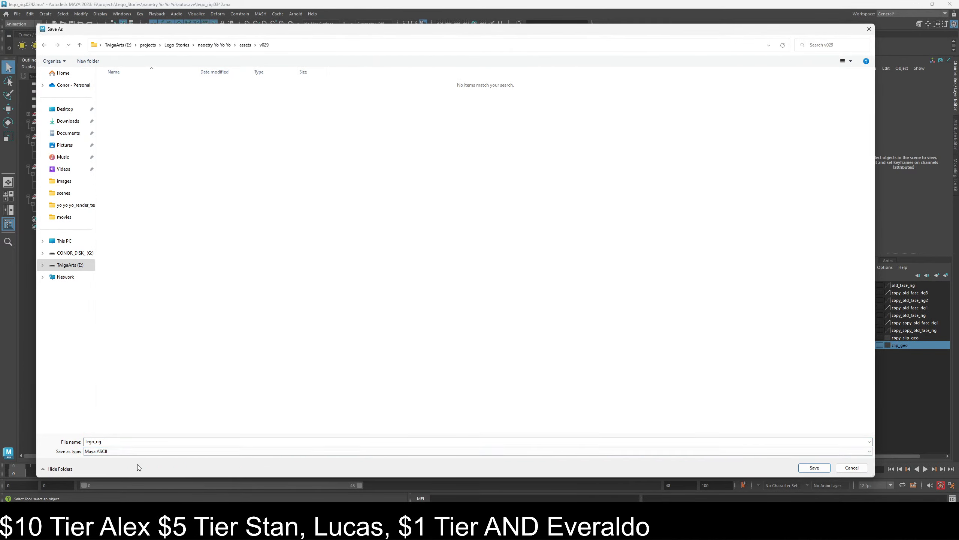
pyautogui.click(814, 468)
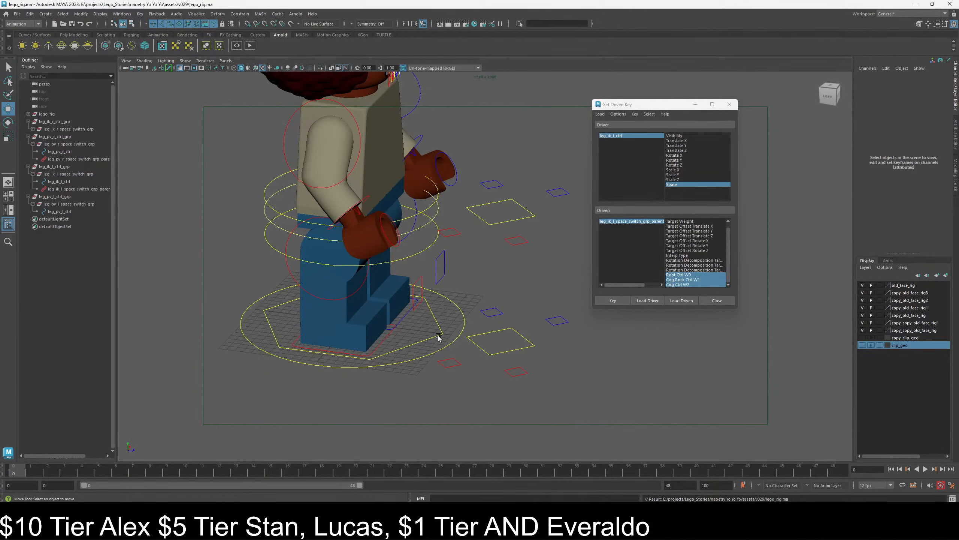
# - Collapse leg_ik_l_ctrl_grp, leg_pv_r_ctrl_grp and leg_ik_r_ctrl_grp in the Outliner, keeping leg_pv_l_ctrl_grp expanded
pyautogui.keyDown('alt'); pyautogui.moveTo(439, 337); pyautogui.dragTo(336, 362); pyautogui.keyUp('alt')
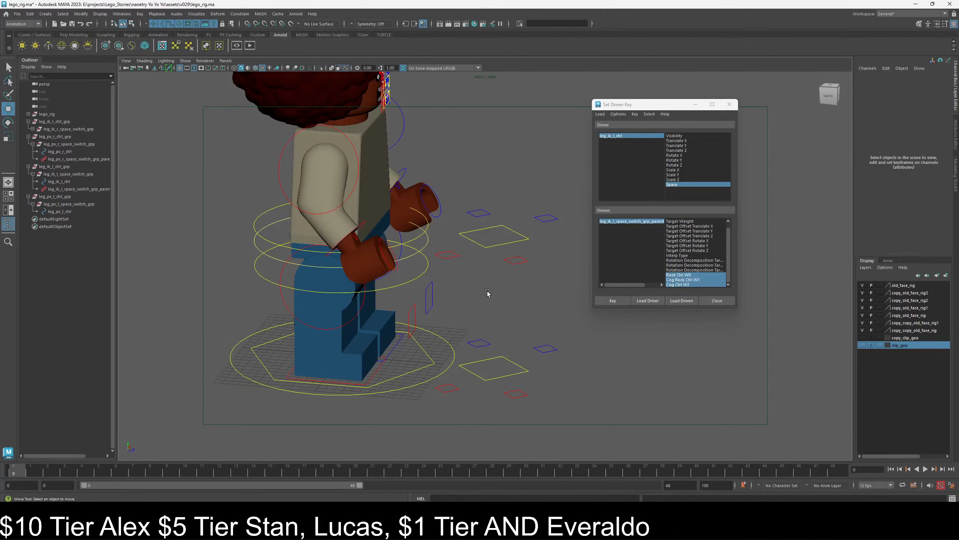
pyautogui.keyDown('alt'); pyautogui.moveTo(488, 294); pyautogui.dragTo(449, 315); pyautogui.keyUp('alt')
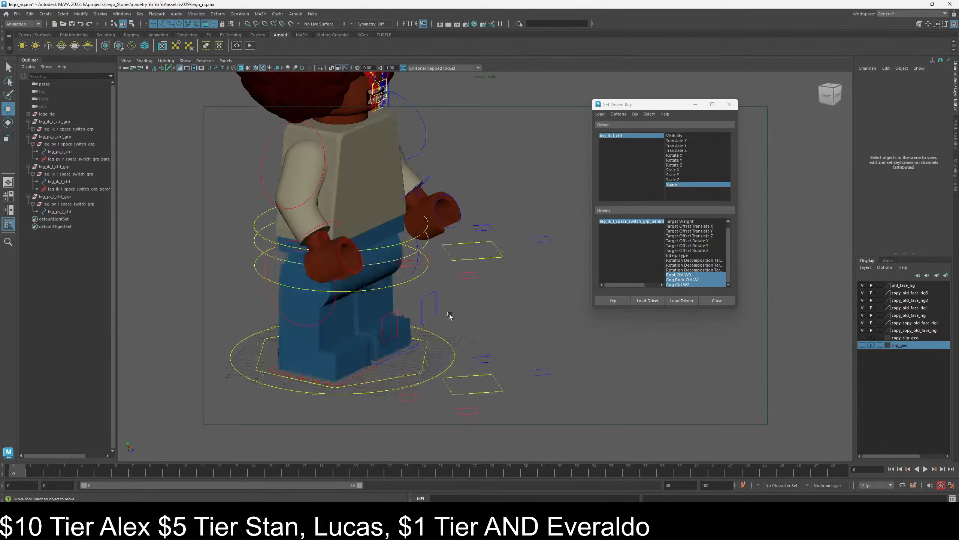
pyautogui.click(28, 196)
pyautogui.click(28, 196)
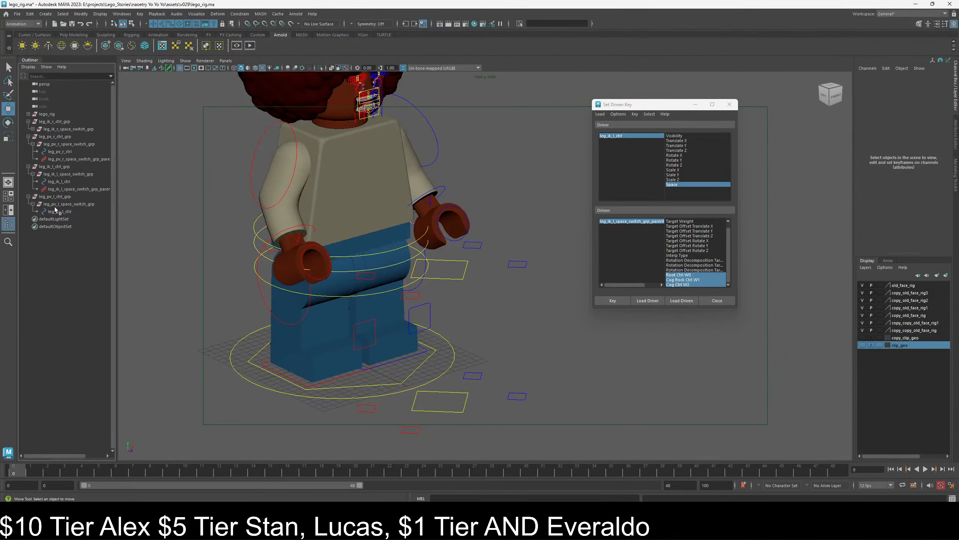
pyautogui.click(28, 166)
pyautogui.click(29, 136)
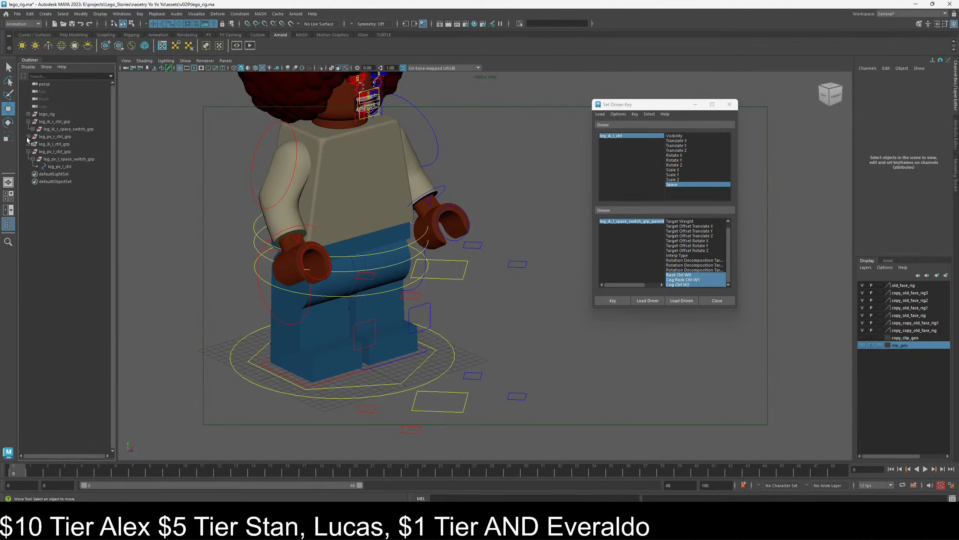
pyautogui.click(29, 122)
# - Check the attributes of leg_pv_l_space_switch_grp and leg_pv_l_ctrl, and clear the selection
pyautogui.click(66, 152)
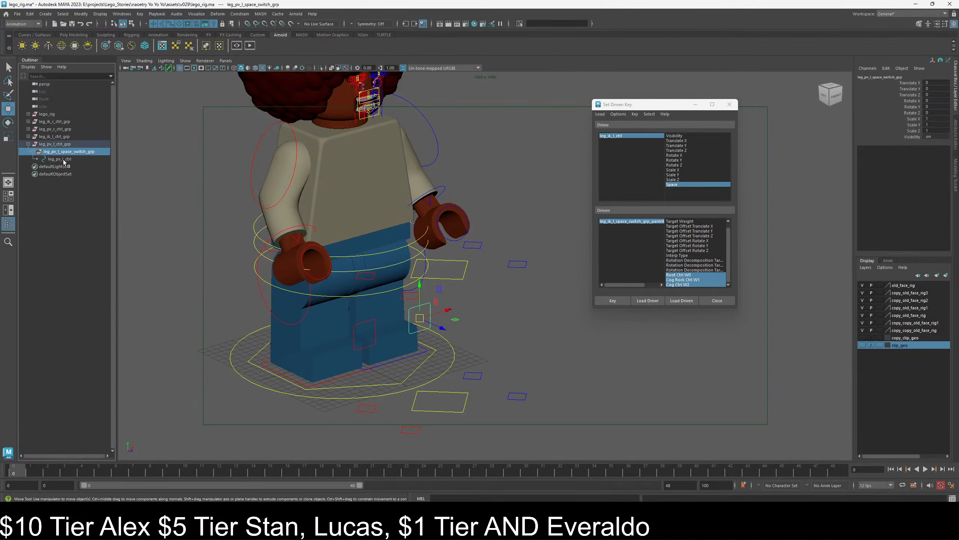
pyautogui.click(61, 160)
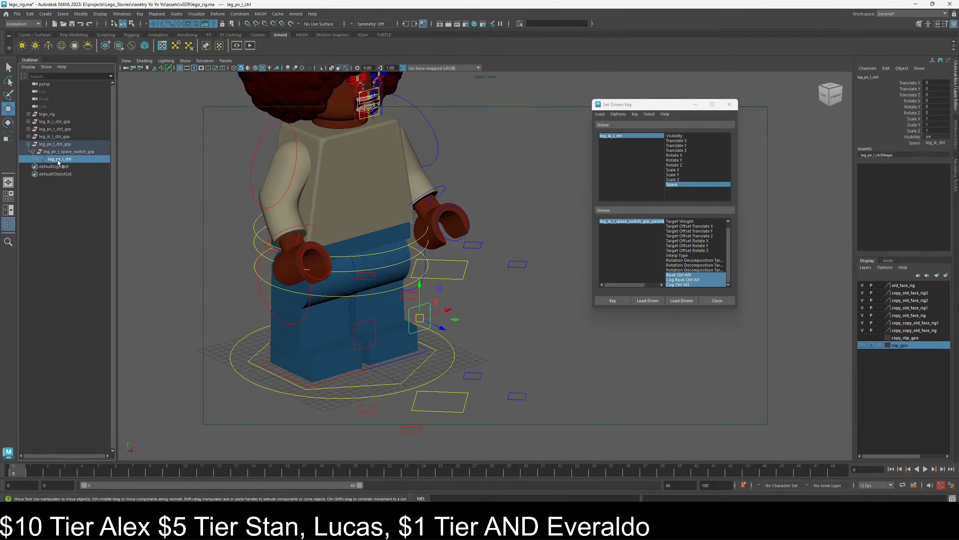
pyautogui.click(523, 303)
pyautogui.click(422, 350)
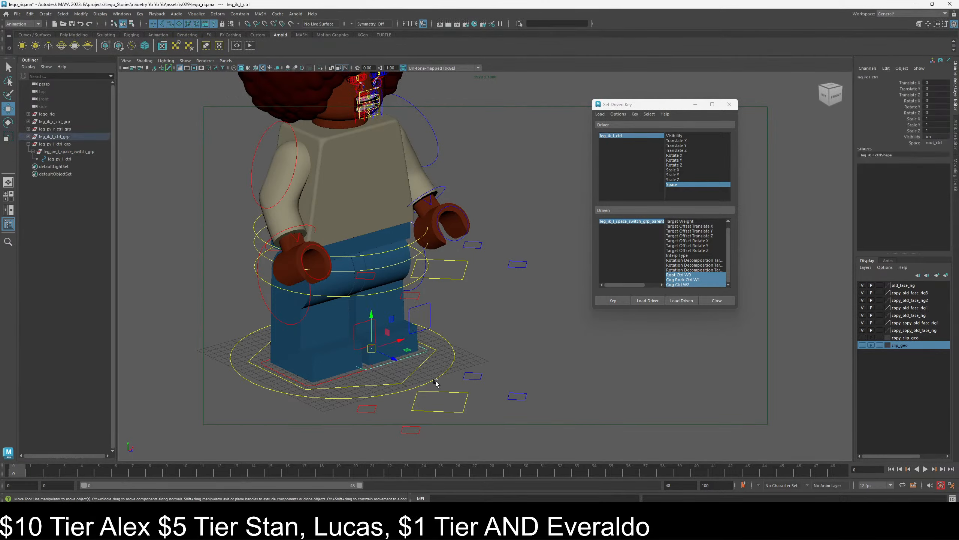
pyautogui.click(438, 377)
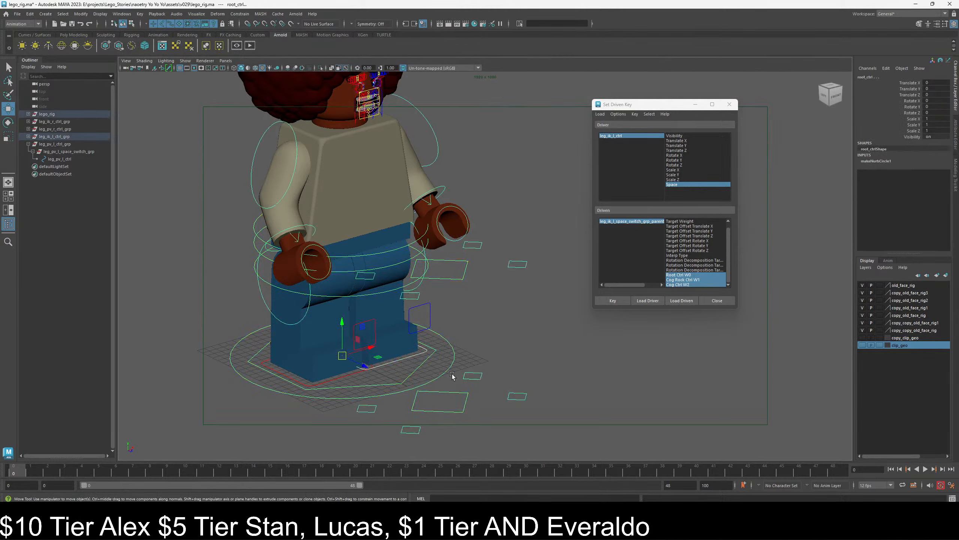
pyautogui.click(445, 364)
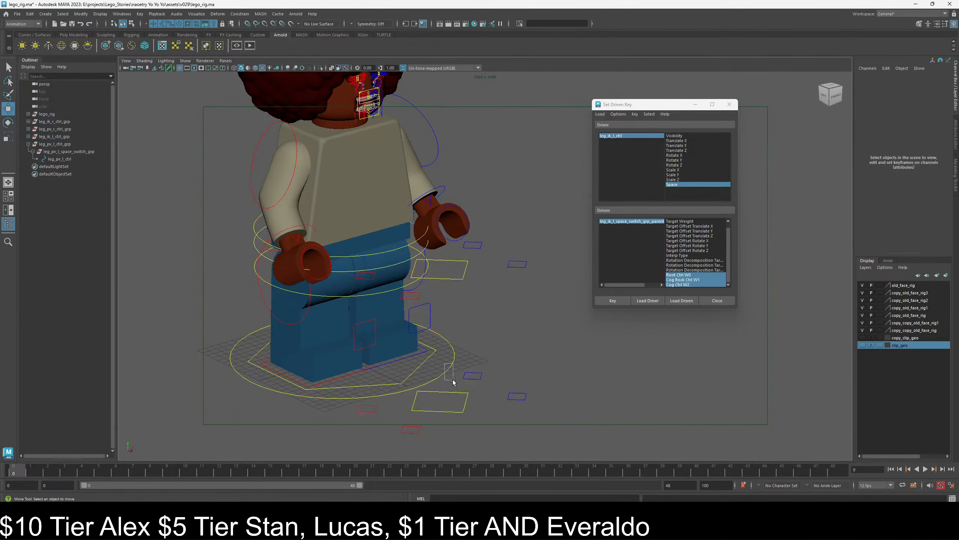
pyautogui.click(435, 377)
pyautogui.click(418, 374)
# - Parent-constrain leg_pv_l_space_switch_grp to leg_ik_l_ctrl, root_ctrl, cog_rock_ctrl and cog_ctrl, picking the targets in that order
pyautogui.keyDown('alt'); pyautogui.moveTo(409, 329); pyautogui.dragTo(448, 330); pyautogui.keyUp('alt')
pyautogui.click(418, 350)
pyautogui.click(392, 340)
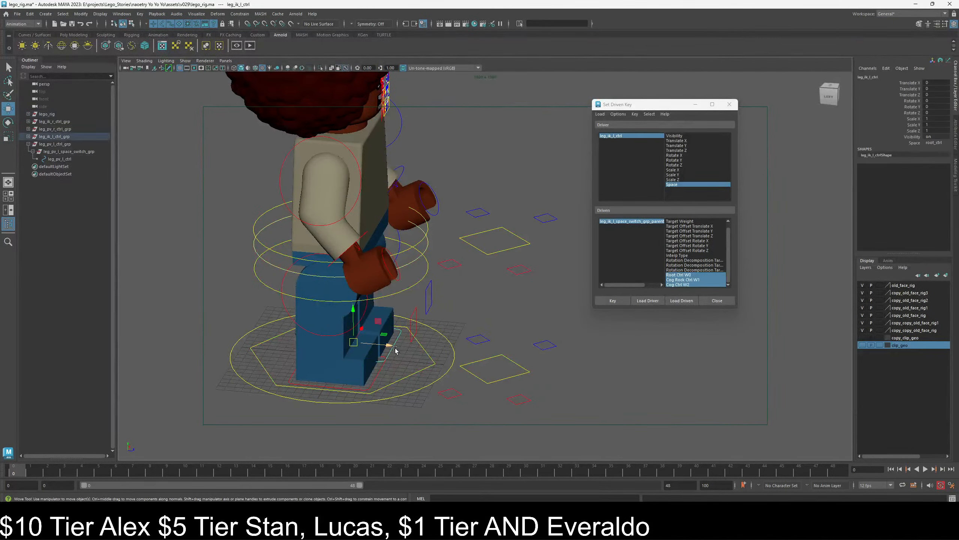
pyautogui.click(444, 346)
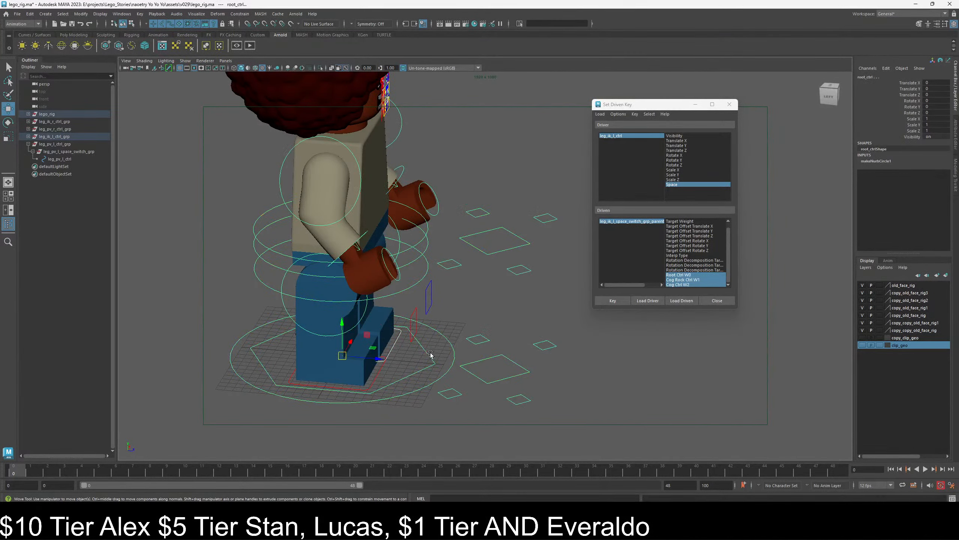
pyautogui.click(410, 283)
pyautogui.click(70, 151)
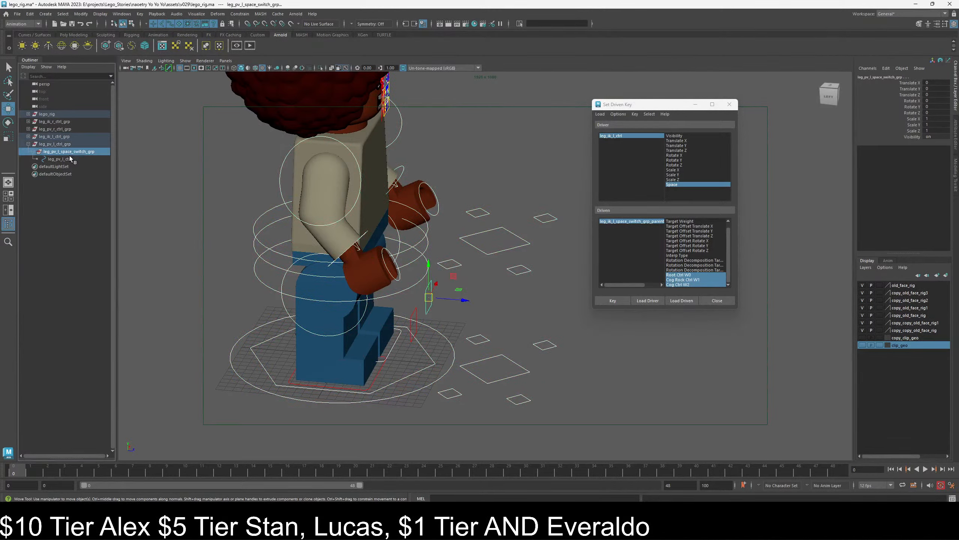
pyautogui.click(218, 13)
pyautogui.moveTo(240, 14)
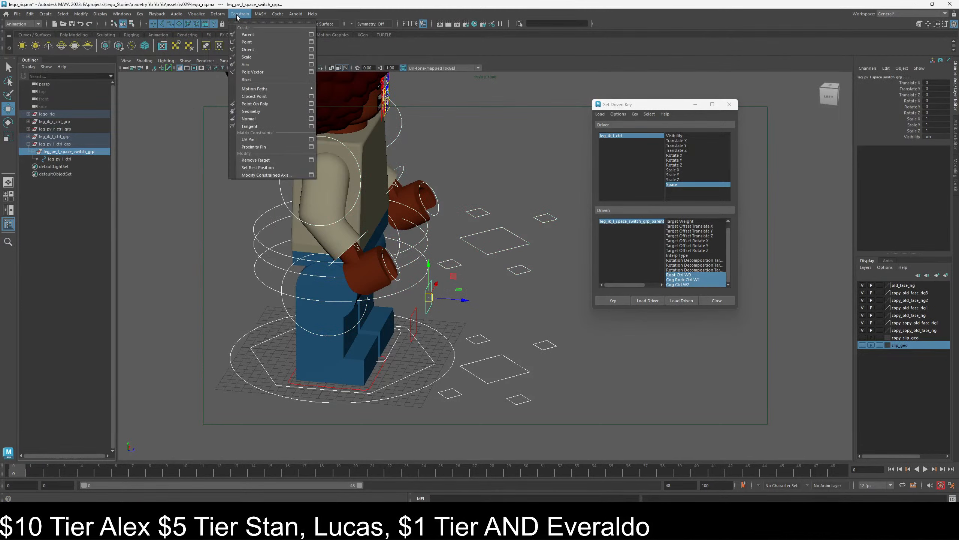
pyautogui.click(298, 37)
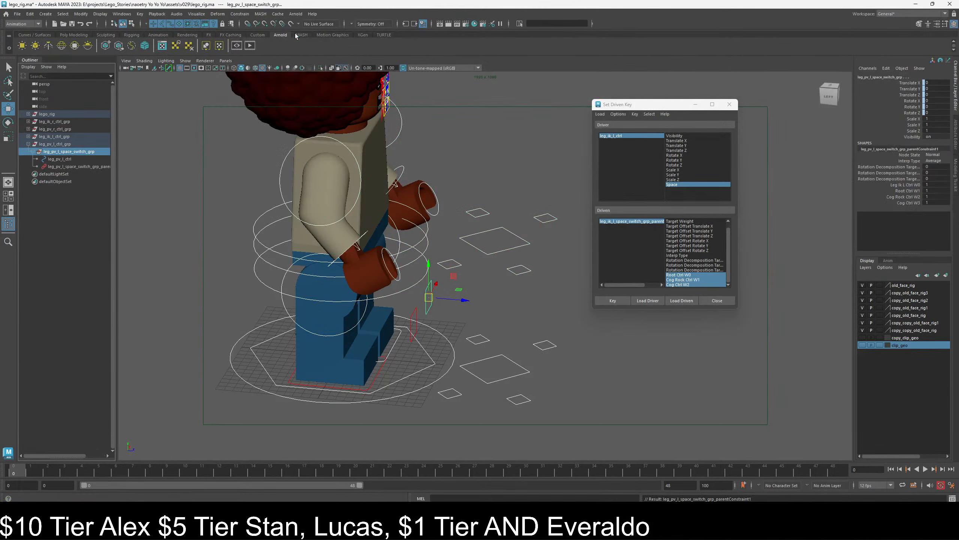
# - Load leg_pv_l_ctrl as the driver and the leg_pv_l_space_switch_grp parent constraint as the driven object in Set Driven Key
pyautogui.click(58, 159)
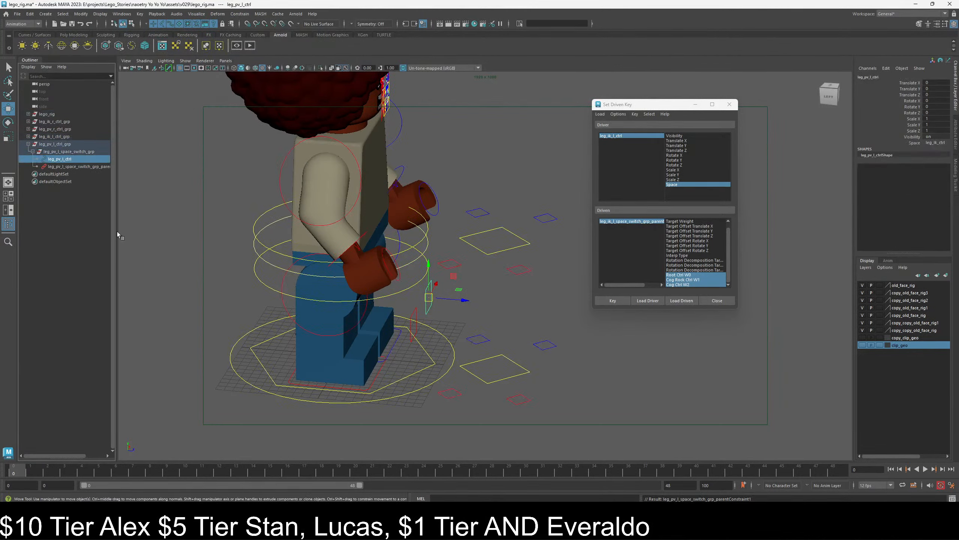
pyautogui.moveTo(644, 106); pyautogui.dragTo(605, 115)
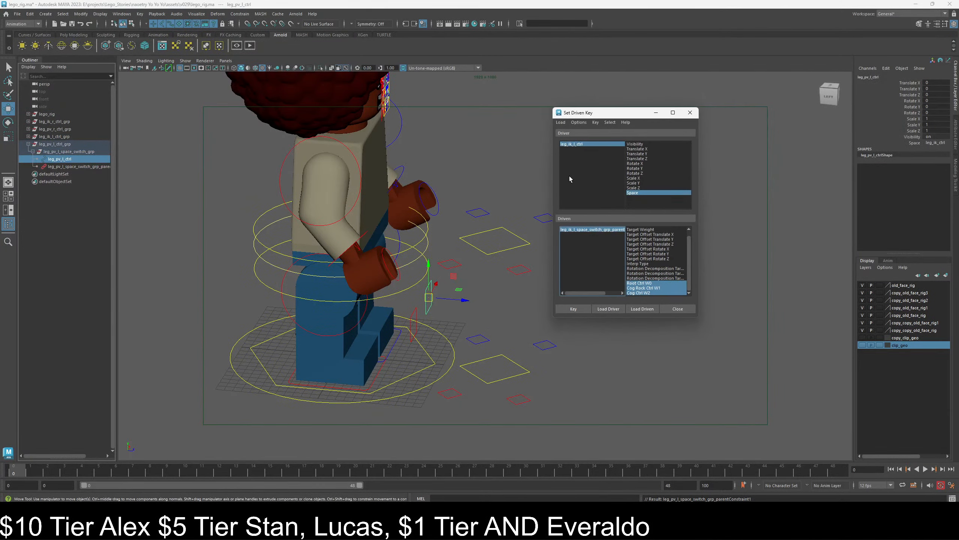
pyautogui.click(604, 309)
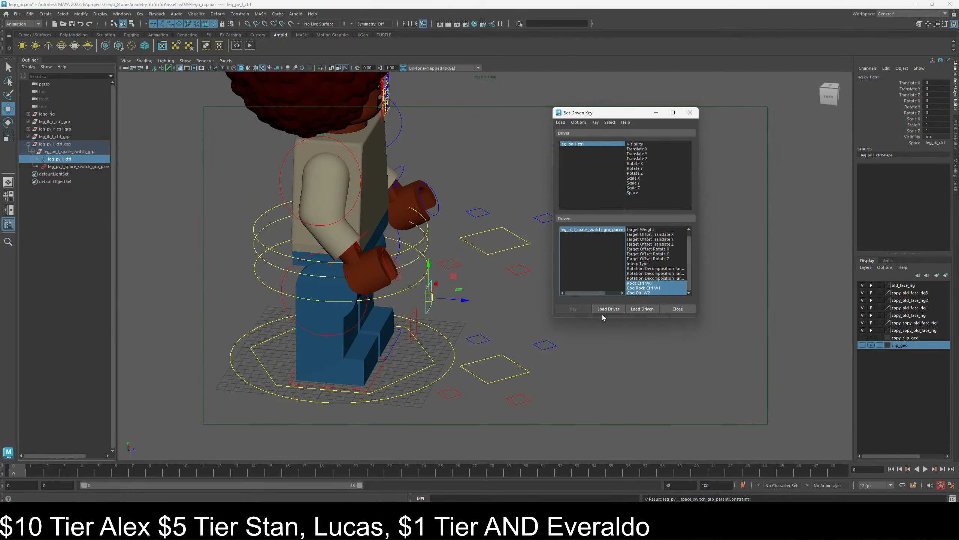
pyautogui.click(63, 167)
pyautogui.click(641, 309)
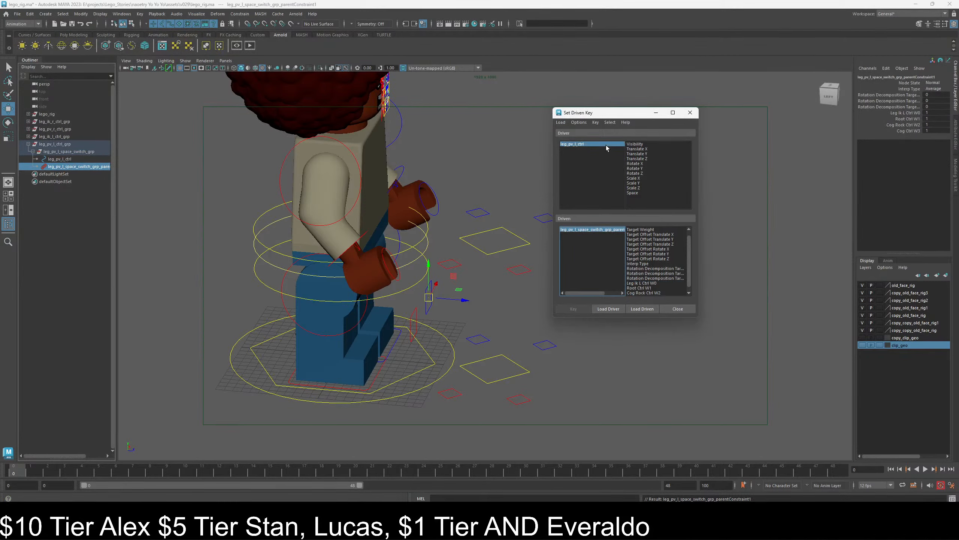
# - With Space driving all four constraint weights, set Root Ctrl W1, Cog Rock Ctrl W2 and Cog Ctrl W3 to 0 and key the leg_ik_ctrl space
pyautogui.click(633, 194)
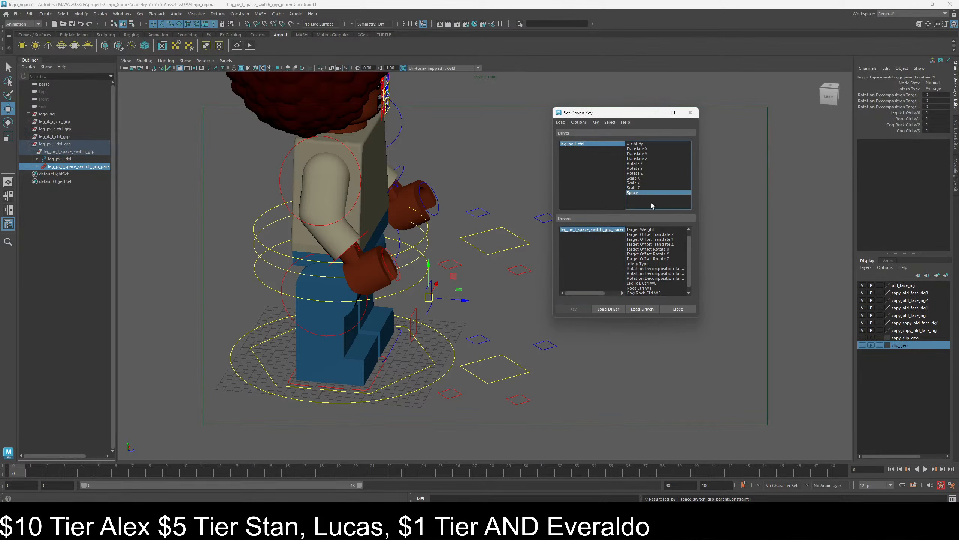
pyautogui.scroll(-1, 656, 279)
pyautogui.moveTo(656, 278); pyautogui.dragTo(654, 293)
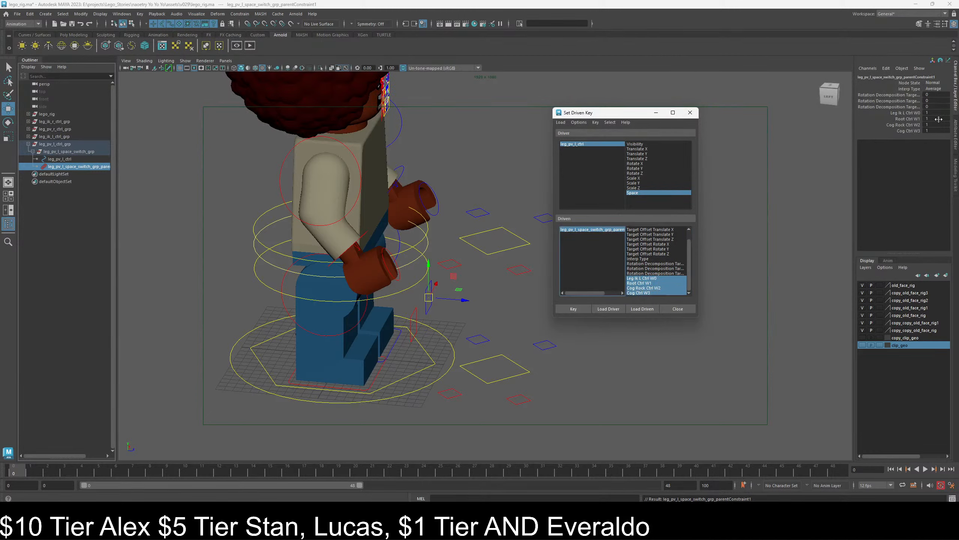
pyautogui.moveTo(937, 118); pyautogui.dragTo(938, 130)
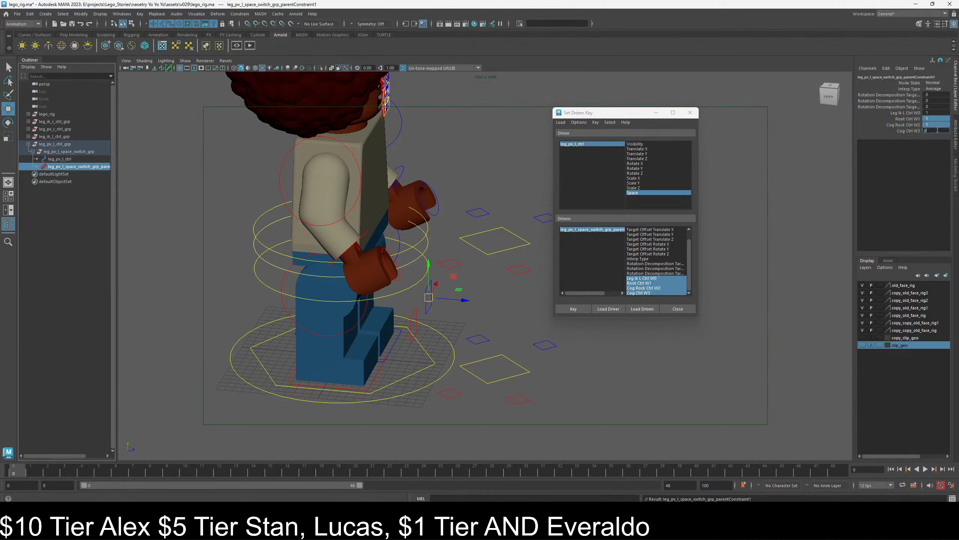
pyautogui.write('0')
pyautogui.press('Return')
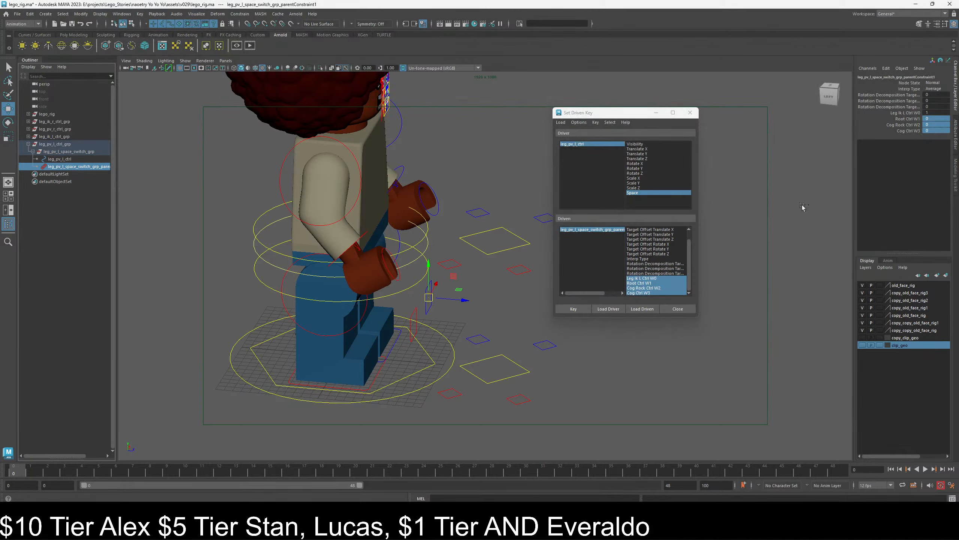
pyautogui.click(572, 309)
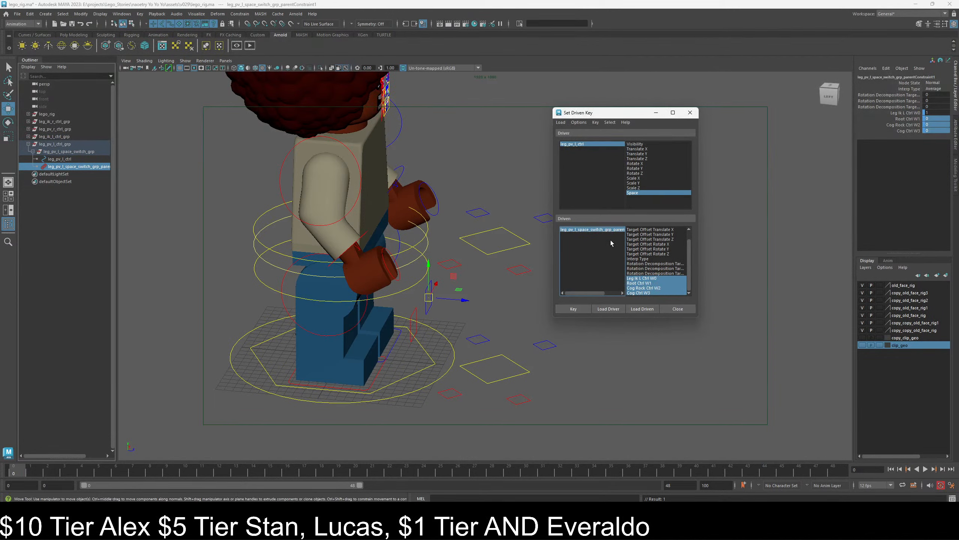
# - Switch leg_pv_l_ctrl's Space to root_ctrl, set Root Ctrl W1 to 1 and Leg Ik L Ctrl W0 to 0, and key the four weights
pyautogui.click(638, 283)
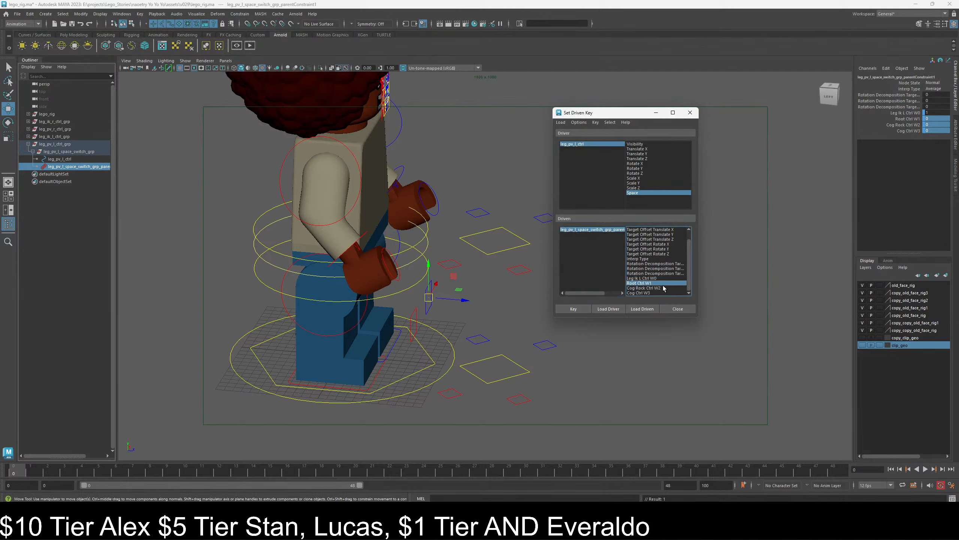
pyautogui.moveTo(642, 278); pyautogui.dragTo(644, 293)
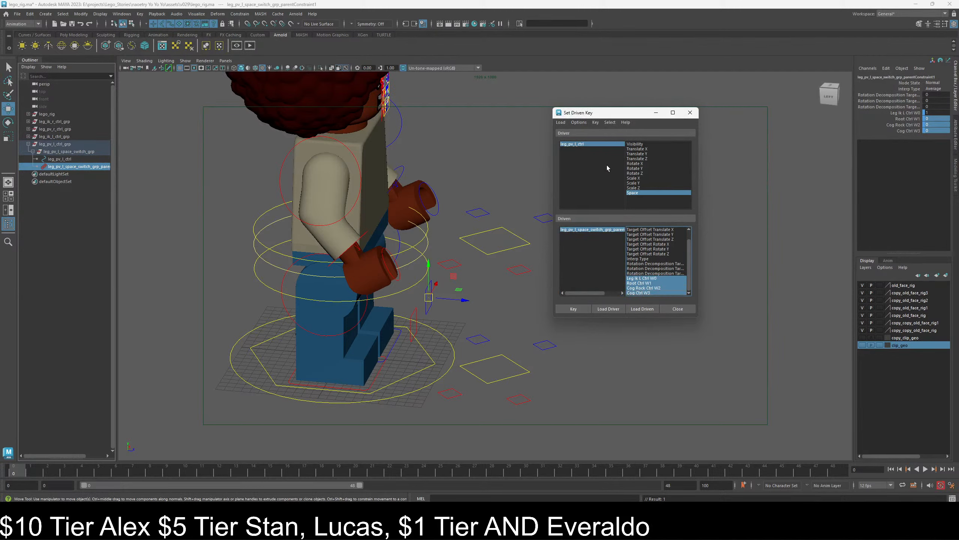
pyautogui.click(610, 144)
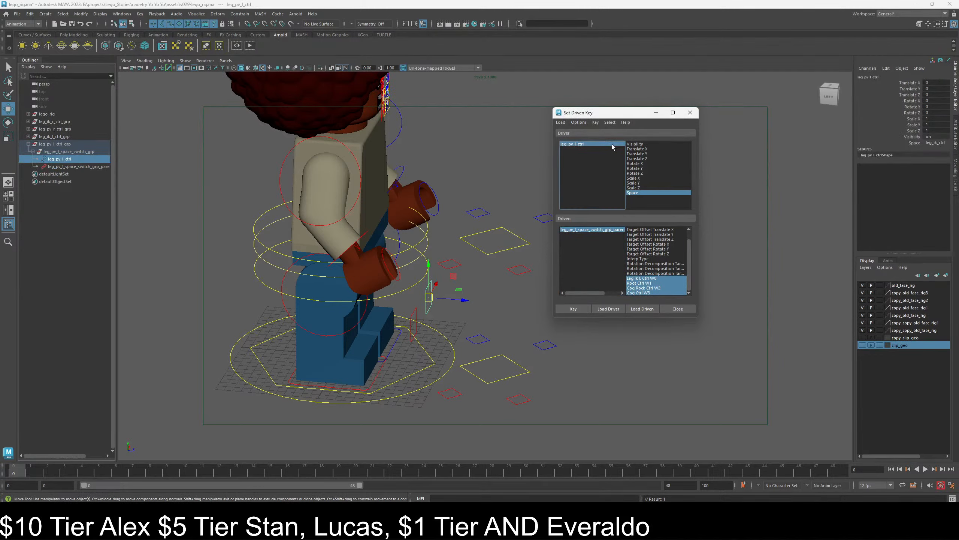
pyautogui.click(937, 143)
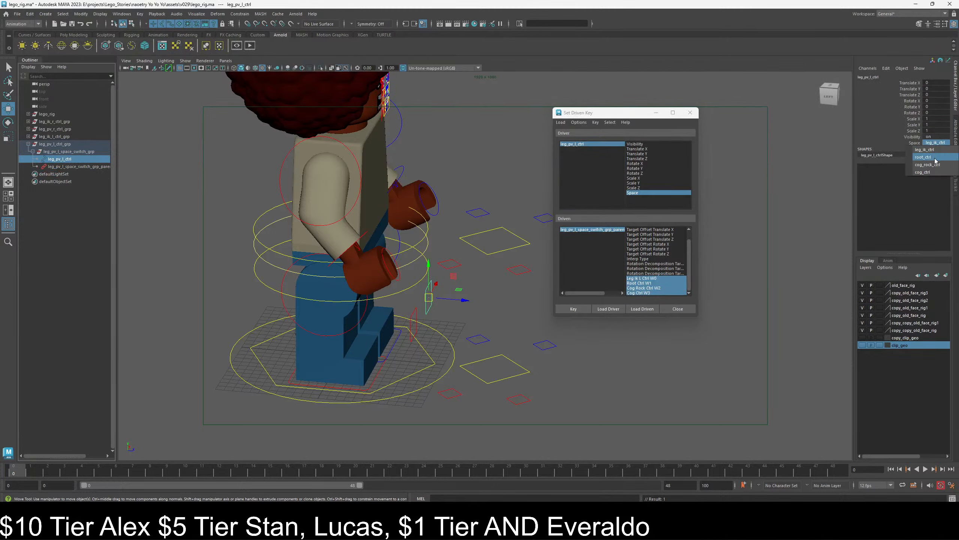
pyautogui.click(923, 157)
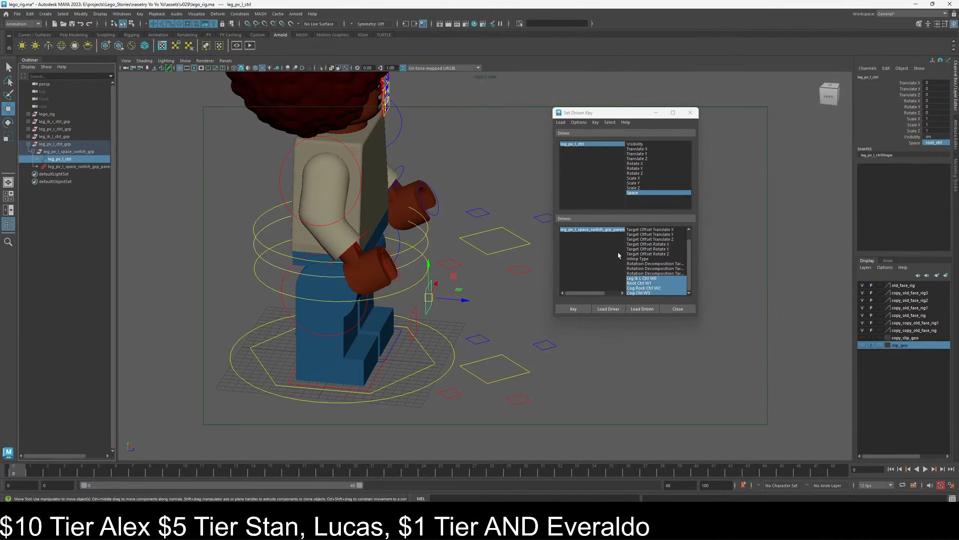
pyautogui.click(595, 229)
pyautogui.click(939, 119)
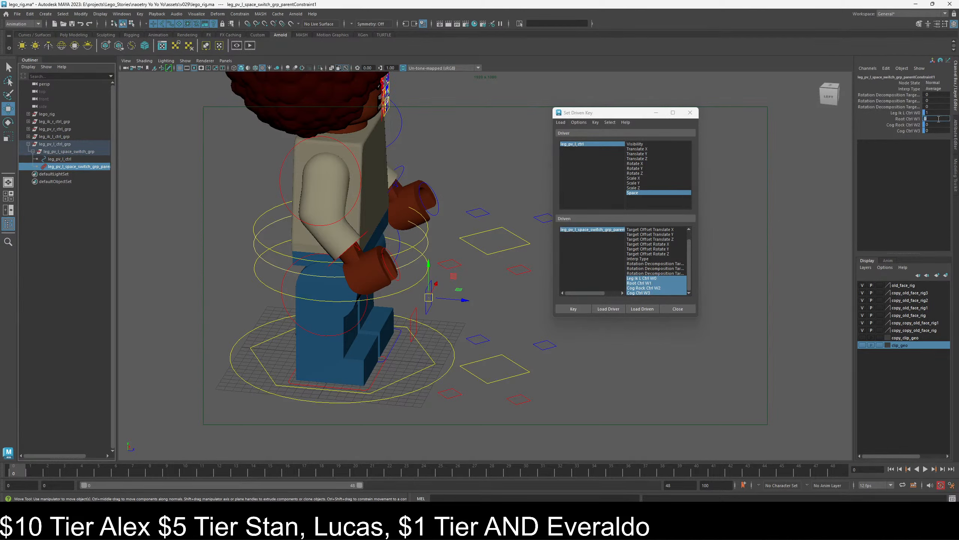
pyautogui.write('1')
pyautogui.click(937, 112)
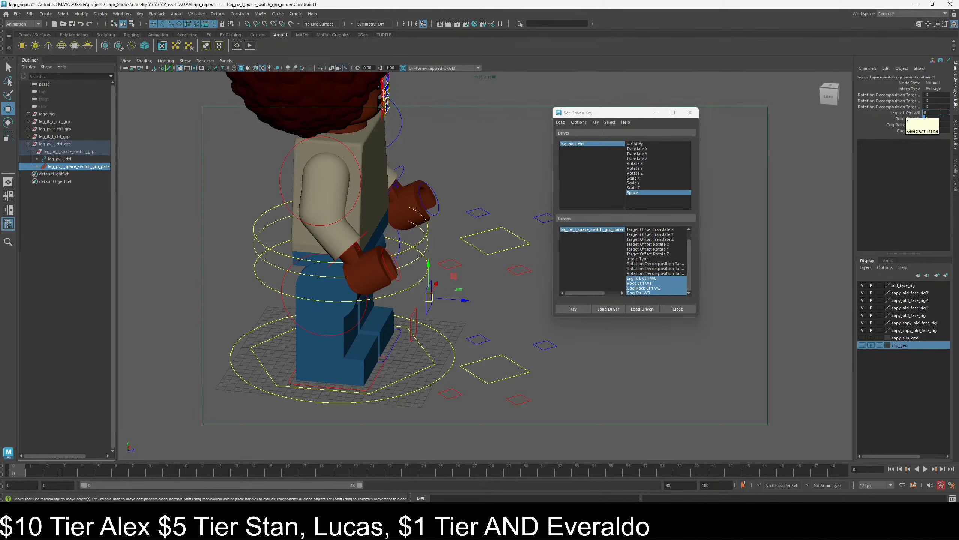
pyautogui.press('Return')
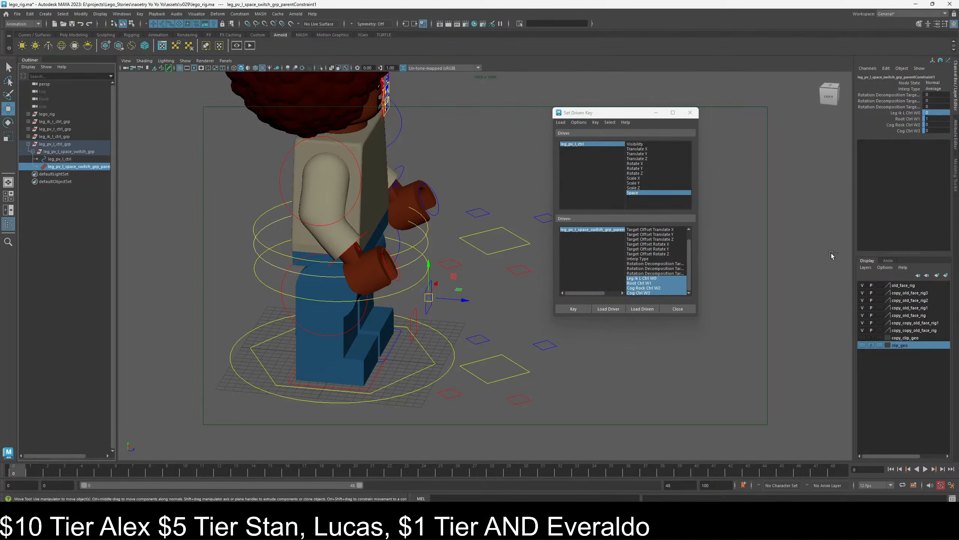
pyautogui.click(574, 309)
pyautogui.click(577, 312)
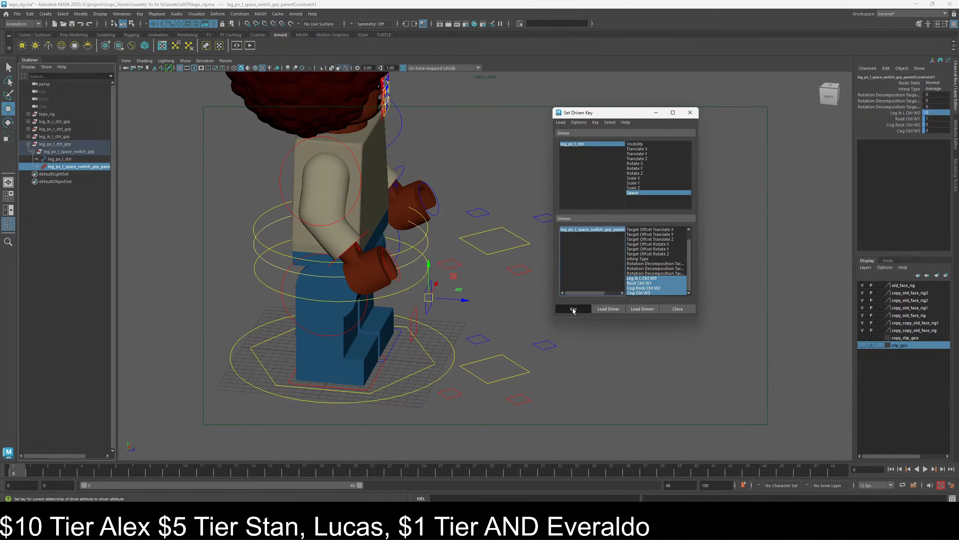
# - Switch leg_pv_l_ctrl's Space to cog_rock_ctrl, set Cog Rock Ctrl W2 to 1 and Root Ctrl W1 to 0, and key the weights
pyautogui.click(614, 144)
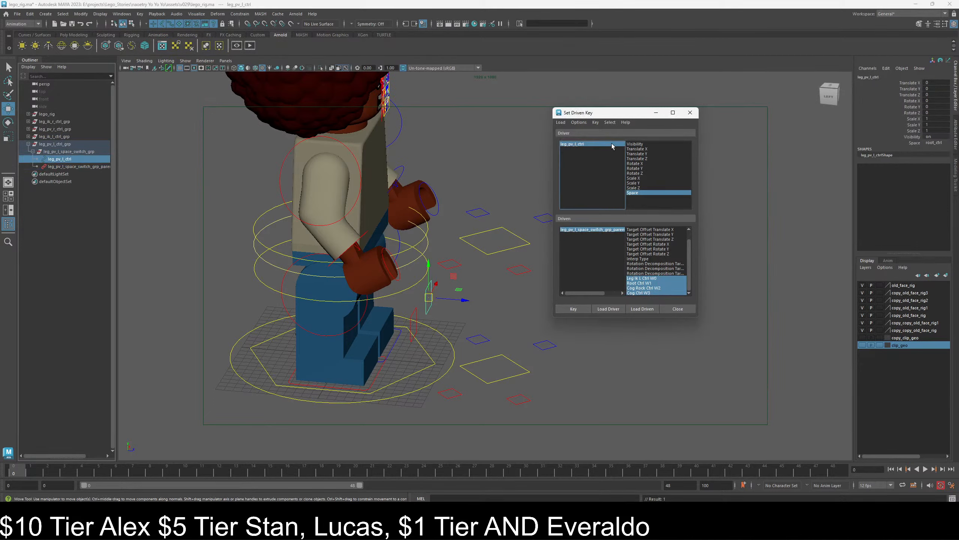
pyautogui.click(936, 142)
pyautogui.click(936, 164)
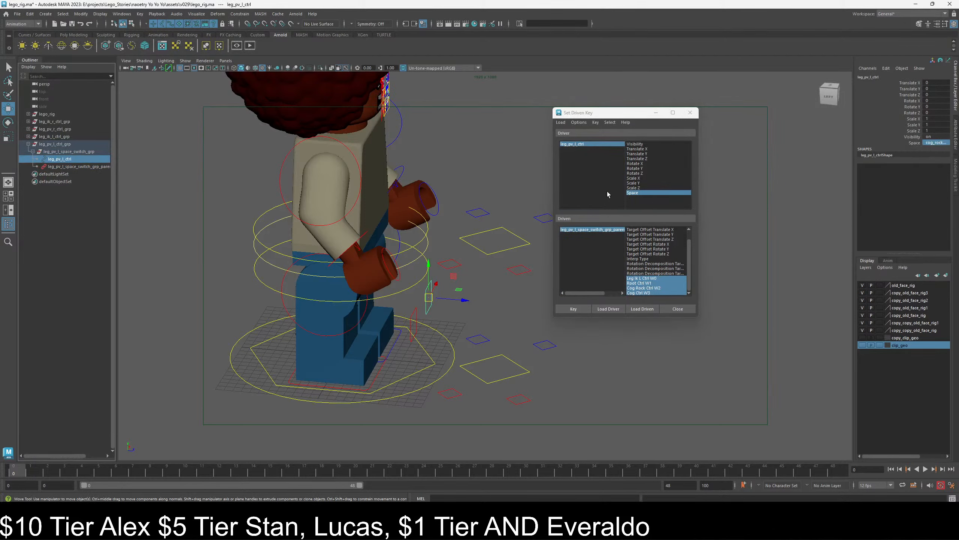
pyautogui.click(645, 288)
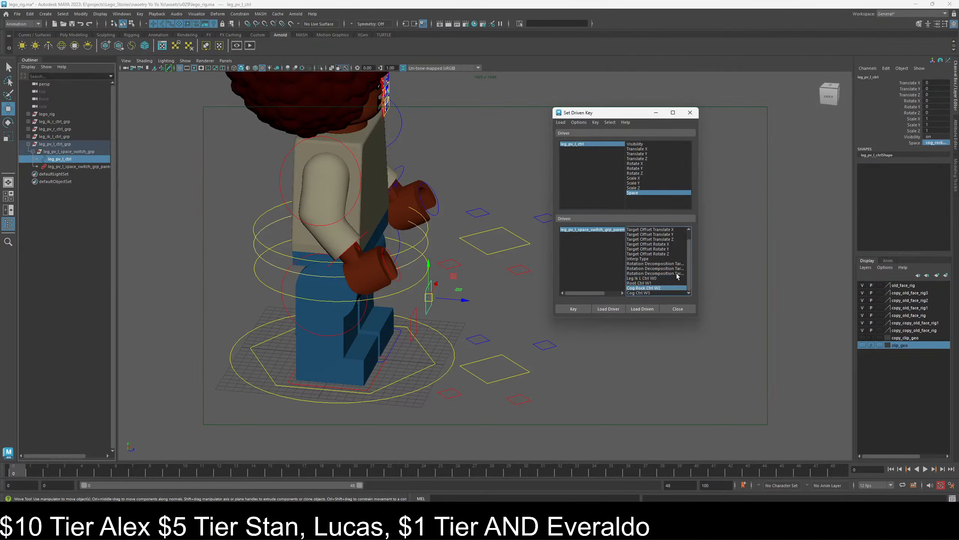
pyautogui.click(608, 230)
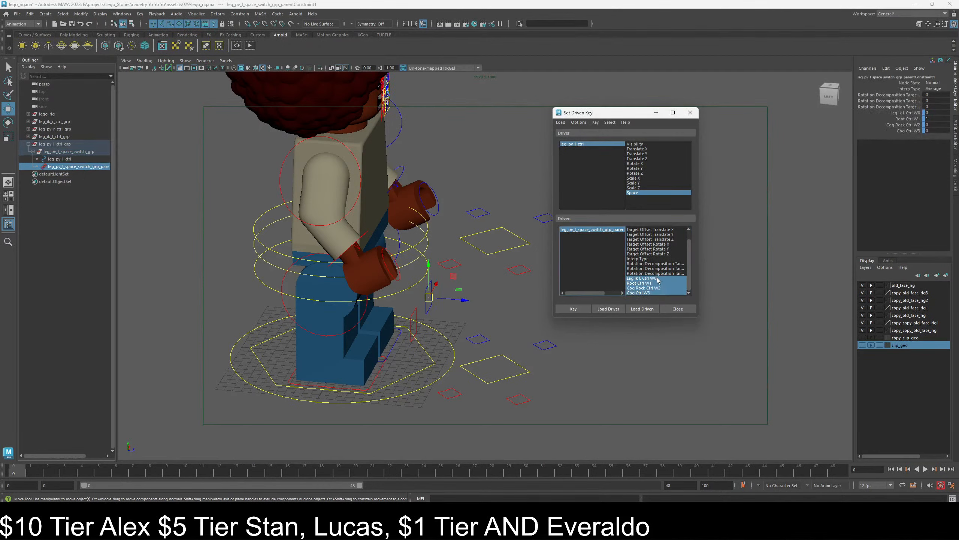
pyautogui.click(937, 124)
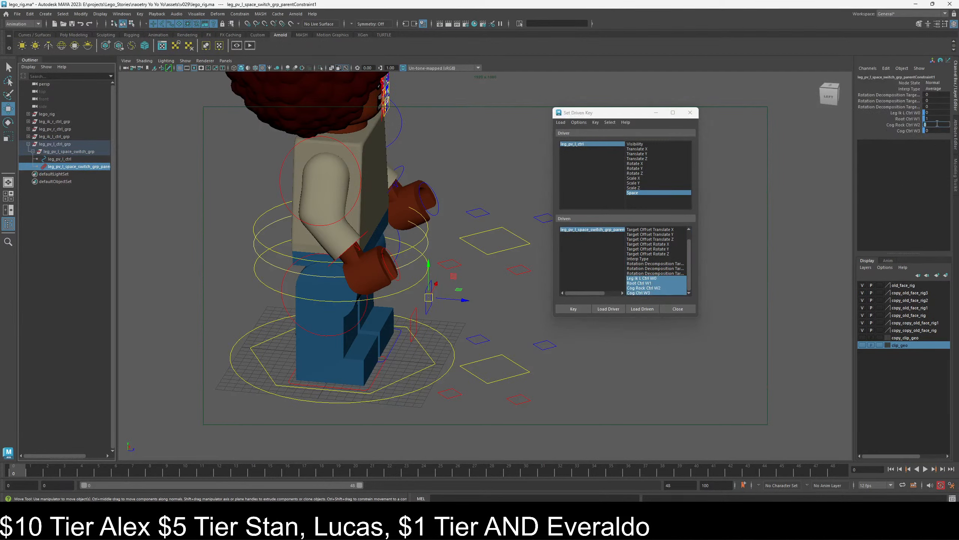
pyautogui.click(940, 119)
pyautogui.write('0')
pyautogui.press('Return')
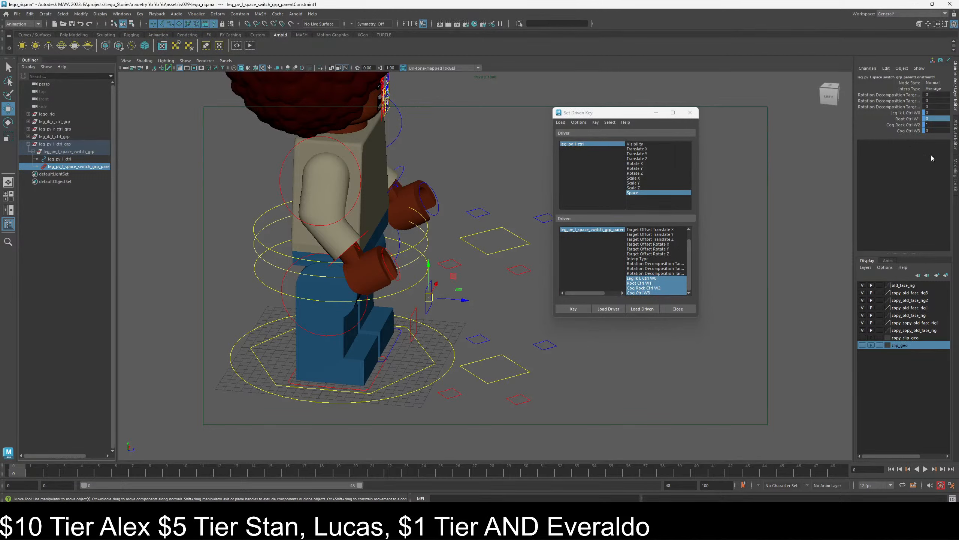
pyautogui.click(574, 309)
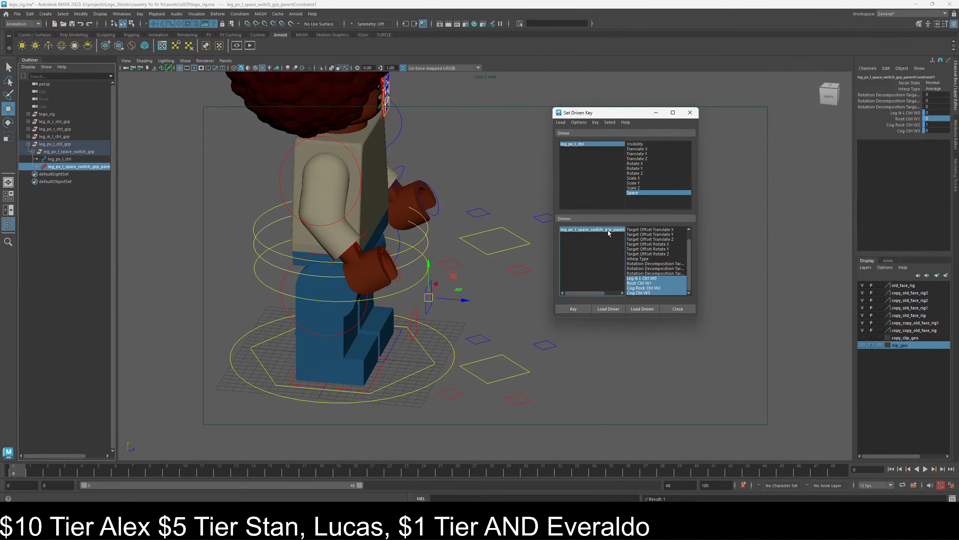
# - Switch leg_pv_l_ctrl's Space to cog_ctrl, set Cog Ctrl W3 to 1 and Cog Rock Ctrl W2 to 0, and key the weights
pyautogui.click(597, 144)
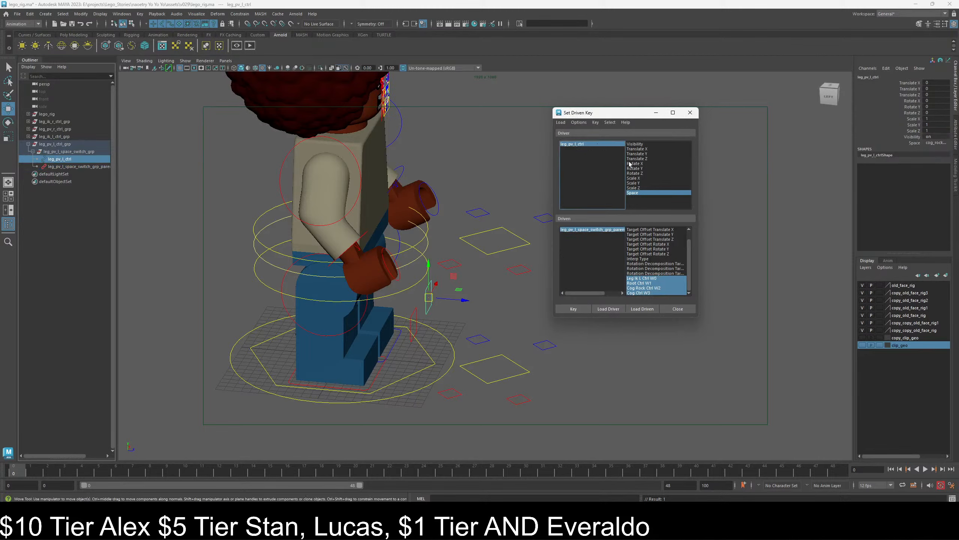
pyautogui.click(936, 143)
pyautogui.click(931, 172)
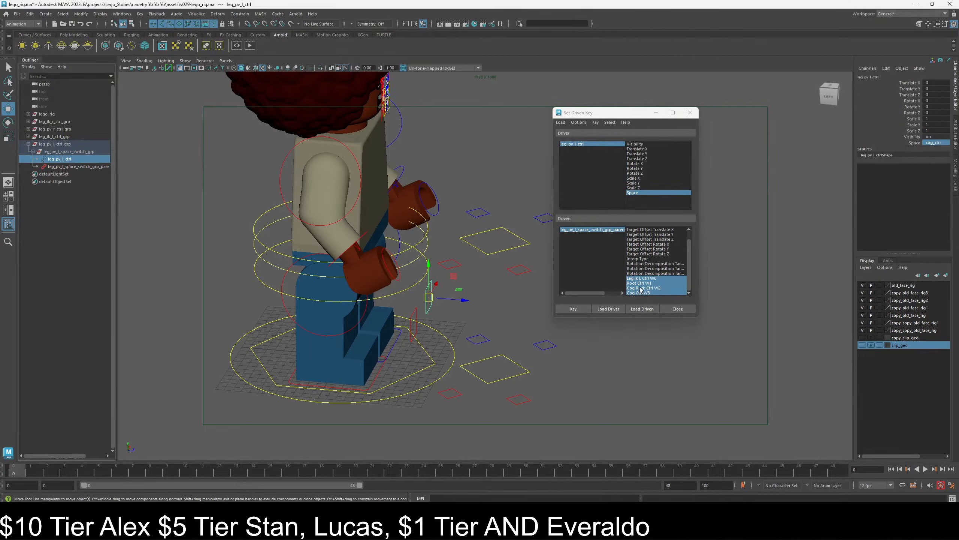
pyautogui.click(604, 229)
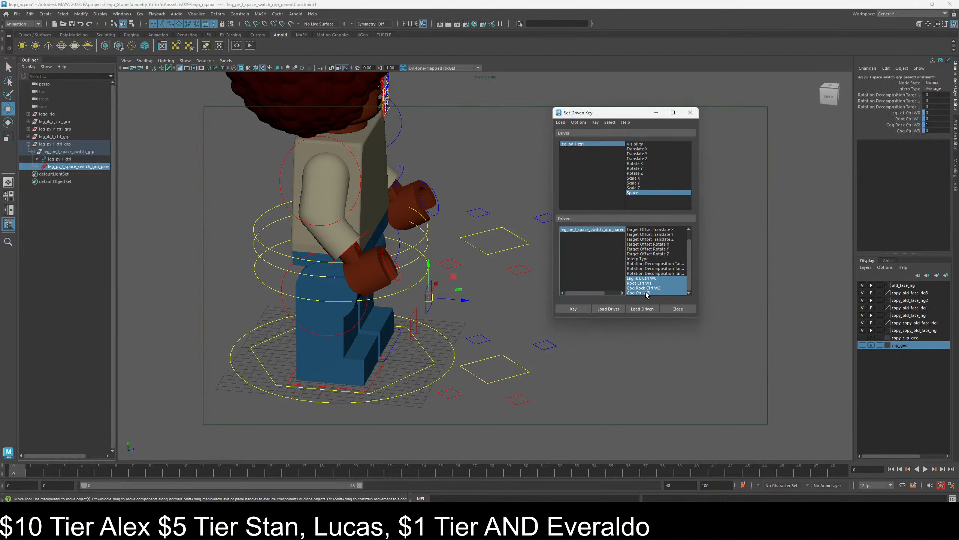
pyautogui.doubleClick(937, 131)
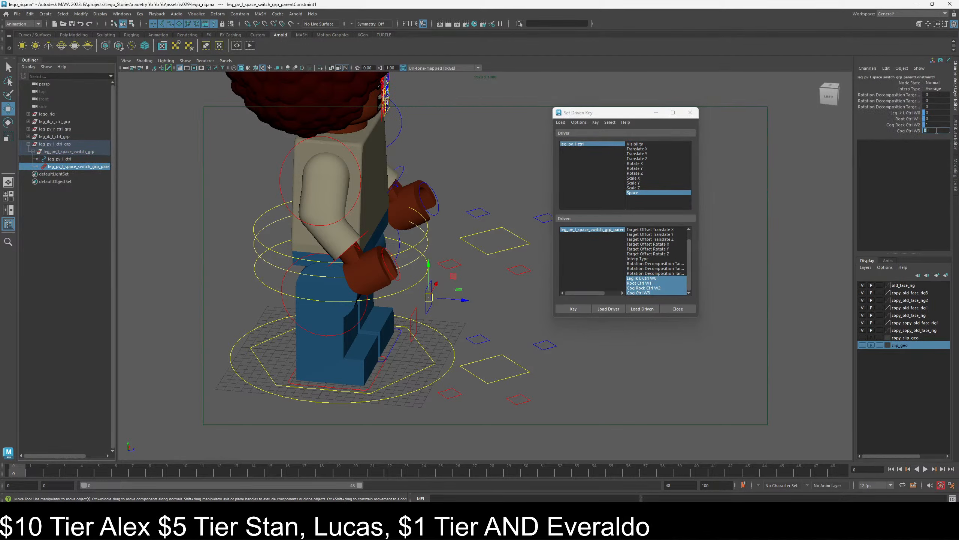
pyautogui.click(938, 124)
pyautogui.write('0')
pyautogui.press('Return')
pyautogui.click(573, 309)
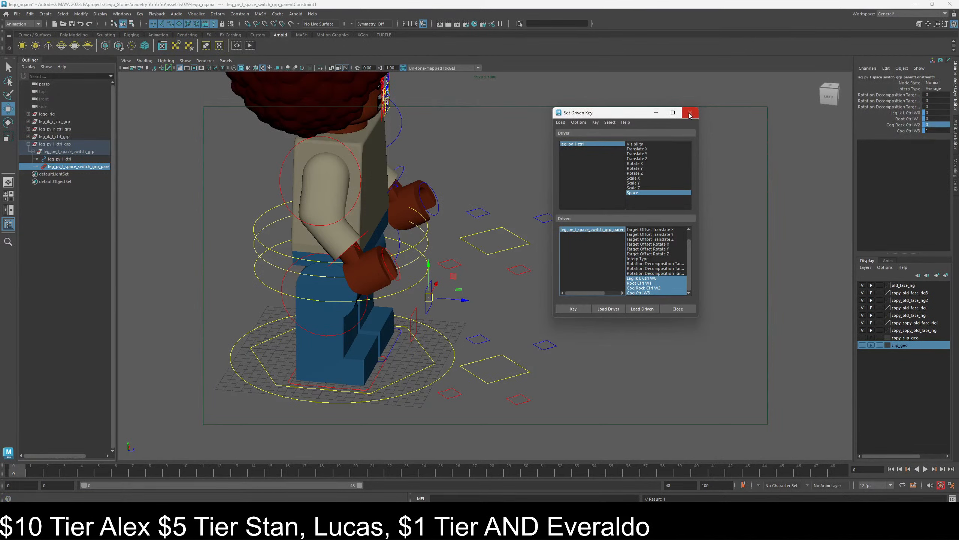
# - Close Set Driven Key and set the Space of both leg pole vector controls to root_ctrl
pyautogui.click(595, 144)
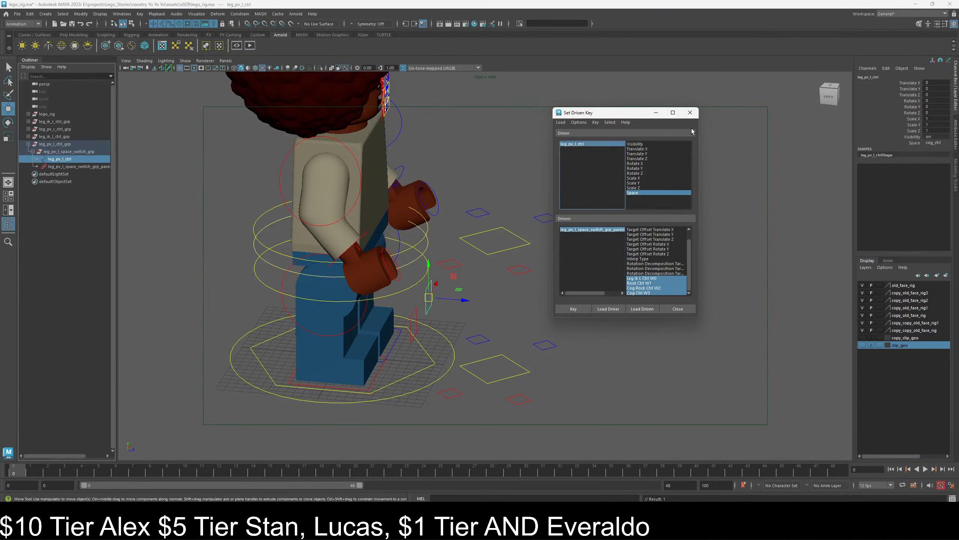
pyautogui.click(690, 112)
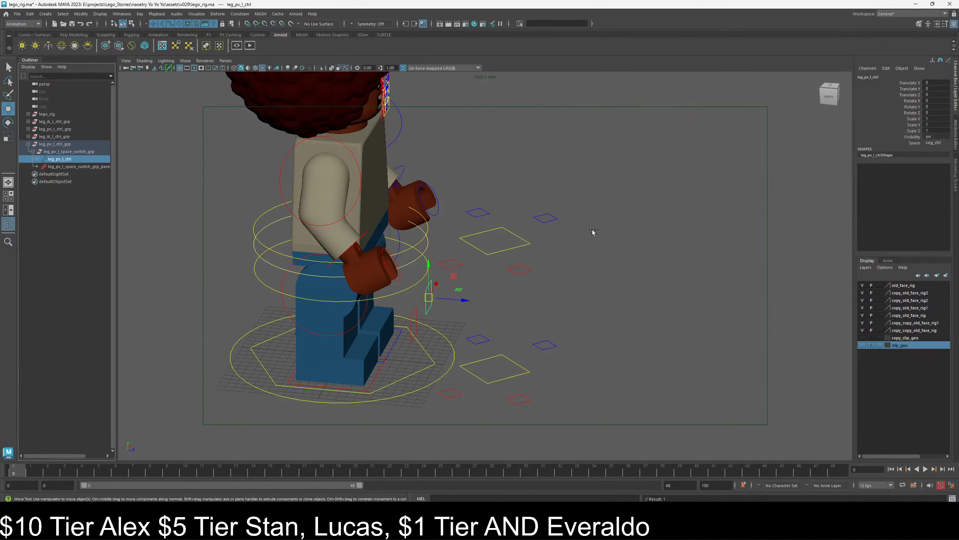
pyautogui.click(400, 345)
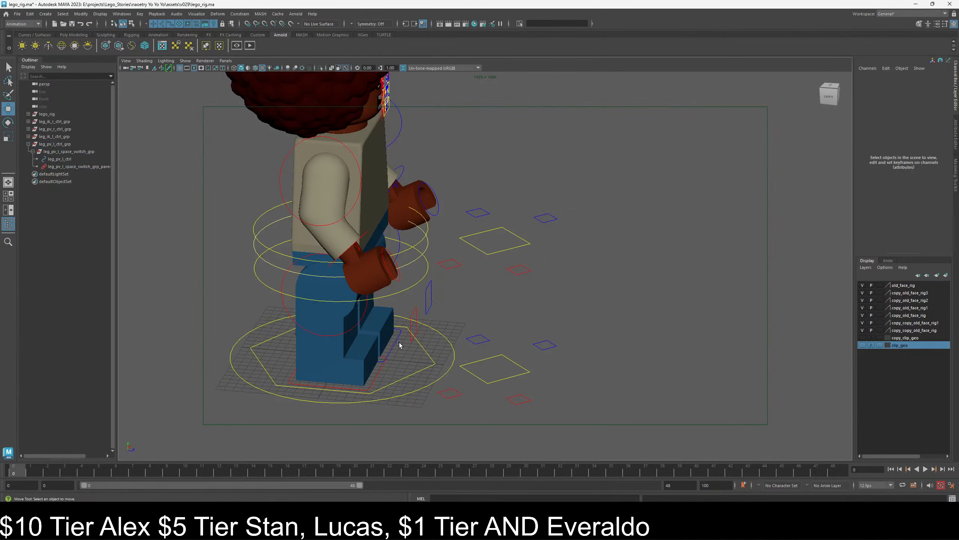
pyautogui.click(428, 312)
pyautogui.click(933, 143)
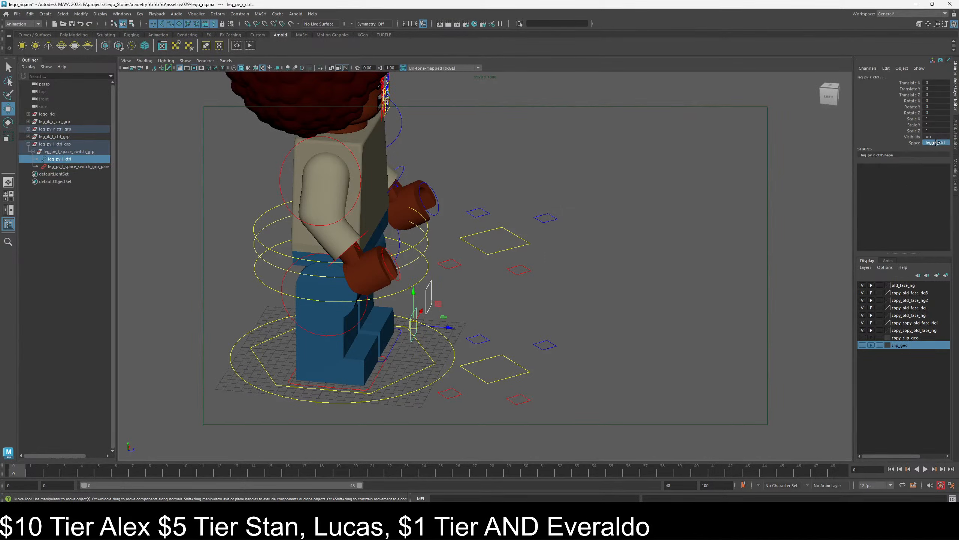
pyautogui.click(931, 151)
pyautogui.click(498, 287)
pyautogui.click(430, 296)
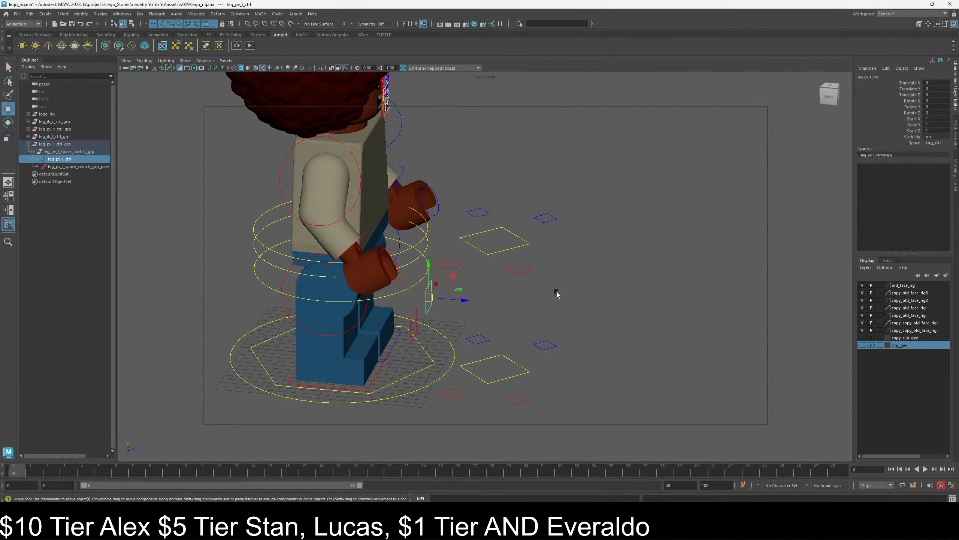
pyautogui.click(936, 142)
pyautogui.click(931, 150)
pyautogui.click(571, 307)
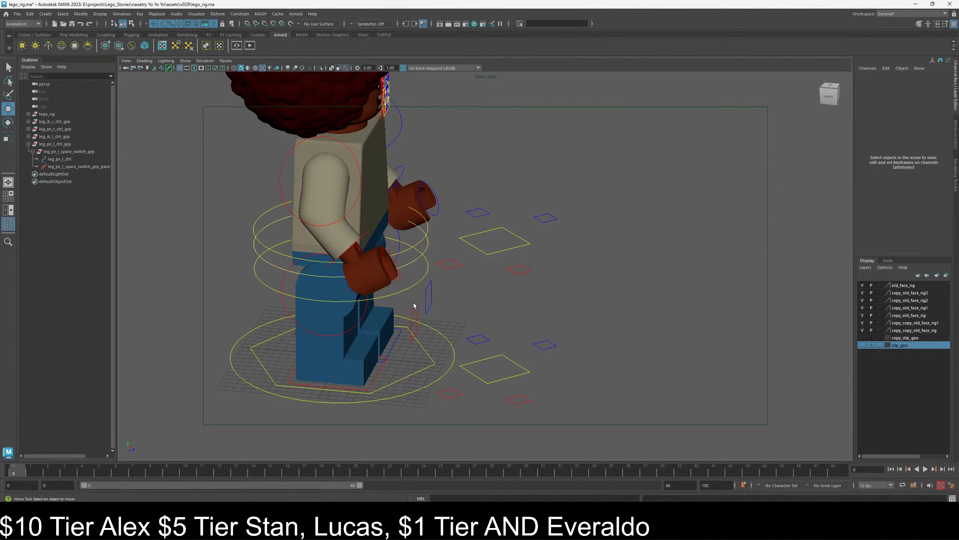
# - Switch the Space of leg_pv_r_ctrl alone to leg_ik_ctrl
pyautogui.click(434, 324)
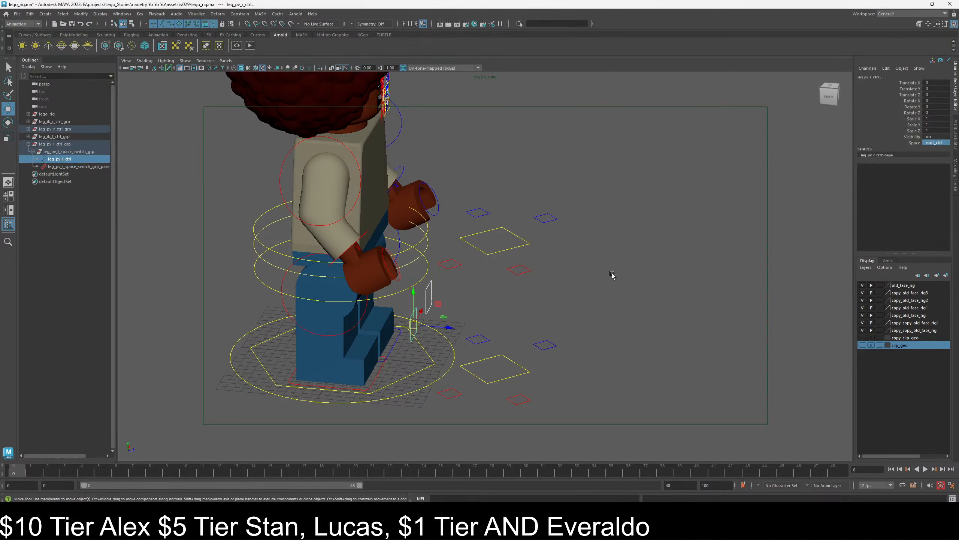
pyautogui.click(474, 310)
pyautogui.click(417, 315)
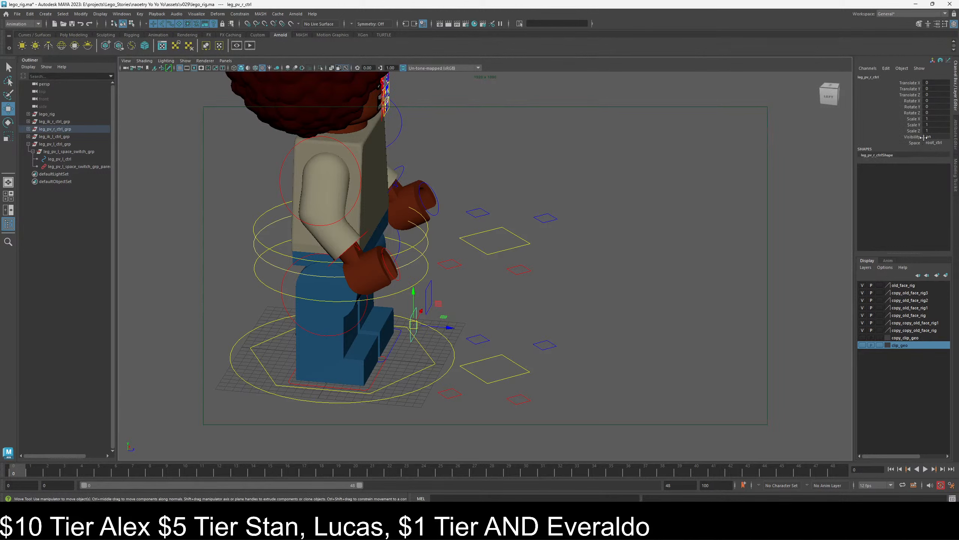
pyautogui.click(935, 144)
pyautogui.click(935, 152)
pyautogui.moveTo(443, 317); pyautogui.dragTo(448, 318)
# - Try moving leg_ik_r_ctrl about 3 units forward in Z and undo the move
pyautogui.click(381, 372)
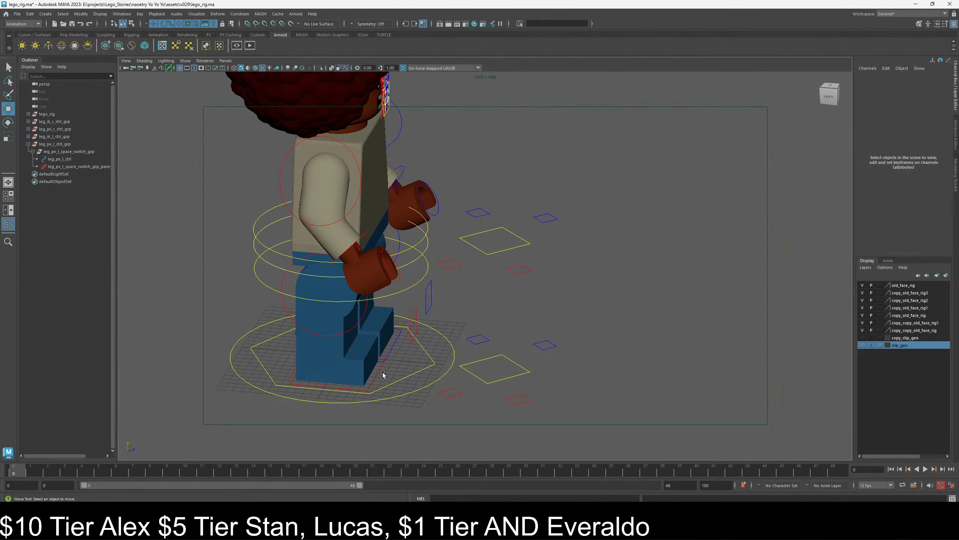
pyautogui.hotkey('ctrl', 'z')
pyautogui.hotkey('ctrl', 'z')
pyautogui.hotkey('ctrl', 'z')
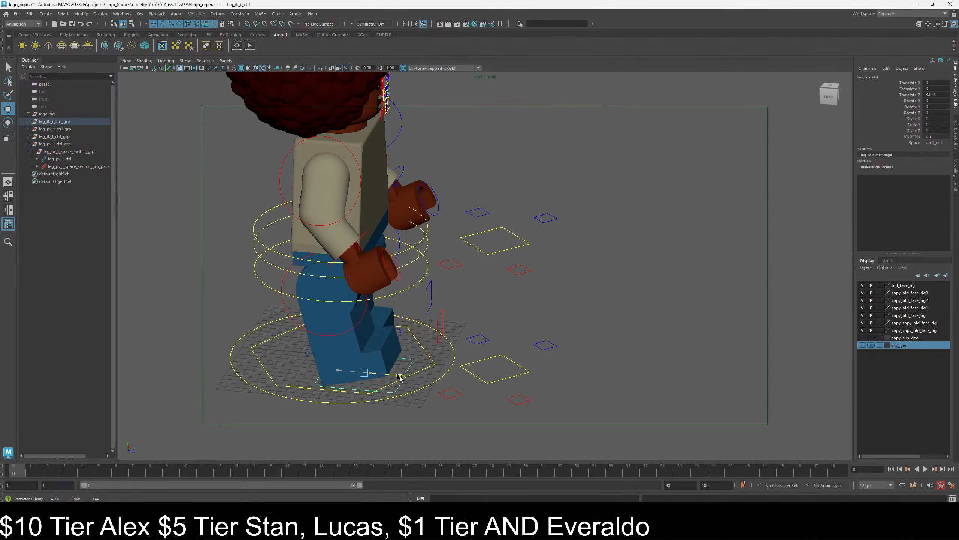
# - Try moving leg_ik_r_ctrl sideways to about -3.9 in Translate X and undo the move
pyautogui.moveTo(344, 355)
pyautogui.mouseDown()
pyautogui.moveTo(331, 366)
pyautogui.moveTo(331, 353)
pyautogui.moveTo(349, 353)
pyautogui.mouseUp()
pyautogui.click(348, 367)
pyautogui.keyDown('alt'); pyautogui.moveTo(552, 356); pyautogui.dragTo(471, 343); pyautogui.keyUp('alt')
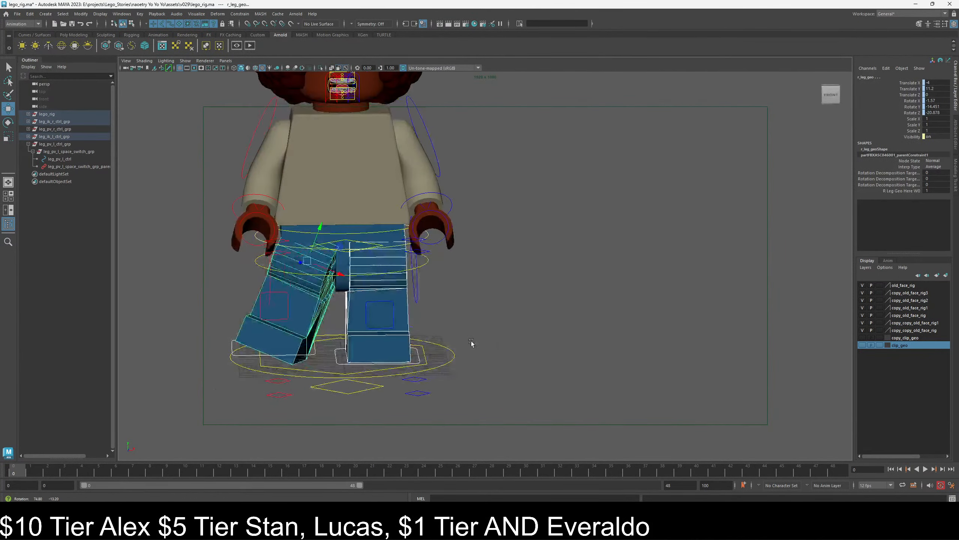
pyautogui.hotkey('ctrl', 'z')
pyautogui.hotkey('ctrl', 'z')
pyautogui.hotkey('ctrl', 'z')
pyautogui.hotkey('ctrl', 'z')
pyautogui.hotkey('ctrl', 'z')
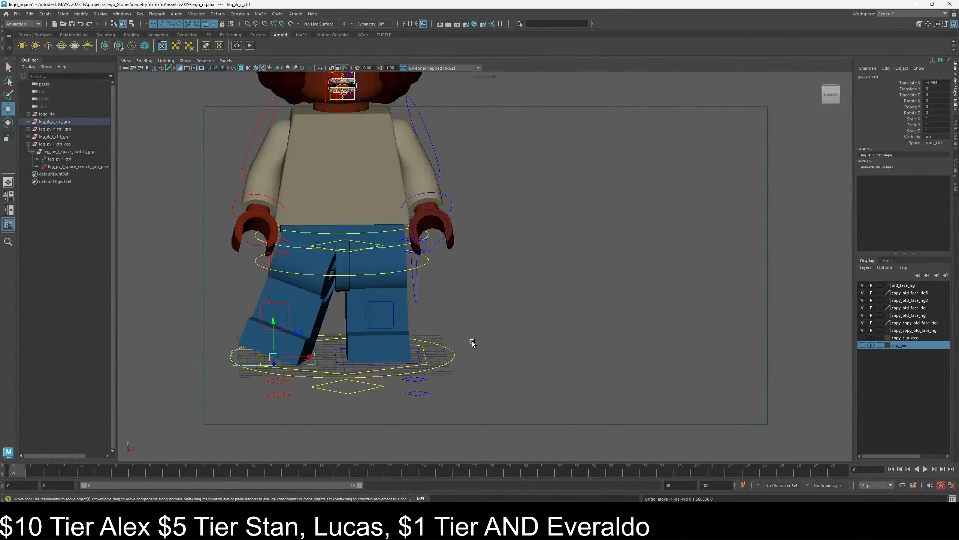
# - Select both leg pole vector controls together and set their Space to root_ctrl
pyautogui.keyDown('alt'); pyautogui.moveTo(471, 343); pyautogui.dragTo(491, 295); pyautogui.keyUp('alt')
pyautogui.click(491, 294)
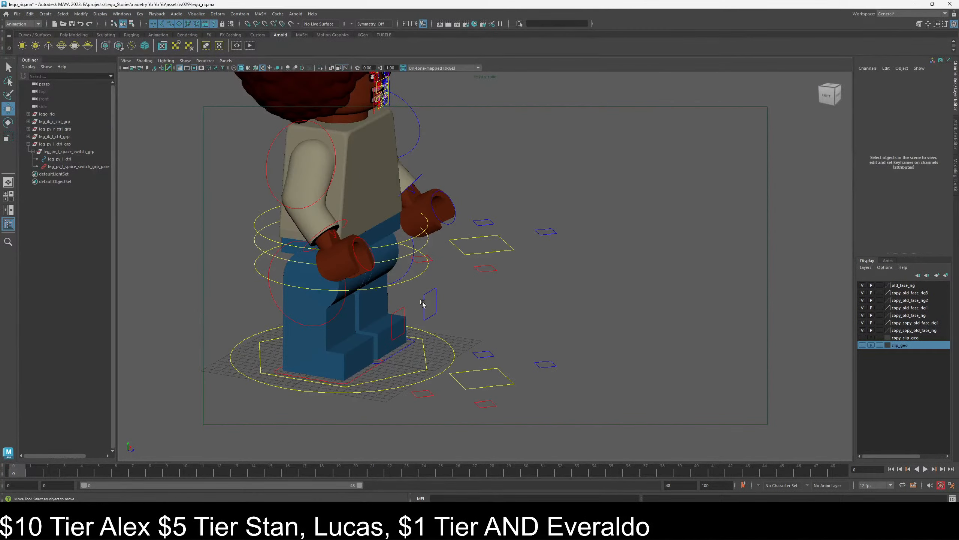
pyautogui.click(425, 309)
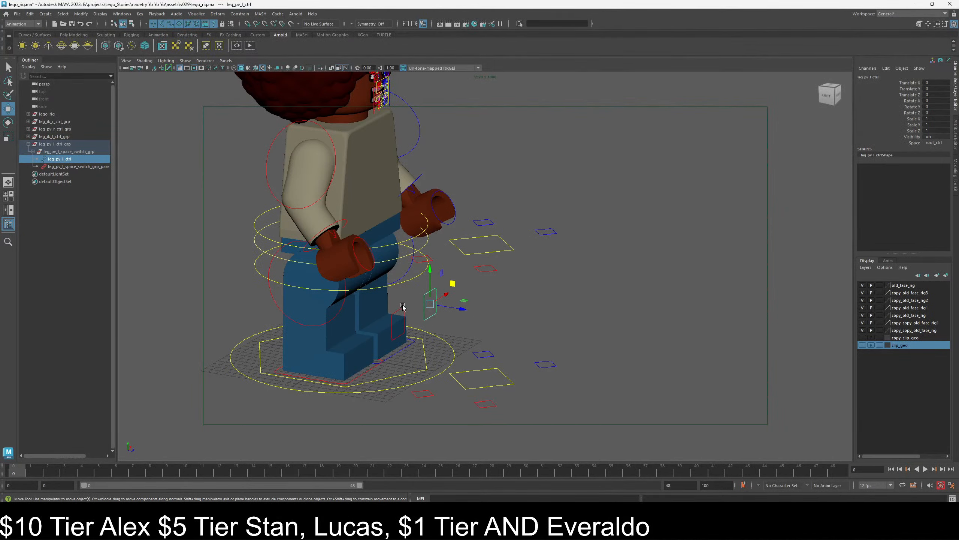
pyautogui.click(419, 306)
pyautogui.keyDown('alt'); pyautogui.moveTo(427, 333); pyautogui.dragTo(454, 328); pyautogui.keyUp('alt')
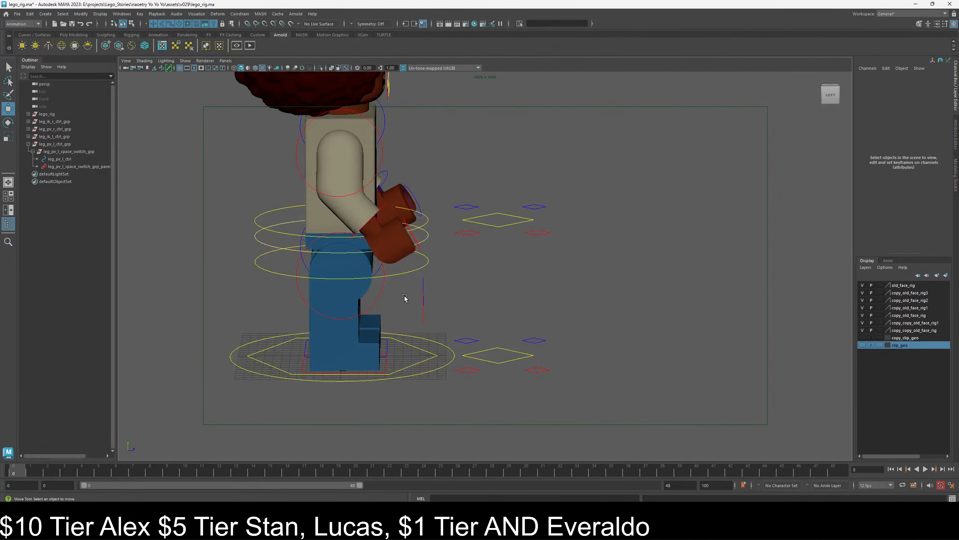
pyautogui.moveTo(404, 295); pyautogui.dragTo(442, 298)
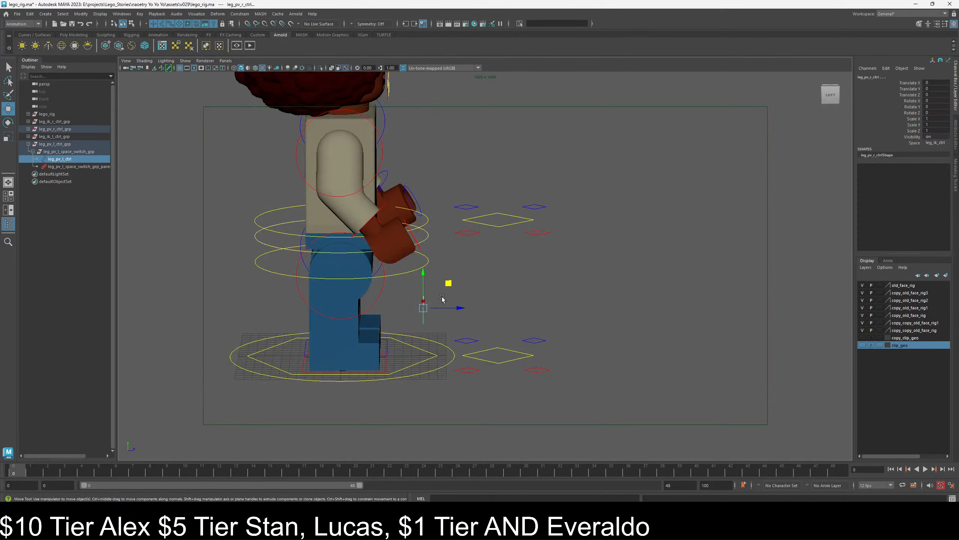
pyautogui.click(938, 144)
pyautogui.click(938, 157)
pyautogui.click(597, 294)
# - Check the Space of each leg pole vector control, try moving the rig from its ground-level control, and undo that move
pyautogui.keyDown('alt'); pyautogui.moveTo(492, 349); pyautogui.dragTo(400, 319); pyautogui.keyUp('alt')
pyautogui.click(405, 304)
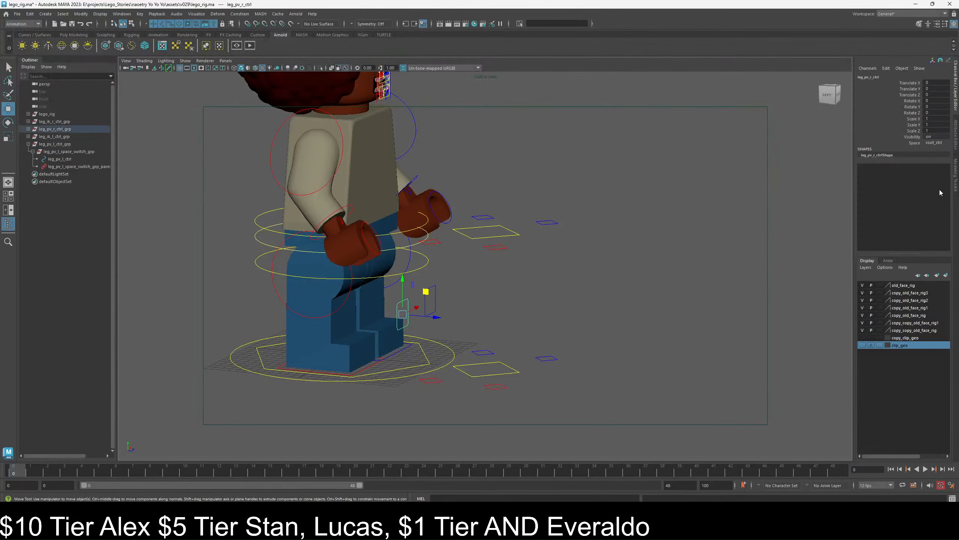
pyautogui.click(431, 301)
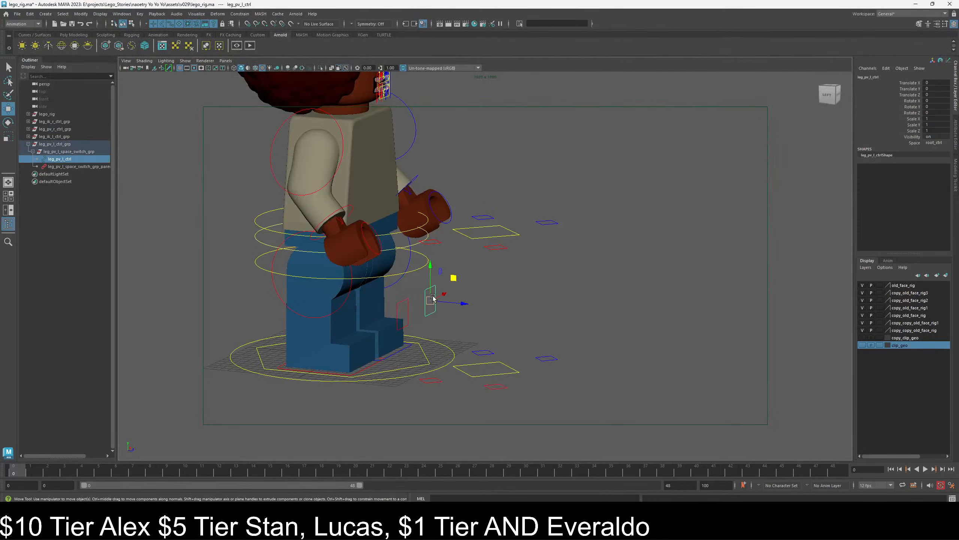
pyautogui.click(522, 284)
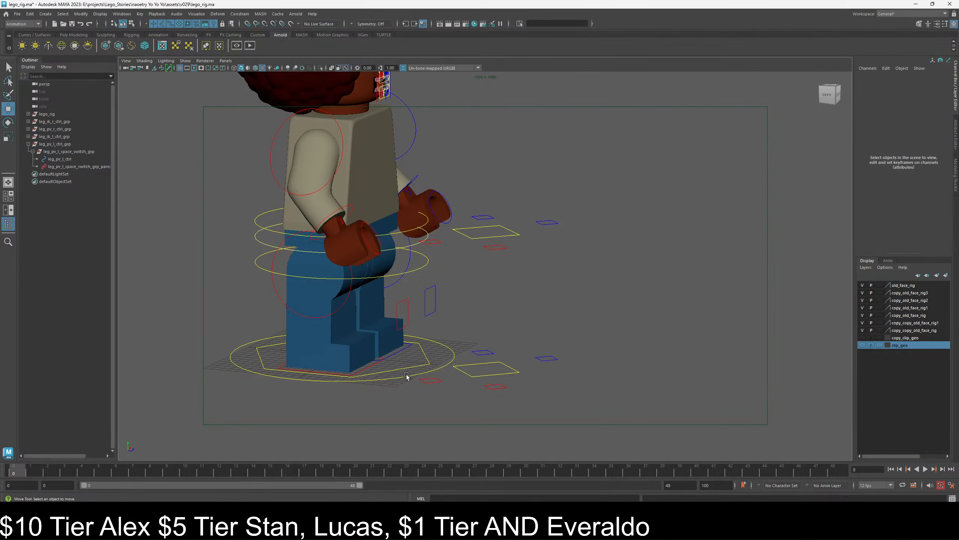
pyautogui.click(424, 368)
pyautogui.moveTo(368, 358); pyautogui.dragTo(319, 357)
pyautogui.hotkey('ctrl', 'z')
pyautogui.click(502, 318)
# - Set the Space of both leg pole vector controls to leg_ik_ctrl
pyautogui.click(403, 306)
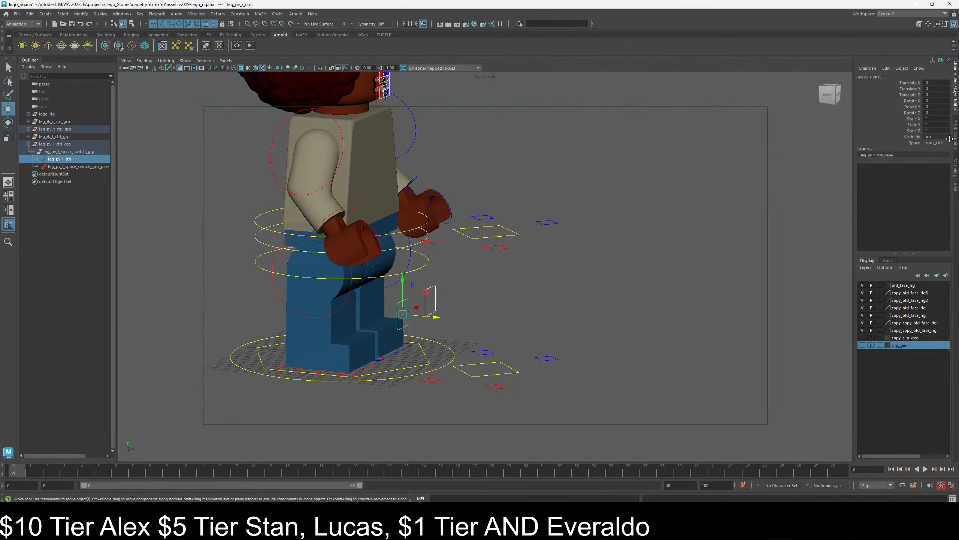
pyautogui.click(937, 142)
pyautogui.click(927, 156)
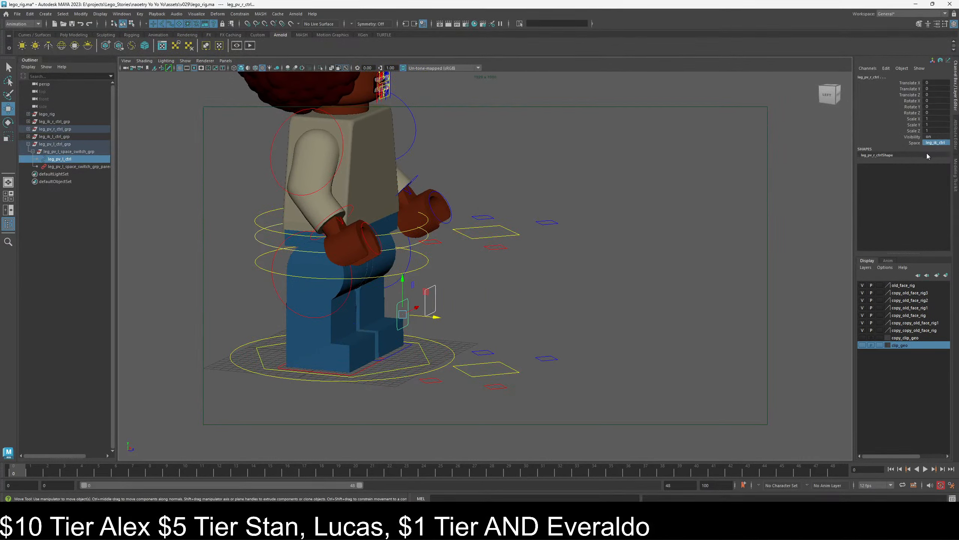
pyautogui.click(622, 224)
# - Collapse leg_pv_l_ctrl_grp, expand lego_rig, and select the four leg IK and pole vector control groups
pyautogui.keyDown('alt'); pyautogui.moveTo(622, 224); pyautogui.dragTo(454, 293); pyautogui.keyUp('alt')
pyautogui.keyDown('alt'); pyautogui.moveTo(476, 197); pyautogui.dragTo(272, 209); pyautogui.keyUp('alt')
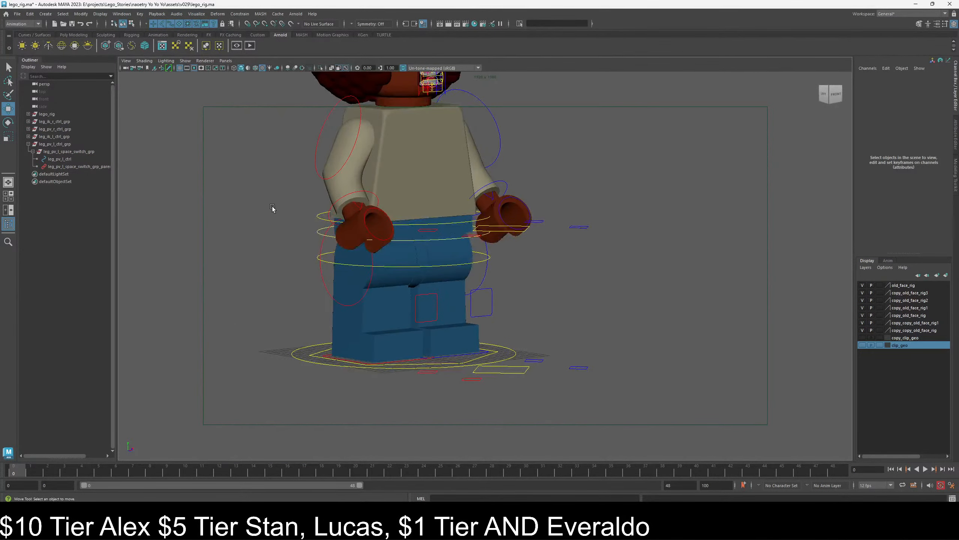
pyautogui.click(28, 144)
pyautogui.click(56, 122)
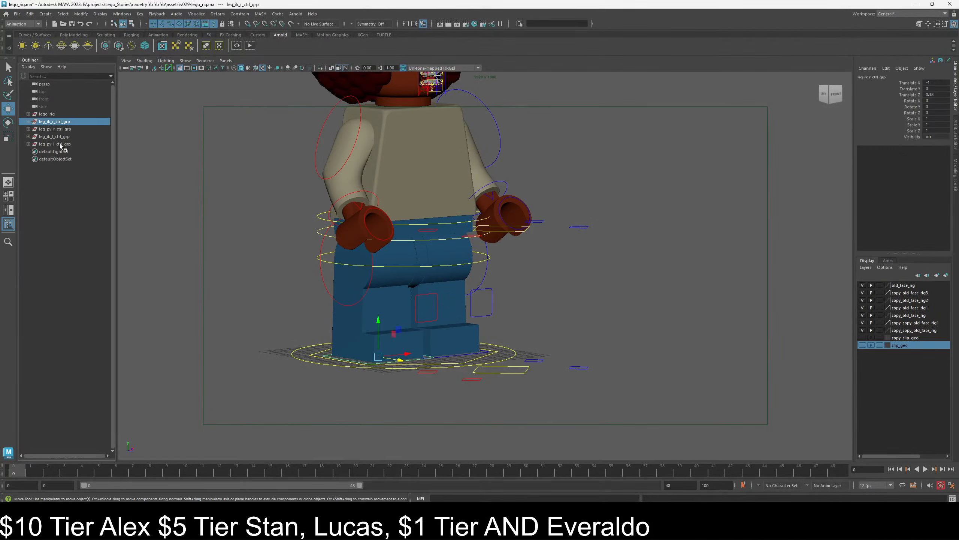
pyautogui.keyDown('shift'); pyautogui.click(62, 144); pyautogui.keyUp('shift')
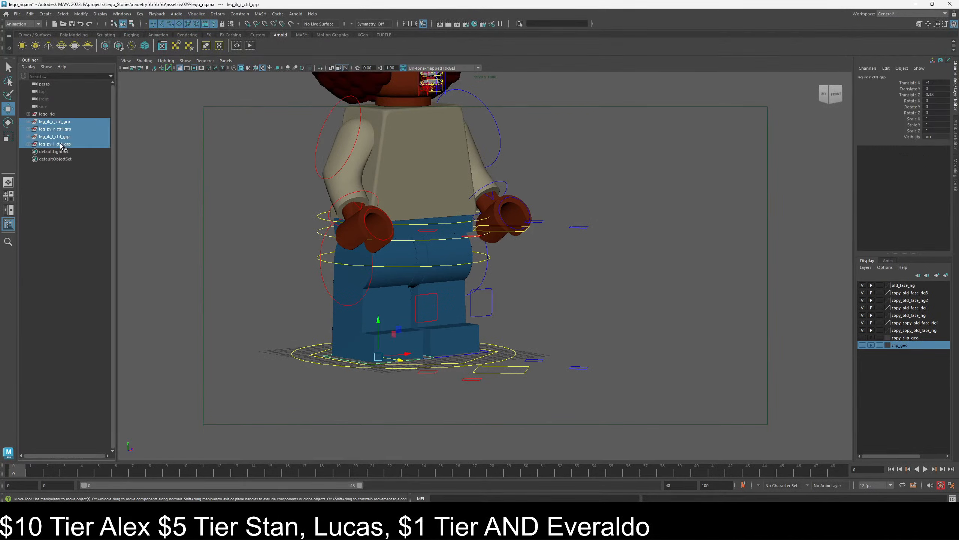
pyautogui.click(28, 114)
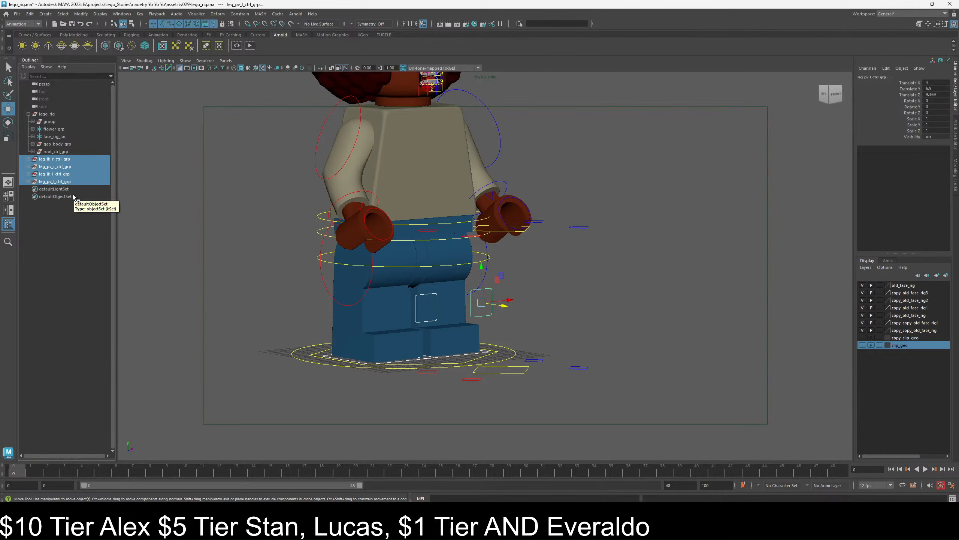
pyautogui.click(45, 162)
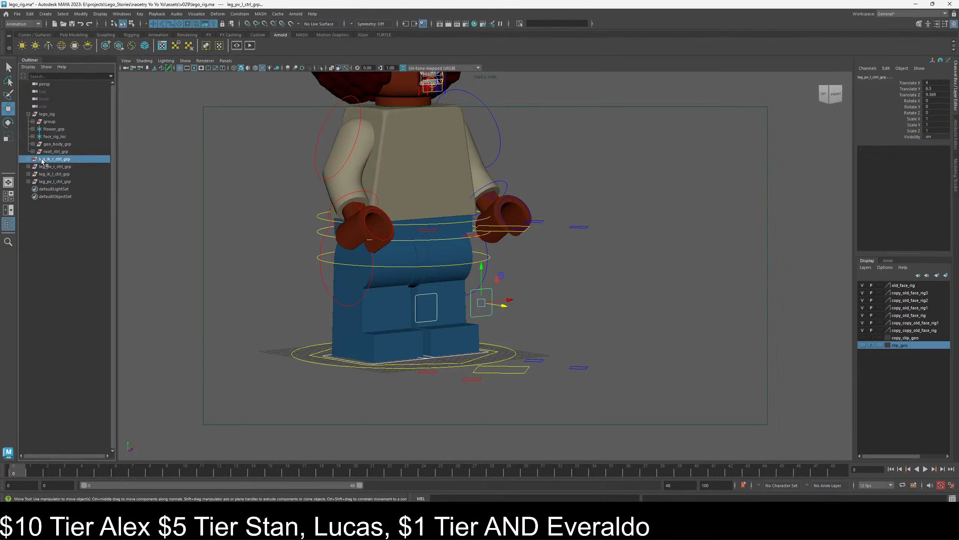
pyautogui.keyDown('shift'); pyautogui.click(52, 182); pyautogui.keyUp('shift')
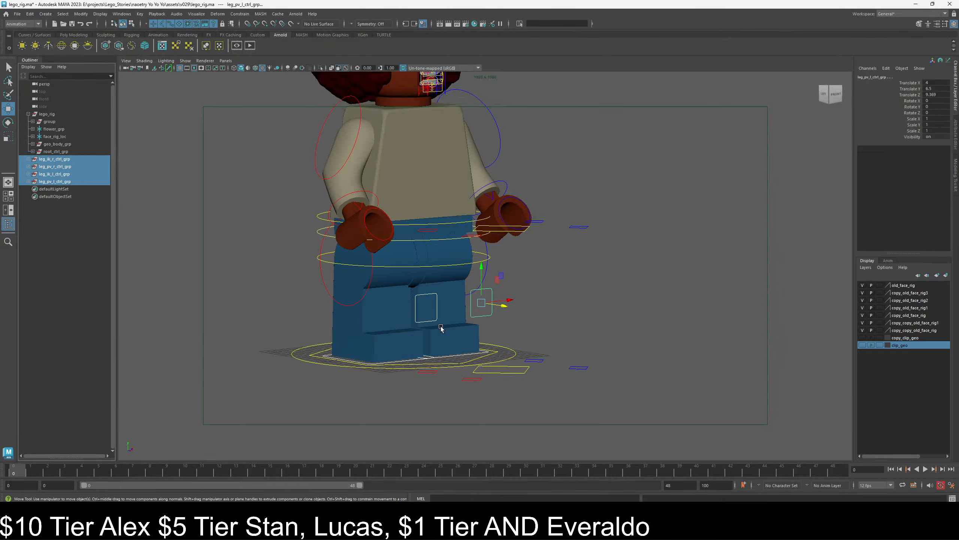
# - Inspect cog_rock_ctrl and the right leg's FK control by selecting each one on the figure
pyautogui.keyDown('alt'); pyautogui.moveTo(440, 327); pyautogui.dragTo(459, 346); pyautogui.keyUp('alt')
pyautogui.click(470, 335)
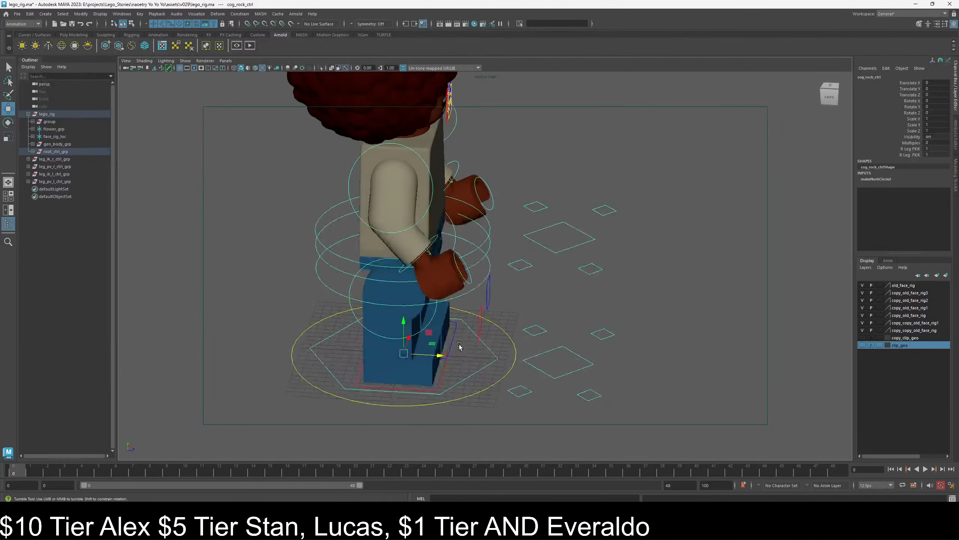
pyautogui.click(467, 352)
pyautogui.click(475, 373)
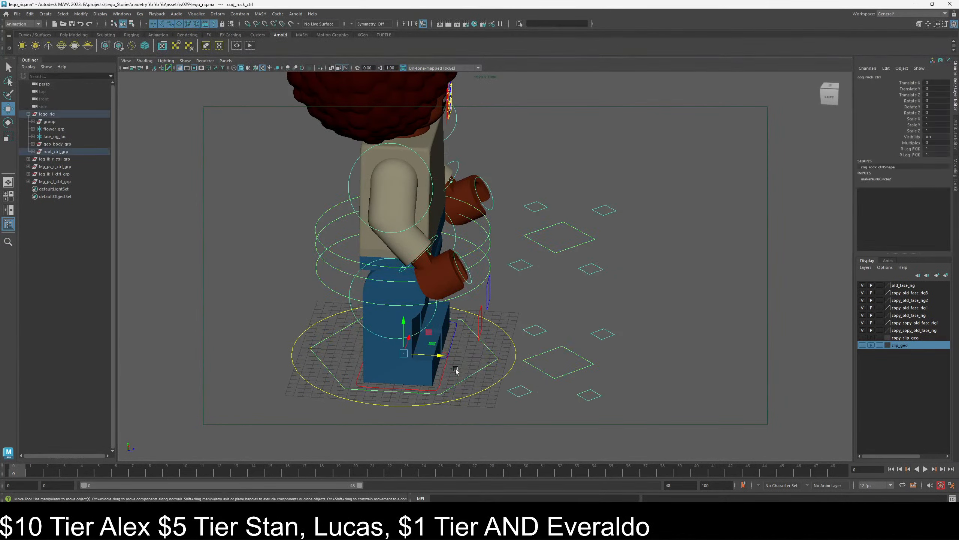
pyautogui.click(350, 305)
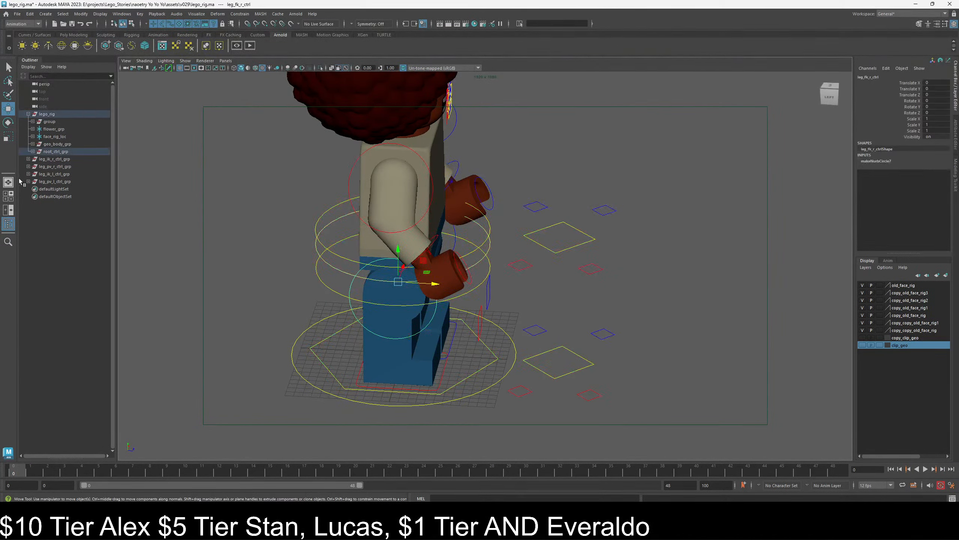
# - Expand the root_ctrl_grp hierarchy down through cog_rock_ctrl and select cog_rock_ctrl
pyautogui.click(32, 151)
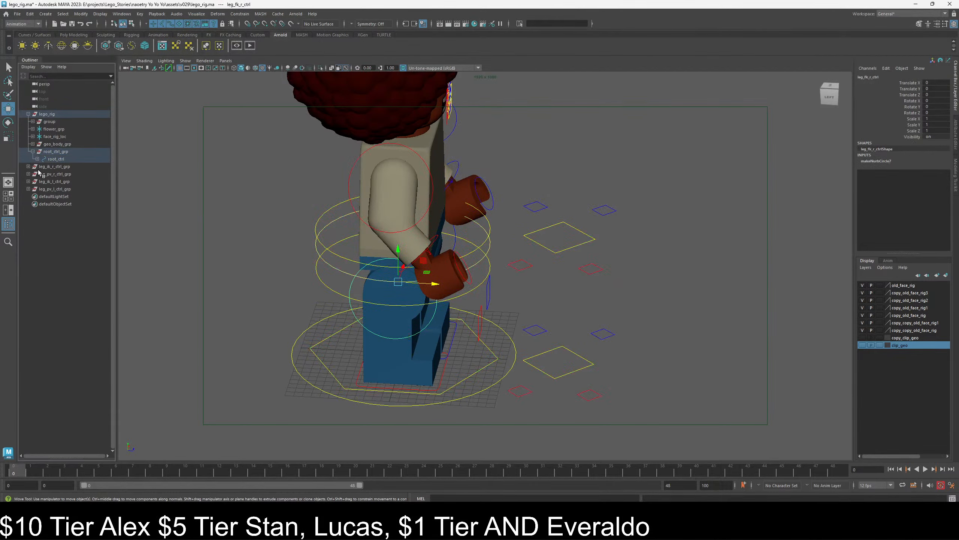
pyautogui.click(37, 160)
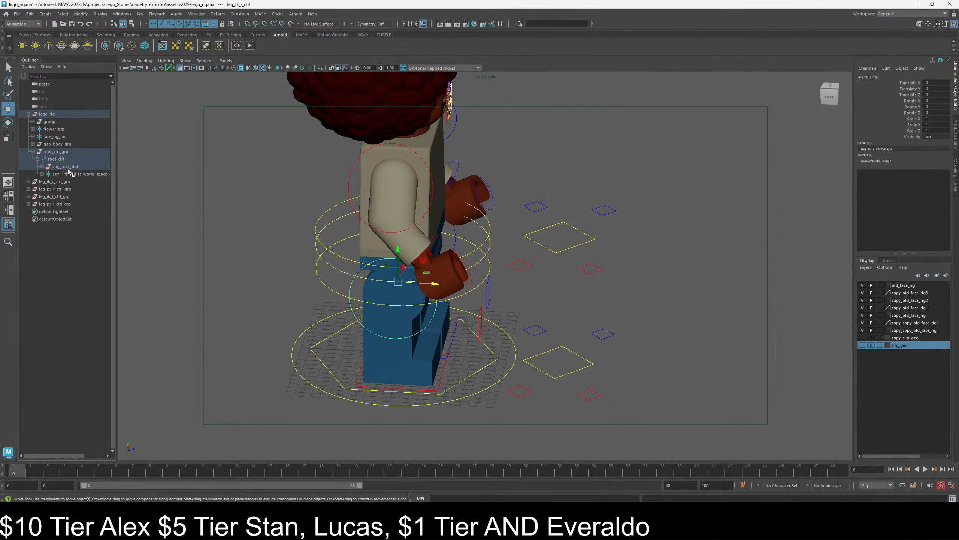
pyautogui.click(42, 166)
pyautogui.click(47, 175)
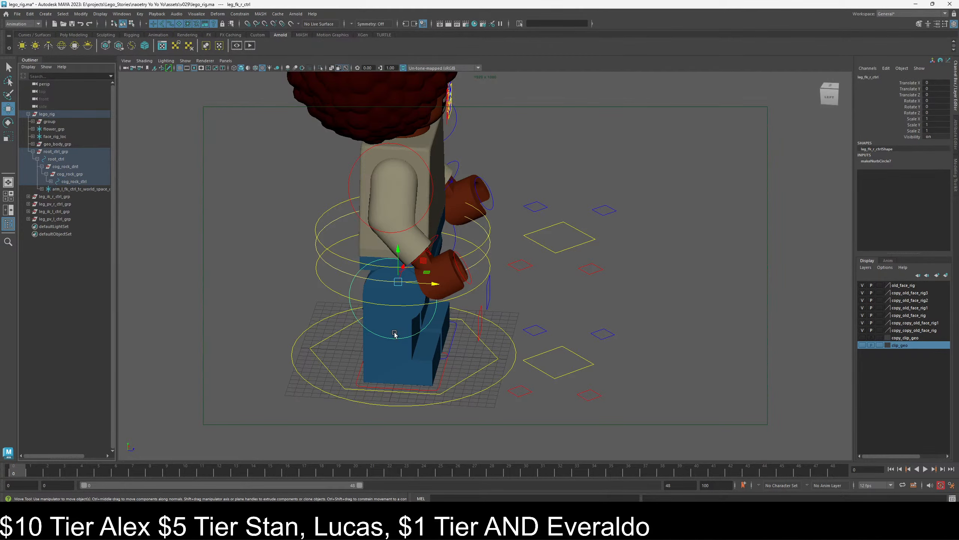
pyautogui.scroll(3, 395, 334)
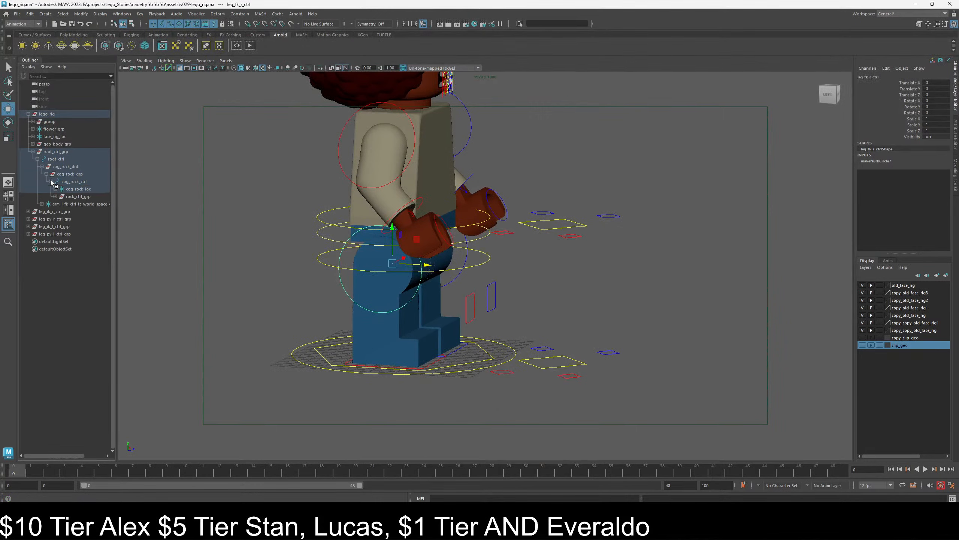
pyautogui.click(51, 181)
pyautogui.click(69, 182)
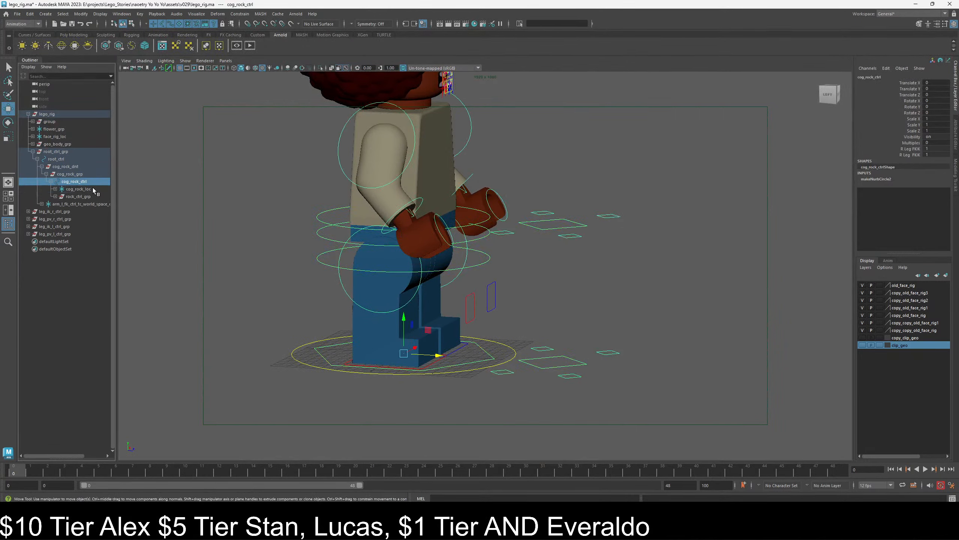
# - Select the right and left leg FK controls in turn and expand cog_rock_loc to trace where they sit in the hierarchy
pyautogui.keyDown('alt'); pyautogui.moveTo(425, 284); pyautogui.dragTo(380, 265); pyautogui.keyUp('alt')
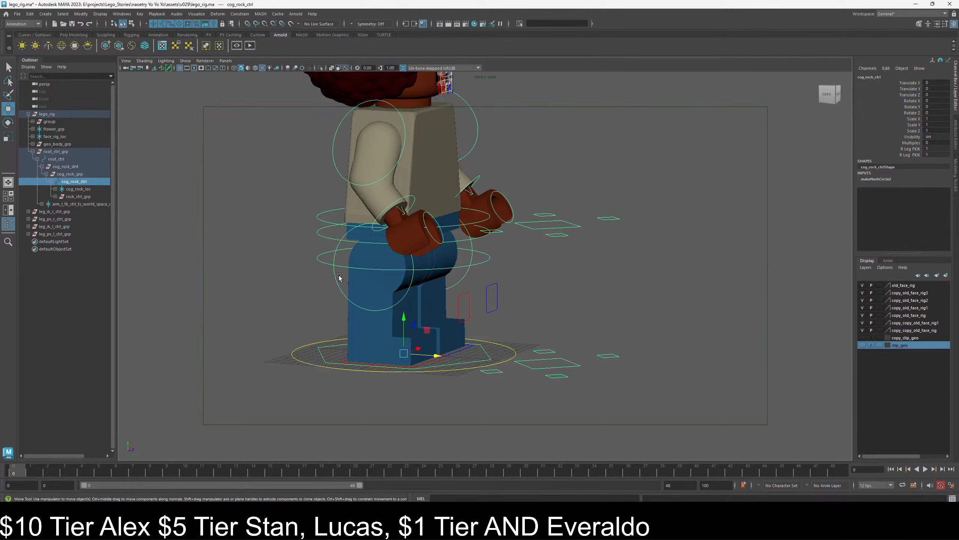
pyautogui.click(327, 280)
pyautogui.click(55, 189)
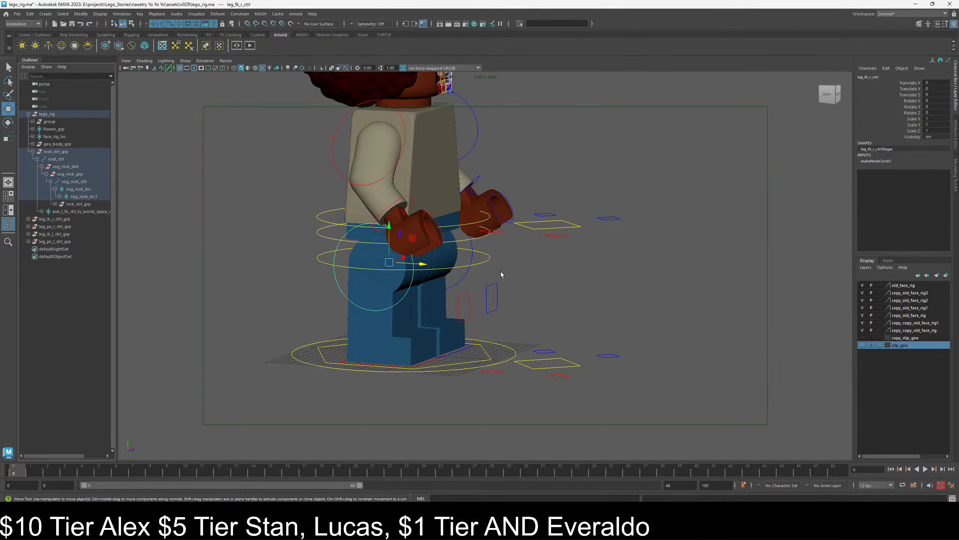
pyautogui.click(469, 273)
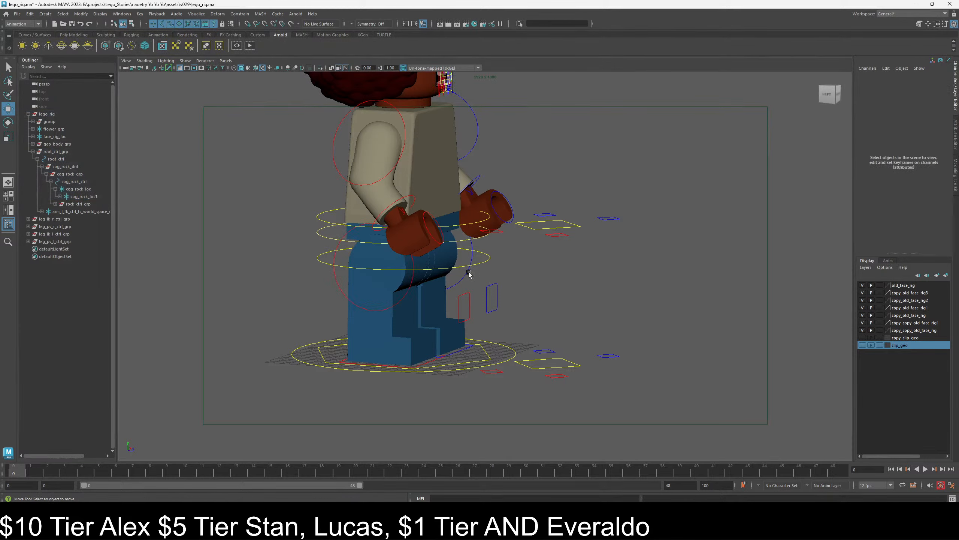
pyautogui.click(468, 282)
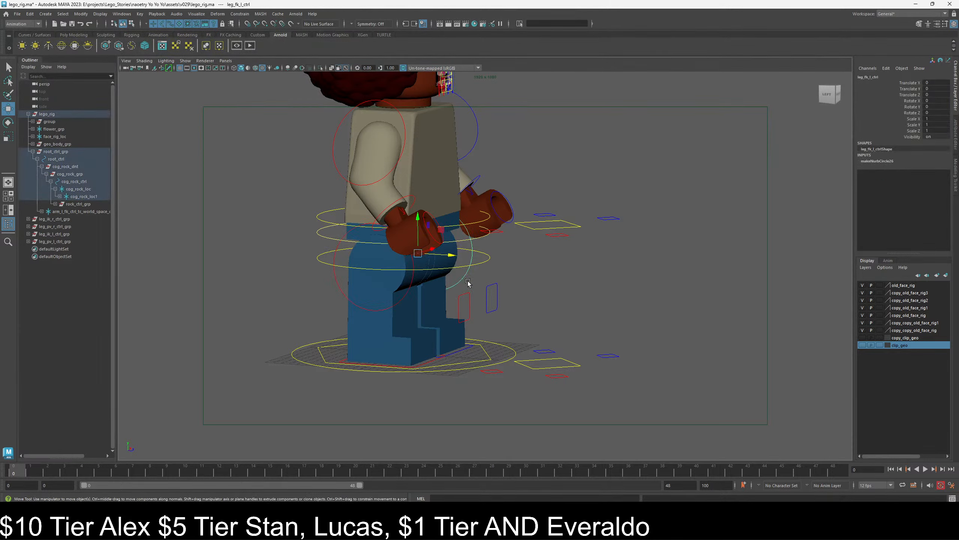
# - Expand the hierarchy from cog_rock_loc1 down through cog_ctrl, widen the Outliner, and add the right leg FK control to the selection
pyautogui.click(59, 196)
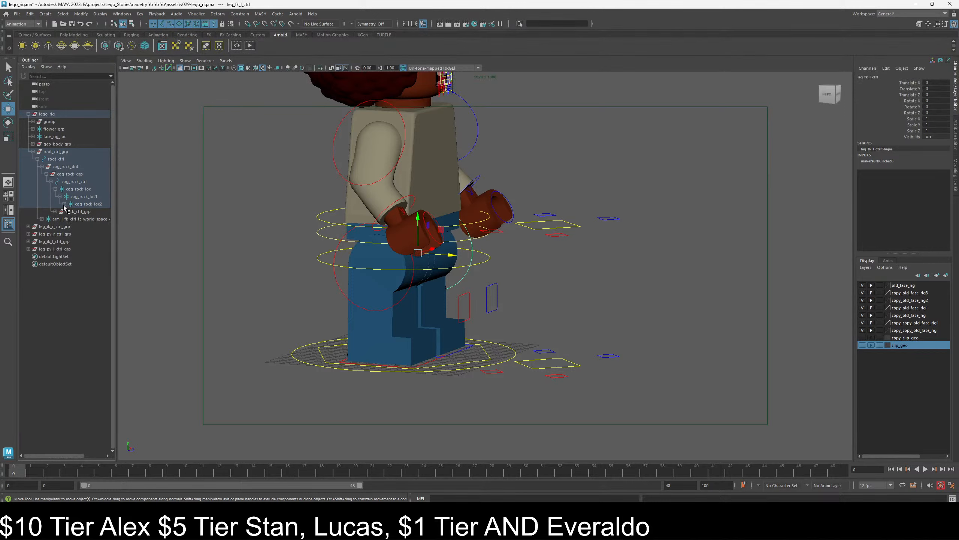
pyautogui.click(64, 204)
pyautogui.click(69, 212)
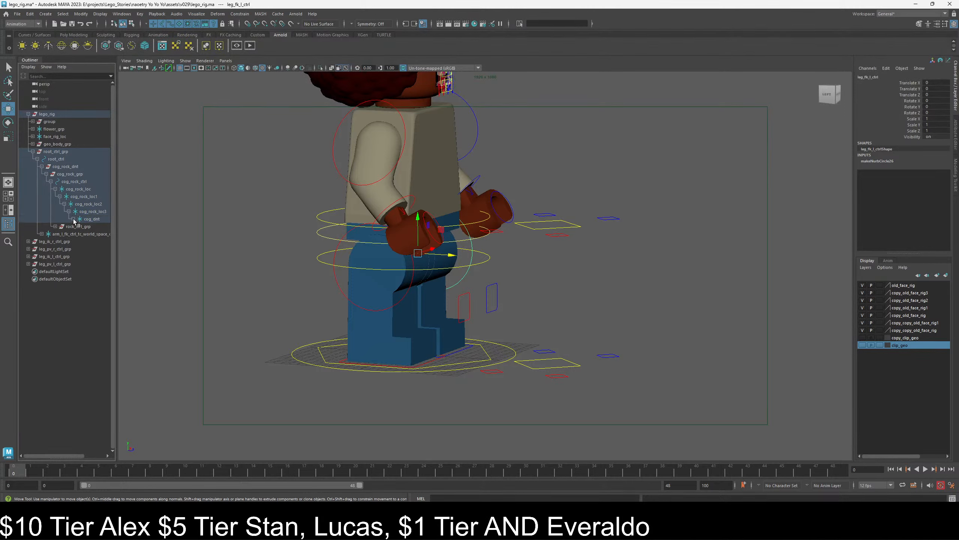
pyautogui.click(74, 219)
pyautogui.click(79, 227)
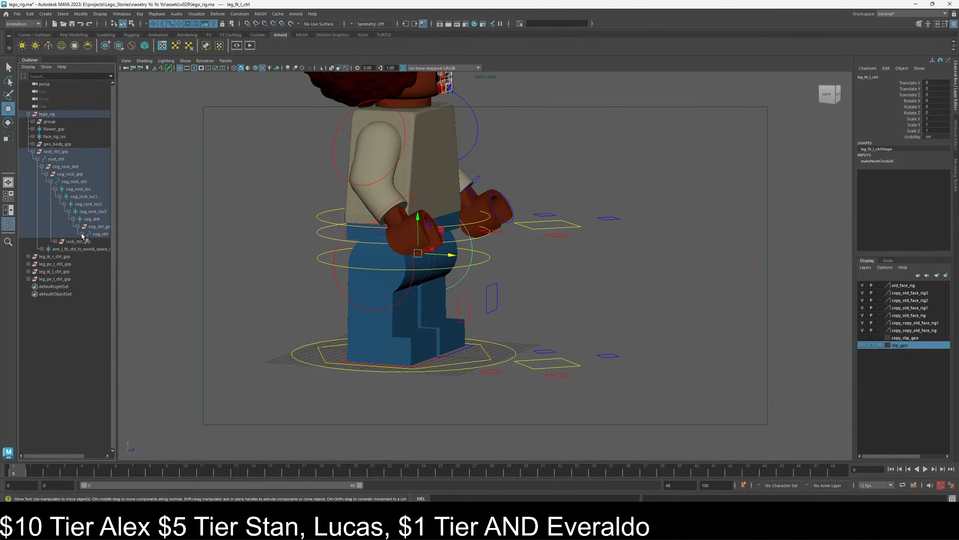
pyautogui.click(83, 234)
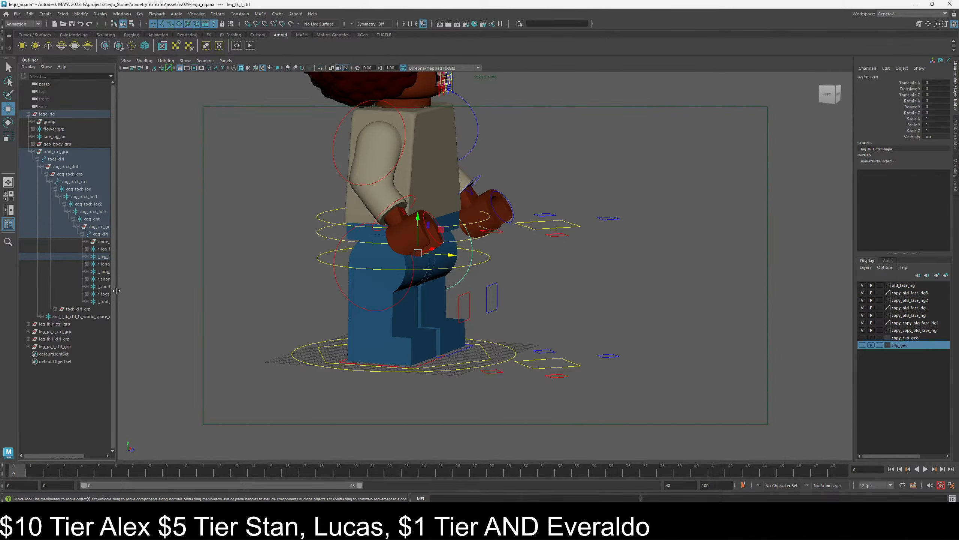
pyautogui.moveTo(116, 290); pyautogui.dragTo(170, 290)
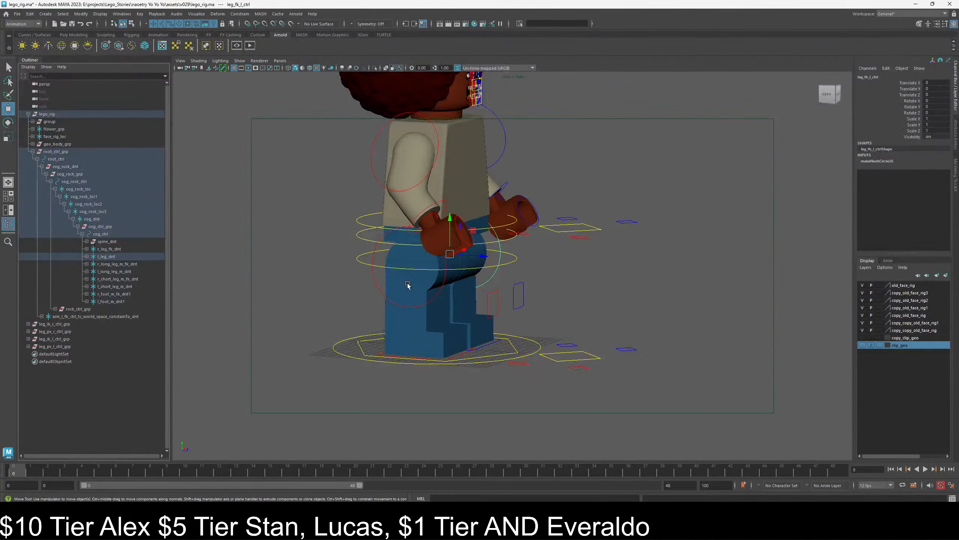
pyautogui.click(374, 275)
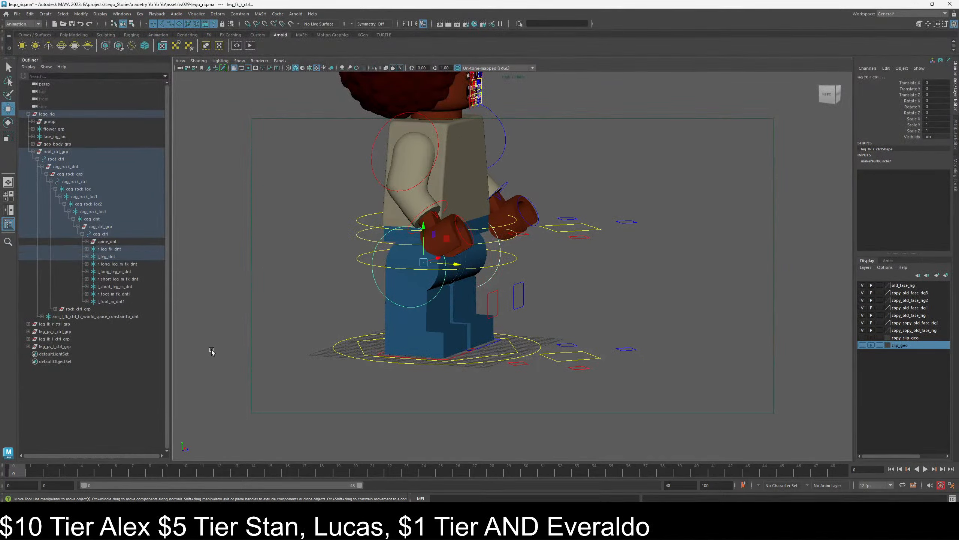
# - Parent the four leg IK and pole vector control groups under cog_ctrl, just below spine_dnt, and clear the selection
pyautogui.click(55, 324)
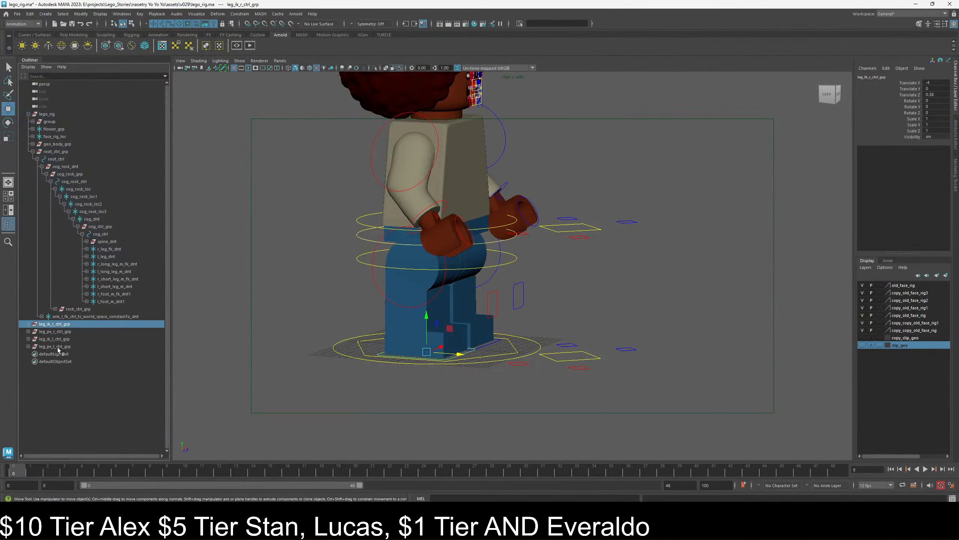
pyautogui.keyDown('shift'); pyautogui.click(57, 347); pyautogui.keyUp('shift')
pyautogui.moveTo(58, 334); pyautogui.dragTo(110, 248)
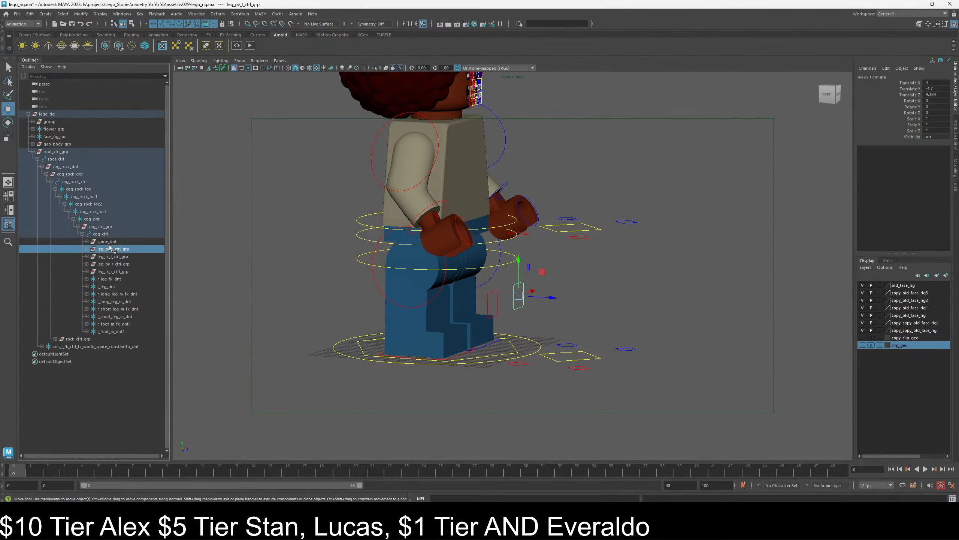
pyautogui.click(410, 352)
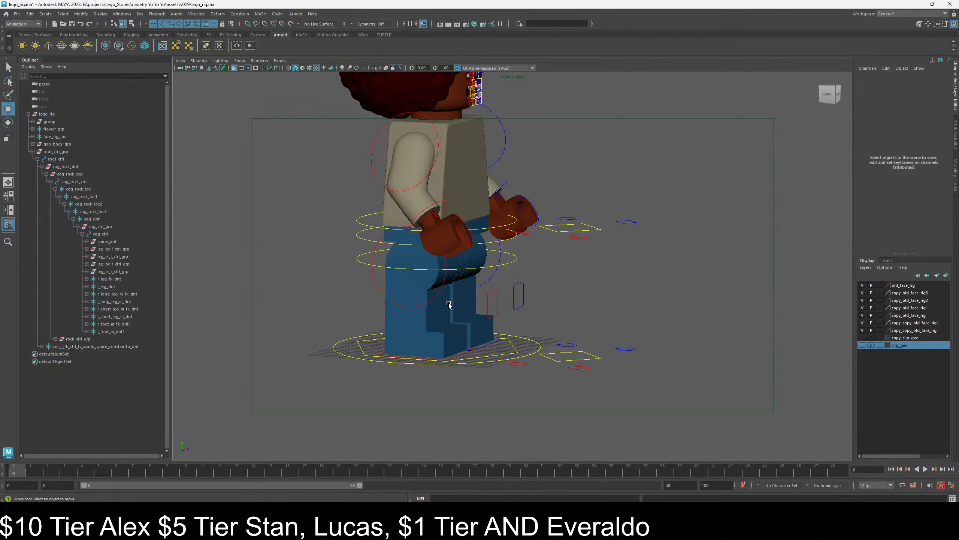
# - Collapse the lego_rig hierarchy and examine the figure from the front and side
pyautogui.keyDown('alt'); pyautogui.moveTo(448, 306); pyautogui.dragTo(382, 310); pyautogui.keyUp('alt')
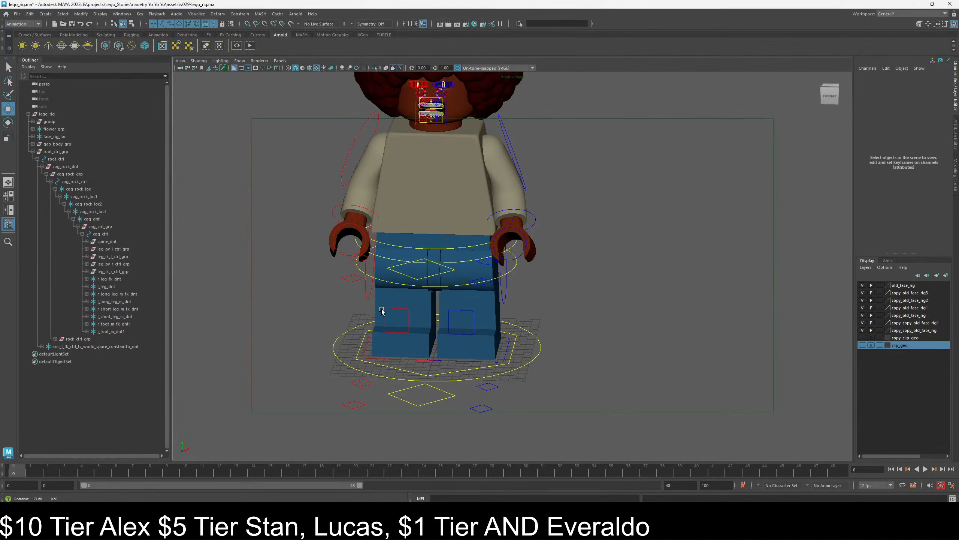
pyautogui.moveTo(382, 310)
pyautogui.keyDown('alt'); pyautogui.mouseDown()
pyautogui.moveTo(426, 312)
pyautogui.moveTo(385, 311)
pyautogui.mouseUp(); pyautogui.keyUp('alt')
pyautogui.keyDown('alt'); pyautogui.moveTo(600, 147); pyautogui.dragTo(393, 368); pyautogui.keyUp('alt')
pyautogui.scroll(5, 596, 197)
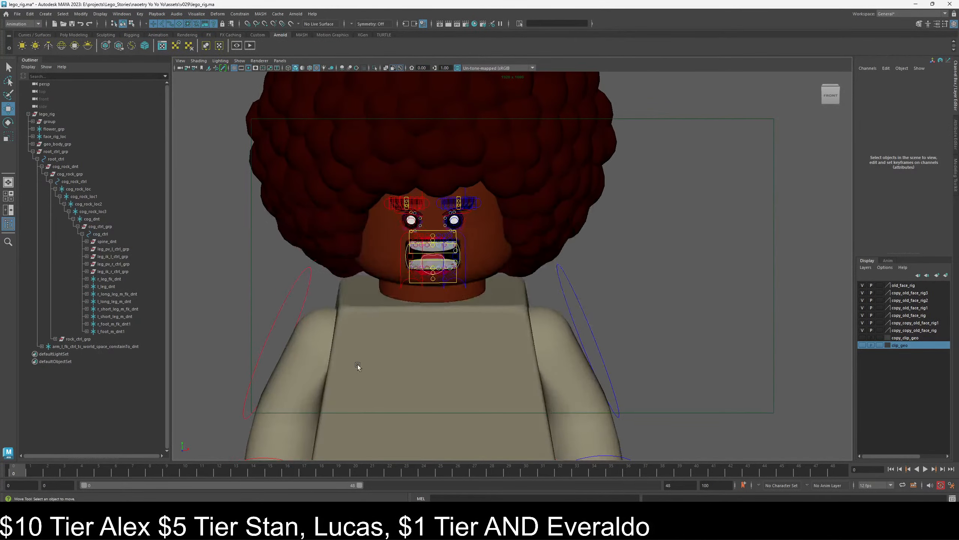
pyautogui.scroll(-5, 358, 364)
pyautogui.click(28, 114)
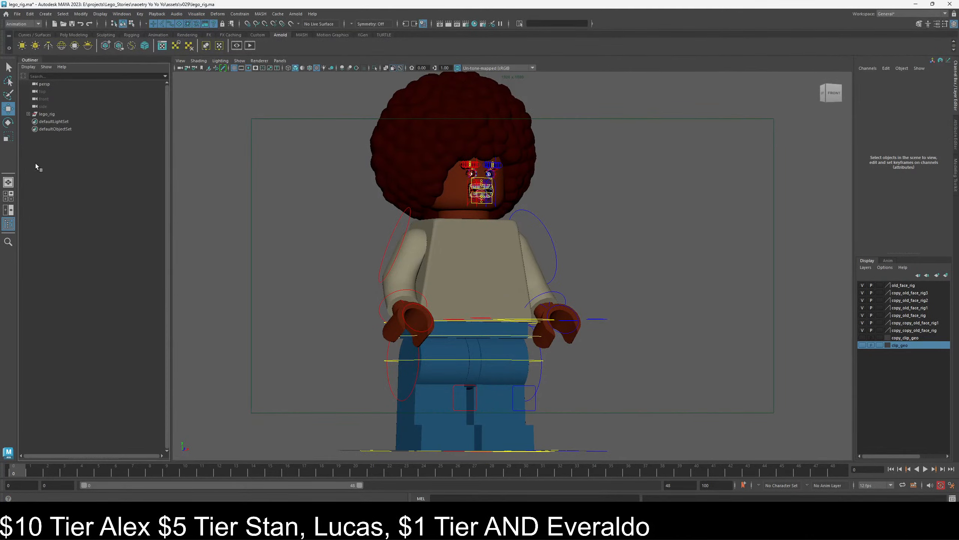
pyautogui.keyDown('alt'); pyautogui.moveTo(357, 249); pyautogui.dragTo(508, 324); pyautogui.keyUp('alt')
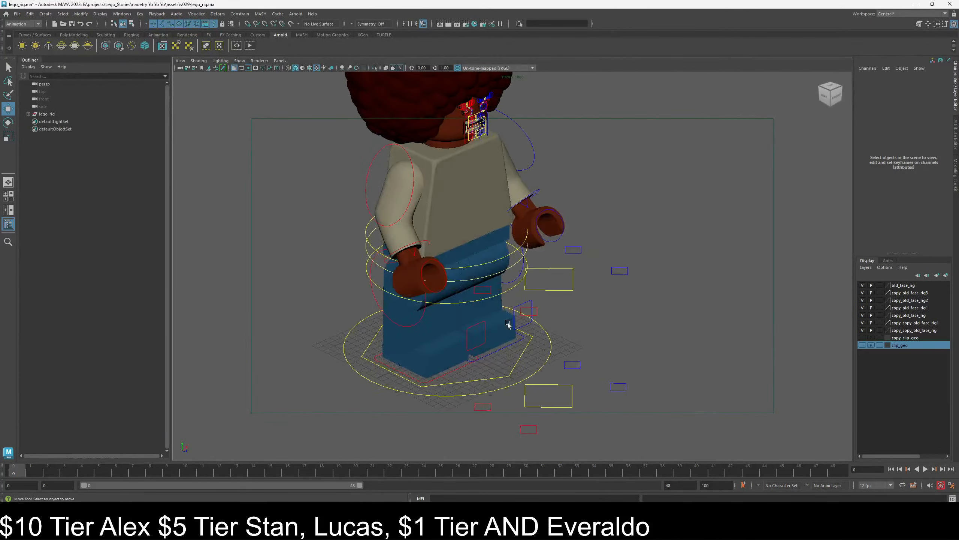
# - Test the FK/IK blend by scrubbing both leg FKIK attributes of cog_rock_ctrl back and forth
pyautogui.click(518, 362)
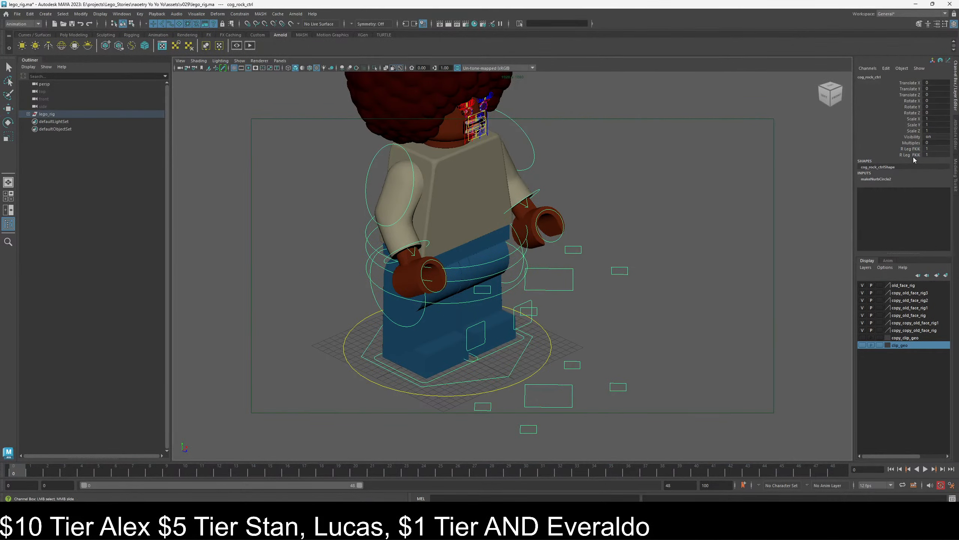
pyautogui.moveTo(909, 149); pyautogui.dragTo(913, 158)
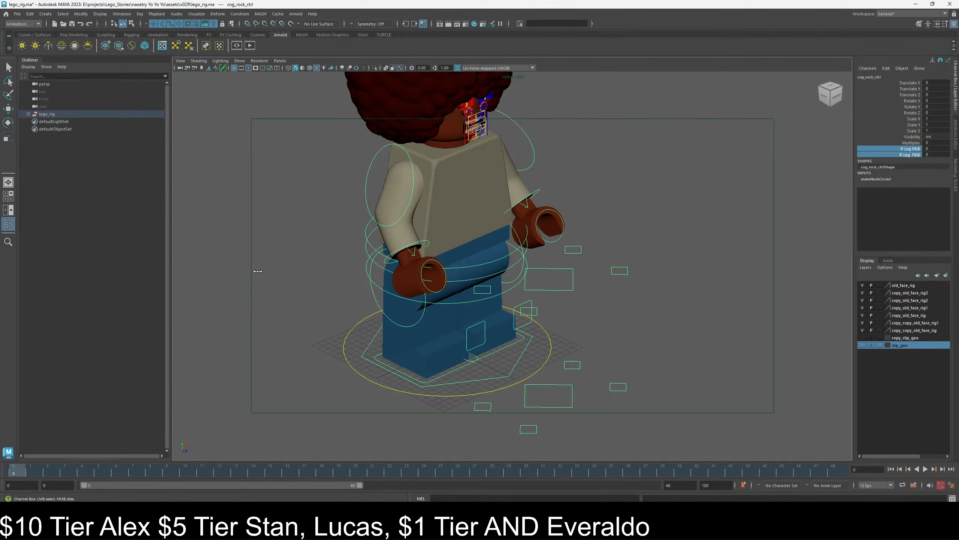
pyautogui.moveTo(257, 271); pyautogui.dragTo(825, 258, button='middle')
pyautogui.moveTo(663, 259); pyautogui.dragTo(491, 286, button='middle')
pyautogui.moveTo(779, 238); pyautogui.dragTo(468, 245, button='middle')
pyautogui.press('w')
pyautogui.click(645, 291)
pyautogui.keyDown('alt'); pyautogui.moveTo(553, 352); pyautogui.dragTo(490, 369); pyautogui.keyUp('alt')
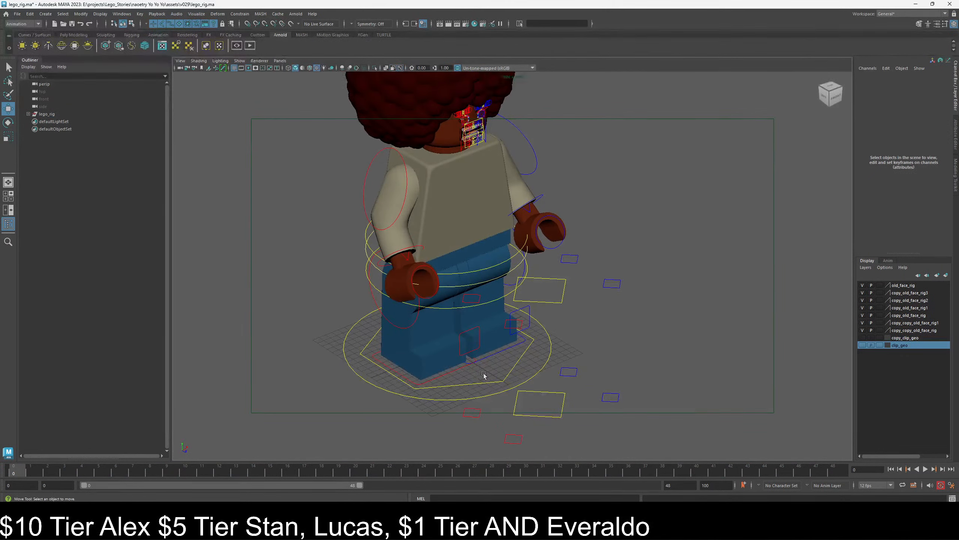
# - Lower both leg FKIK attributes on cog_rock_ctrl together to switch the legs toward FK
pyautogui.click(516, 366)
pyautogui.moveTo(910, 154); pyautogui.dragTo(910, 148)
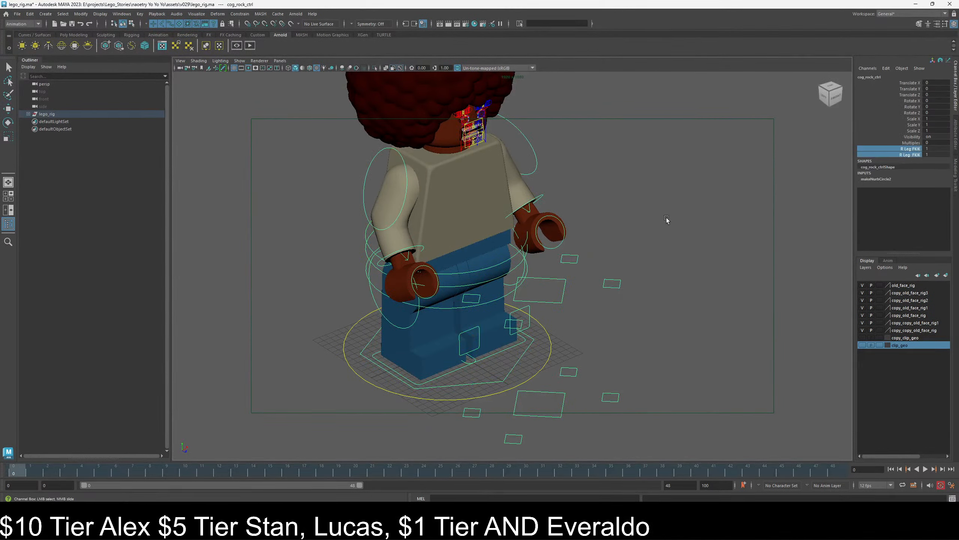
pyautogui.moveTo(756, 224); pyautogui.dragTo(591, 239, button='middle')
pyautogui.click(685, 232)
pyautogui.keyDown('alt'); pyautogui.moveTo(685, 231); pyautogui.dragTo(484, 332); pyautogui.keyUp('alt')
# - Test leg_fk_r_ctrl by rotating it about -79 degrees around X, and undo the rotation
pyautogui.click(378, 304)
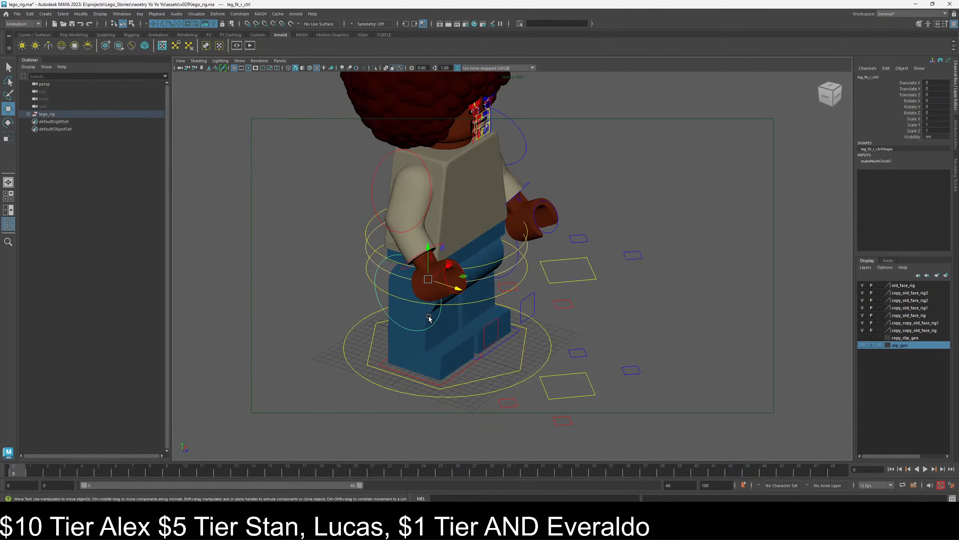
pyautogui.press('e')
pyautogui.moveTo(454, 278); pyautogui.dragTo(432, 237)
pyautogui.hotkey('ctrl', 'z')
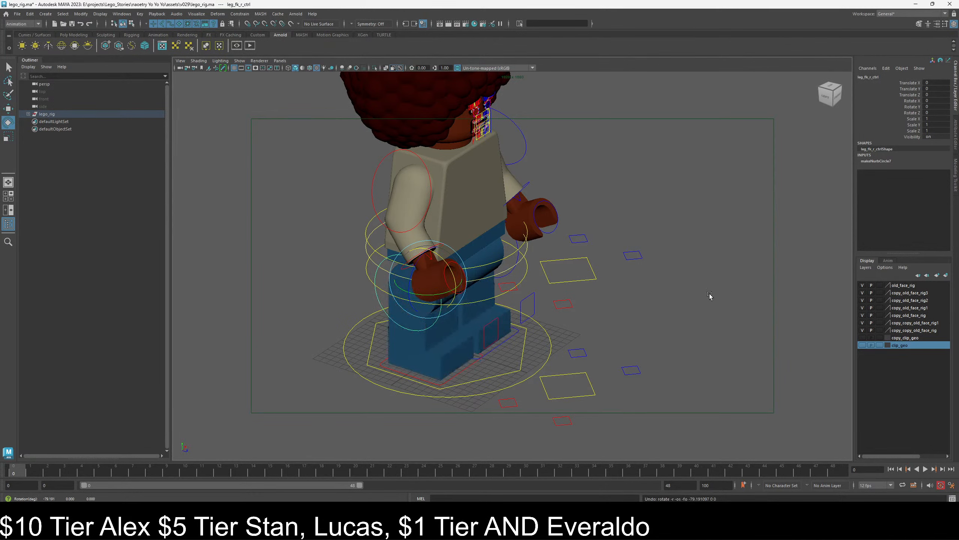
# - Try moving the right leg geometry r_leg_geo sideways along X, and undo the move
pyautogui.click(604, 313)
pyautogui.click(421, 350)
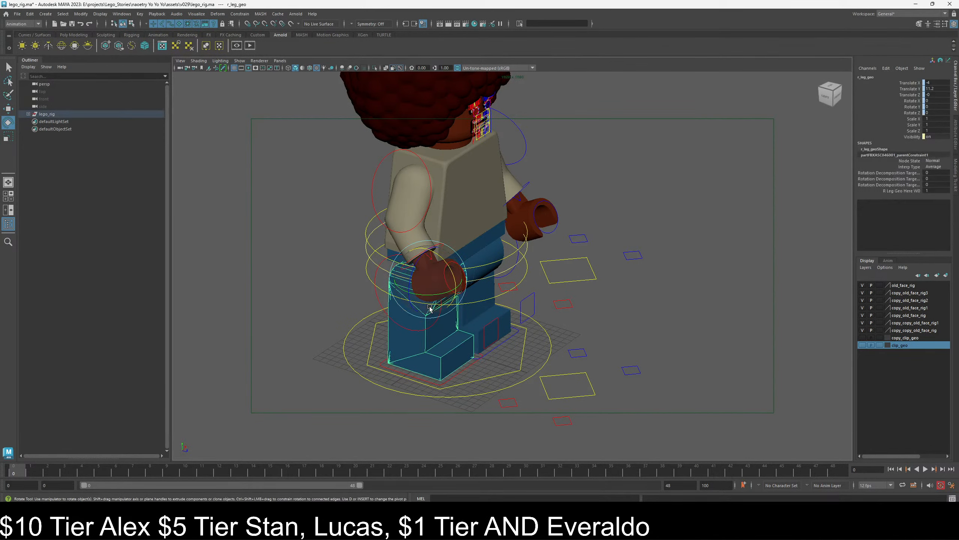
pyautogui.press('w')
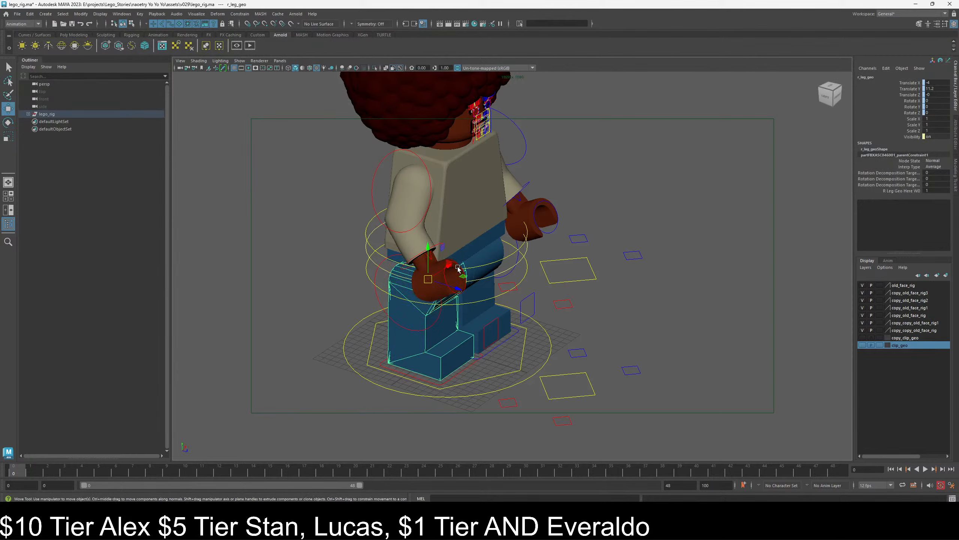
pyautogui.moveTo(442, 271); pyautogui.dragTo(438, 273)
pyautogui.hotkey('ctrl', 'z')
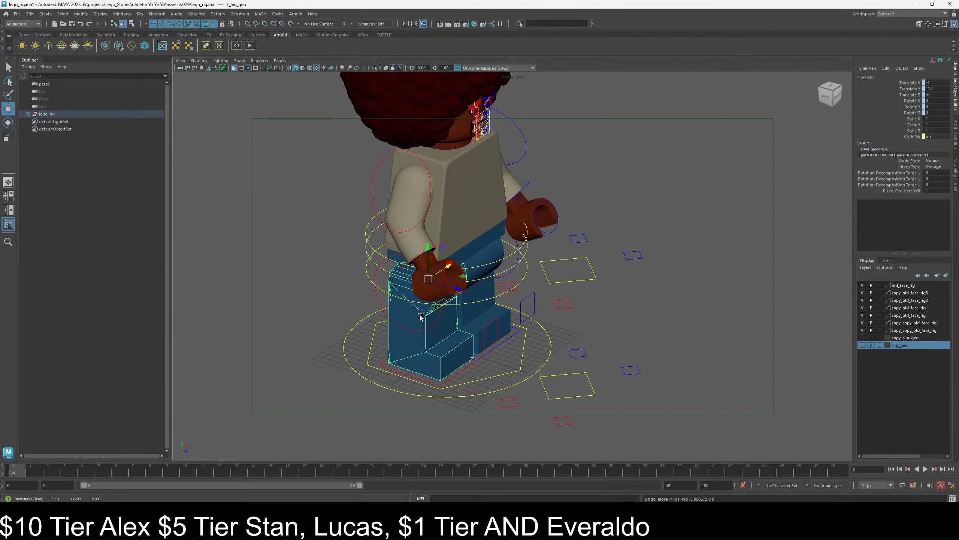
# - Test leg_ik_r_ctrl by moving it about -1.77 units along X, undo the move, and check the legs from the front
pyautogui.click(314, 269)
pyautogui.keyDown('alt'); pyautogui.moveTo(392, 364); pyautogui.dragTo(454, 379); pyautogui.keyUp('alt')
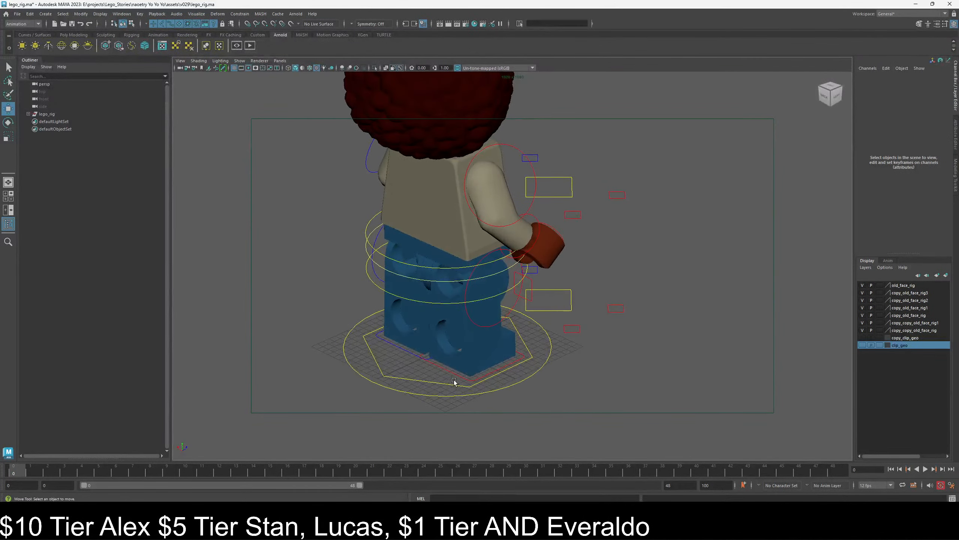
pyautogui.click(451, 371)
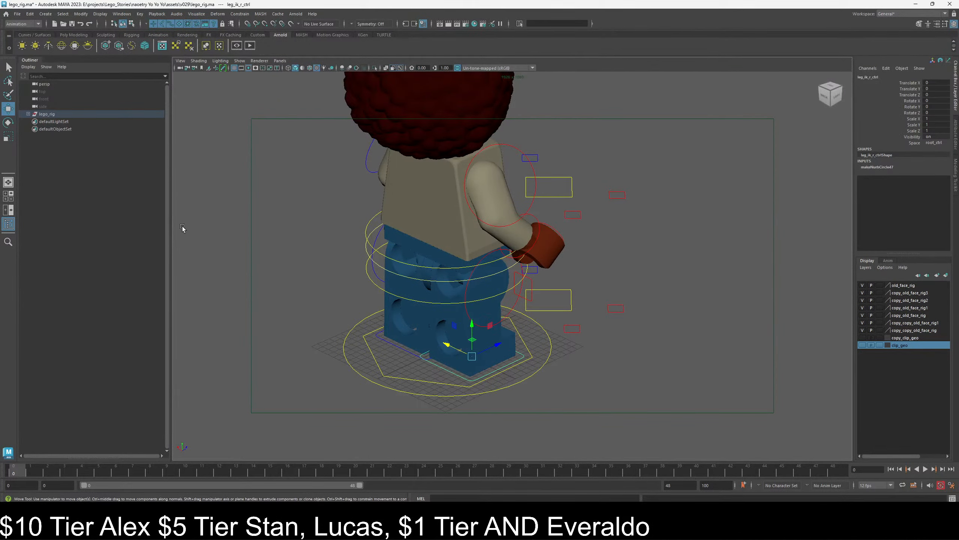
pyautogui.keyDown('alt'); pyautogui.moveTo(517, 326); pyautogui.dragTo(399, 319); pyautogui.keyUp('alt')
pyautogui.moveTo(450, 349)
pyautogui.mouseDown()
pyautogui.moveTo(424, 348)
pyautogui.moveTo(458, 347)
pyautogui.moveTo(448, 359)
pyautogui.mouseUp()
pyautogui.hotkey('ctrl', 'z')
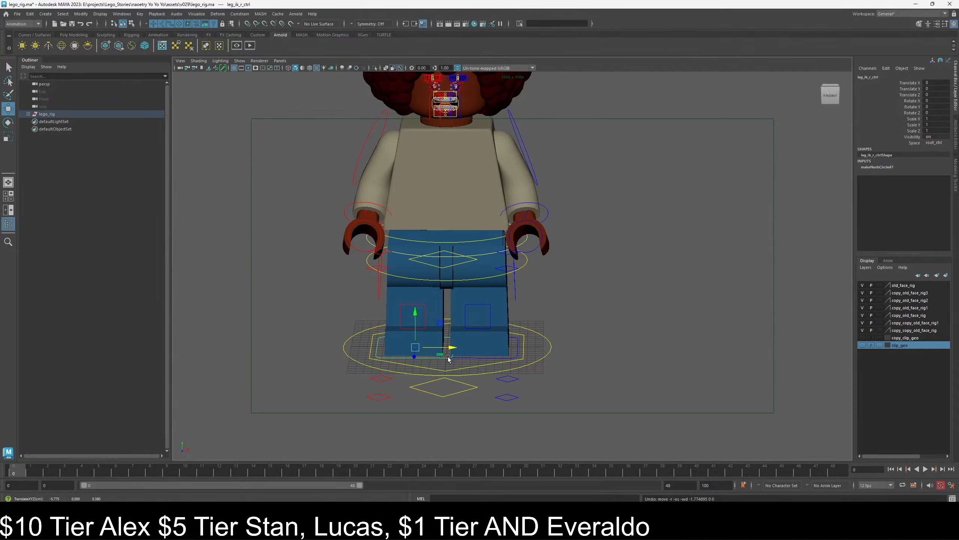
pyautogui.keyDown('alt'); pyautogui.moveTo(324, 297); pyautogui.dragTo(358, 284); pyautogui.keyUp('alt')
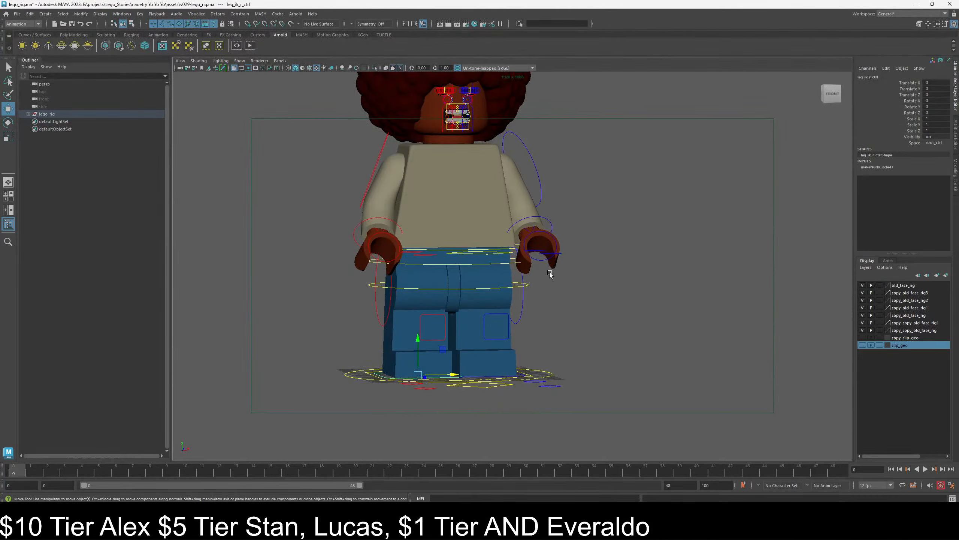
pyautogui.keyDown('alt'); pyautogui.moveTo(556, 326); pyautogui.dragTo(332, 297); pyautogui.keyUp('alt')
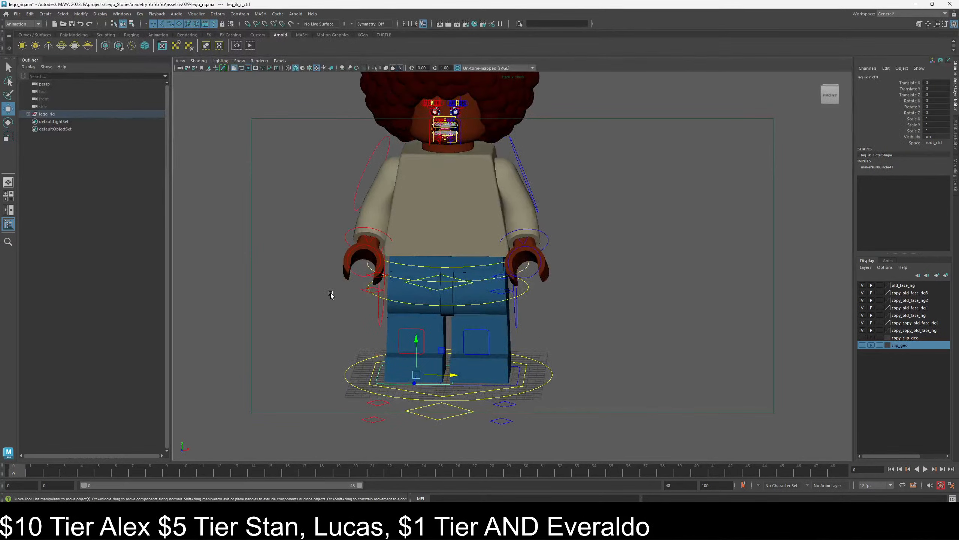
# - Expand lego_rig, locate the right leg FK control, and open r_leg_fk_dnt and r_leg_geo_here1 to inspect the aim constraint
pyautogui.click(29, 114)
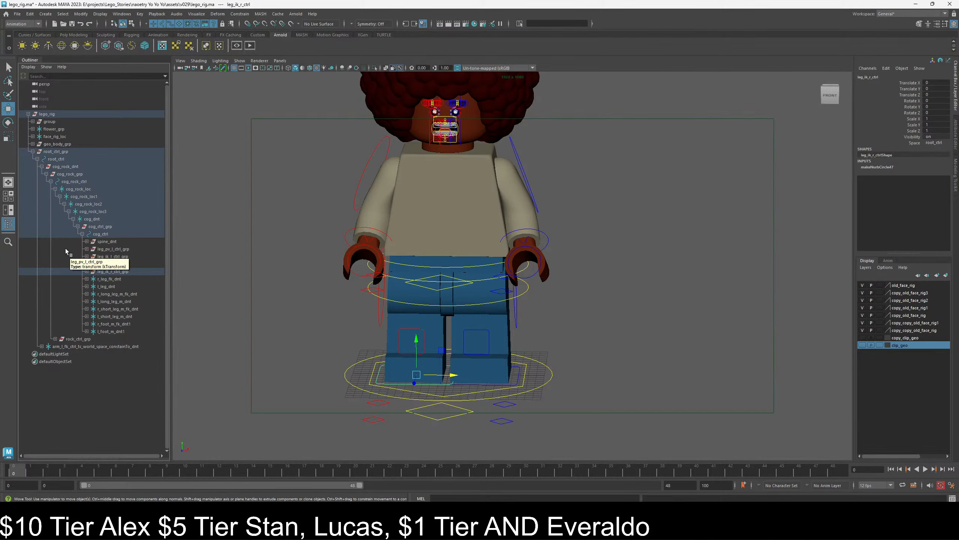
pyautogui.click(378, 313)
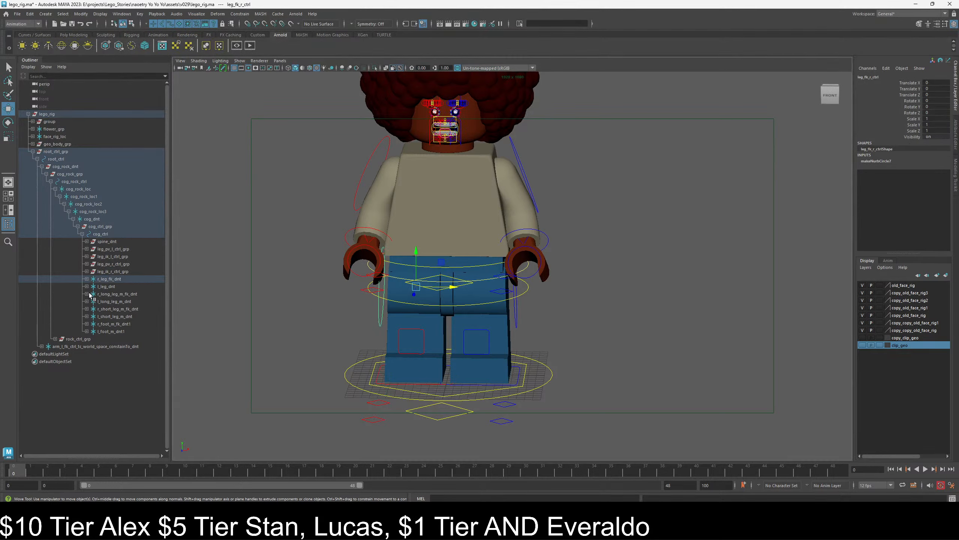
pyautogui.click(87, 279)
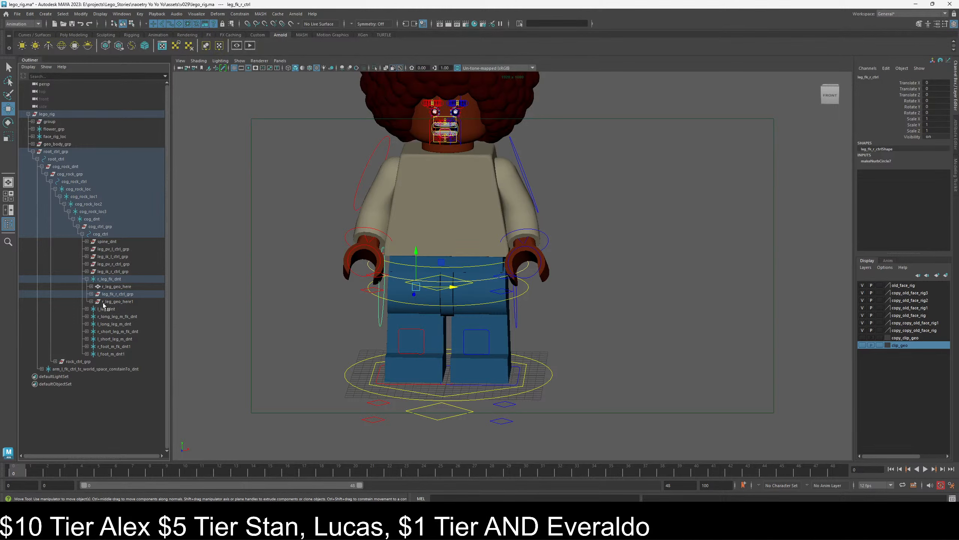
pyautogui.click(112, 304)
pyautogui.click(91, 301)
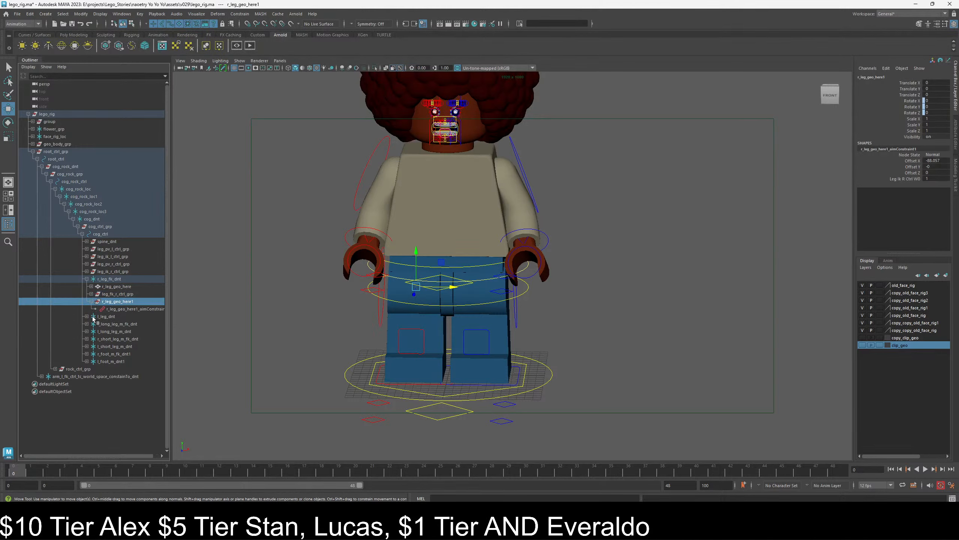
# - Expand leg_fk_r_ctrl_grp, test r_leg_geo_here1 by moving it about -2.76 units along X, and undo the move
pyautogui.click(92, 294)
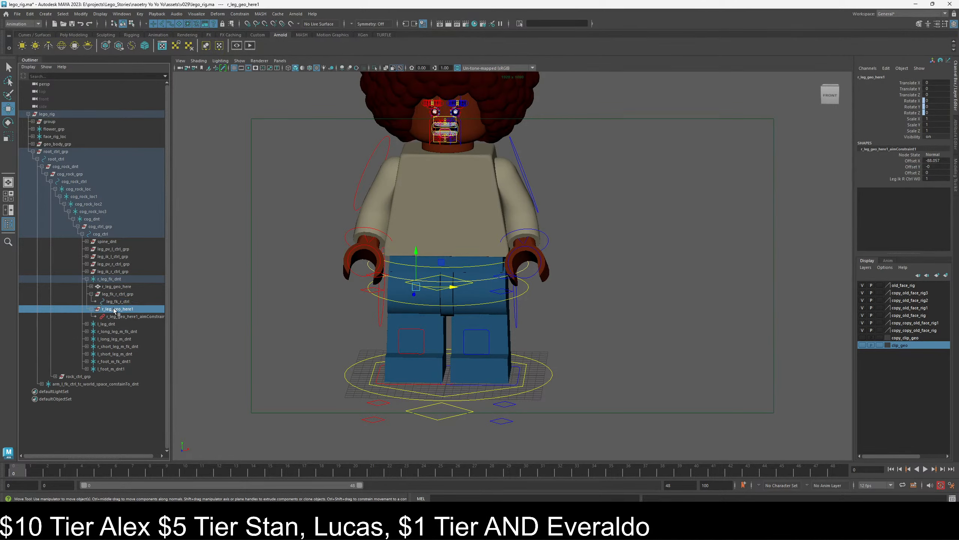
pyautogui.moveTo(116, 305); pyautogui.dragTo(112, 312)
pyautogui.moveTo(454, 290); pyautogui.dragTo(483, 291)
pyautogui.hotkey('ctrl', 'z')
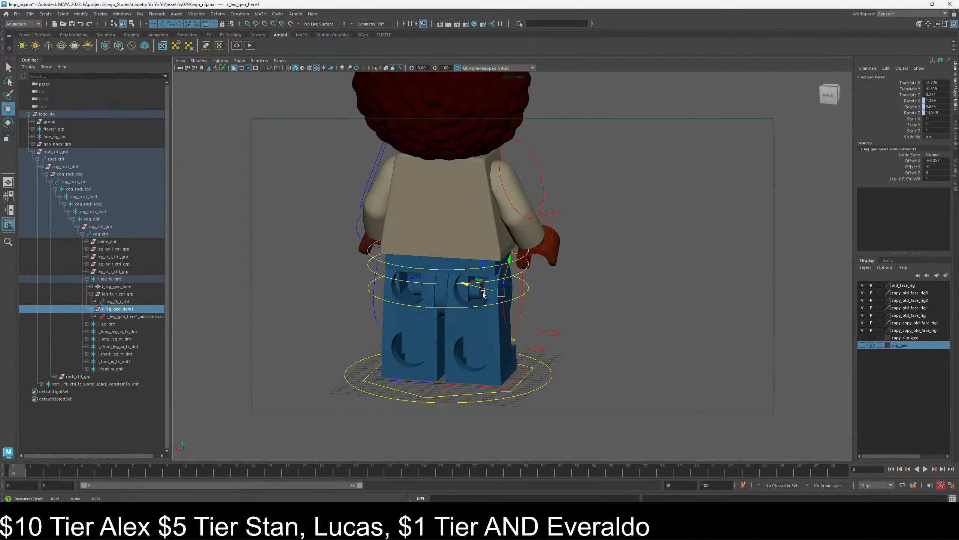
pyautogui.hotkey('ctrl', 'z')
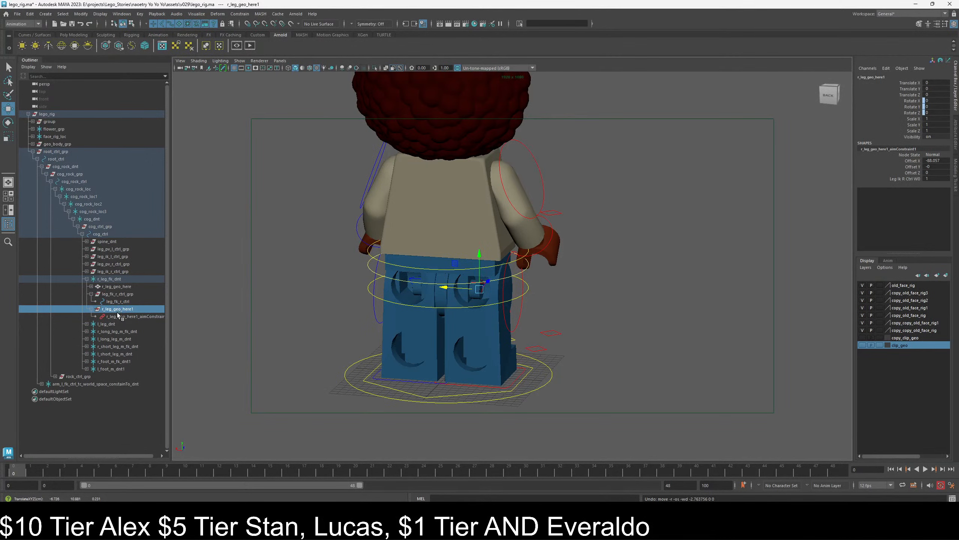
# - Test leg_fk_r_ctrl_grp by moving it about -2.79 units along X, and undo the move
pyautogui.click(117, 294)
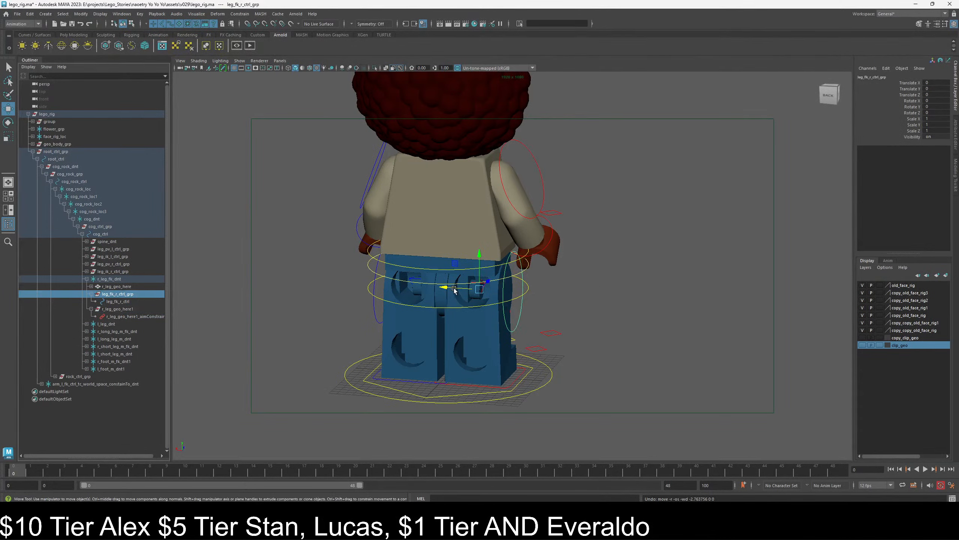
pyautogui.moveTo(448, 290); pyautogui.dragTo(477, 291)
pyautogui.hotkey('ctrl', 'z')
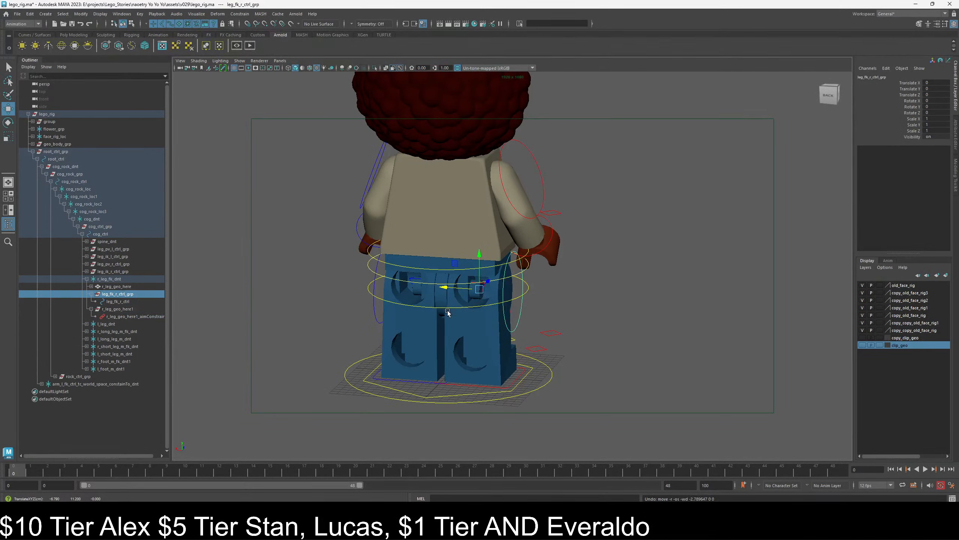
# - Test r_leg_geo_here by moving it about -1.85 units along X, and undo the move
pyautogui.click(115, 309)
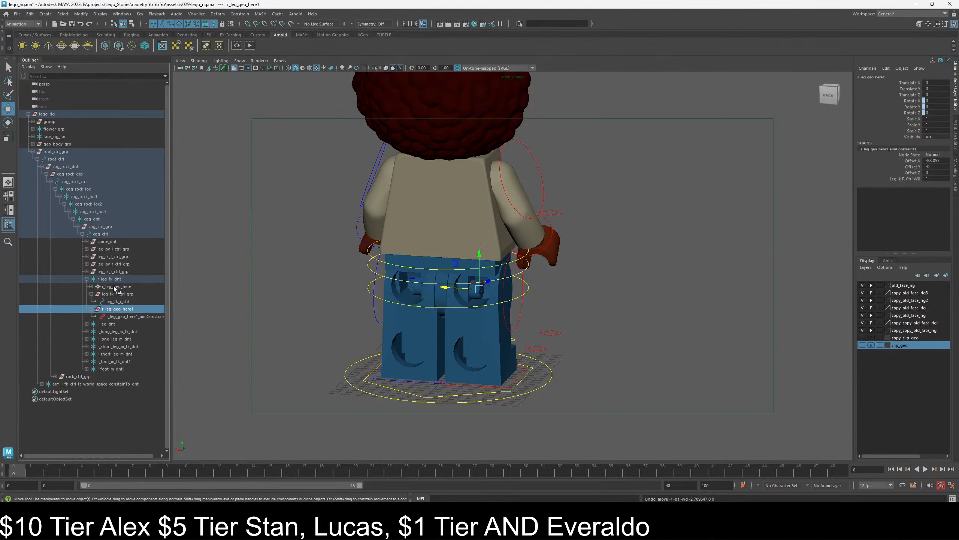
pyautogui.moveTo(114, 287)
pyautogui.mouseDown()
pyautogui.moveTo(92, 291)
pyautogui.moveTo(111, 324)
pyautogui.moveTo(113, 291)
pyautogui.mouseUp()
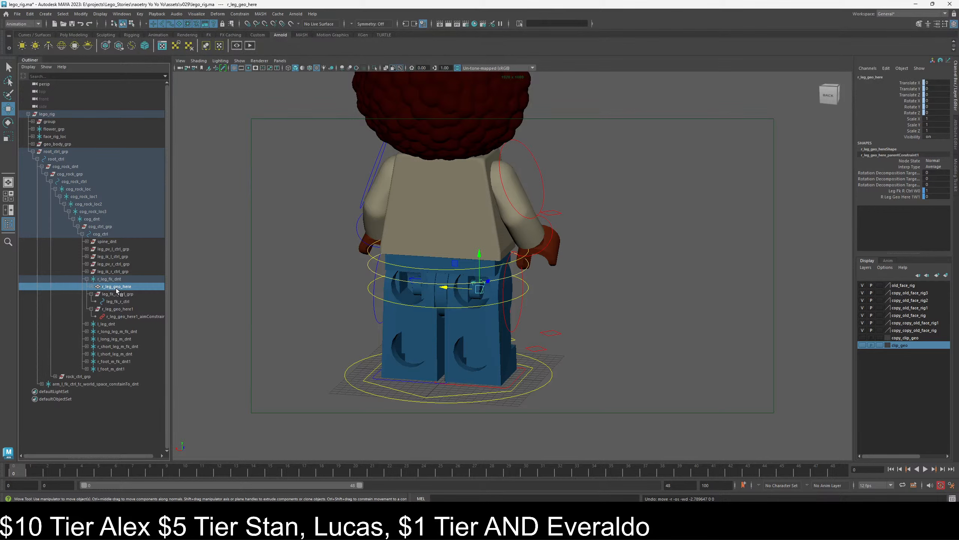
pyautogui.moveTo(443, 287); pyautogui.dragTo(458, 291)
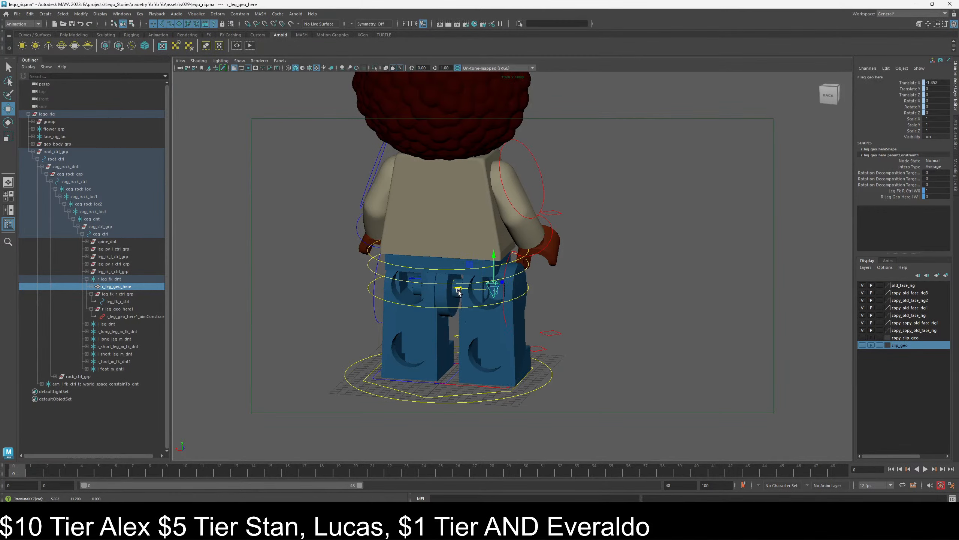
pyautogui.hotkey('ctrl', 'z')
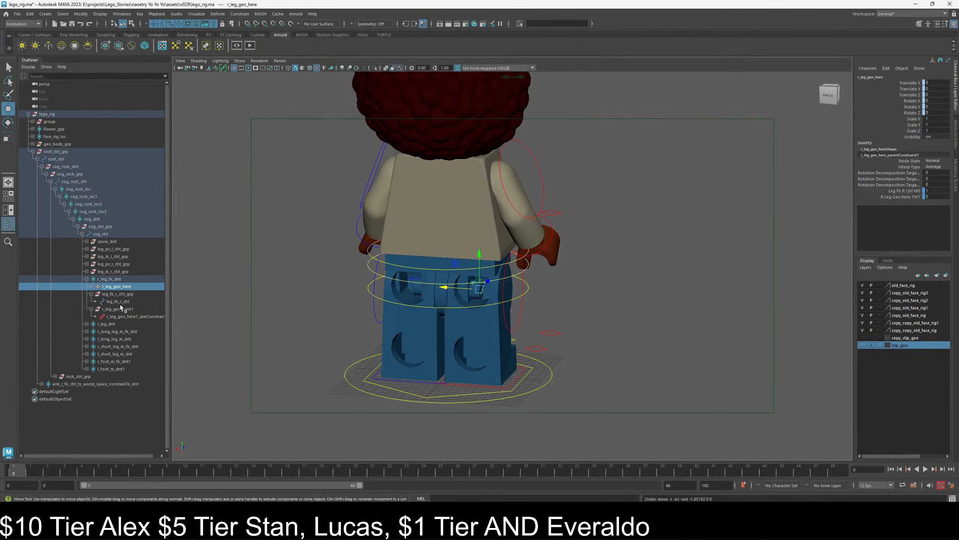
# - Collapse r_leg_geo_here1, try moving it about -15.09 units along X, and undo the move
pyautogui.click(115, 294)
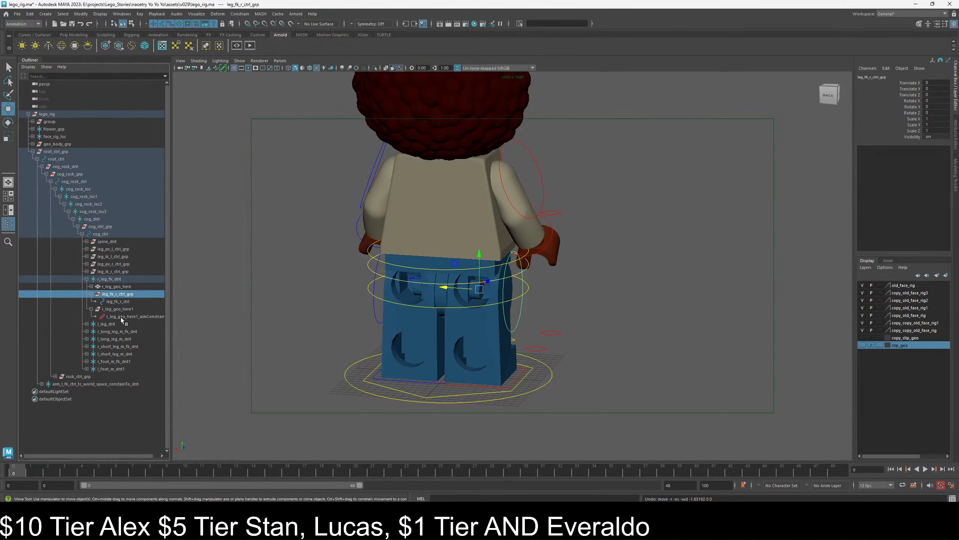
pyautogui.click(118, 309)
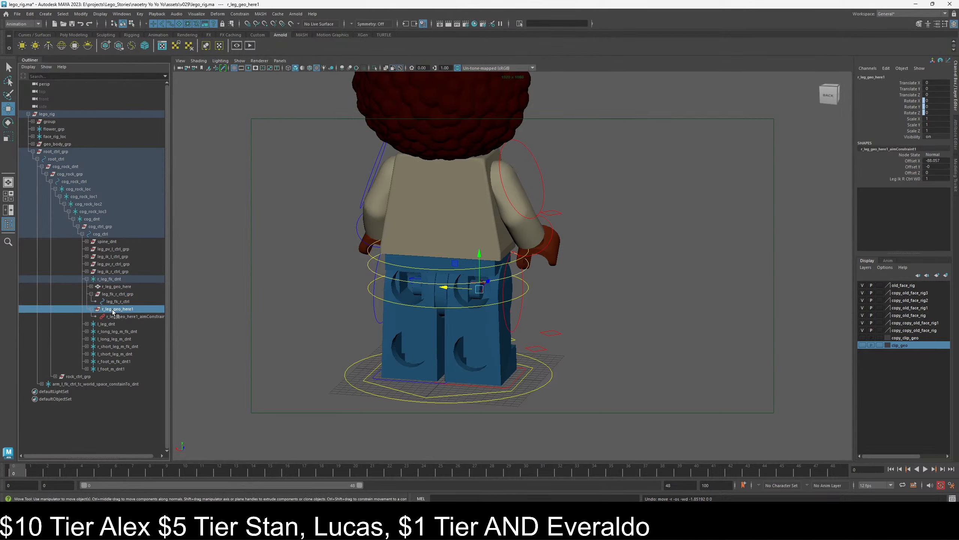
pyautogui.click(91, 309)
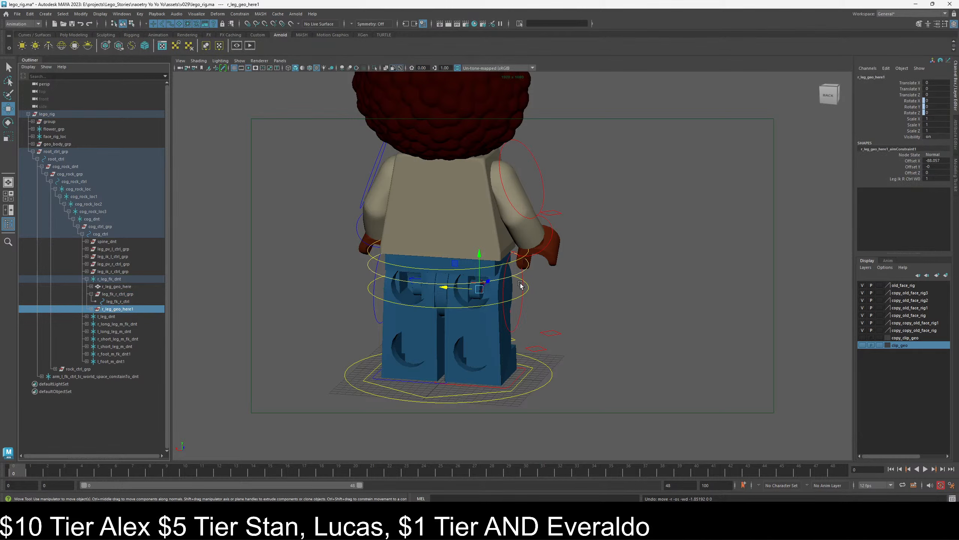
pyautogui.moveTo(450, 287); pyautogui.dragTo(557, 311)
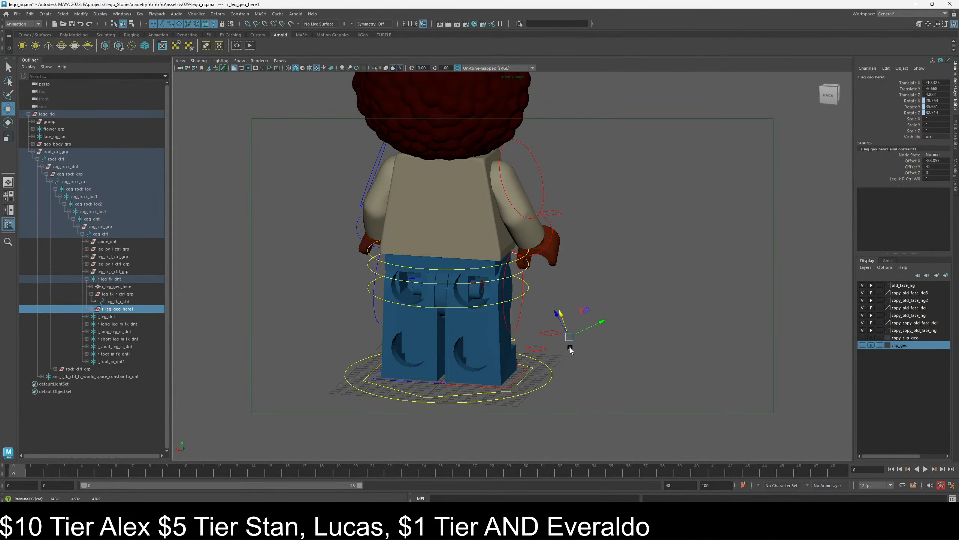
pyautogui.hotkey('ctrl', 'z')
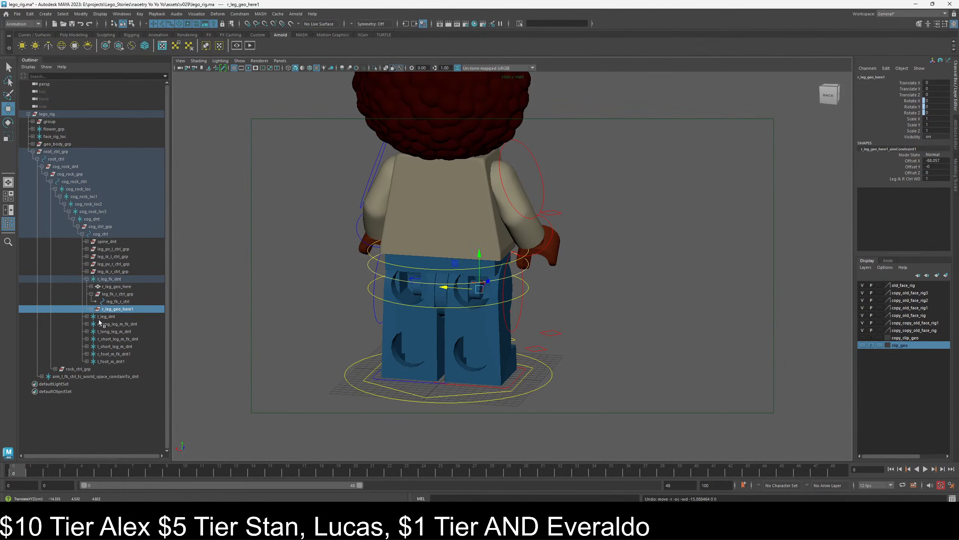
# - Collapse r_leg_fk_dnt, test leg_ik_r_ctrl by moving it about -5.24 units along X from the front, and undo the move
pyautogui.click(87, 279)
pyautogui.keyDown('alt'); pyautogui.moveTo(623, 327); pyautogui.dragTo(449, 334); pyautogui.keyUp('alt')
pyautogui.click(377, 373)
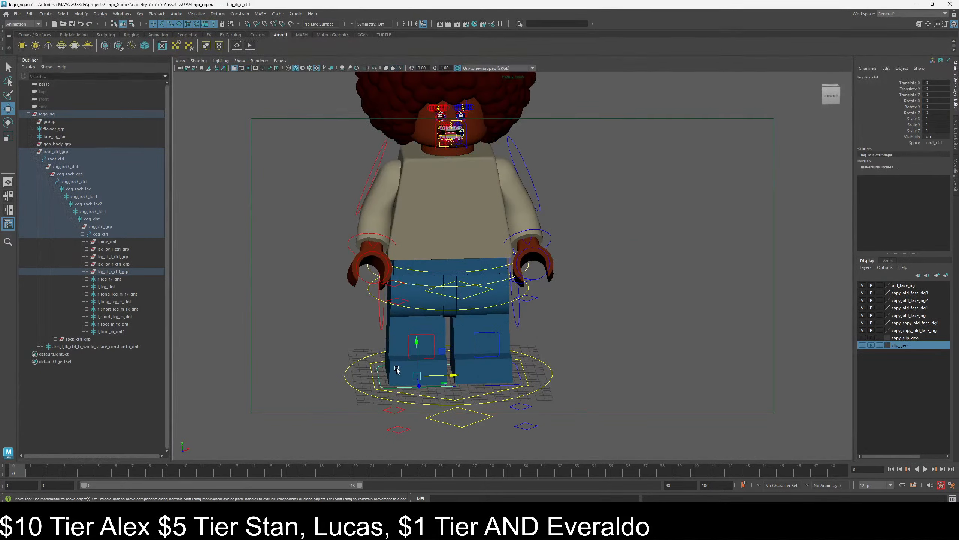
pyautogui.moveTo(450, 375); pyautogui.dragTo(408, 374)
pyautogui.hotkey('ctrl', 'z')
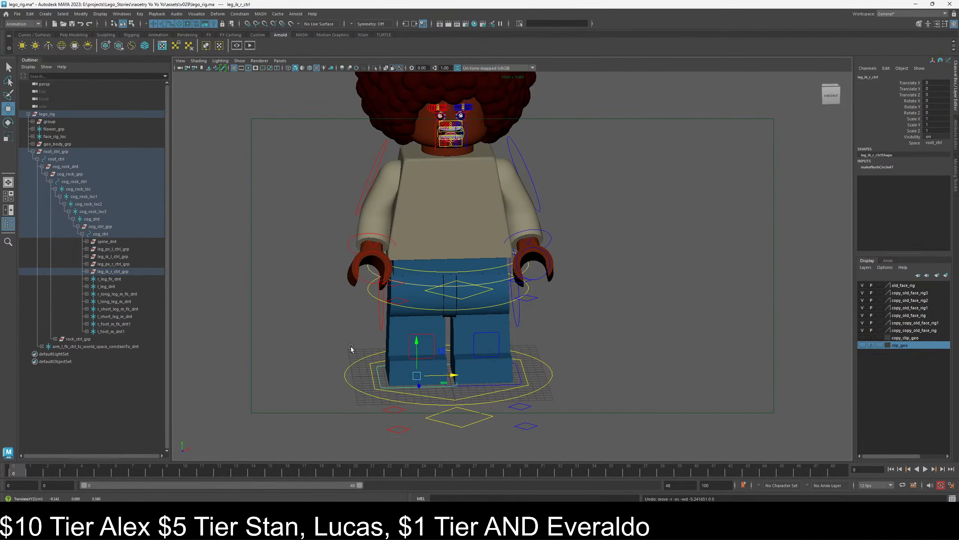
# - Inspect the leg FK/IK switch attributes on cog_rock_ctrl while viewing the rig from behind, and clear the selection
pyautogui.keyDown('alt'); pyautogui.moveTo(347, 334); pyautogui.dragTo(538, 383); pyautogui.keyUp('alt')
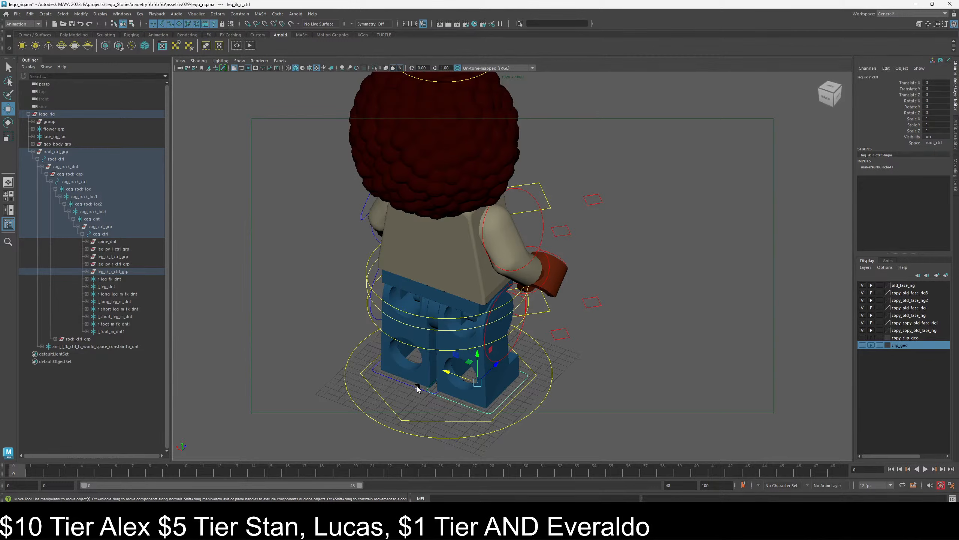
pyautogui.click(445, 421)
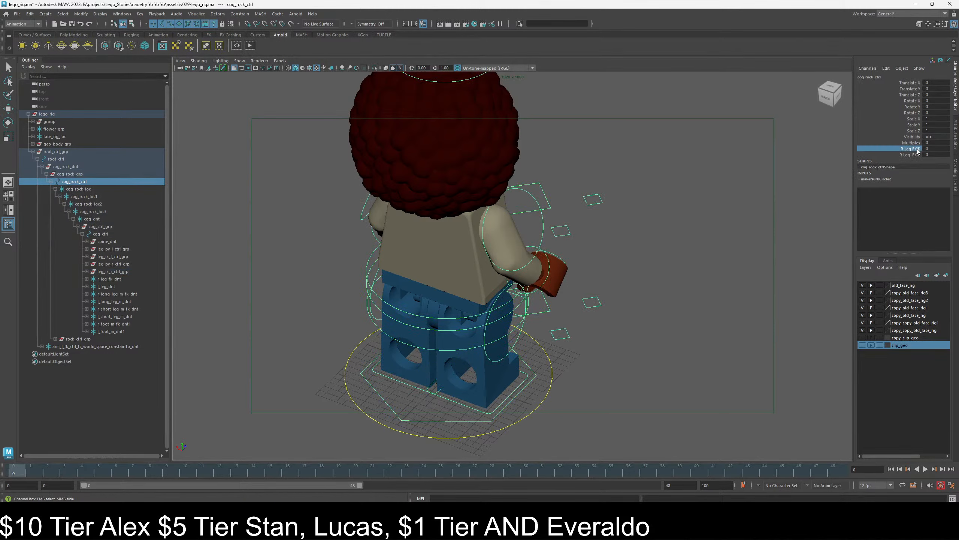
pyautogui.moveTo(919, 149); pyautogui.dragTo(919, 158)
pyautogui.click(629, 319)
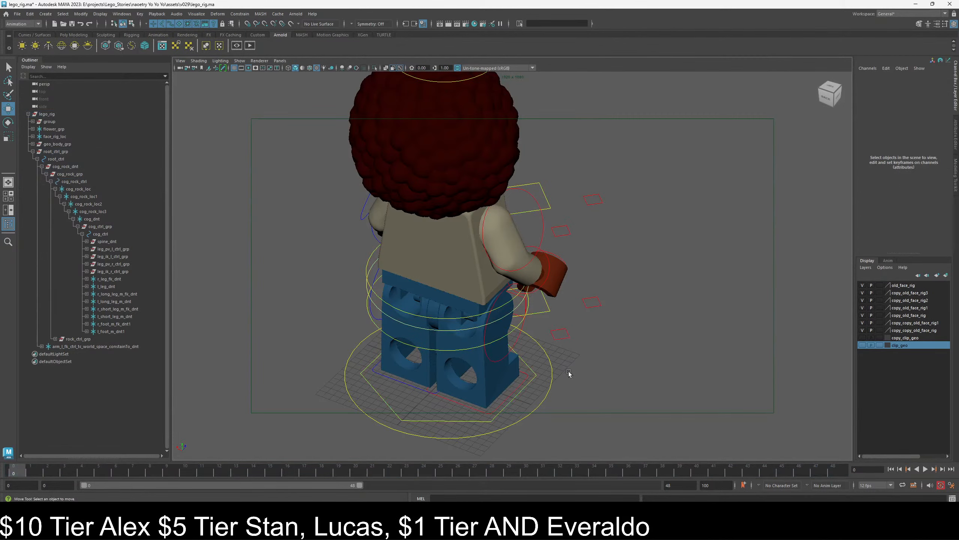
# - Locate leg_fk_r_ctrl under r_leg_fk_dnt, try moving the neighbouring r_leg_geo_here1 group, and undo the move
pyautogui.keyDown('alt'); pyautogui.moveTo(567, 366); pyautogui.dragTo(487, 379); pyautogui.keyUp('alt')
pyautogui.press('w')
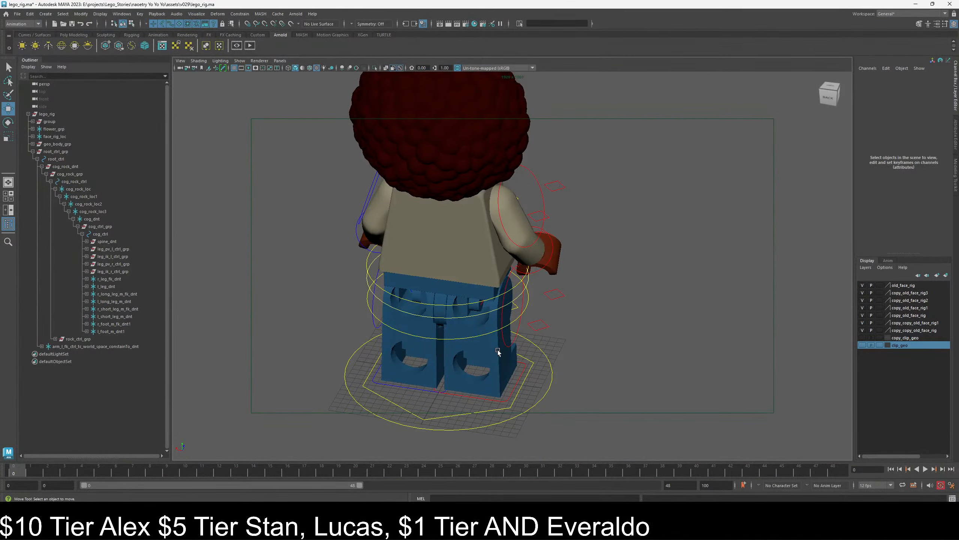
pyautogui.click(515, 339)
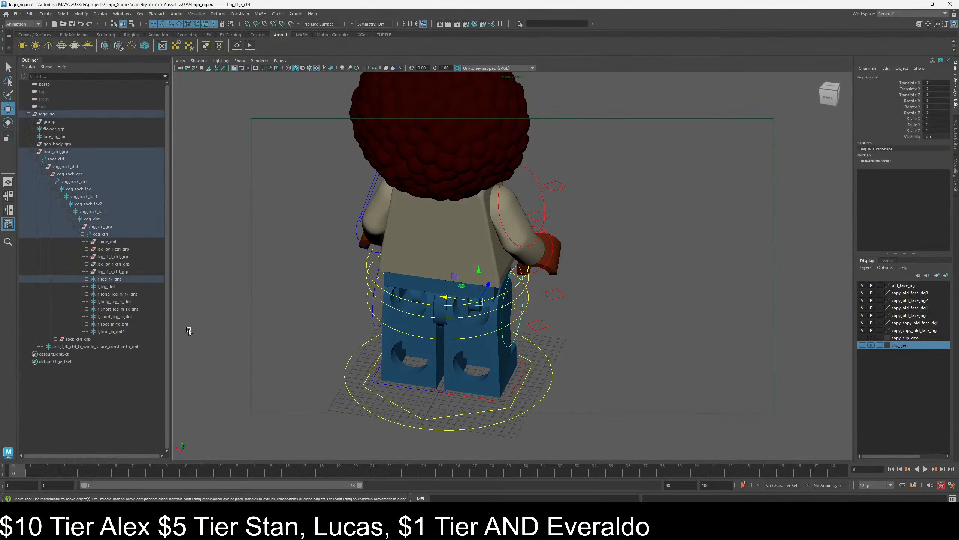
pyautogui.click(87, 279)
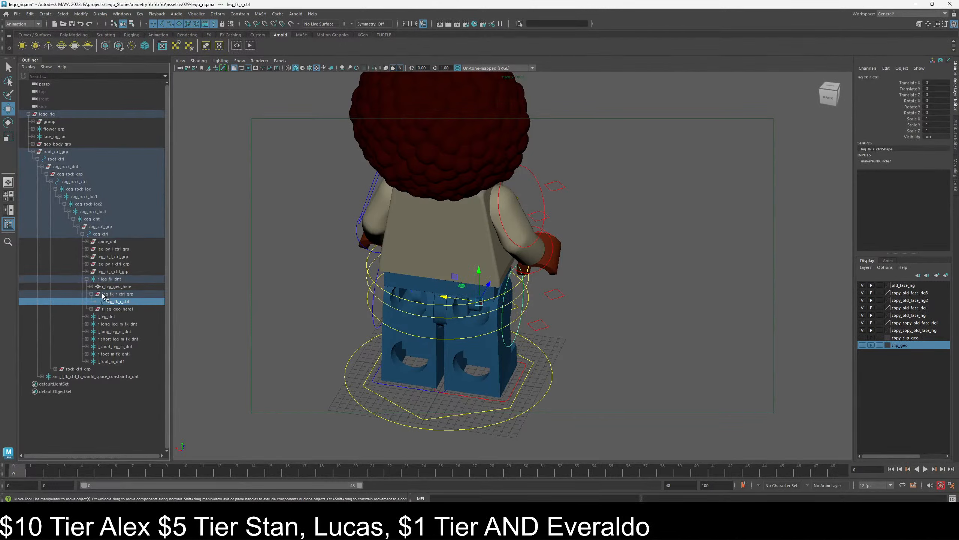
pyautogui.click(91, 294)
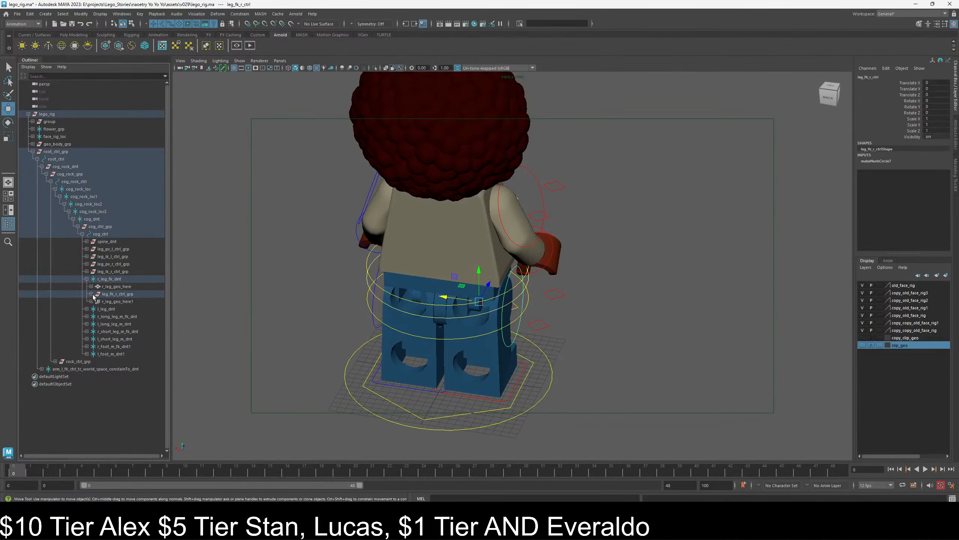
pyautogui.click(115, 302)
pyautogui.moveTo(443, 298)
pyautogui.mouseDown()
pyautogui.moveTo(487, 301)
pyautogui.moveTo(455, 308)
pyautogui.mouseUp()
pyautogui.hotkey('ctrl', 'z')
# - Test r_leg_geo_here1 from the side by moving it about -3.71 units along Z, and undo the move
pyautogui.keyDown('alt'); pyautogui.moveTo(600, 321); pyautogui.dragTo(477, 294); pyautogui.keyUp('alt')
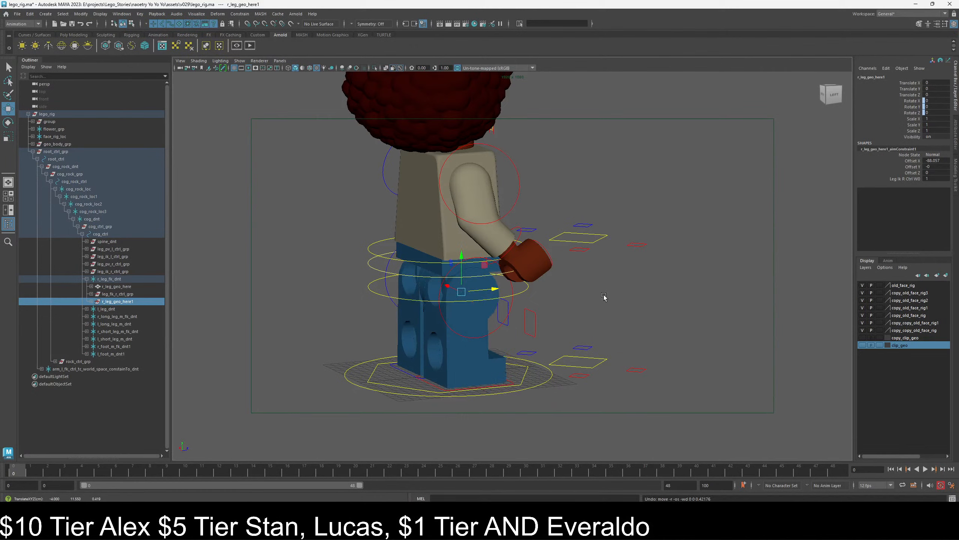
pyautogui.keyDown('alt'); pyautogui.moveTo(604, 298); pyautogui.dragTo(661, 297); pyautogui.keyUp('alt')
pyautogui.hotkey('ctrl', 'z')
pyautogui.moveTo(483, 289); pyautogui.dragTo(453, 289)
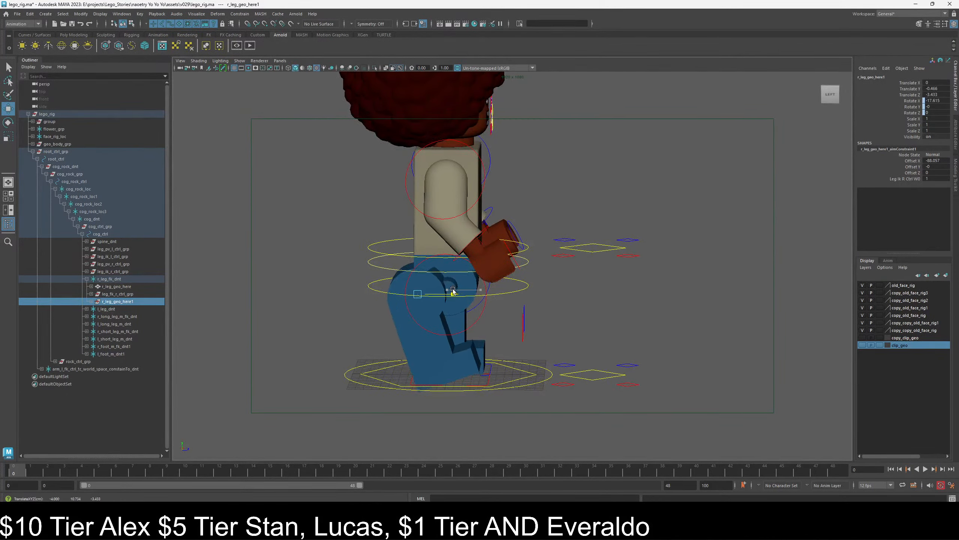
pyautogui.hotkey('ctrl', 'z')
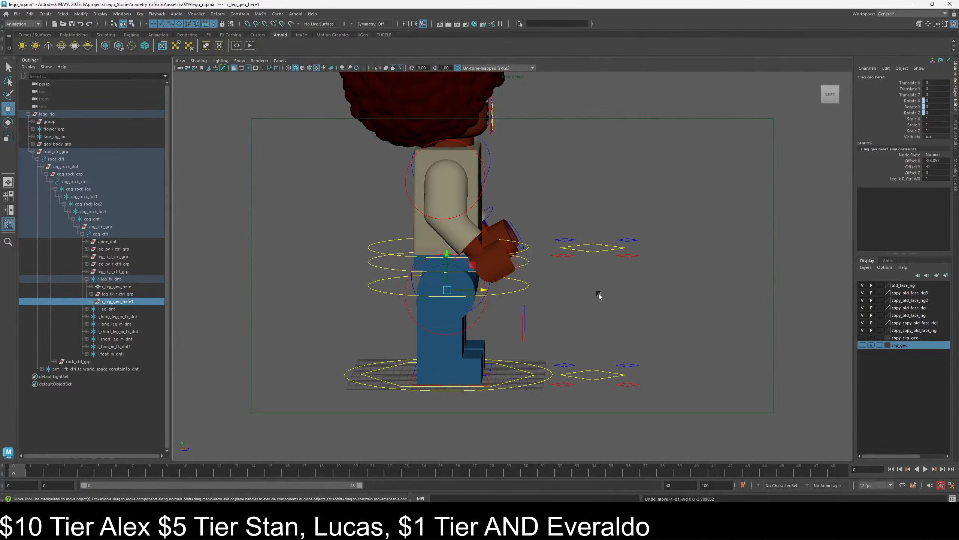
# - Examine leg_fk_l_ctrl, leg_fk_r_ctrl_grp and r_leg_geo_here1 from the front, side and back
pyautogui.keyDown('alt'); pyautogui.moveTo(424, 298); pyautogui.dragTo(520, 303); pyautogui.keyUp('alt')
pyautogui.click(520, 303)
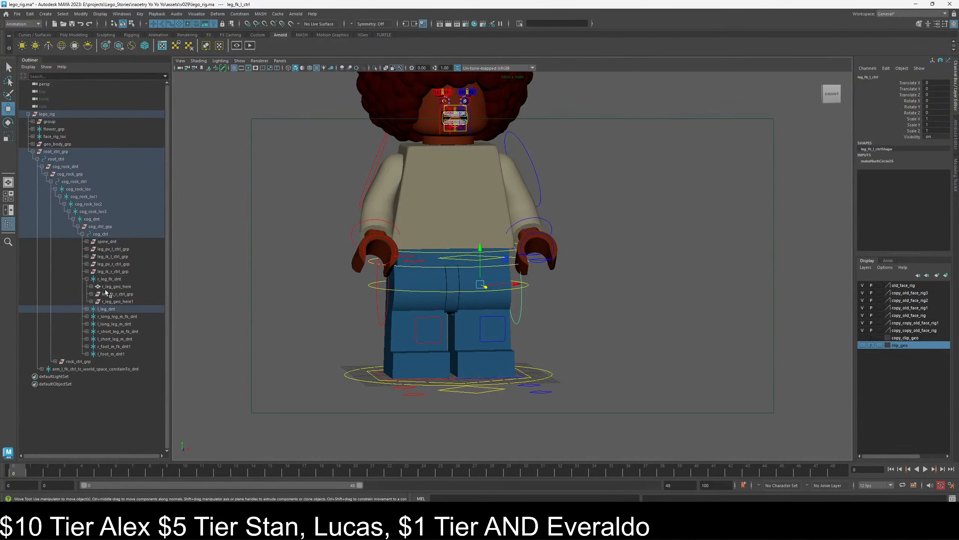
pyautogui.click(117, 301)
pyautogui.keyDown('alt'); pyautogui.moveTo(361, 307); pyautogui.dragTo(528, 306); pyautogui.keyUp('alt')
pyautogui.moveTo(97, 301); pyautogui.dragTo(196, 304, button='middle')
pyautogui.click(113, 294)
pyautogui.click(109, 301)
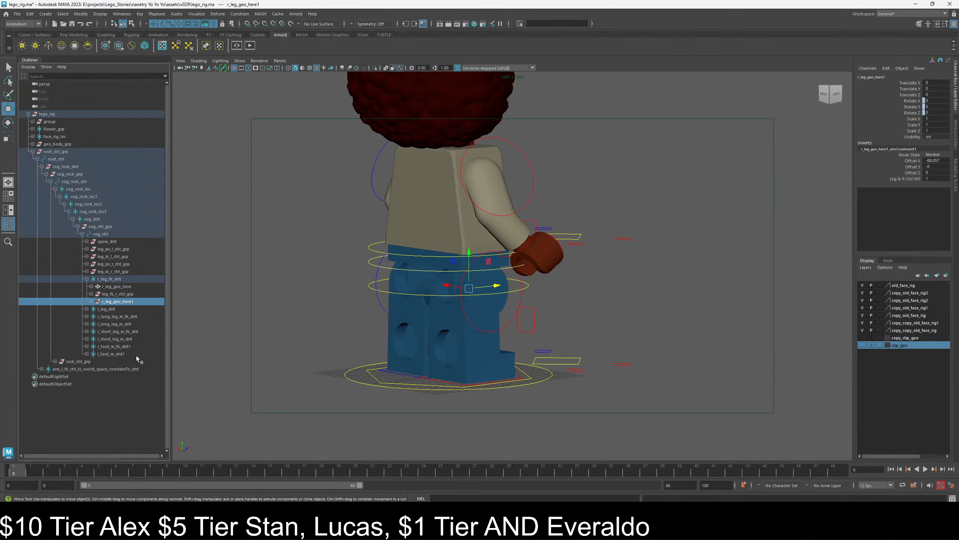
pyautogui.moveTo(137, 358); pyautogui.dragTo(520, 302, button='middle')
pyautogui.keyDown('alt'); pyautogui.moveTo(519, 301); pyautogui.dragTo(481, 307); pyautogui.keyUp('alt')
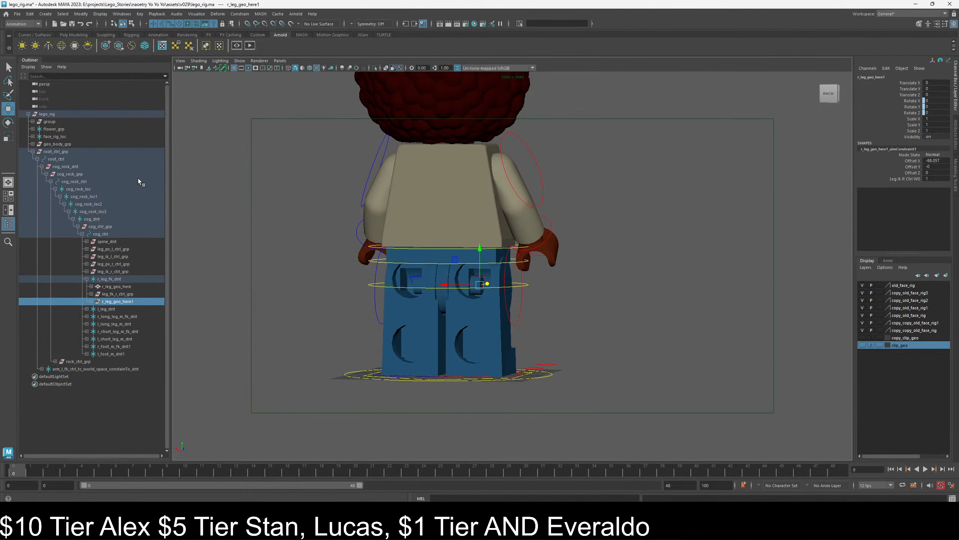
# - Create a NURBS circle, try moving it beside the right hip, and undo the move
pyautogui.click(38, 35)
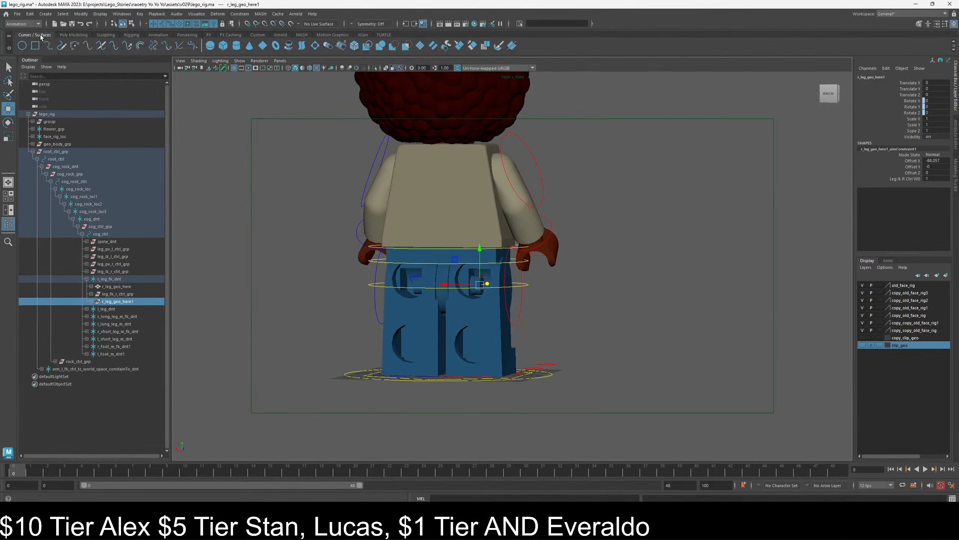
pyautogui.click(22, 45)
pyautogui.keyDown('alt'); pyautogui.moveTo(454, 345); pyautogui.dragTo(492, 258); pyautogui.keyUp('alt')
pyautogui.keyDown('alt'); pyautogui.moveTo(614, 319); pyautogui.dragTo(552, 329); pyautogui.keyUp('alt')
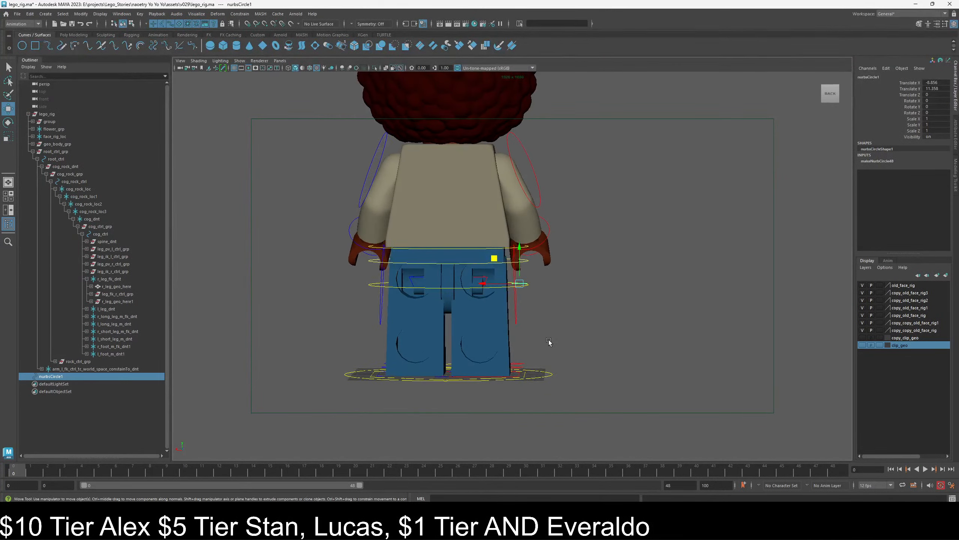
pyautogui.hotkey('ctrl', 'z')
pyautogui.keyDown('alt'); pyautogui.moveTo(449, 369); pyautogui.dragTo(450, 379); pyautogui.keyUp('alt')
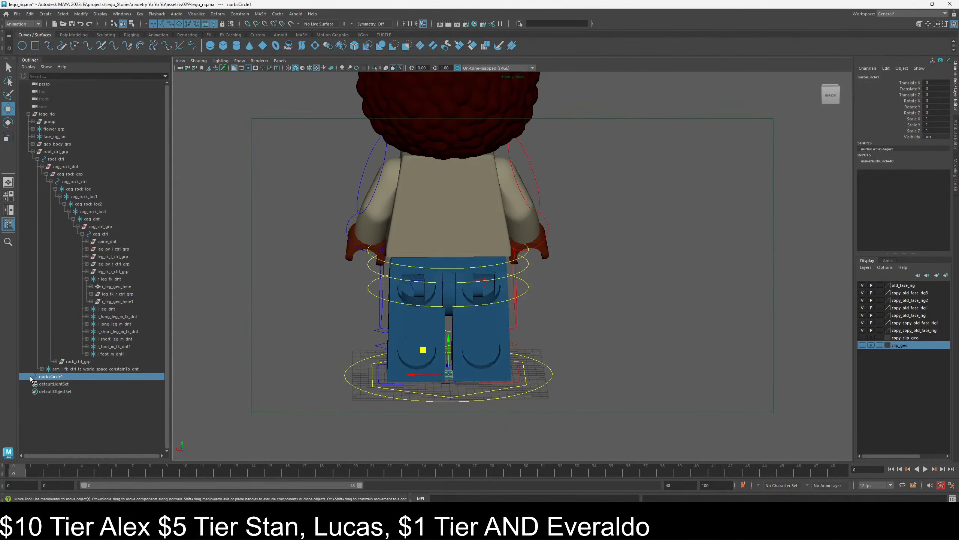
# - Select nurbsCircle1 and turn on the display of shape nodes in the Outliner
pyautogui.click(78, 368)
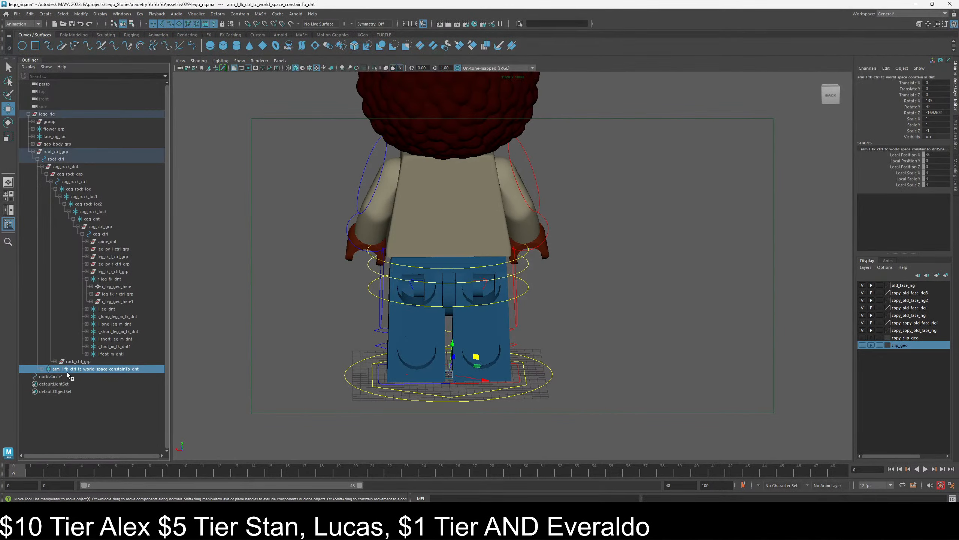
pyautogui.click(67, 376)
pyautogui.rightClick(53, 377)
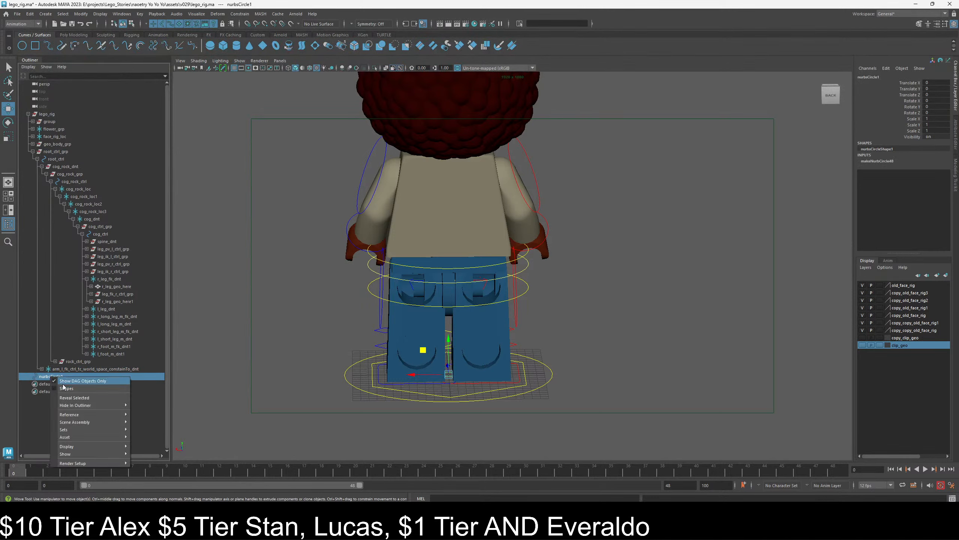
pyautogui.click(65, 388)
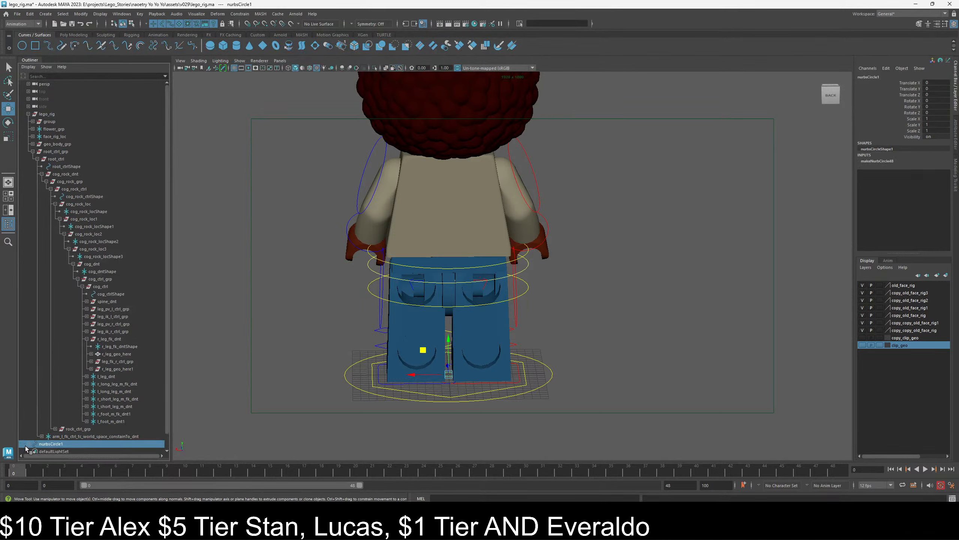
# - Expand nurbsCircle1 in the Outliner and select its shape node, nurbsCircleShape1
pyautogui.click(28, 445)
pyautogui.scroll(-1, 72, 382)
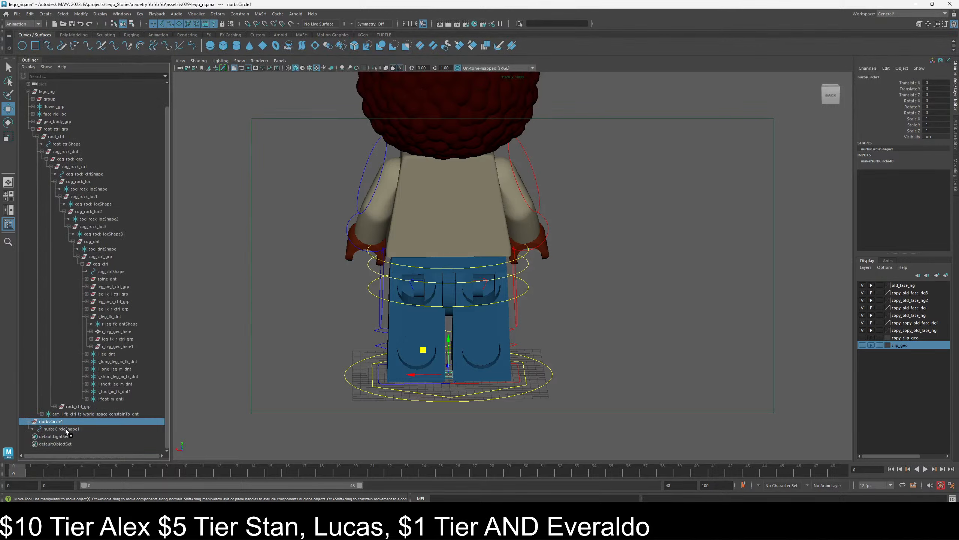
pyautogui.click(65, 429)
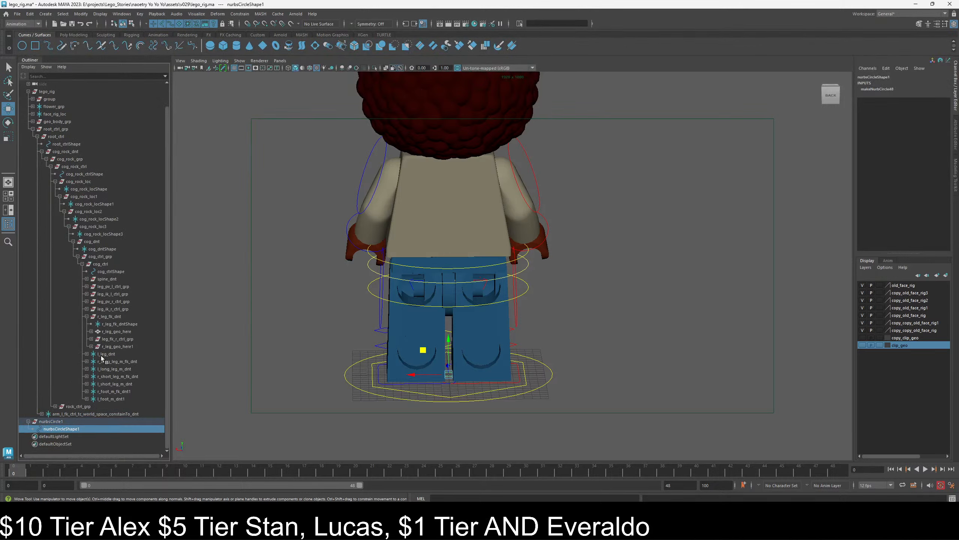
# - Try moving r_leg_geo_here1 freely around the right hip in the back view, and undo the moves
pyautogui.click(116, 316)
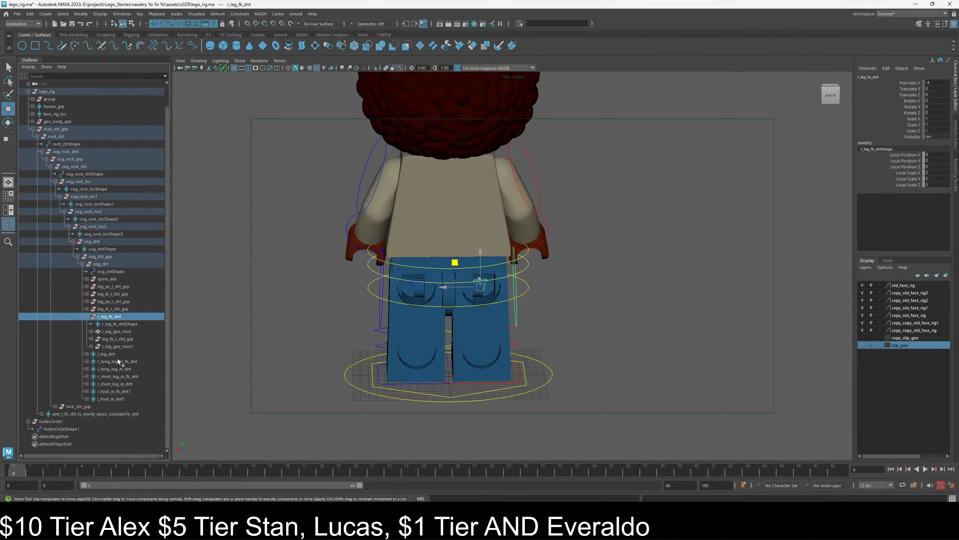
pyautogui.click(117, 346)
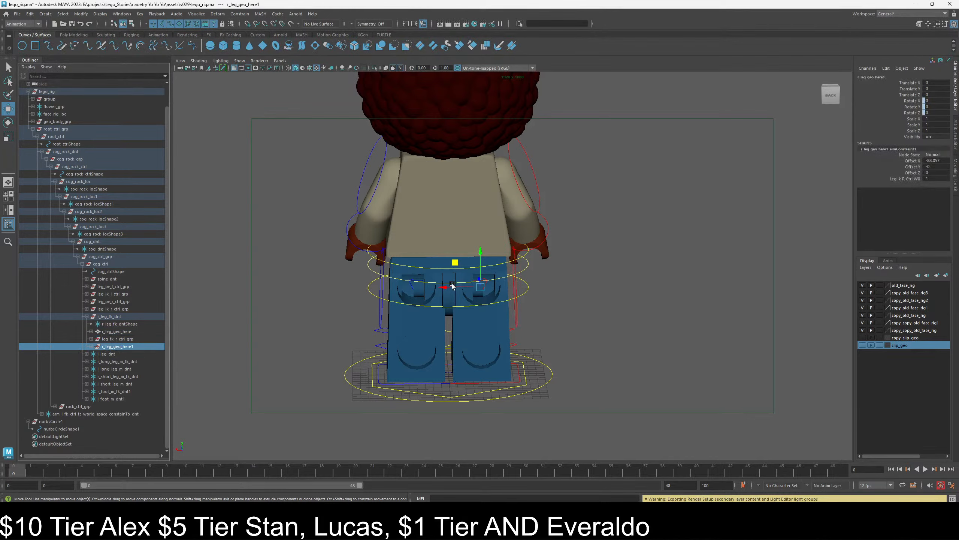
pyautogui.moveTo(451, 286); pyautogui.dragTo(518, 312)
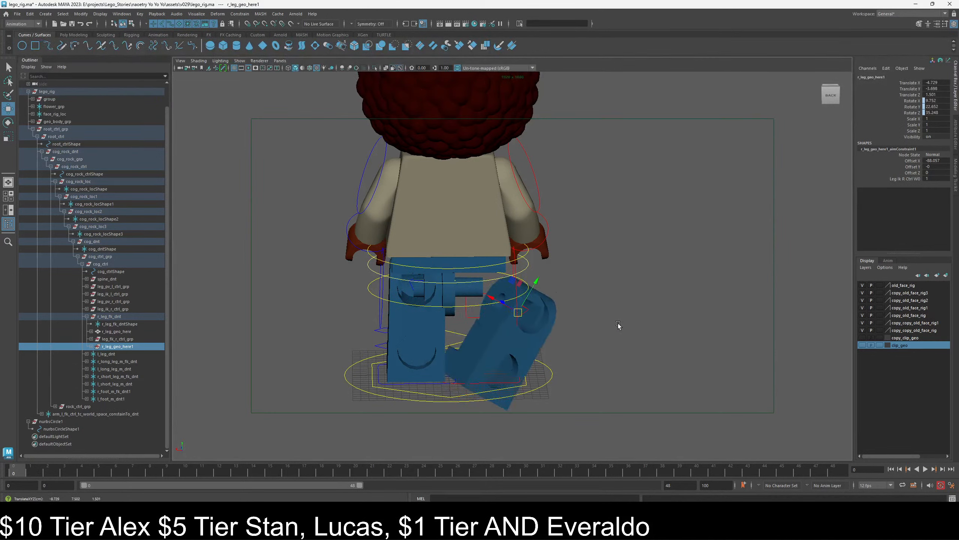
pyautogui.hotkey('ctrl', 'z')
pyautogui.hotkey('ctrl', 'z')
pyautogui.hotkey('ctrl', 'z')
pyautogui.hotkey('ctrl', 'z')
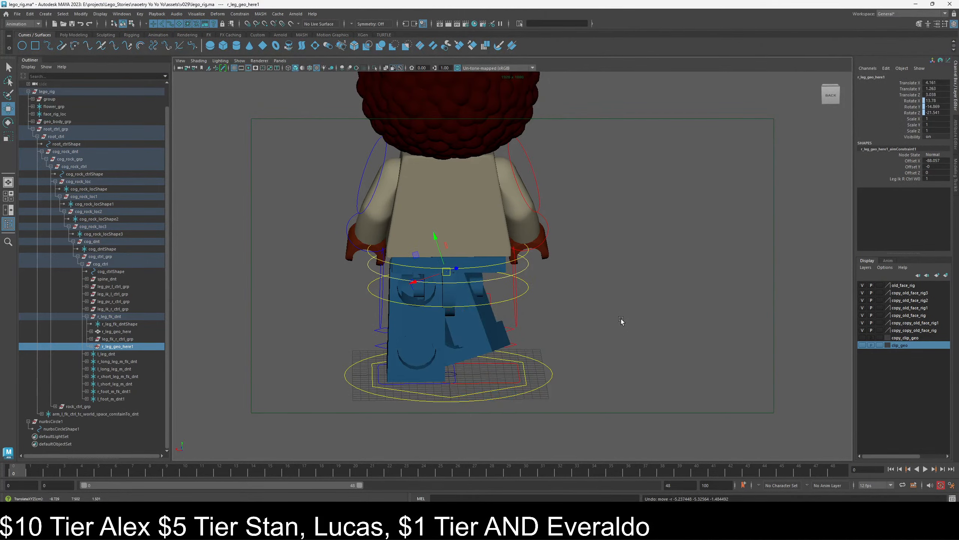
pyautogui.hotkey('ctrl', 'z')
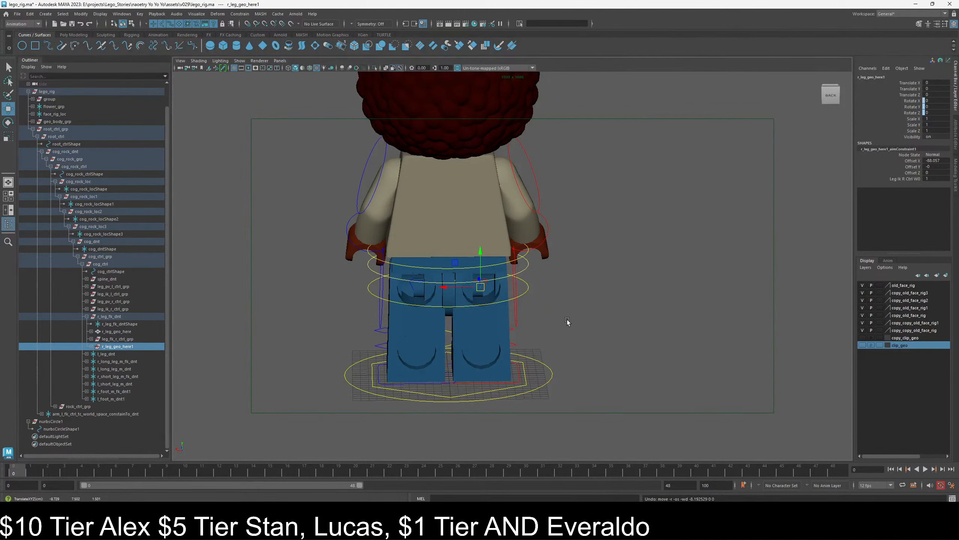
# - Select nurbsCircleShape1 together with r_leg_geo_here1, and start entering a MEL parent command
pyautogui.keyDown('alt'); pyautogui.moveTo(567, 322); pyautogui.dragTo(586, 318); pyautogui.keyUp('alt')
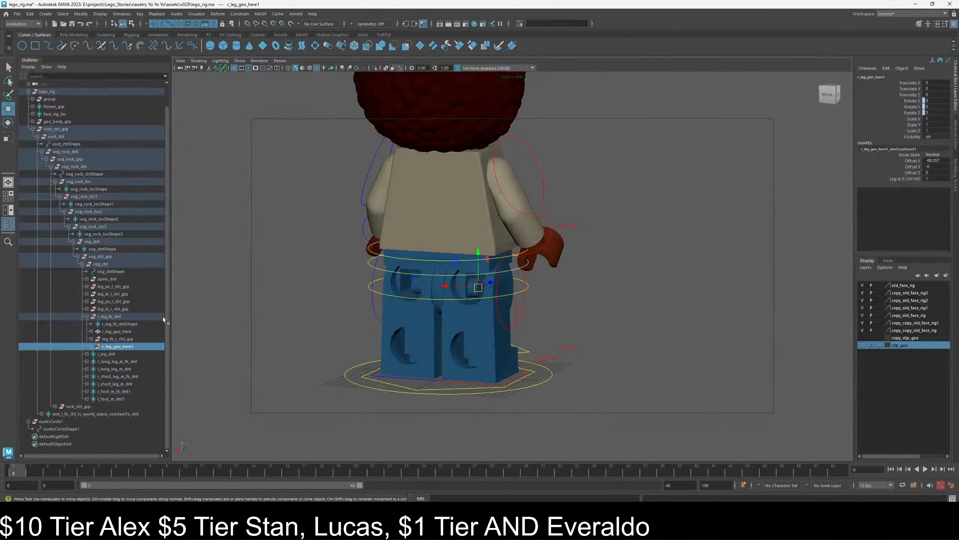
pyautogui.click(63, 428)
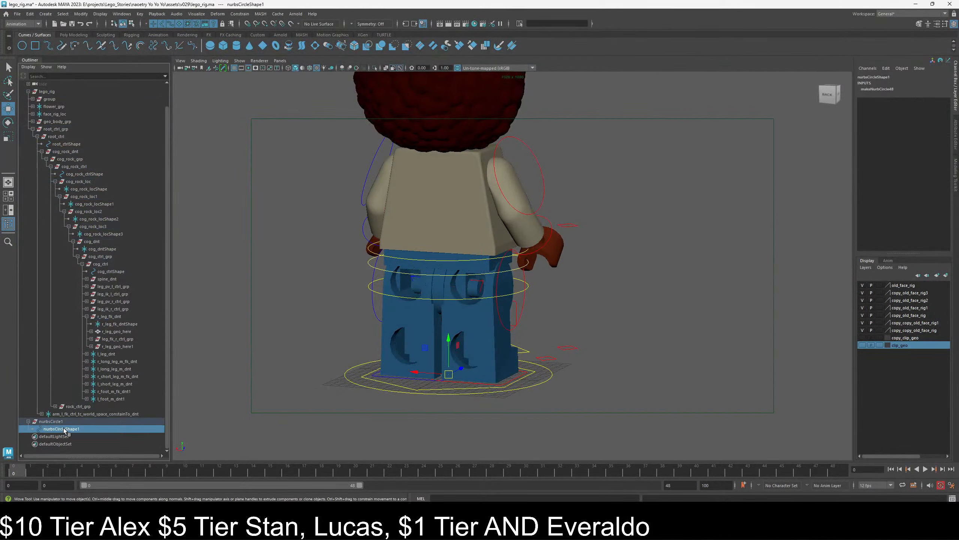
pyautogui.keyDown('ctrl'); pyautogui.click(116, 346); pyautogui.keyUp('ctrl')
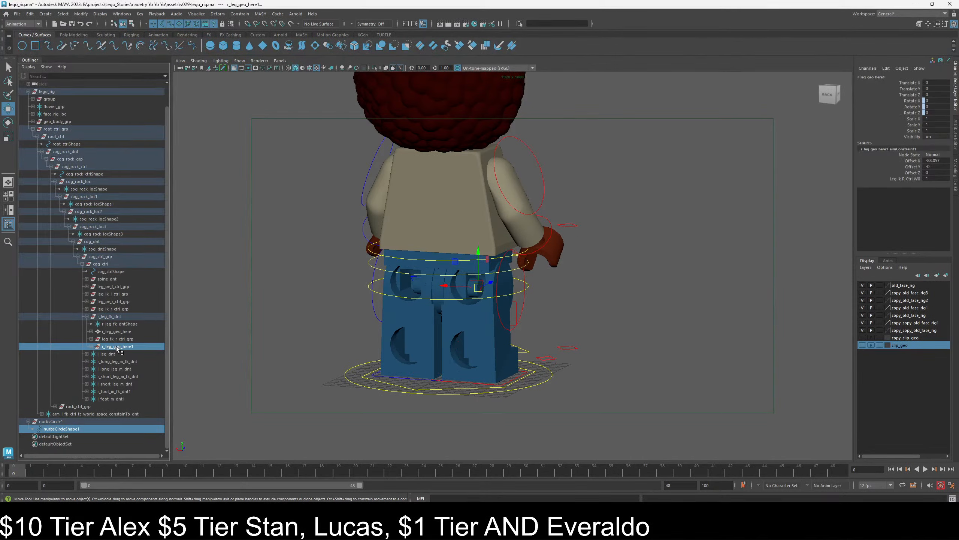
pyautogui.click(449, 498)
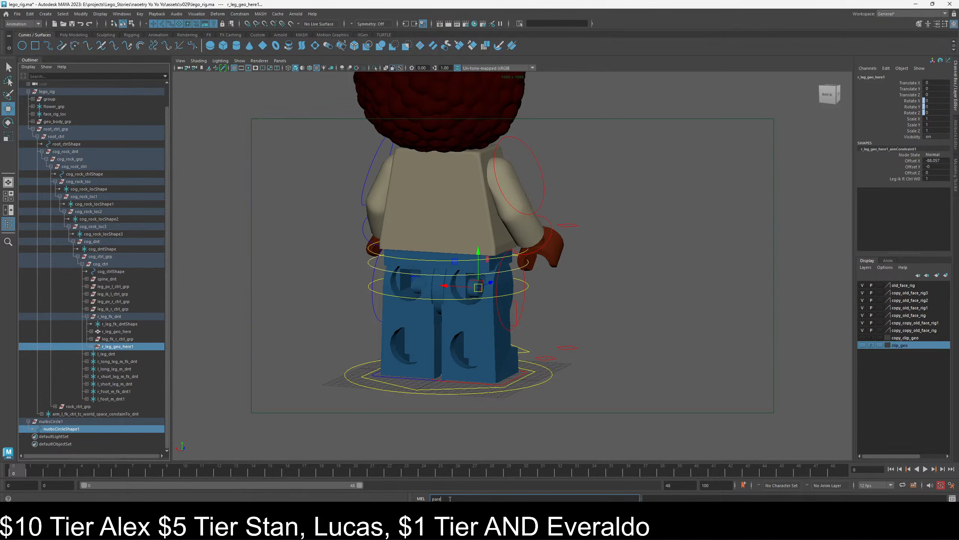